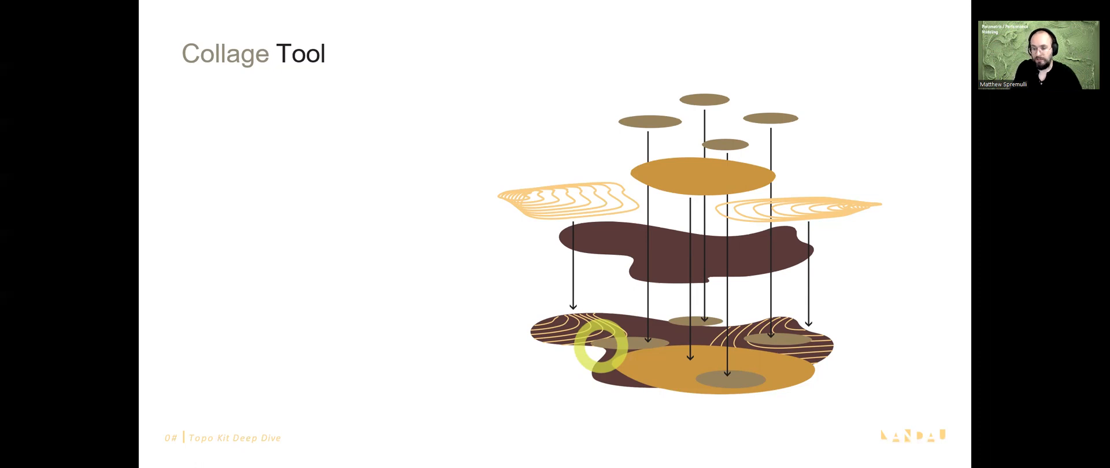
- Finish the slide show through the layout process slide, exit it and switch to the Srf-Gen Topo Kit model in Rhino
key("Down")
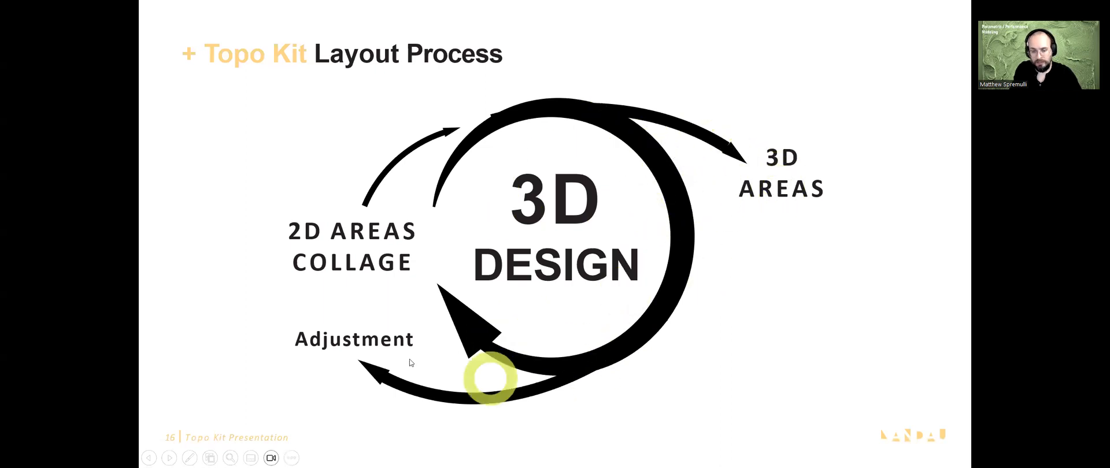
key("Down")
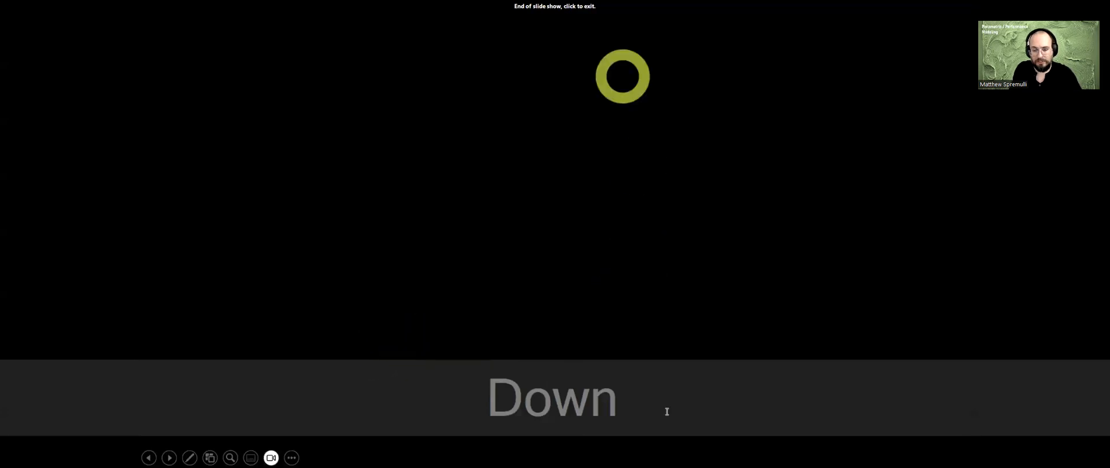
key("Escape")
mouse_move(706, 456)
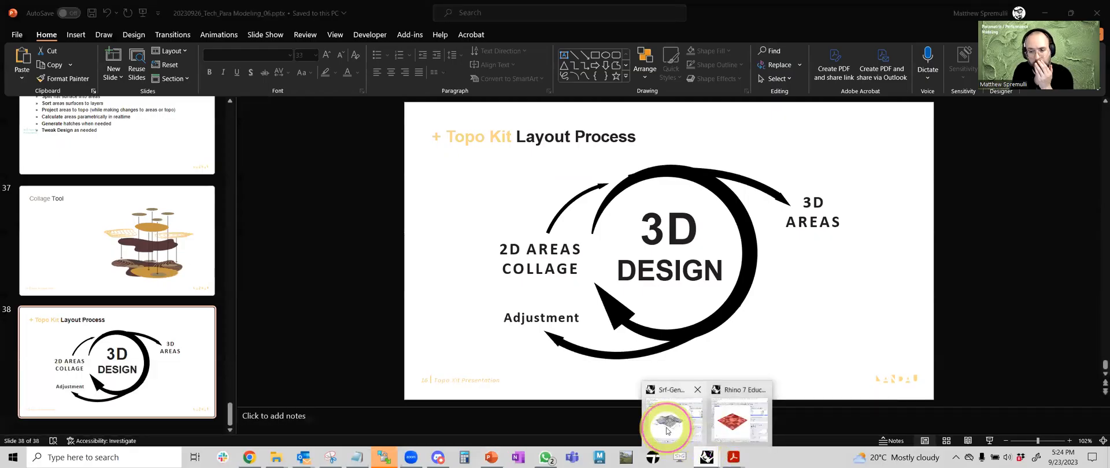
left_click(666, 426)
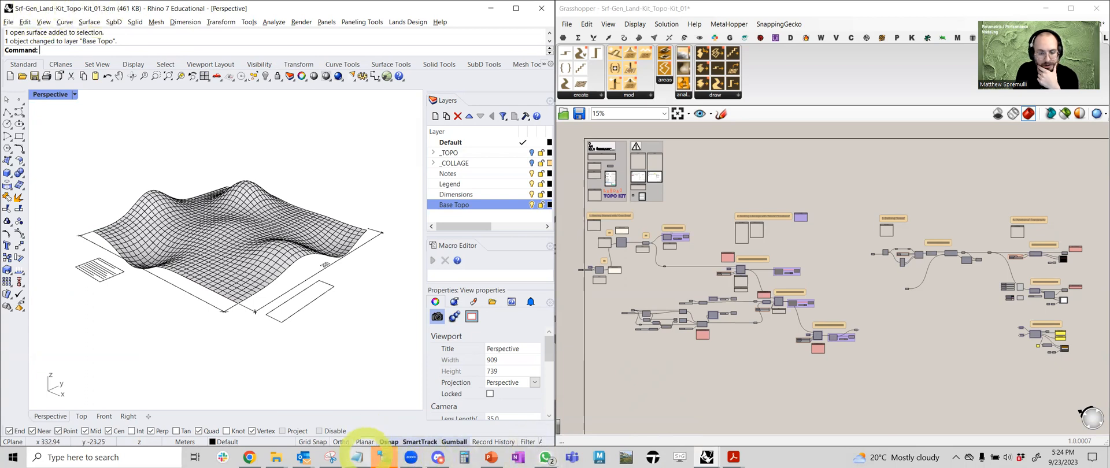
- Switch to WinSCP, browse Technical to the SG06_Land-Kit_Topo-Kit - Srf-Gen folder for its Rhino and Grasshopper files, and return to Rhino
left_click(384, 458)
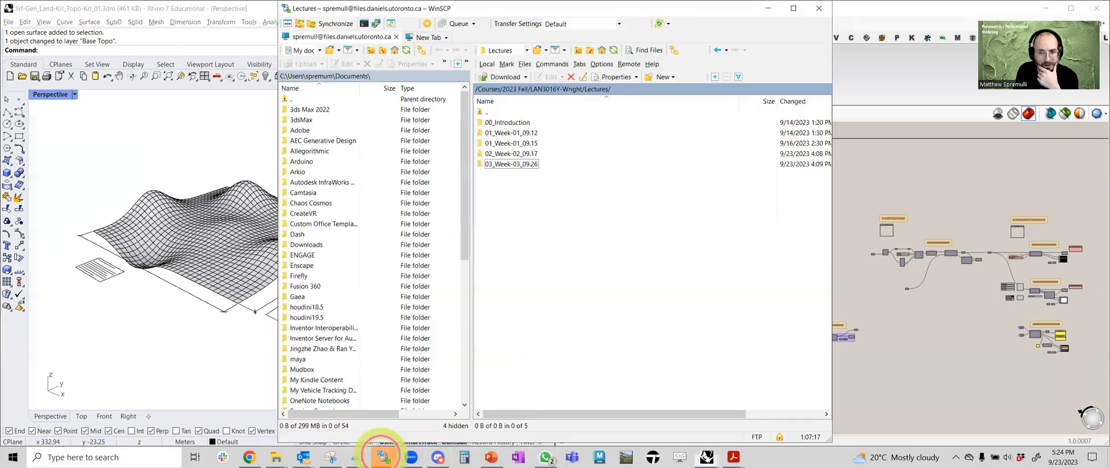
left_click(578, 51)
double_click(500, 186)
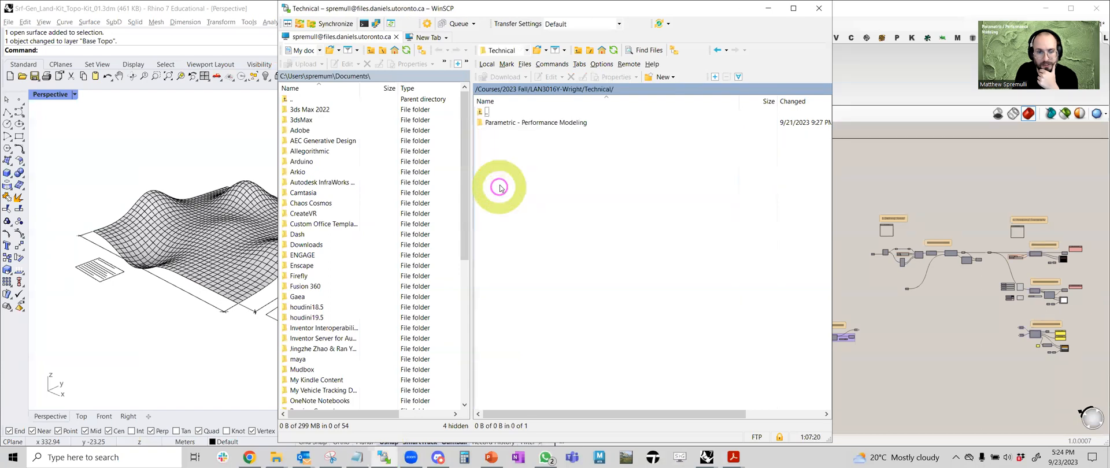
double_click(530, 122)
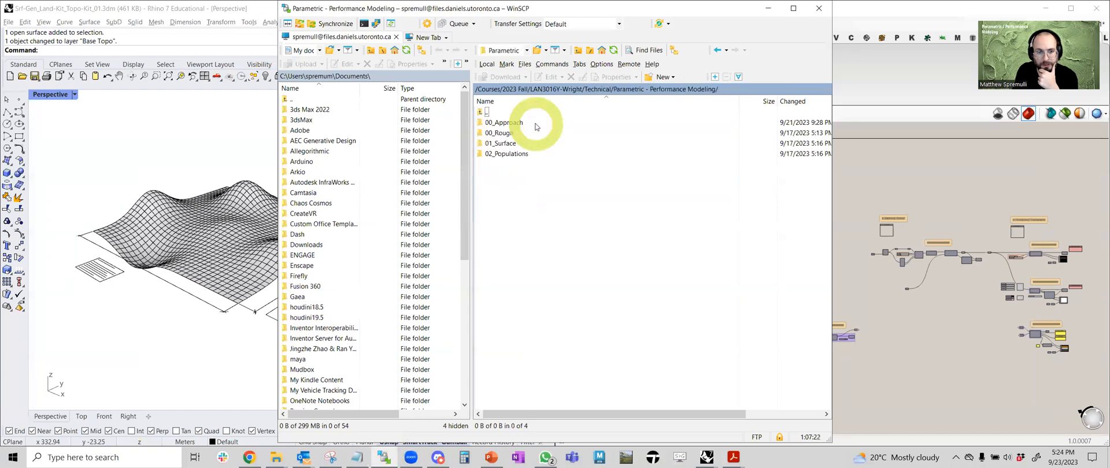
double_click(502, 143)
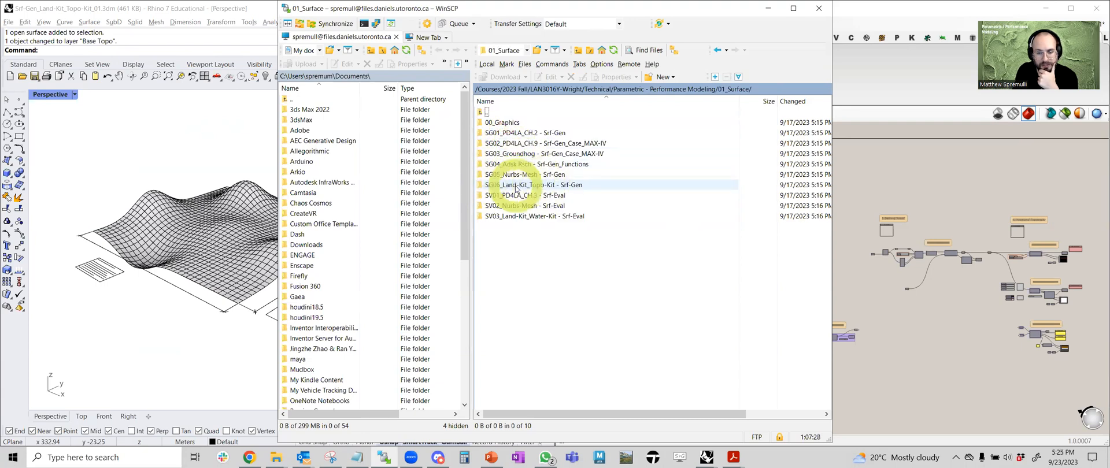
double_click(571, 187)
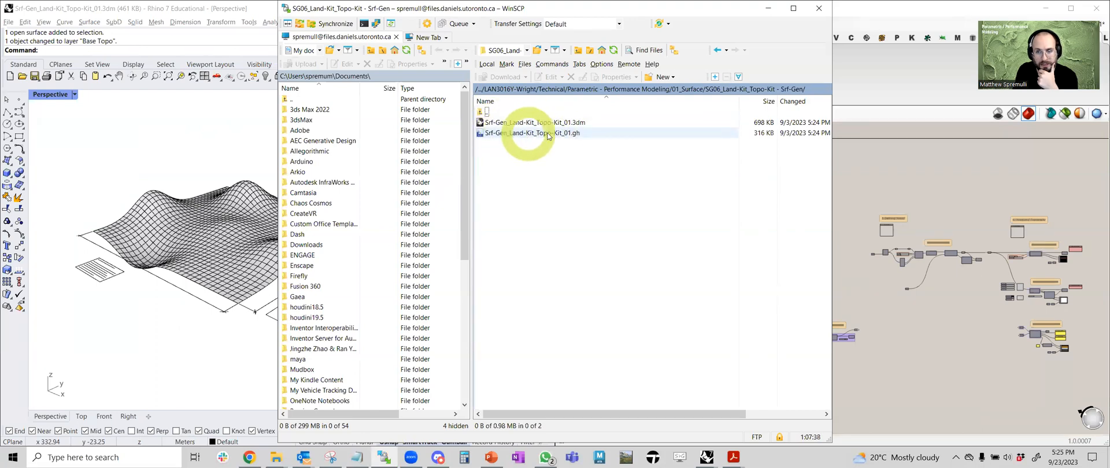
left_click(772, 9)
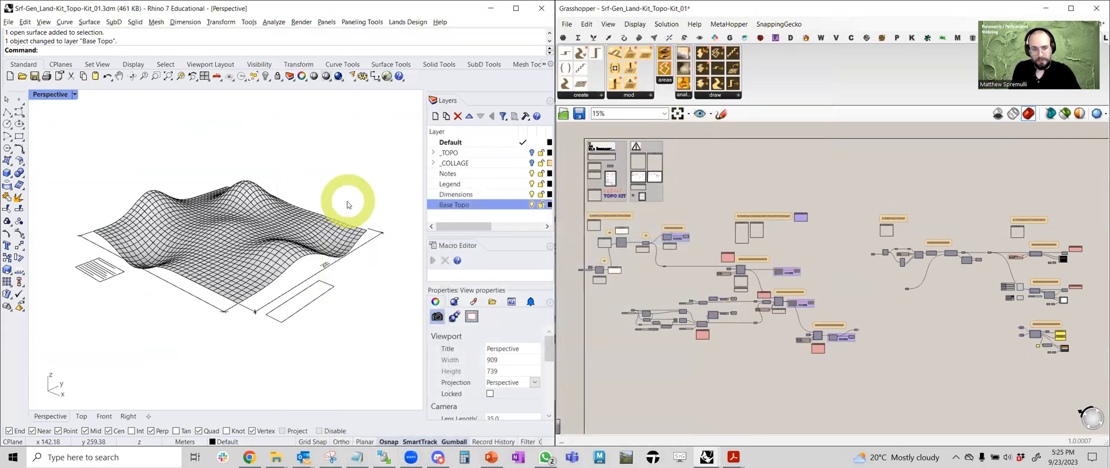
- Select the base topography surface in Rhino and examine it alongside the referenced surface component in section 1B of the definition
right_click_drag(270, 180, 273, 204)
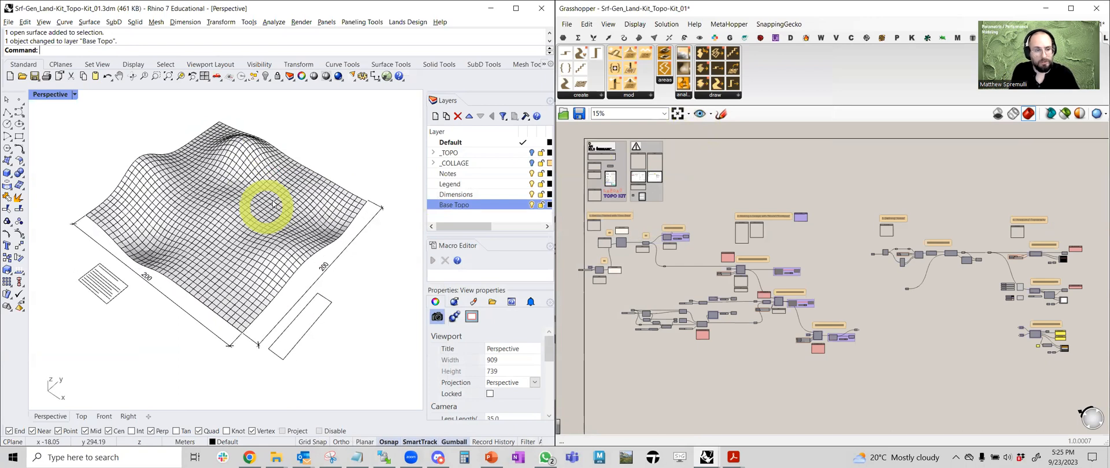
right_click_drag(311, 174, 647, 249)
left_click(334, 217)
scroll(679, 278, "up", 10)
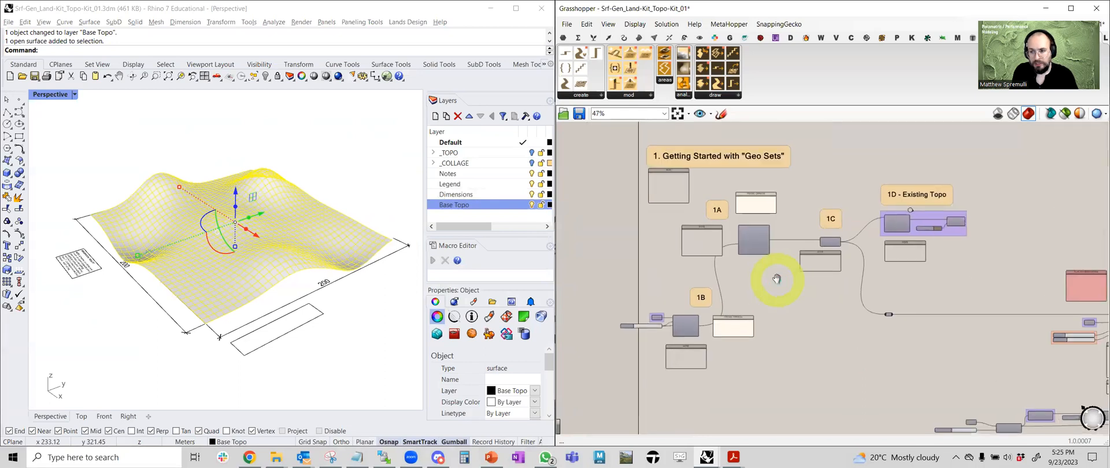
scroll(671, 289, "up", 6)
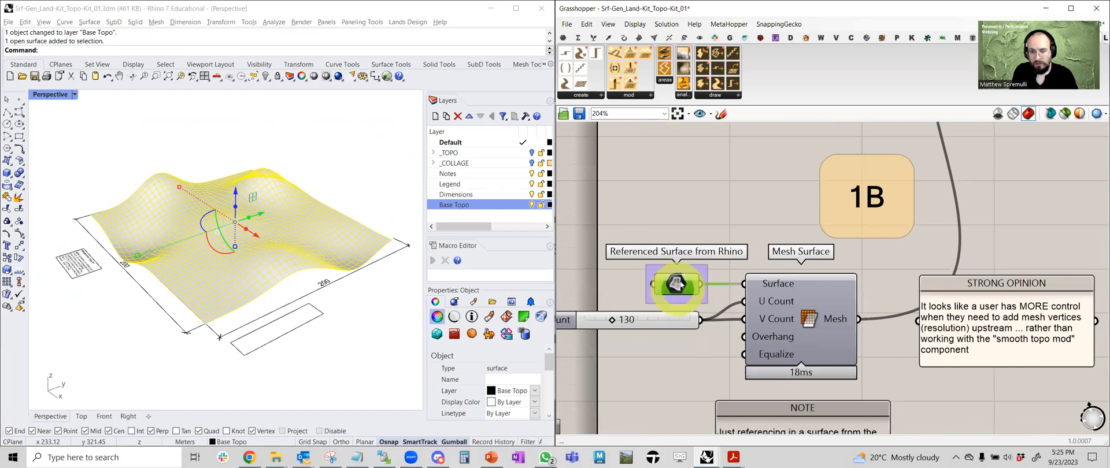
right_click_drag(372, 269, 248, 186)
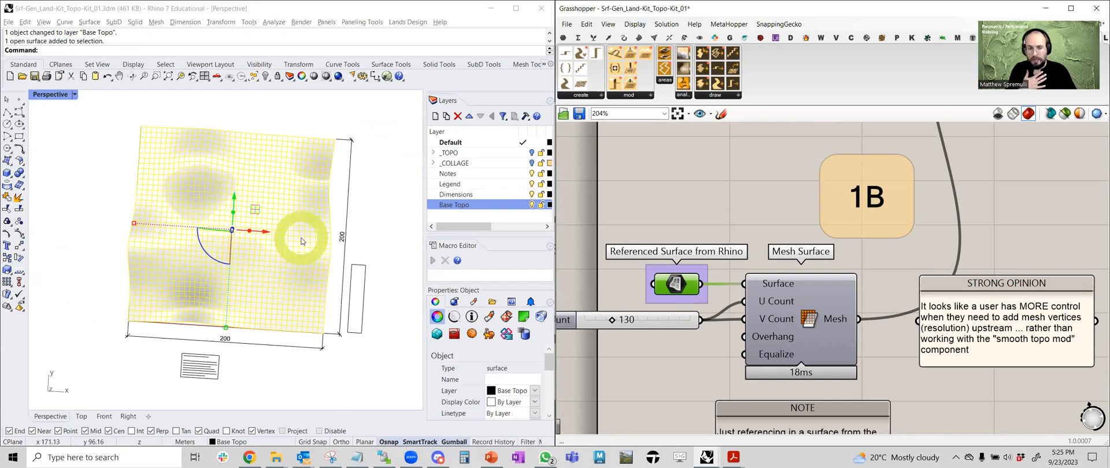
right_click_drag(301, 241, 267, 276)
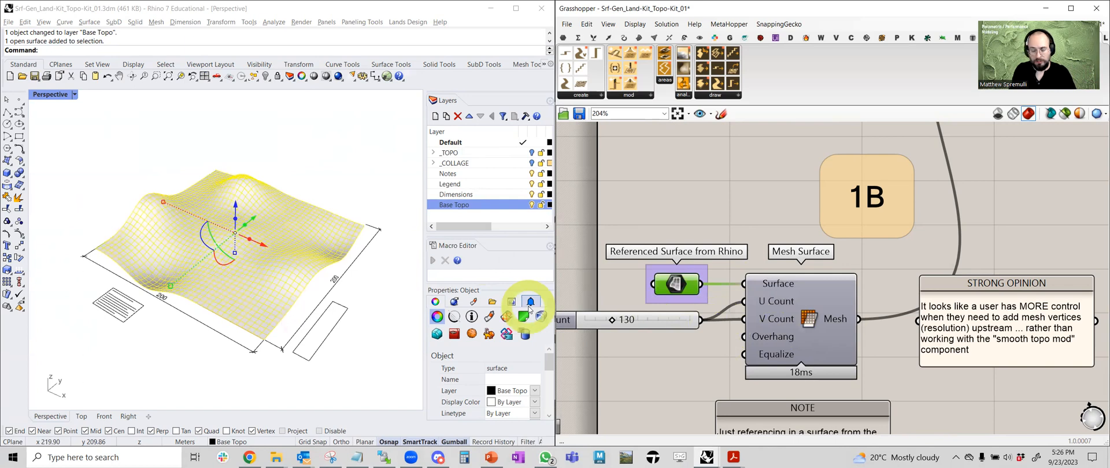
- Hide the Base Topo layer and enable the preview of the referenced surface component in section 1B
left_click(677, 286)
left_click(532, 207)
middle_click(675, 285)
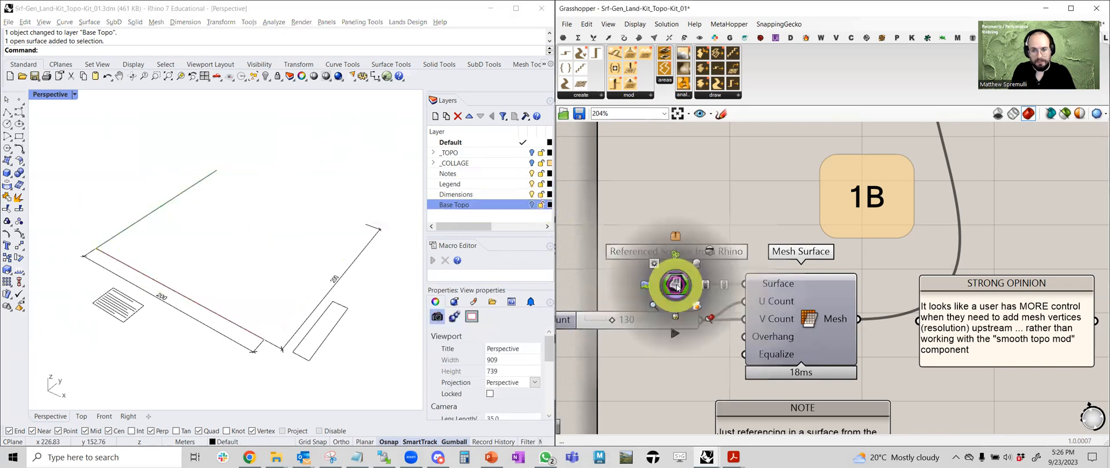
left_click(693, 267)
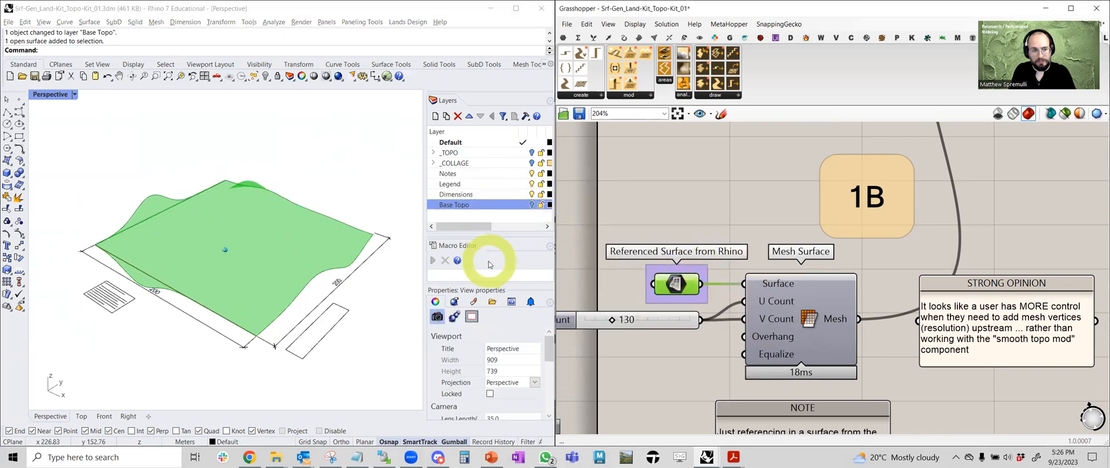
- Disable the referenced surface component's preview and enable the preview of the Mesh Surface component
middle_click(675, 283)
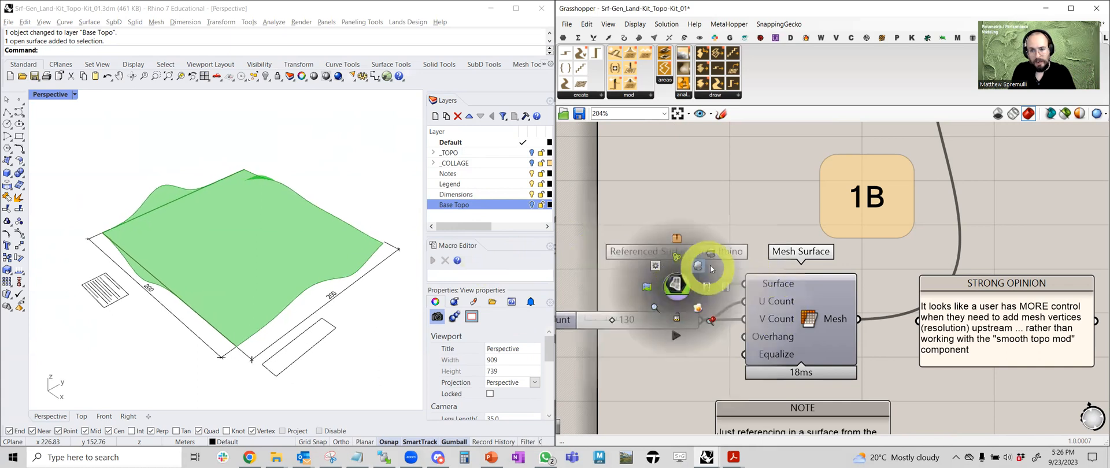
left_click(710, 259)
middle_click(757, 273)
left_click(778, 254)
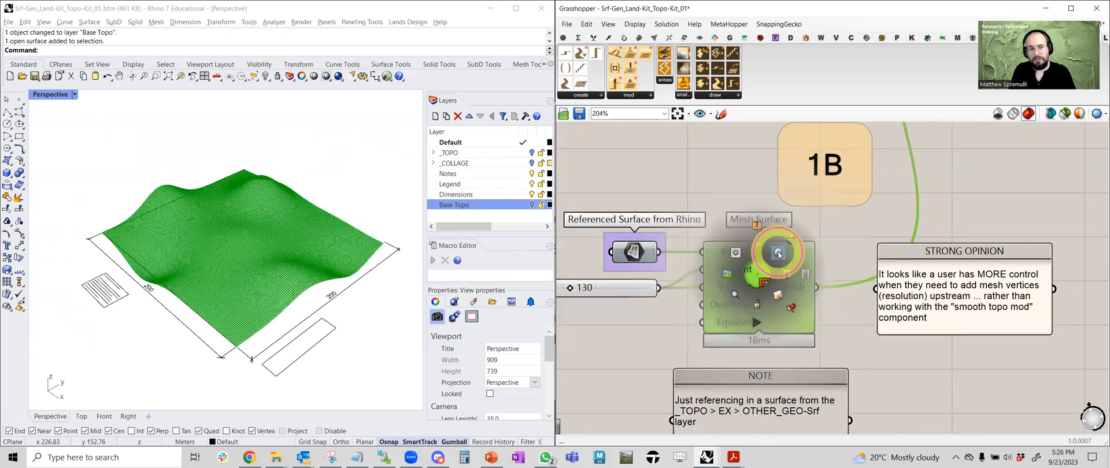
- Examine the previewed mesh grid from above and in perspective, together with the U/V Count slider feeding Mesh Surface
left_click(623, 324)
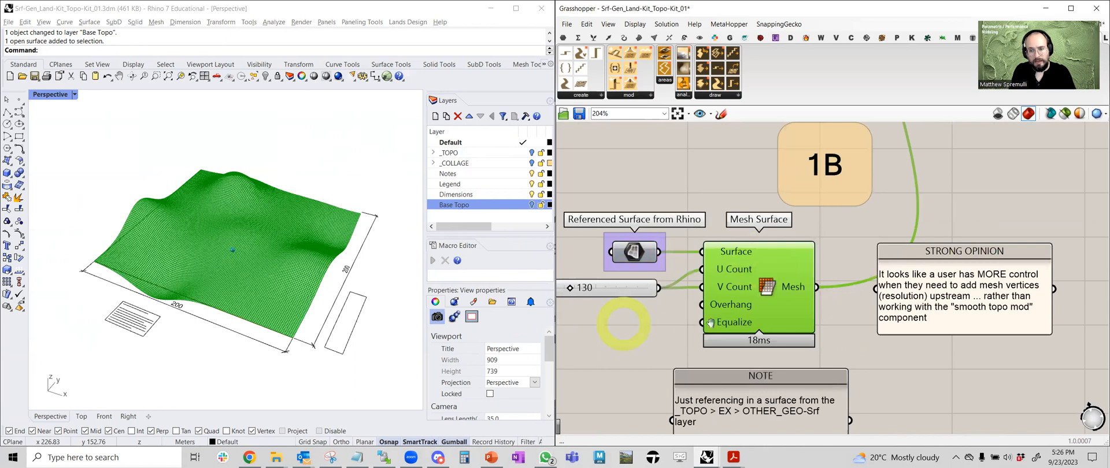
scroll(647, 289, "up", 1)
right_click_drag(647, 289, 721, 290)
scroll(598, 298, "up", 1)
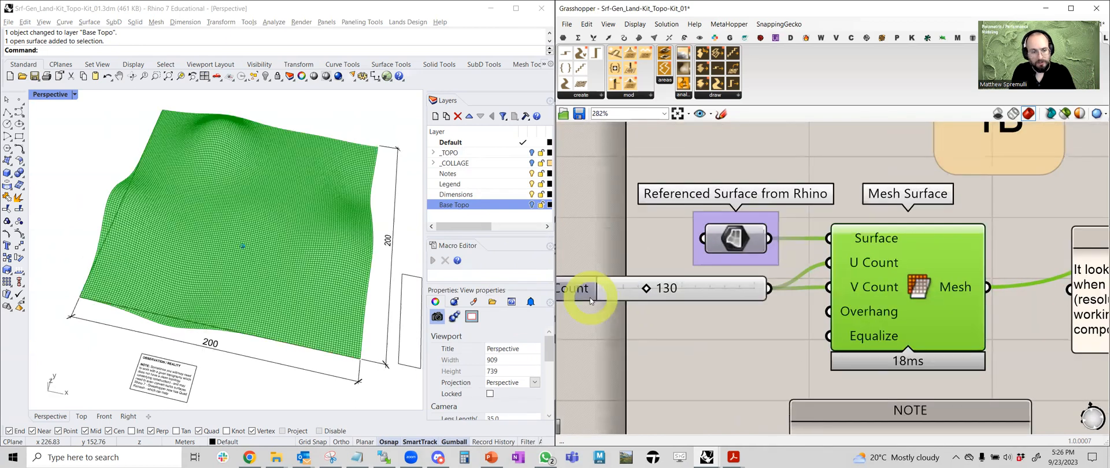
right_click_drag(129, 164, 105, 335)
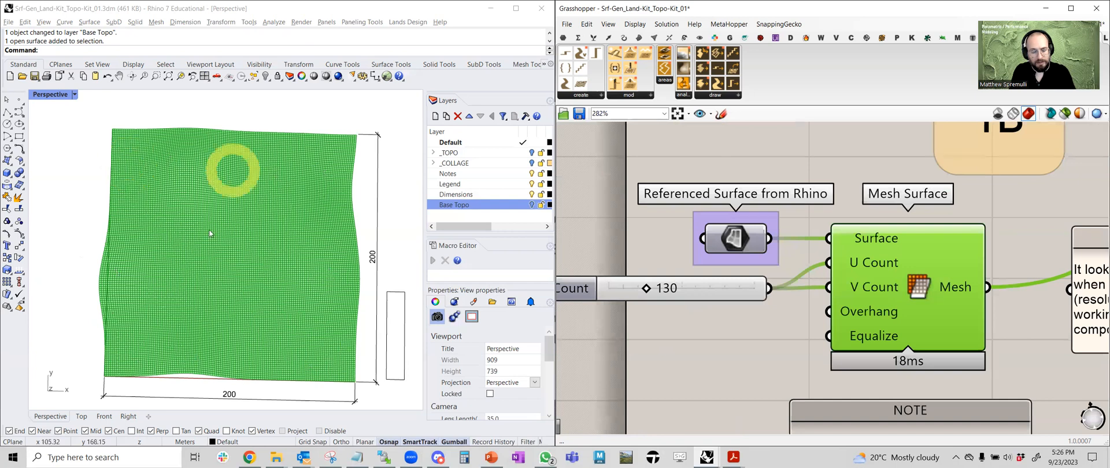
right_click_drag(309, 306, 203, 174)
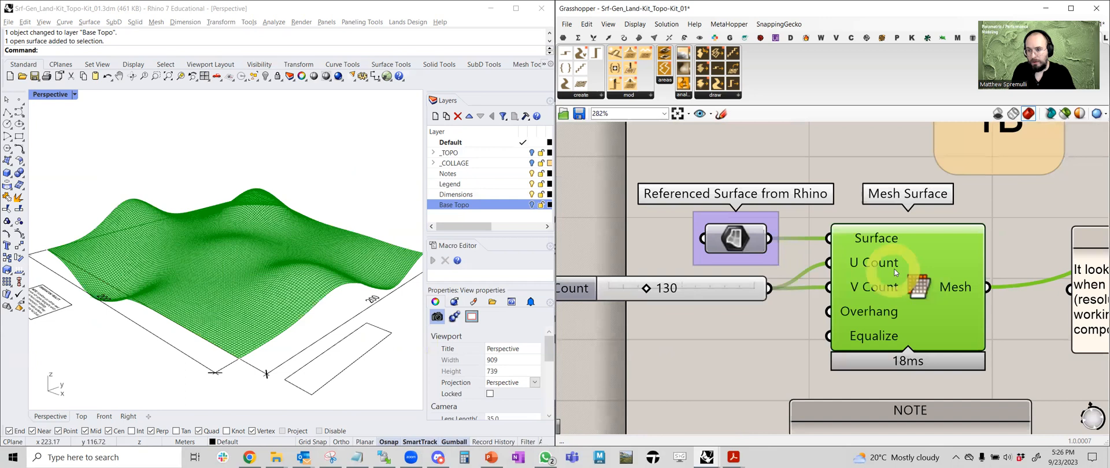
scroll(787, 269, "down", 3)
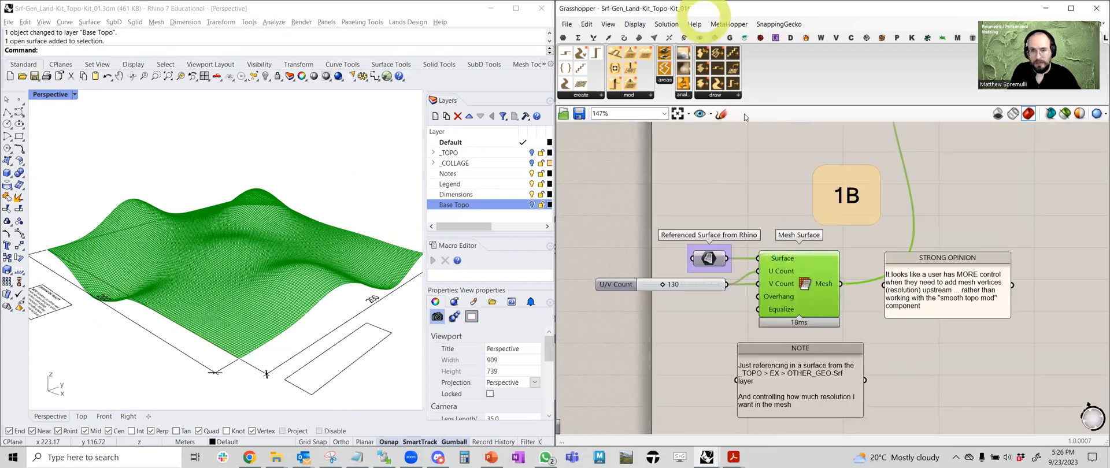
- Add a Mesh Brep component above Mesh Surface, connect the referenced surface to its Brep input and compare both meshes
left_click(653, 38)
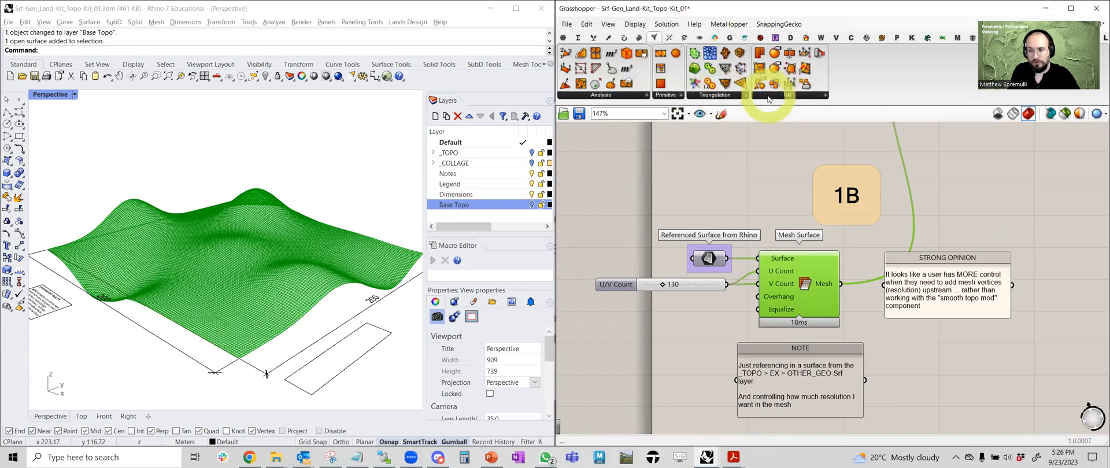
left_click(768, 96)
left_click(797, 115)
left_click(796, 155)
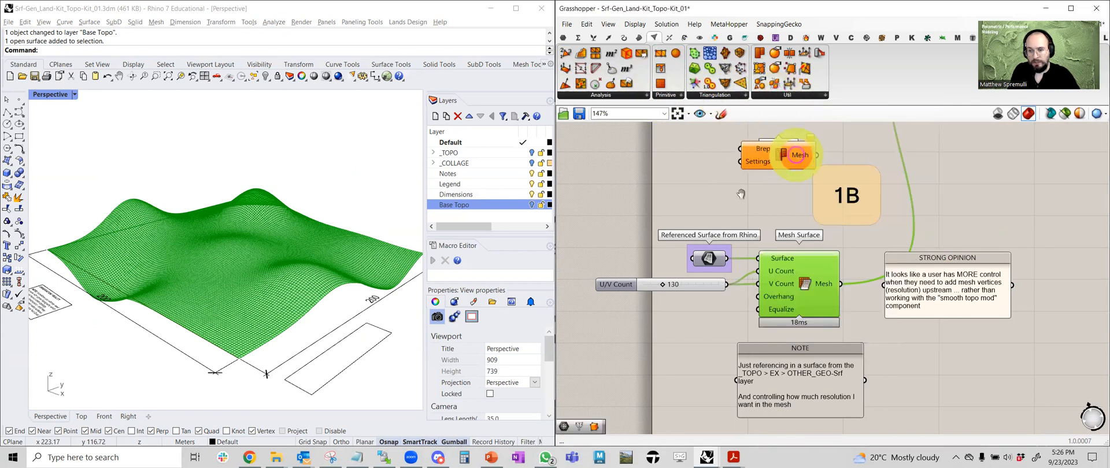
right_click_drag(797, 155, 743, 194)
left_click_drag(673, 298, 687, 189)
right_click_drag(352, 267, 429, 293)
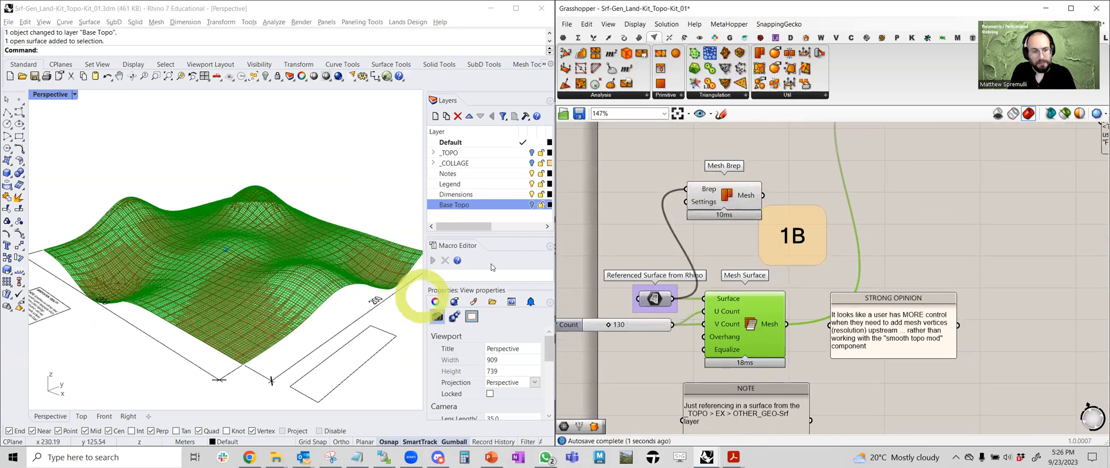
right_click_drag(491, 267, 676, 223)
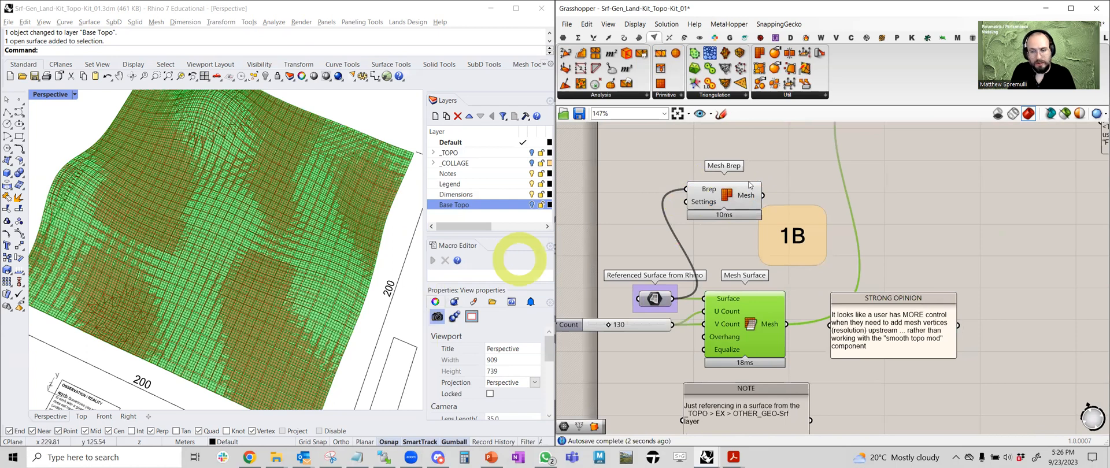
left_click(772, 84)
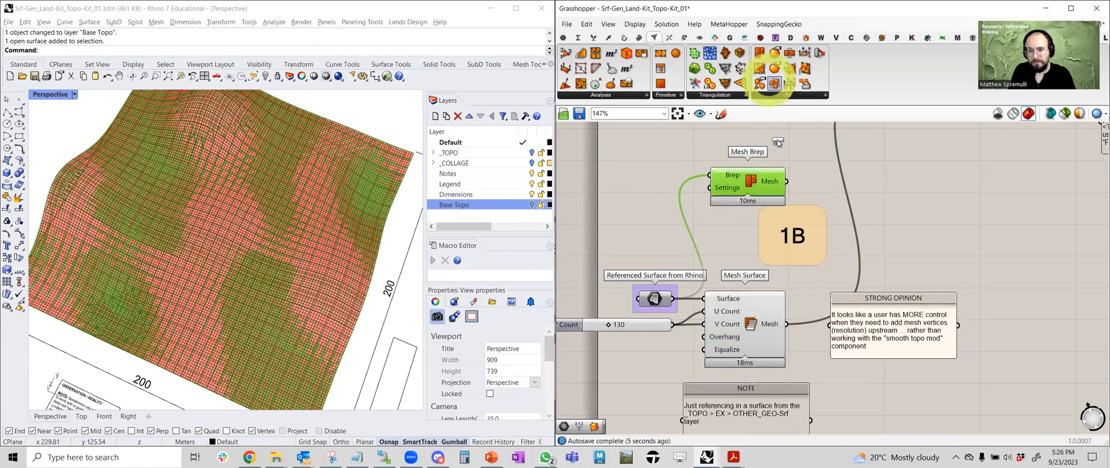
left_click(632, 191)
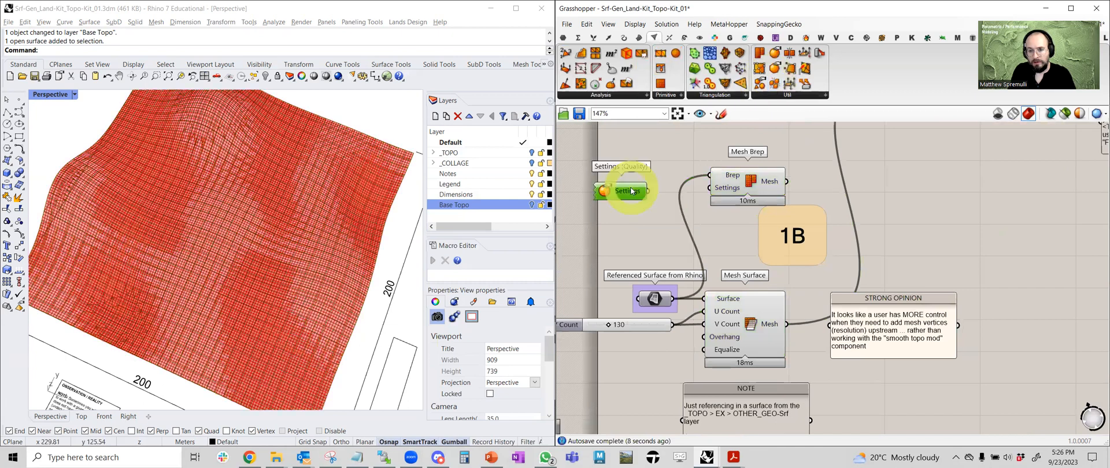
key("Delete")
- Place a Settings (Custom) mesh component beside Mesh Brep to show its individual meshing inputs
left_click(787, 95)
left_click_drag(816, 144, 589, 188)
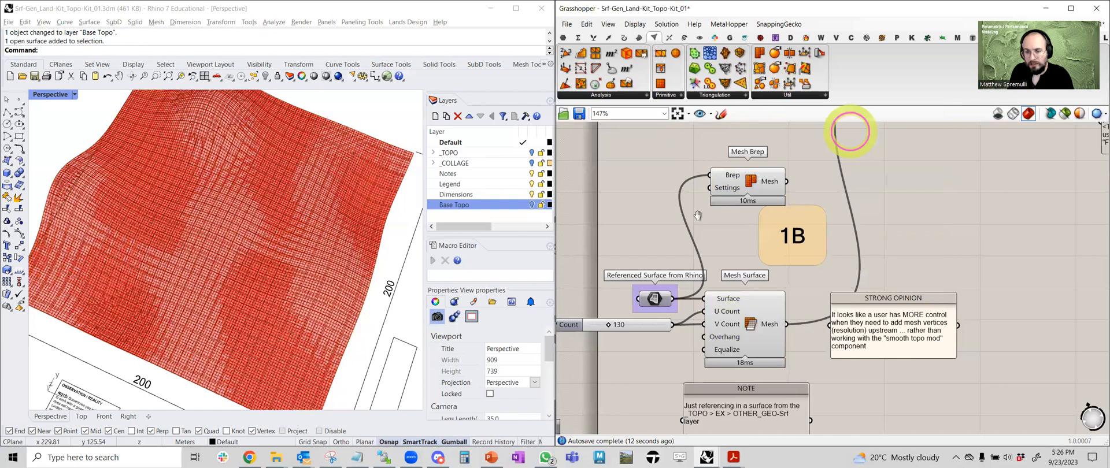
right_click_drag(609, 186, 682, 214)
left_click(636, 196)
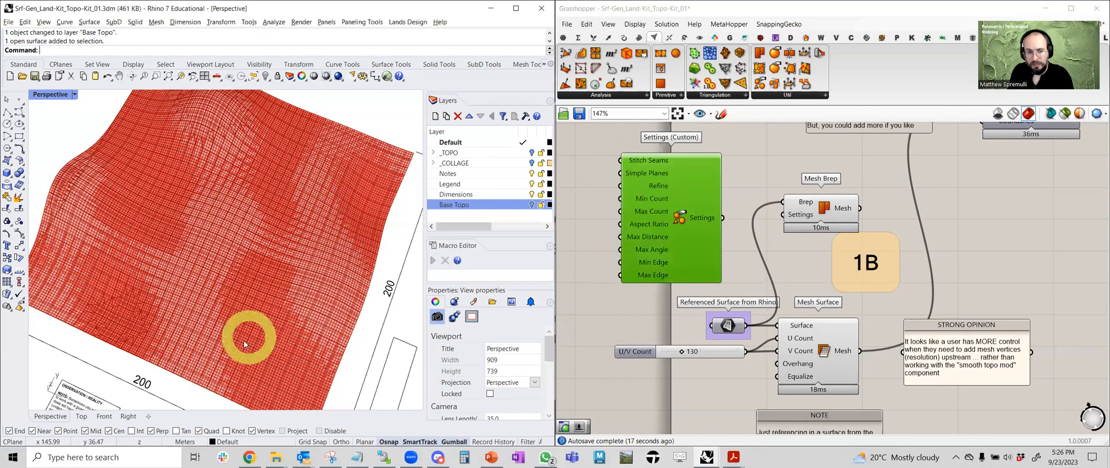
right_click_drag(696, 201, 664, 230)
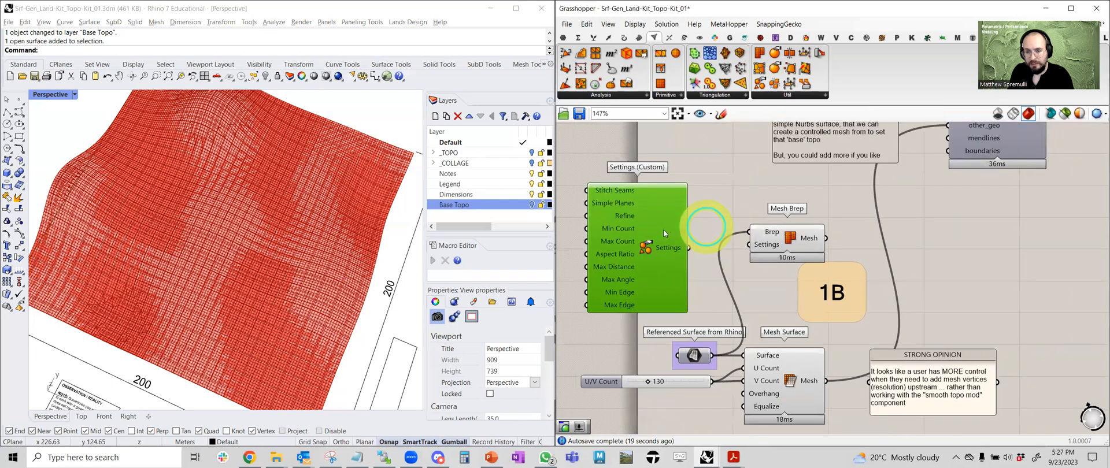
- Delete the Settings (Custom) and Mesh Brep components, leaving the Mesh Surface setup in section 1B
key("Delete")
left_click(799, 242)
key("Delete")
scroll(709, 289, "down", 2)
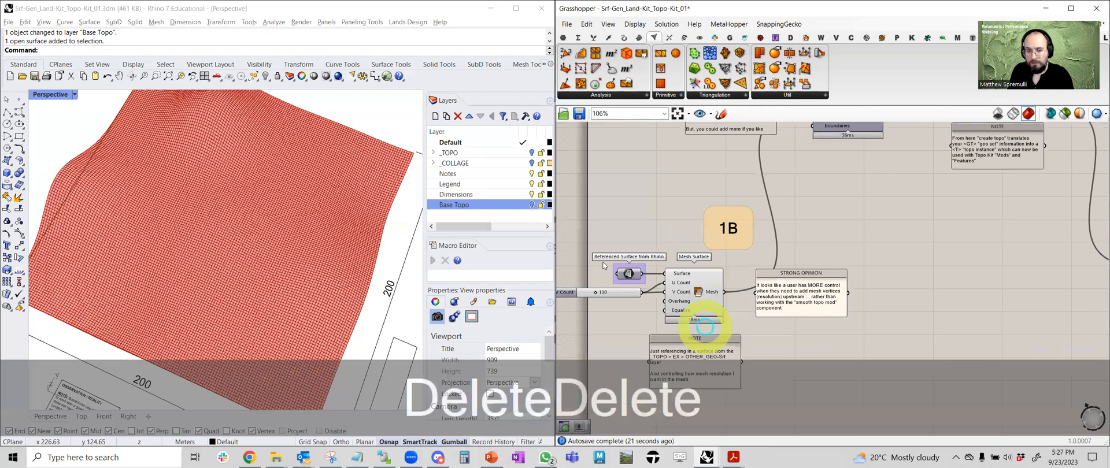
scroll(704, 323, "up", 3)
right_click_drag(671, 298, 825, 300)
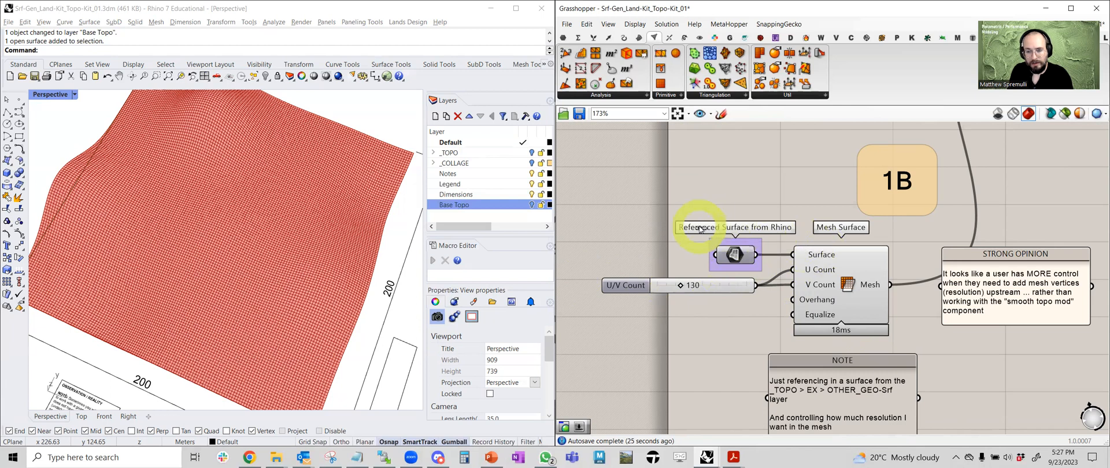
- Set the U/V Count slider to 82 and disconnect the Mesh Surface output from the add to geo set component
left_click_drag(663, 138, 667, 24)
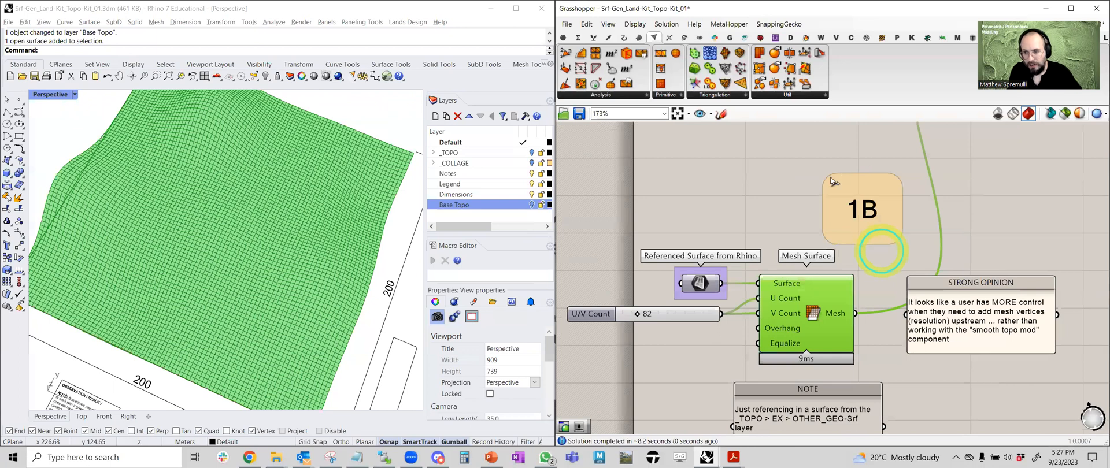
left_click_drag(833, 176, 679, 296, "ctrl")
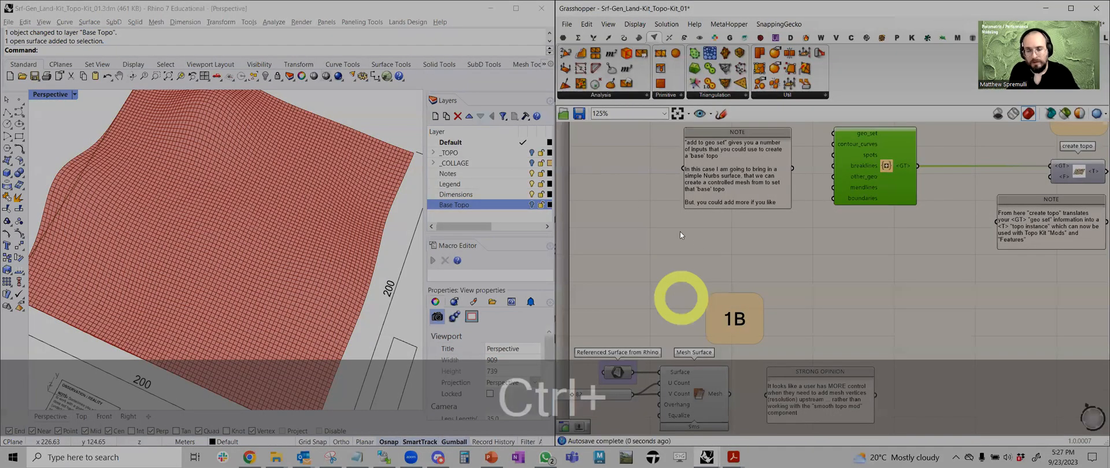
key("Escape")
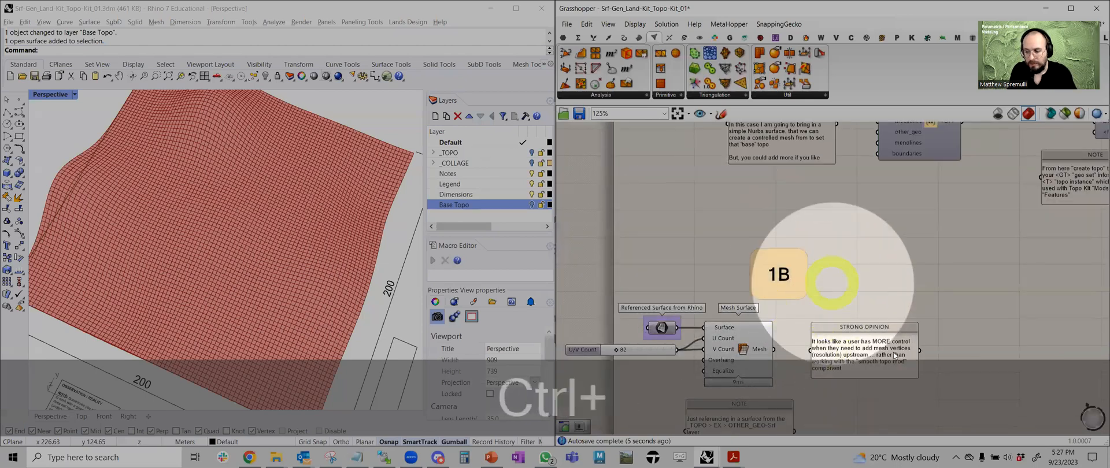
left_click(955, 457)
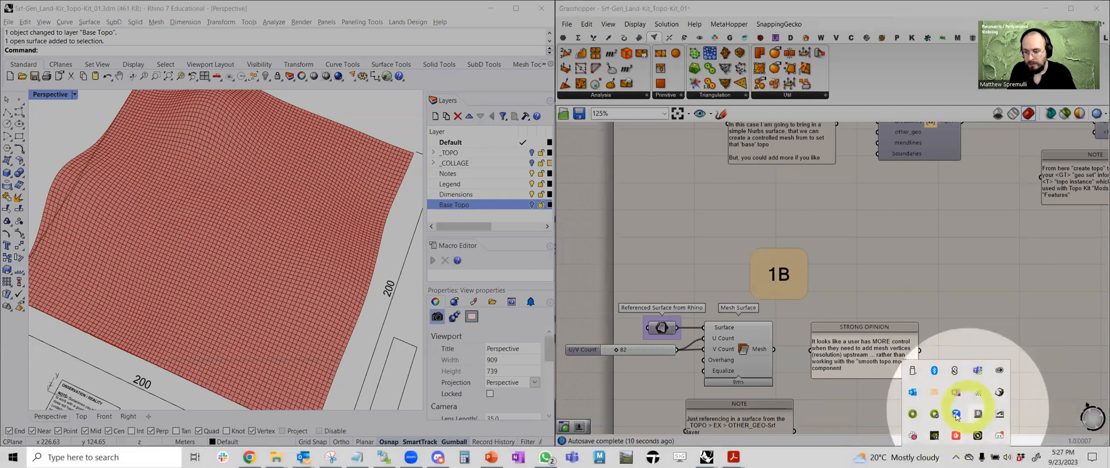
left_click(933, 435)
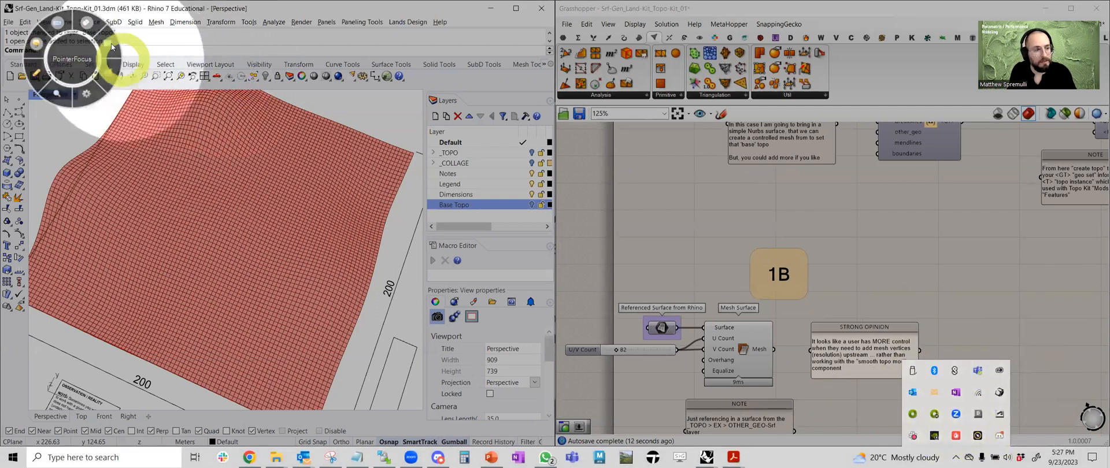
left_click(110, 45)
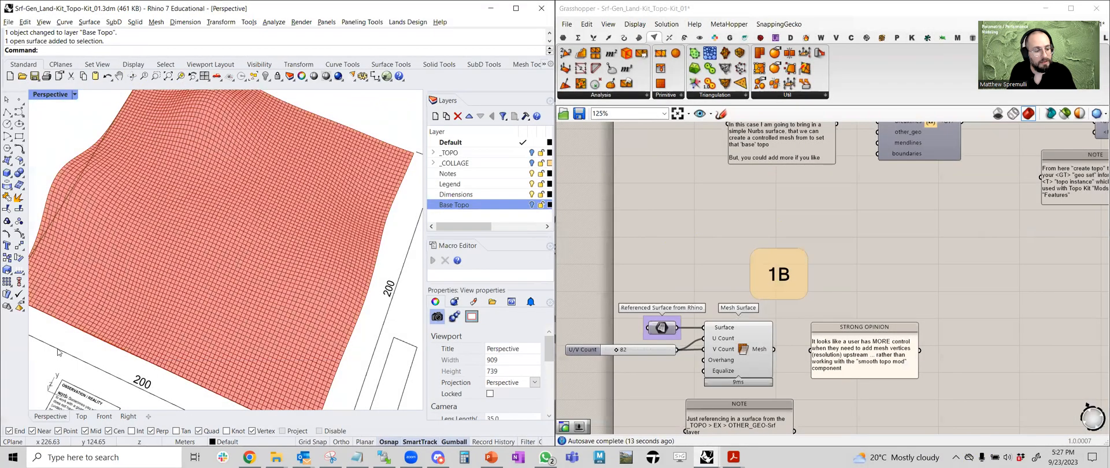
key("super")
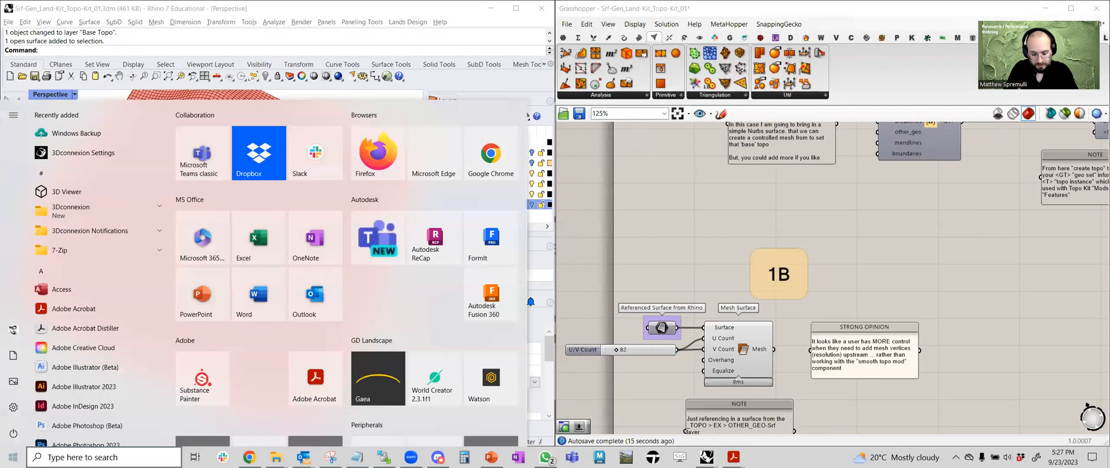
type("point")
left_click(108, 167)
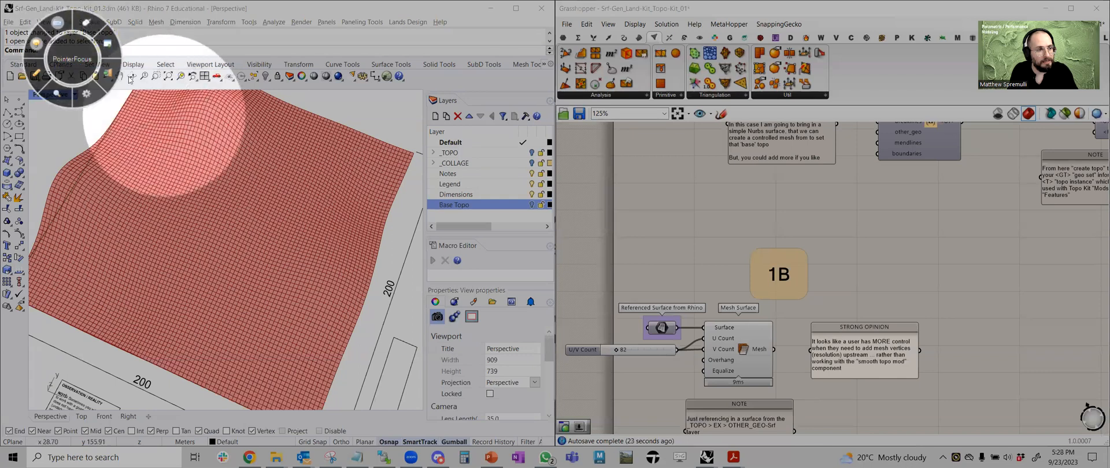
left_click(42, 51)
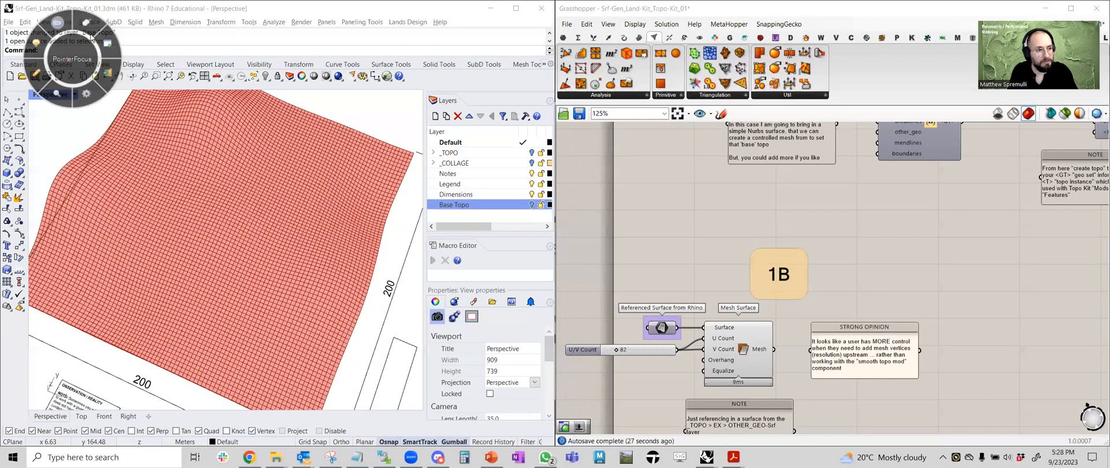
left_click(107, 47)
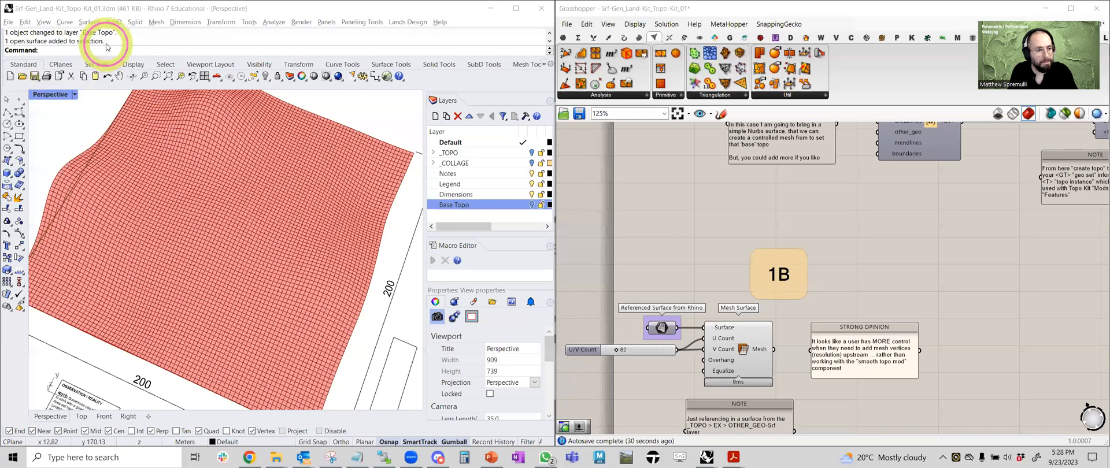
- Set the U/V Count slider feeding Mesh Surface to 70 and check the coarser mesh in the Perspective view
scroll(704, 332, "up", 3)
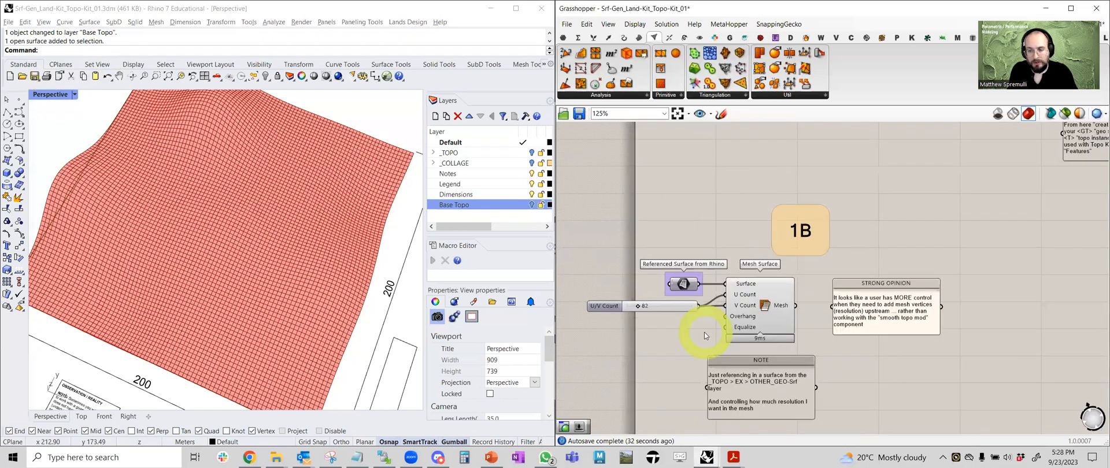
scroll(711, 300, "up", 2)
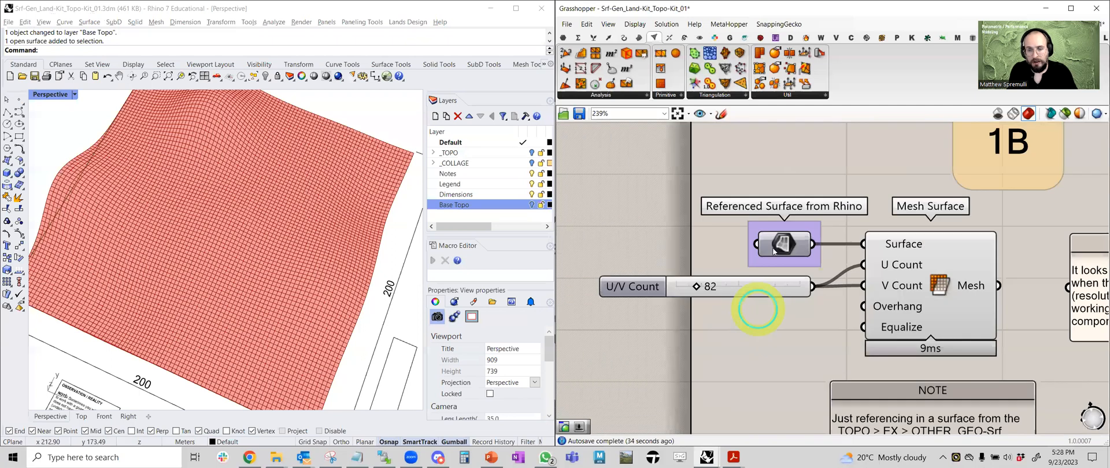
right_click_drag(757, 310, 760, 308)
right_click_drag(409, 257, 441, 237)
mouse_move(702, 287)
left_mouse_down()
mouse_move(683, 285)
mouse_move(700, 291)
left_mouse_up()
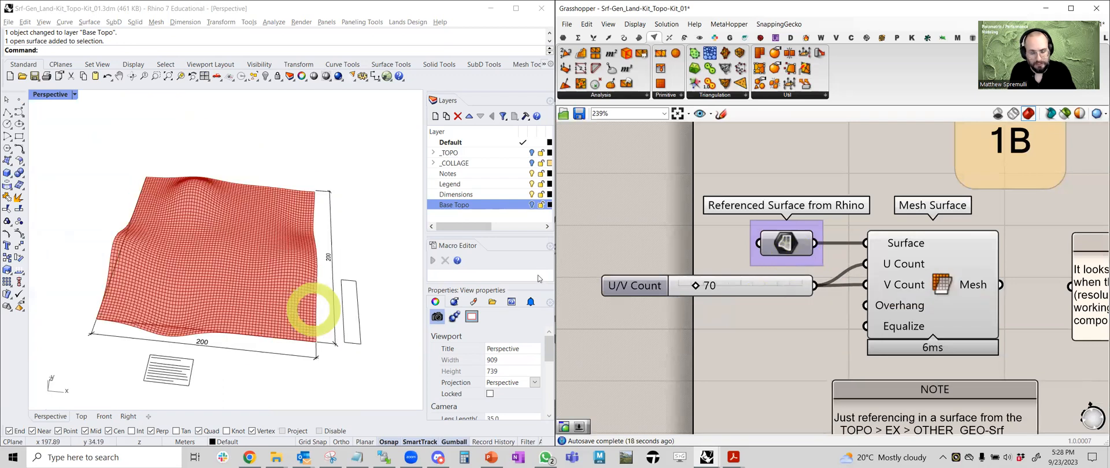
- Examine the introductory studio note and the Bifocals and Profiler reminders above section 1
scroll(817, 203, "down", 4)
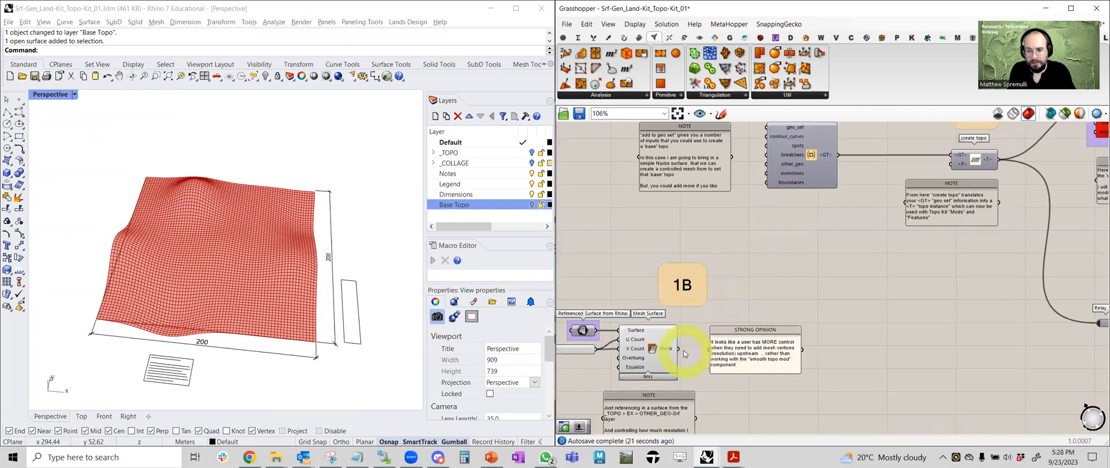
right_click_drag(764, 264, 773, 364)
scroll(763, 317, "down", 3)
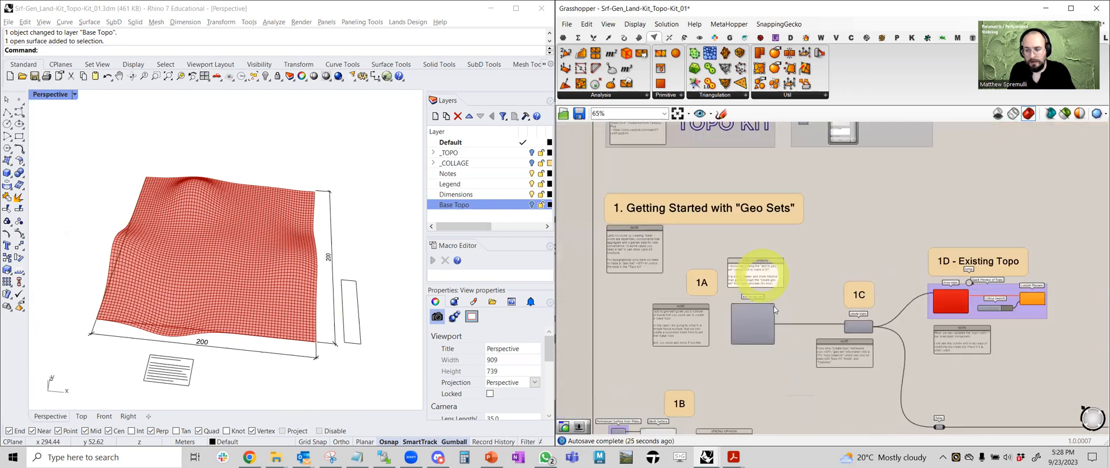
right_click_drag(810, 258, 791, 368)
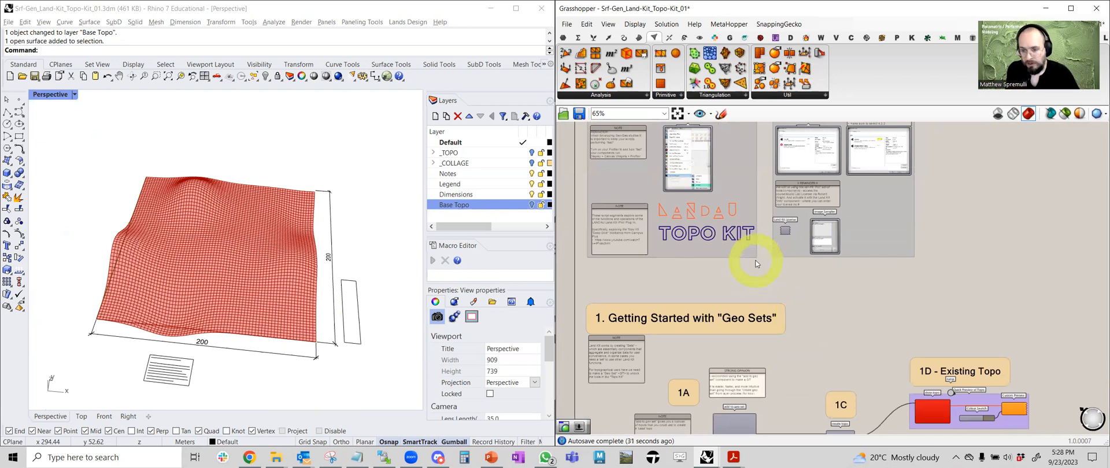
right_click_drag(757, 264, 748, 314)
right_click_drag(727, 282, 746, 340)
right_click_drag(682, 240, 696, 276)
scroll(695, 276, "up", 2)
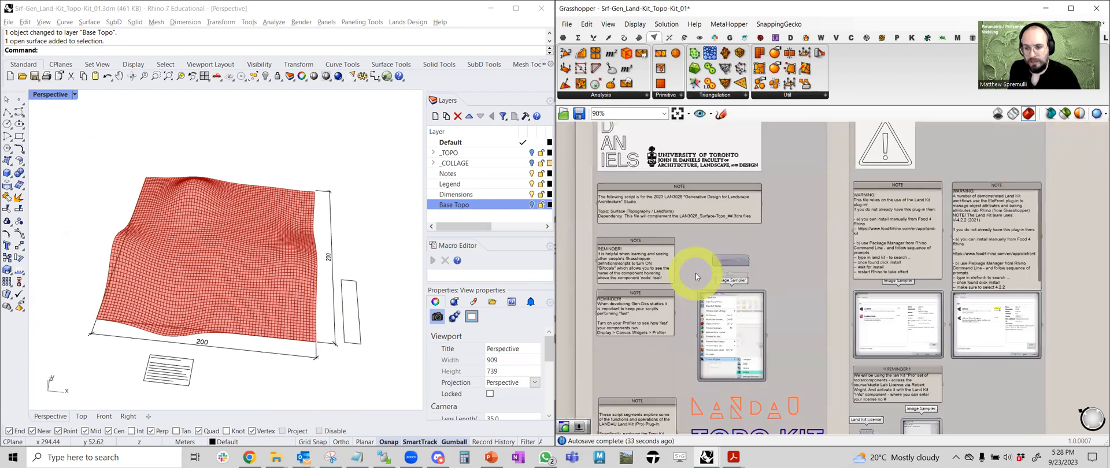
scroll(766, 315, "up", 2)
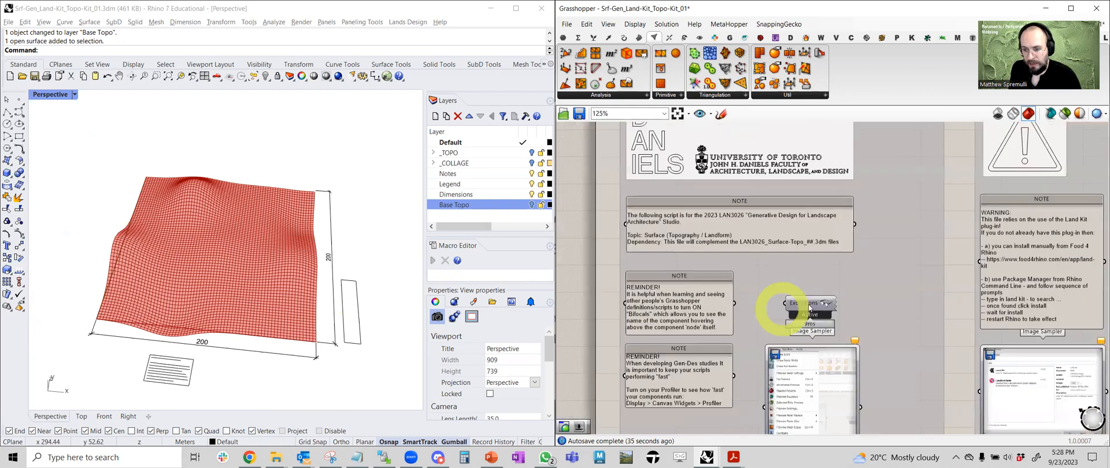
scroll(809, 308, "up", 2)
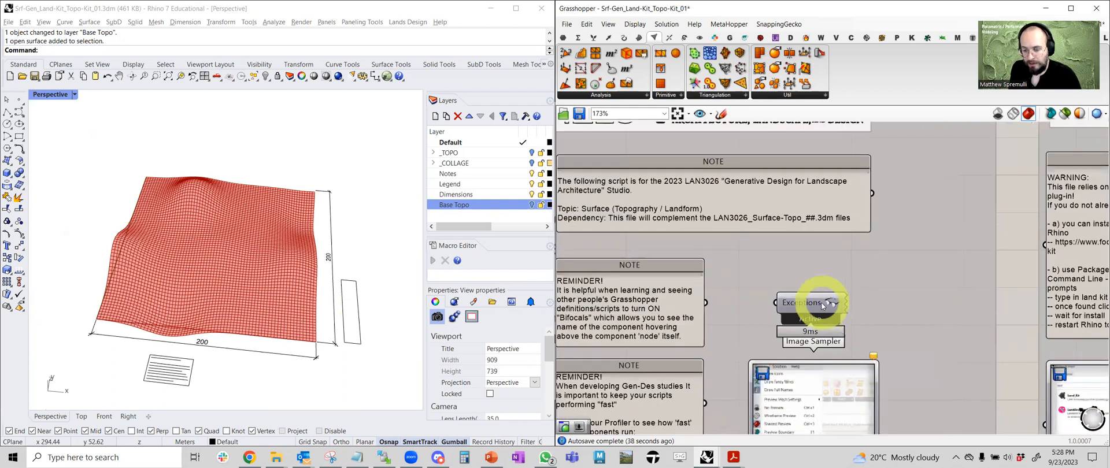
- Examine the canvas widgets image and the note about the Topo Kit workshop beside the Landau Topo Kit title
scroll(822, 305, "down", 4)
right_click_drag(725, 259, 708, 150)
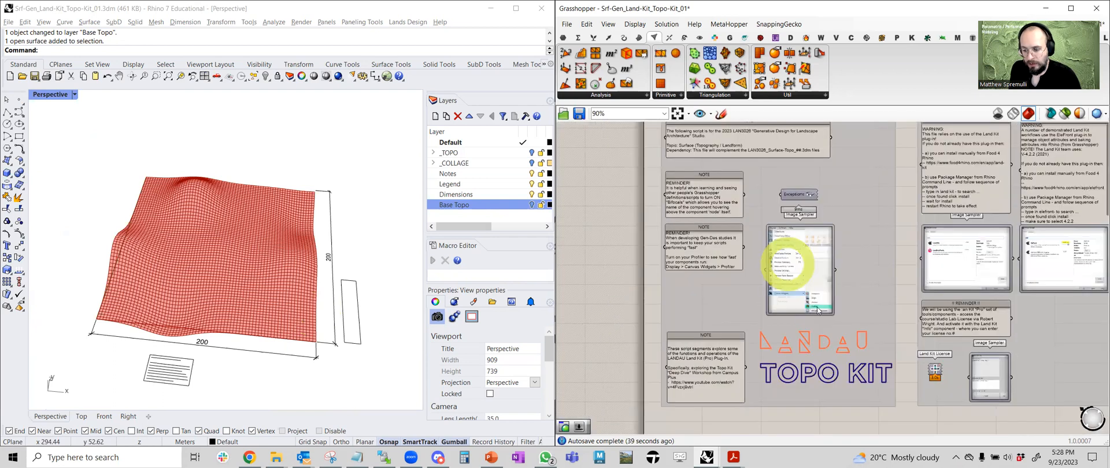
scroll(803, 314, "up", 2)
scroll(817, 309, "down", 3)
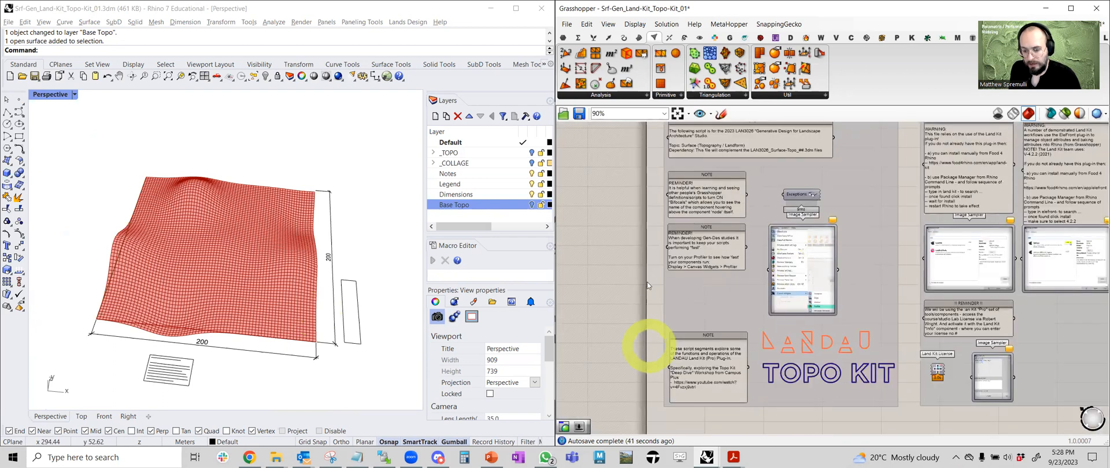
right_click_drag(654, 353, 646, 282)
scroll(804, 288, "up", 3)
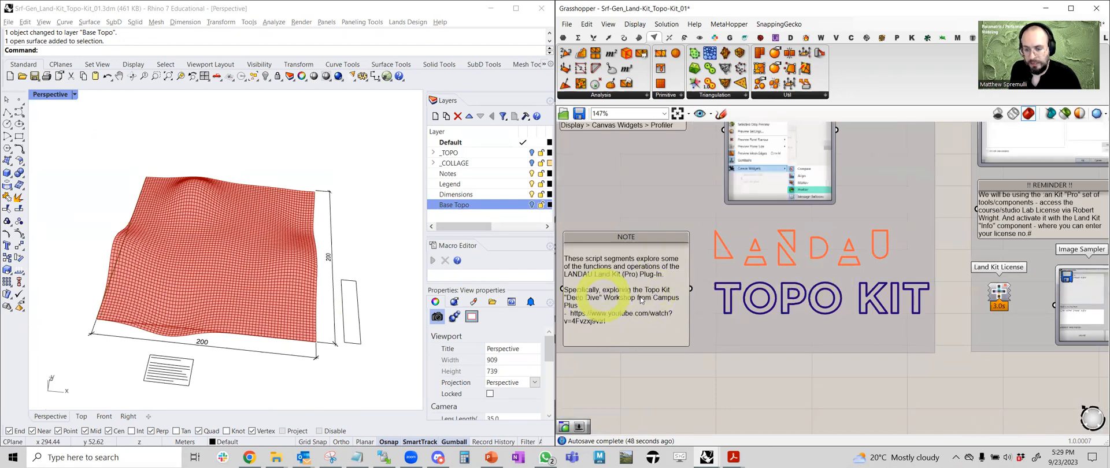
scroll(714, 281, "down", 5)
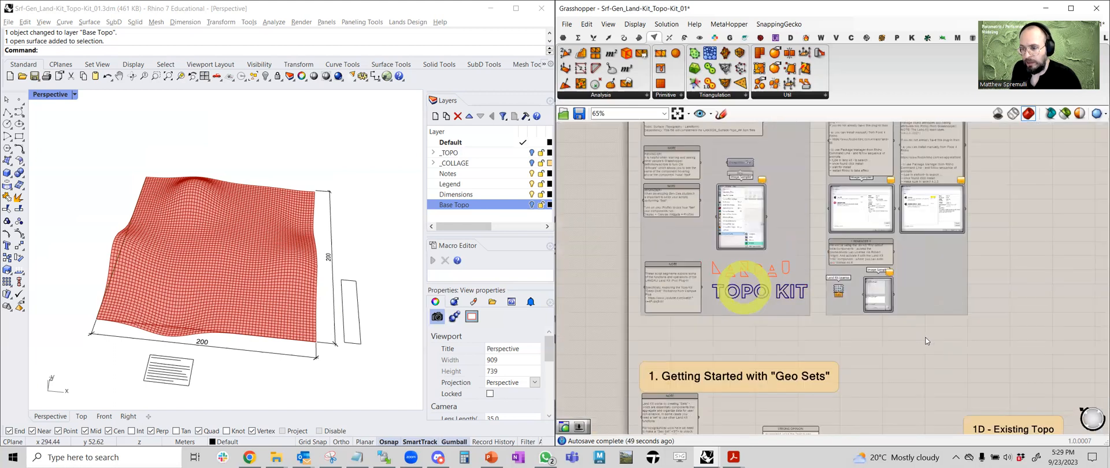
- Read the Land Kit license reminder and the warning note about installing the EleFront plug-in
right_click_drag(925, 337, 811, 389)
scroll(764, 327, "up", 4)
scroll(754, 338, "up", 2)
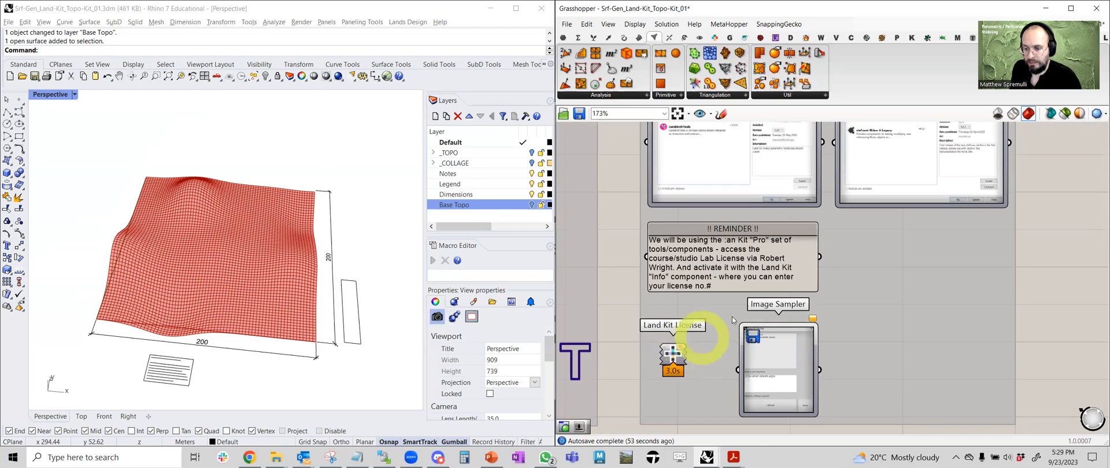
scroll(732, 317, "down", 4)
scroll(832, 220, "up", 4)
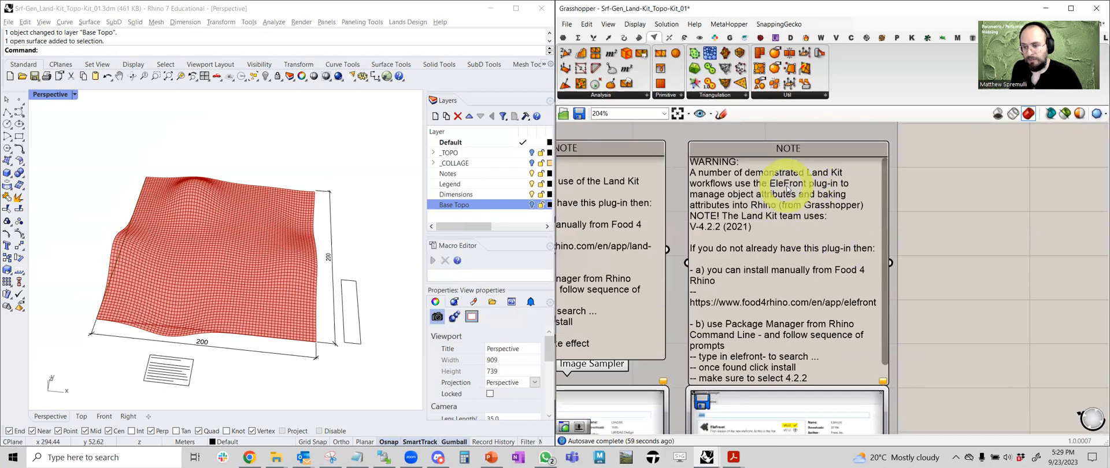
scroll(820, 191, "down", 4)
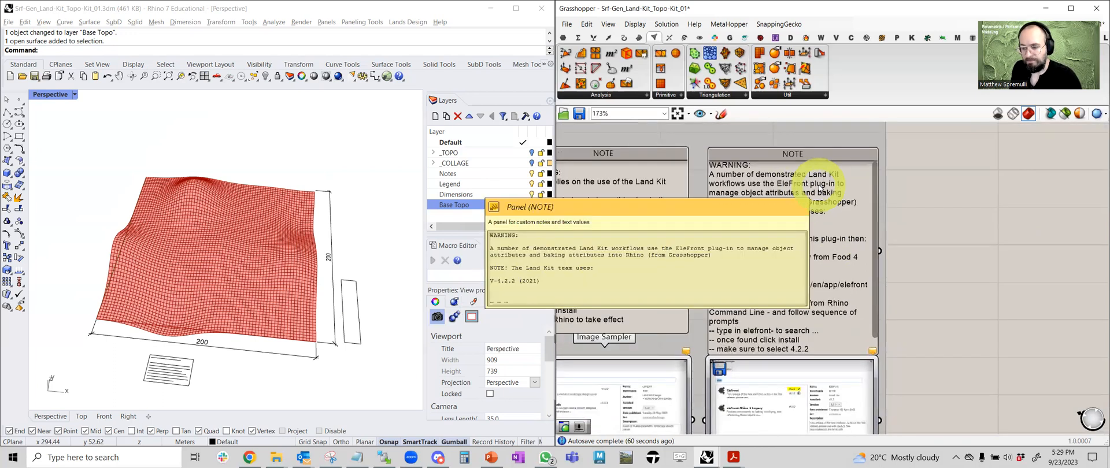
scroll(973, 318, "down", 4)
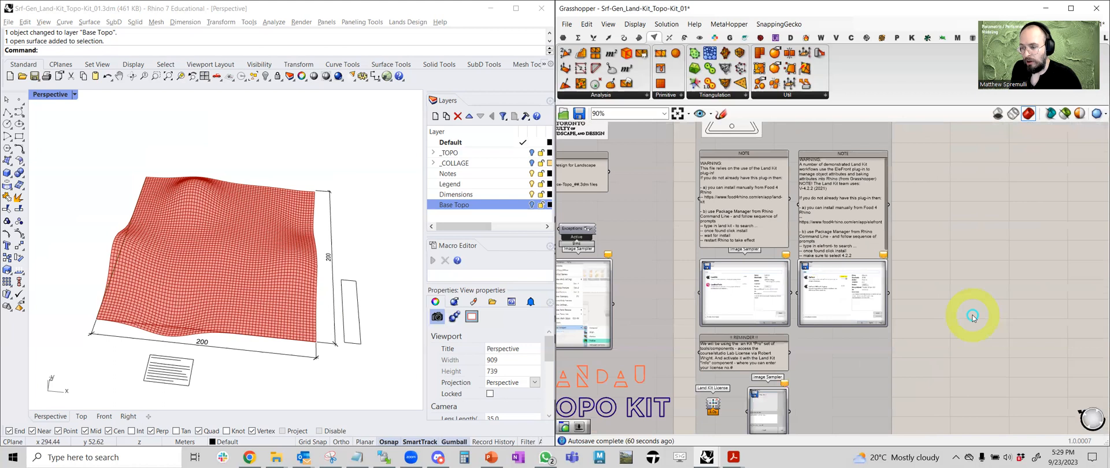
- Survey the whole definition and examine the notes and component layout of section 1, Getting Started with "Geo Sets"
right_click_drag(983, 314, 848, 185)
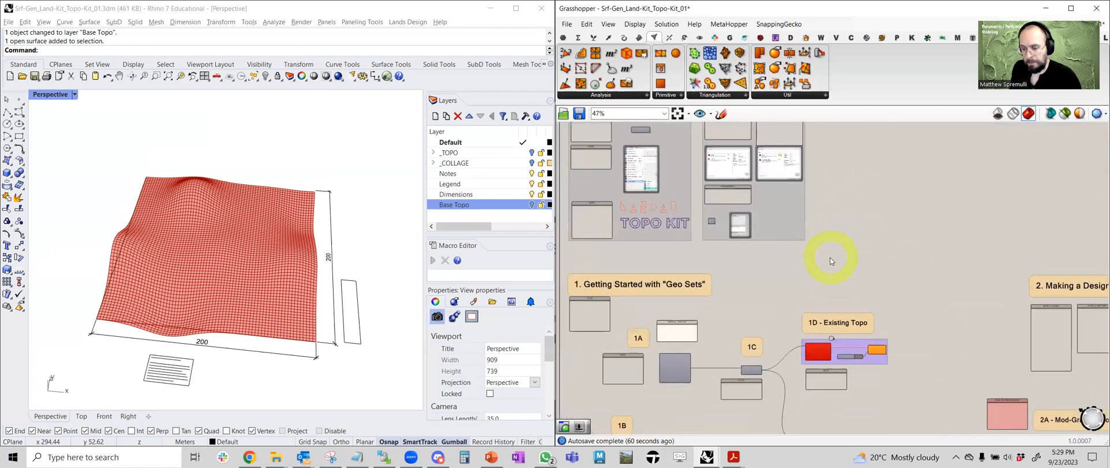
scroll(848, 237, "down", 6)
right_click_drag(857, 230, 663, 248)
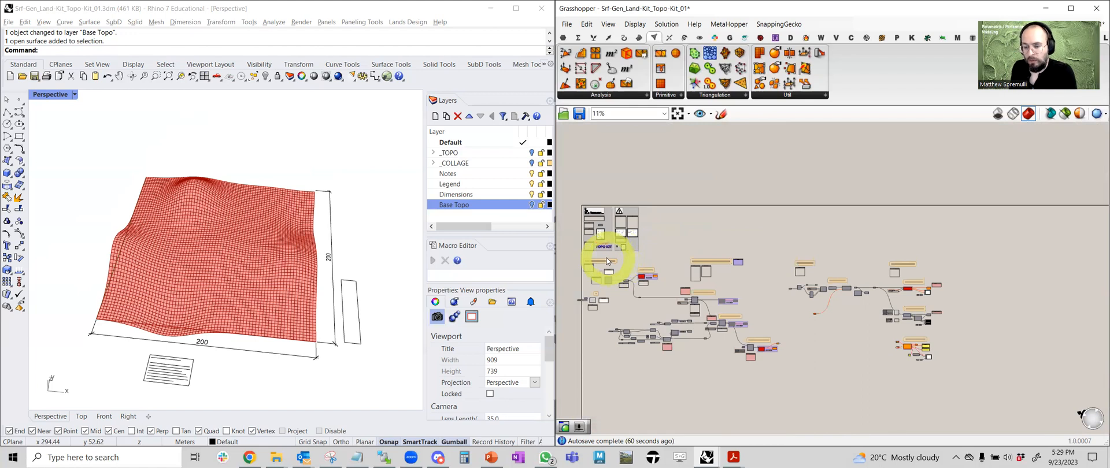
scroll(600, 271, "up", 5)
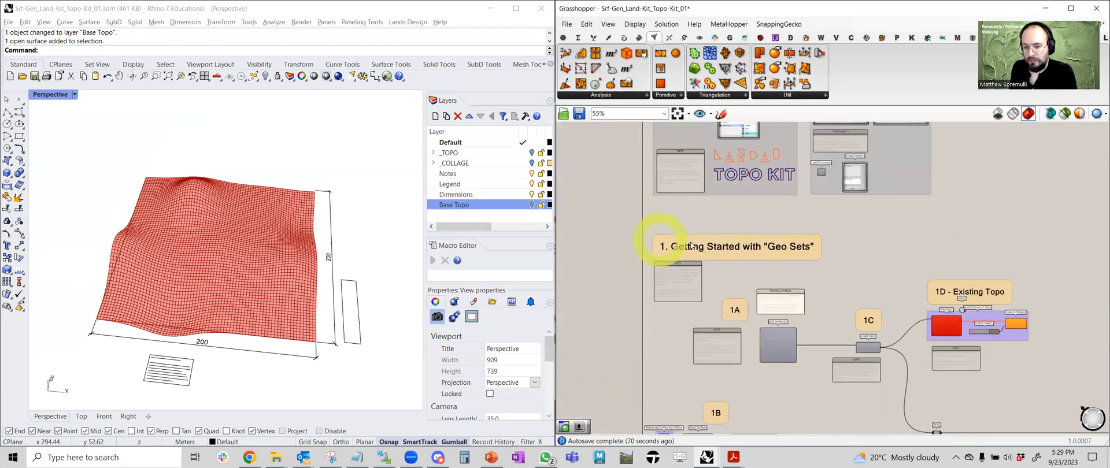
scroll(668, 242, "up", 2)
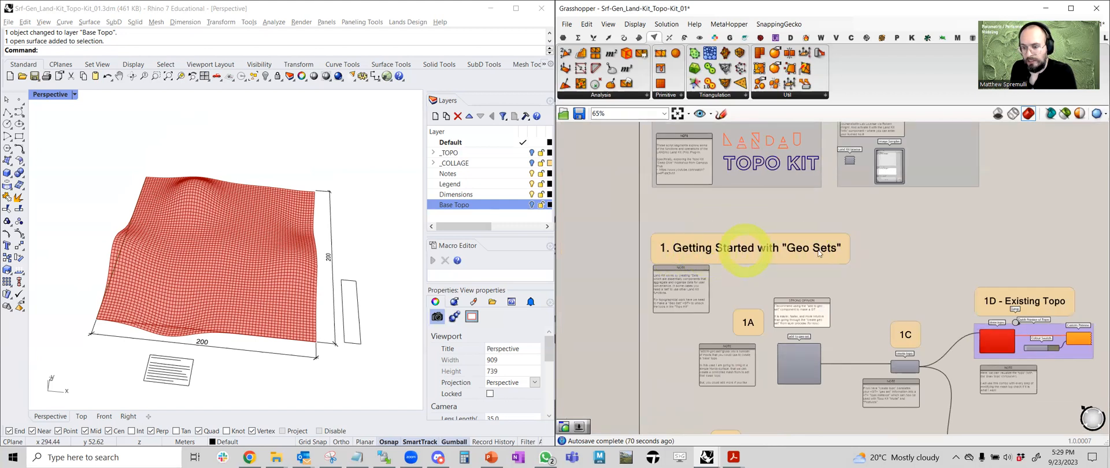
scroll(702, 304, "up", 4)
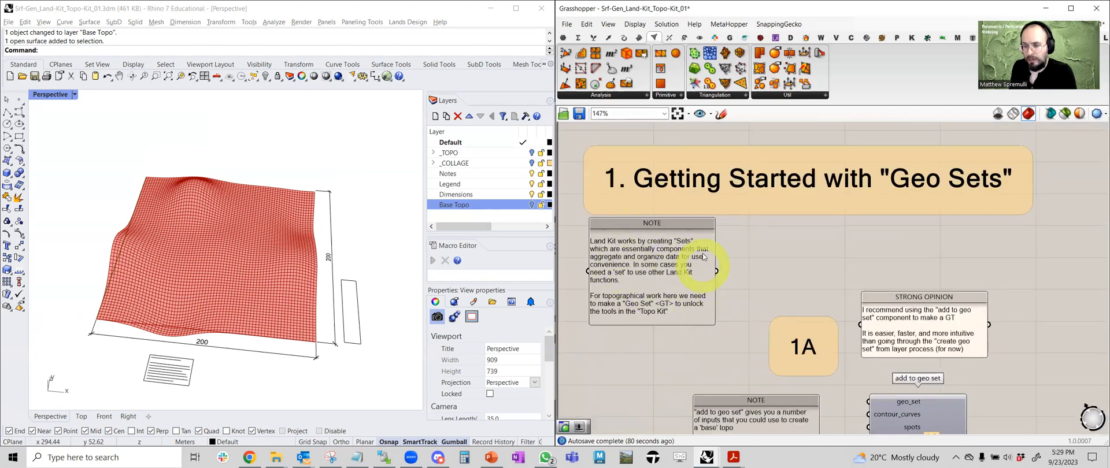
right_click_drag(788, 273, 729, 208)
scroll(752, 208, "down", 6)
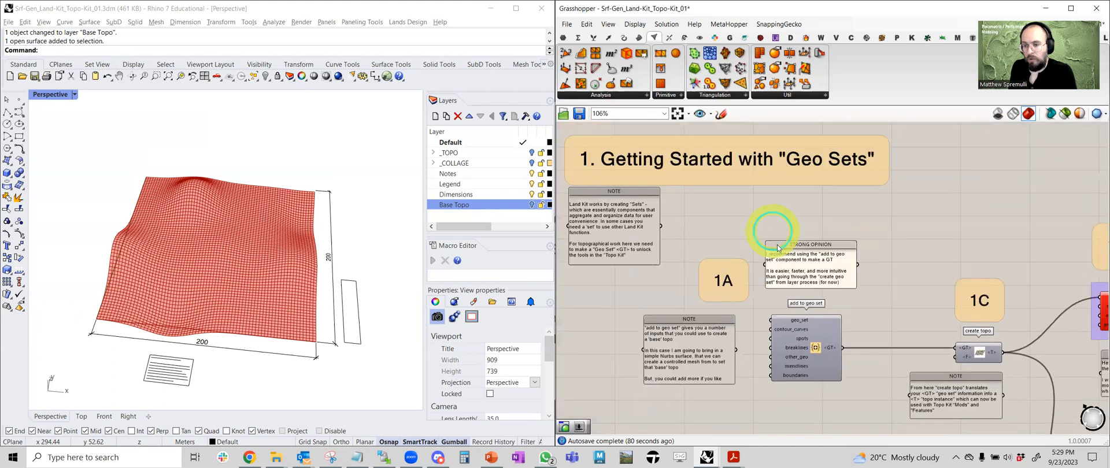
right_click_drag(804, 238, 793, 236)
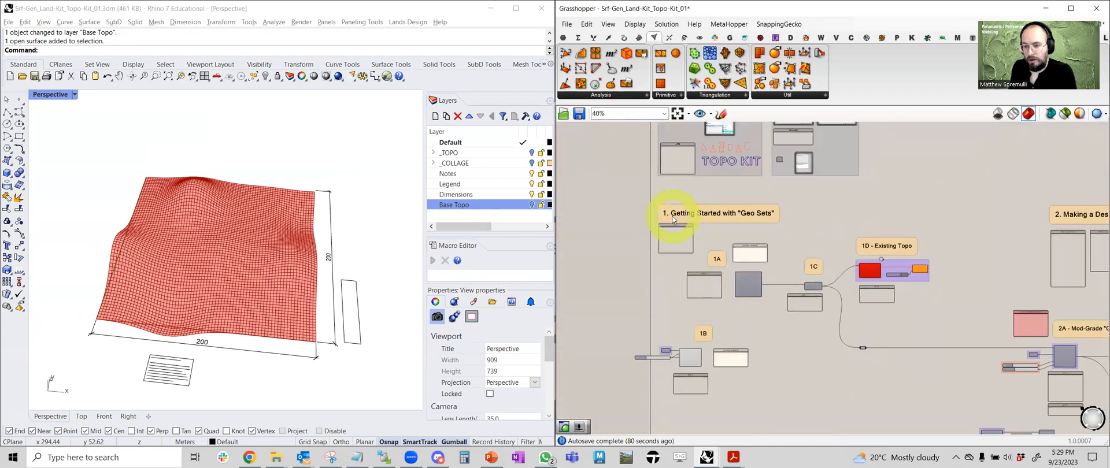
scroll(715, 256, "up", 4)
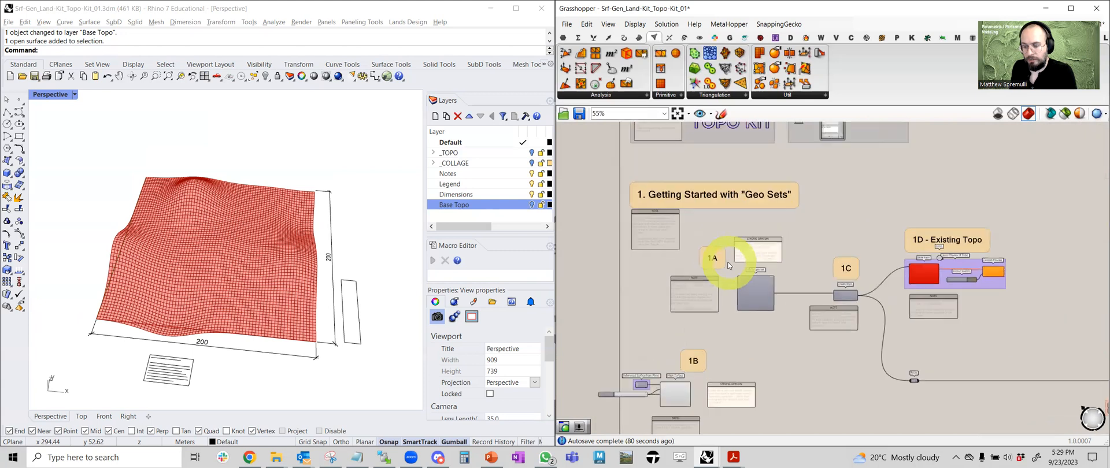
- Examine the 1D Existing Topo group at the end of section 1 and its preview components
right_click_drag(755, 363, 717, 270)
right_click_drag(754, 199, 608, 226)
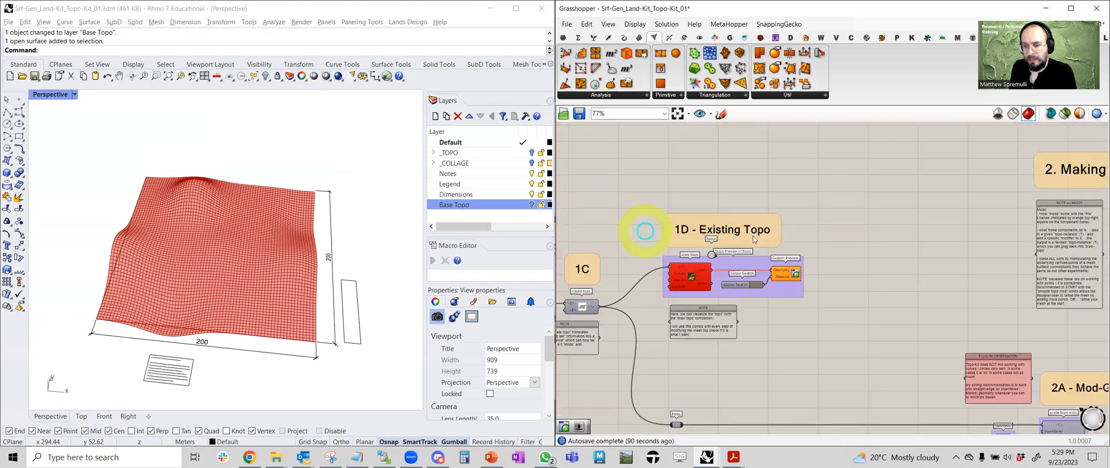
scroll(735, 238, "down", 5)
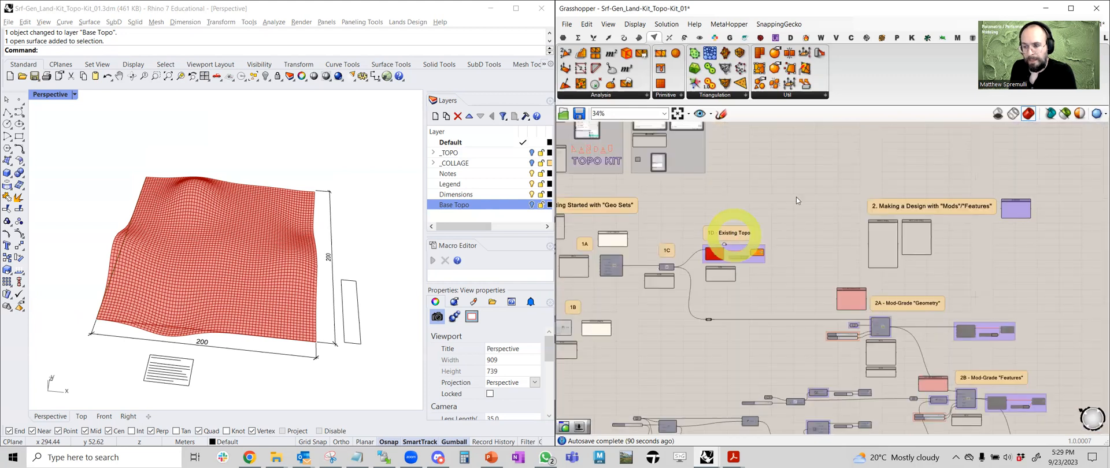
- Read the notes on mods and features below the section 2 title, Making a Design with "Mods"/"Features"
scroll(757, 214, "up", 4)
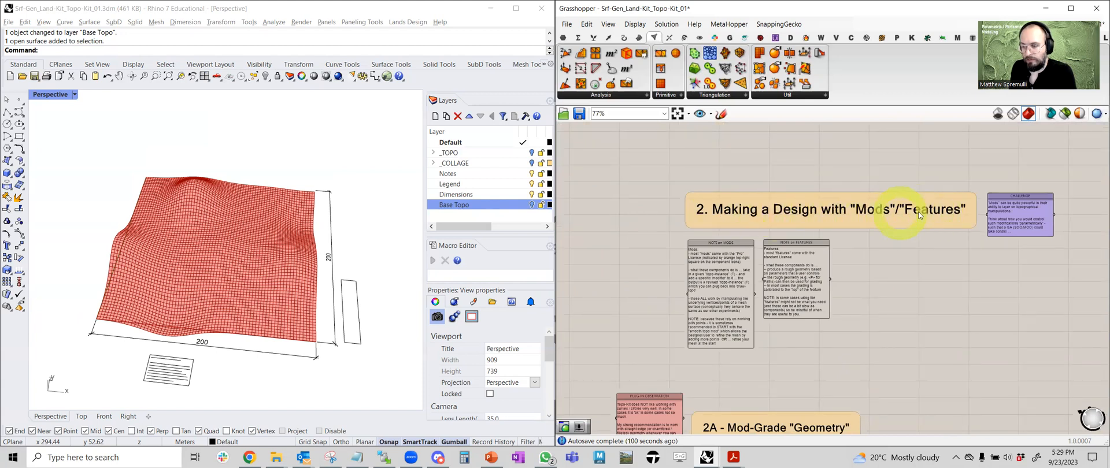
scroll(706, 236, "up", 3)
scroll(650, 226, "up", 2)
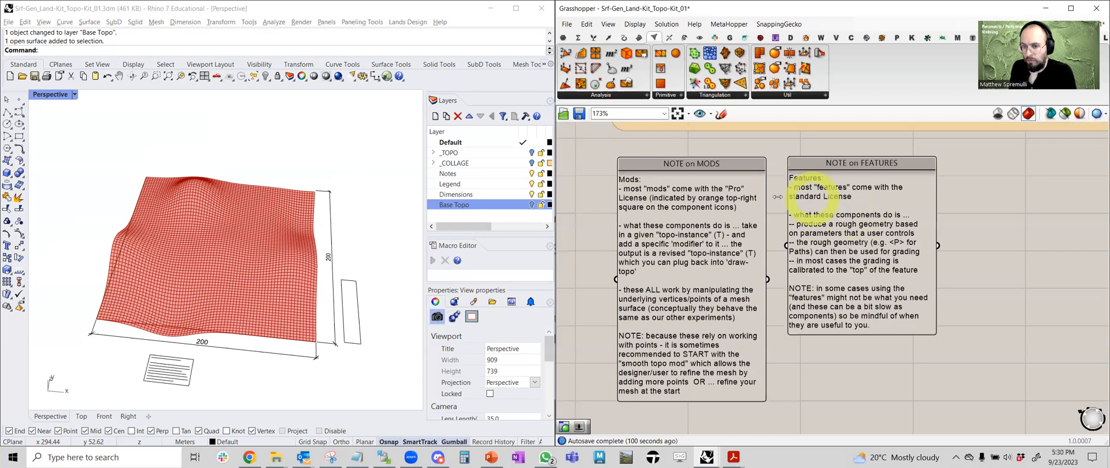
scroll(861, 218, "down", 5)
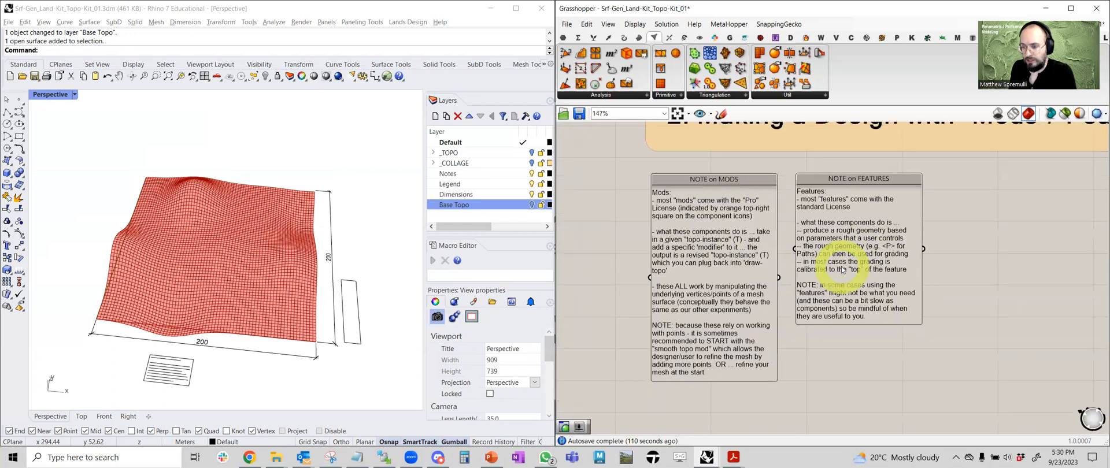
- Survey the 2A Mod-Grade "Geometry", 2B Mod-Grade "Features" and 2C Mod-Sculpt "Geometry" groups of section 2
right_click_drag(861, 222, 763, 268)
scroll(824, 271, "down", 2)
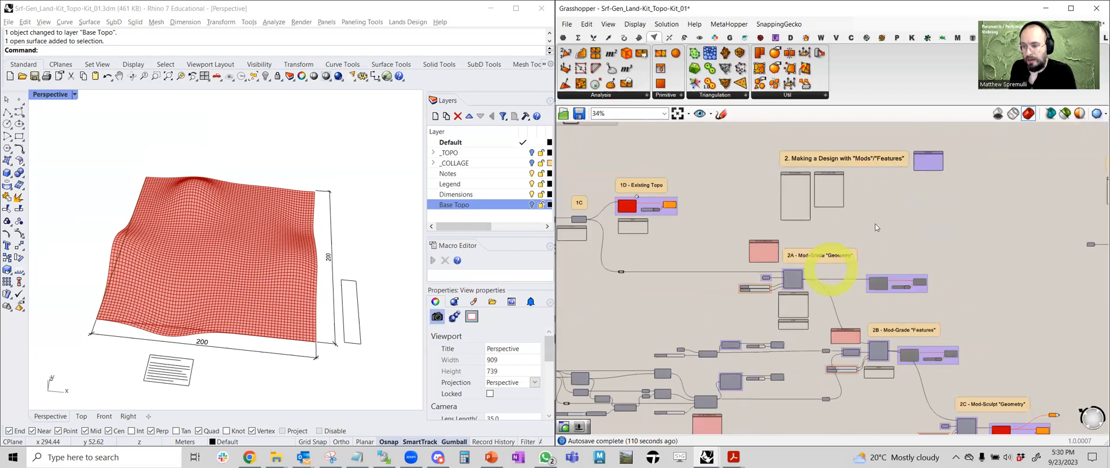
right_click_drag(857, 206, 751, 153)
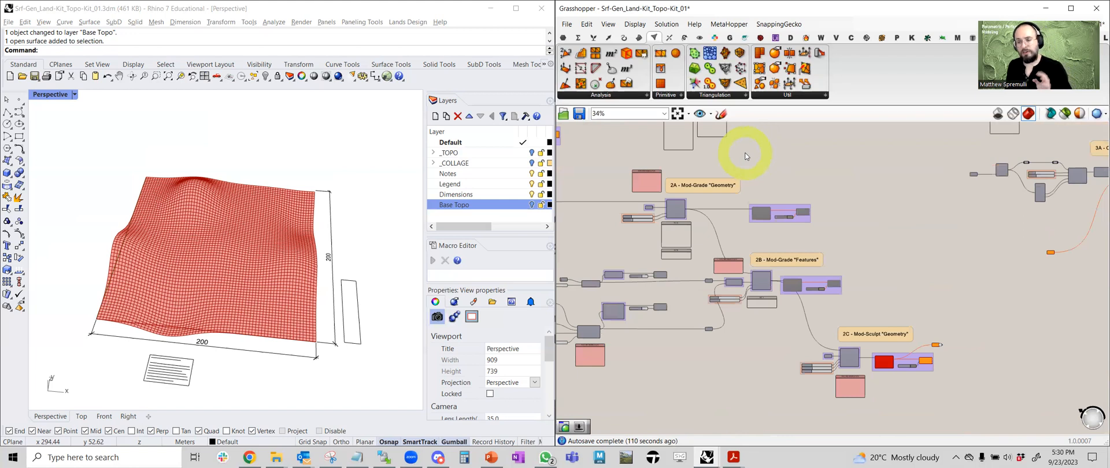
scroll(696, 194, "up", 1)
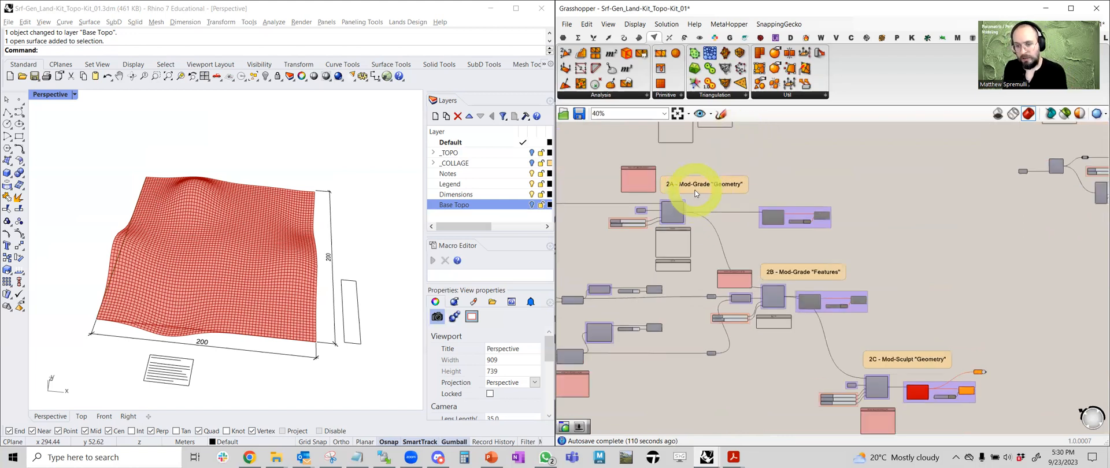
scroll(696, 193, "up", 3)
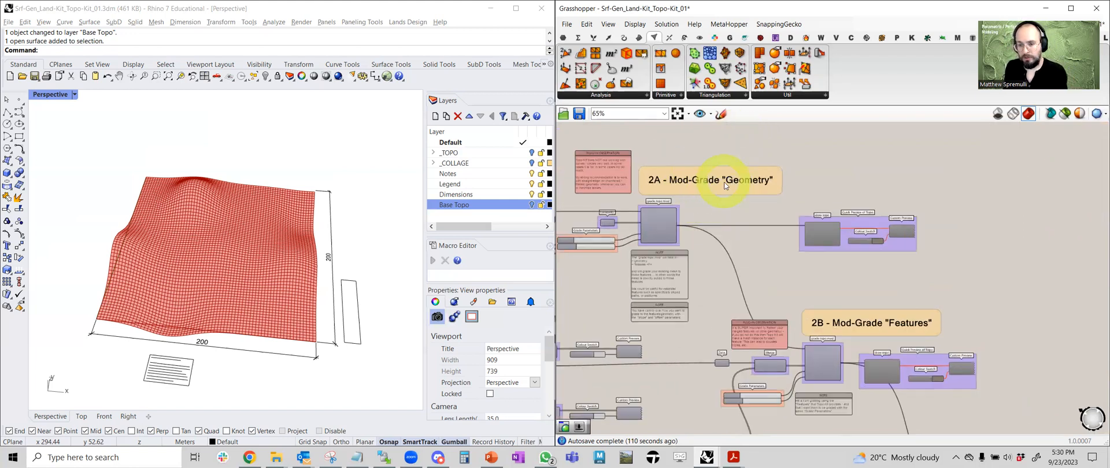
right_click_drag(879, 280, 864, 252)
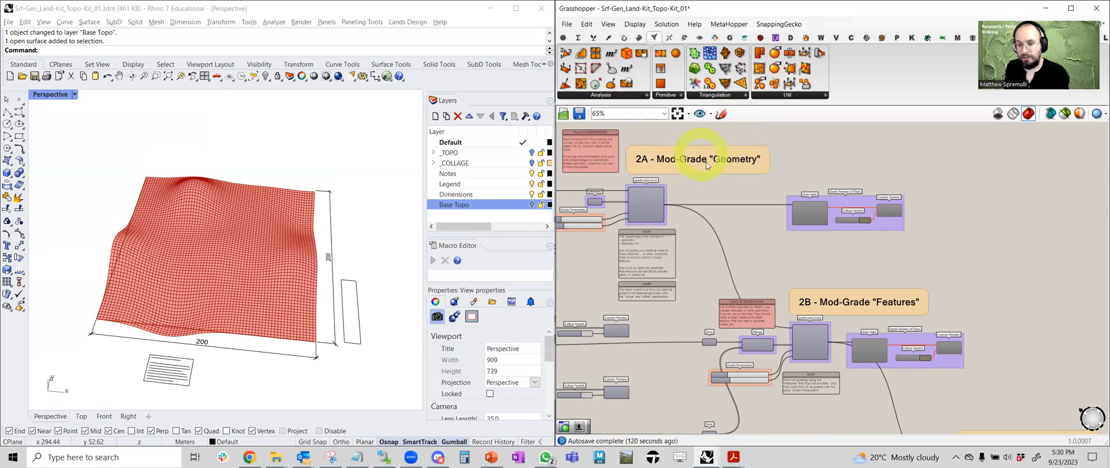
- Switch to PowerPoint to view the Grade Topo Mod slide, and return to the Grasshopper definition
left_click(490, 457)
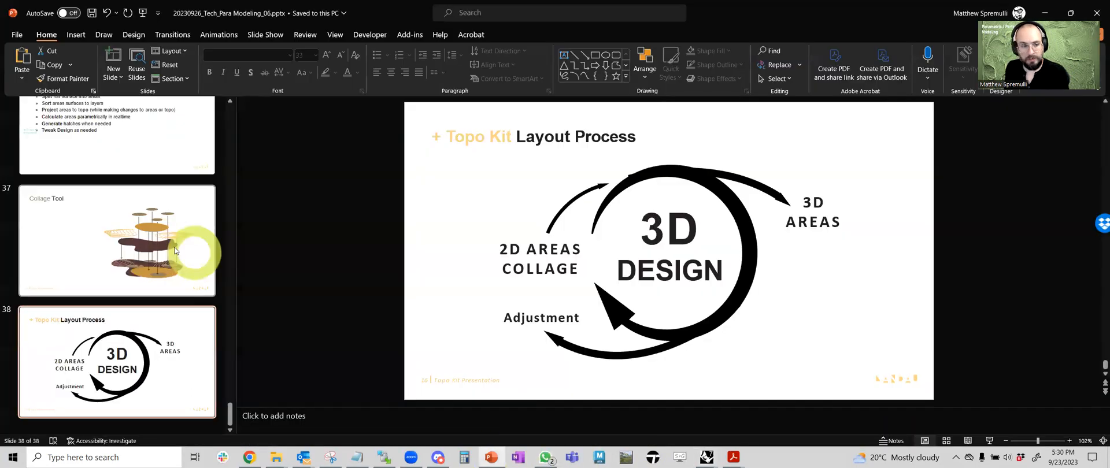
scroll(175, 250, "up", 10)
left_click(204, 238)
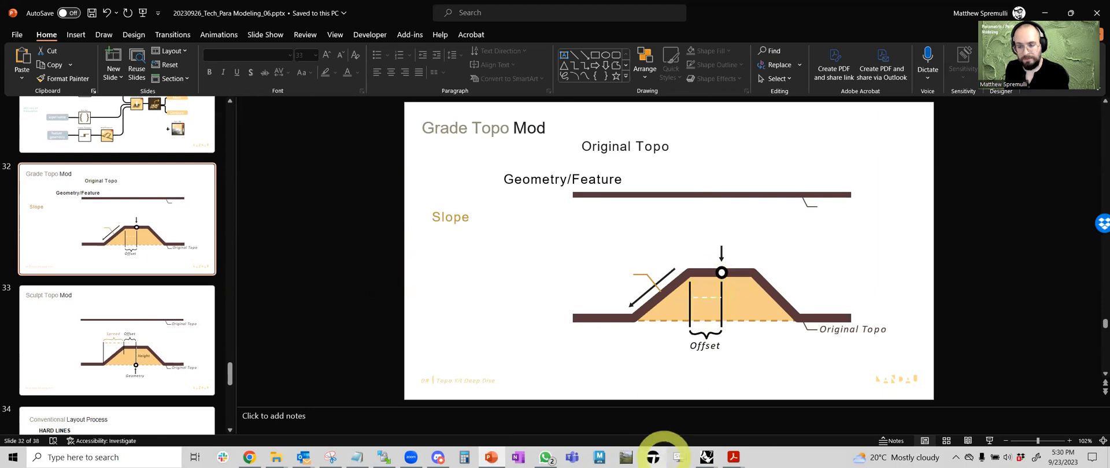
mouse_move(707, 457)
left_click(688, 405)
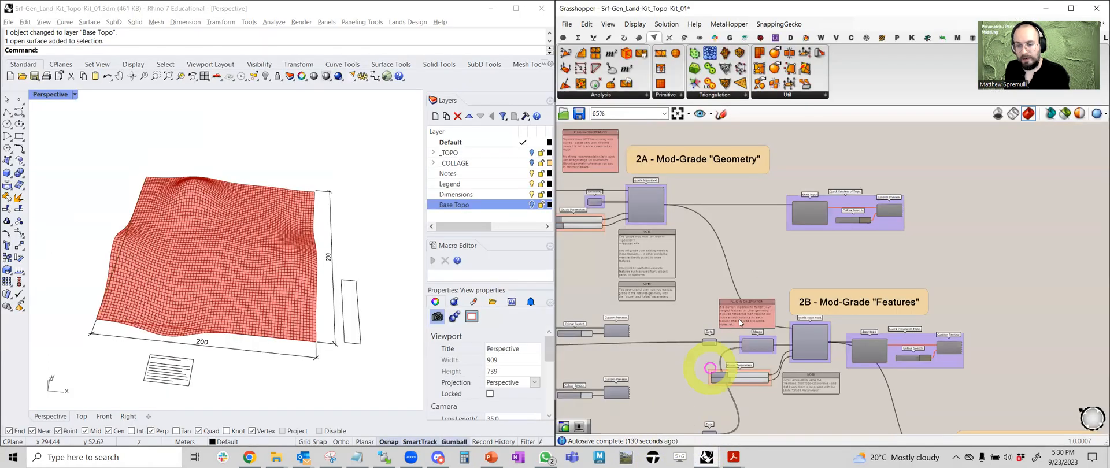
- Examine the grade topo mod components, grade parameters and notes in groups 2B and 2A
right_click_drag(751, 248, 713, 205)
scroll(768, 248, "up", 3)
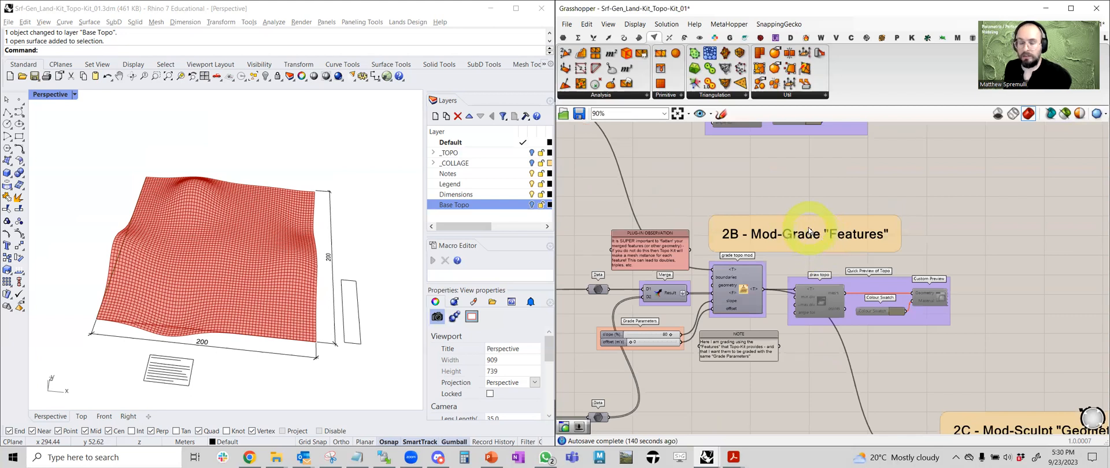
scroll(803, 215, "down", 2)
right_click_drag(773, 202, 906, 340)
scroll(703, 234, "up", 3)
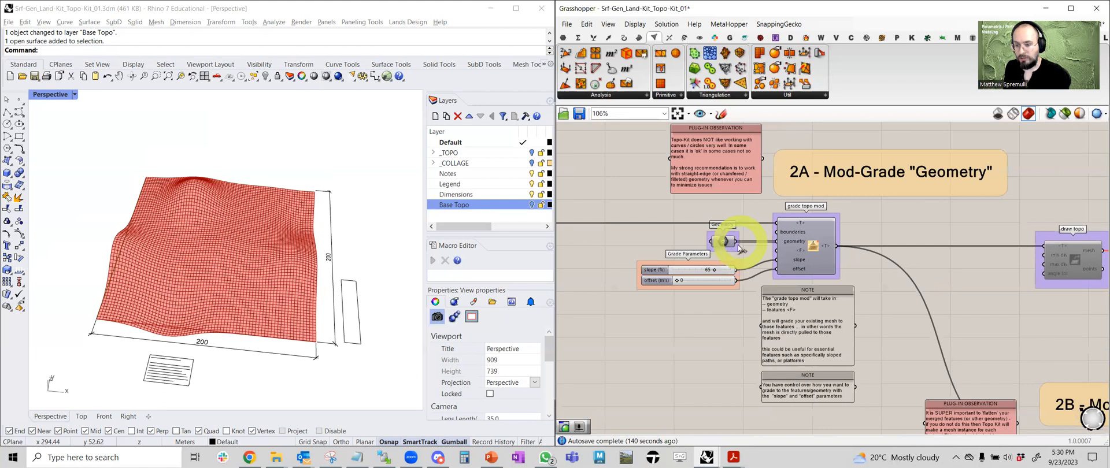
scroll(782, 241, "down", 3)
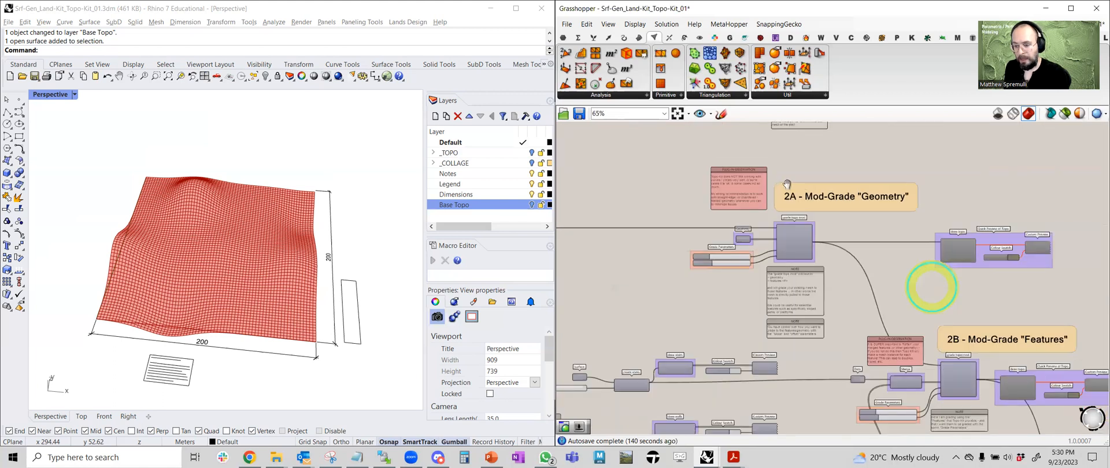
- Examine the create walls and draw walls components feeding group 2B, and follow the definition on to 2C Mod-Sculpt "Geometry"
right_click_drag(985, 377, 835, 276)
scroll(835, 272, "up", 2)
right_click_drag(610, 319, 960, 287)
right_click_drag(827, 283, 903, 276)
right_click_drag(830, 306, 840, 178)
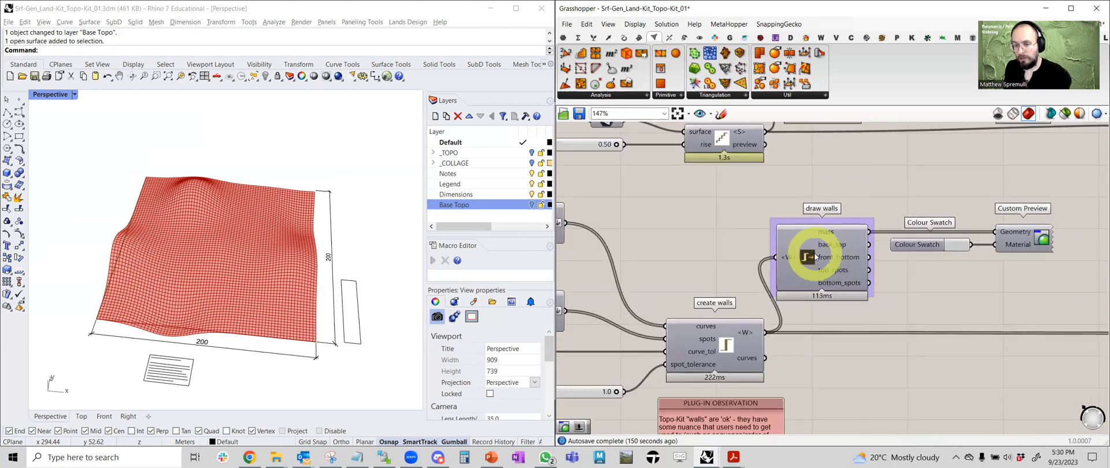
scroll(807, 271, "down", 4)
right_click_drag(929, 260, 695, 274)
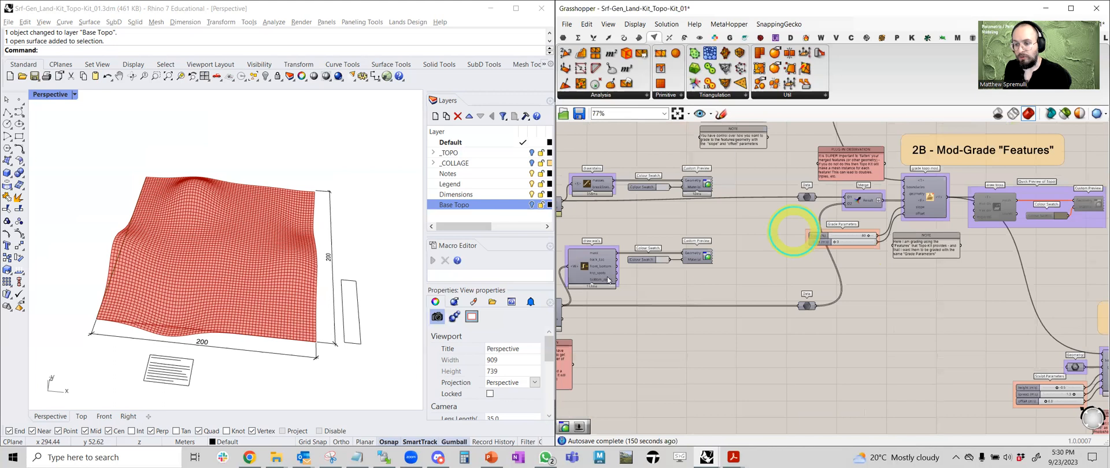
right_click_drag(796, 233, 600, 281)
mouse_move(899, 307)
right_mouse_down()
mouse_move(775, 258)
mouse_move(780, 215)
mouse_move(768, 213)
right_mouse_up()
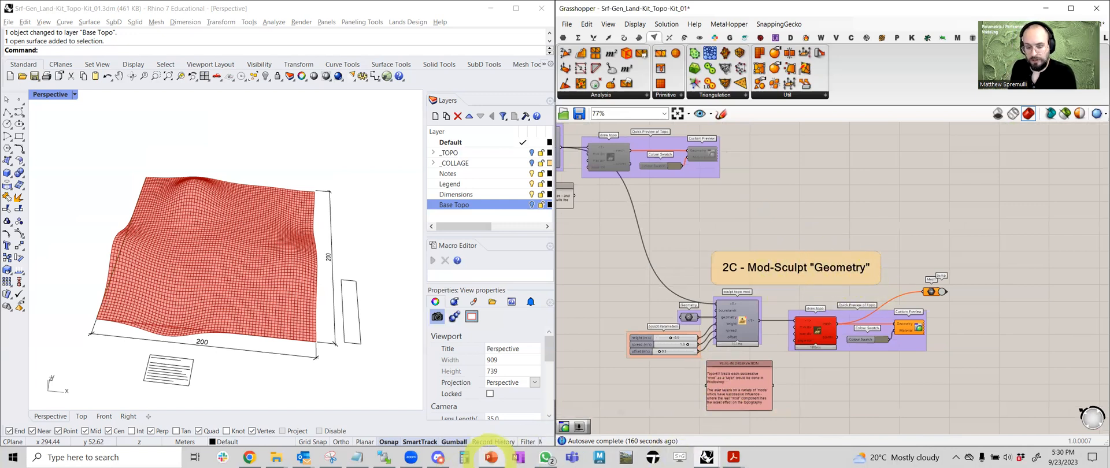
- Compare the Sculpt Topo Mod and Grade Topo Mod slides in PowerPoint, and return to the Grasshopper definition
left_click(491, 457)
left_click(153, 296)
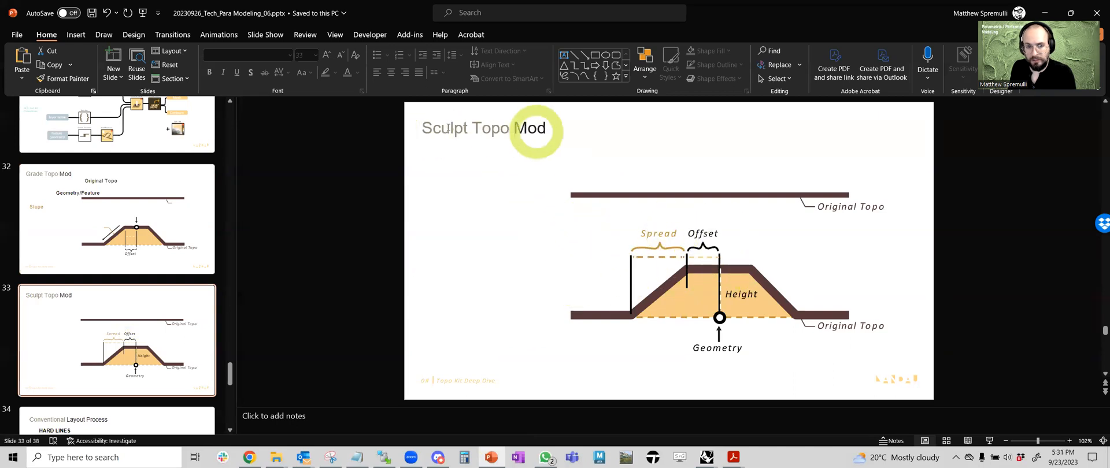
left_click(149, 239)
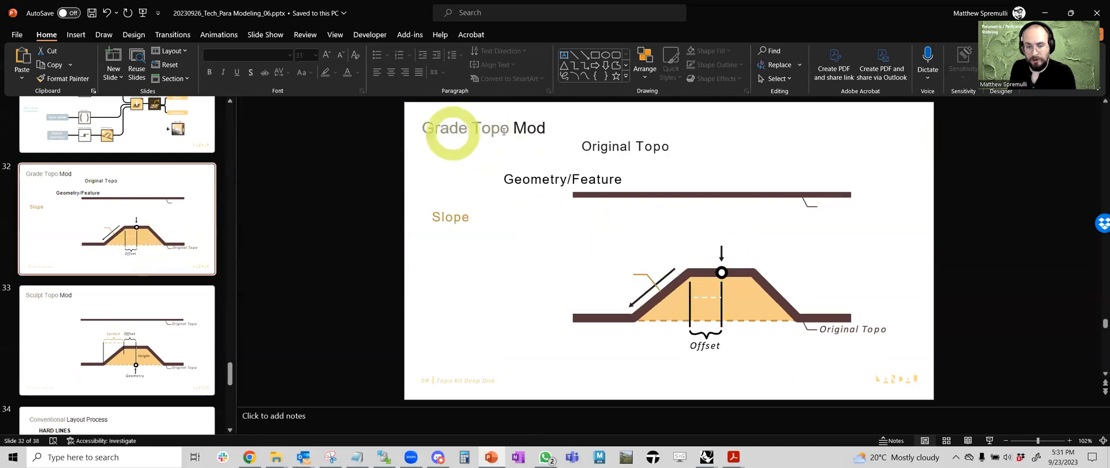
mouse_move(708, 458)
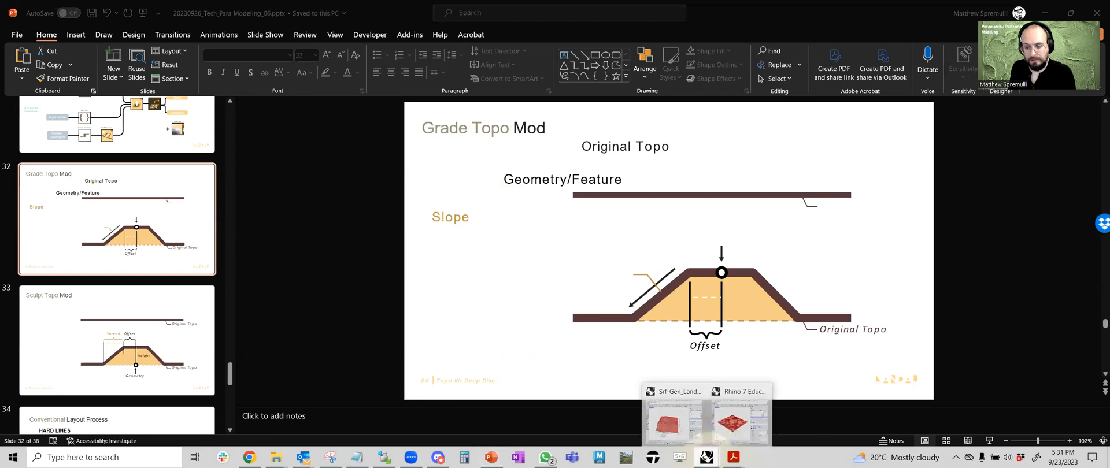
left_click(645, 420)
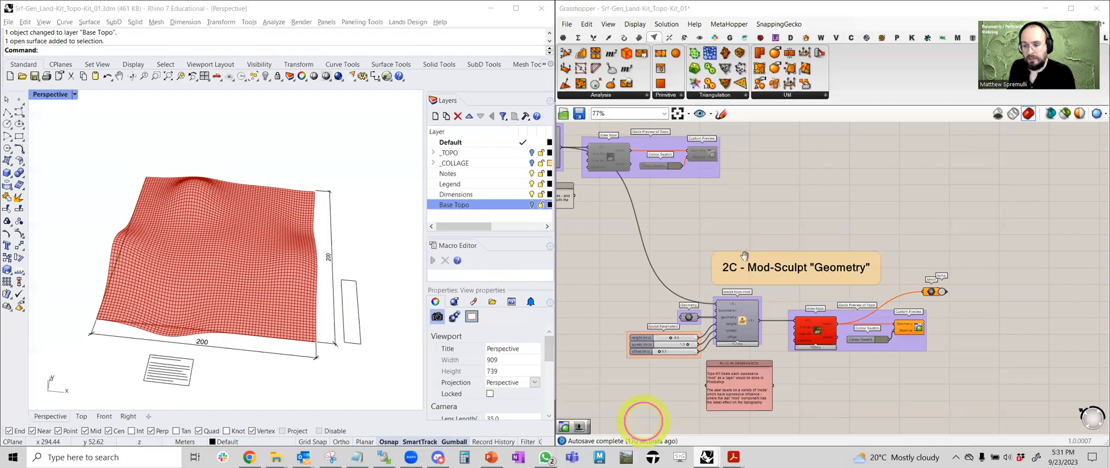
- Survey section 3, Defining "Areas", and the elevation, slope and cut-and-fill groups of section 4, "Analyzing" Topography
scroll(774, 295, "down", 6)
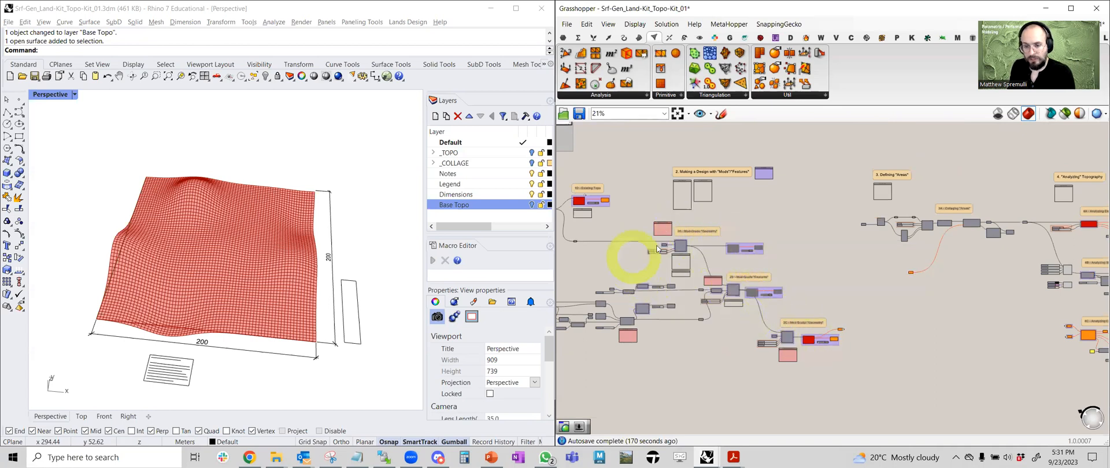
right_click_drag(843, 297, 659, 354)
scroll(730, 263, "up", 4)
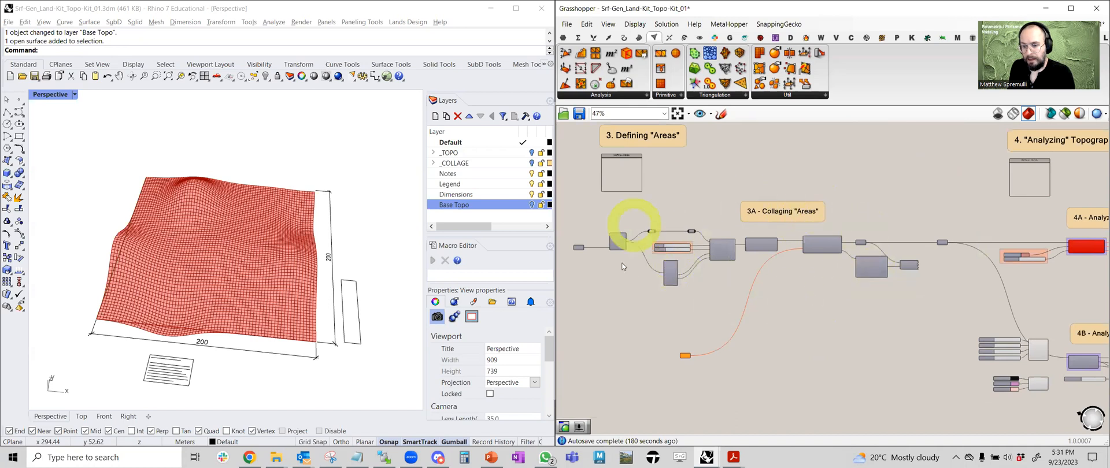
scroll(842, 260, "down", 2)
right_click_drag(842, 262, 699, 298)
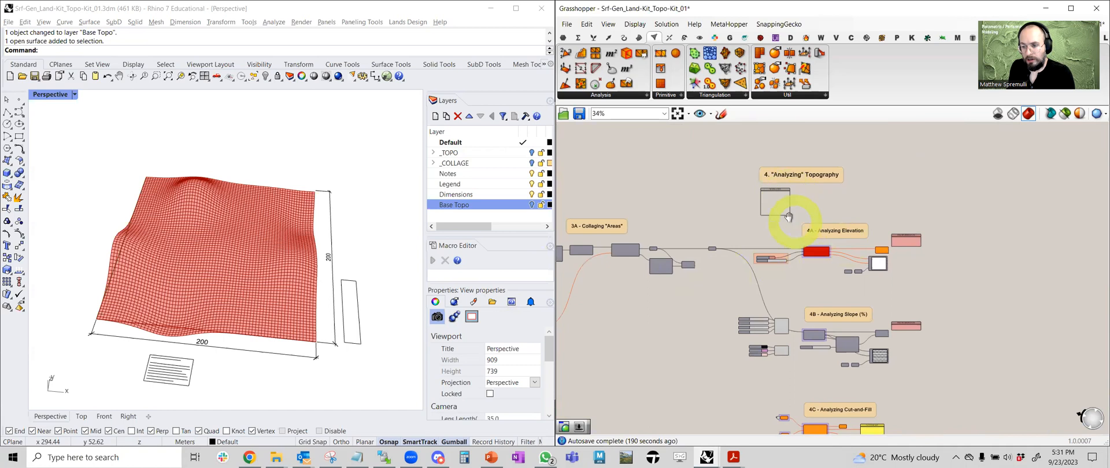
right_click_drag(788, 217, 766, 196)
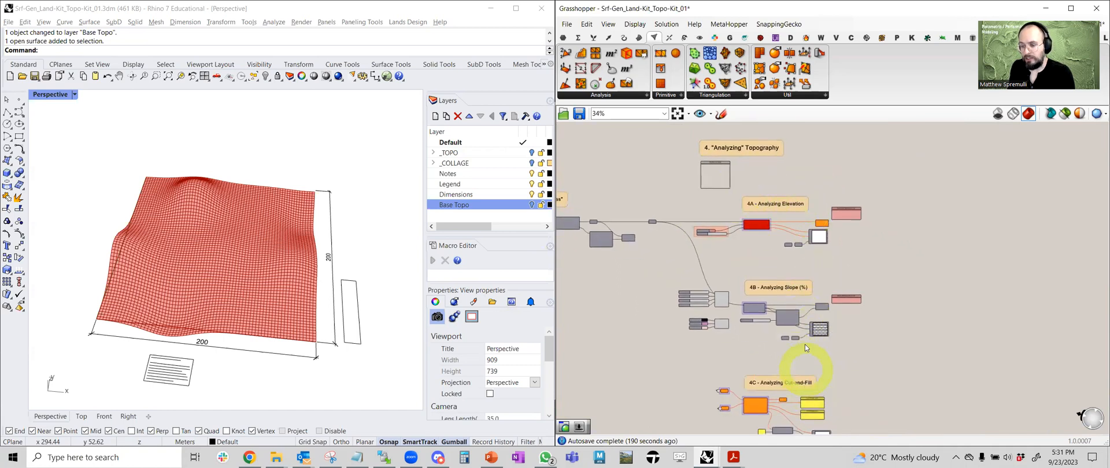
scroll(805, 345, "down", 4)
right_click_drag(944, 310, 947, 296)
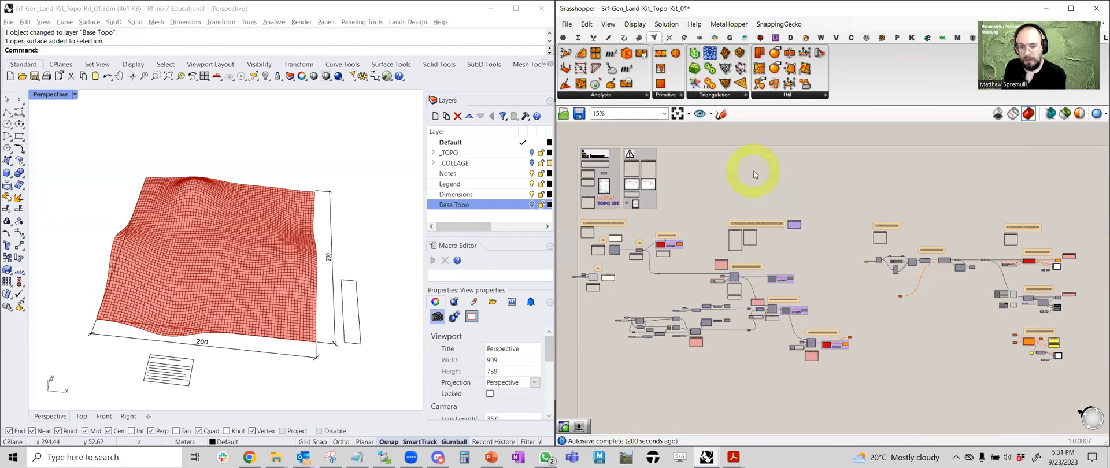
- Return to section 1 and examine the add to geo set component and the notes at 1A
right_click_drag(685, 263, 715, 270)
scroll(685, 262, "up", 5)
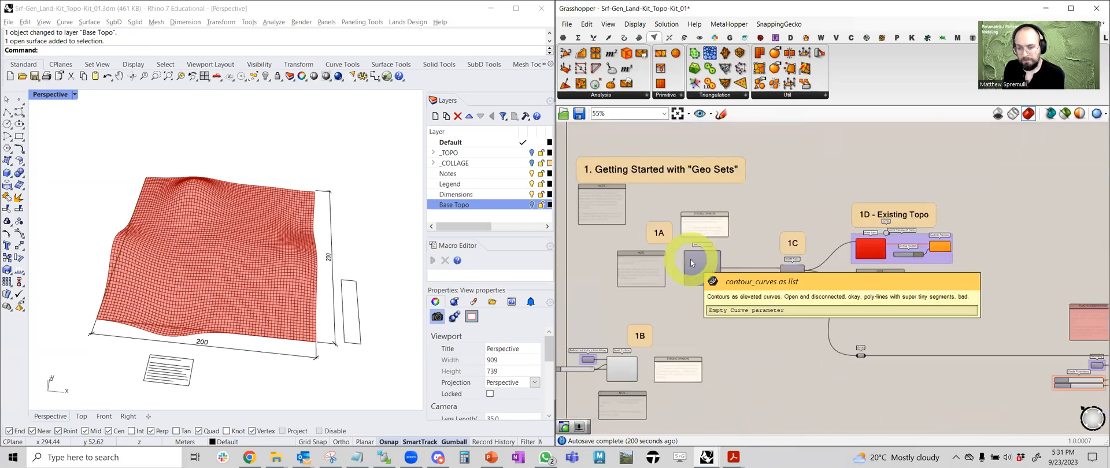
scroll(691, 263, "up", 4)
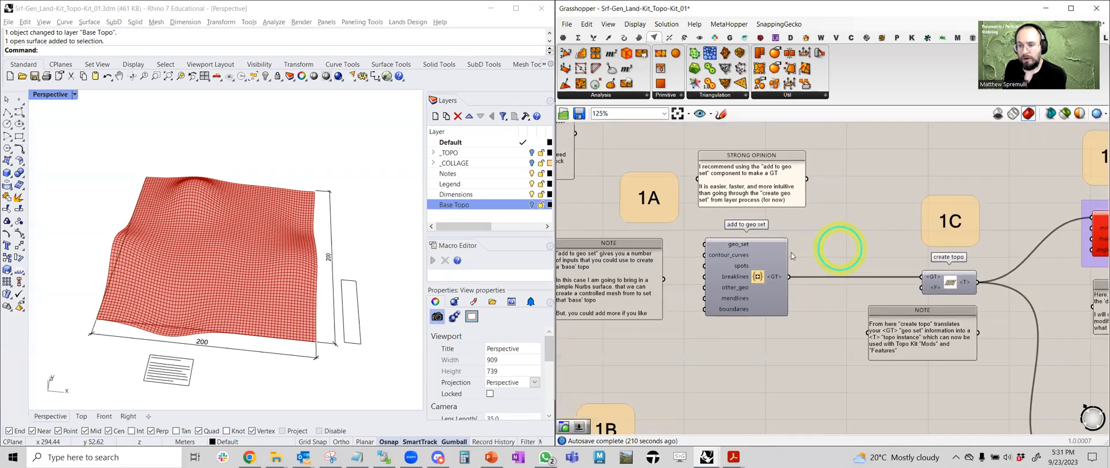
right_click_drag(792, 257, 816, 261)
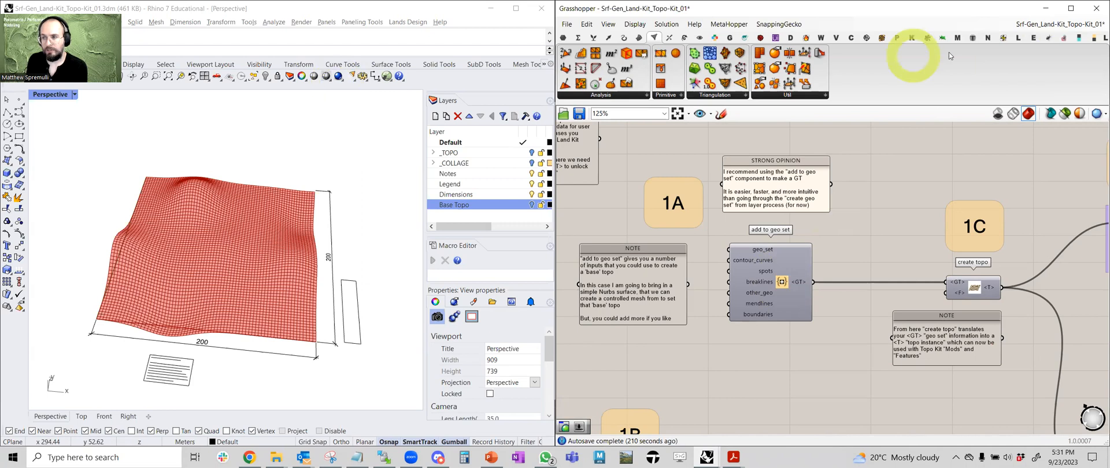
- Survey the Topo Kit's create, mod, areas, analysis and draw component categories
left_click(1093, 40)
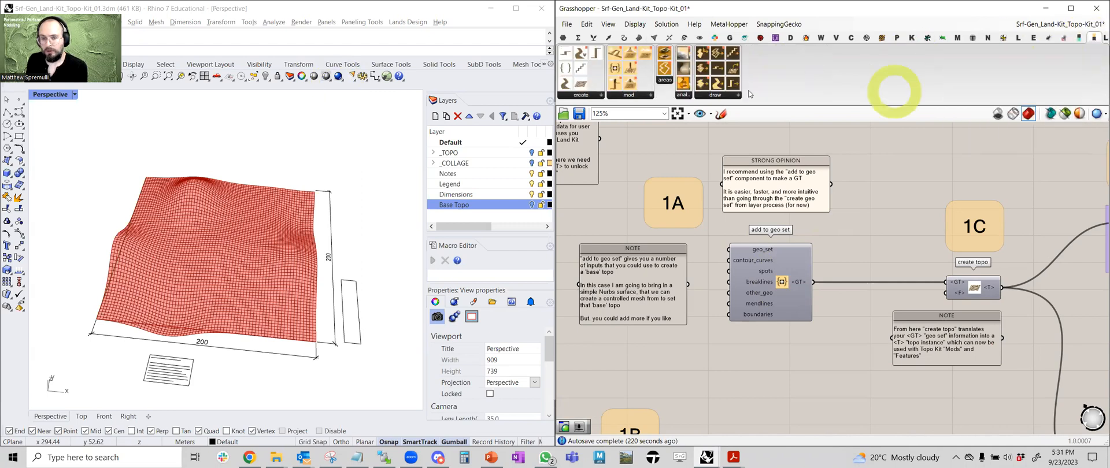
left_click(580, 96)
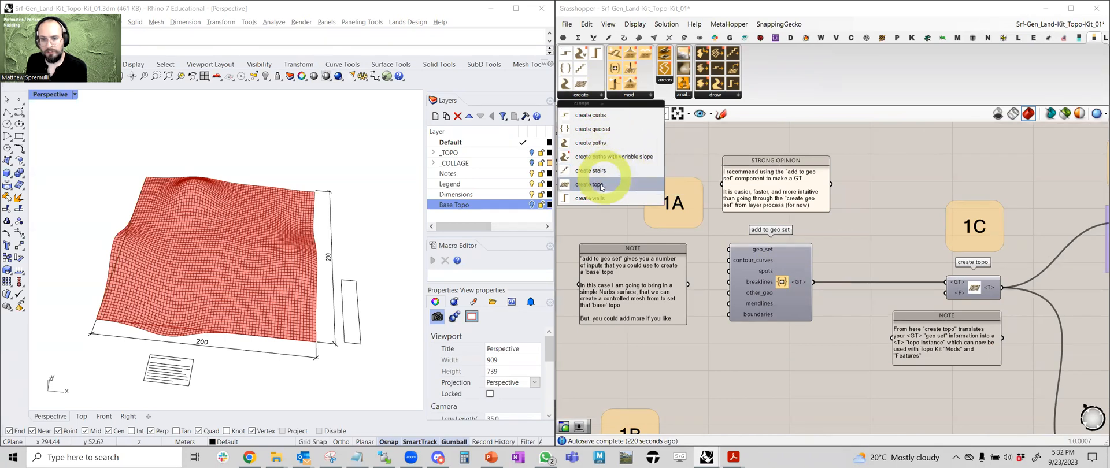
left_click(629, 95)
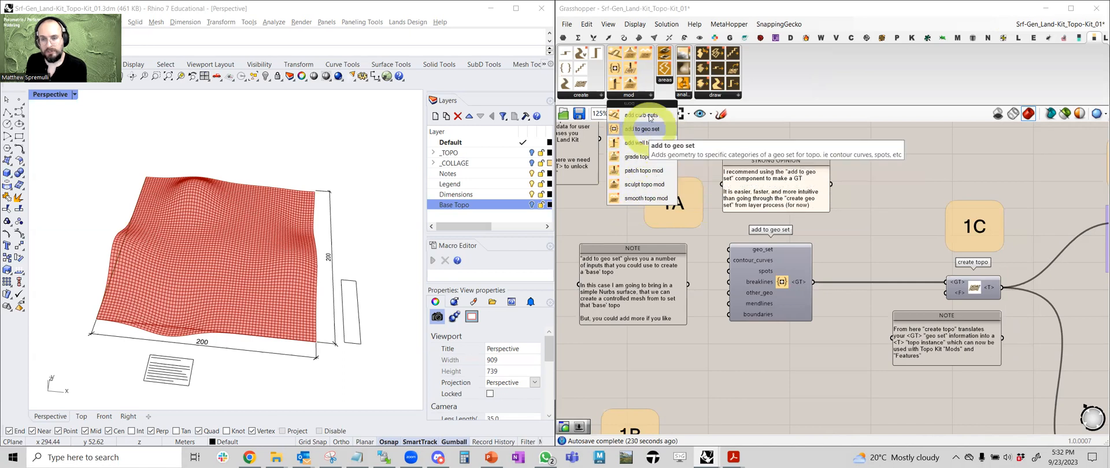
left_click(666, 88)
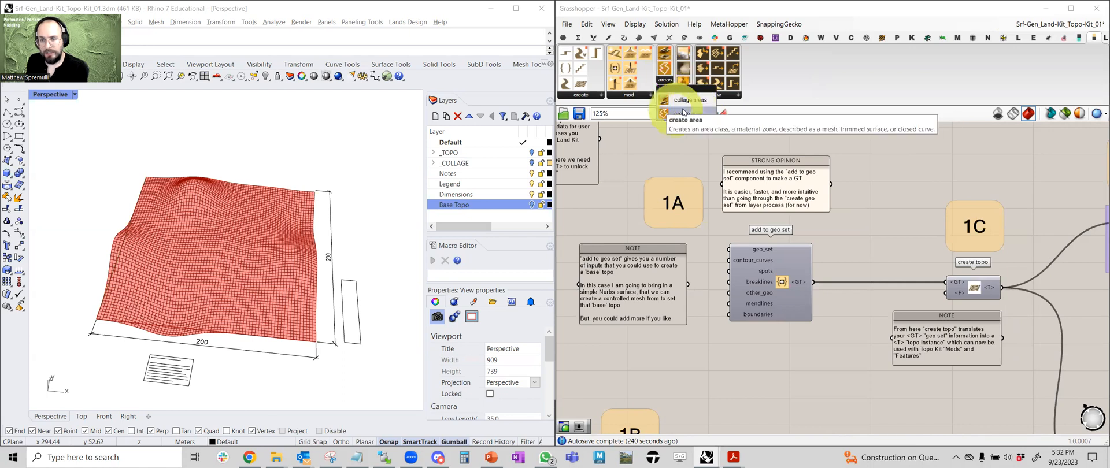
left_click(683, 87)
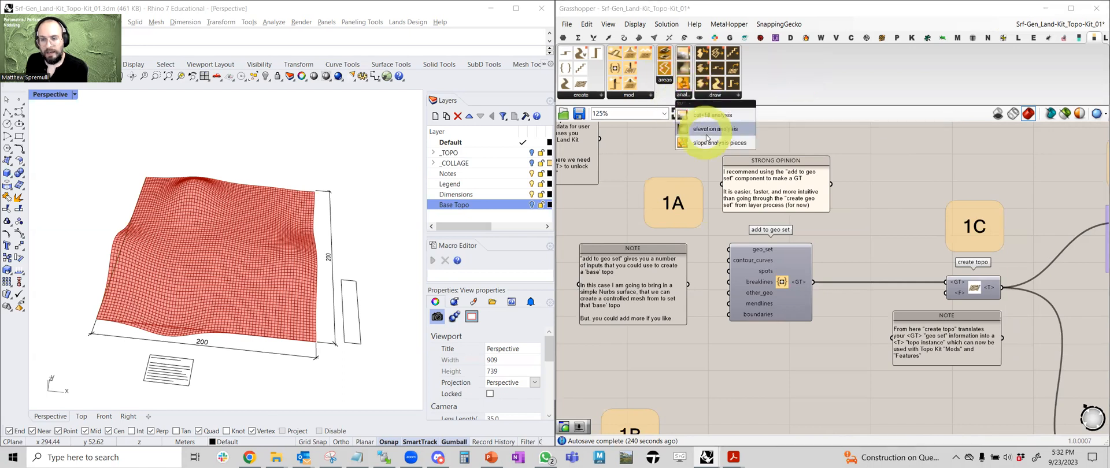
left_click(722, 88)
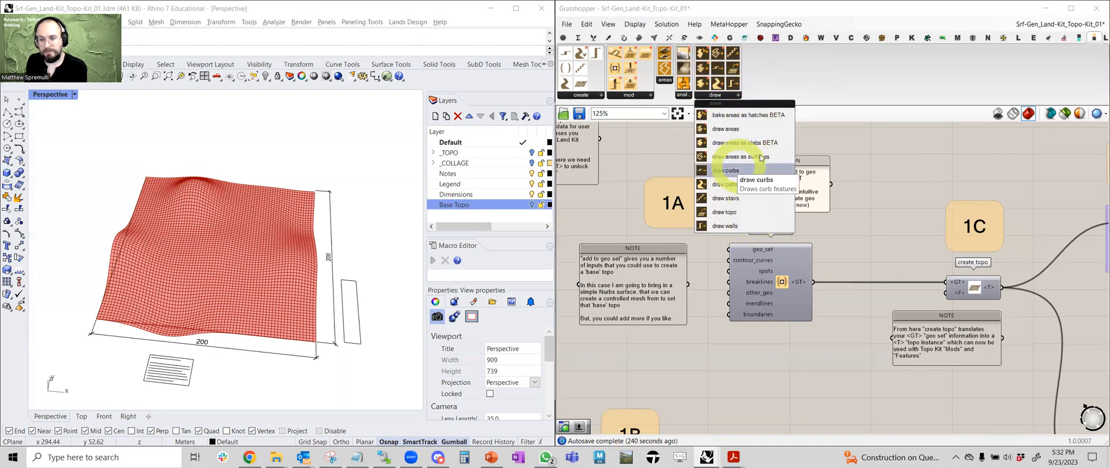
left_click(782, 78)
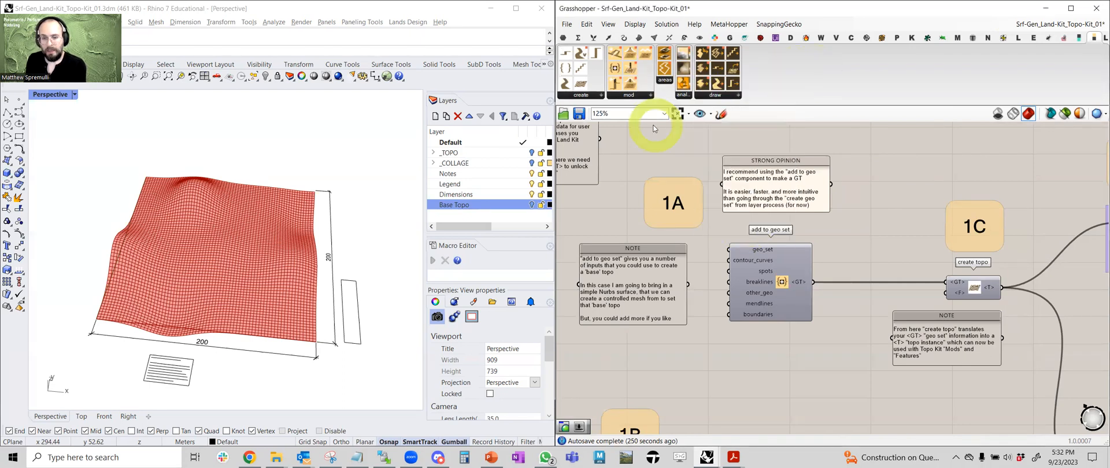
- Place a second add to geo set component below the one at 1A and examine its inputs and <GT> output
scroll(659, 189, "down", 5)
right_click_drag(652, 206, 653, 244)
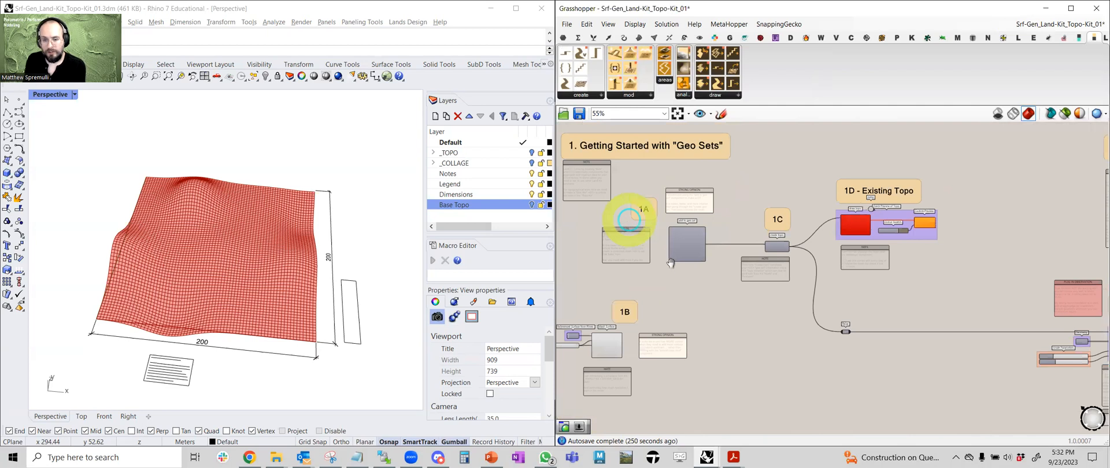
scroll(677, 267, "up", 2)
scroll(730, 313, "up", 2)
scroll(730, 314, "up", 3)
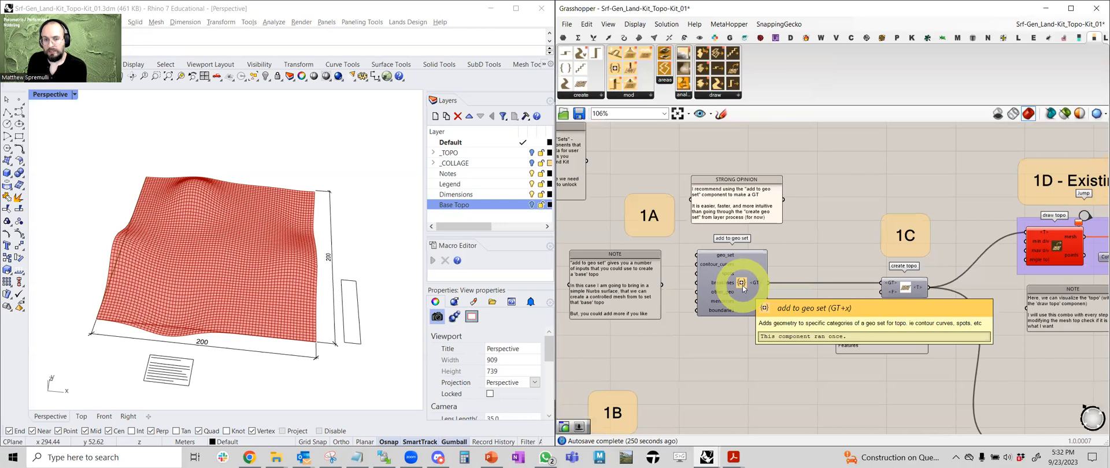
left_click(632, 96)
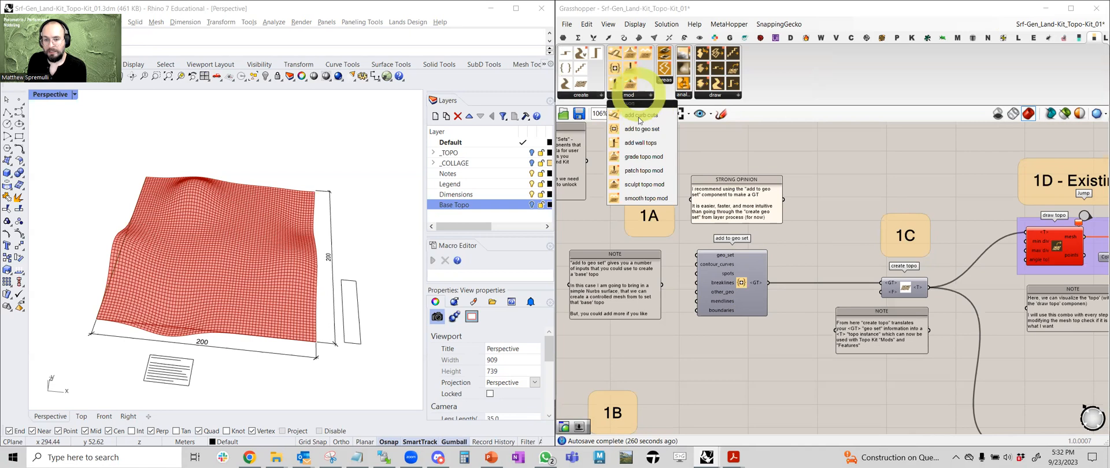
left_click_drag(654, 130, 736, 347)
right_click_drag(751, 347, 775, 296)
left_click_drag(774, 296, 774, 304)
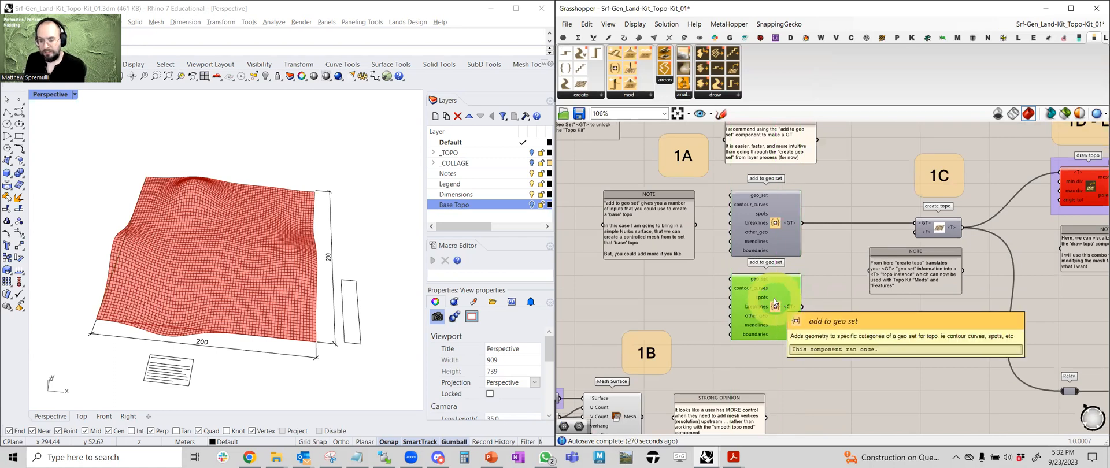
right_click_drag(681, 308, 694, 266)
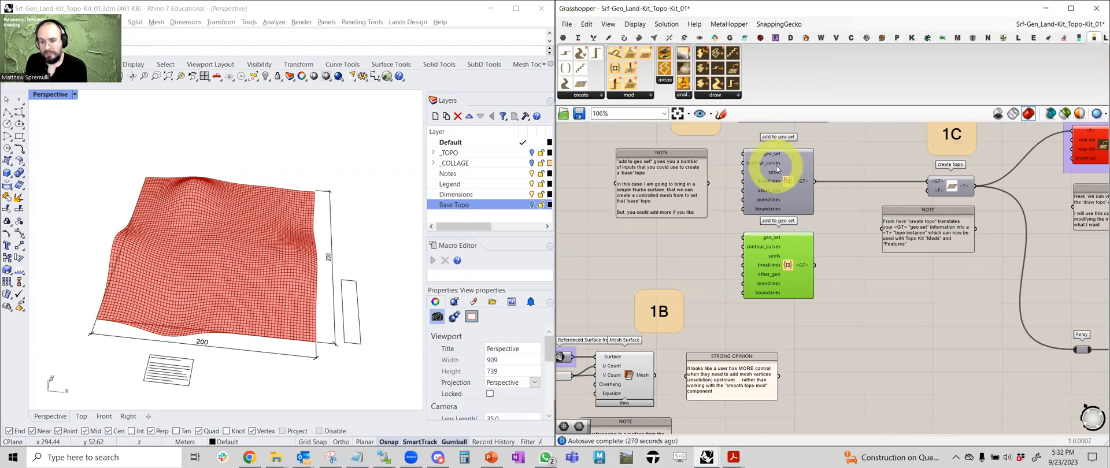
scroll(763, 263, "up", 5)
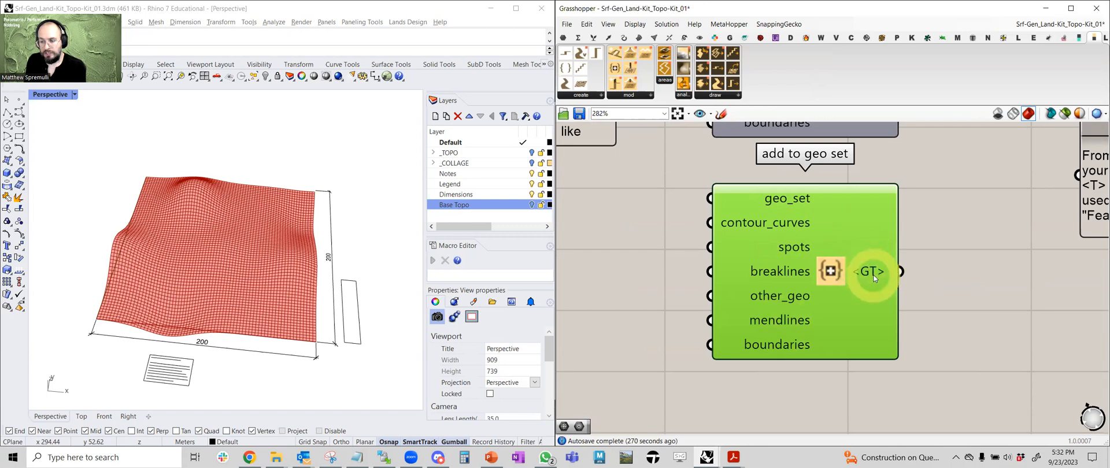
mouse_move(872, 279)
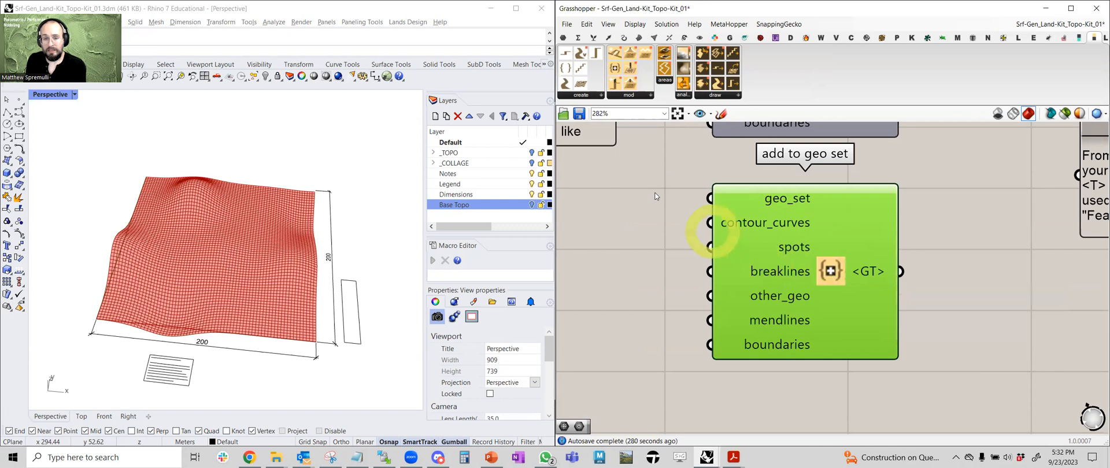
- Place a create geo set component beside the new add to geo set component and examine its layer and refresh inputs
right_click_drag(651, 225, 681, 266)
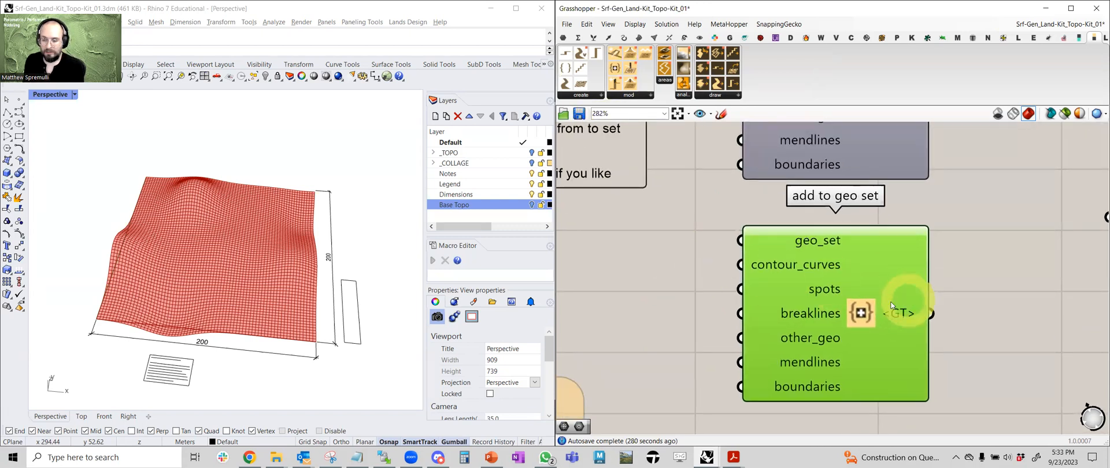
left_click(581, 95)
left_click_drag(618, 148, 681, 284)
right_click_drag(681, 284, 829, 282)
left_click_drag(828, 282, 728, 261)
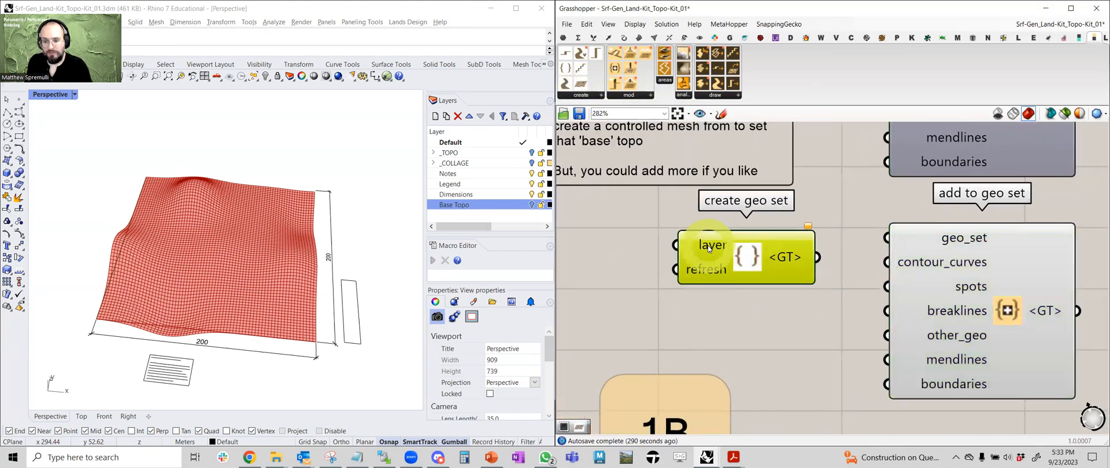
mouse_move(708, 273)
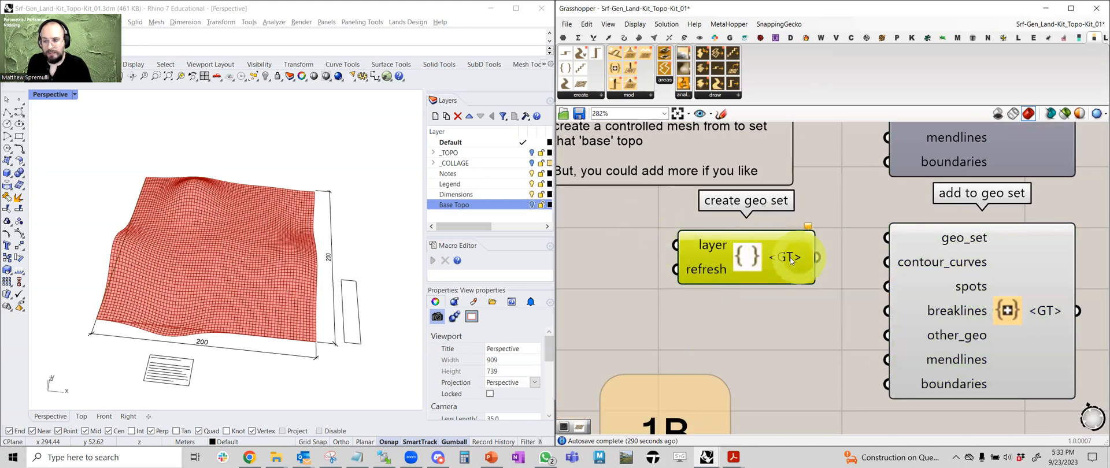
- Place a create topo component below the new add to geo set component
left_click(581, 96)
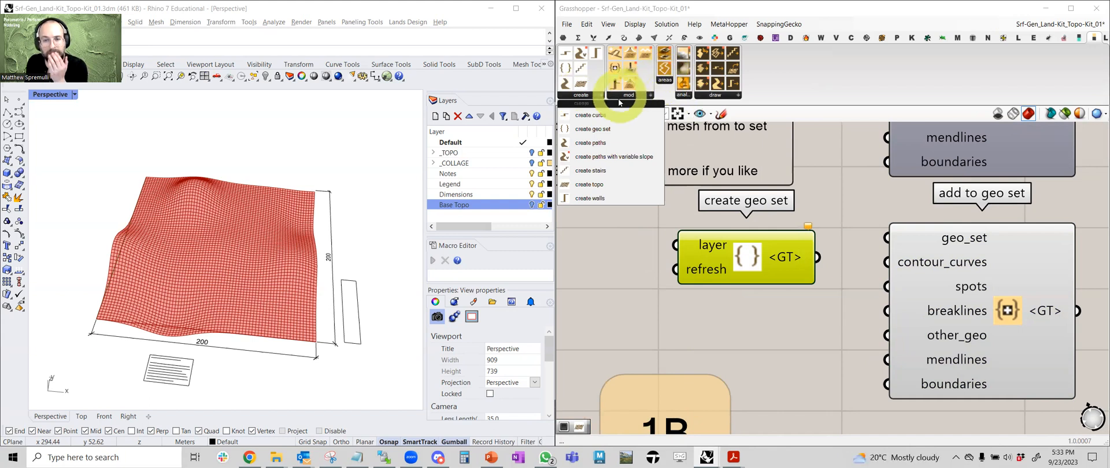
left_click_drag(589, 185, 708, 299)
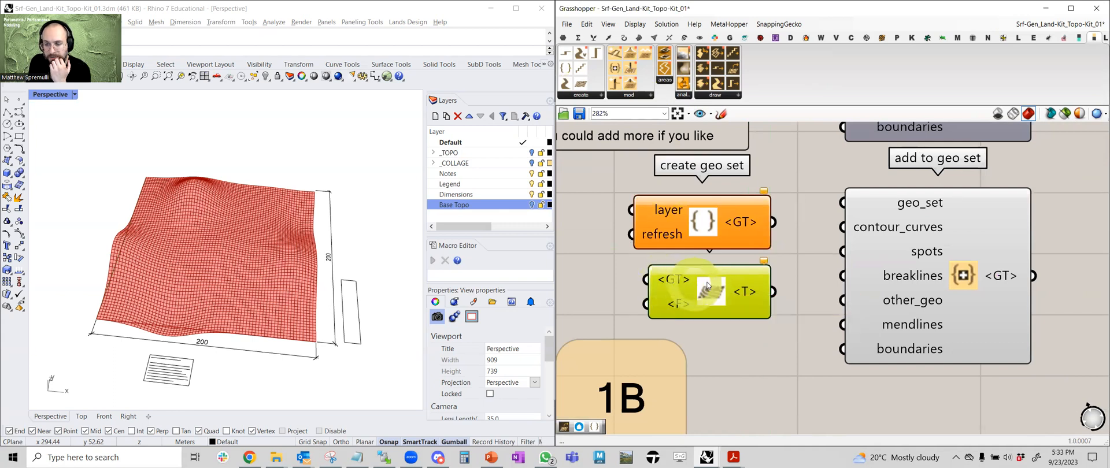
scroll(665, 284, "down", 3)
left_click_drag(688, 287, 824, 382)
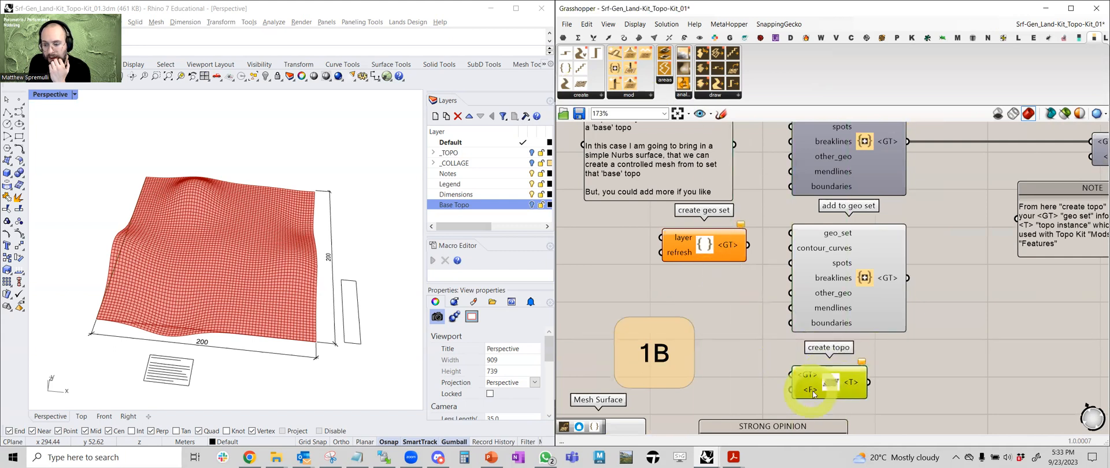
right_click_drag(835, 284, 728, 234)
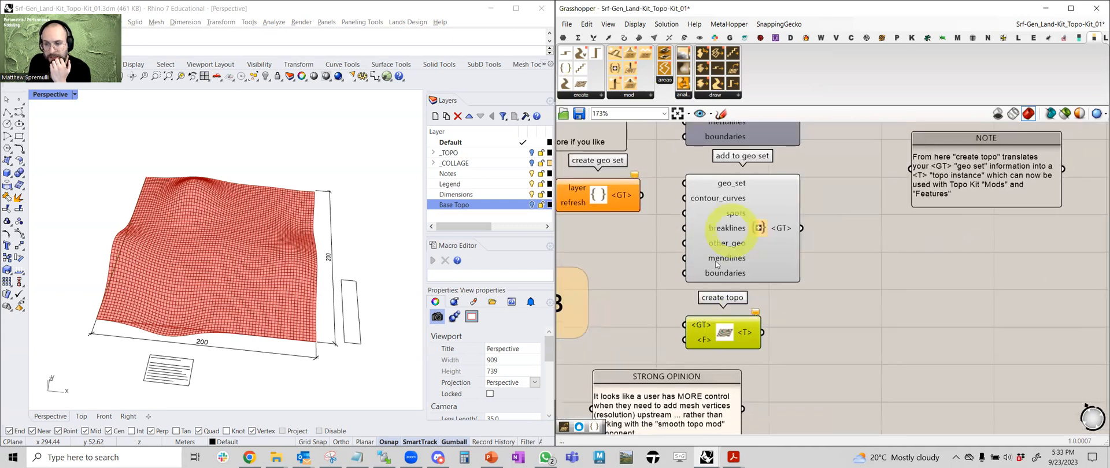
- Delete the spare create geo set and create topo components
left_click(603, 196)
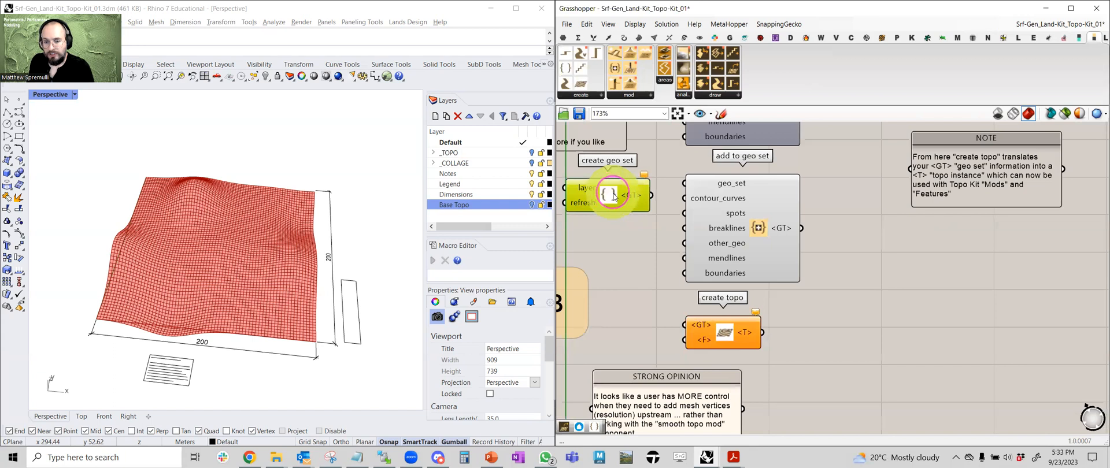
key("Delete")
key("Delete")
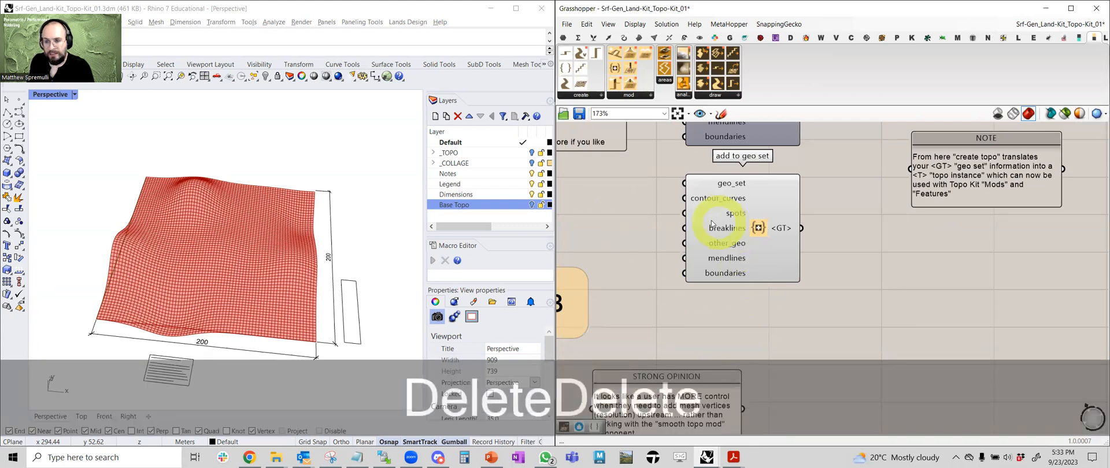
- Review the inputs of the spare add to geo set component between 1A and 1B, and delete that component
scroll(653, 206, "down", 2)
right_click_drag(616, 208, 879, 223)
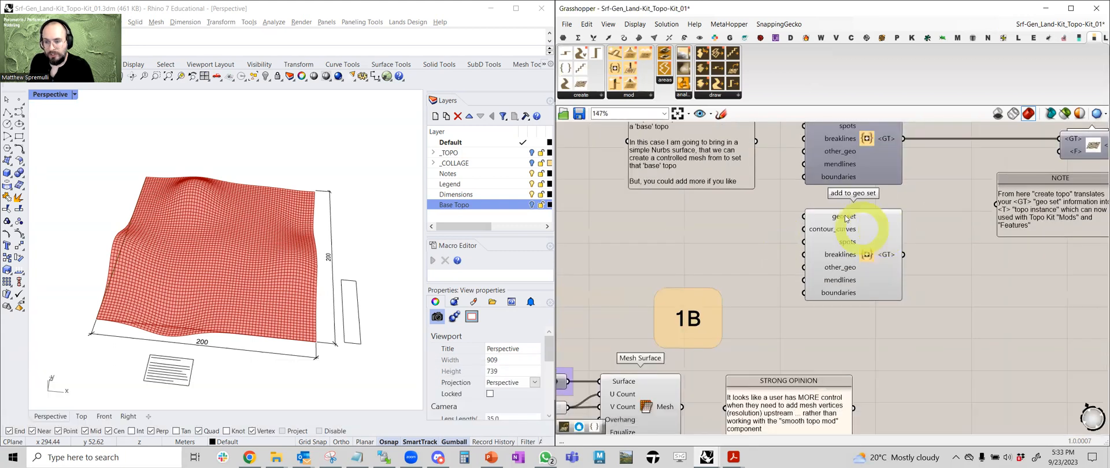
right_click_drag(878, 256, 817, 344)
scroll(816, 169, "up", 2)
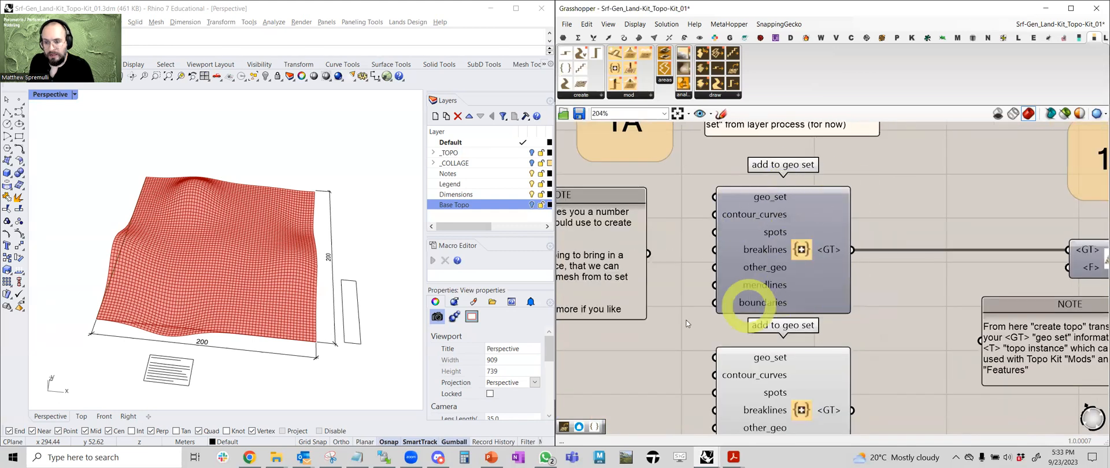
right_click_drag(718, 259, 750, 193)
right_click_drag(752, 164, 756, 160)
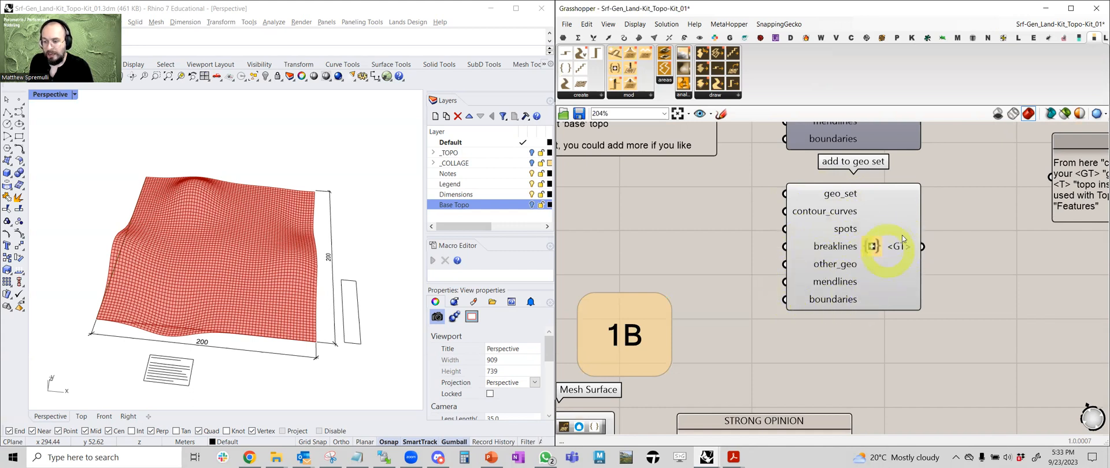
scroll(739, 257, "down", 3)
left_click(820, 252)
key("Delete")
- Disable the section 2 components, including the 2A, 2B and 2C mod groups
right_click_drag(733, 241, 772, 281)
scroll(821, 217, "down", 1)
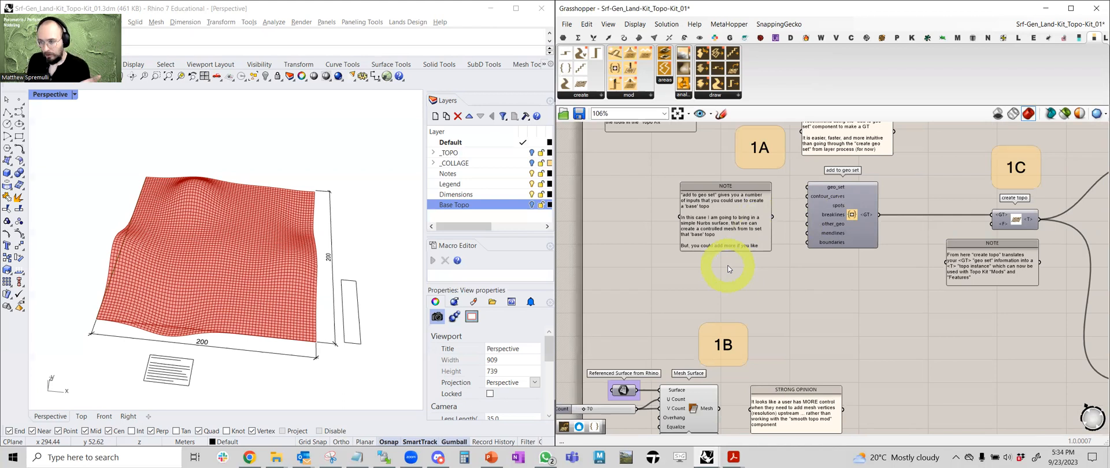
right_click_drag(790, 298, 764, 280)
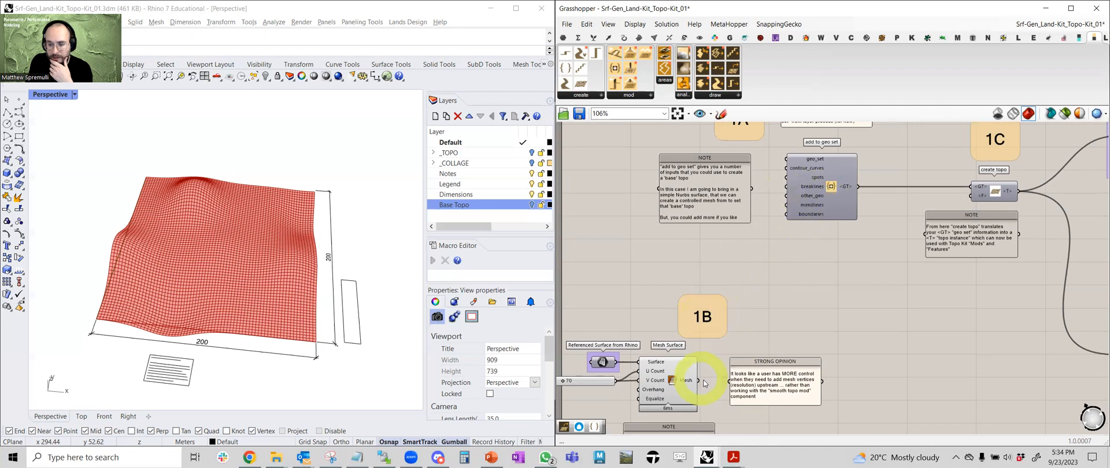
right_click_drag(892, 248, 838, 267)
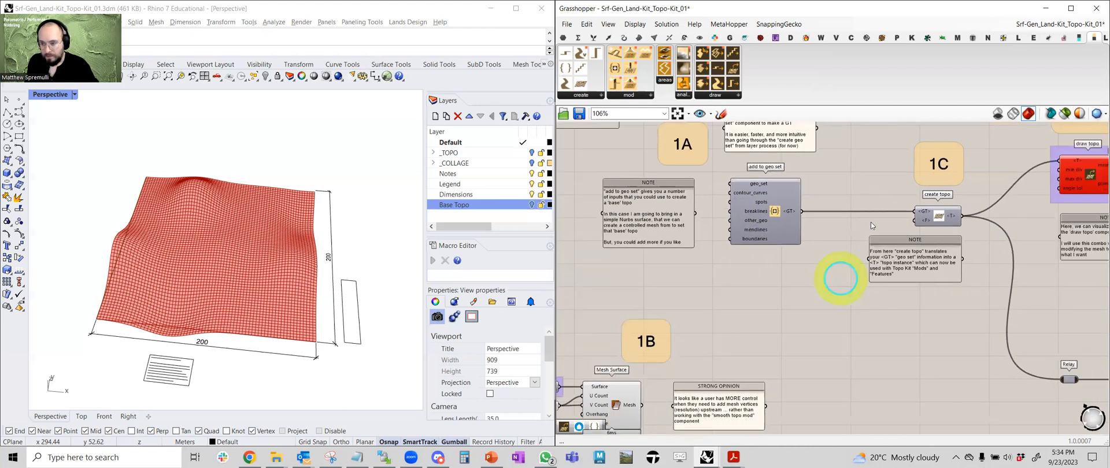
right_click_drag(905, 214, 872, 225)
scroll(873, 225, "down", 6)
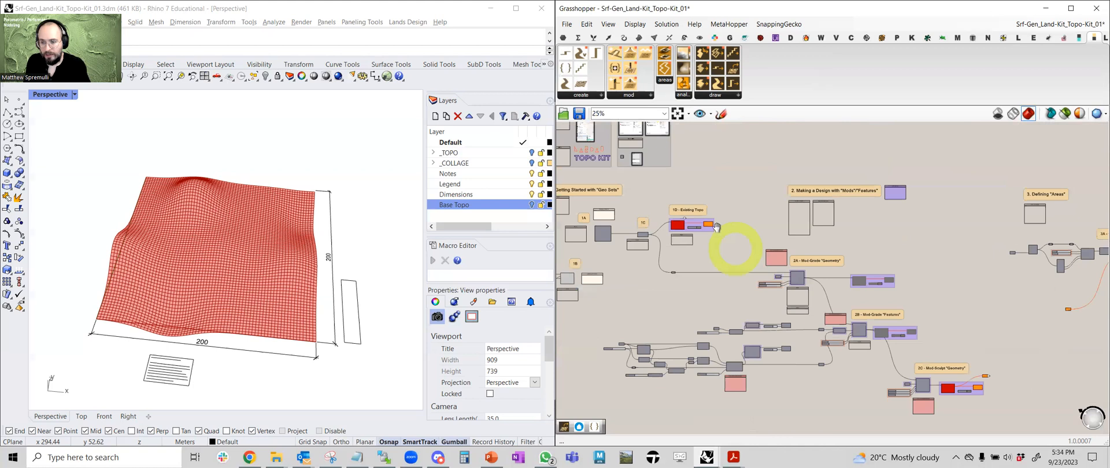
scroll(807, 263, "down", 1)
left_click_drag(939, 377, 713, 143)
middle_click(763, 195)
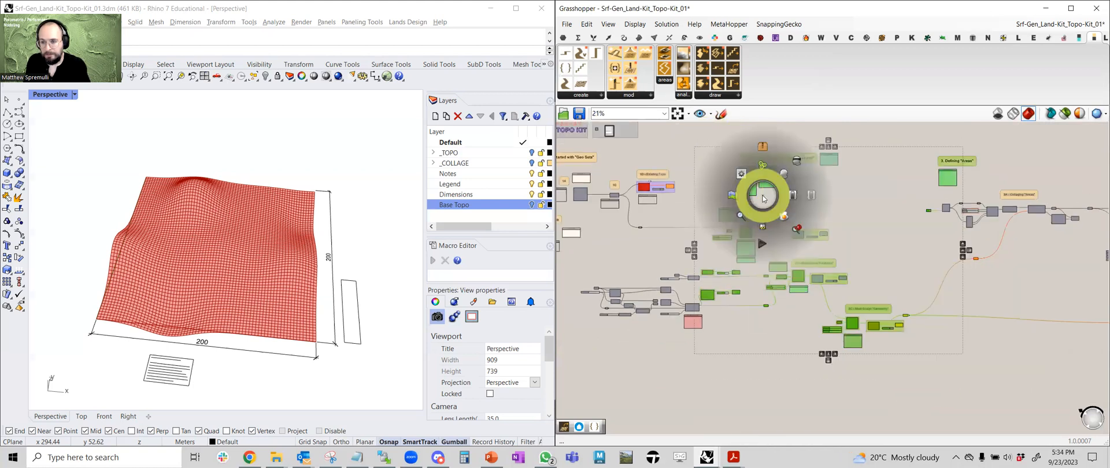
left_click(810, 197)
right_click_drag(769, 201, 855, 231)
left_click(742, 249)
- Connect the Mesh output of Mesh Surface at 1B to the other_geo input of add to geo set at 1A
right_click_drag(741, 250, 991, 215)
scroll(752, 230, "up", 7)
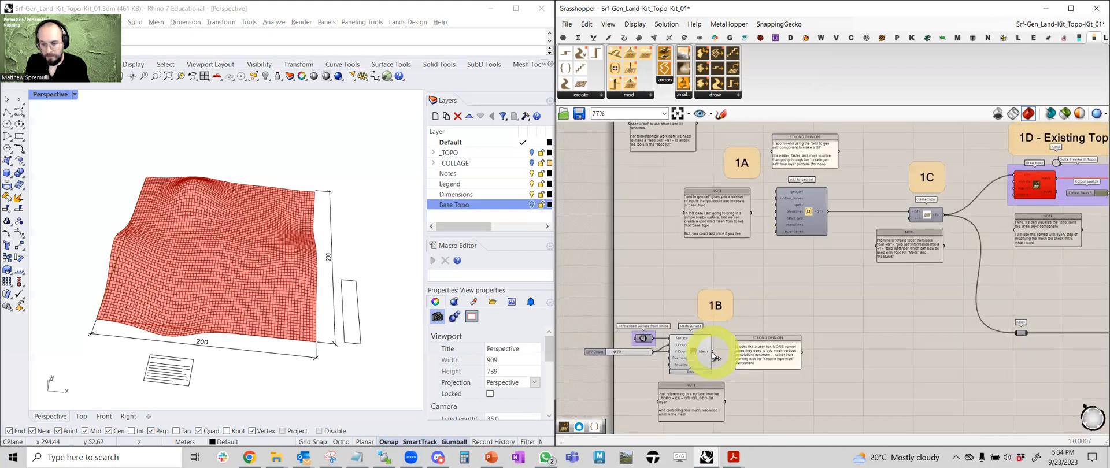
mouse_move(762, 250)
left_mouse_down()
mouse_move(771, 215)
mouse_move(798, 237)
left_mouse_up()
right_click_drag(798, 256, 763, 272)
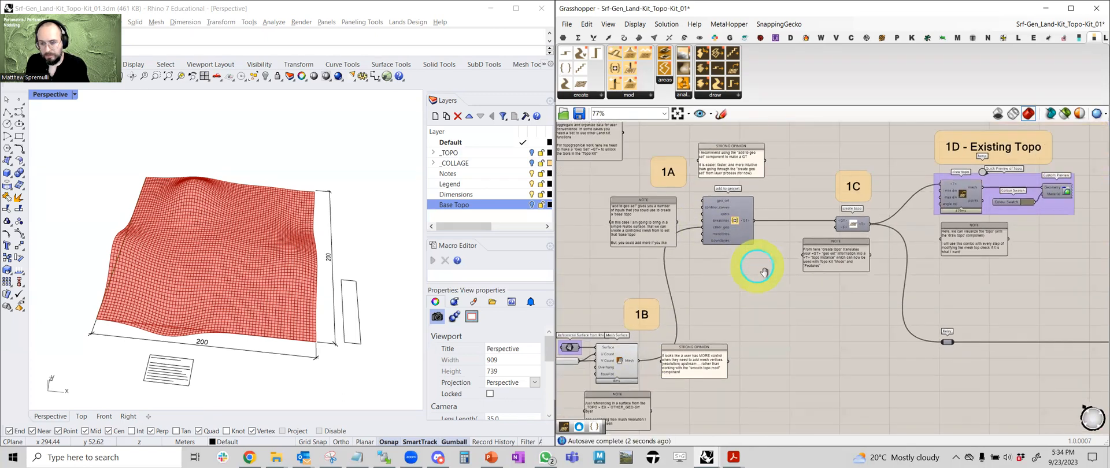
- Set the U/V Count of the Mesh Surface at 1B to 58
right_click_drag(661, 318, 763, 253)
scroll(676, 311, "up", 1)
scroll(635, 313, "up", 5)
left_click_drag(637, 305, 635, 306)
scroll(742, 221, "down", 2)
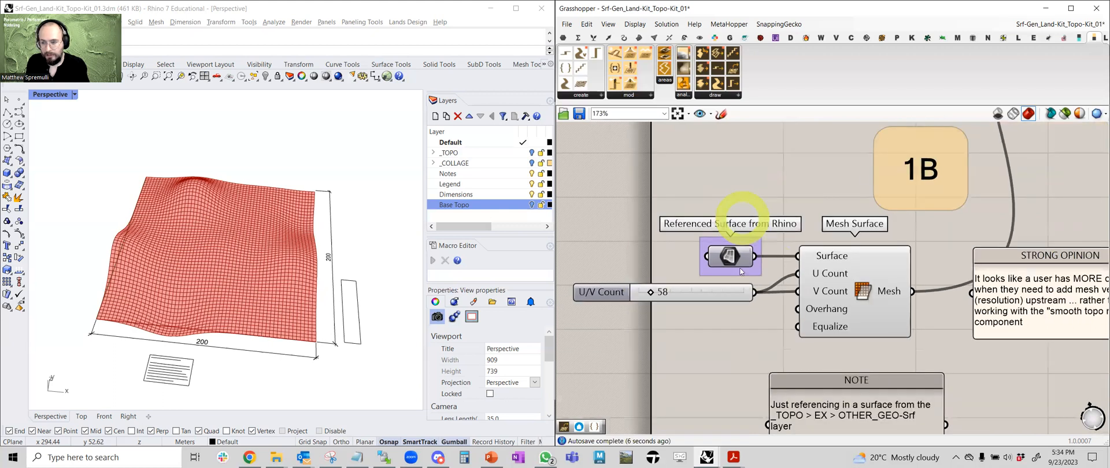
- Follow the geo set on to 1C and examine the create topo component
scroll(741, 272, "down", 3)
right_click_drag(890, 167, 750, 247)
right_click_drag(818, 217, 798, 268)
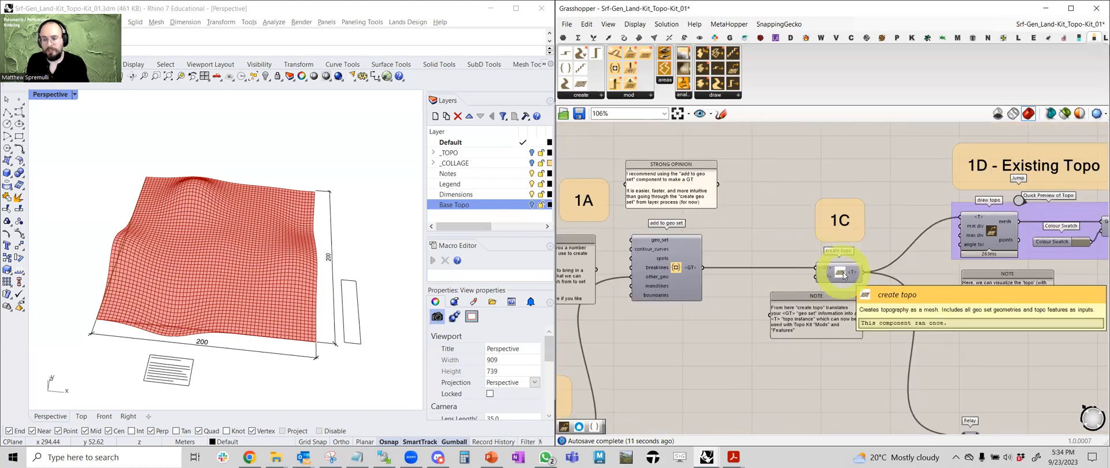
- Examine how the GT output of add to geo set at 1A feeds the create topo component at 1C
scroll(843, 276, "up", 3)
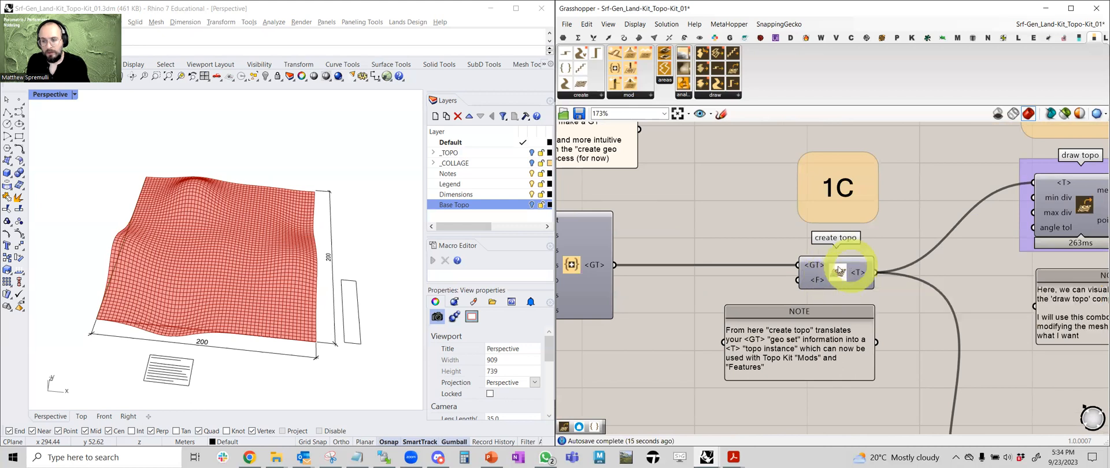
right_click_drag(640, 271, 669, 263)
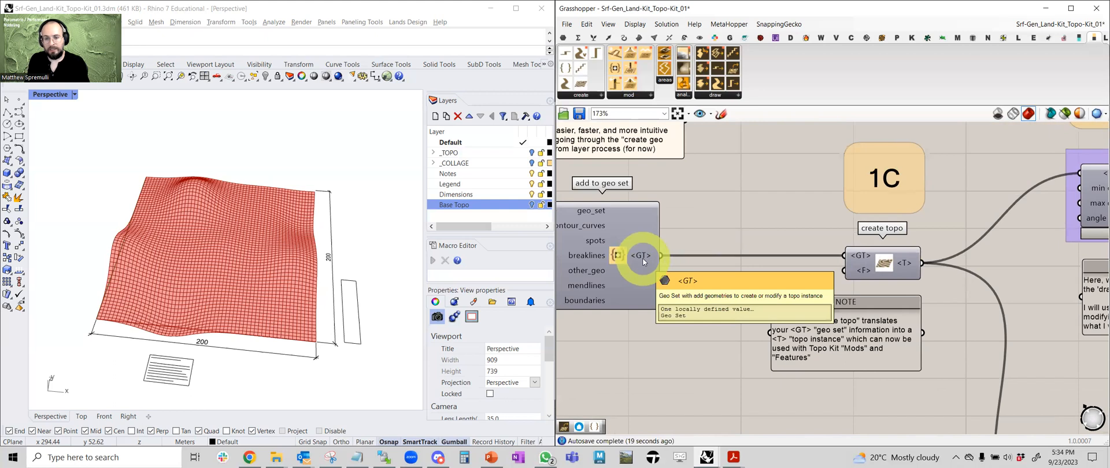
right_click_drag(663, 237, 783, 258)
right_click_drag(720, 238, 806, 286)
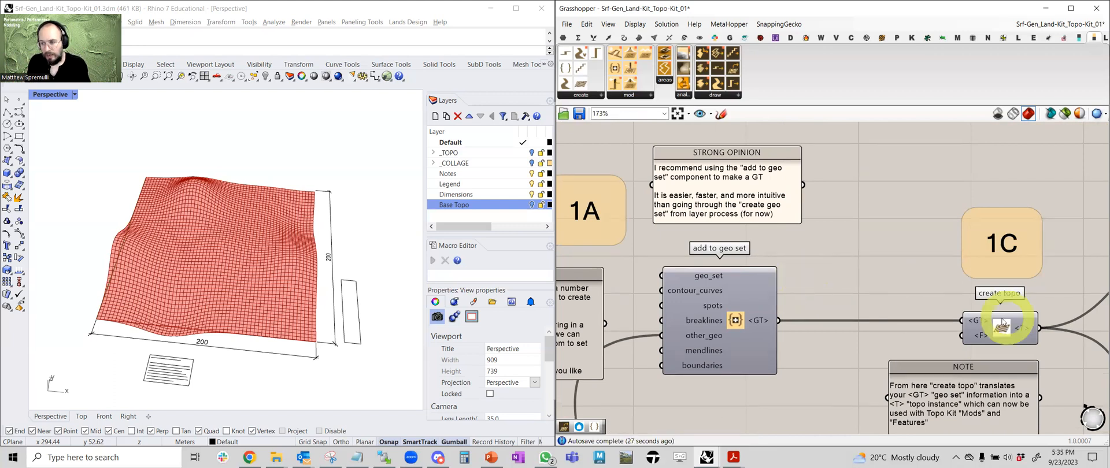
right_click_drag(1002, 336, 865, 279)
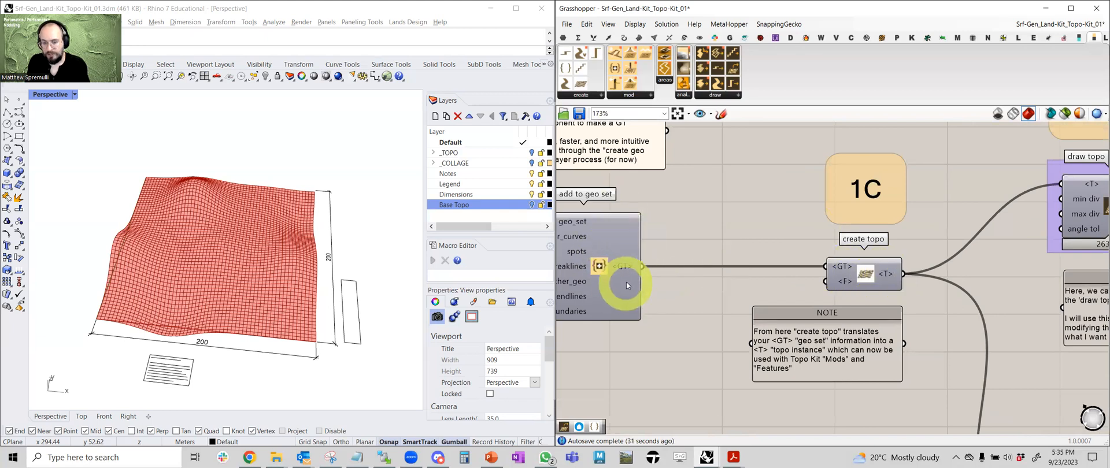
right_click_drag(596, 273, 709, 279)
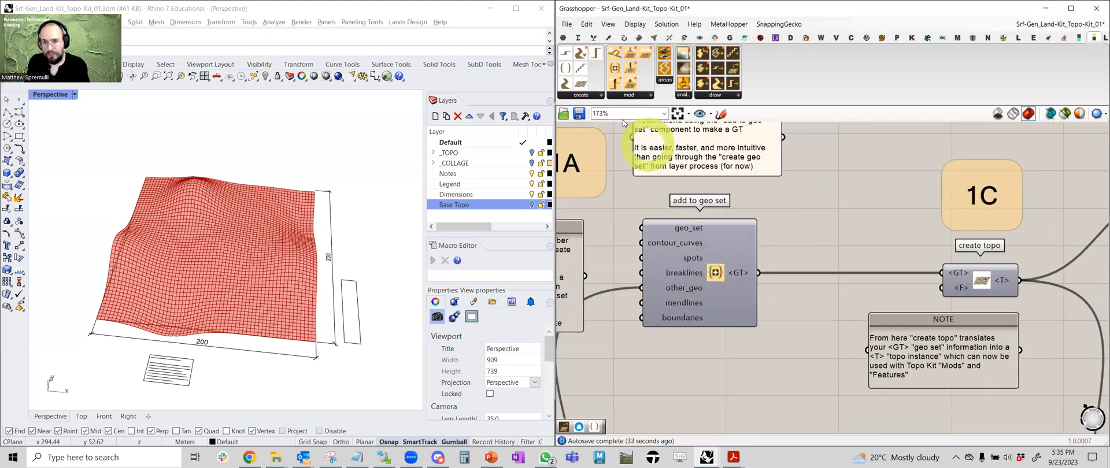
- Place a create geo set component below add to geo set as a comparison and delete it
left_click(601, 95)
left_click(614, 131)
left_click(701, 388)
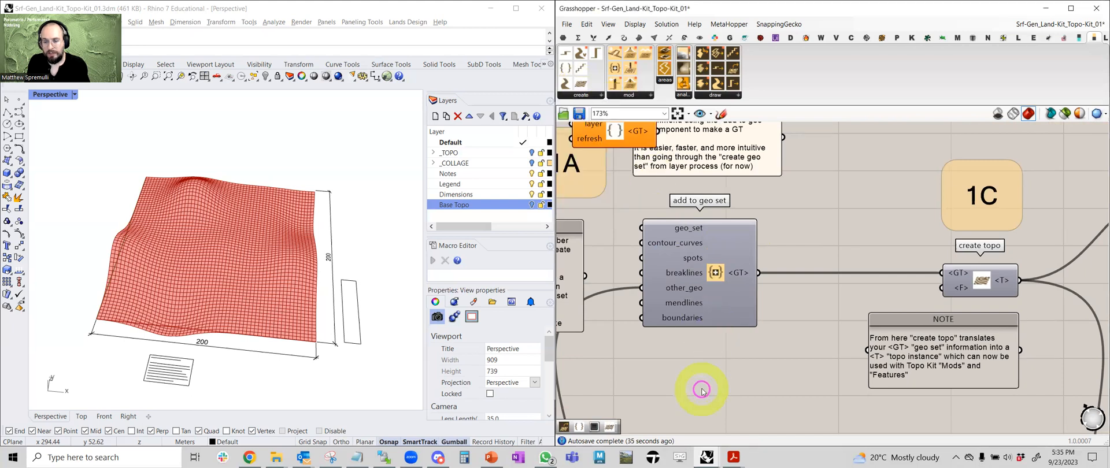
left_click_drag(617, 134, 701, 376)
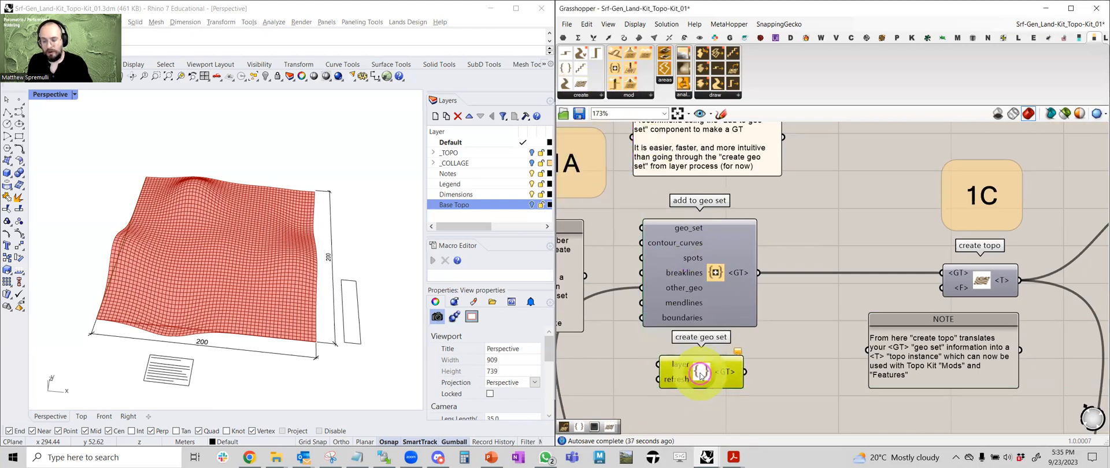
left_click(812, 216)
right_click_drag(836, 208, 810, 206)
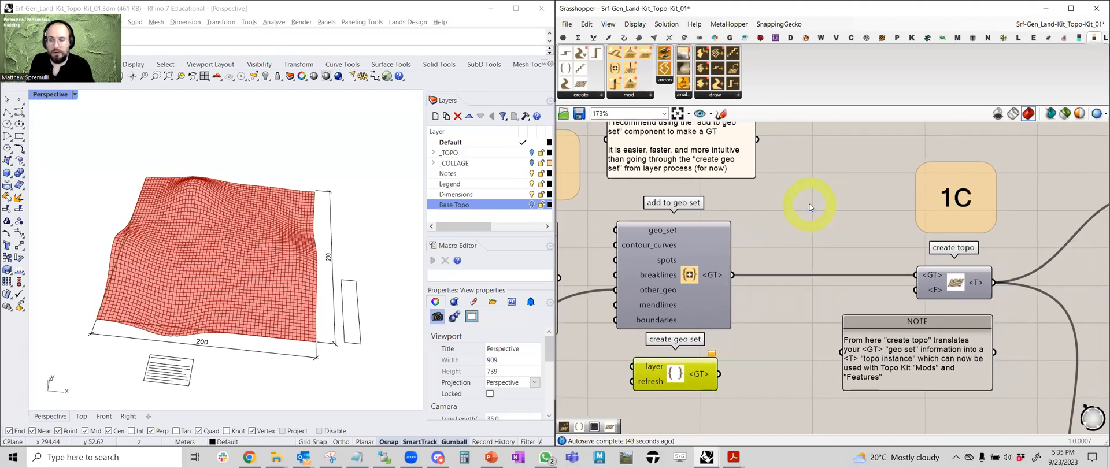
key("Delete")
- Follow create topo's T output from 1C to draw topo at 1D and find draw topo among the draw components
scroll(706, 205, "down", 2)
right_click_drag(816, 213, 751, 242)
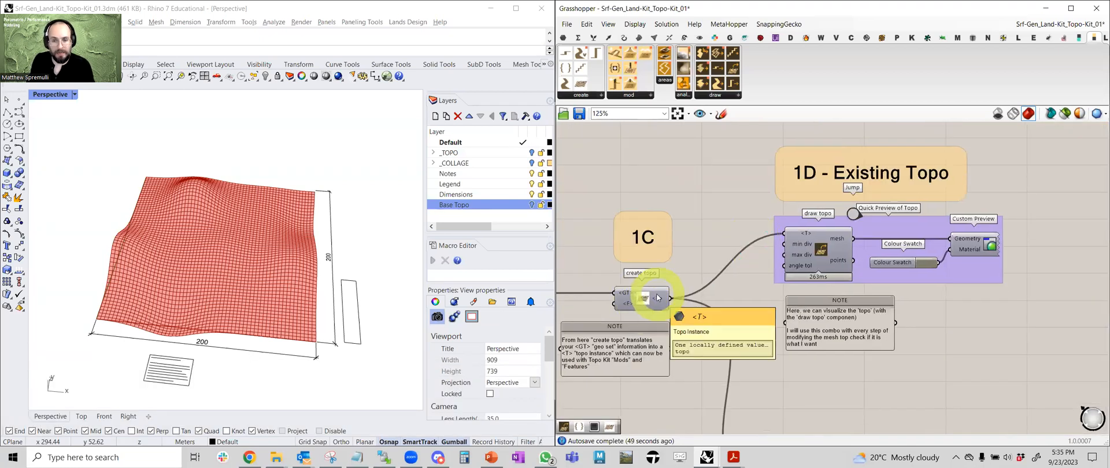
scroll(657, 298, "up", 4)
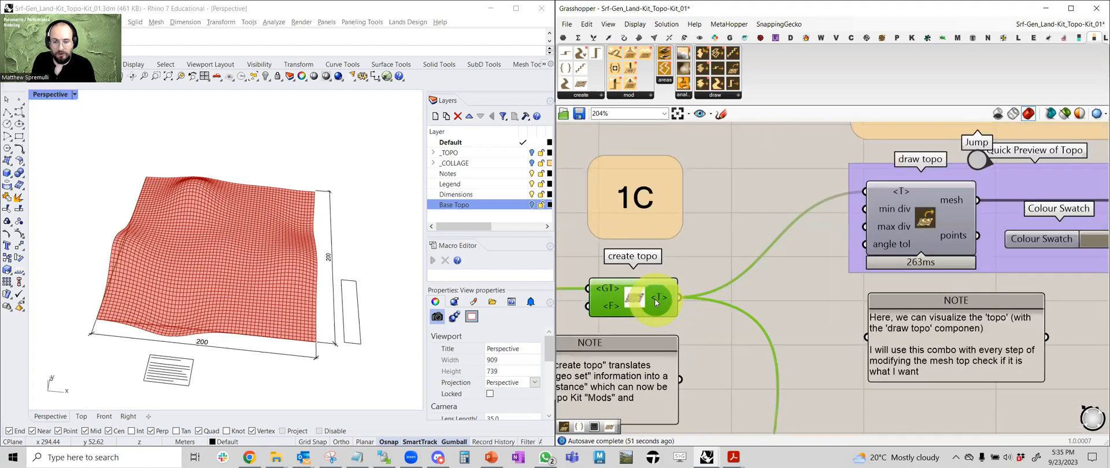
right_click_drag(749, 236, 806, 224)
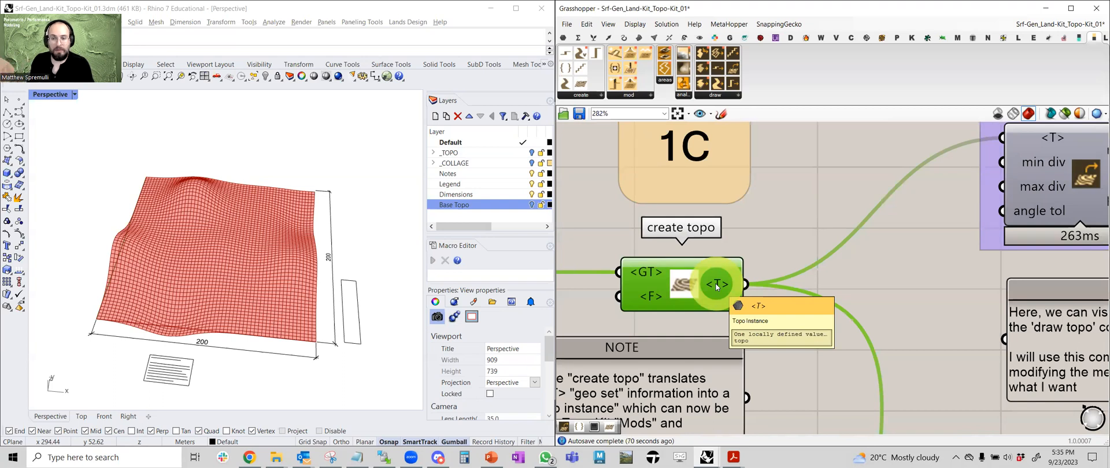
right_click_drag(879, 243, 716, 318)
scroll(718, 283, "down", 3)
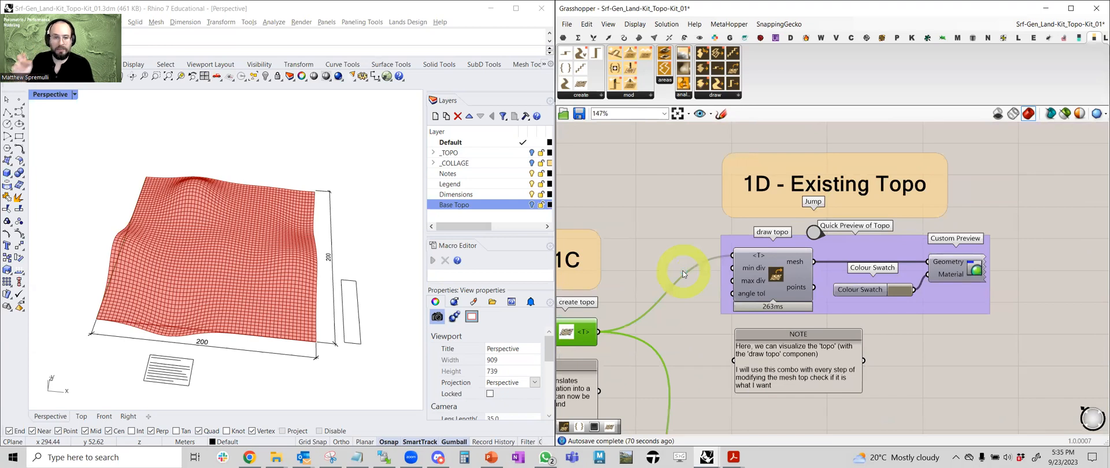
right_click(775, 281)
right_click_drag(775, 281, 765, 261)
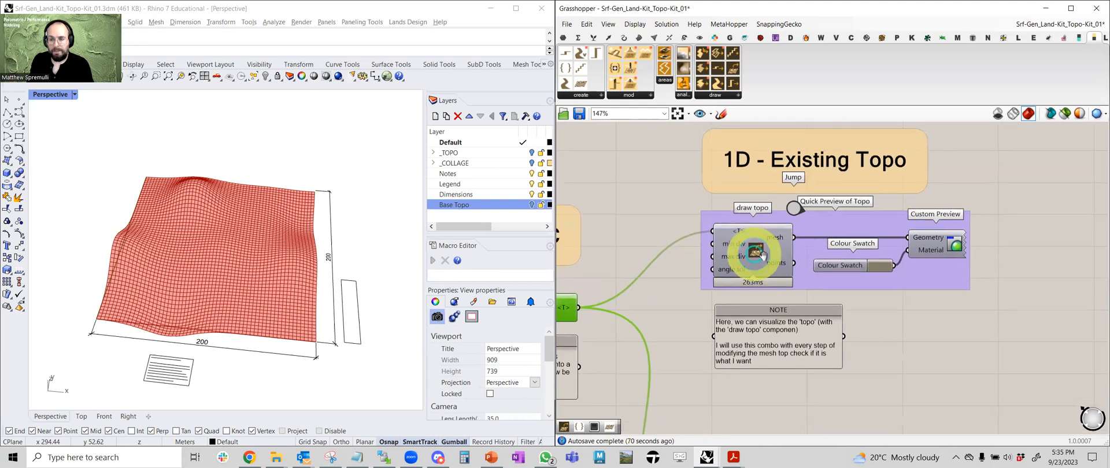
left_click(715, 95)
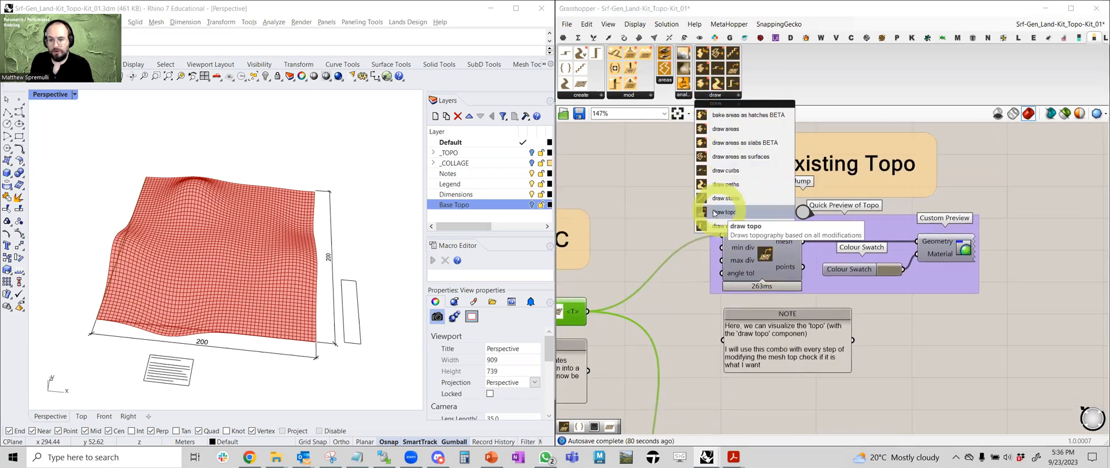
- Enable the preview of the Custom Preview component at 1D and hide draw topo's own preview
left_click(773, 257)
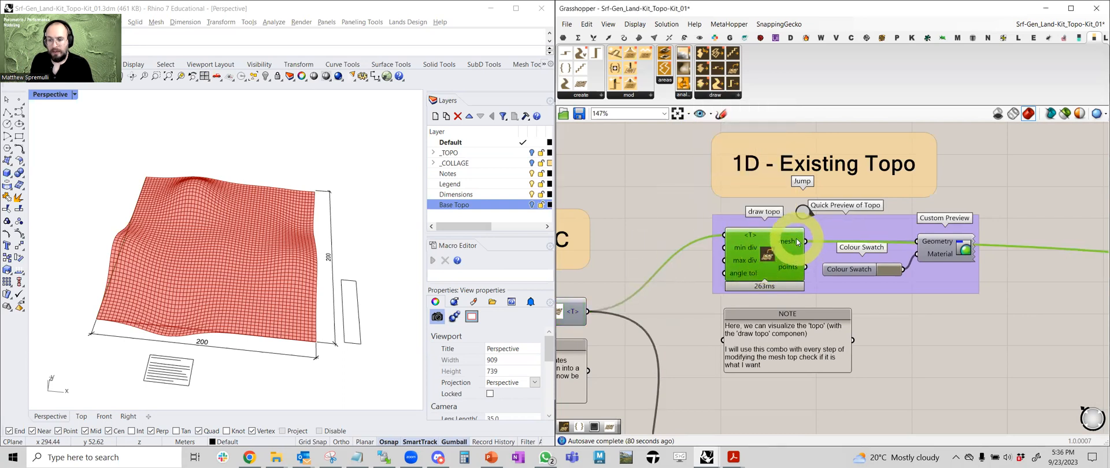
middle_click(772, 256)
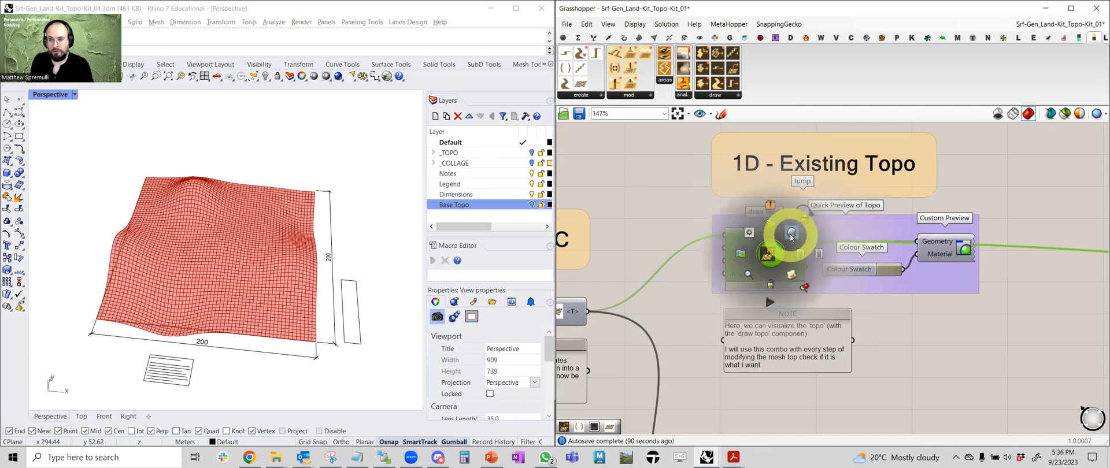
middle_click(940, 248)
left_click(960, 226)
right_click_drag(649, 240, 878, 237)
middle_click(878, 236)
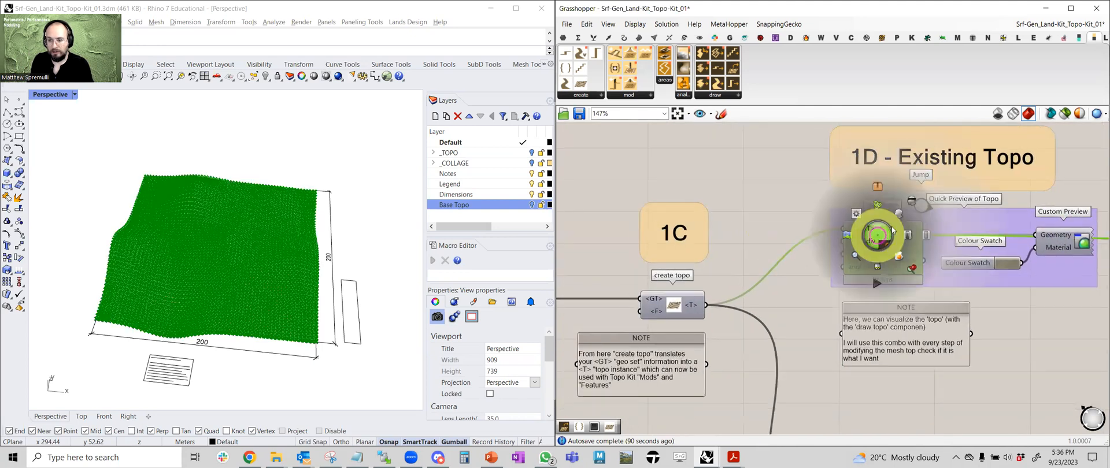
left_click(912, 202)
right_click_drag(1050, 280, 923, 259)
middle_click(938, 229)
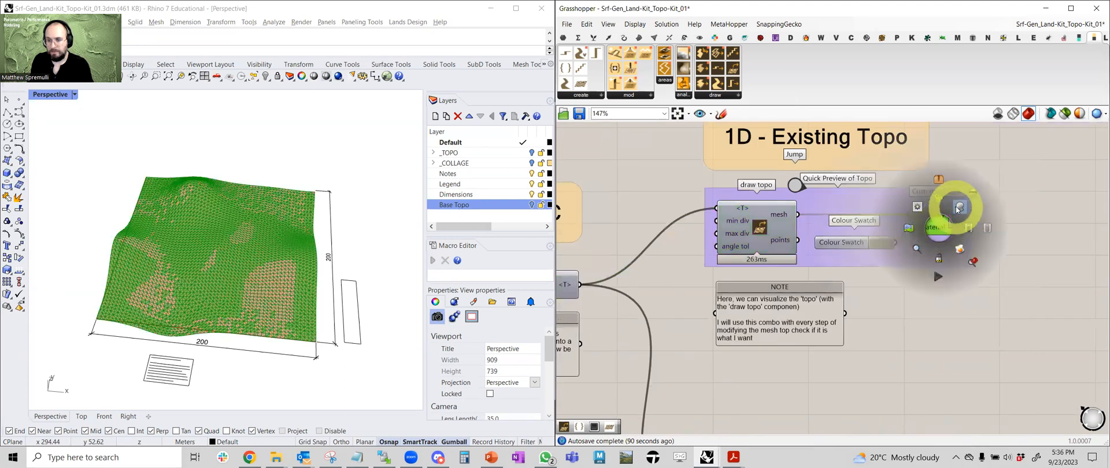
- Turn off the preview of the Mesh Surface component at 1B
scroll(731, 223, "down", 5)
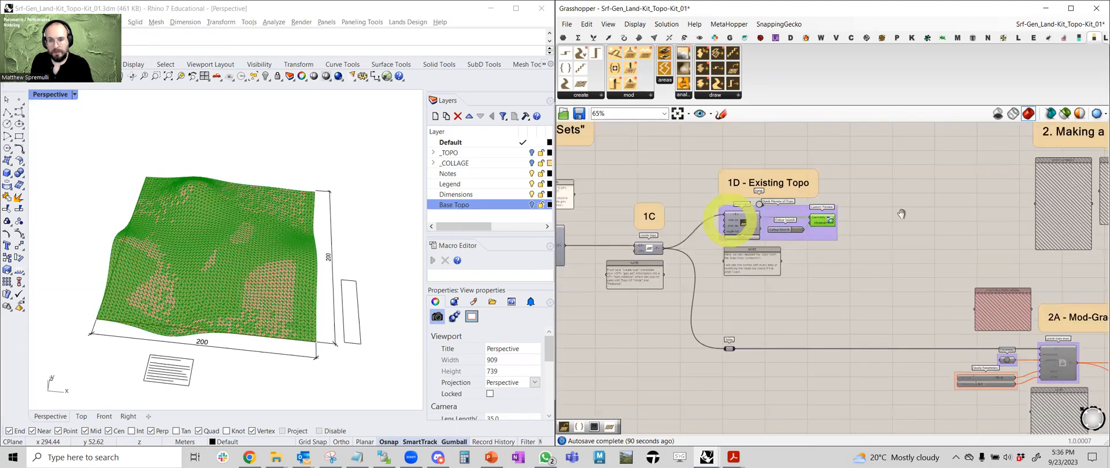
right_click_drag(635, 353, 911, 319)
scroll(721, 333, "up", 3)
left_click(723, 329)
middle_click(722, 330)
left_click(849, 283)
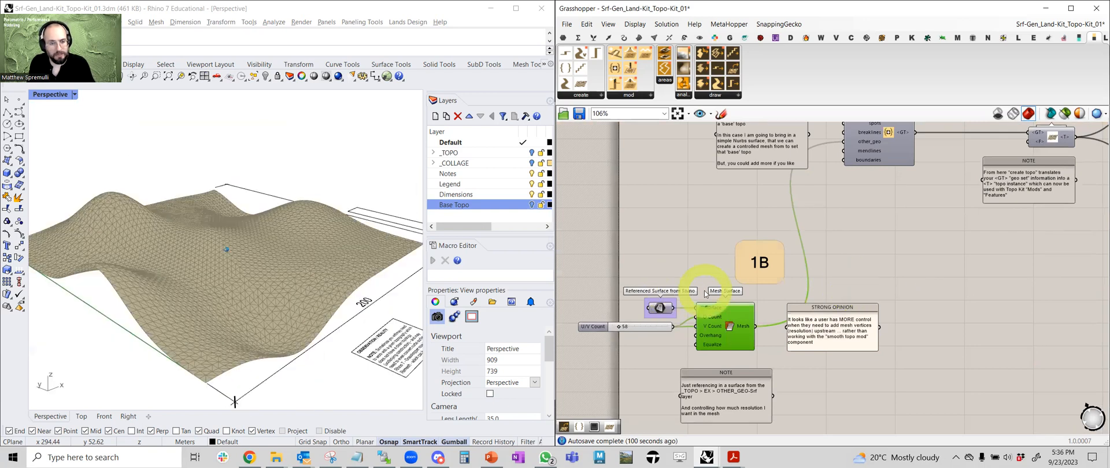
- Examine the draw topo, Colour Swatch and Custom Preview combination in the 1D Existing Topo group
scroll(836, 246, "down", 4)
right_click_drag(1069, 211, 771, 255)
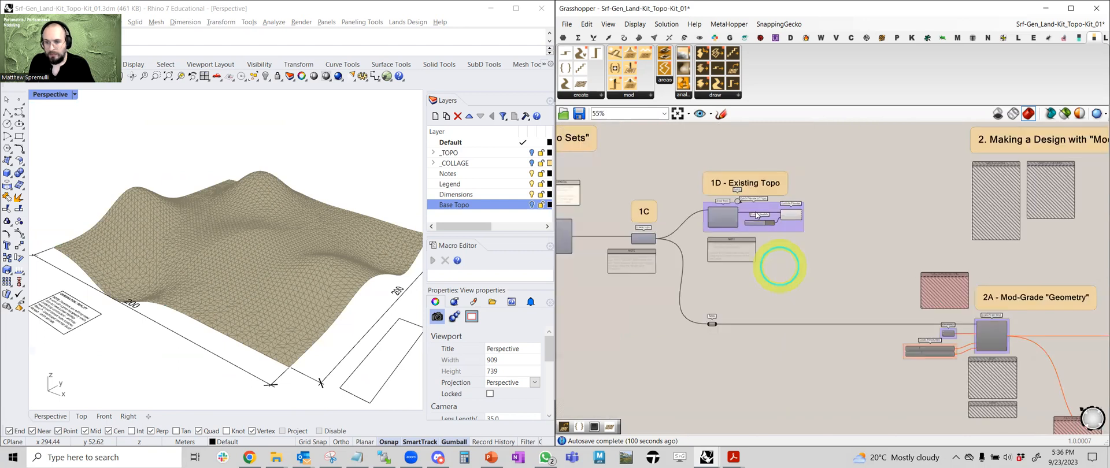
scroll(752, 215, "up", 6)
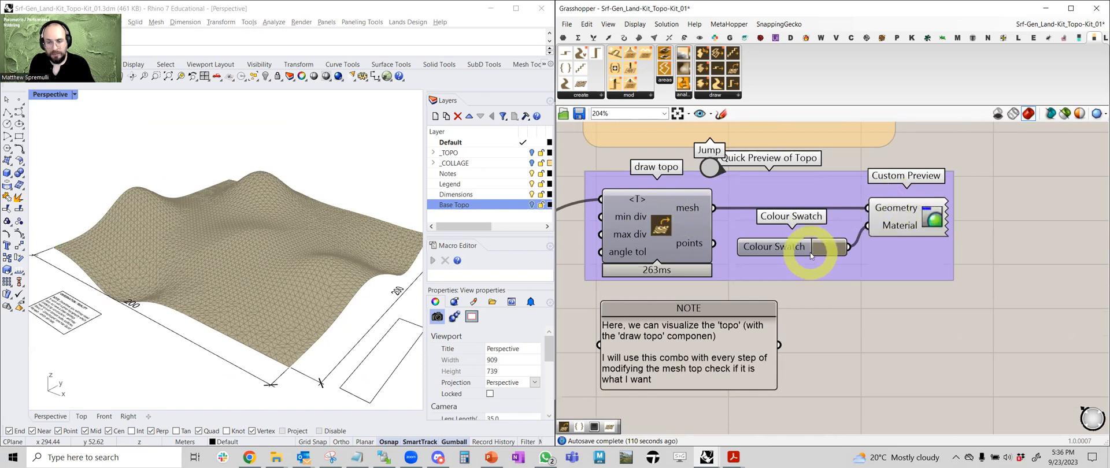
scroll(690, 283, "down", 5)
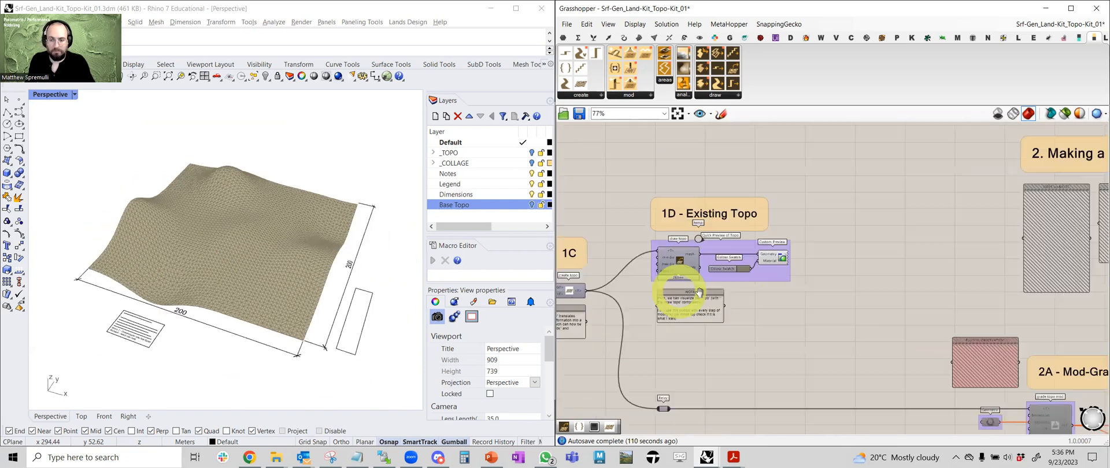
- Retrace the flow from Mesh Surface at 1B through add to geo set to create topo's T output at 1C
right_click_drag(878, 276, 871, 256)
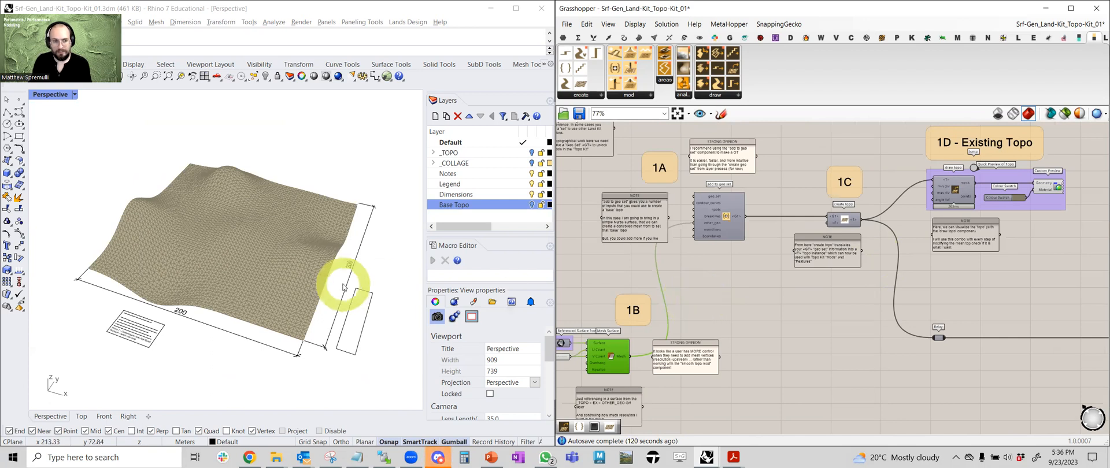
right_click_drag(795, 275, 860, 252)
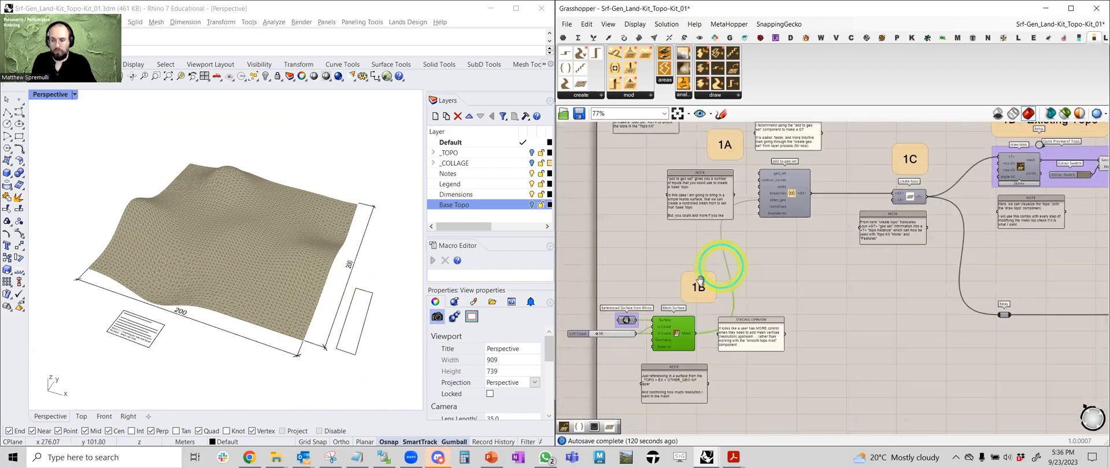
right_click_drag(671, 338, 644, 353)
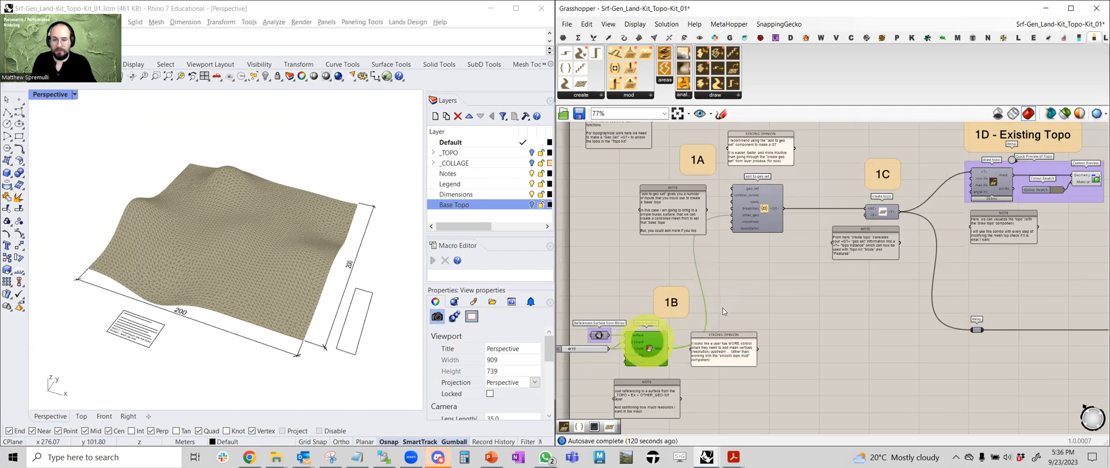
right_click_drag(864, 229, 577, 286)
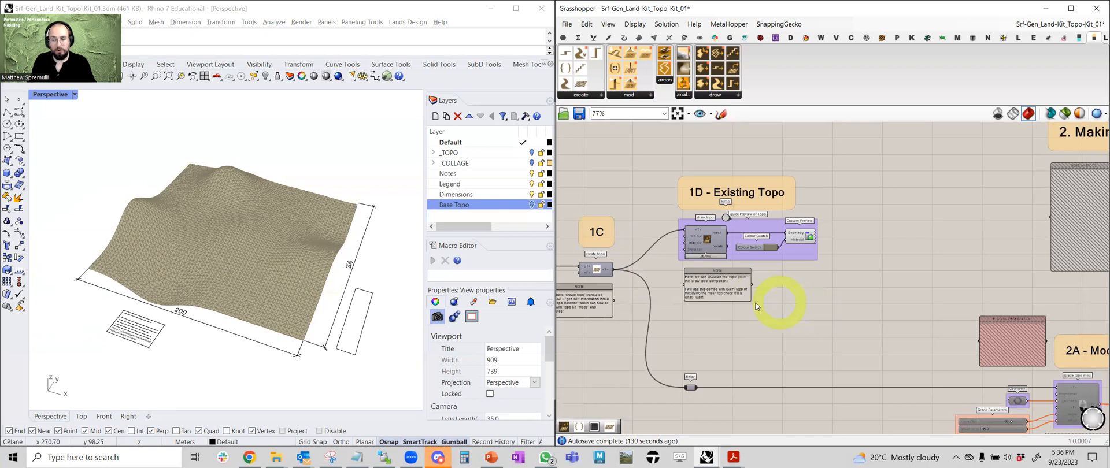
right_click_drag(700, 340, 958, 320)
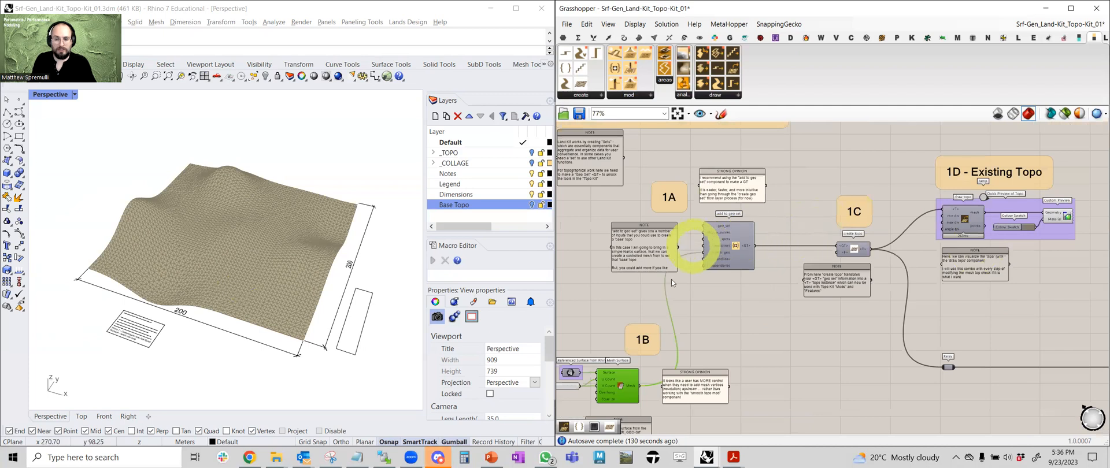
scroll(870, 250, "up", 2)
scroll(874, 253, "up", 6)
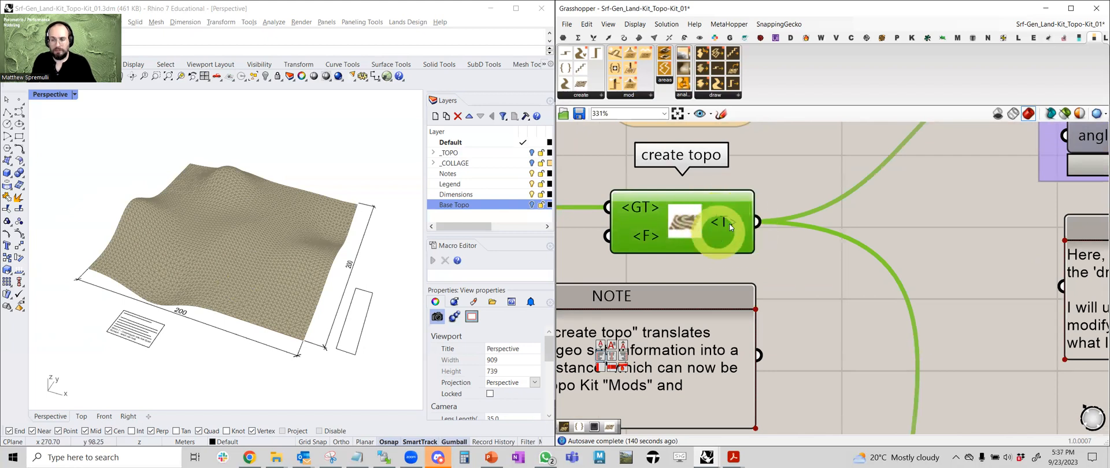
scroll(730, 224, "down", 8)
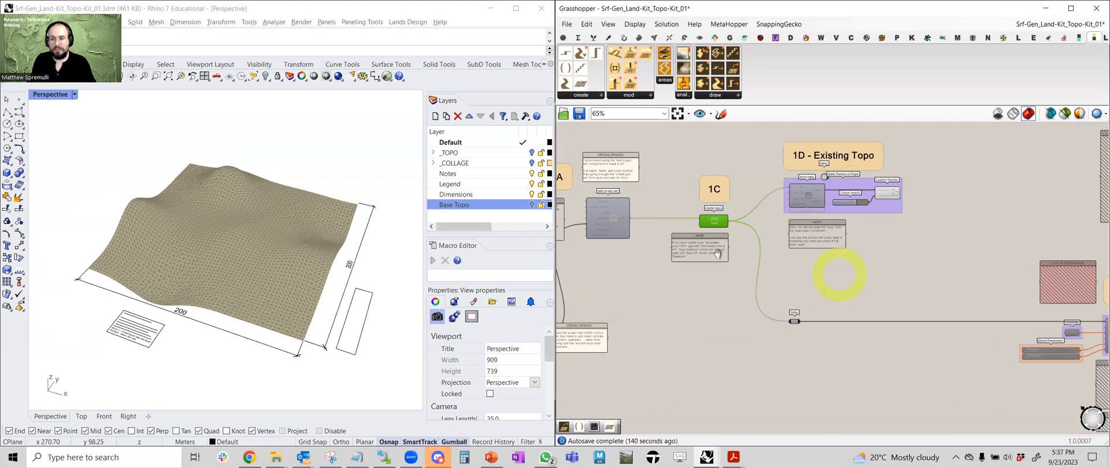
- Follow the topo instance into section 2 and examine the grade topo mods at 2A and 2B and the sculpt topo mod at 2C
right_click_drag(840, 275, 688, 253)
scroll(959, 312, "up", 7)
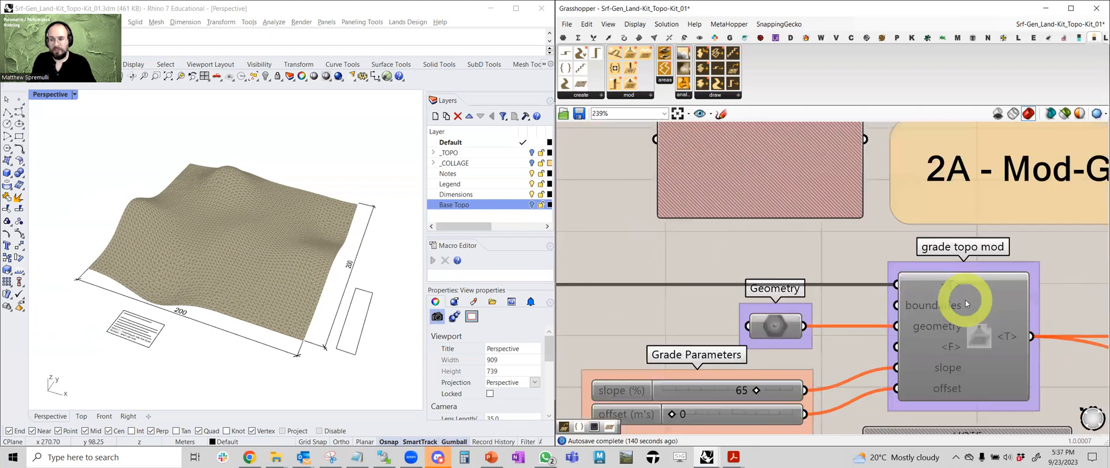
scroll(873, 252, "down", 6)
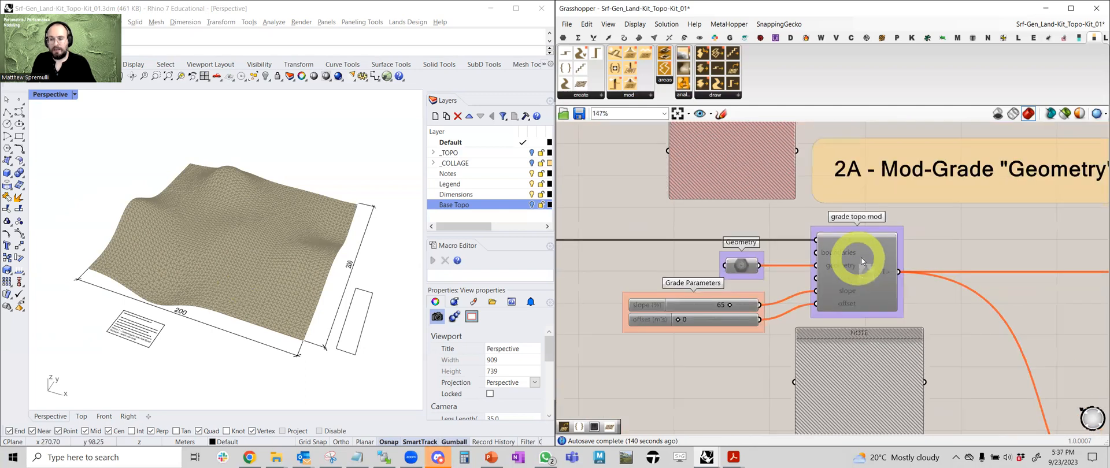
scroll(849, 278, "up", 2)
scroll(841, 300, "up", 5)
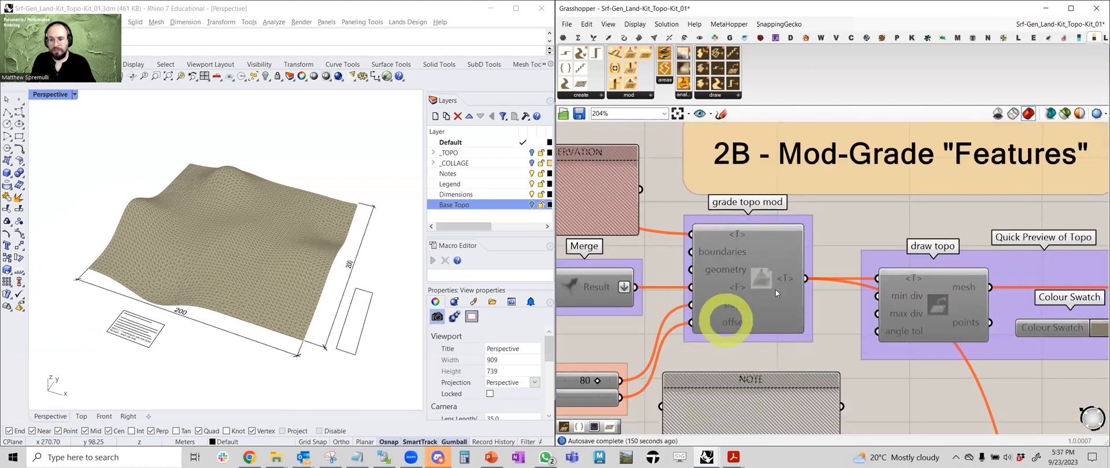
scroll(740, 286, "down", 5)
scroll(799, 320, "down", 1)
scroll(757, 303, "up", 5)
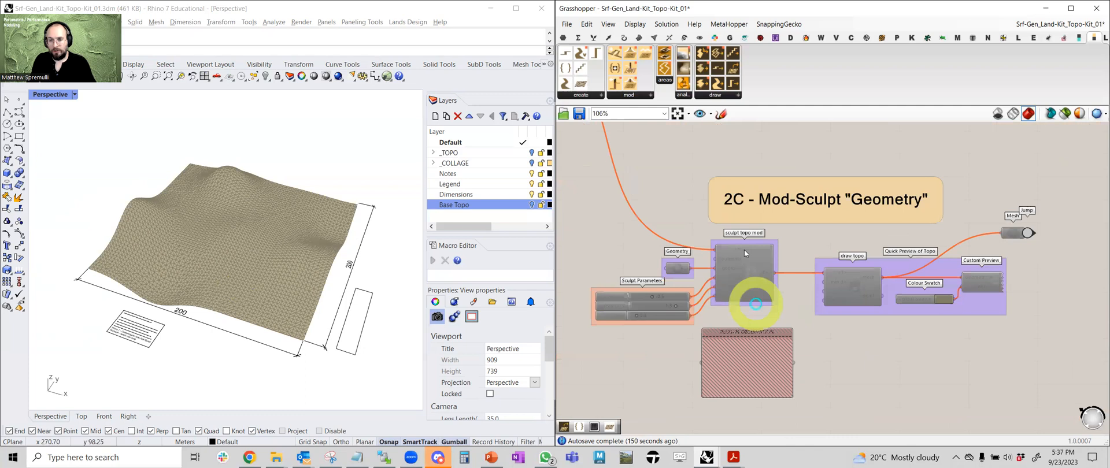
scroll(744, 299, "down", 10)
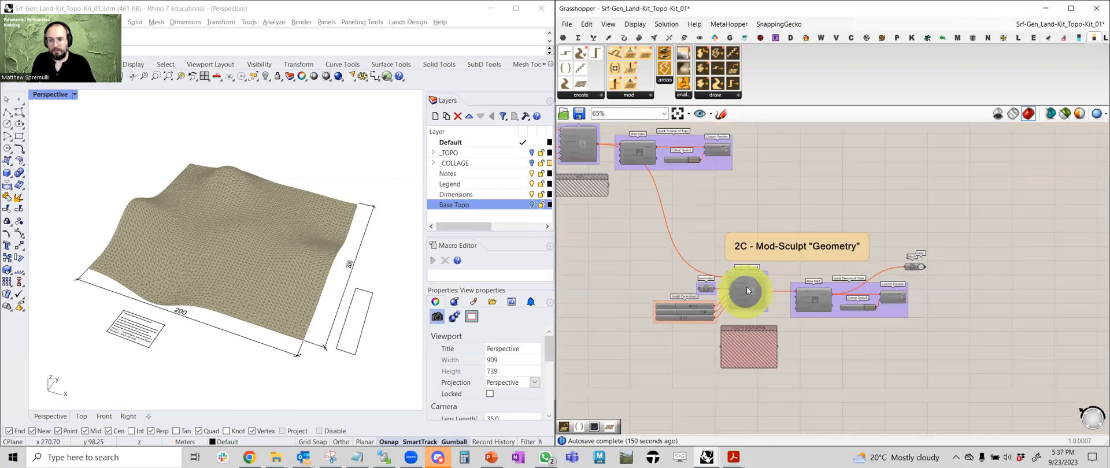
- Enable the 2A Mod-Grade "Geometry" group with its notes, grade topo mod and preview components
right_click_drag(760, 281, 888, 323)
scroll(831, 292, "up", 4)
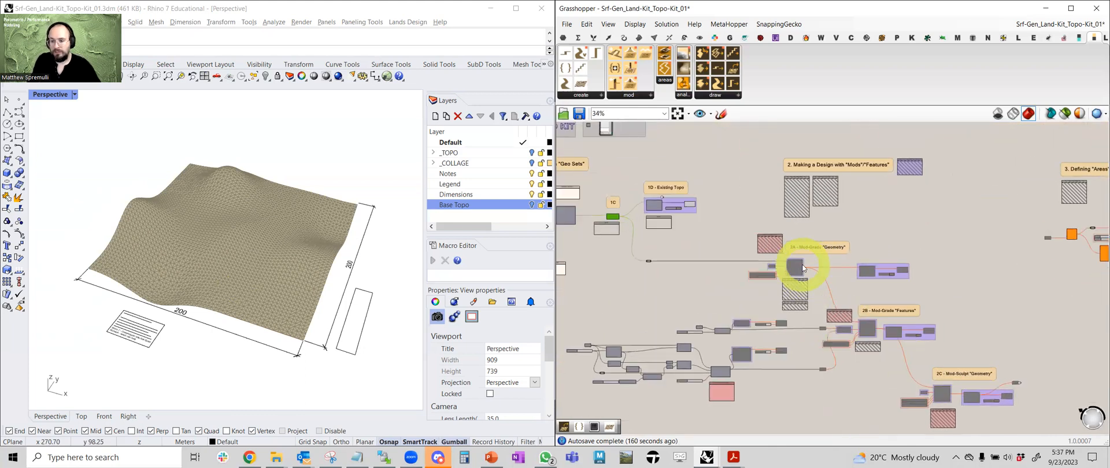
left_click_drag(851, 276, 668, 184)
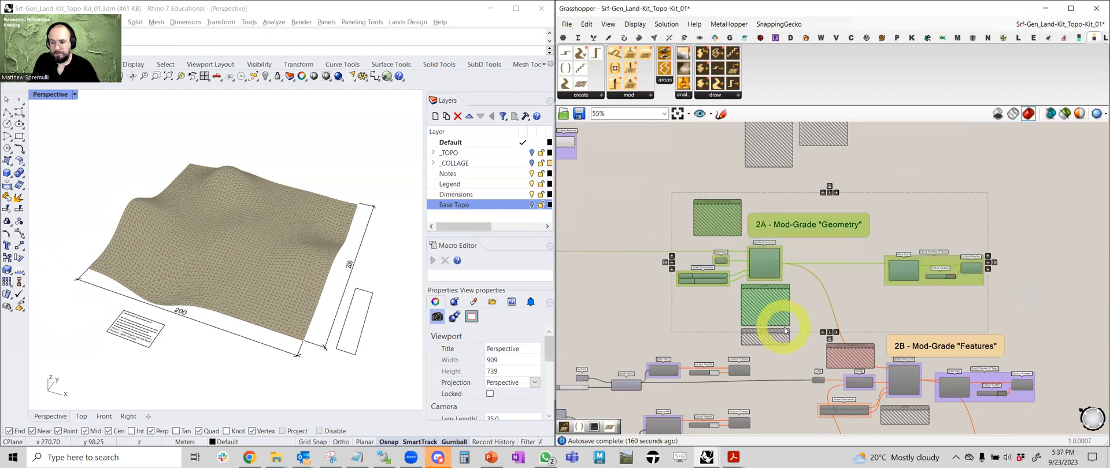
middle_click(771, 304)
left_click(802, 302)
- Enable the notes of section 2, Making a Design with "Mods"/"Features"
right_click_drag(827, 245, 798, 333)
left_click(848, 238)
left_click_drag(862, 249, 823, 234)
left_click_drag(1033, 252, 695, 139)
left_click(819, 184)
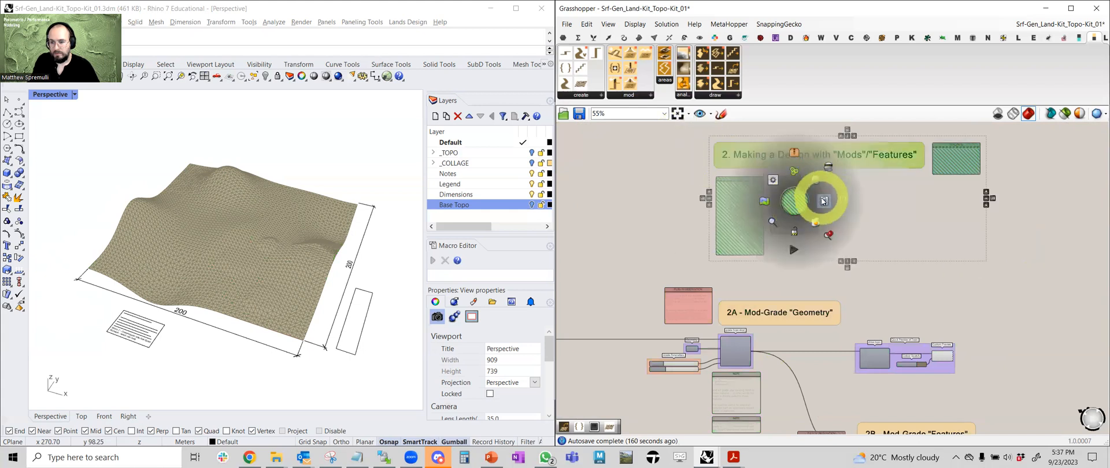
left_click(910, 218)
- Check the 1D Existing Topo preview by highlighting its Custom Preview component in the viewport
scroll(903, 221, "down", 3)
right_click_drag(807, 280, 867, 244)
right_click_drag(702, 270, 754, 283)
scroll(763, 257, "up", 1)
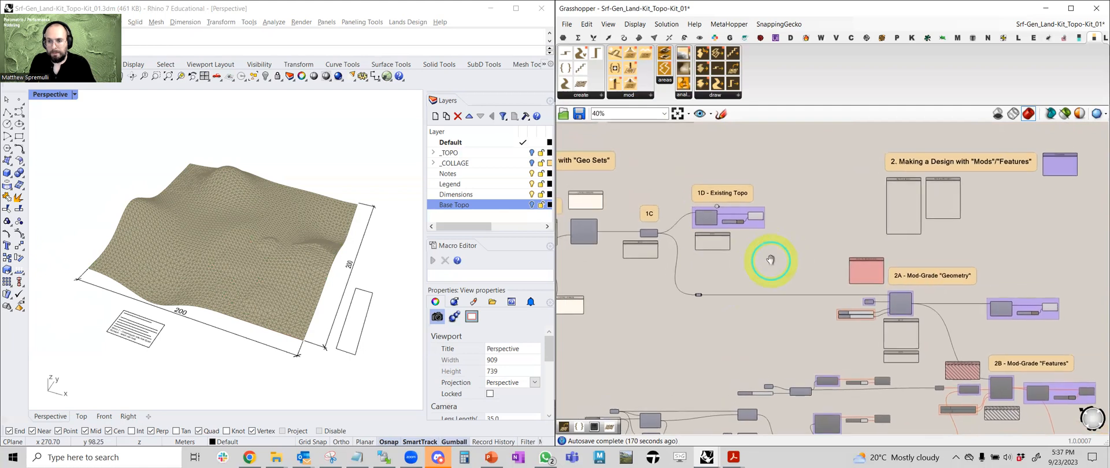
scroll(674, 228, "up", 1)
scroll(628, 235, "up", 1)
scroll(638, 245, "up", 1)
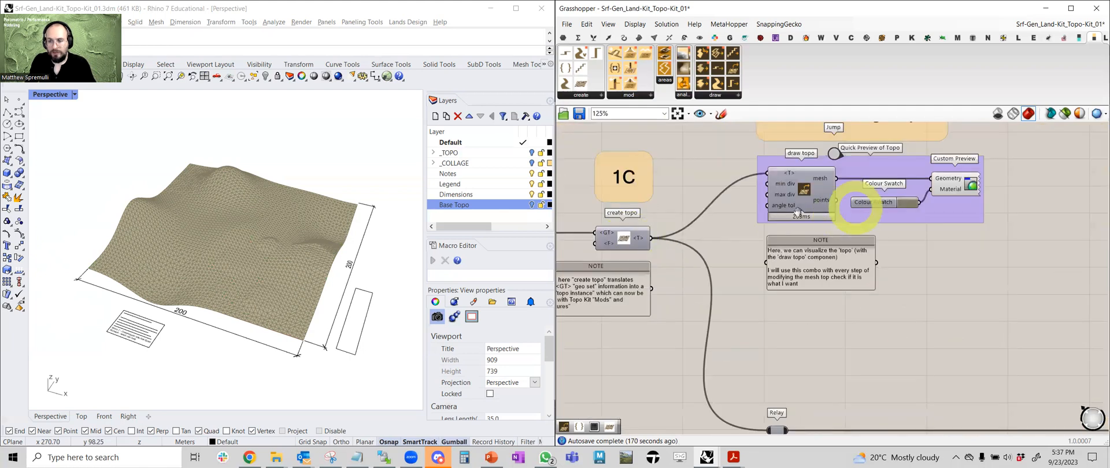
right_click_drag(857, 209, 772, 229)
left_click(867, 207)
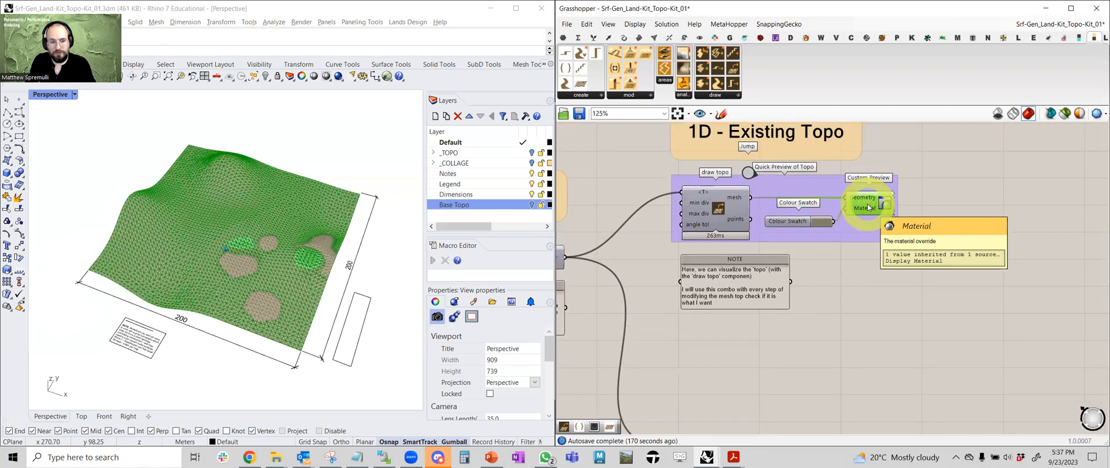
left_click(904, 169)
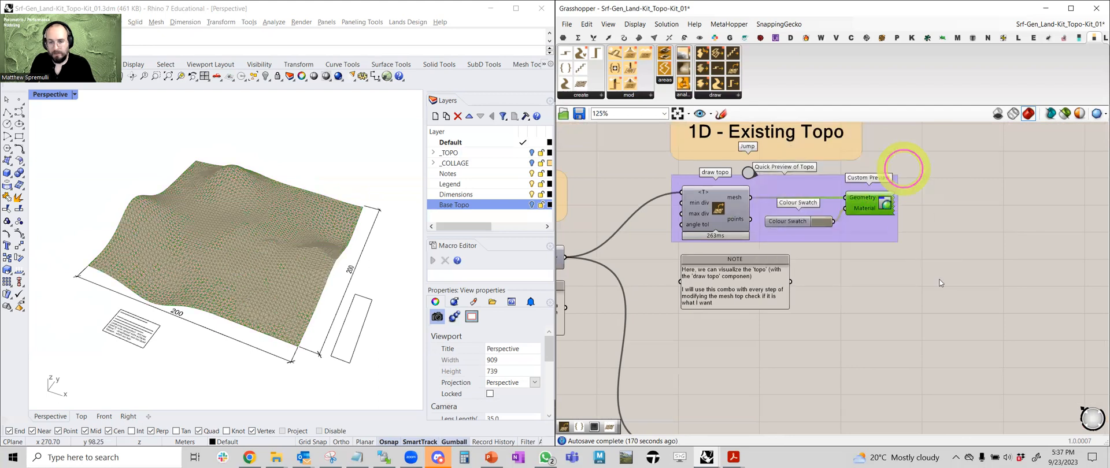
- Review the Grade Topo Mod slide in PowerPoint and return to the 2A grade topo mod in Grasshopper
scroll(902, 254, "down", 2)
right_click_drag(1092, 353, 863, 267)
scroll(864, 264, "up", 4)
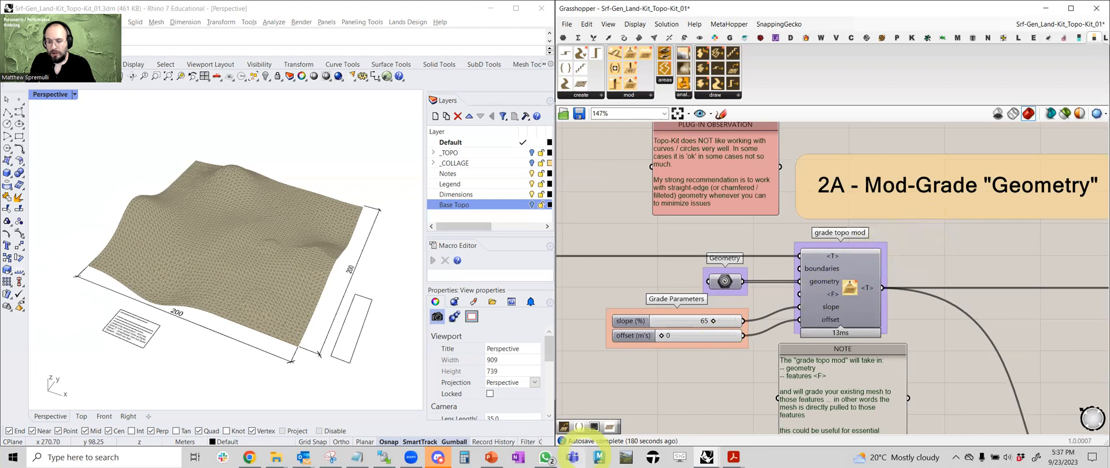
left_click(492, 456)
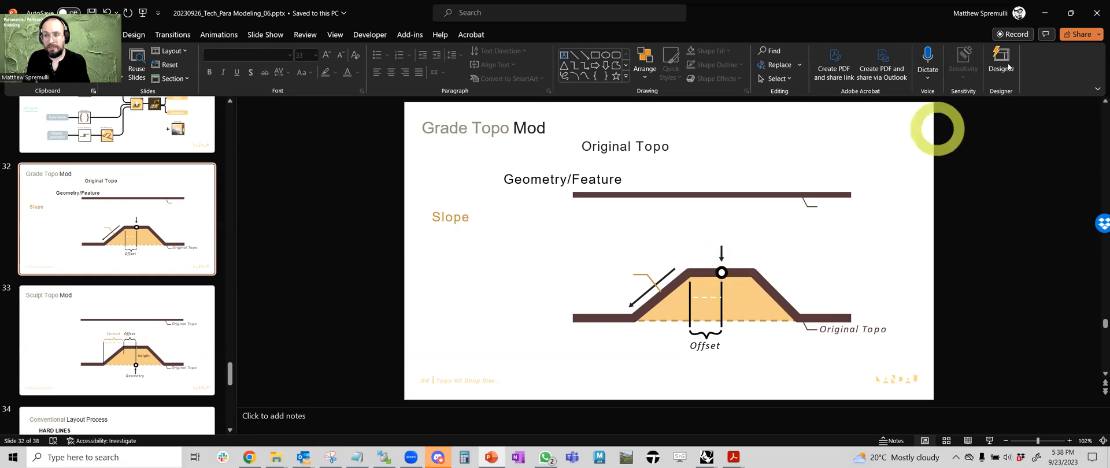
left_click(1044, 12)
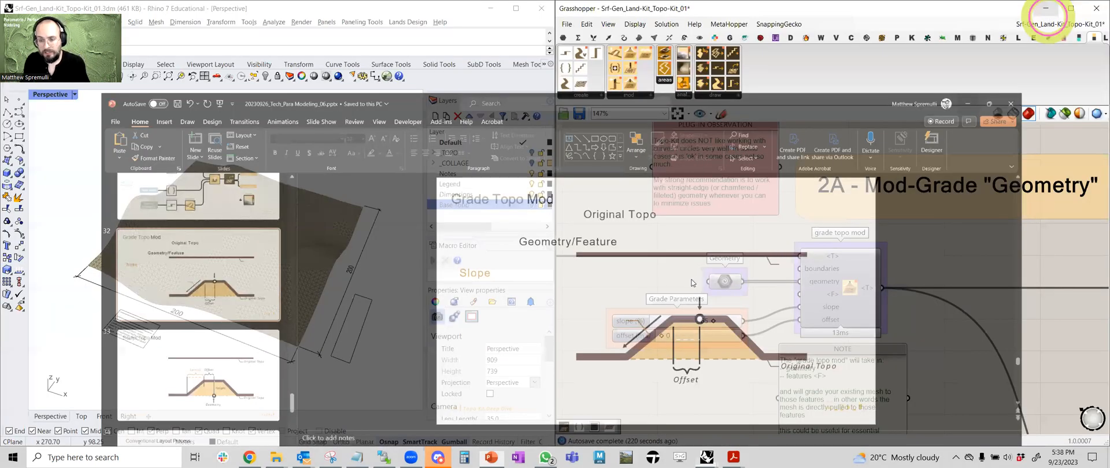
- Highlight the surfaces referenced by the Geometry parameter at 2A and view them on the terrain
left_click(724, 282)
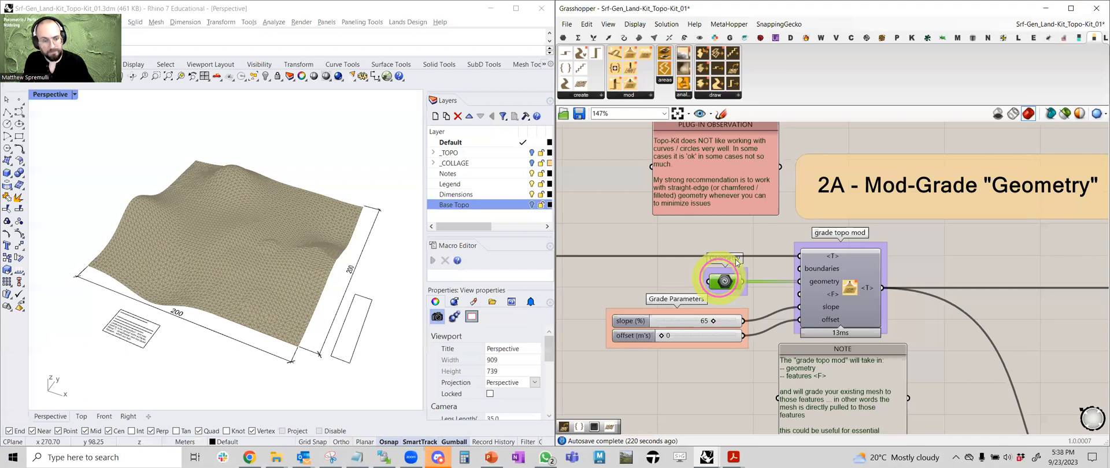
right_click_drag(225, 273, 226, 250)
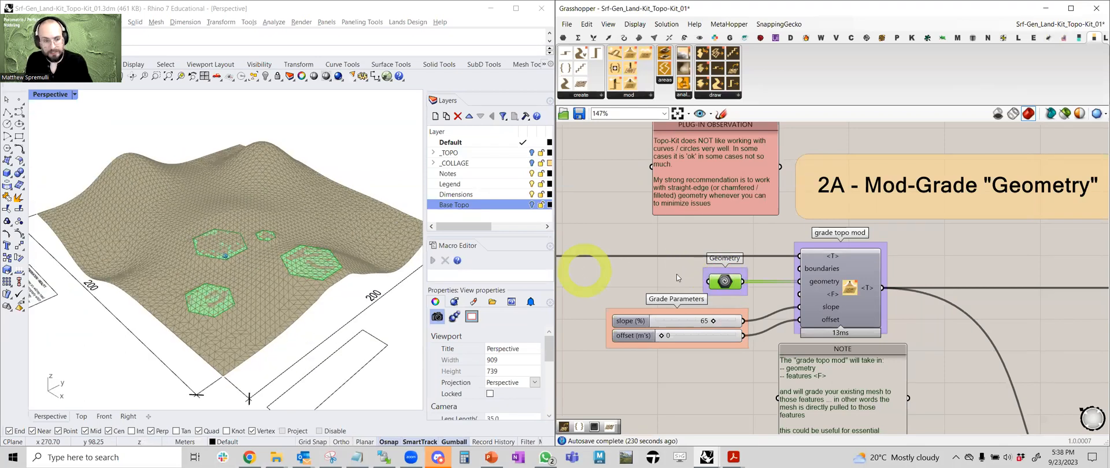
right_click_drag(341, 194, 350, 214)
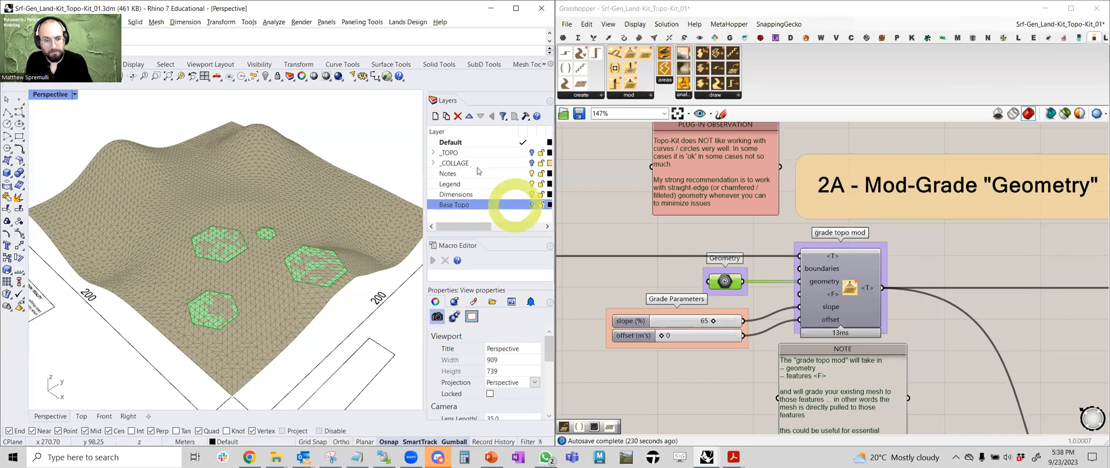
- Turn on the _TOPO layer in Rhino, expand it, and turn on its *GRADE-1 sublayer
left_click(531, 154)
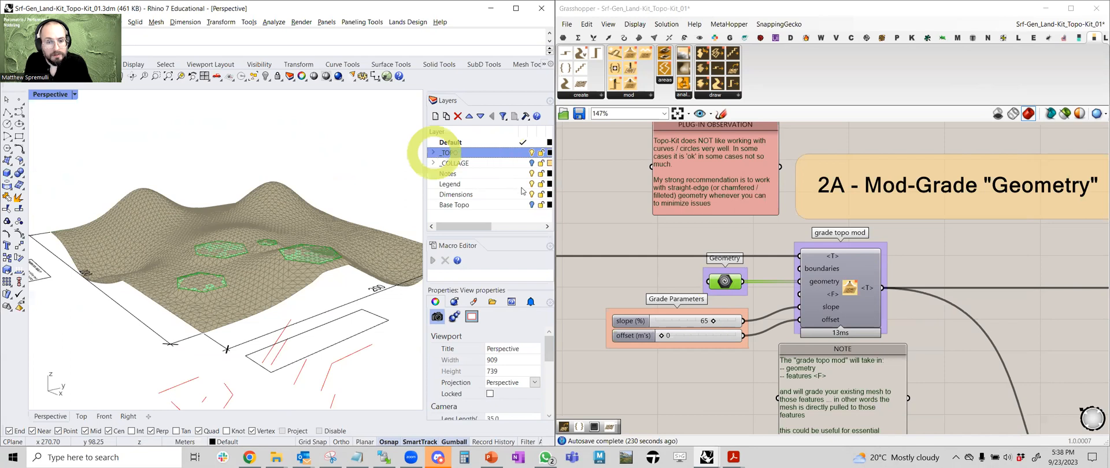
left_click(434, 152)
scroll(498, 208, "down", 3)
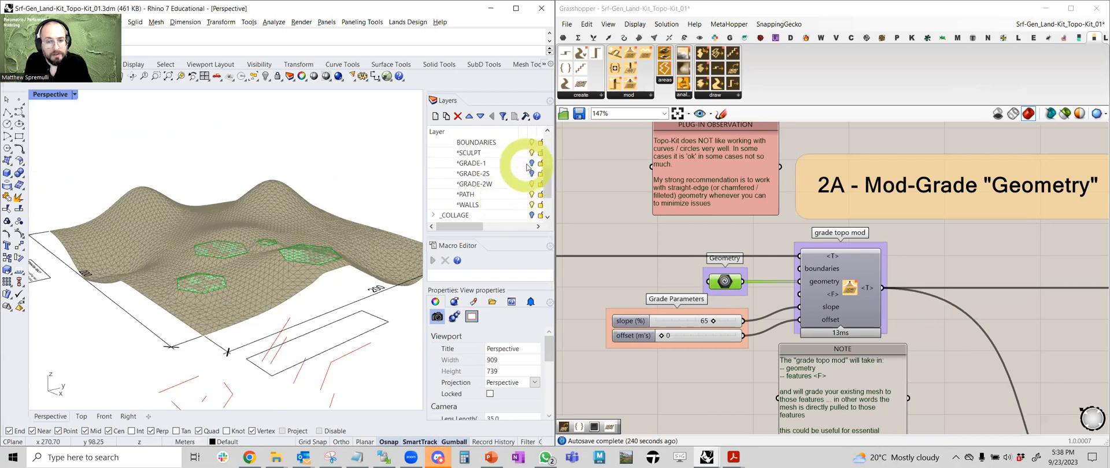
left_click(529, 163)
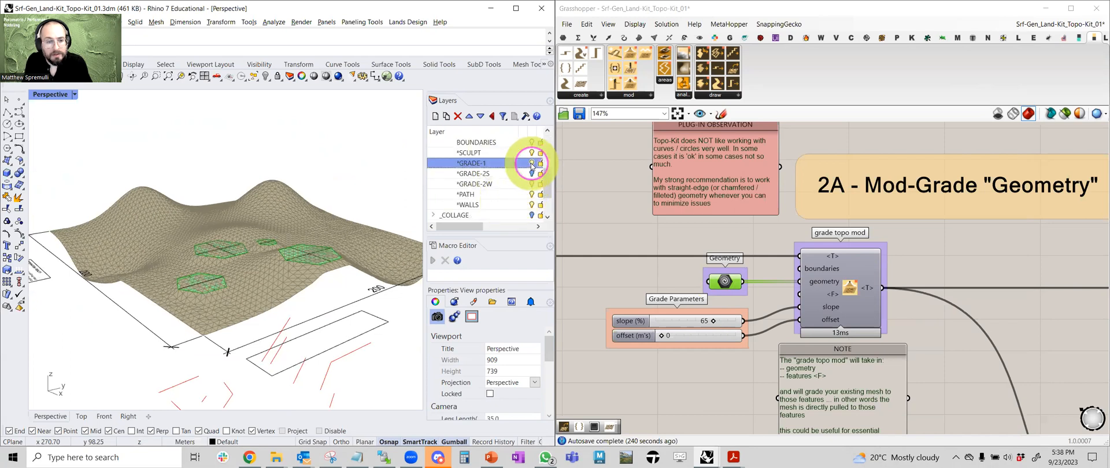
- Turn off the preview of the Geometry parameter at 2A and inspect the hexagonal surfaces in the viewport
middle_click(730, 286)
left_click(762, 253)
right_click_drag(245, 254, 317, 257)
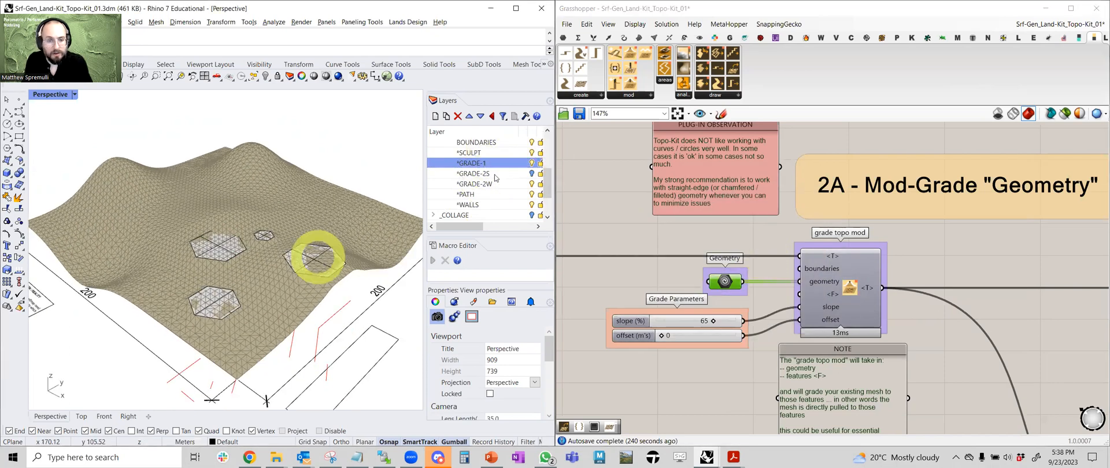
- Review the EX sublayers down to *GRADE-1 and inspect one of its hexagonal surfaces by selecting it on the terrain
scroll(492, 175, "up", 3)
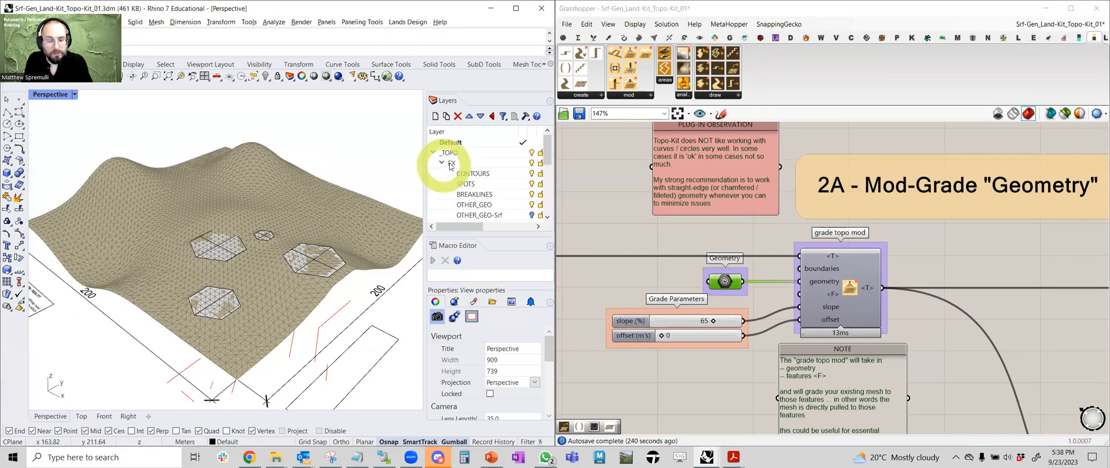
scroll(463, 173, "down", 2)
left_click(494, 195)
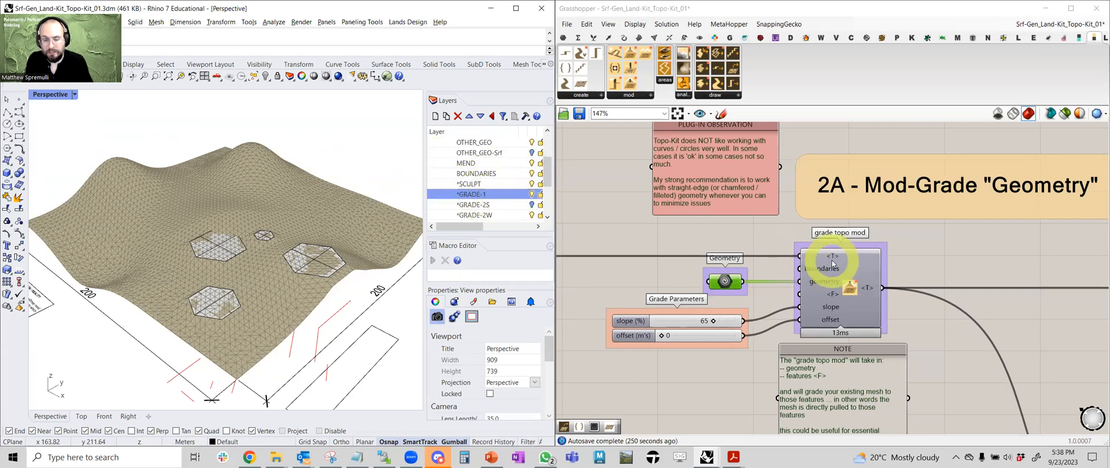
mouse_move(827, 265)
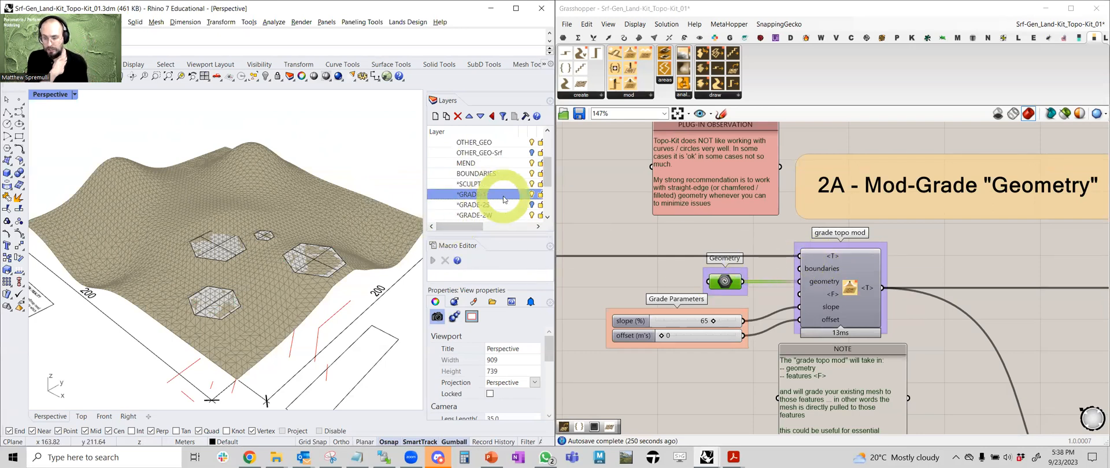
scroll(503, 196, "up", 2)
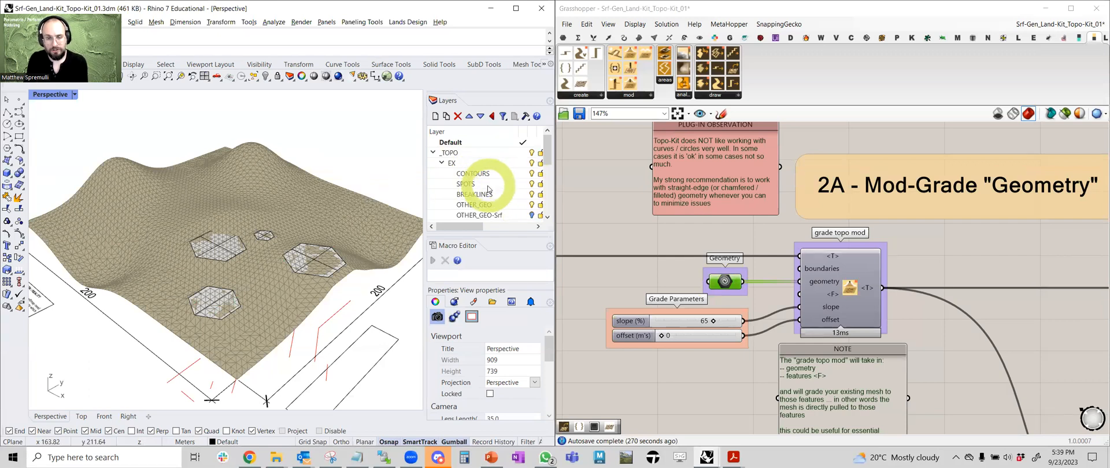
scroll(509, 194, "down", 1)
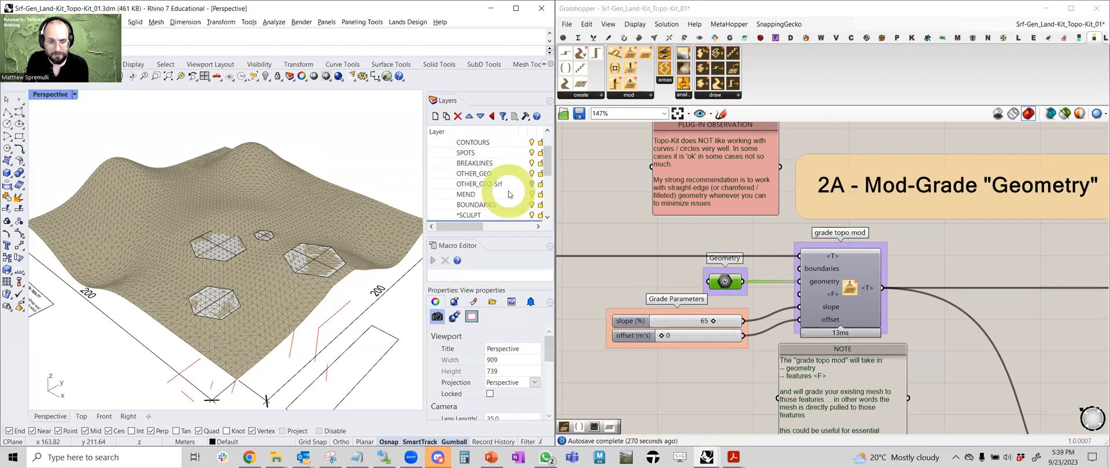
left_click(304, 259)
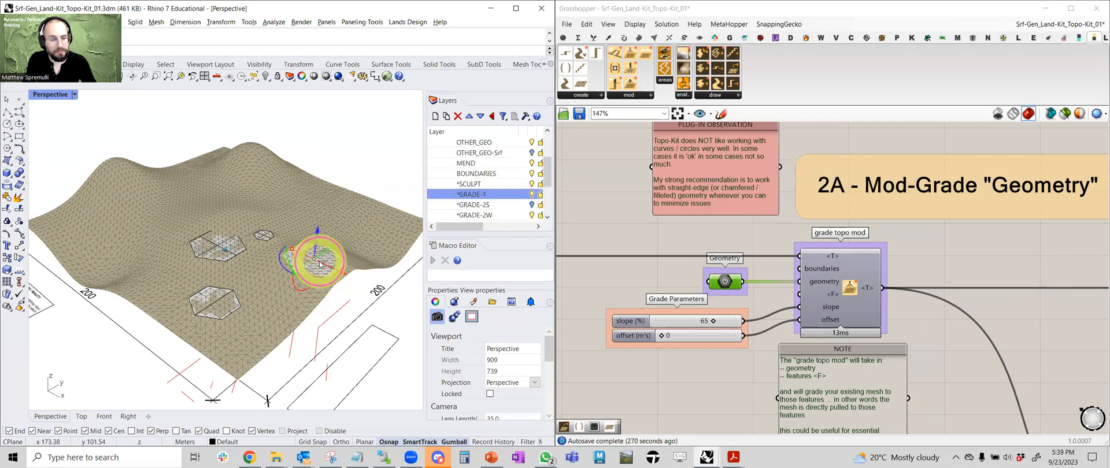
left_click_drag(320, 265, 345, 253)
mouse_move(344, 251)
right_mouse_down()
mouse_move(328, 232)
mouse_move(353, 263)
right_mouse_up()
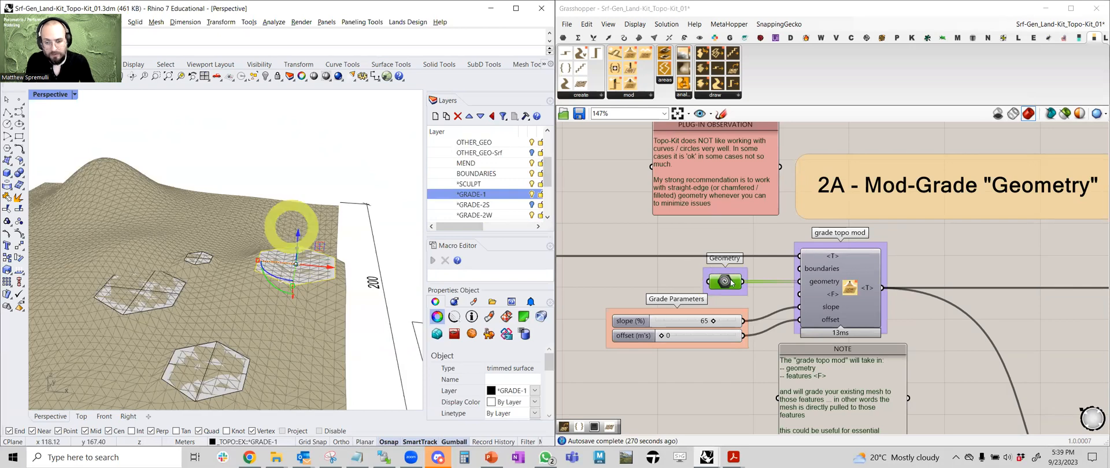
- Examine the inputs and Grade Parameters of the grade topo mod at 2A, along with Land Kit's list of create components
right_click_drag(749, 279, 707, 259)
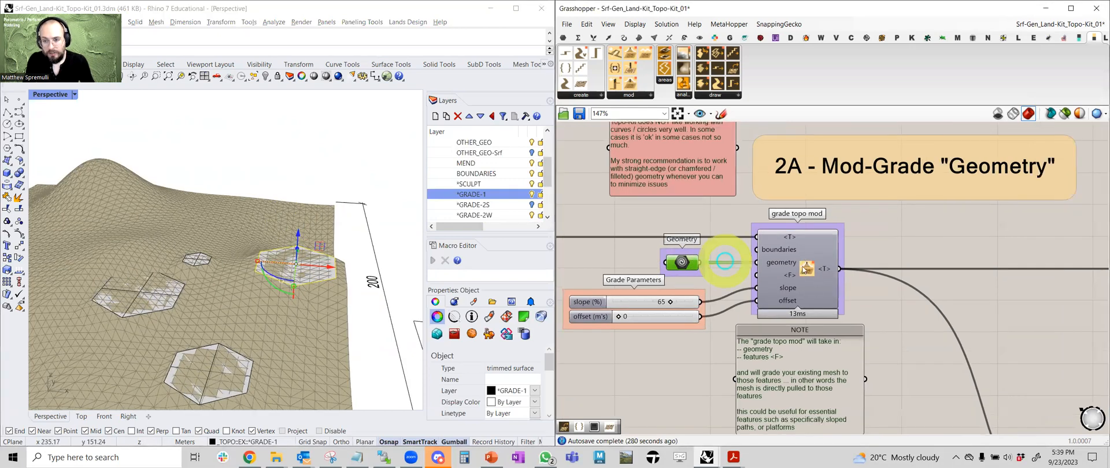
scroll(803, 269, "up", 2)
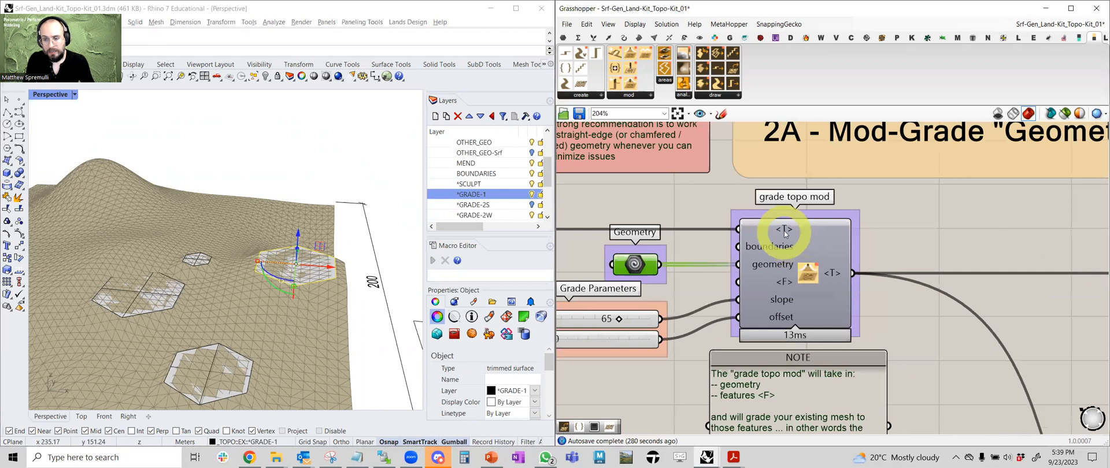
mouse_move(785, 233)
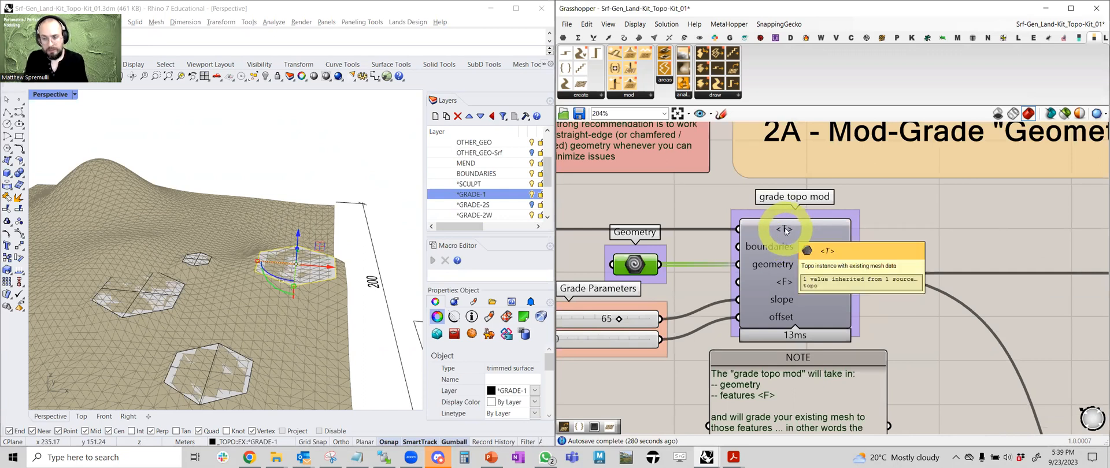
mouse_move(773, 250)
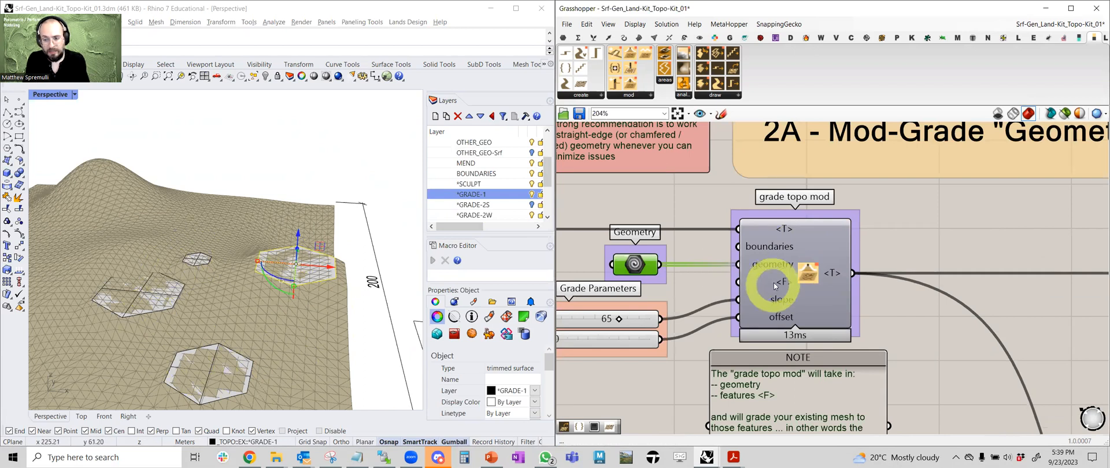
right_click_drag(710, 288, 790, 253)
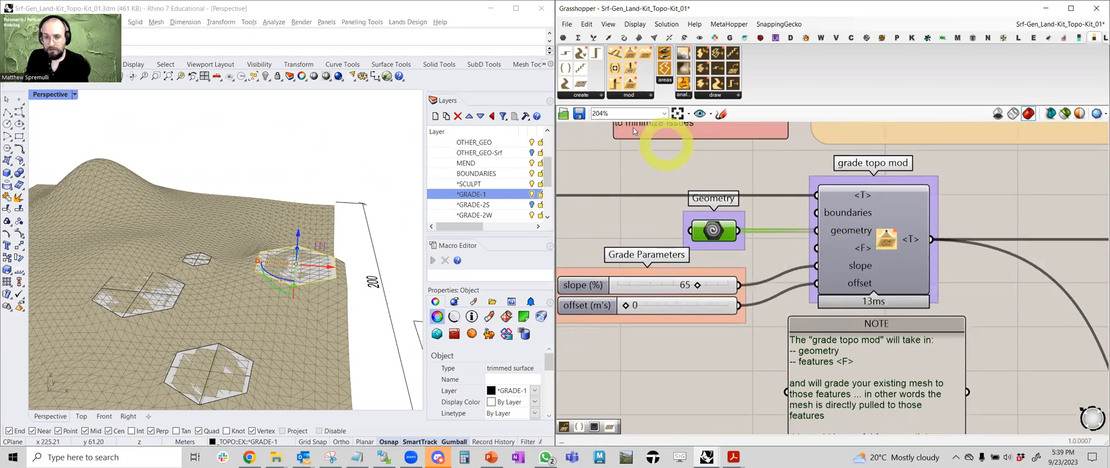
left_click(581, 95)
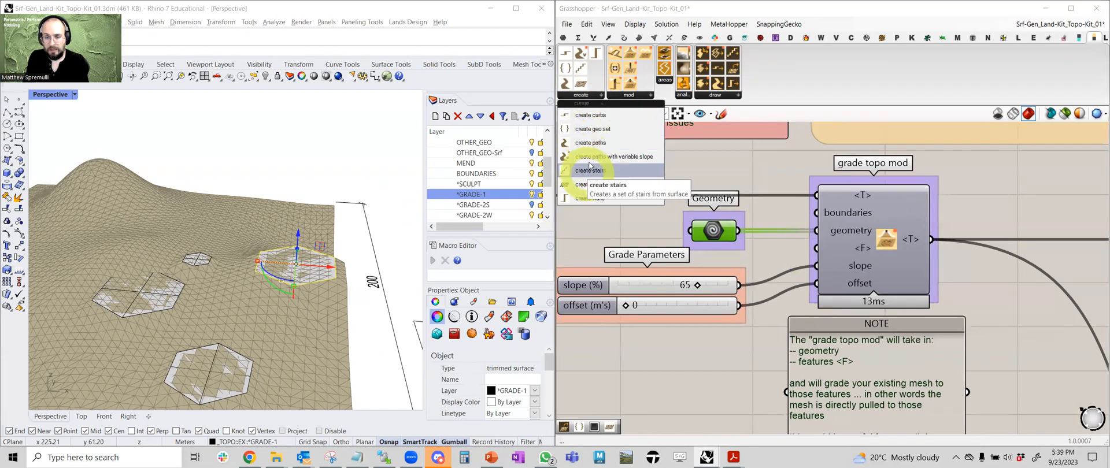
left_click(793, 259)
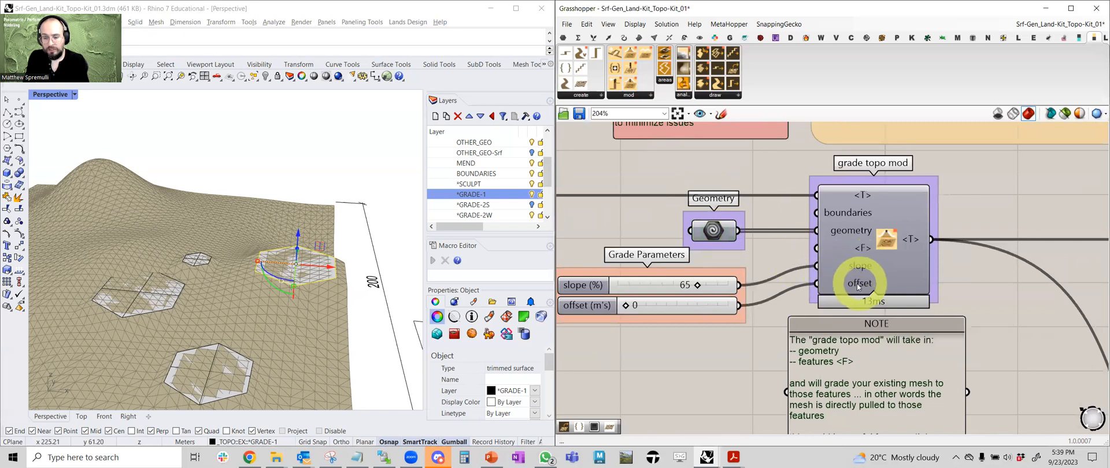
right_click_drag(769, 255, 809, 261)
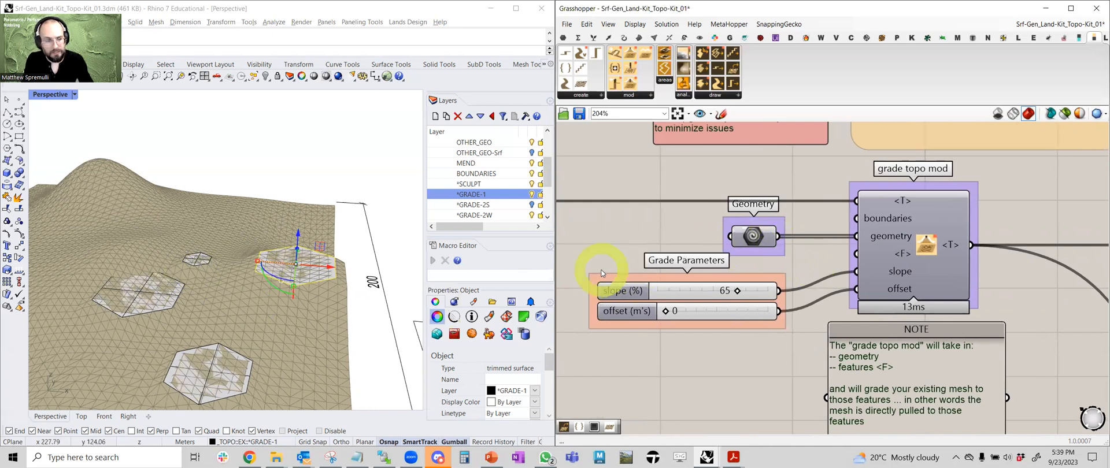
- Follow the grade topo mod's output to the 2A preview group and highlight its Custom Preview in the viewport
scroll(795, 235, "down", 1)
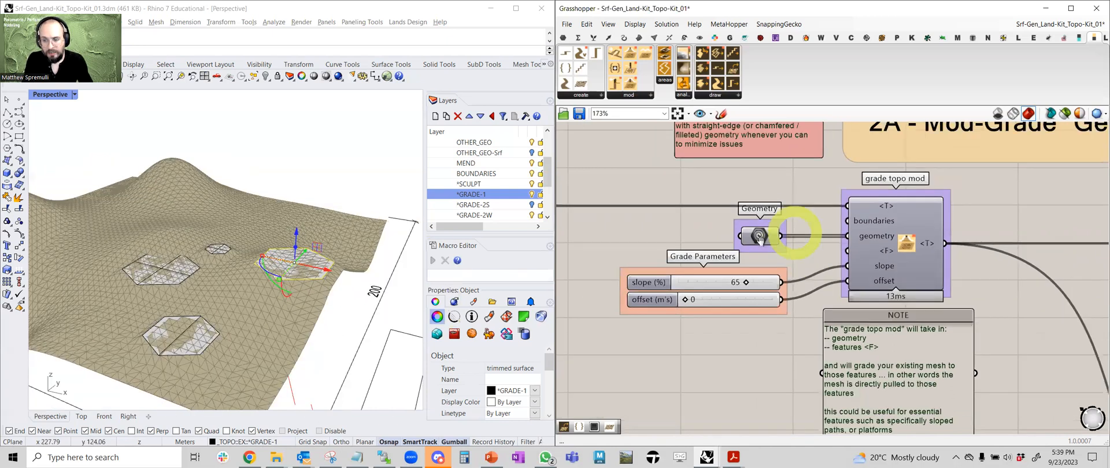
scroll(787, 250, "down", 4)
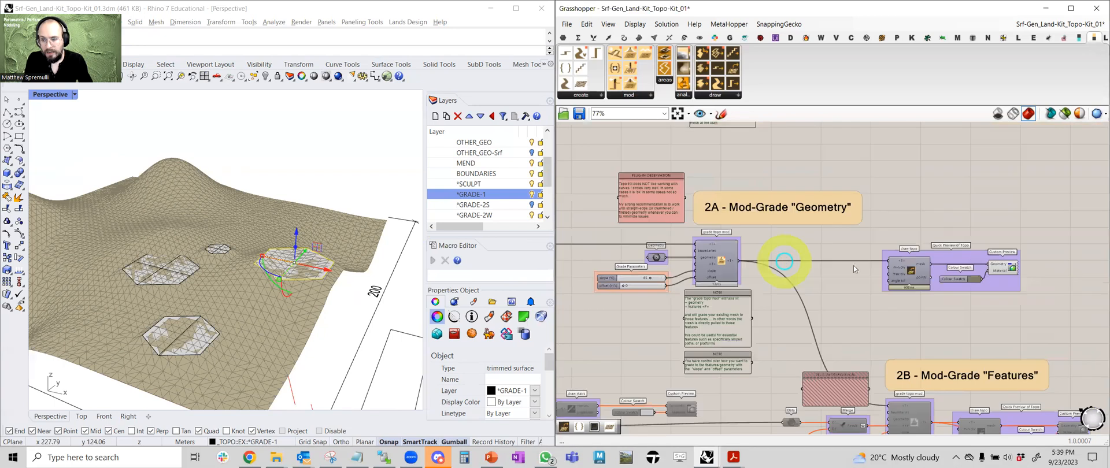
right_click_drag(784, 261, 673, 252)
scroll(895, 262, "up", 4)
left_click(895, 262)
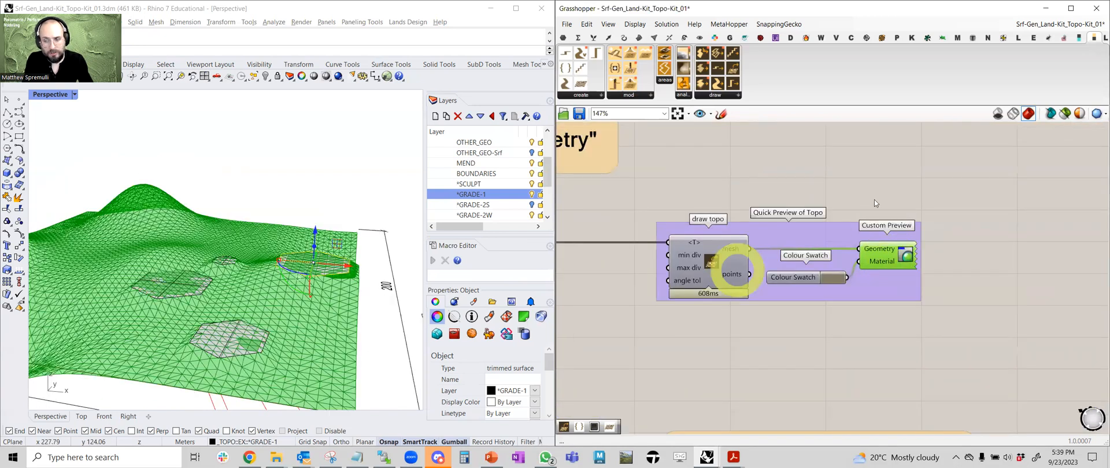
- Clear the selection and turn on the preview of the Custom Preview at 1D - Existing Topo
left_click(847, 207)
scroll(847, 207, "down", 1)
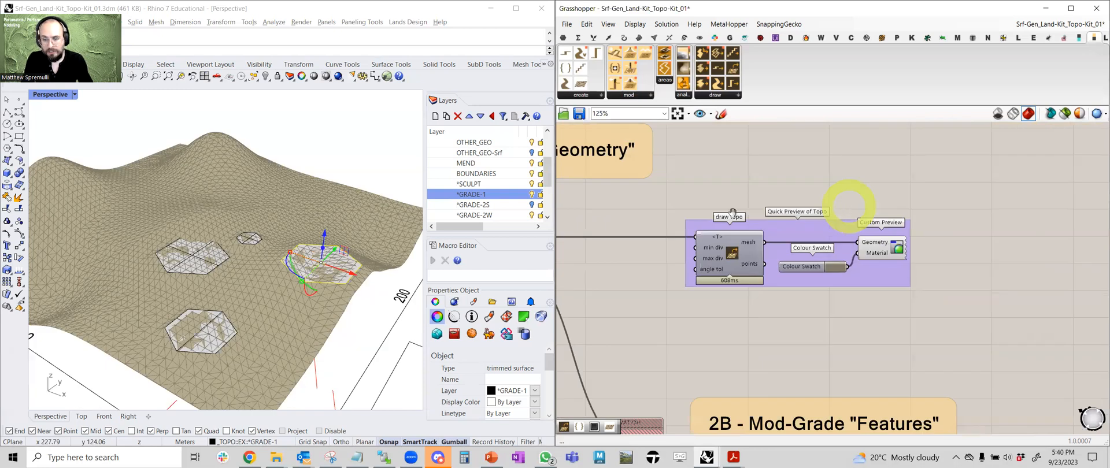
right_click_drag(890, 249, 690, 224)
scroll(689, 225, "up", 2)
left_click(681, 224)
middle_click(681, 223)
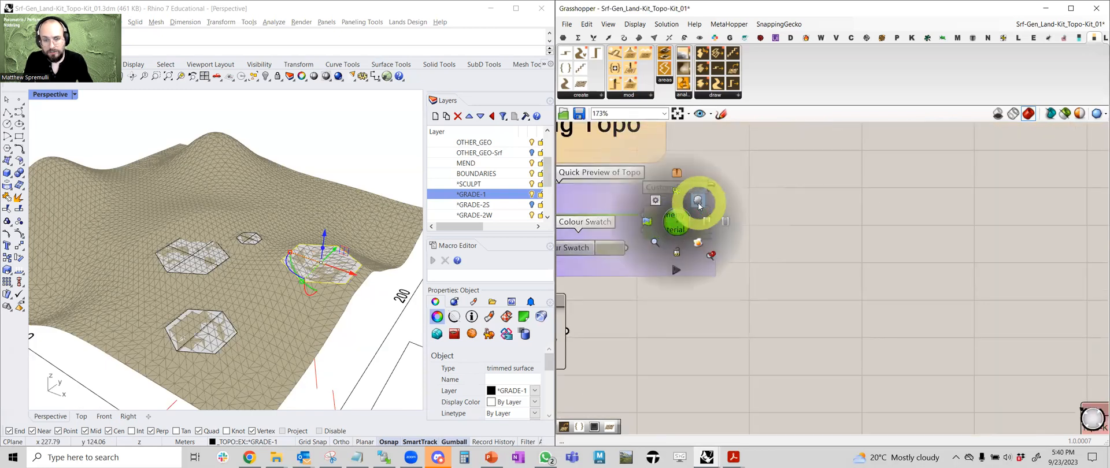
left_click(697, 203)
scroll(661, 208, "down", 8)
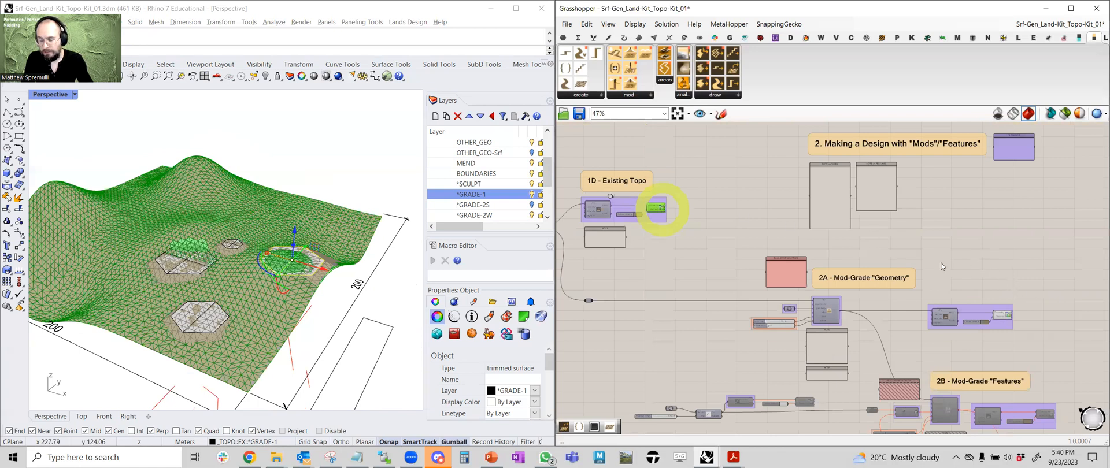
- Highlight the Custom Preview at 2A to compare the graded topo with the existing topo
scroll(942, 267, "up", 8)
left_click(828, 319)
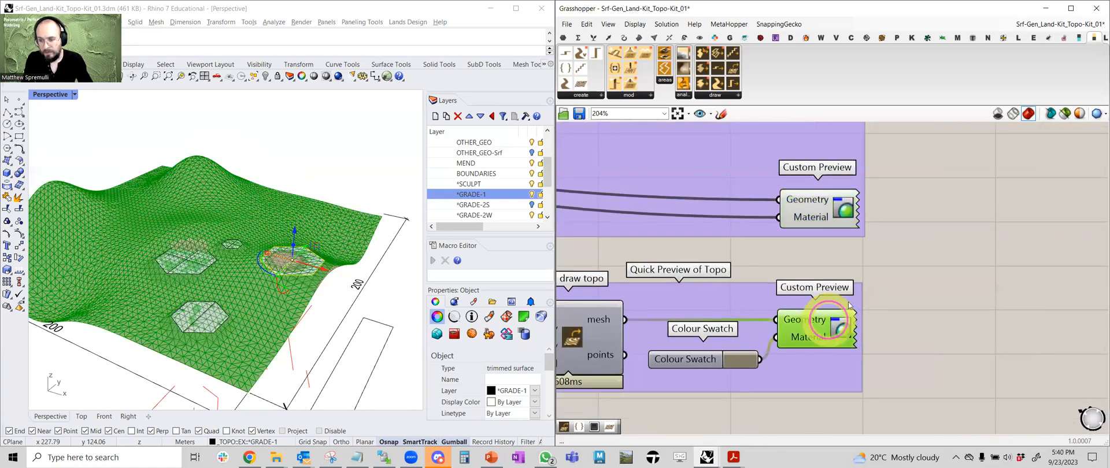
left_click(861, 293)
scroll(867, 289, "down", 5)
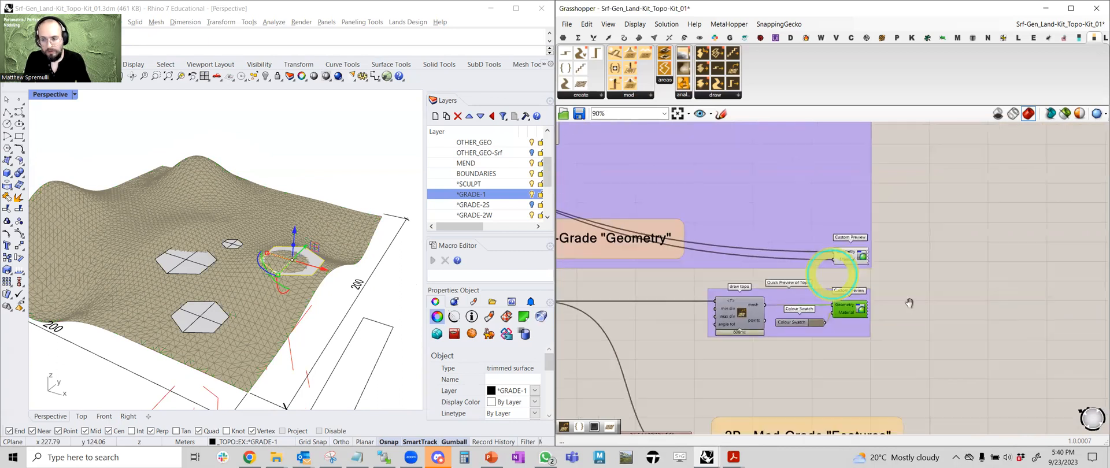
- Enable Selected Only Preview so that only selected components draw their geometry in the viewport
left_click(648, 10)
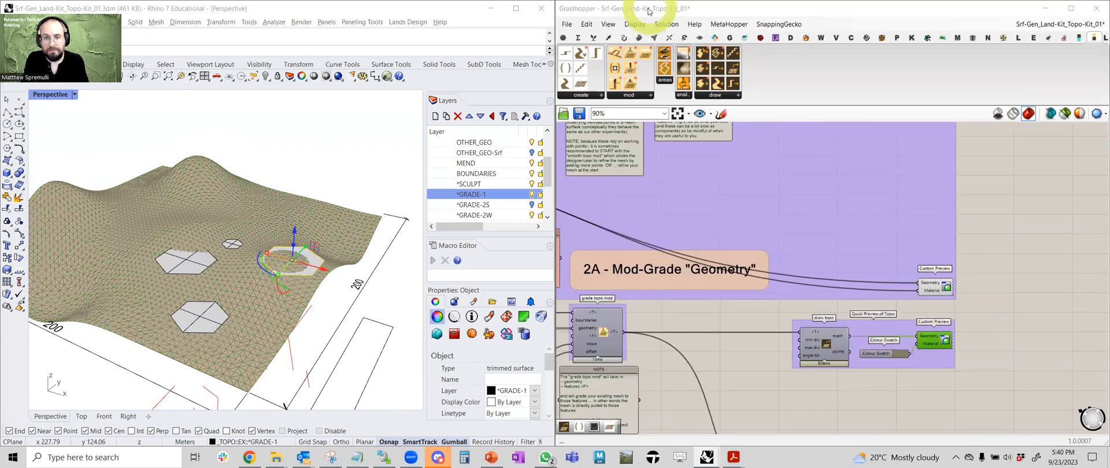
left_click(635, 24)
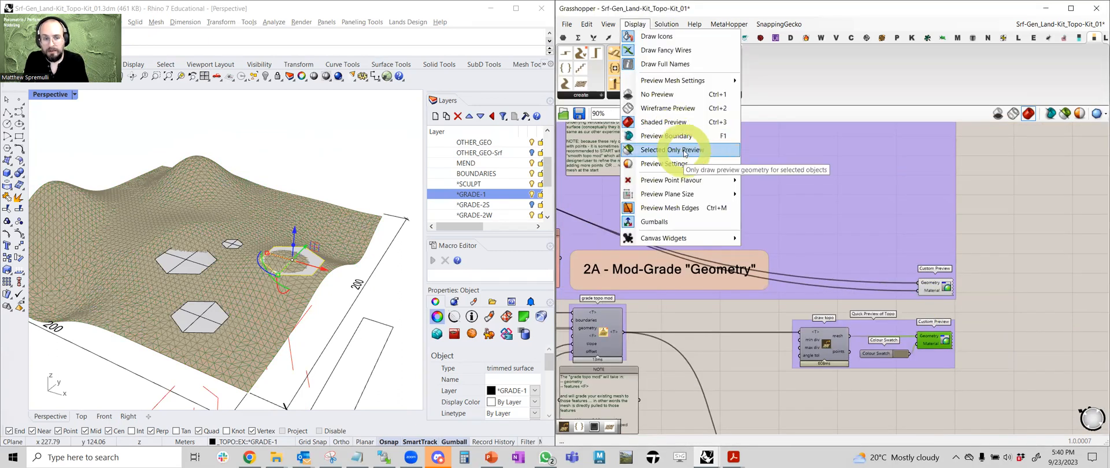
left_click(671, 144)
left_click(1003, 292)
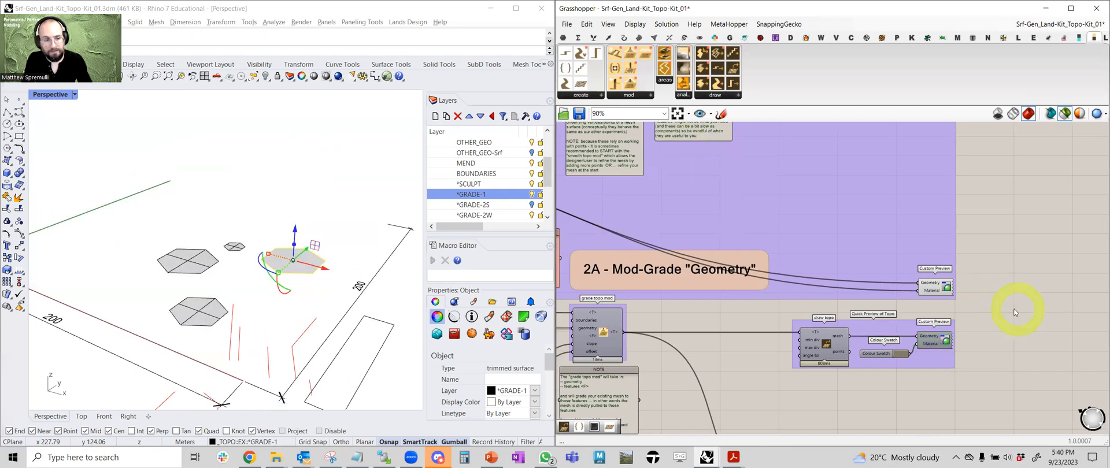
left_click(294, 178)
left_click(617, 31)
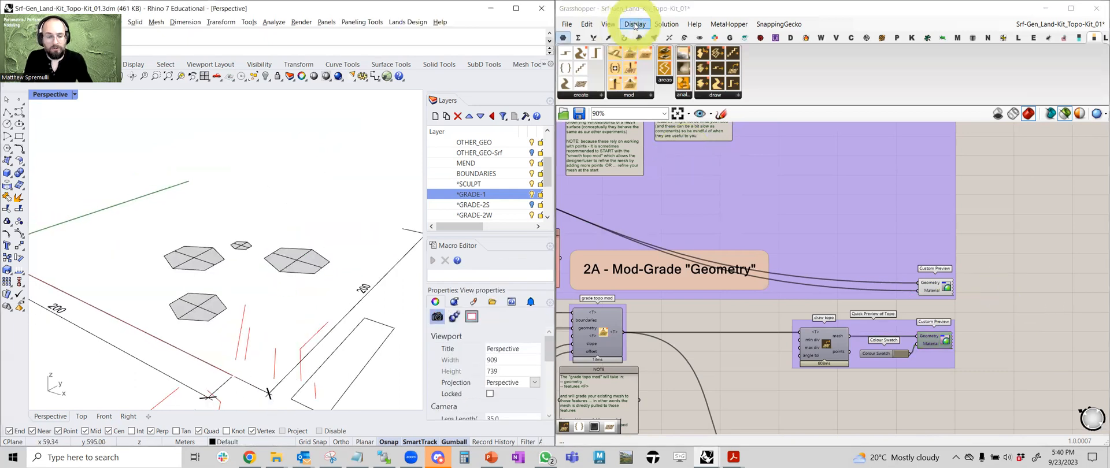
left_click(635, 24)
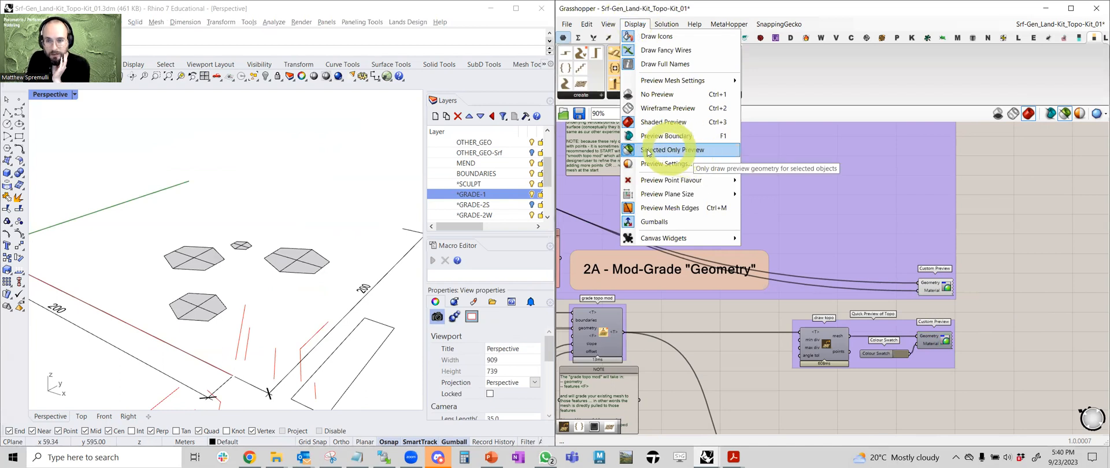
- Compare the existing and graded terrain around the hexagonal surfaces by alternately selecting the Custom Previews at 1D and 2A
left_click(940, 291)
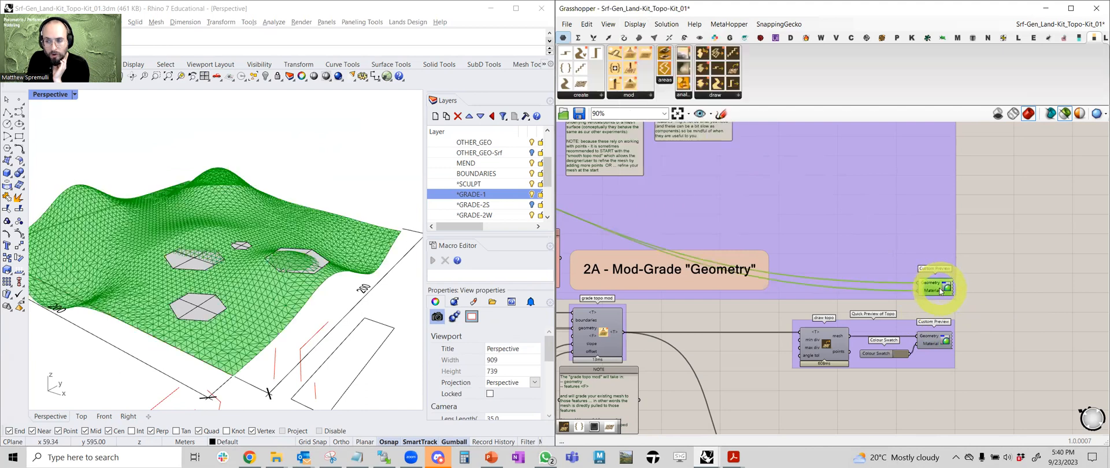
left_click(1058, 254)
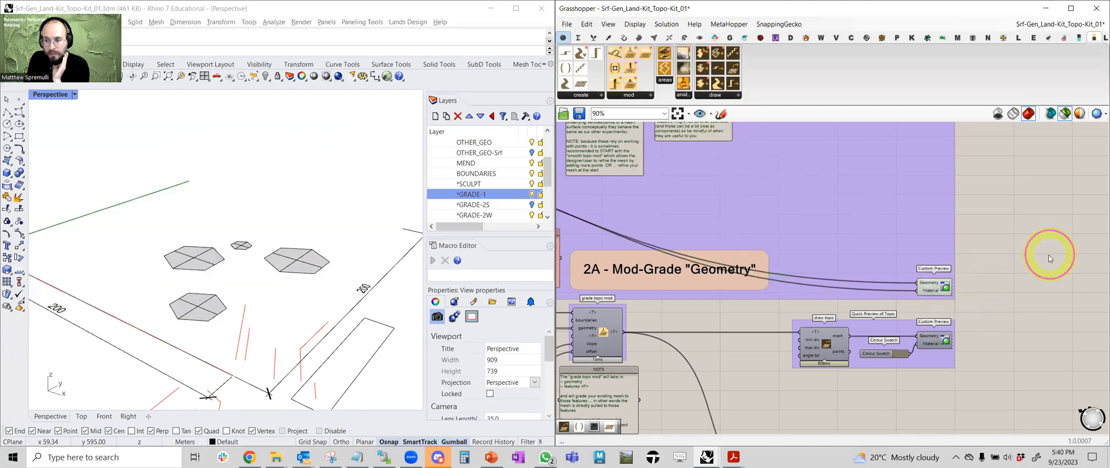
left_click(936, 339)
left_click(964, 312)
left_click(938, 344)
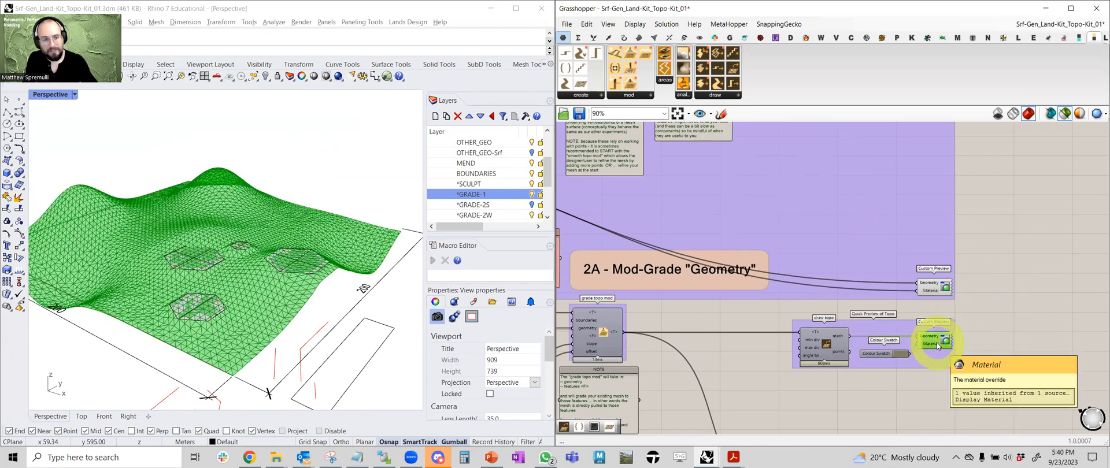
left_click(936, 292)
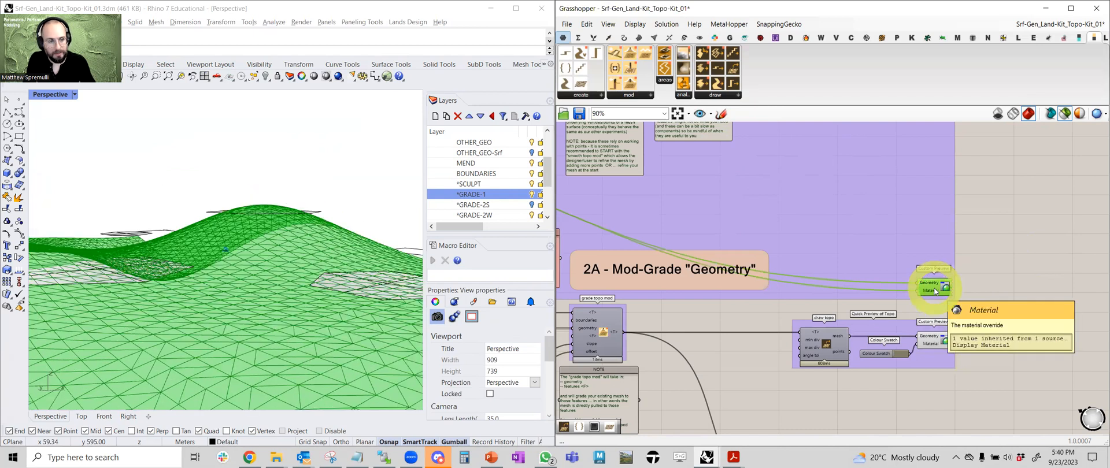
left_click(935, 338)
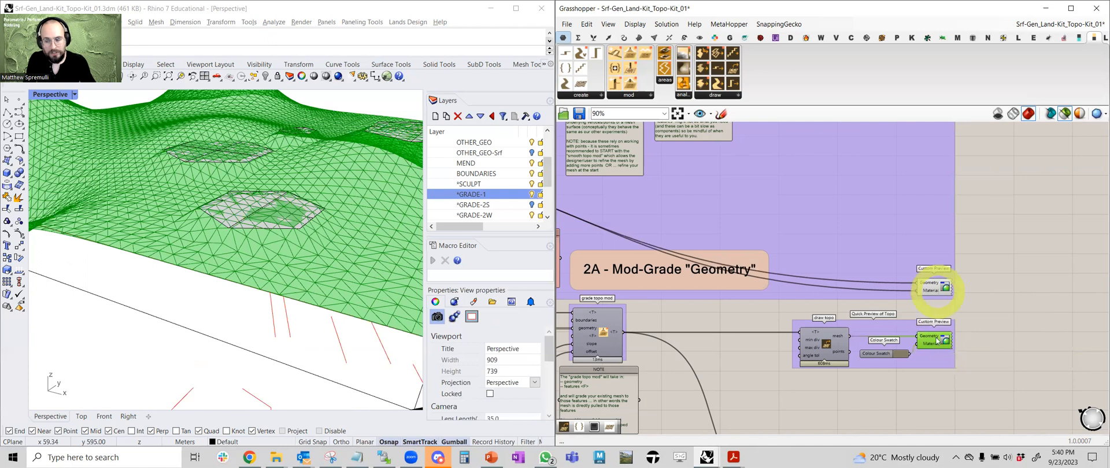
left_click(933, 287)
left_click(932, 340)
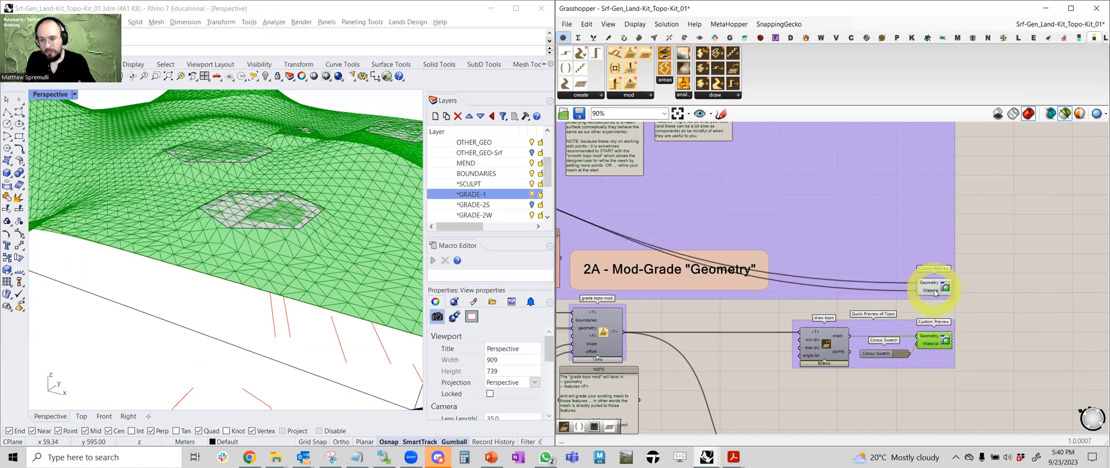
- Raise the hexagonal surface nearest the terrain's far edge and inspect the topo grading up to it
scroll(934, 290, "down", 7)
left_click_drag(935, 290, 753, 252)
scroll(934, 308, "up", 9)
right_click_drag(719, 287, 923, 301)
right_click_drag(359, 167, 323, 205)
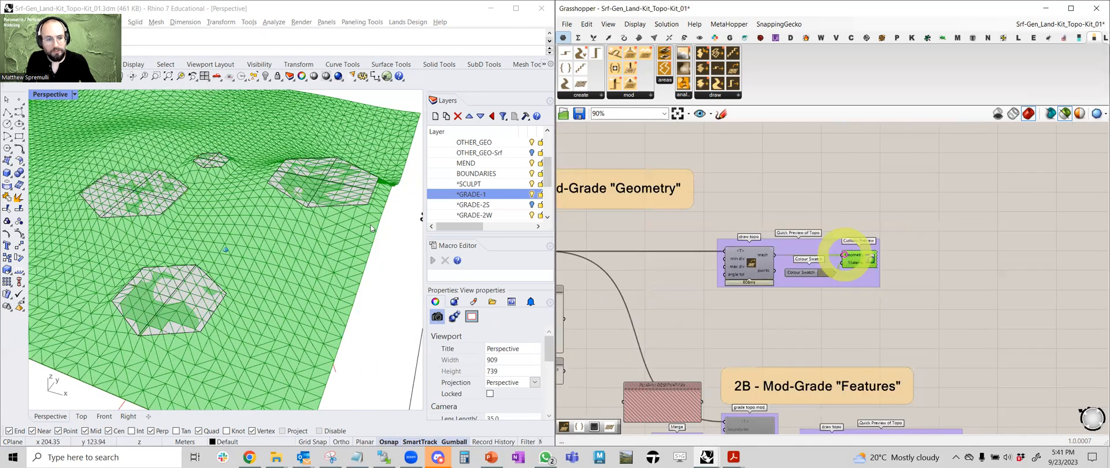
left_click(371, 226)
left_click(308, 212)
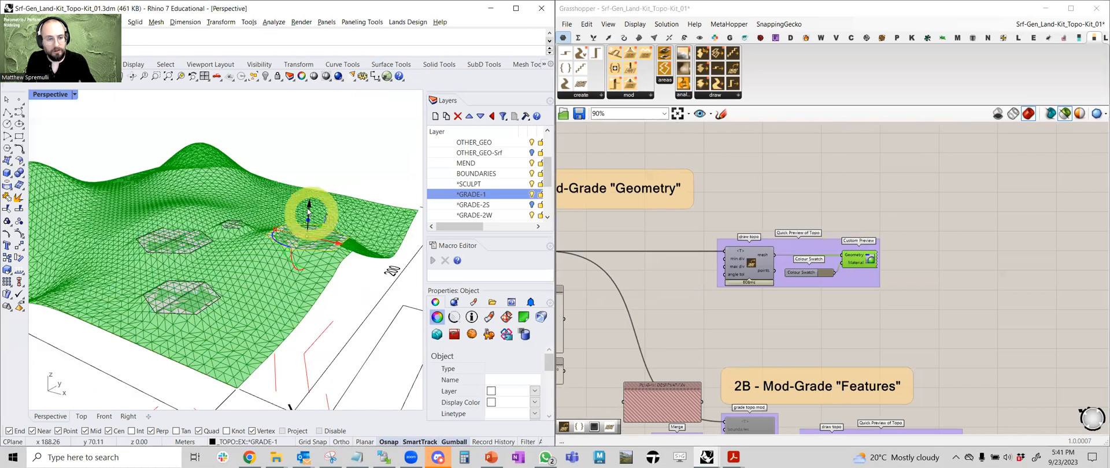
left_click_drag(310, 204, 311, 185)
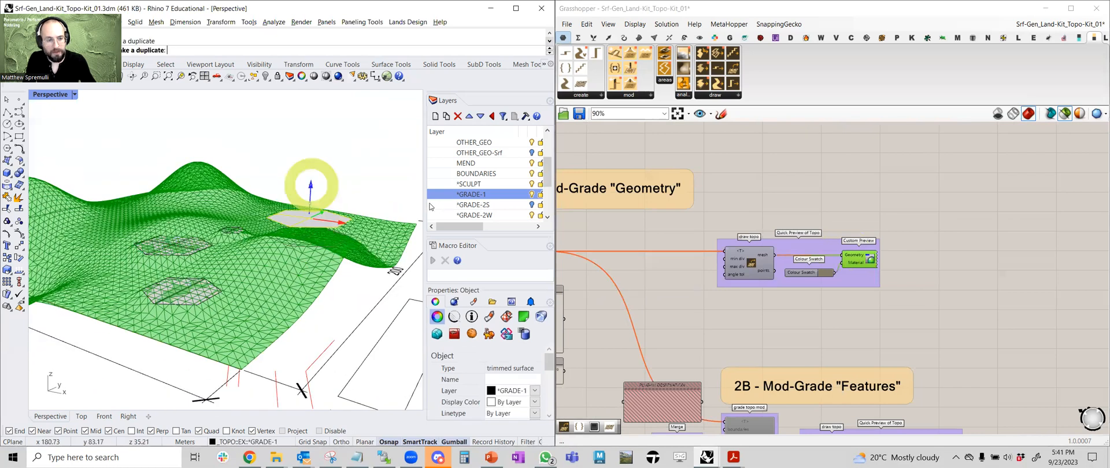
left_click(363, 200)
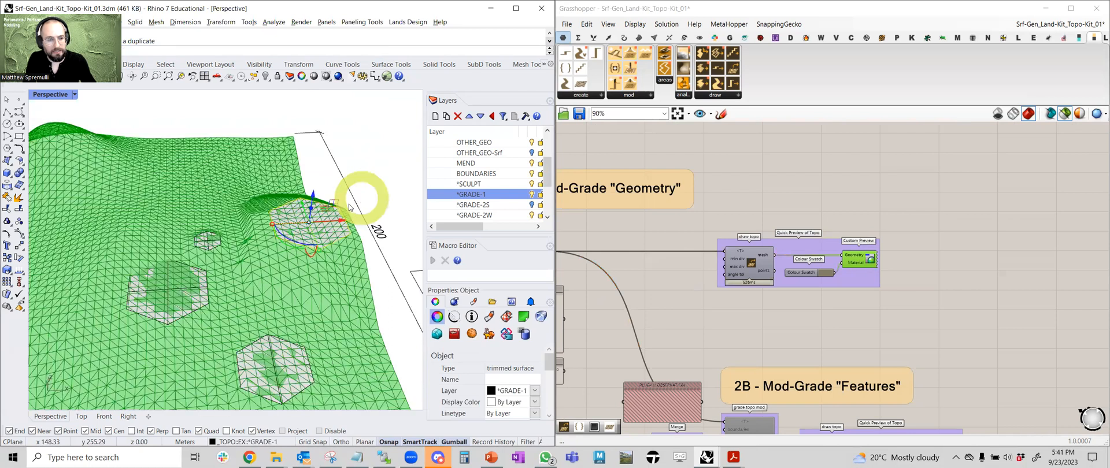
right_click_drag(349, 208, 338, 223)
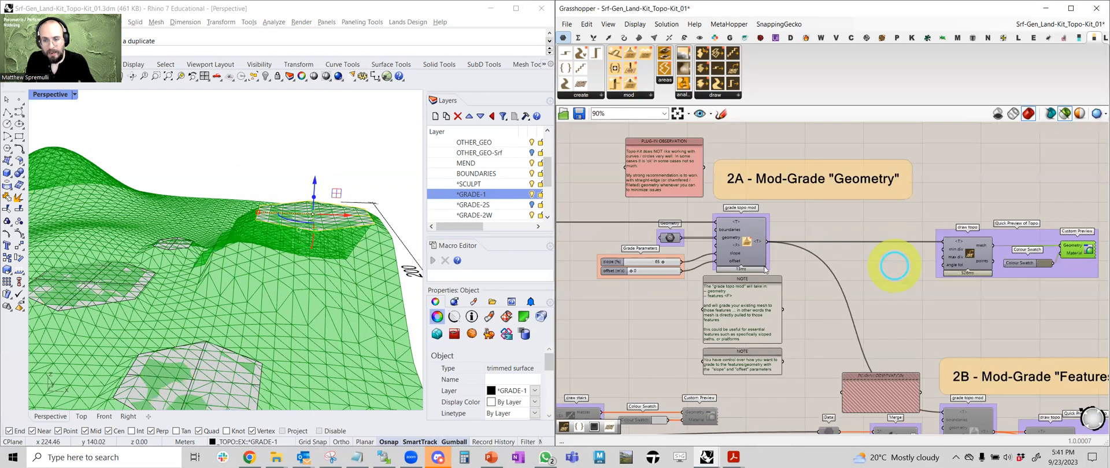
- Set the offset in the 2A Grade Parameters to 7 m and inspect the grading around the hexagonal surfaces
scroll(668, 280, "up", 5)
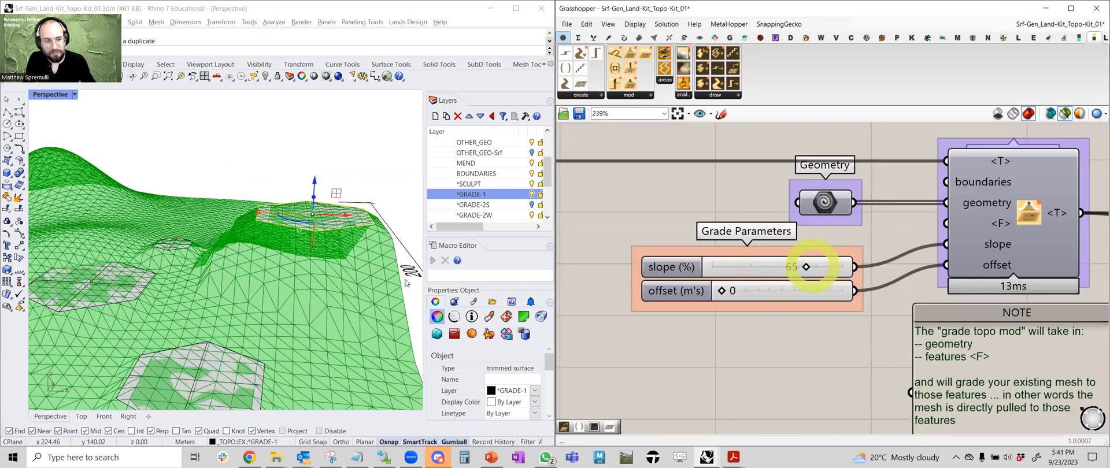
right_click_drag(405, 283, 248, 218)
right_click_drag(171, 270, 185, 269)
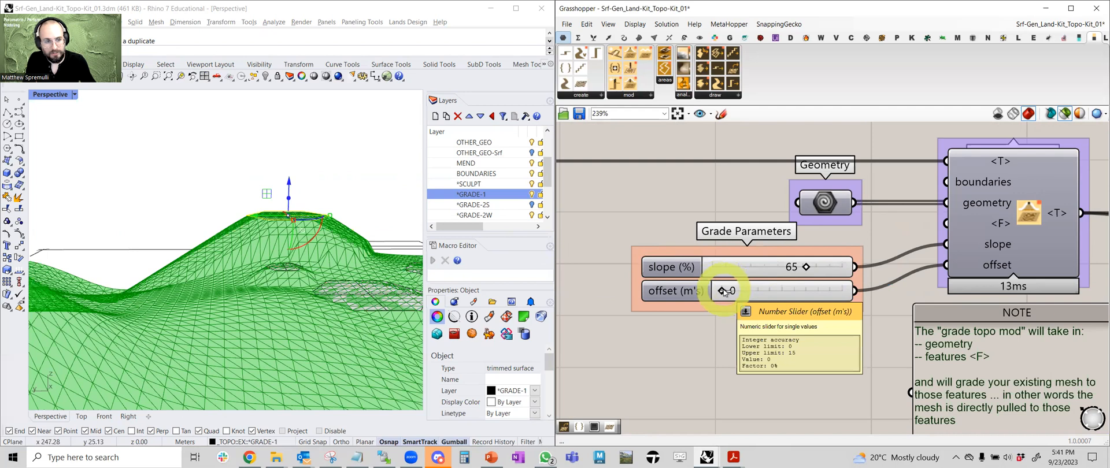
left_click_drag(740, 292, 780, 294)
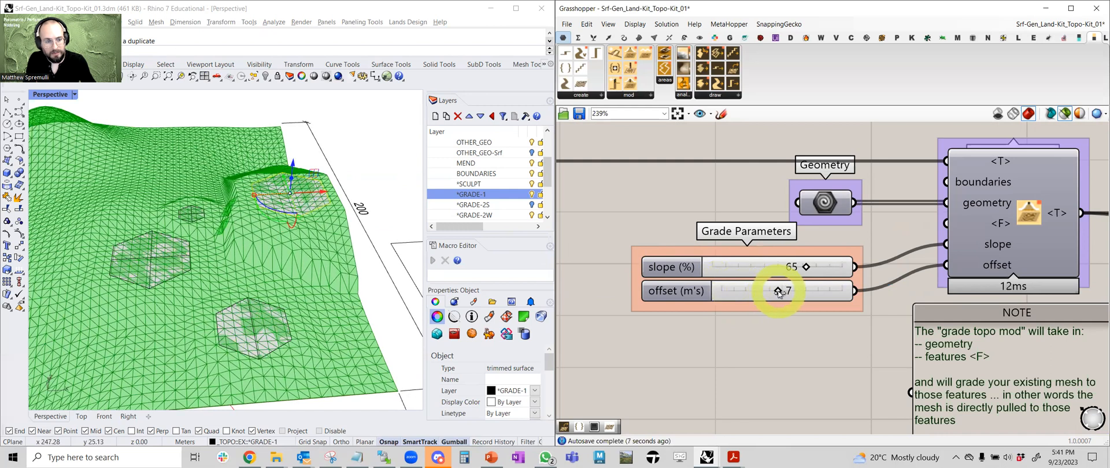
scroll(361, 237, "up", 5)
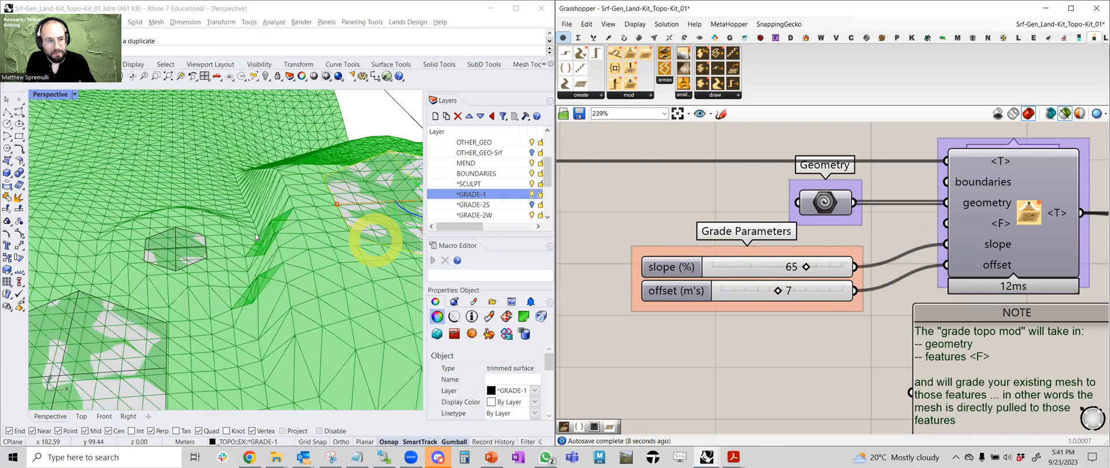
right_click_drag(226, 263, 282, 192)
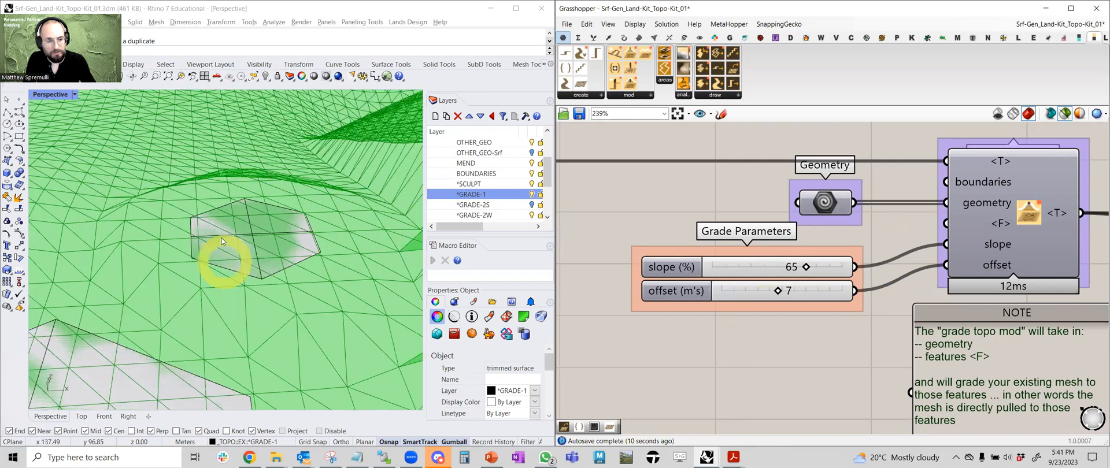
right_click_drag(222, 241, 222, 185)
right_click_drag(241, 252, 220, 284)
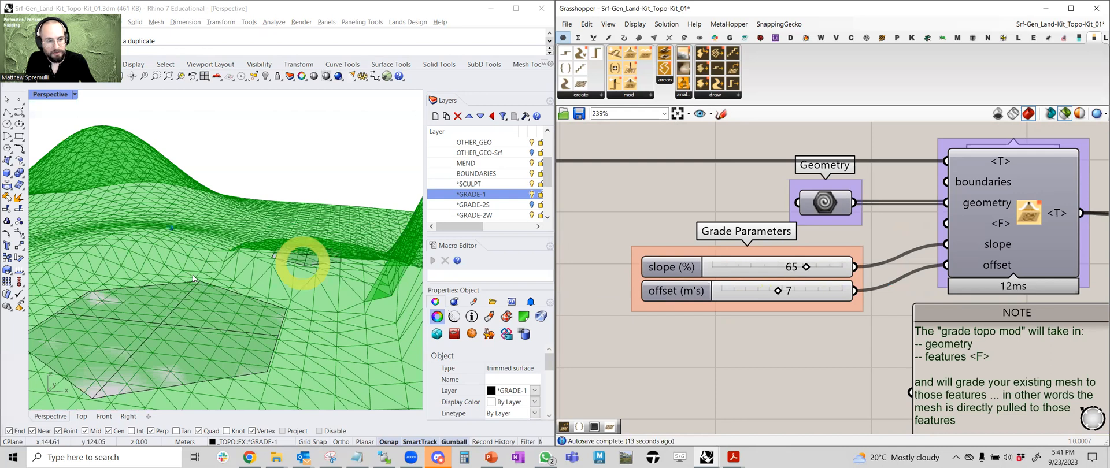
- Lower the hexagonal surface near the terrain's front corner and bring the raised hexagon at the far edge back down
left_click_drag(168, 251, 168, 232)
scroll(317, 311, "down", 5)
left_click(317, 311)
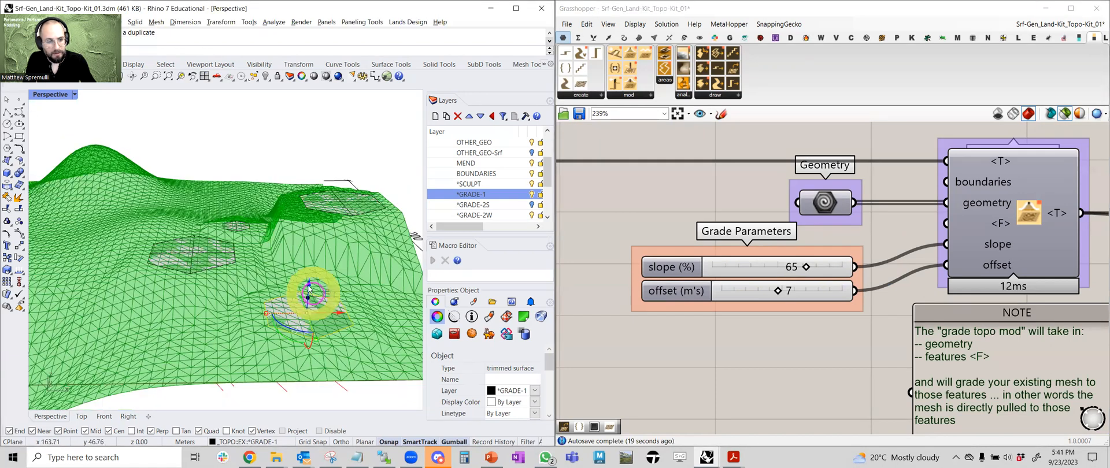
left_click_drag(311, 292, 310, 323)
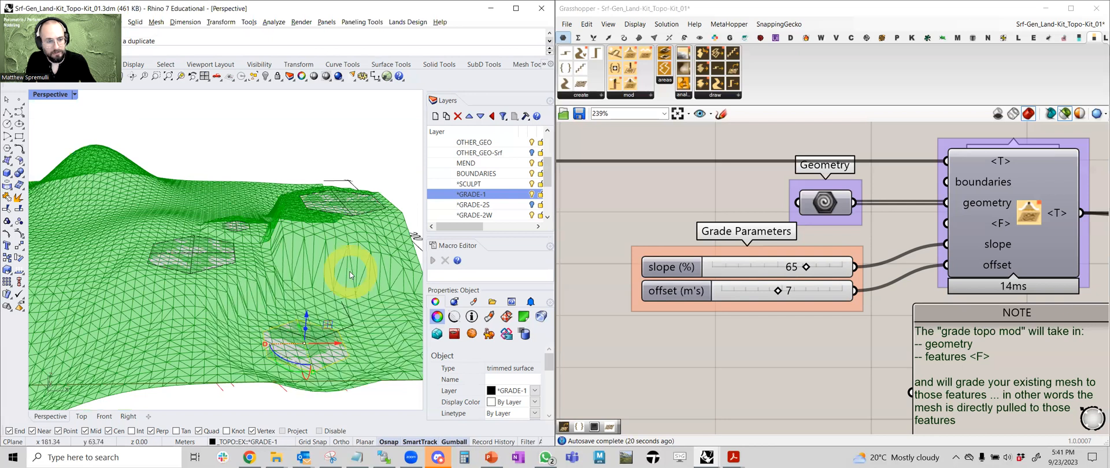
right_click_drag(350, 275, 354, 202)
left_click(359, 194)
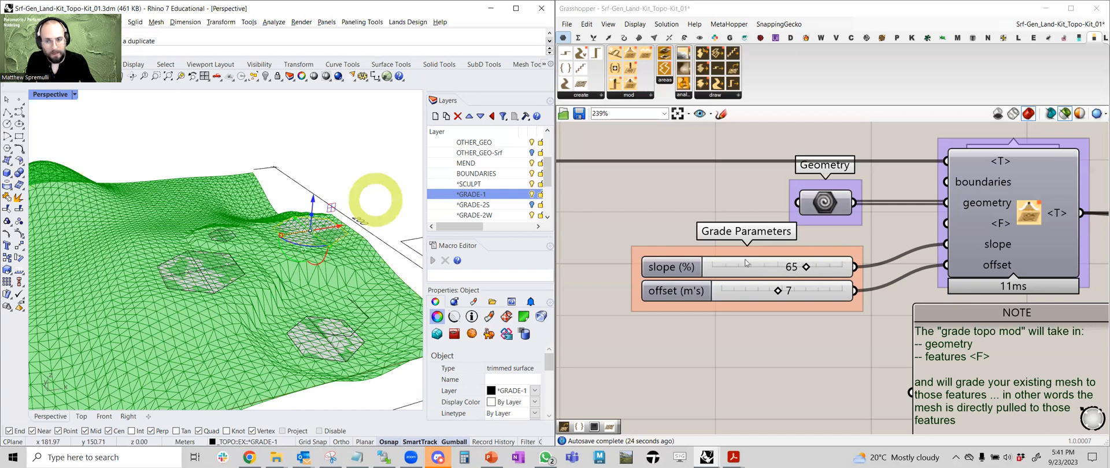
- Set the slope in the 2A Grade Parameters to 20%
scroll(657, 266, "up", 3)
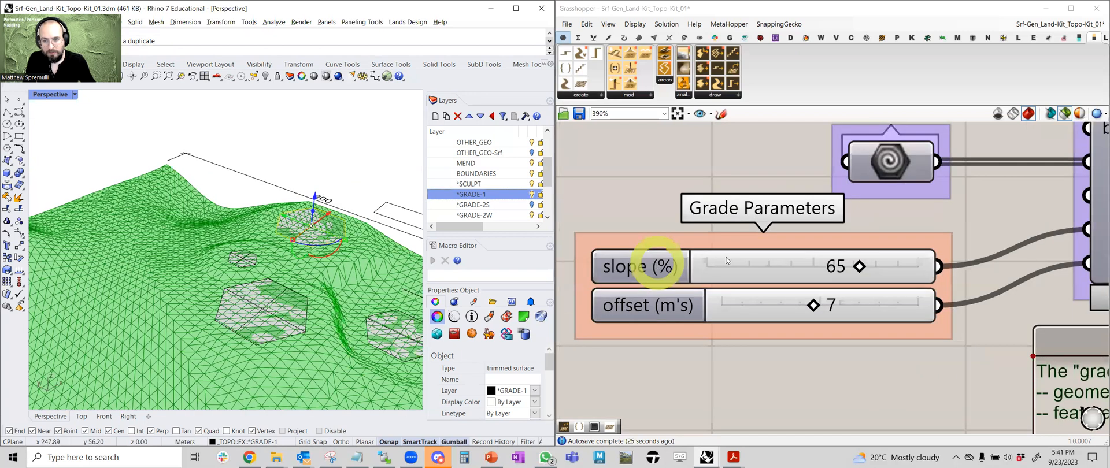
double_click(759, 267)
left_click(758, 330)
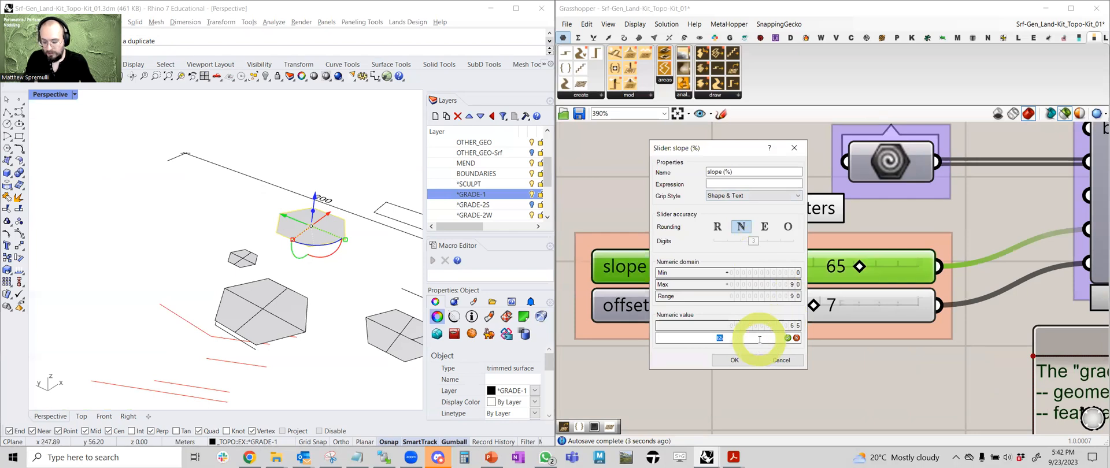
type("20")
left_click(734, 360)
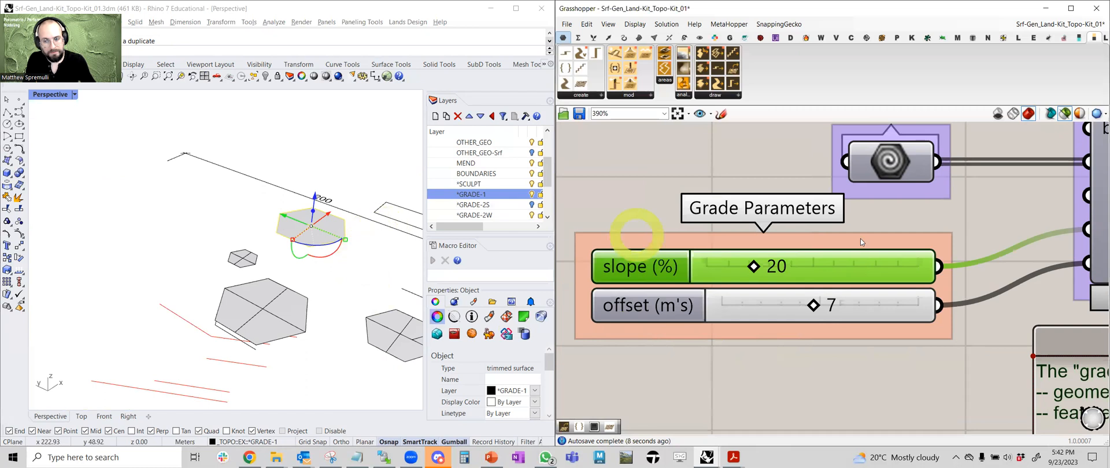
- Highlight the Custom Preview at 2A and inspect the regraded terrain in the viewport
scroll(862, 242, "down", 8)
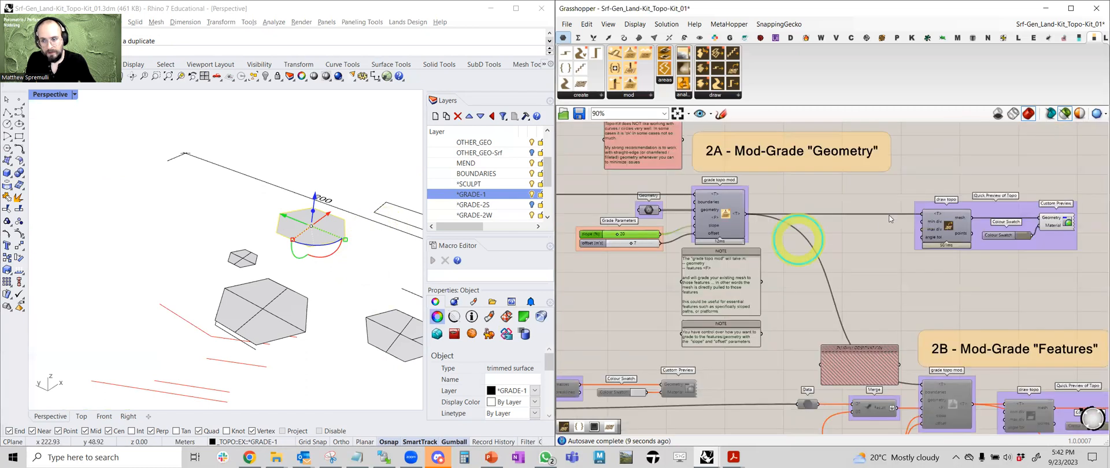
right_click_drag(1054, 224, 888, 214)
scroll(888, 214, "up", 1)
left_click(887, 214)
right_click_drag(422, 197, 419, 202)
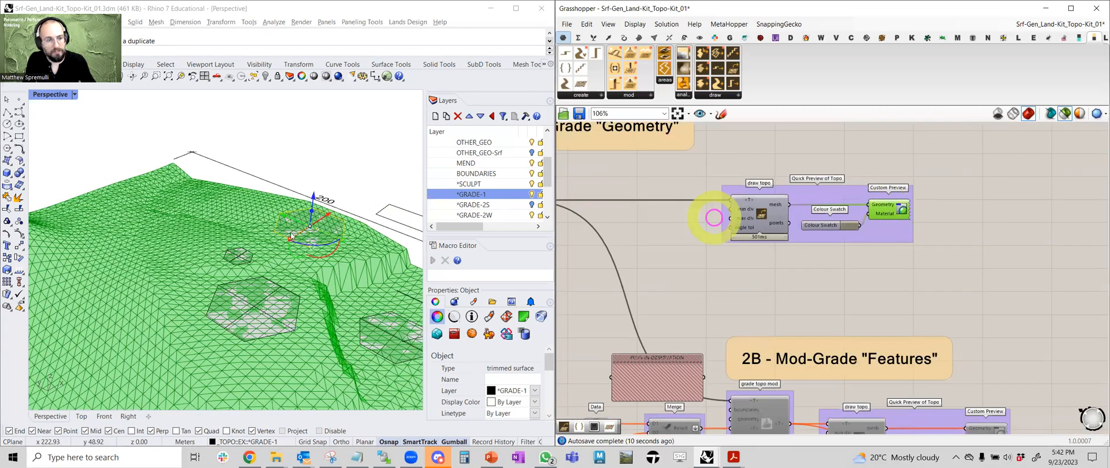
- Raise the hexagonal surface near the terrain's front corner
right_click_drag(291, 236, 249, 214)
right_click_drag(331, 239, 278, 273)
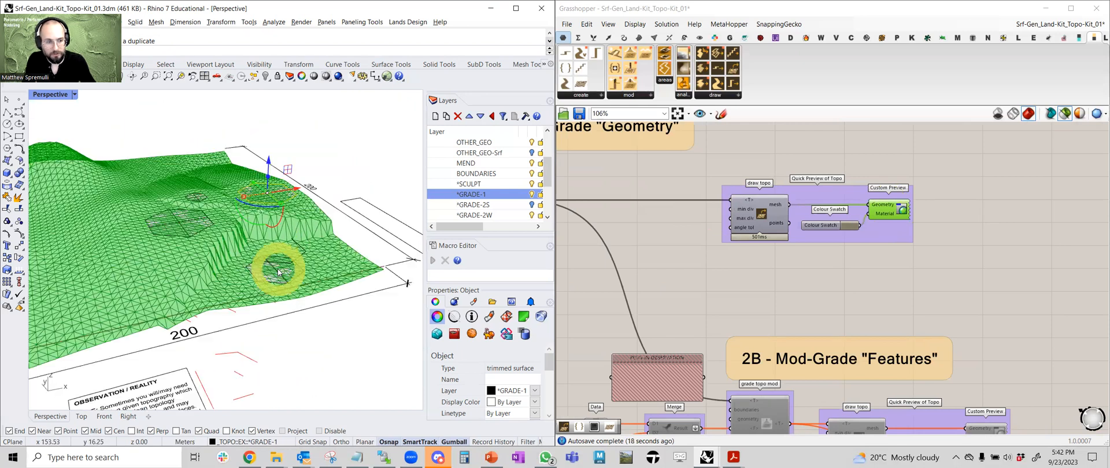
right_click_drag(278, 244, 280, 233)
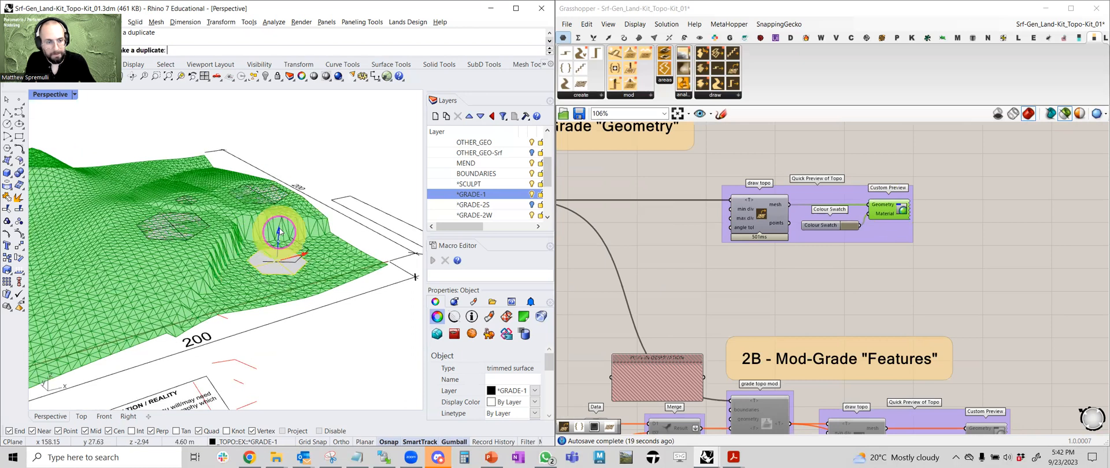
left_click_drag(280, 232, 284, 216)
right_click_drag(284, 212, 294, 284)
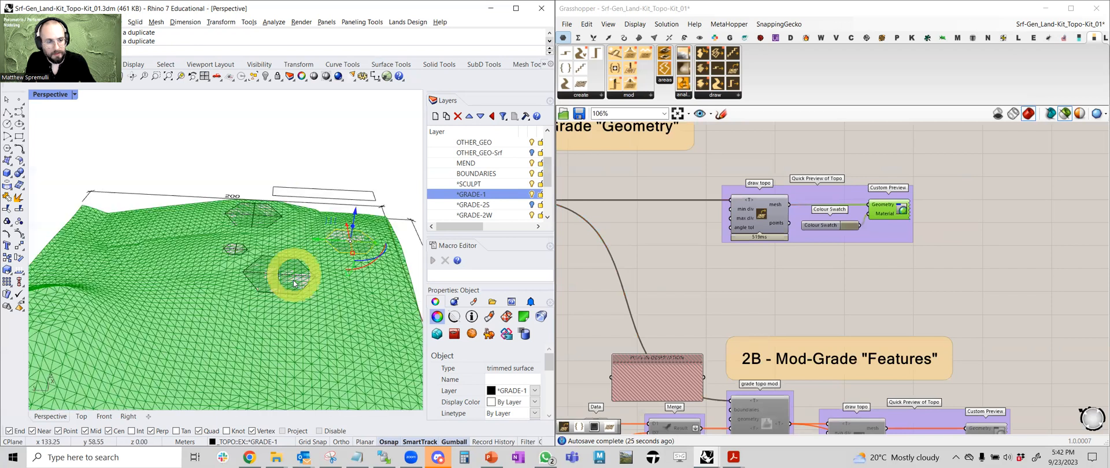
- Examine the regraded terrain around the hexagonal surfaces and the grade topo mod setup at 2A
left_click(341, 236)
right_click_drag(340, 235, 334, 249)
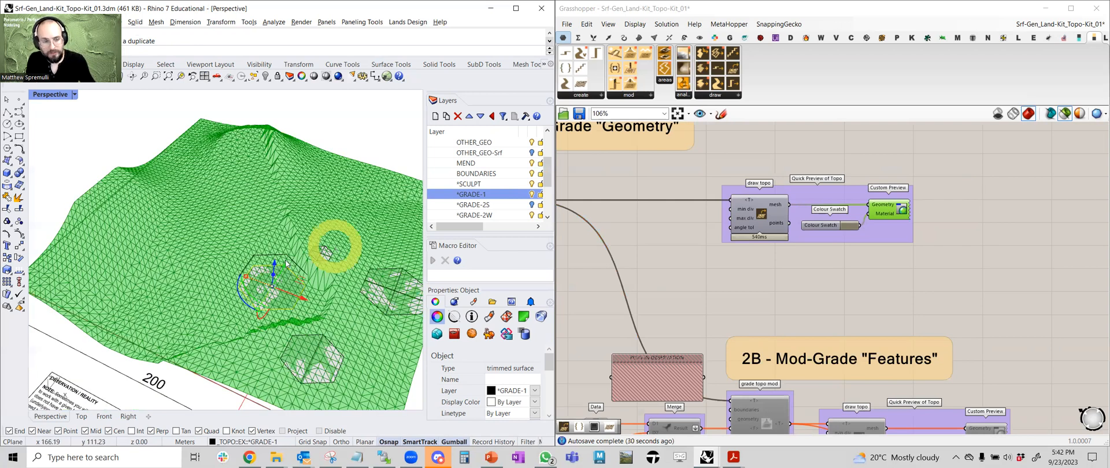
right_click_drag(281, 276, 282, 266)
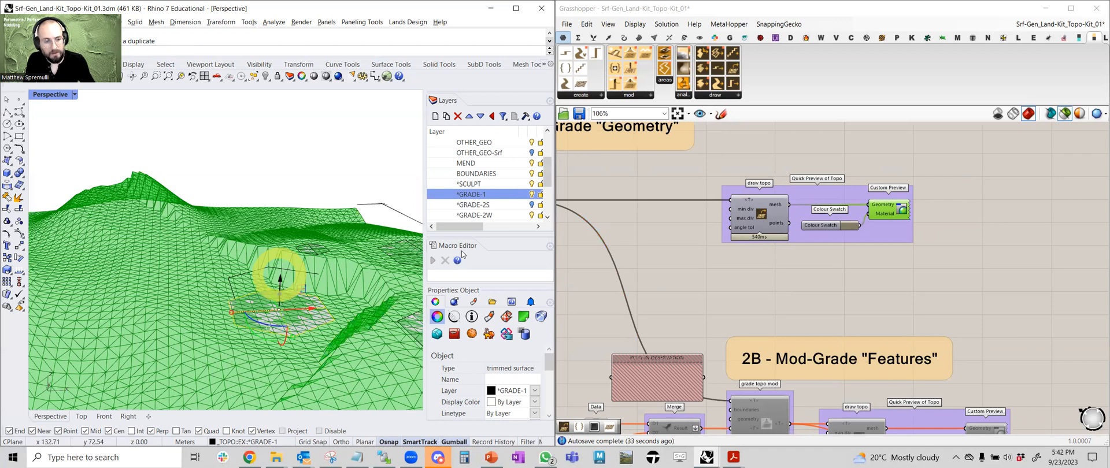
scroll(699, 236, "down", 2)
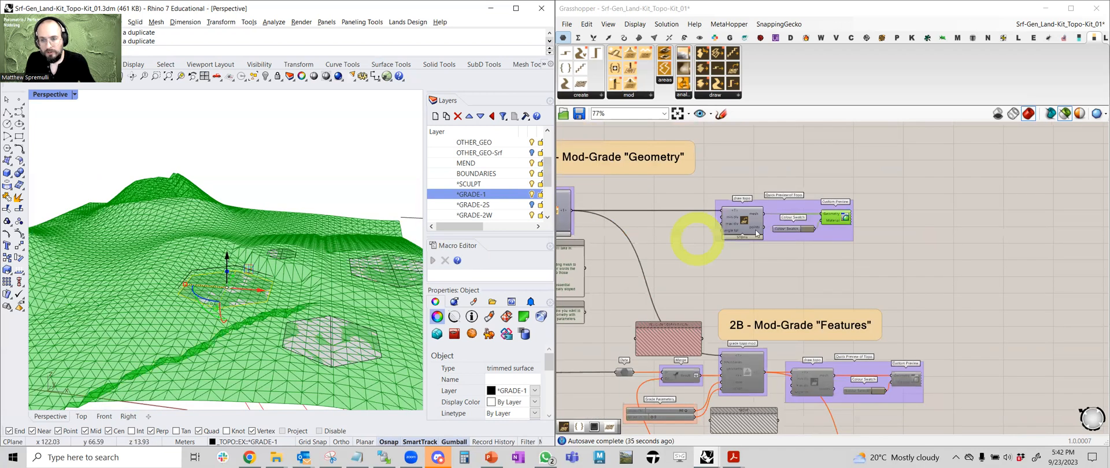
scroll(583, 220, "up", 2)
right_click_drag(583, 220, 757, 238)
right_click_drag(379, 291, 282, 261)
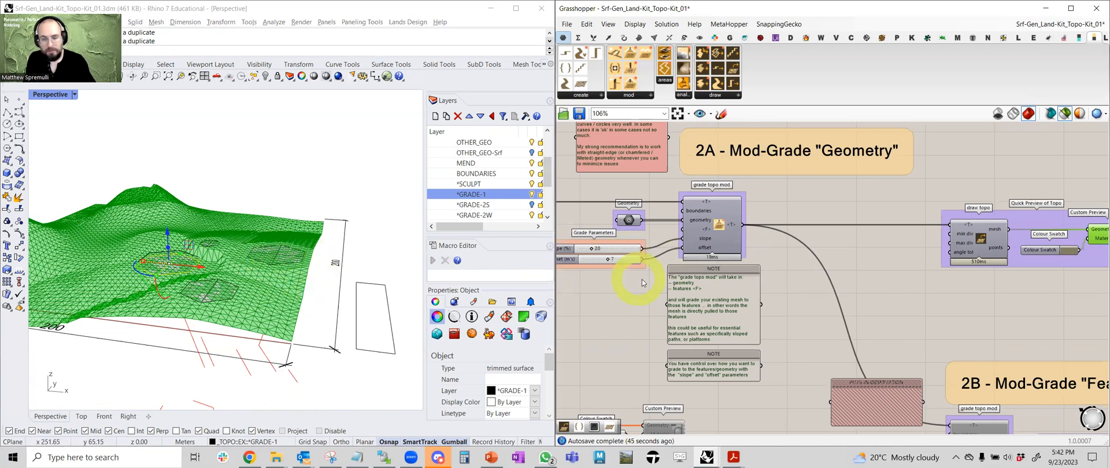
right_click_drag(872, 272, 799, 285)
scroll(782, 286, "down", 2)
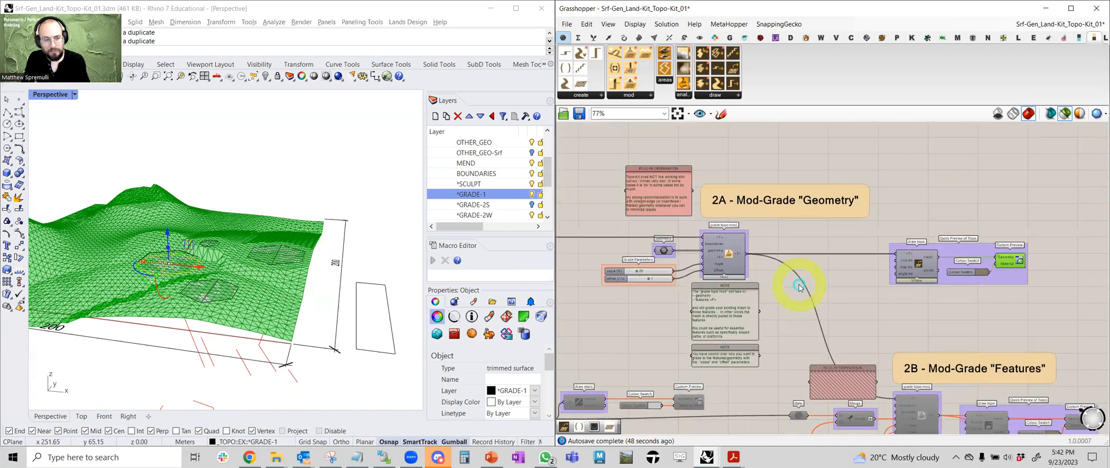
- Undo the last slope change and the recent hexagon moves, and turn the *GRADE-1 layer back on
key("ctrl+z")
left_click(297, 184)
key("ctrl+z")
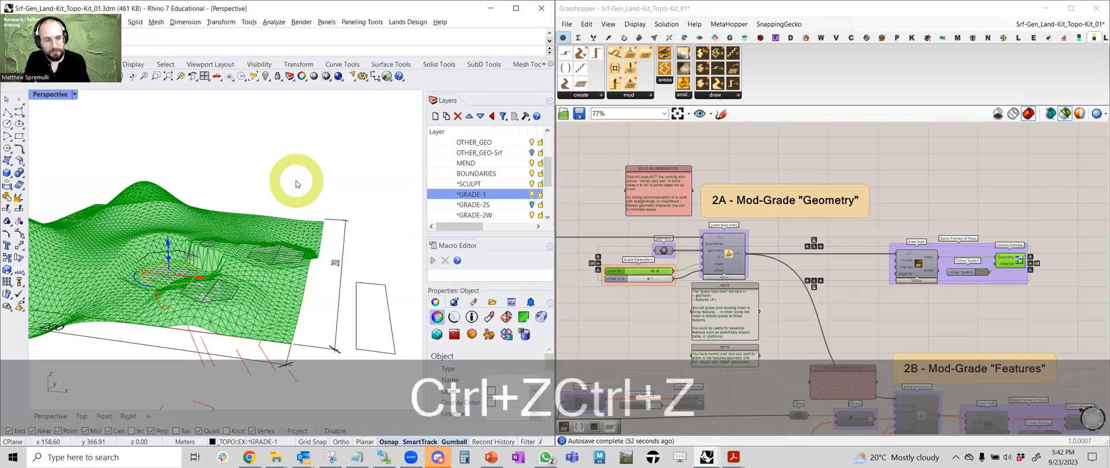
key("ctrl+z")
key("ctrl+z")
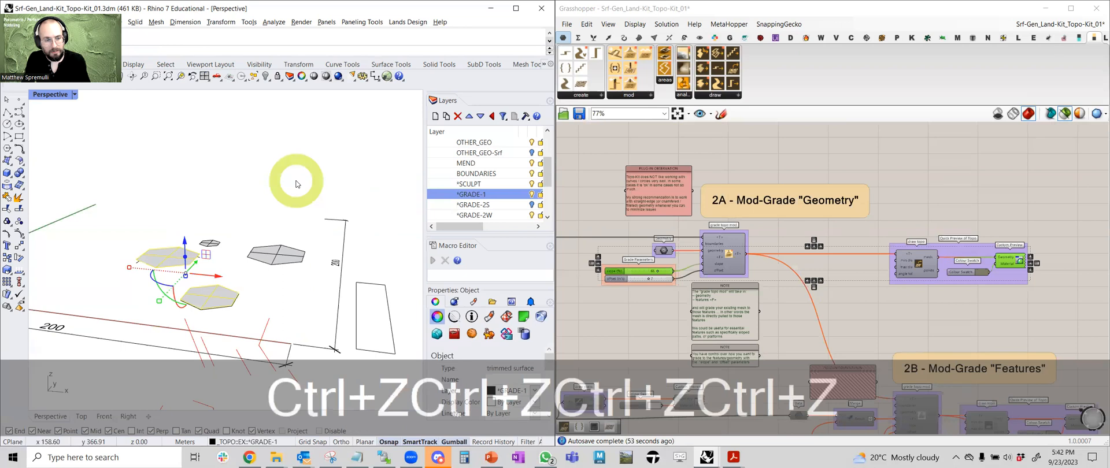
key("ctrl+z")
key("ctrl+z")
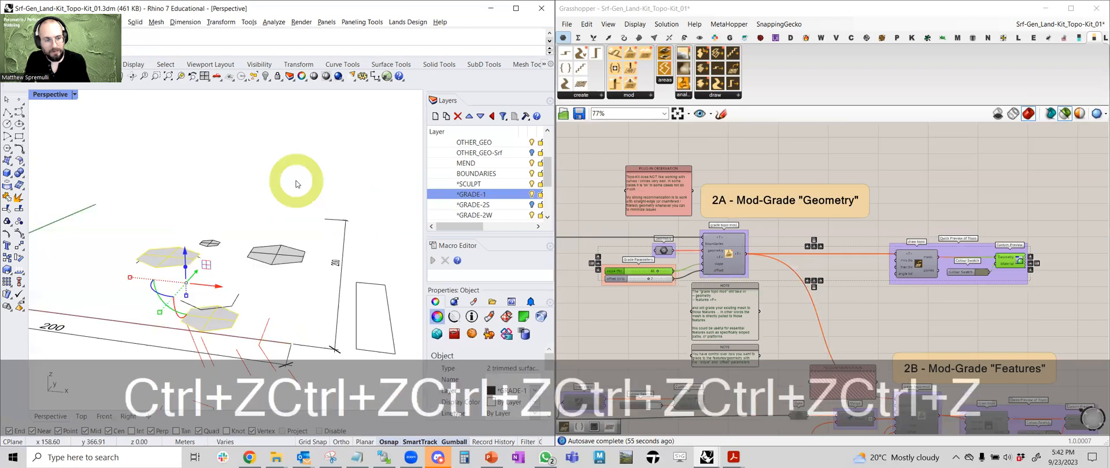
key("ctrl+z")
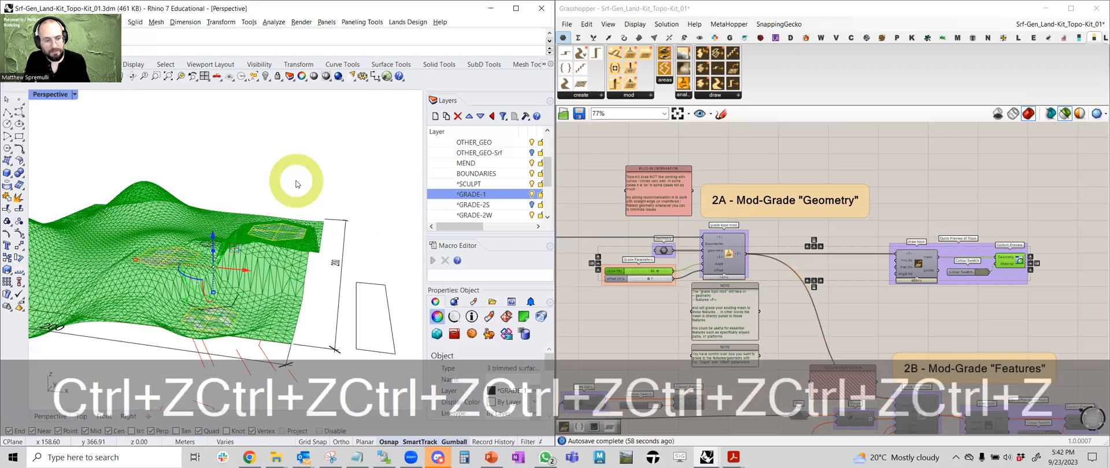
key("ctrl+z")
key("ctrl+z")
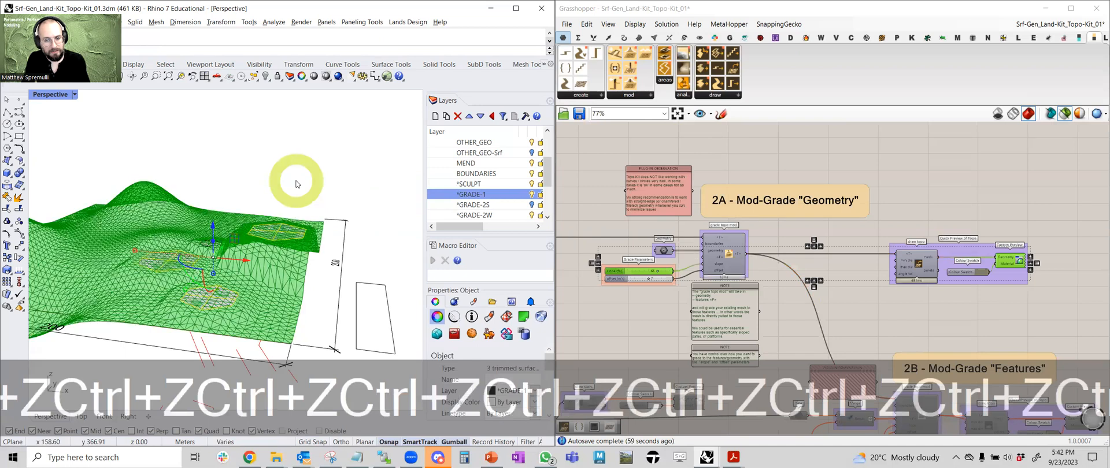
key("ctrl+z")
key("ctrl+z")
key("ctrl+z")
key("ctrl+z")
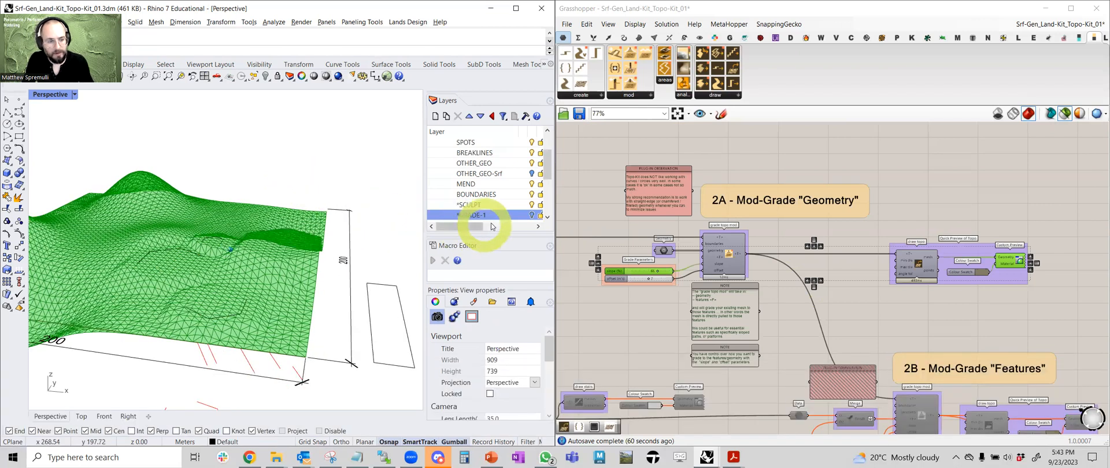
left_click(531, 216)
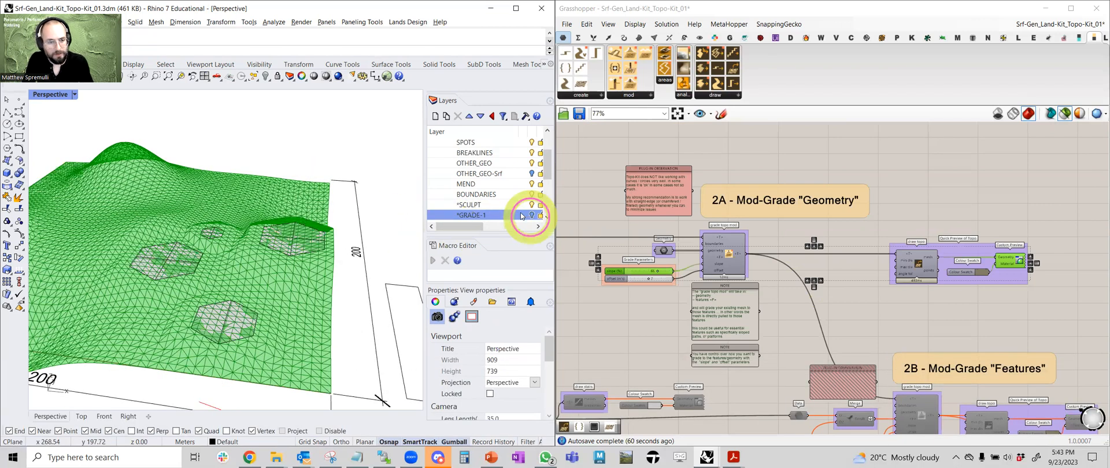
- Set the offset in the 2A Grade Parameters to 0 m and inspect the terrain around the hexagonal surfaces
scroll(661, 270, "up", 5)
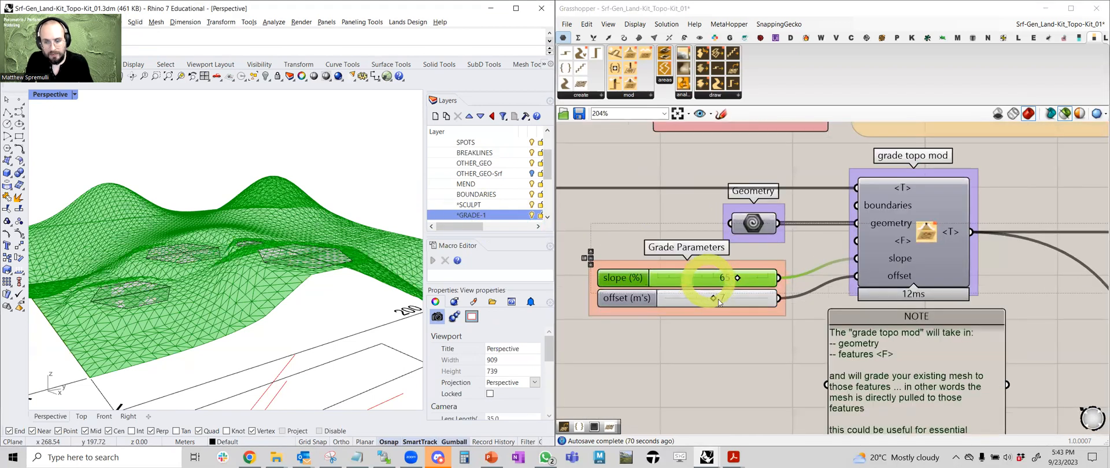
scroll(654, 302, "up", 1)
left_click_drag(638, 301, 637, 301)
right_click_drag(214, 250, 224, 250)
mouse_move(388, 252)
right_mouse_down()
mouse_move(343, 243)
mouse_move(407, 253)
right_mouse_up()
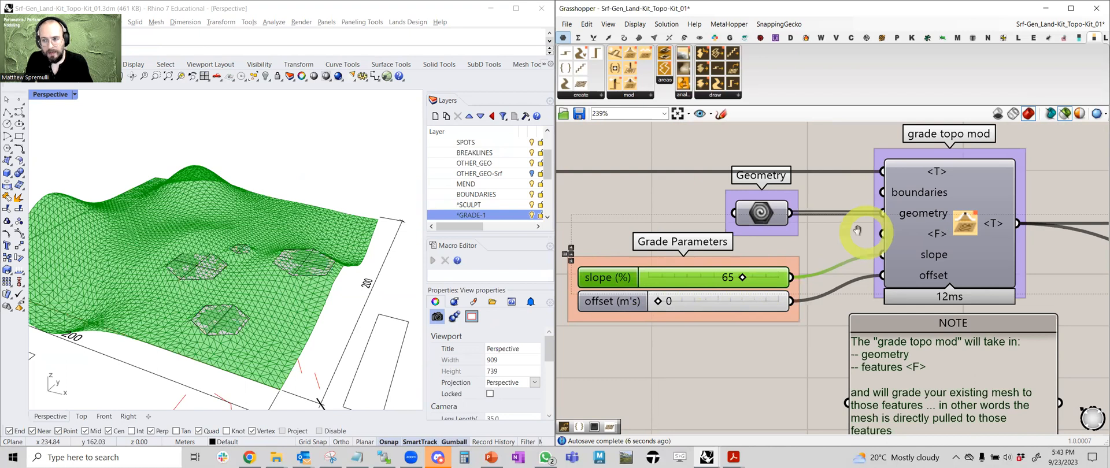
- Enable all components of the 2B - Mod-Grade "Features" section
scroll(855, 231, "down", 5)
right_click_drag(856, 230, 686, 224)
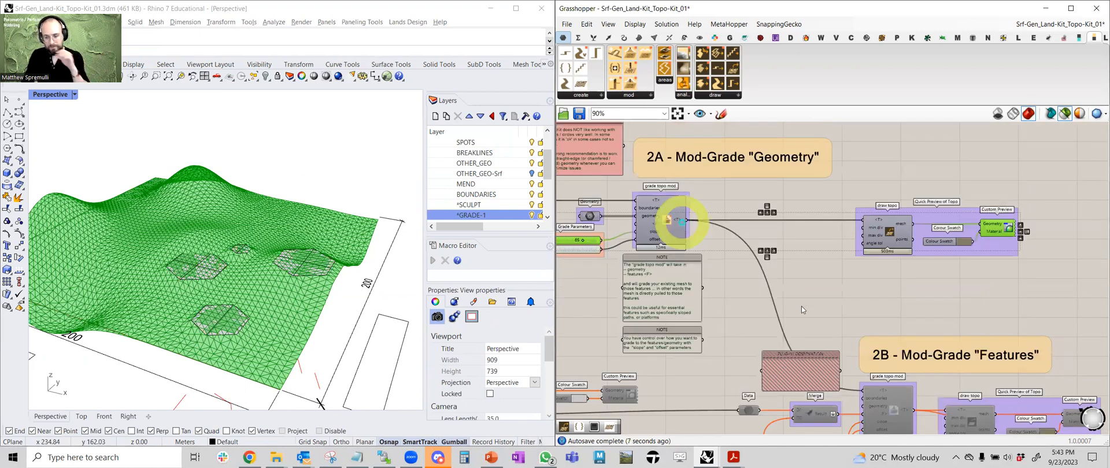
right_click_drag(809, 312, 758, 214)
scroll(830, 239, "down", 1)
right_click_drag(831, 240, 786, 215)
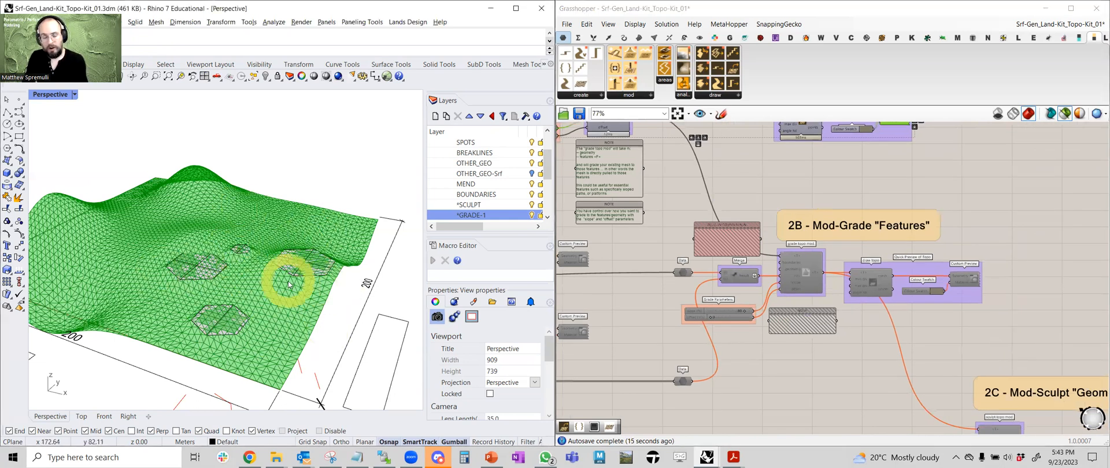
right_click_drag(830, 342, 797, 322)
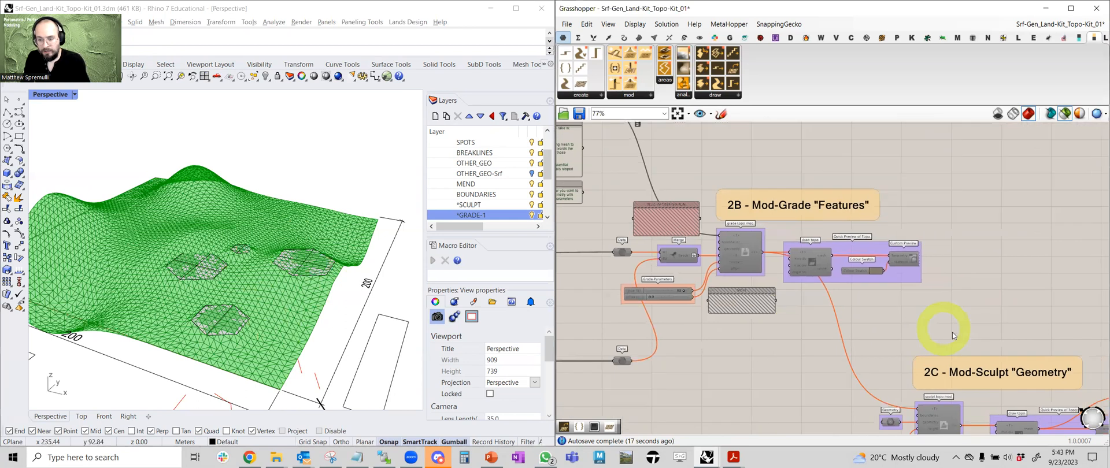
left_click_drag(944, 341, 595, 213)
middle_click(747, 230)
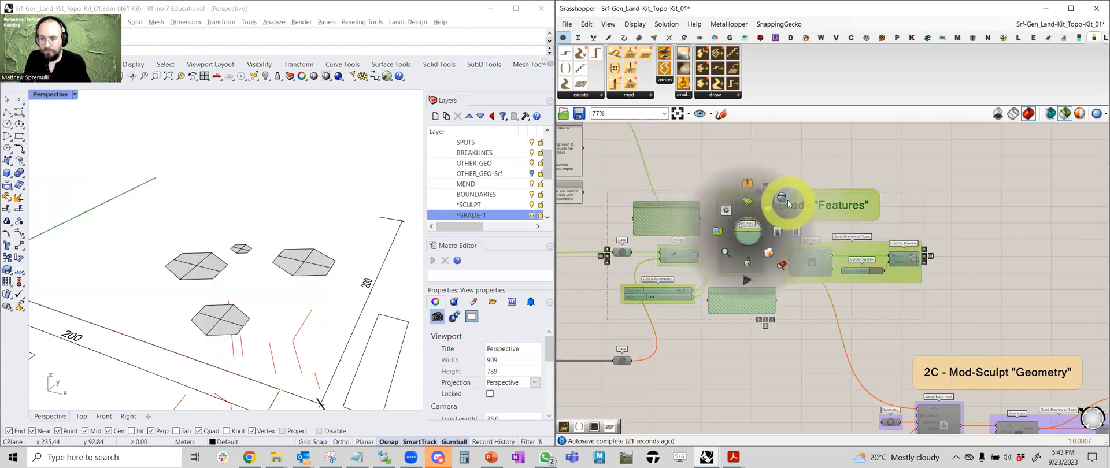
left_click(717, 369)
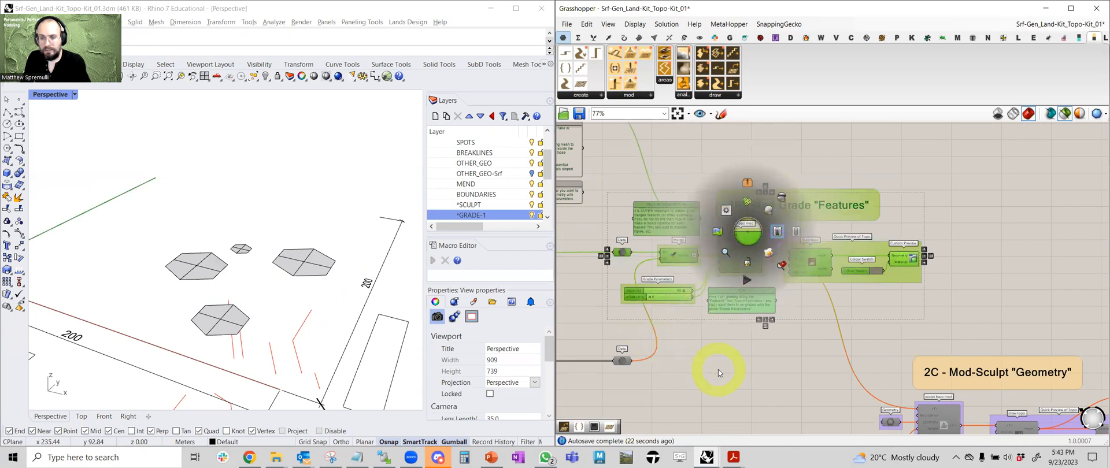
- Enable the disabled stair and wall components that feed the 2B - Mod-Grade "Features" section
right_click_drag(685, 349, 969, 325)
scroll(951, 381, "down", 5)
left_click_drag(953, 390, 797, 263)
middle_click(843, 282)
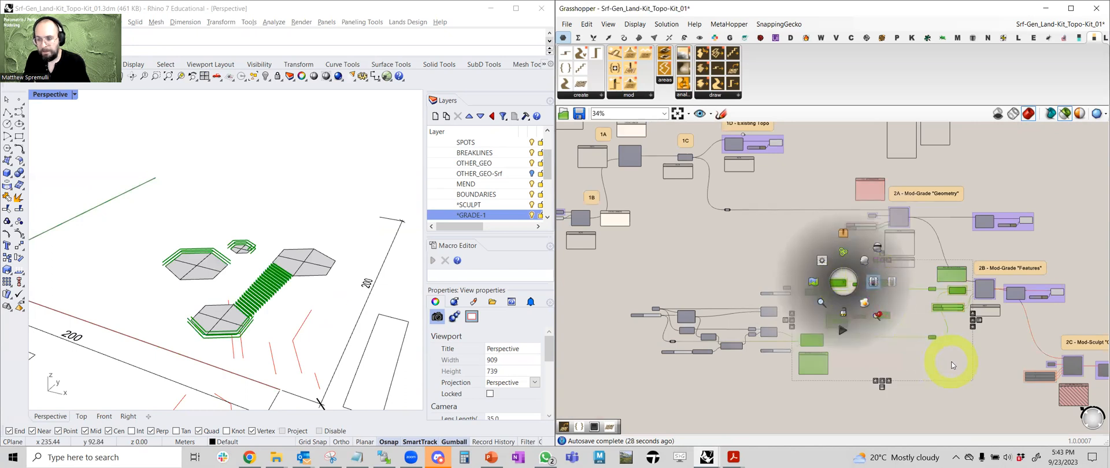
left_click(713, 241)
scroll(888, 269, "up", 3)
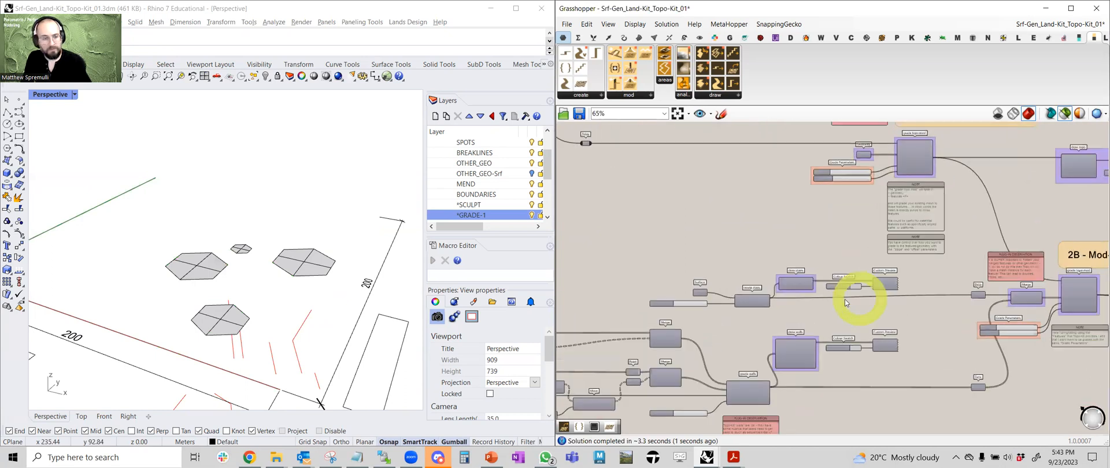
right_click_drag(915, 318, 792, 286)
scroll(822, 255, "down", 1)
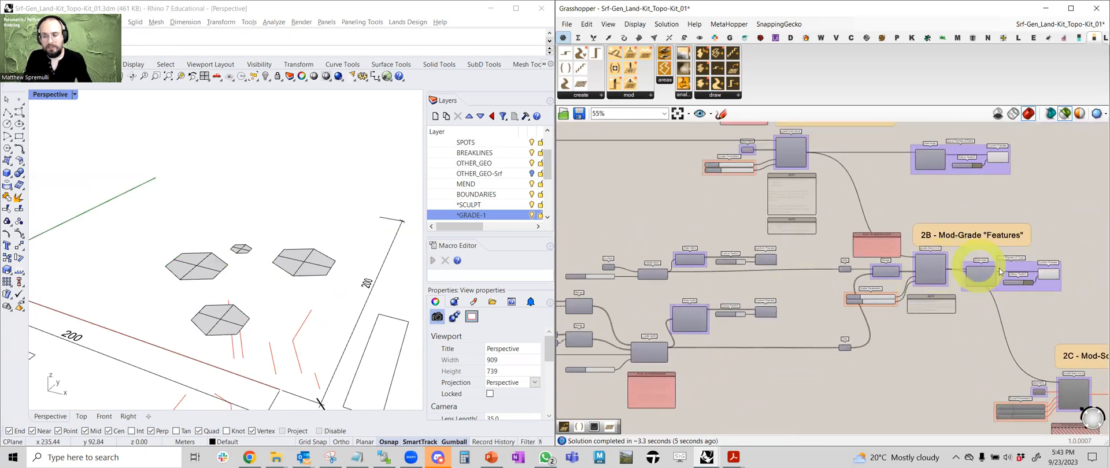
- Review the available Topo Kit create components and turn on the *GRADE-2S layer
left_click(581, 95)
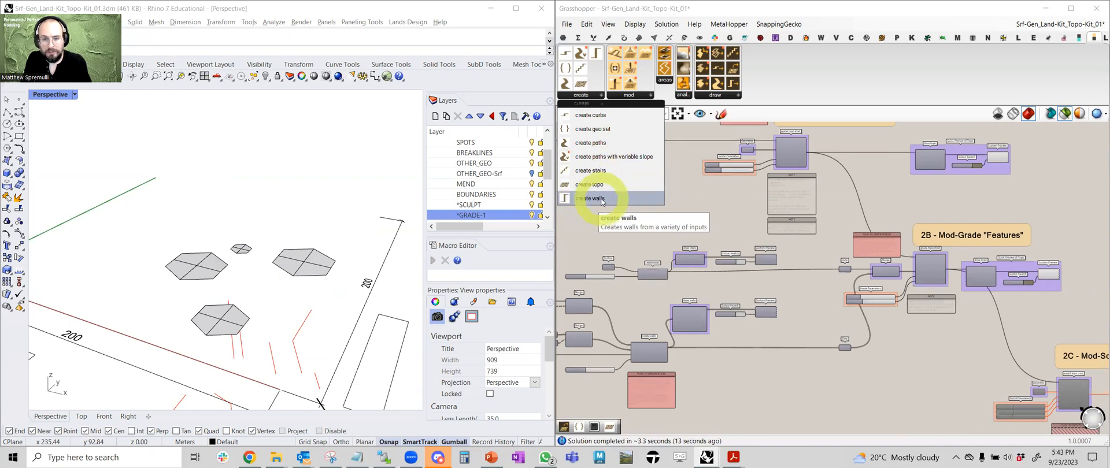
mouse_move(688, 227)
right_mouse_down()
mouse_move(786, 214)
mouse_move(923, 231)
mouse_move(882, 228)
right_mouse_up()
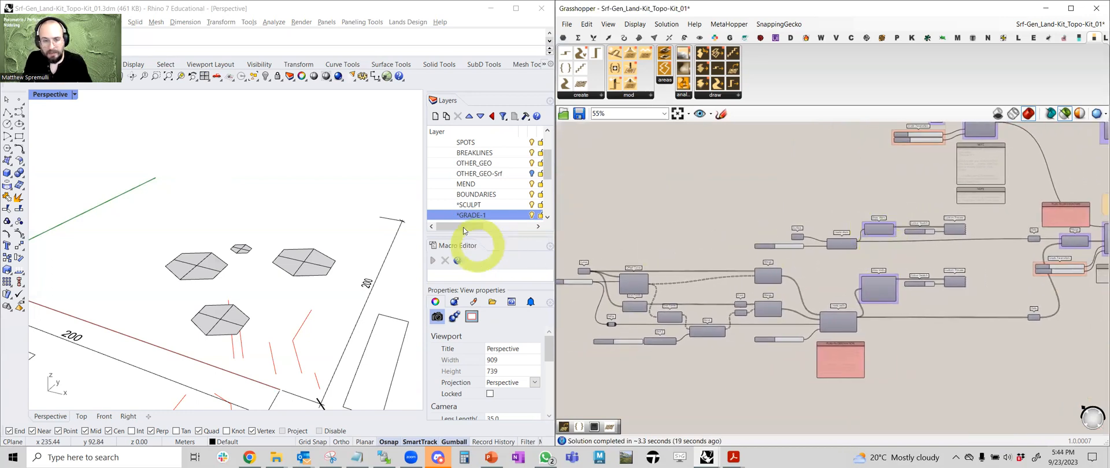
scroll(492, 208, "down", 2)
left_click(531, 164)
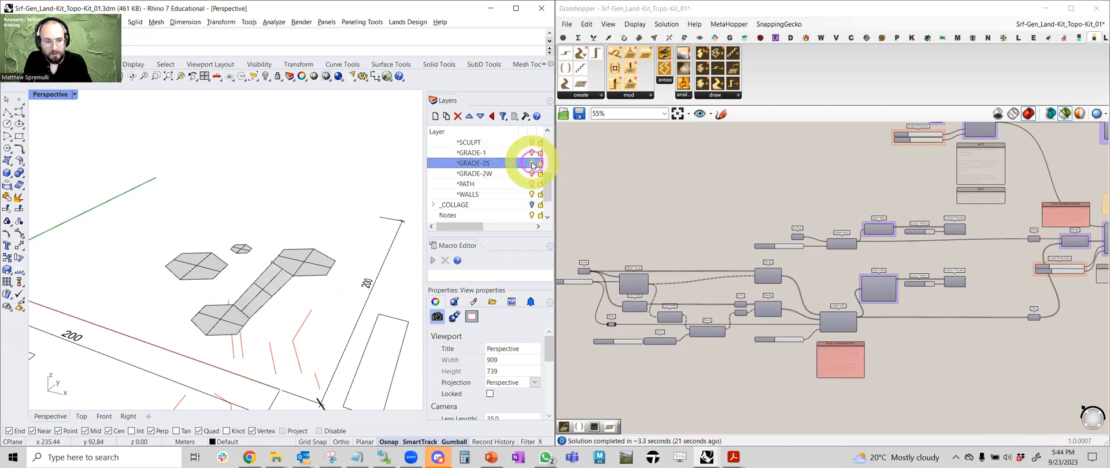
- Highlight the create stairs component and inspect its stairs on the ramp surface between the two hexagons
scroll(670, 273, "up", 5)
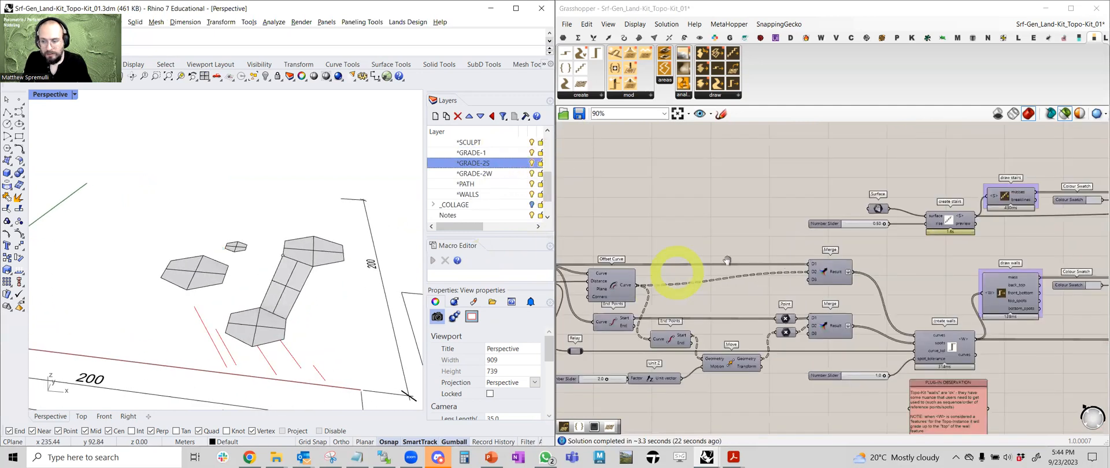
right_click_drag(813, 337, 797, 255)
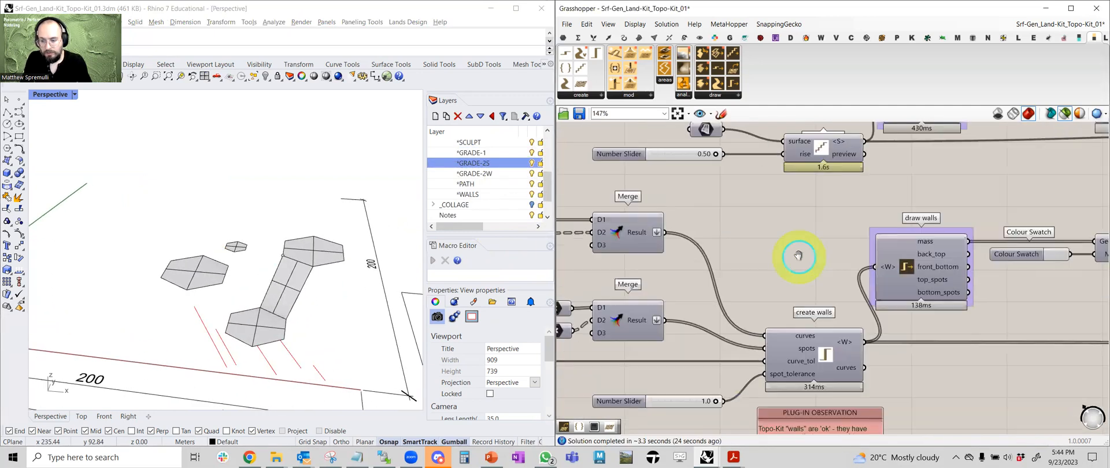
mouse_move(802, 285)
right_mouse_down()
mouse_move(790, 272)
mouse_move(772, 322)
mouse_move(774, 380)
right_mouse_up()
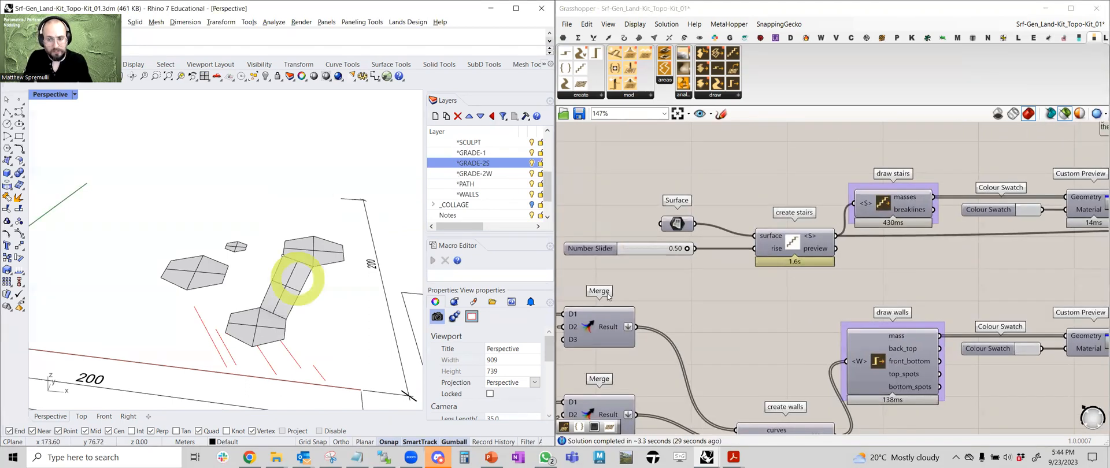
right_click_drag(794, 242, 786, 286)
left_click(785, 286)
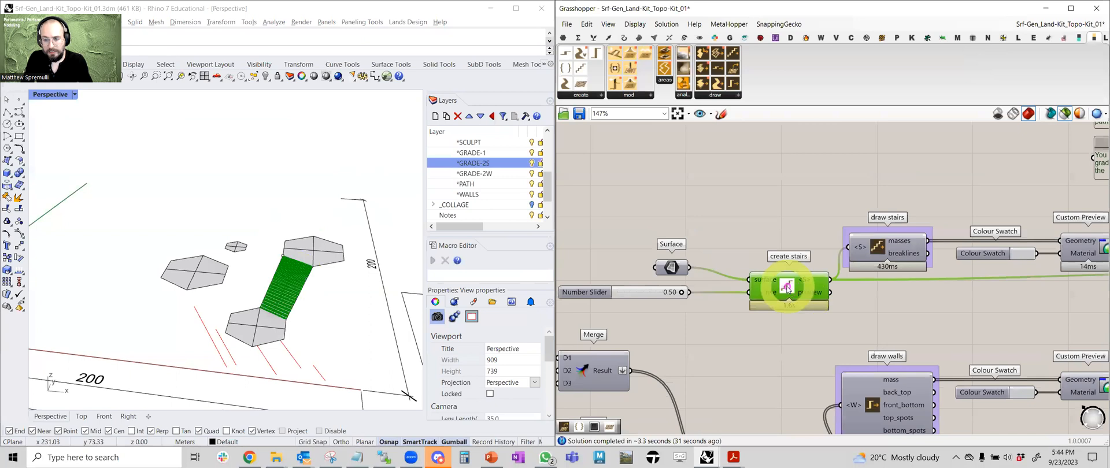
scroll(785, 286, "up", 3)
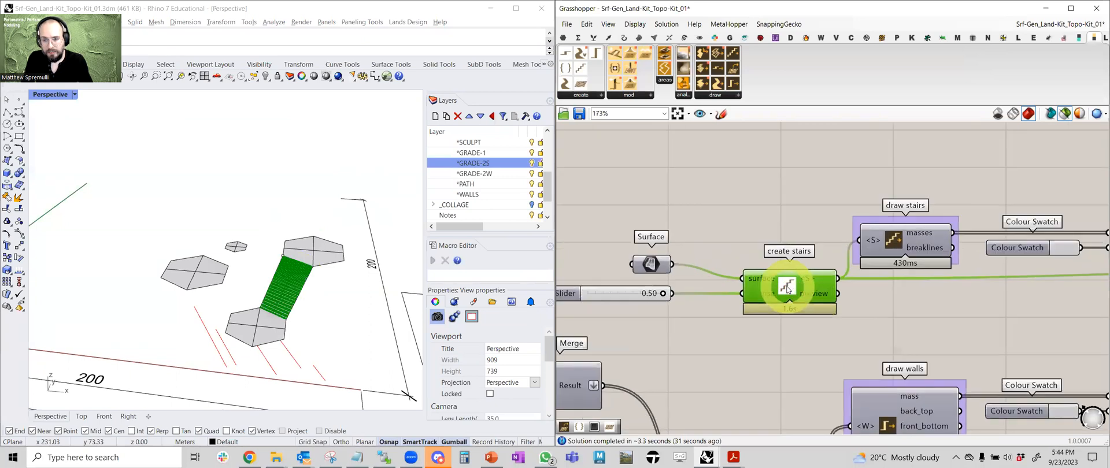
- Add a new create stairs component and place it above the existing one
left_click(580, 96)
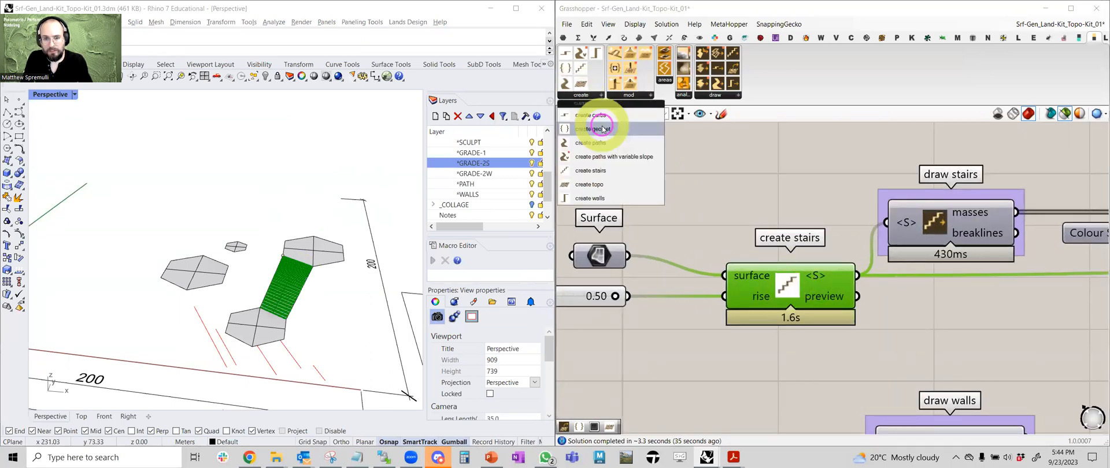
left_click(602, 172)
left_click(785, 183)
right_click_drag(784, 184, 786, 245)
left_click_drag(778, 245, 778, 215)
right_click_drag(683, 248, 734, 241)
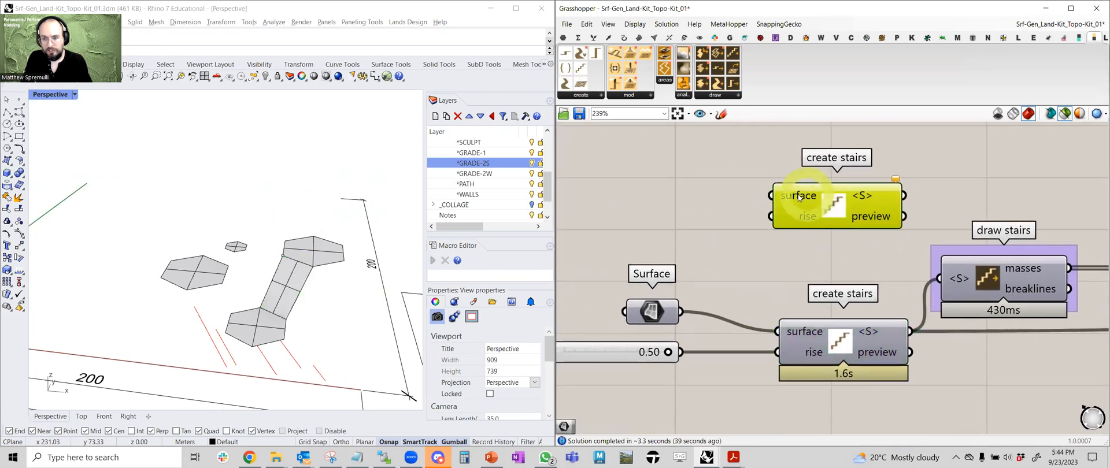
- Select the Surface parameter feeding create stairs and turn off selected-only preview to display the terrain and all other previewed geometry
right_click_drag(745, 332, 831, 294)
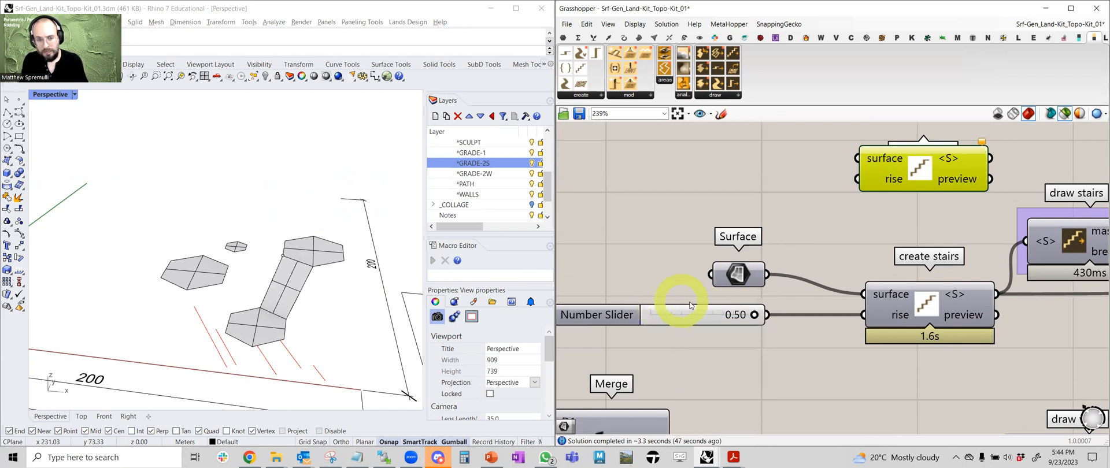
right_click_drag(846, 233, 799, 239)
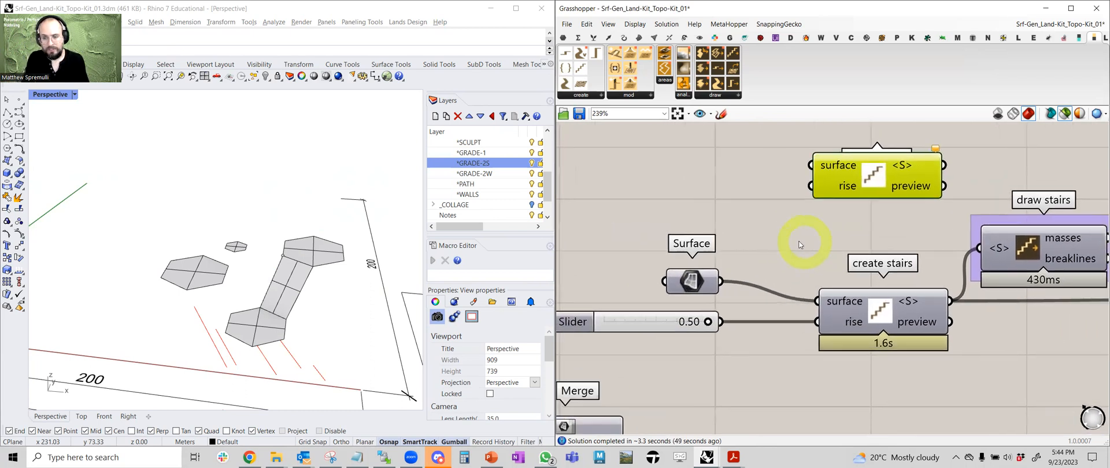
left_click(702, 282)
key("space")
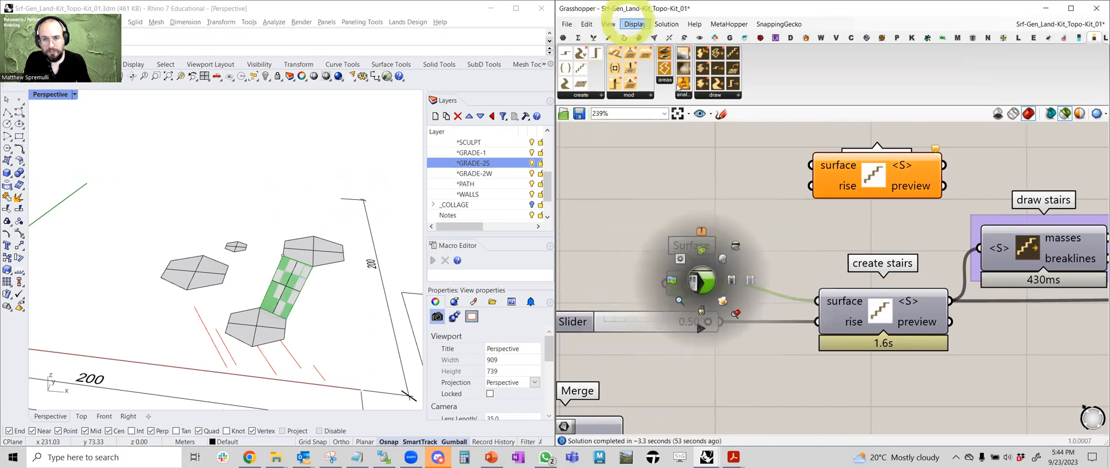
left_click(635, 23)
left_click(703, 150)
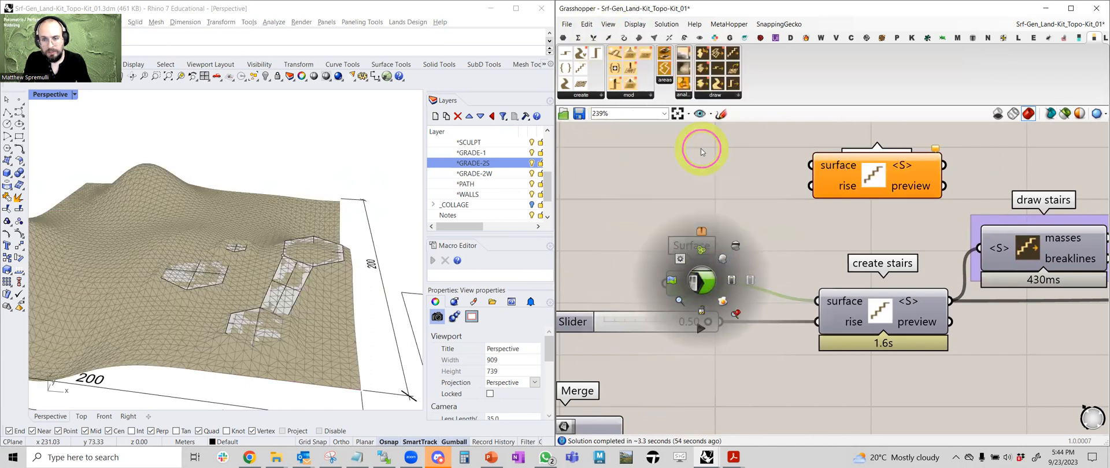
left_click(680, 173)
- Move the Surface parameter slightly up and inspect its highlighted ramp surface between the two hexagons on the terrain
left_click(693, 271)
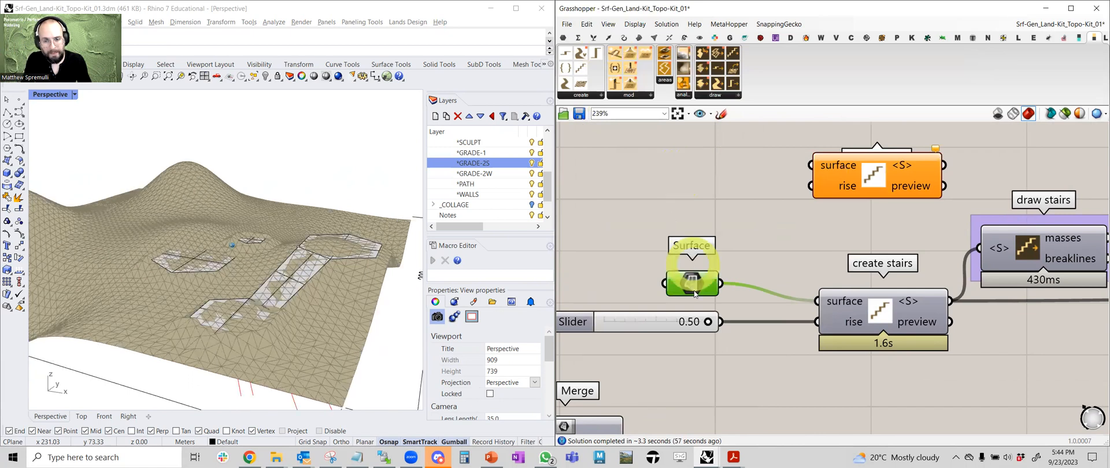
left_click_drag(693, 287, 693, 270)
double_click(687, 282)
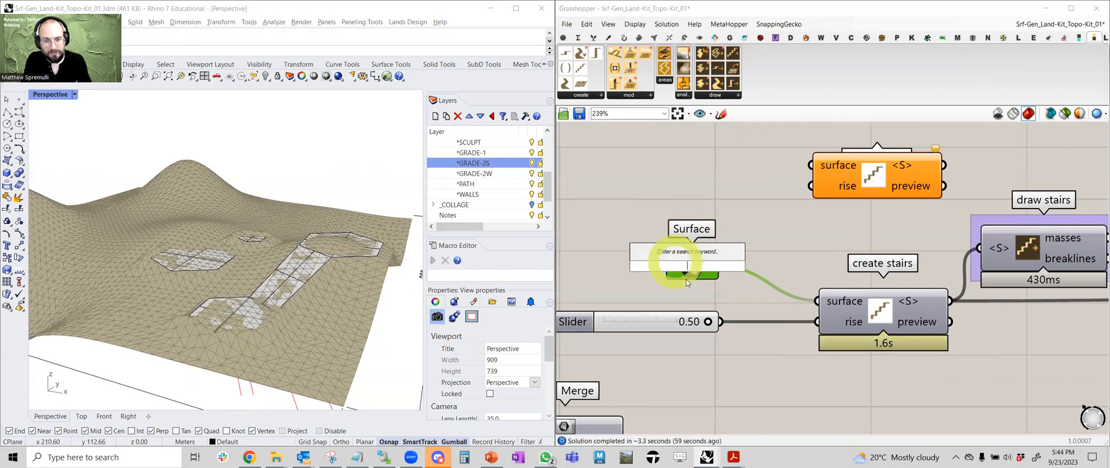
scroll(711, 264, "up", 1)
right_click_drag(314, 251, 344, 272)
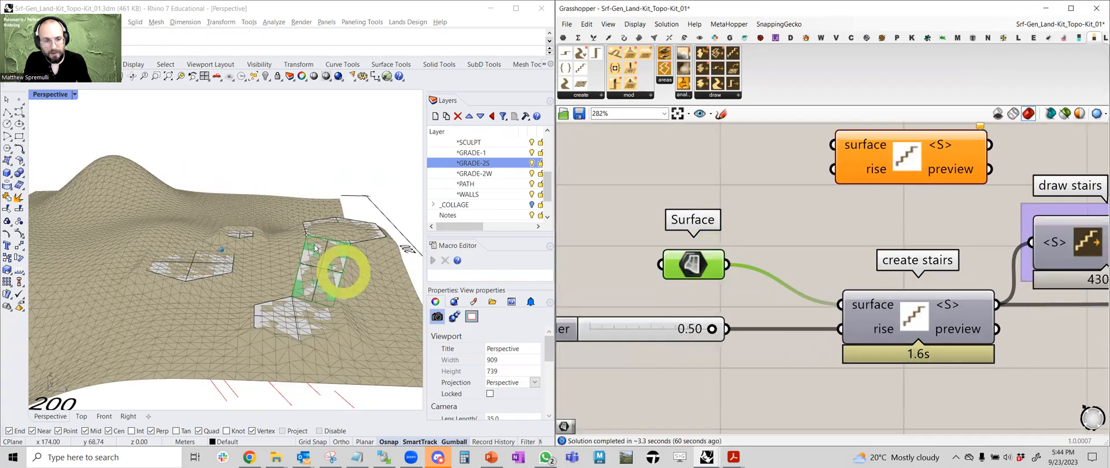
right_click_drag(292, 205, 318, 216)
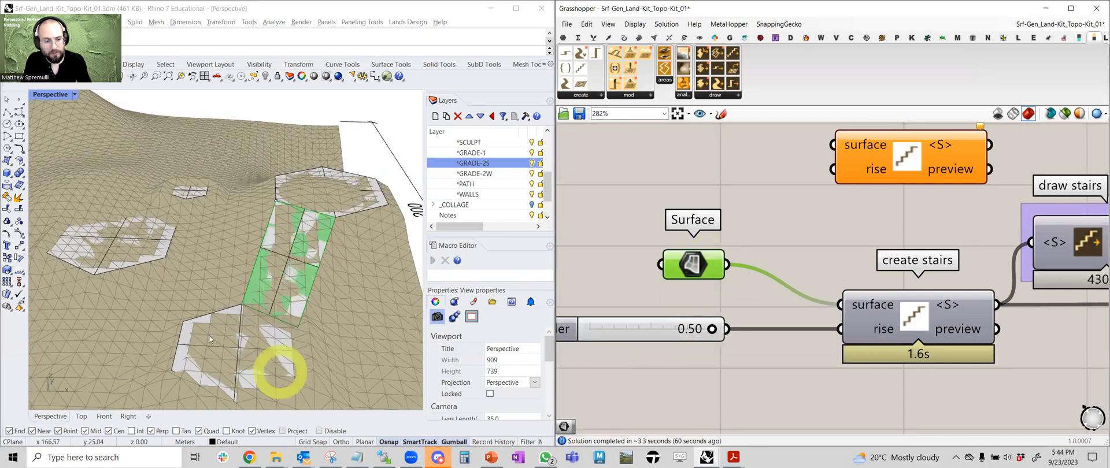
- Delete the extra unconnected create stairs component above the existing one
right_click_drag(813, 220, 854, 176)
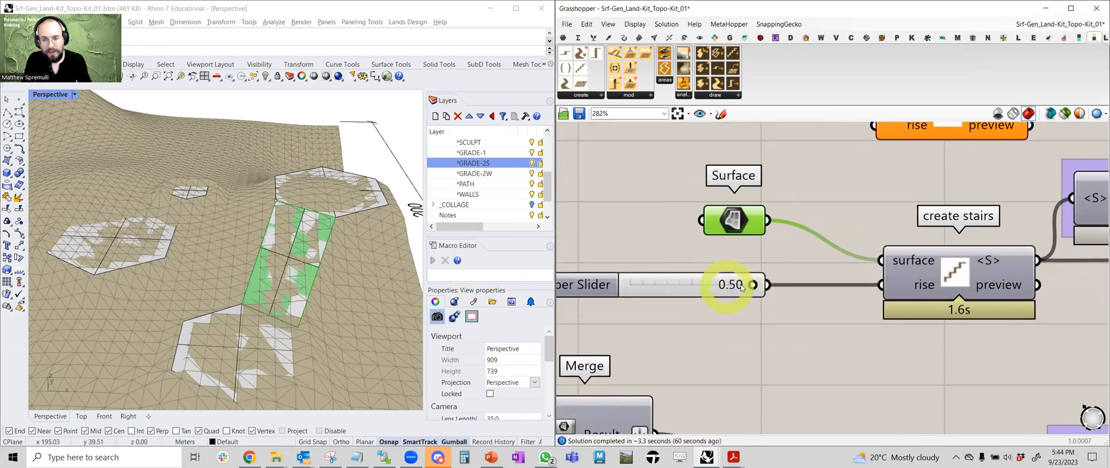
scroll(742, 288, "down", 5)
left_click(668, 225)
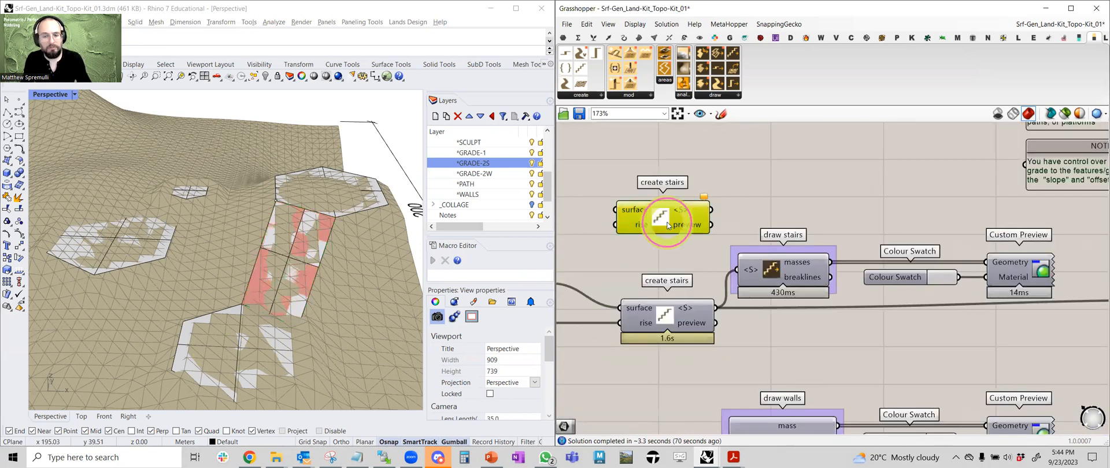
key("Delete")
- Turn on the preview of the draw stairs component and inspect its stair masses on the ramp from several angles
right_click_drag(765, 215, 707, 177)
left_click(727, 232)
middle_click(727, 231)
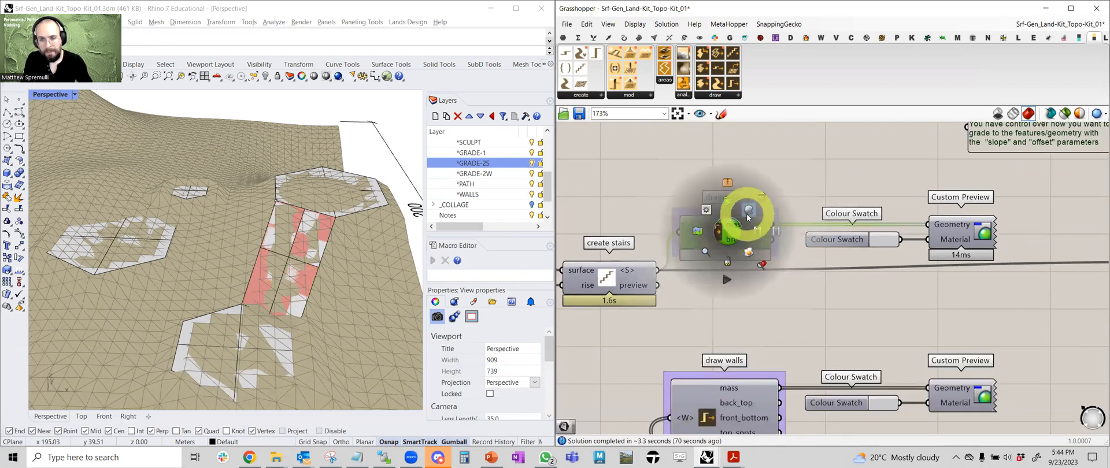
left_click(748, 214)
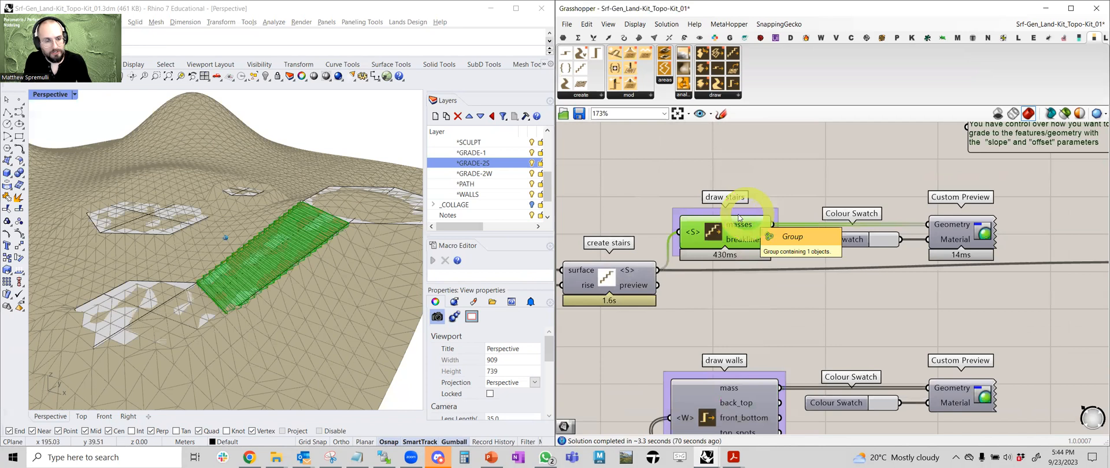
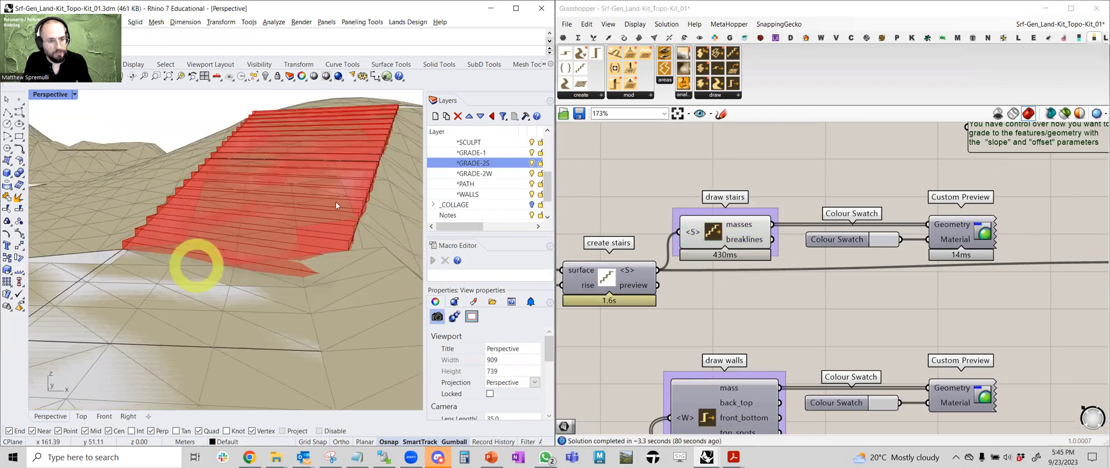
right_click_drag(336, 202, 197, 266)
scroll(338, 202, "up", 5)
right_click_drag(368, 223, 303, 257)
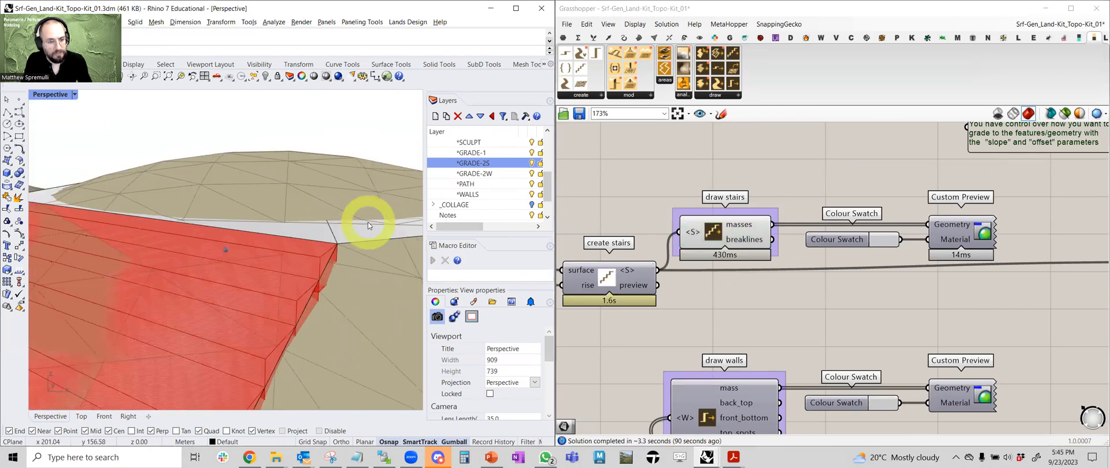
scroll(368, 222, "down", 5)
right_click_drag(307, 263, 290, 267)
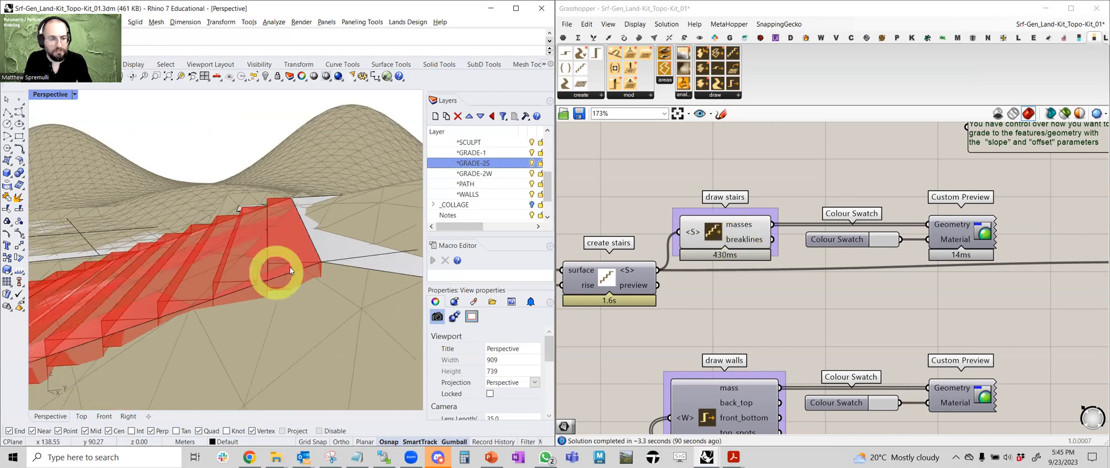
scroll(289, 267, "down", 3)
scroll(289, 267, "up", 3)
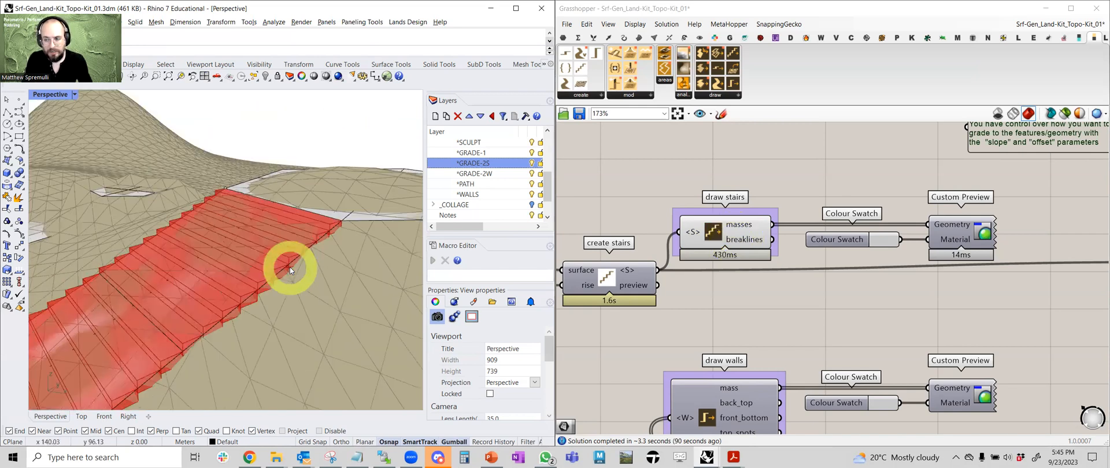
- Turn off the draw stairs preview and turn on its Custom Preview to show the stairs in the swatch colour
left_click(735, 231)
middle_click(751, 226)
left_click(769, 200)
left_click(948, 231)
middle_click(951, 233)
left_click(972, 214)
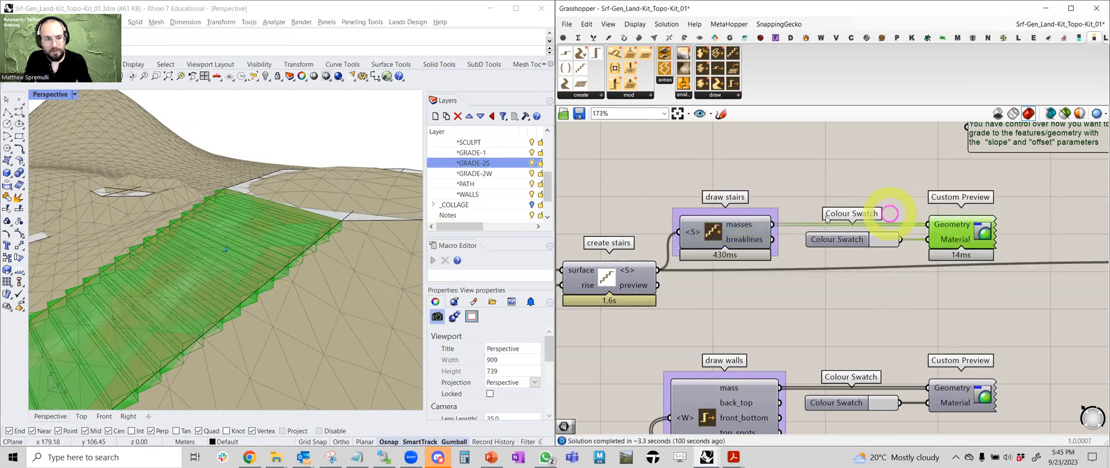
left_click(684, 188)
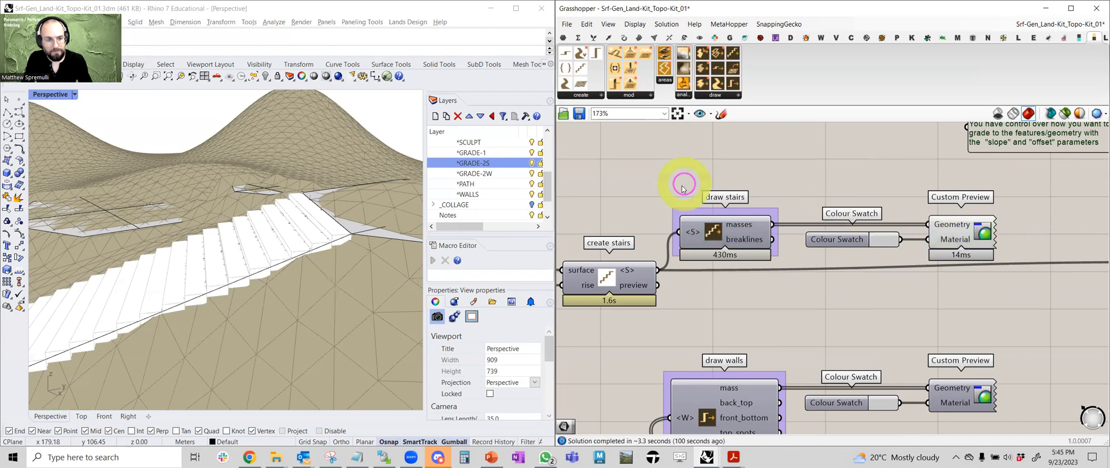
left_click(581, 217)
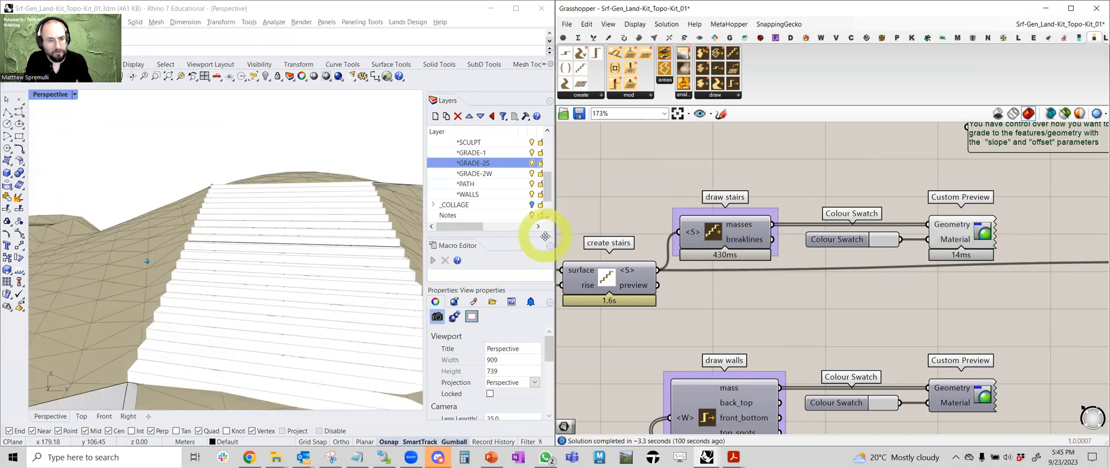
- Check the topo Custom Preview components in the 1D - Existing Topo and 2A sections against the terrain around the stairs
left_click(715, 240)
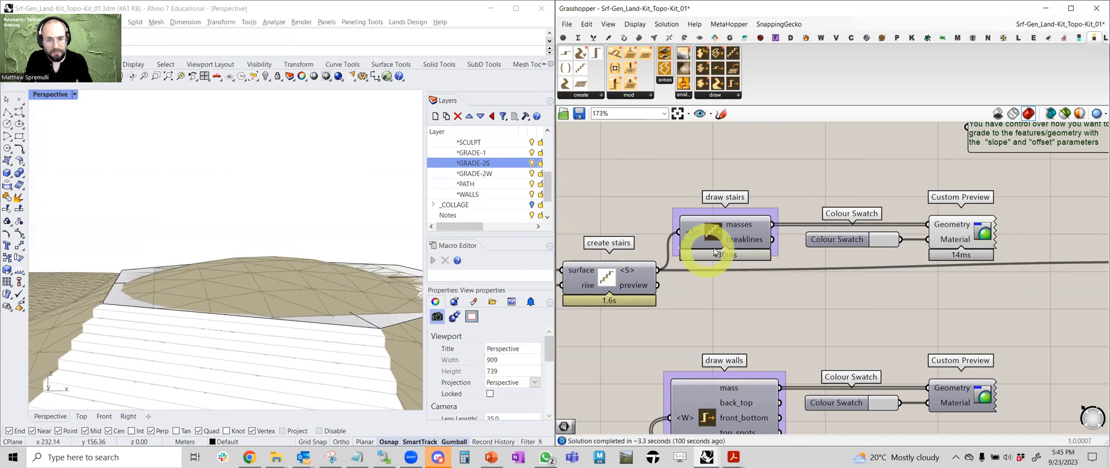
scroll(723, 237, "down", 8)
scroll(728, 238, "up", 5)
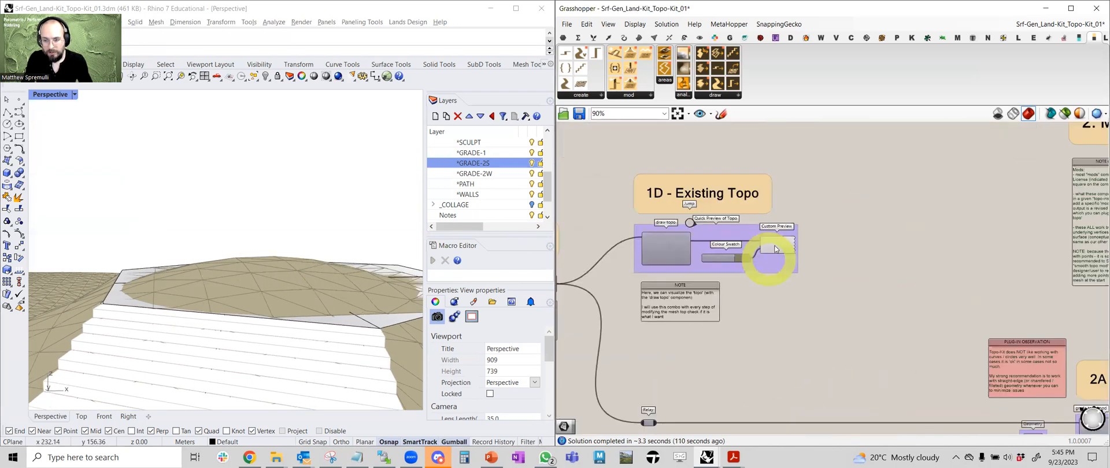
left_click(778, 244)
left_click(871, 258)
scroll(871, 258, "down", 3)
right_click_drag(872, 257, 779, 217)
scroll(845, 258, "up", 3)
left_click(837, 253)
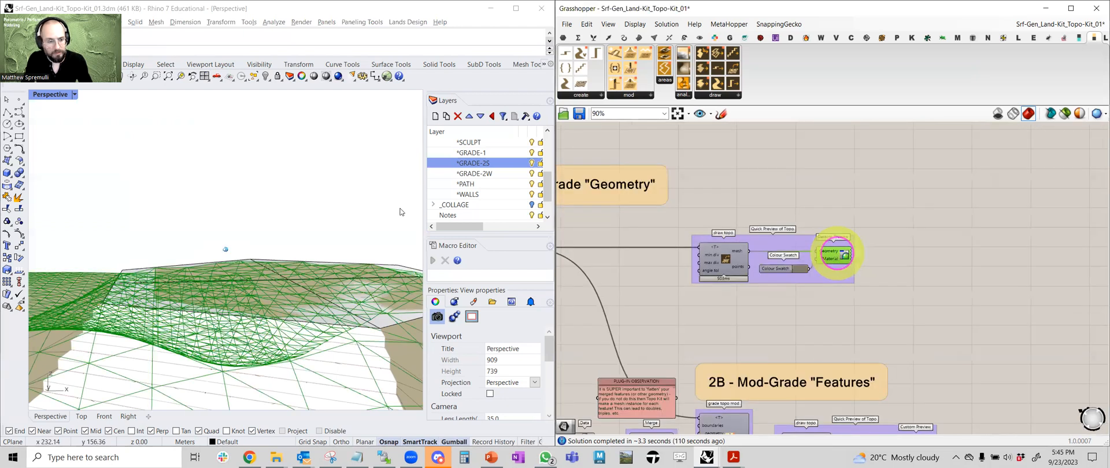
left_click(706, 239)
left_click(664, 218)
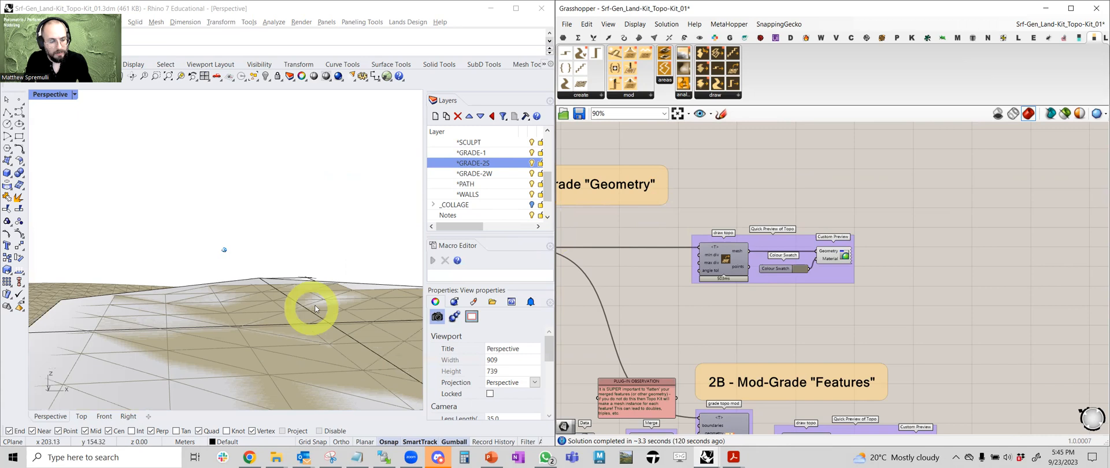
- Go to the wall components below the stairs and highlight the create walls component with its connected inputs
scroll(726, 290, "down", 4)
right_click_drag(729, 290, 895, 240)
scroll(788, 292, "up", 3)
right_click_drag(788, 292, 863, 255)
scroll(758, 318, "up", 4)
right_click_drag(758, 318, 868, 247)
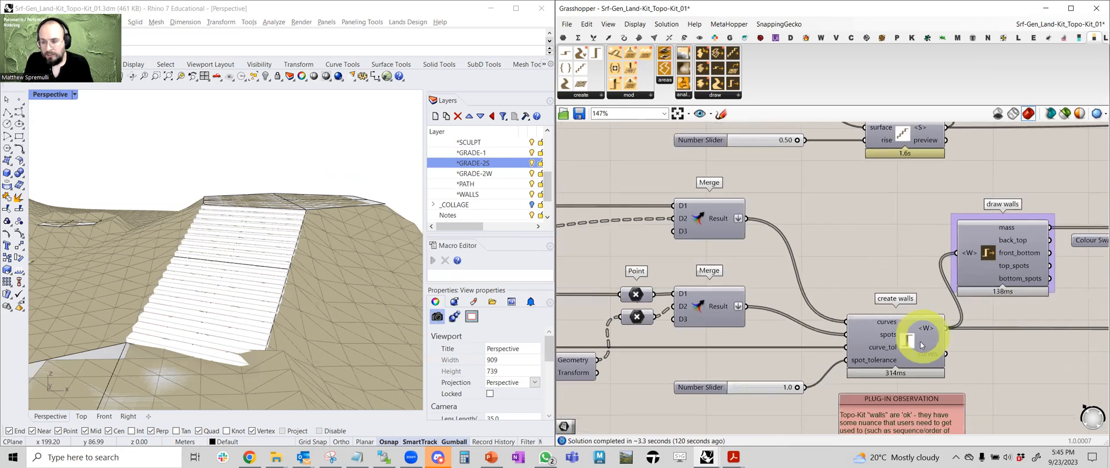
left_click(897, 340)
right_click_drag(863, 267, 768, 261)
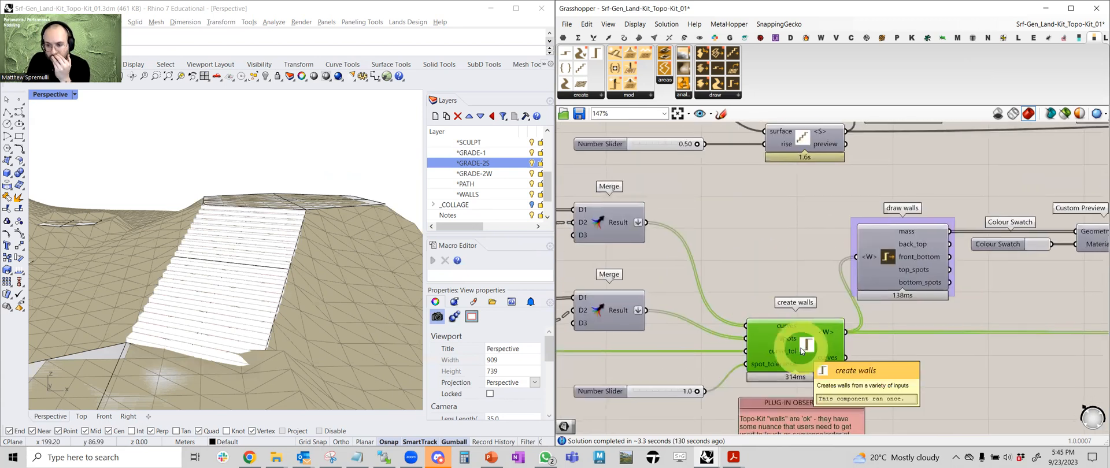
- Add a new create walls component above the existing one and read its curve_tol and spot_tolerance inputs
left_click(582, 95)
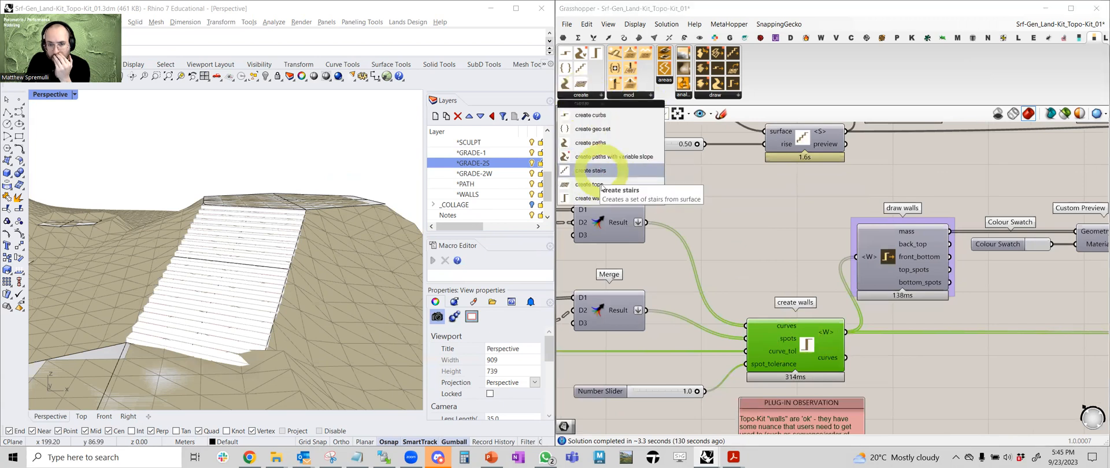
left_click_drag(590, 198, 768, 238)
scroll(768, 238, "up", 2)
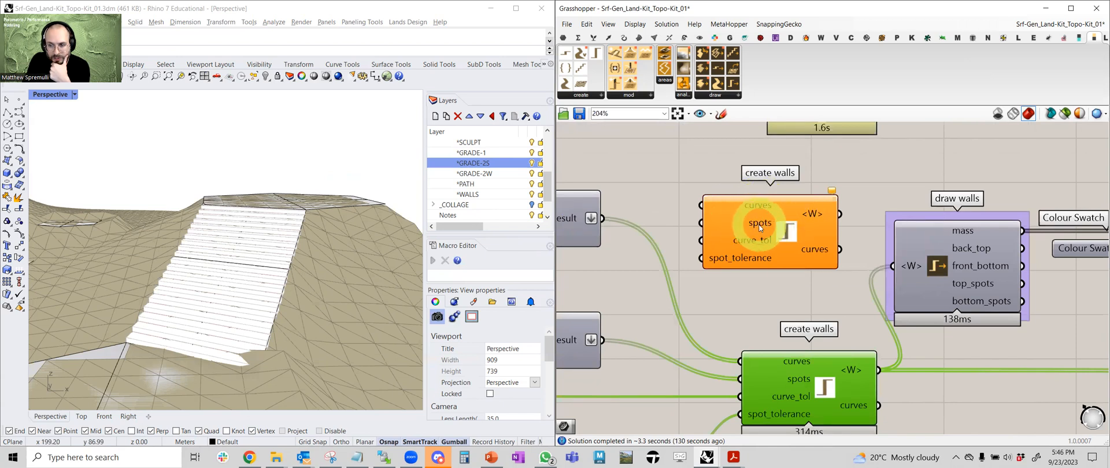
mouse_move(747, 244)
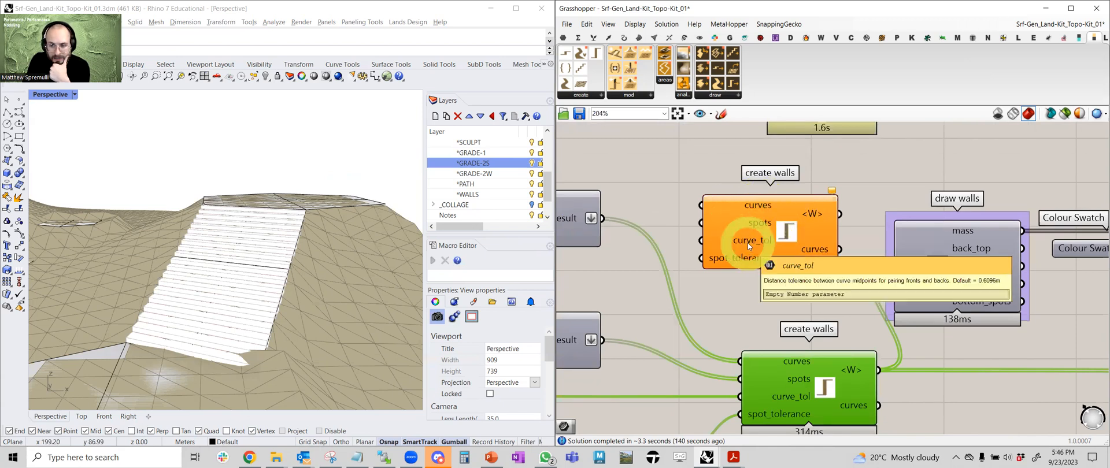
mouse_move(747, 265)
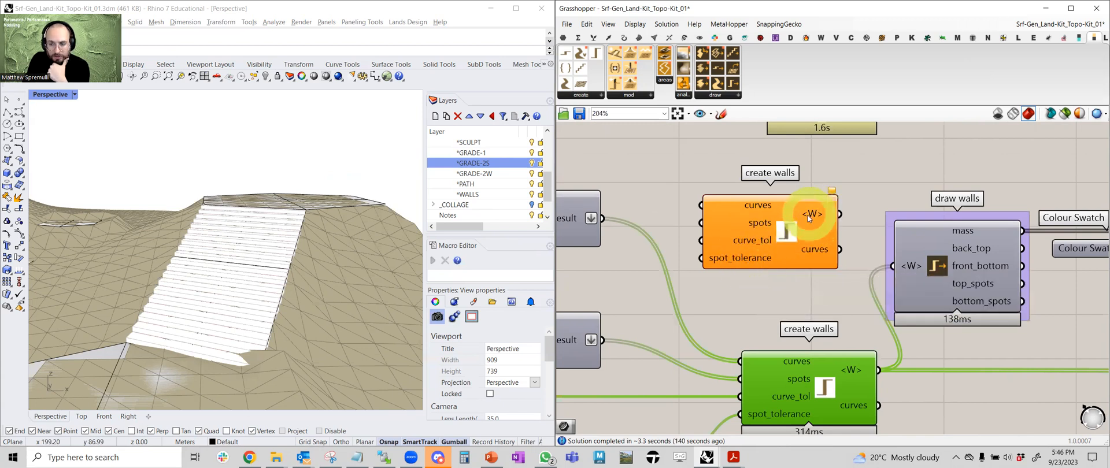
- Delete the newly added create walls component
scroll(781, 246, "down", 3)
left_click(787, 238)
key("Delete")
- Turn the OTHER_GEO-Srf layer on to view its surface against the graded terrain, and turn it off again
scroll(766, 256, "down", 2)
right_click_drag(766, 257, 980, 204)
right_click_drag(812, 248, 872, 287)
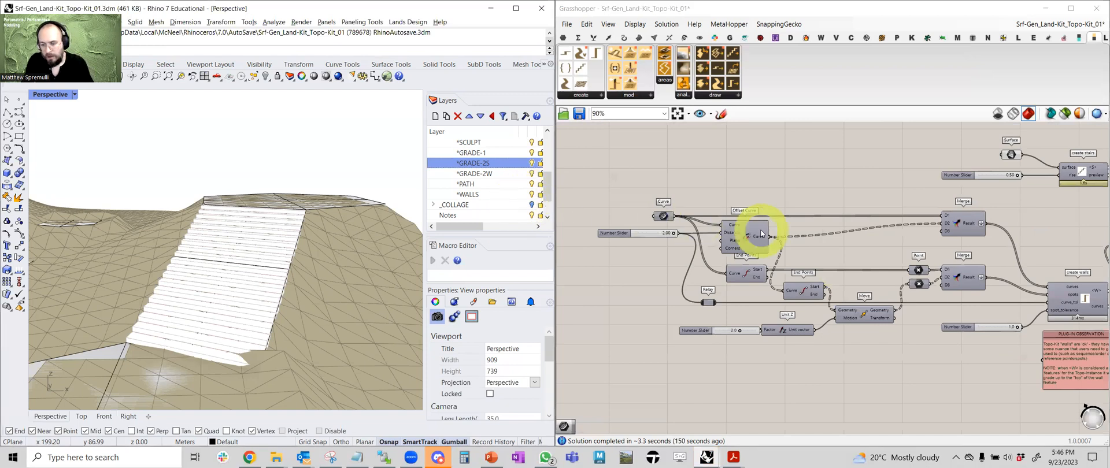
right_click_drag(351, 259, 330, 256)
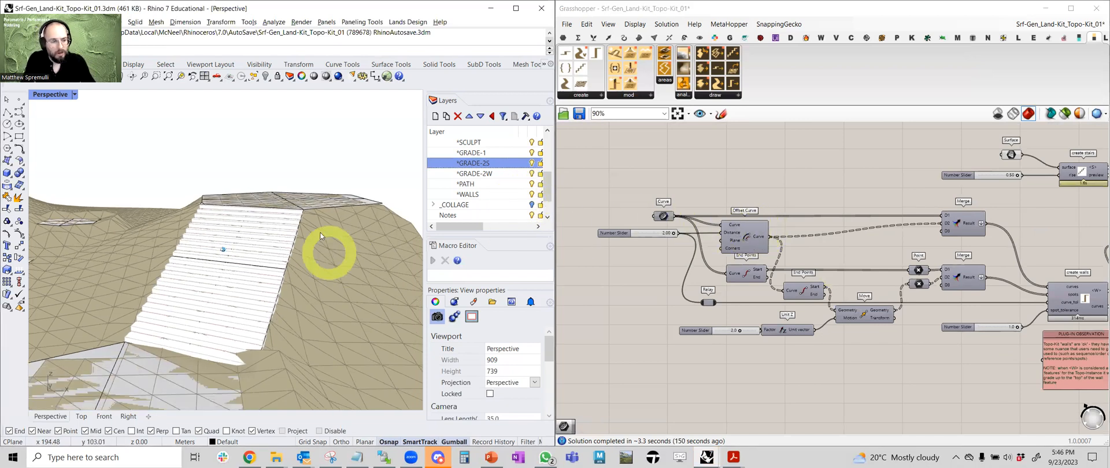
scroll(320, 231, "down", 6)
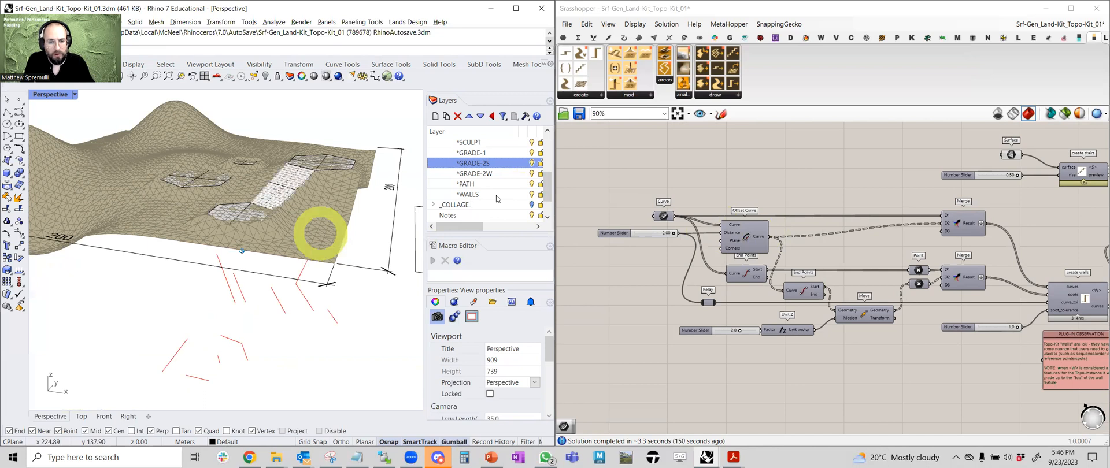
right_click_drag(320, 233, 242, 251)
scroll(508, 198, "up", 3)
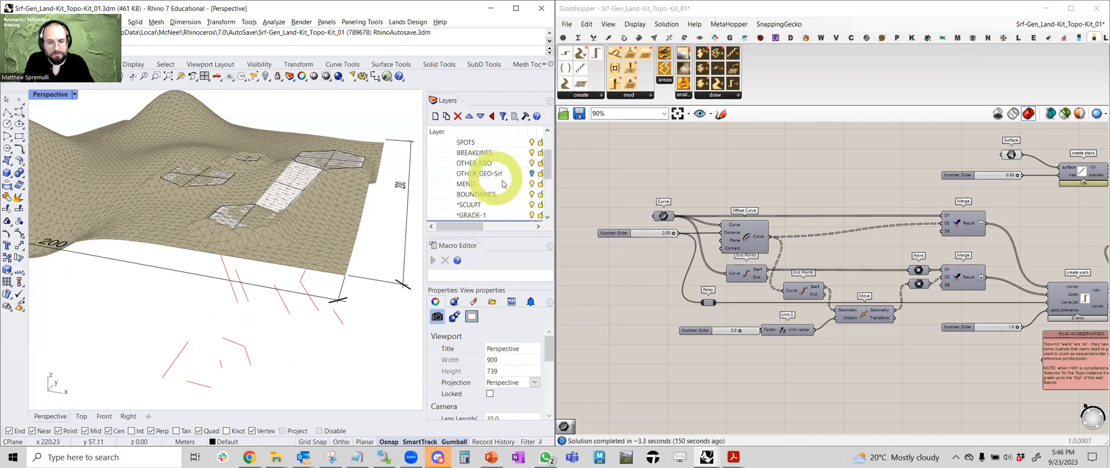
left_click(532, 184)
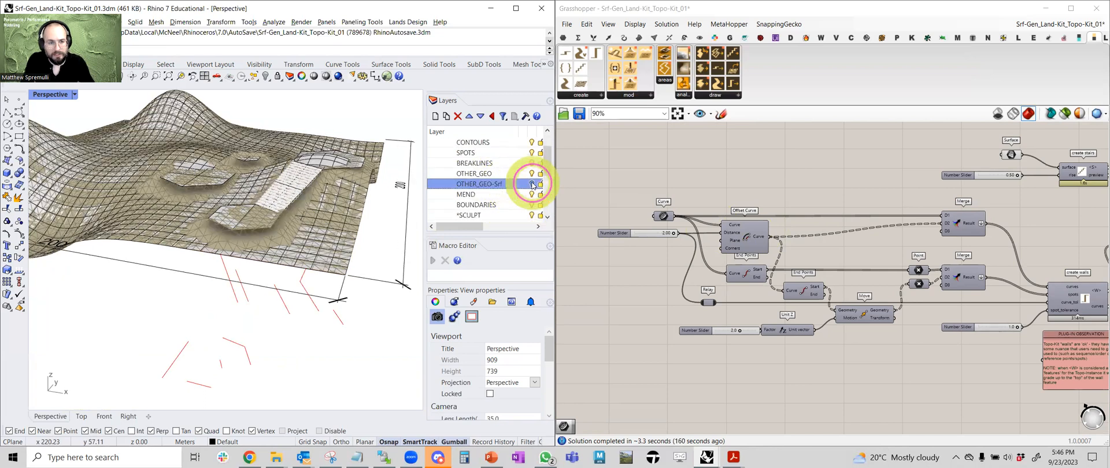
right_click_drag(193, 251, 225, 250)
left_click(531, 184)
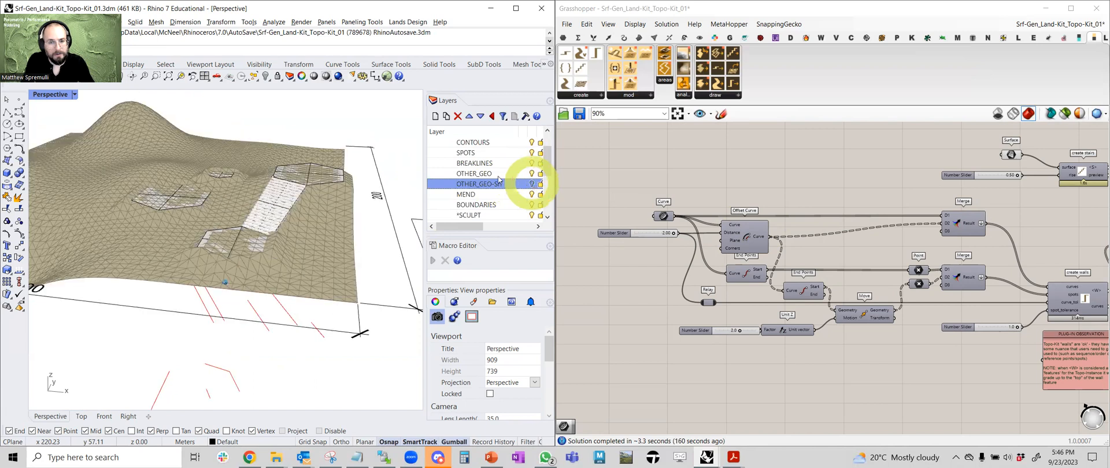
- Turn on the preview of the Curve parameter feeding the Offset Curve component and view its curves around the pads on the terrain
scroll(502, 176, "down", 3)
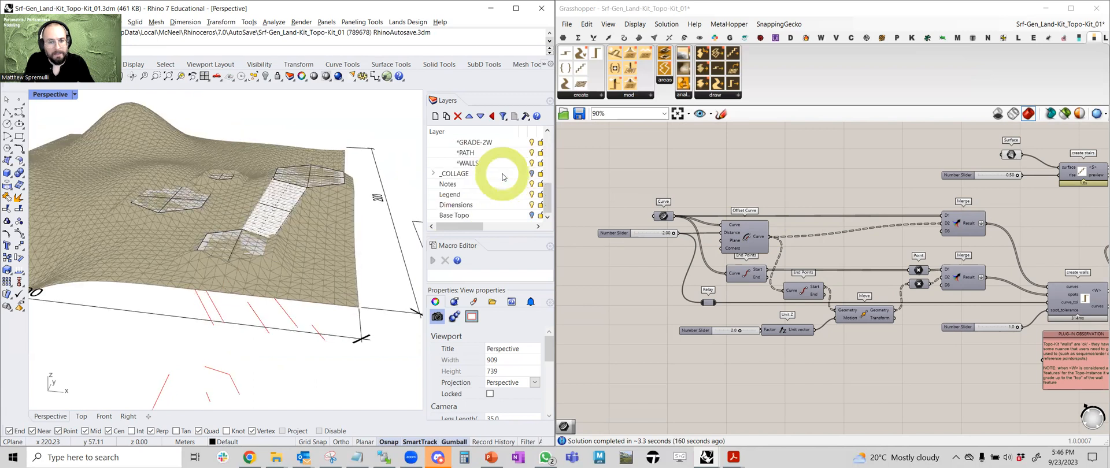
left_click(532, 175)
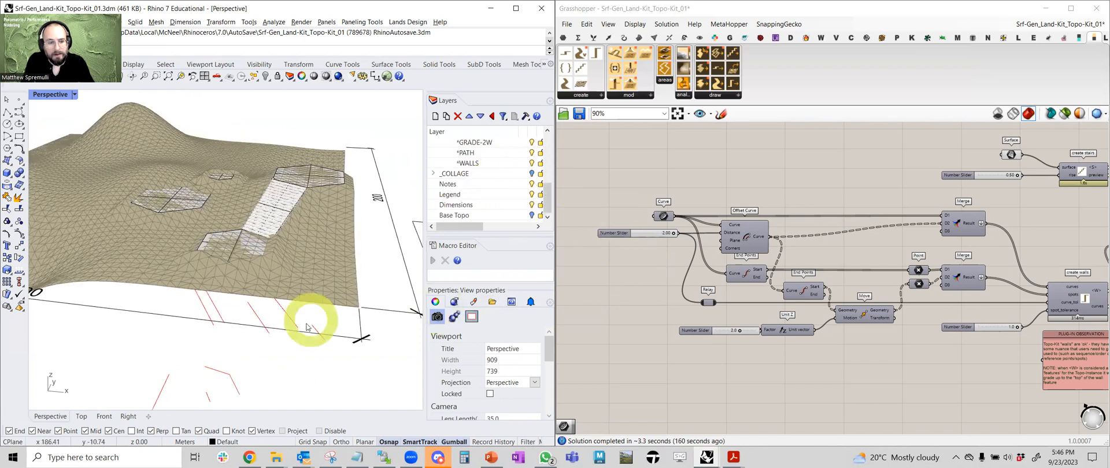
scroll(664, 217, "up", 3)
left_click(663, 217)
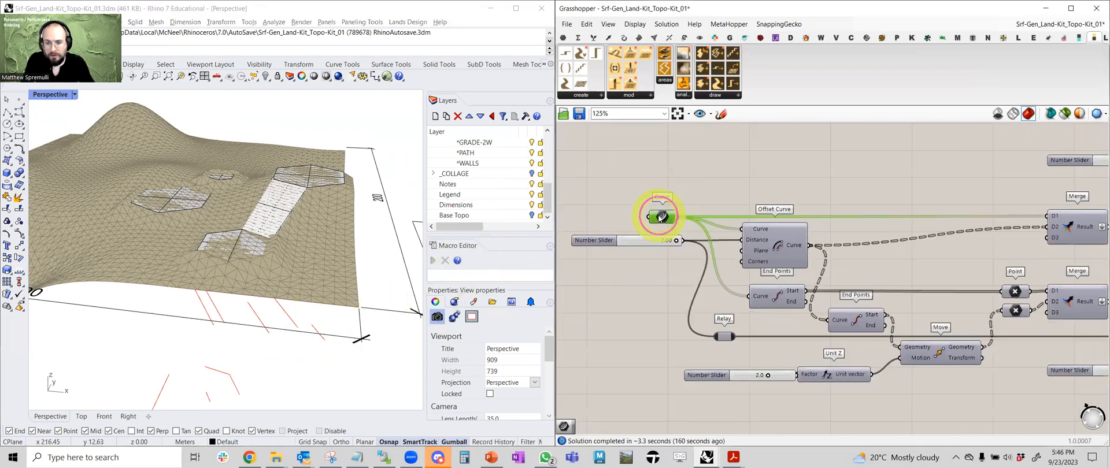
right_click(663, 217)
left_click(705, 235)
right_click_drag(332, 259, 300, 286)
scroll(301, 250, "up", 3)
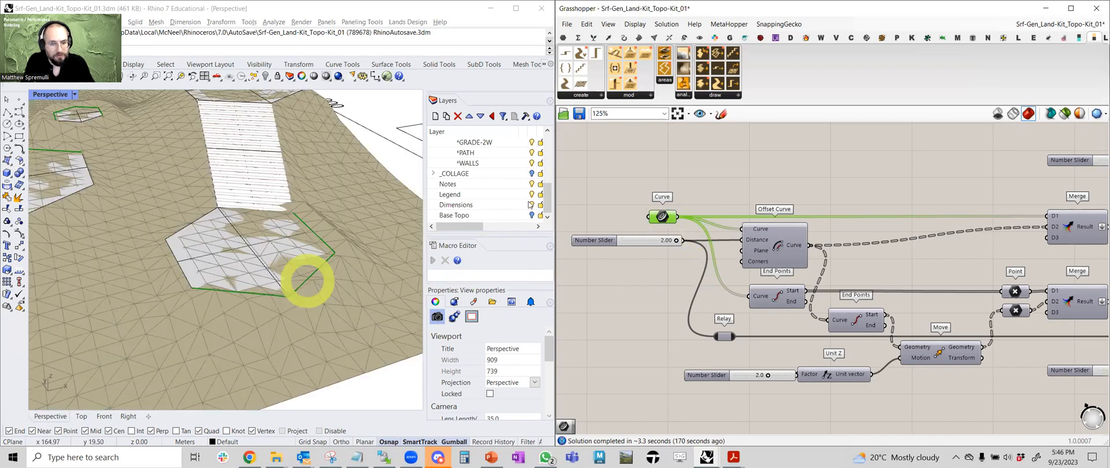
left_click(654, 163)
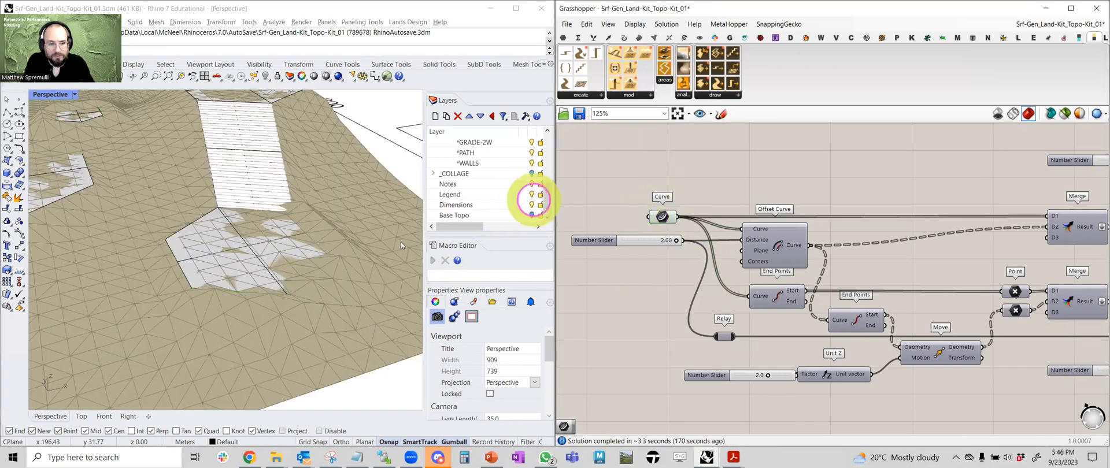
- Check the edge curve of the pad at the foot of the stairs and set the *WALLS layer's colour to magenta
left_click(271, 293)
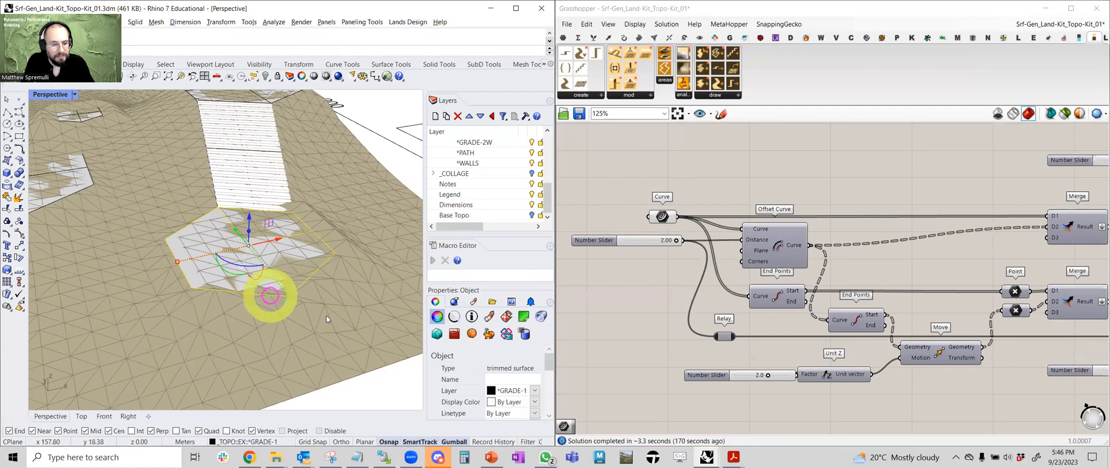
right_click_drag(352, 298, 300, 297)
left_click(531, 164)
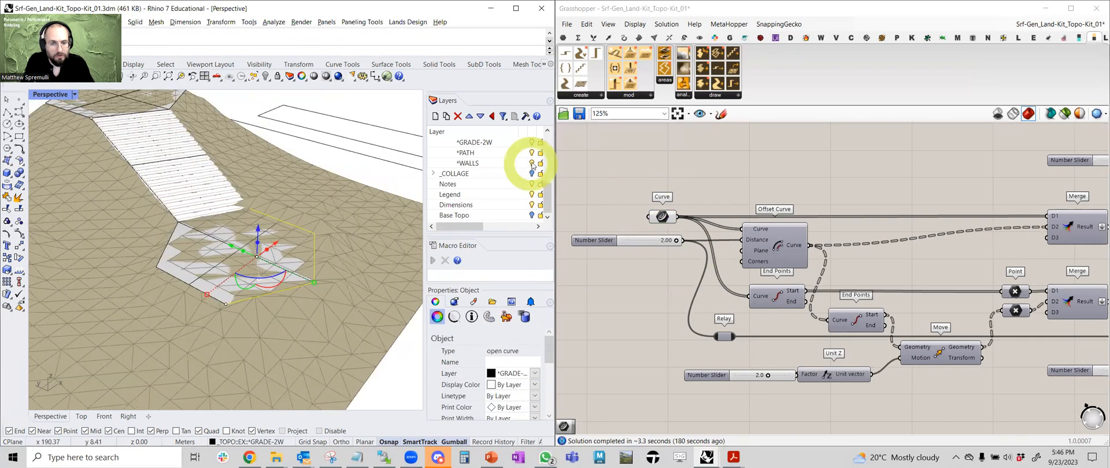
left_click_drag(471, 227, 483, 226)
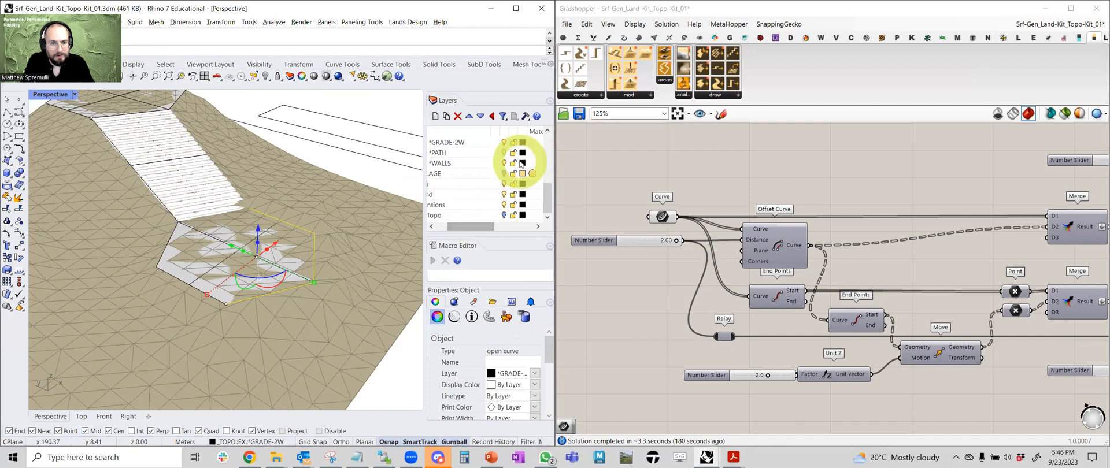
left_click(522, 163)
left_click(639, 169)
left_click_drag(701, 188, 680, 224)
left_click(752, 296)
left_click(360, 173)
right_click_drag(359, 174, 359, 239)
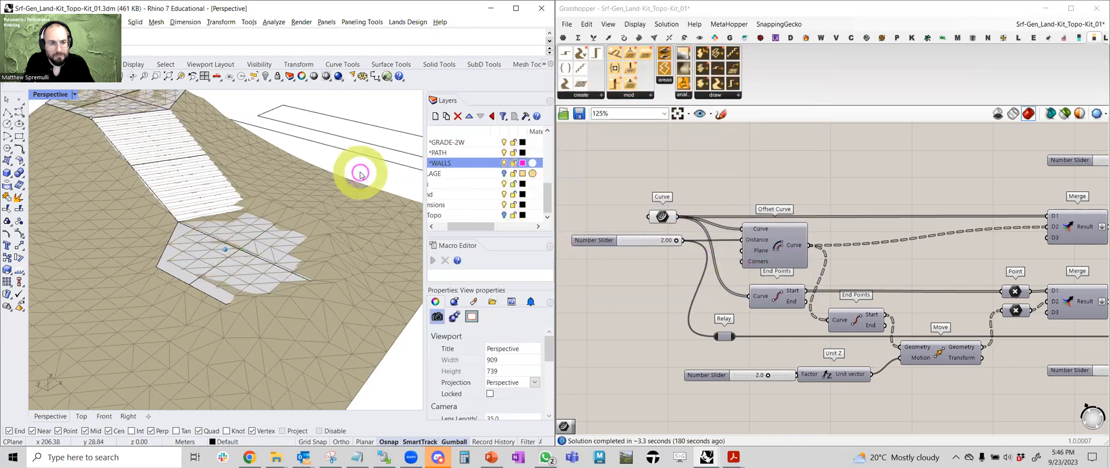
- Set the Colour Swatch of the topo quick preview above the 2B section to an alpha of 130
scroll(805, 257, "down", 5)
scroll(749, 236, "up", 6)
left_click(741, 226)
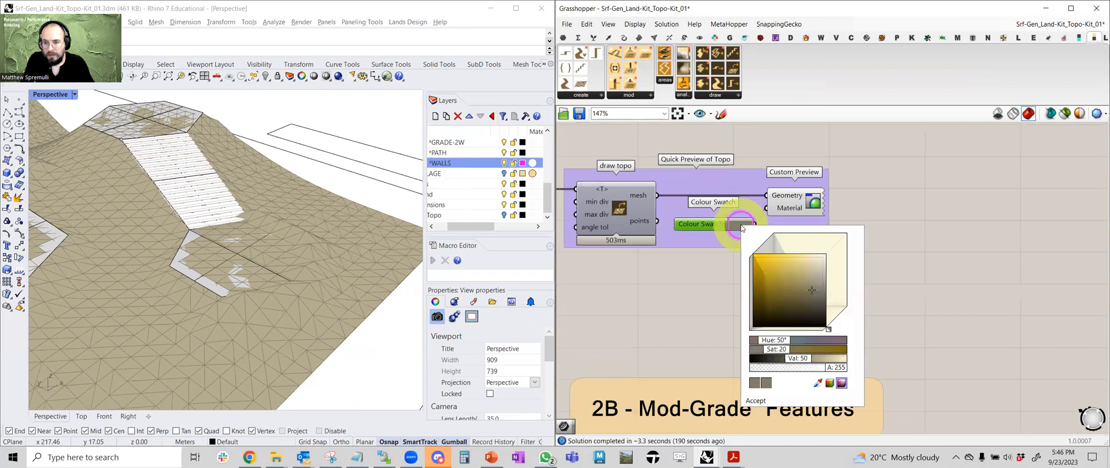
left_click_drag(828, 370, 800, 370)
left_click(909, 302)
- Restore the Colour Swatch of the topo quick preview above the 2B section to full opacity
right_click_drag(795, 204, 754, 257)
left_click(763, 259)
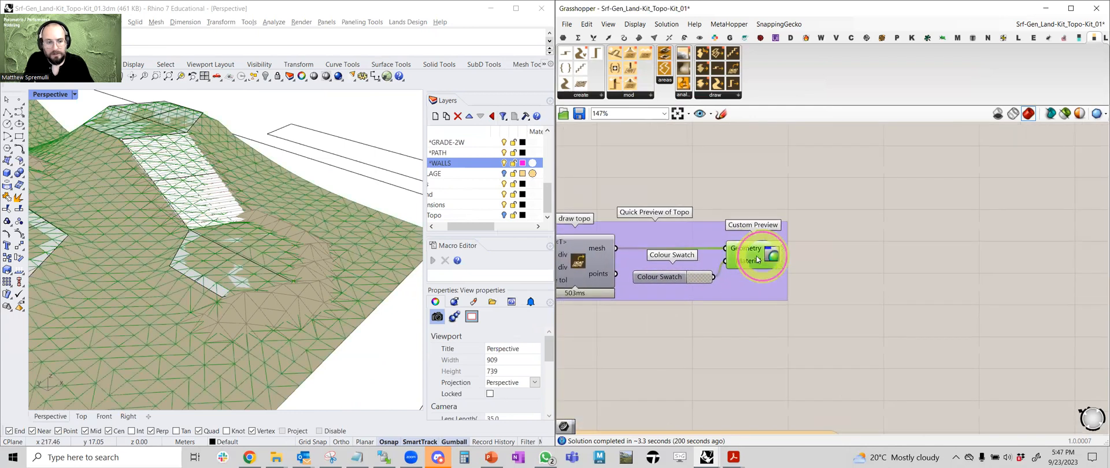
middle_click(756, 256)
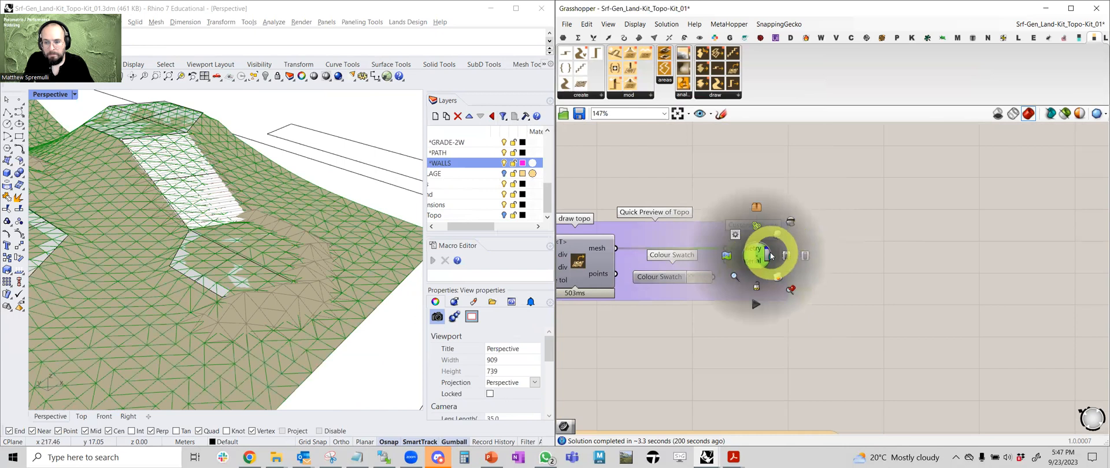
left_click(692, 277)
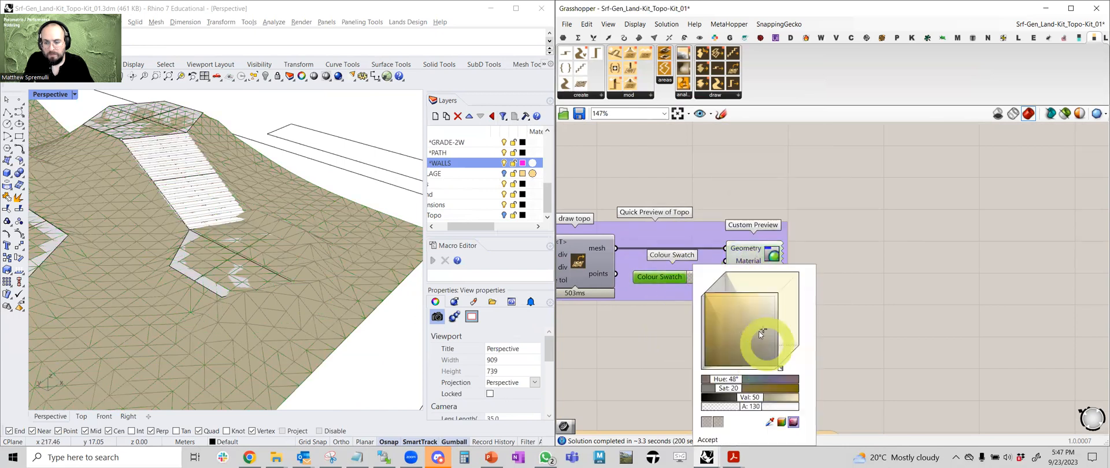
left_click_drag(752, 406, 820, 412)
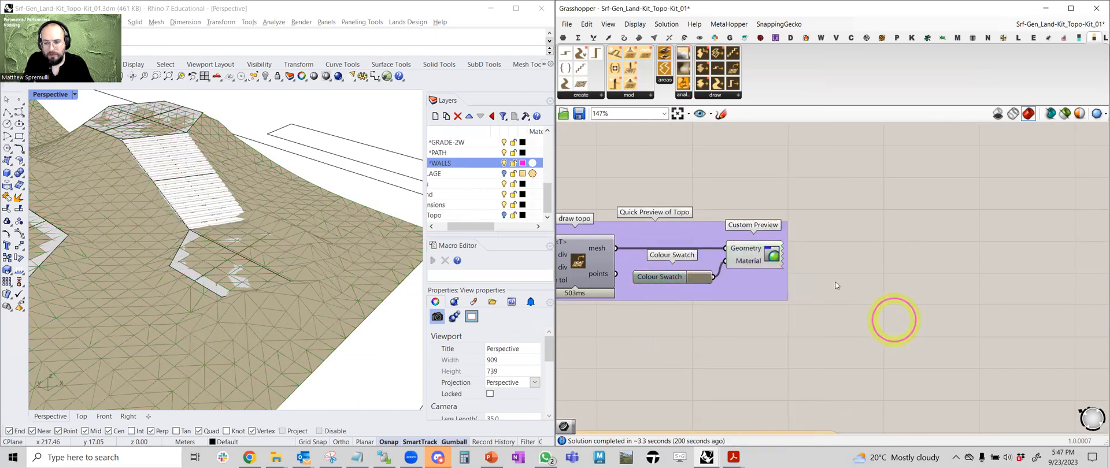
- Hide the Custom Preview above the 2B section and make the 2B quick preview's Colour Swatch mostly transparent
middle_click(772, 253)
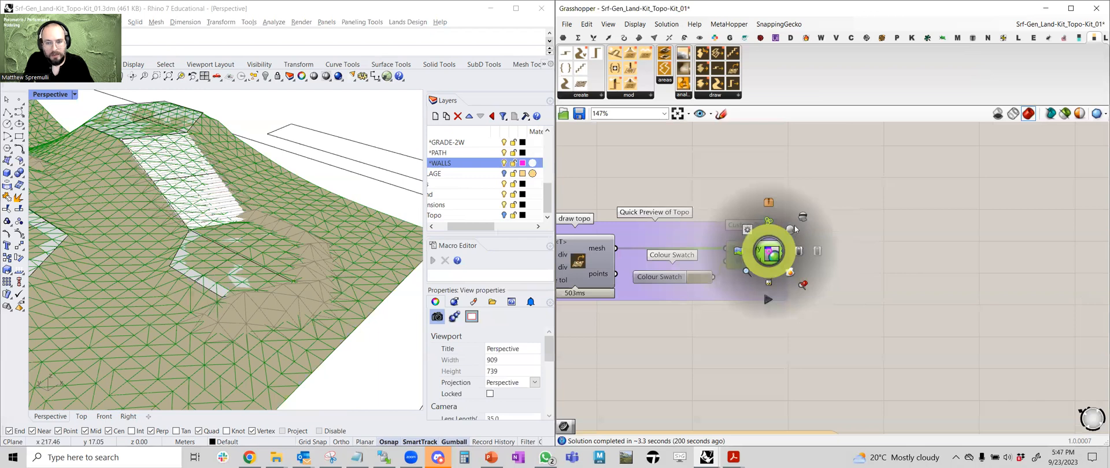
scroll(738, 263, "down", 4)
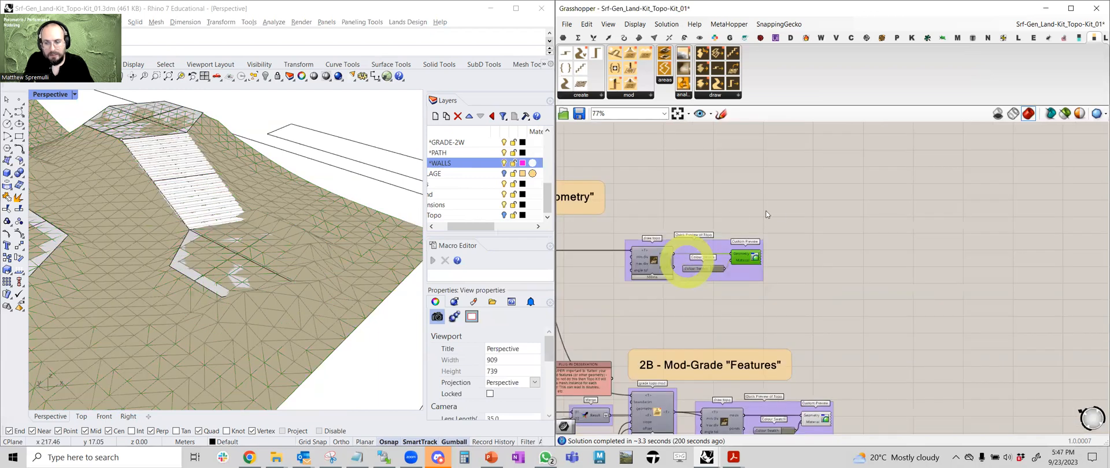
scroll(686, 263, "down", 1)
right_click_drag(686, 263, 739, 210)
scroll(777, 207, "up", 3)
right_click_drag(813, 258, 677, 137)
left_click(773, 308)
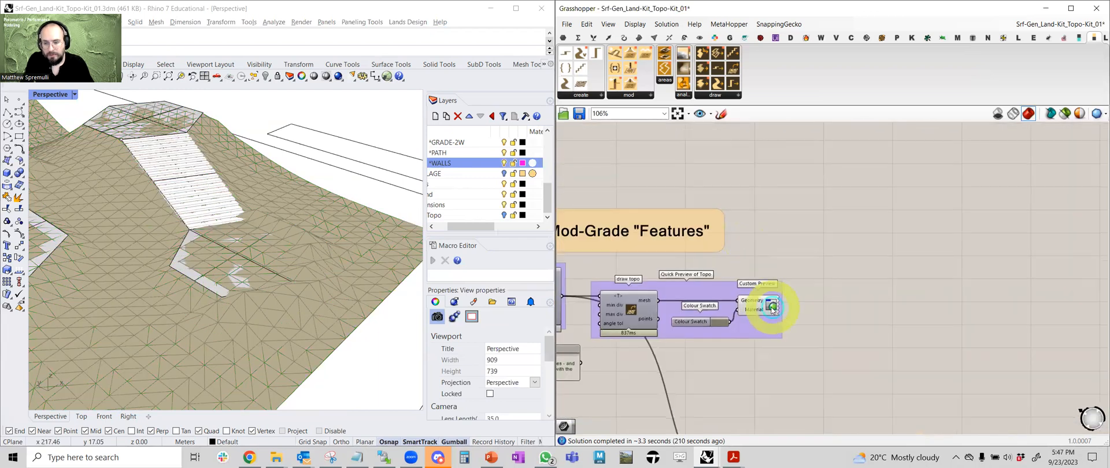
scroll(761, 307, "up", 3)
left_click(695, 333)
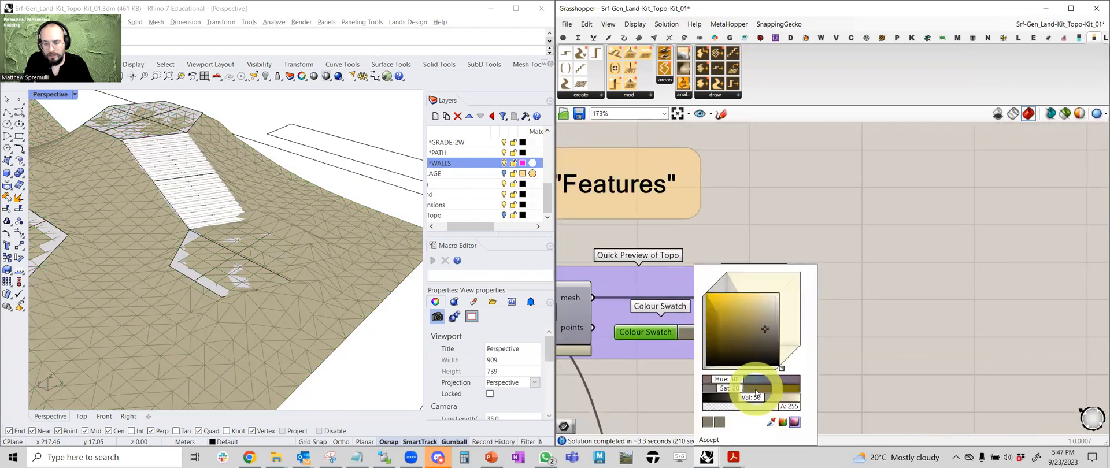
left_click_drag(781, 407, 719, 411)
left_click(894, 278)
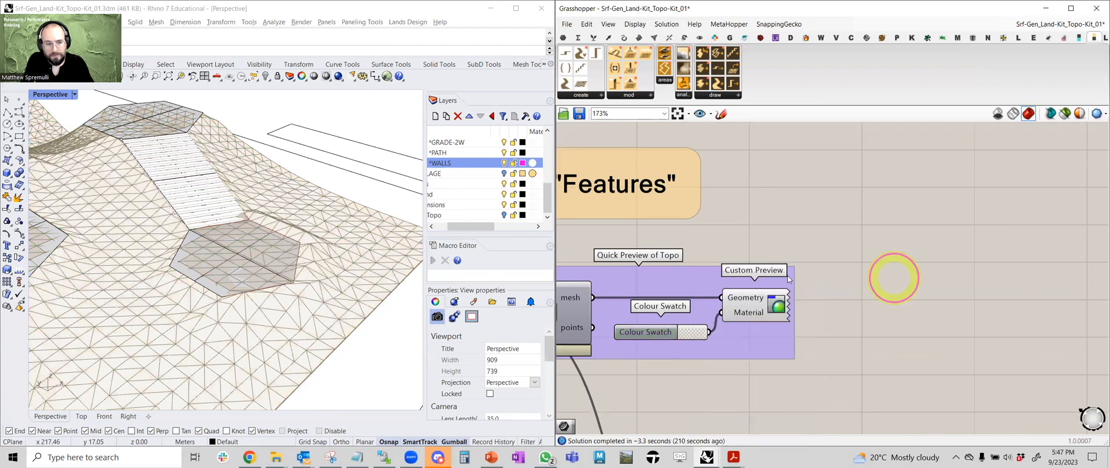
- Select the open edge curve of the pad at the foot of the stairs and examine it from several angles
right_click_drag(399, 264, 387, 263)
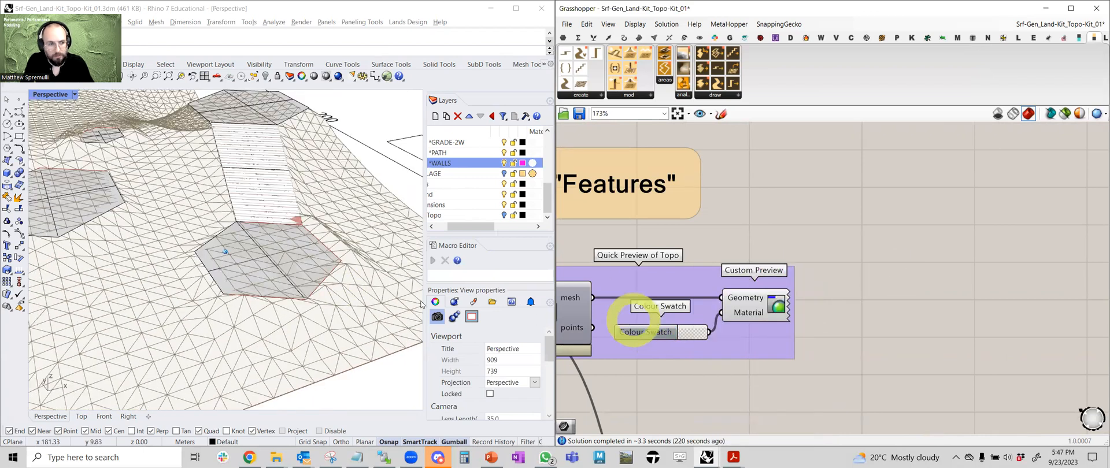
scroll(298, 282, "up", 3)
right_click_drag(298, 282, 378, 280)
left_click(365, 284)
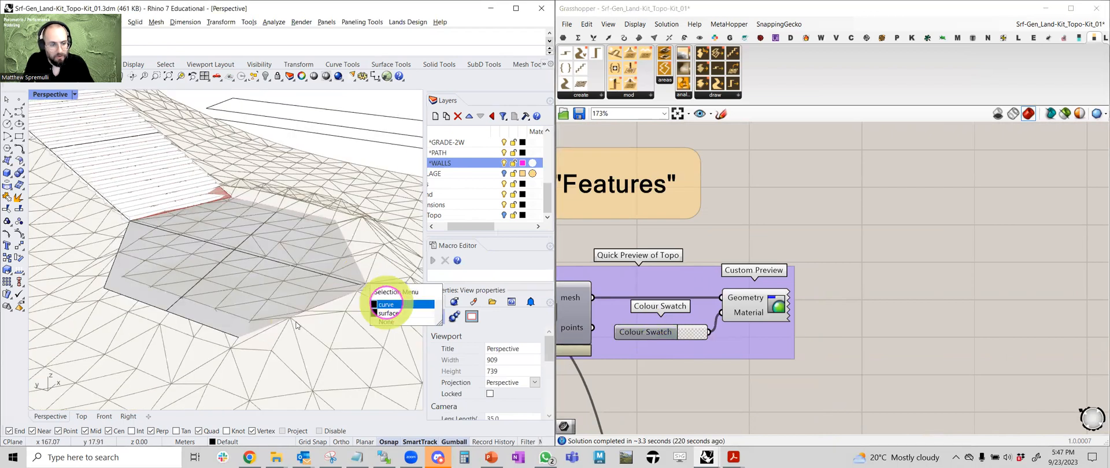
left_click(386, 304)
right_click_drag(310, 253, 333, 238)
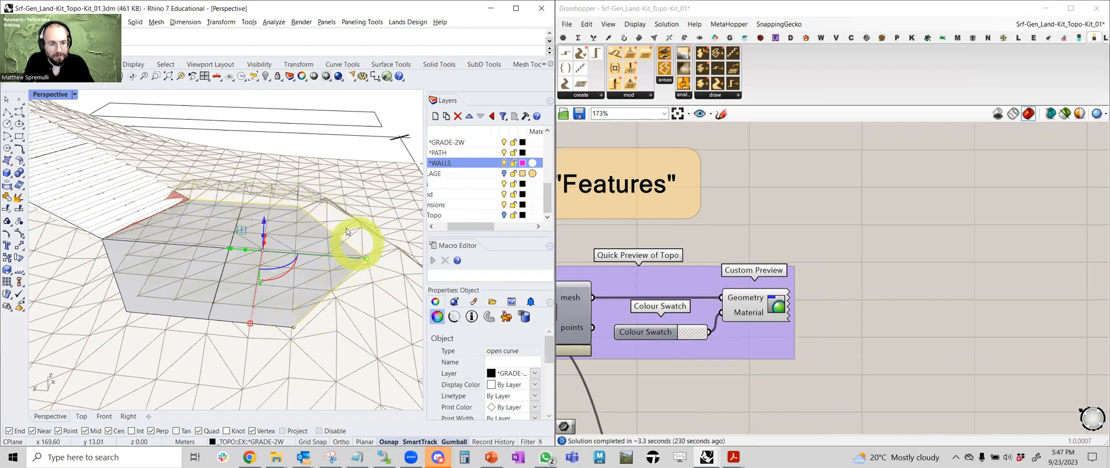
right_click_drag(286, 199, 419, 280)
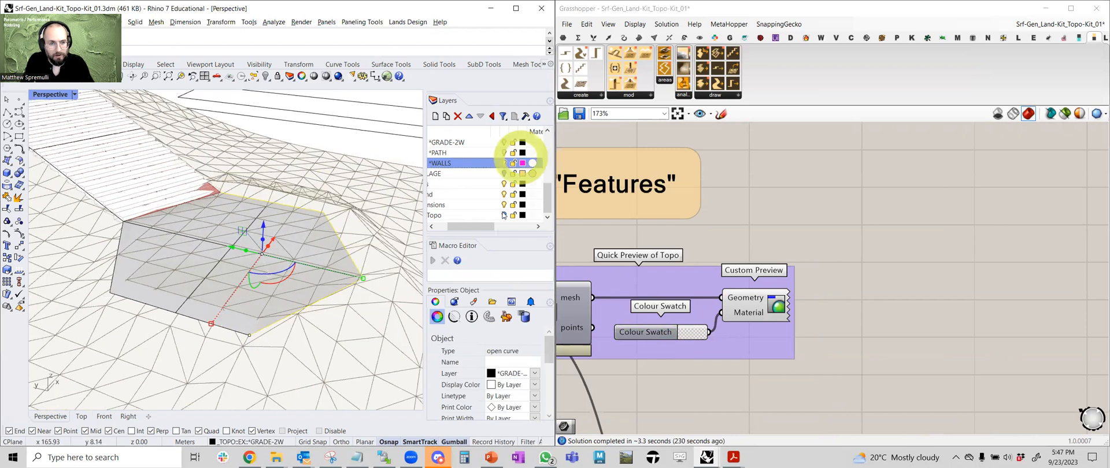
left_click_drag(483, 230, 450, 230)
scroll(341, 267, "down", 6)
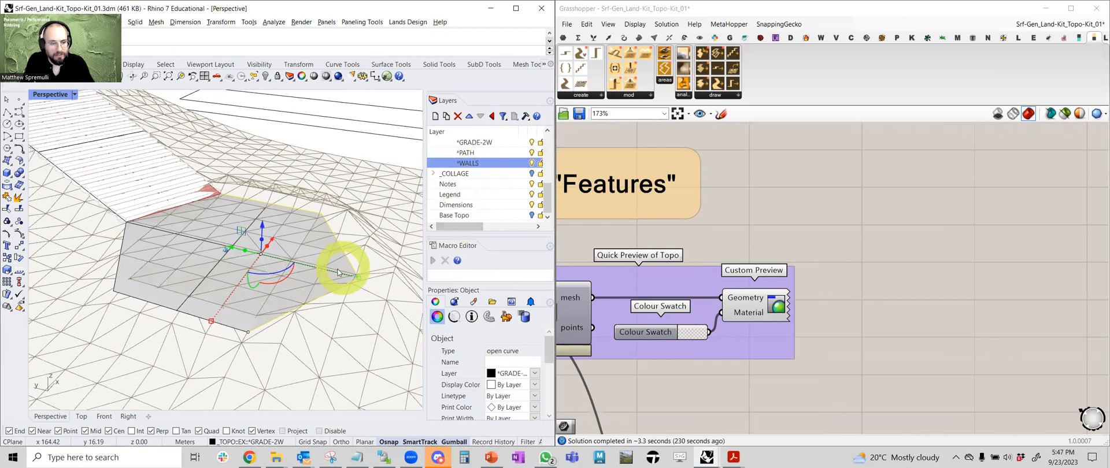
- Select the open edge curve of the separate larger pad away from the stairs and examine how it meets the terrain
right_click_drag(337, 269, 278, 220)
right_click_drag(420, 216, 384, 133)
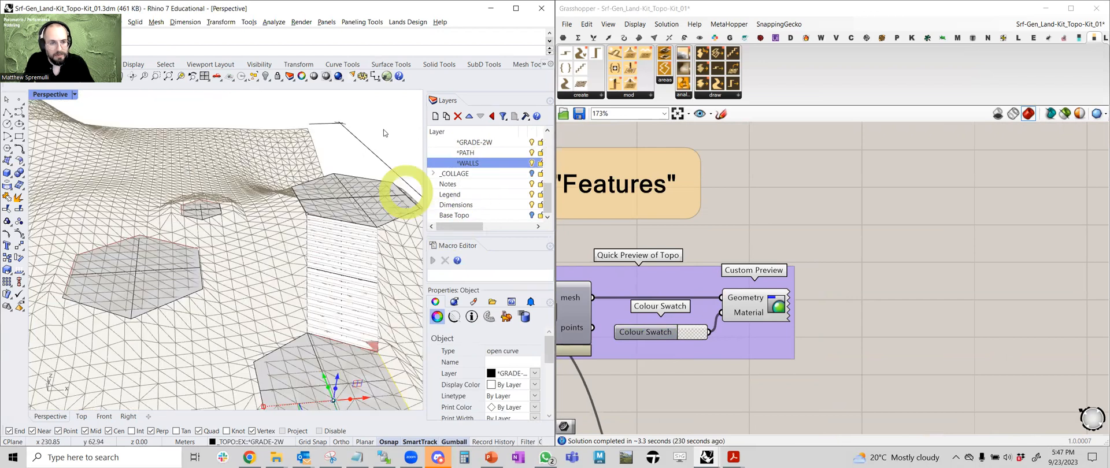
left_click(196, 230)
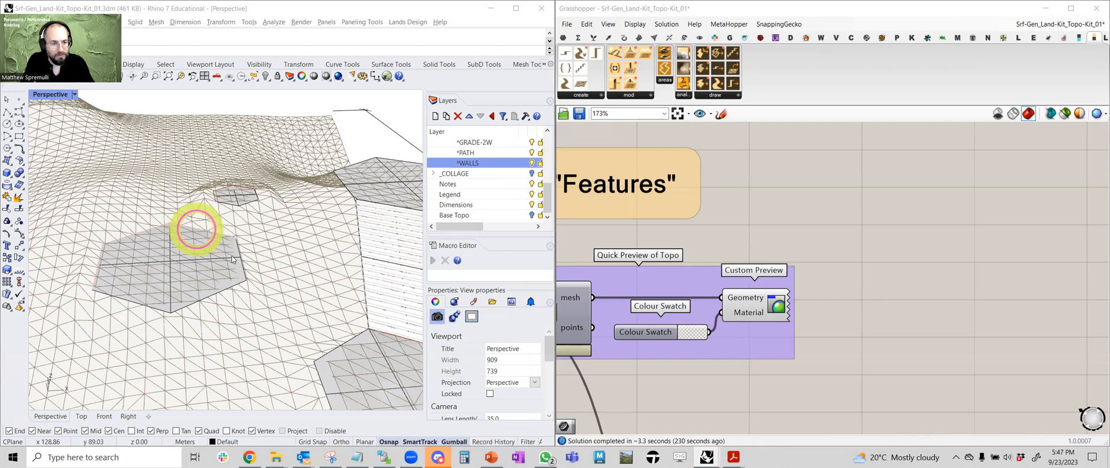
left_click(123, 279)
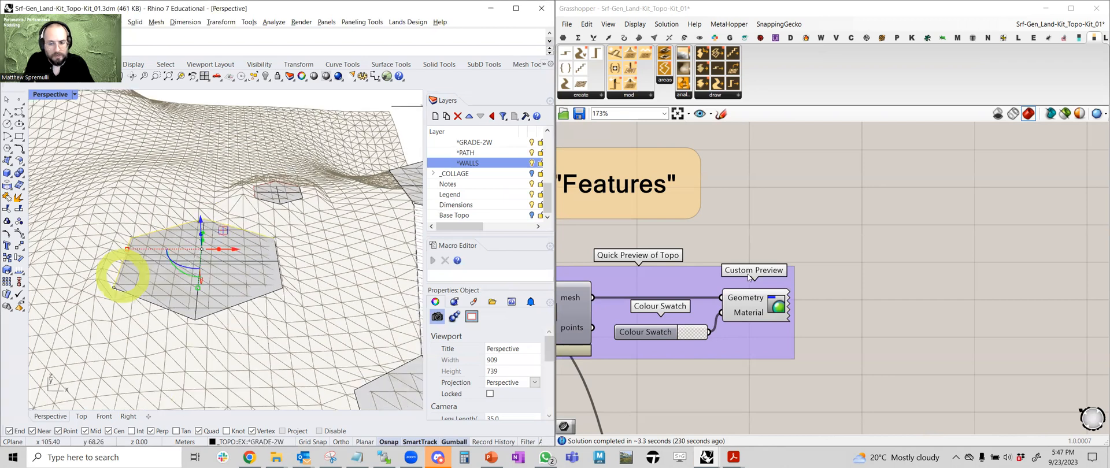
- Return to the create walls component and read the description of its curve_tol input
scroll(747, 268, "down", 6)
scroll(670, 269, "up", 5)
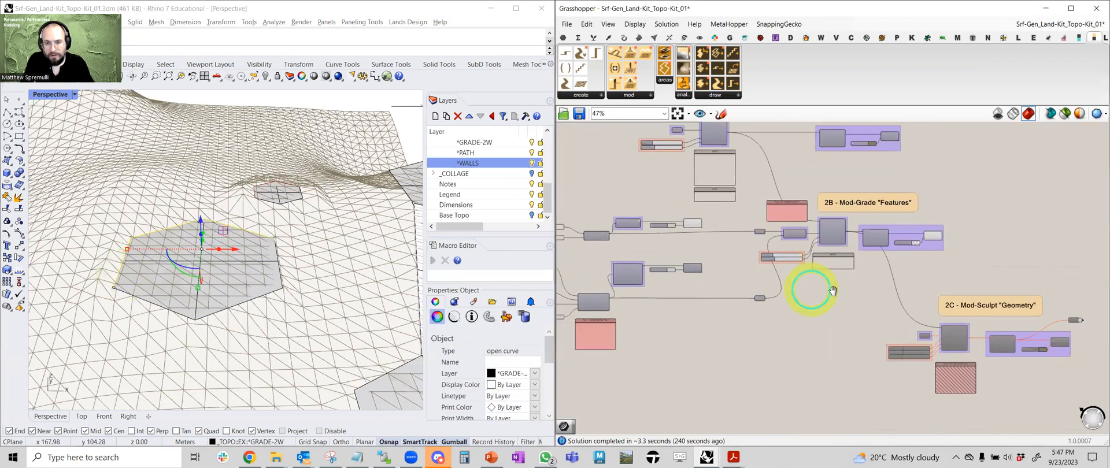
scroll(607, 260, "up", 1)
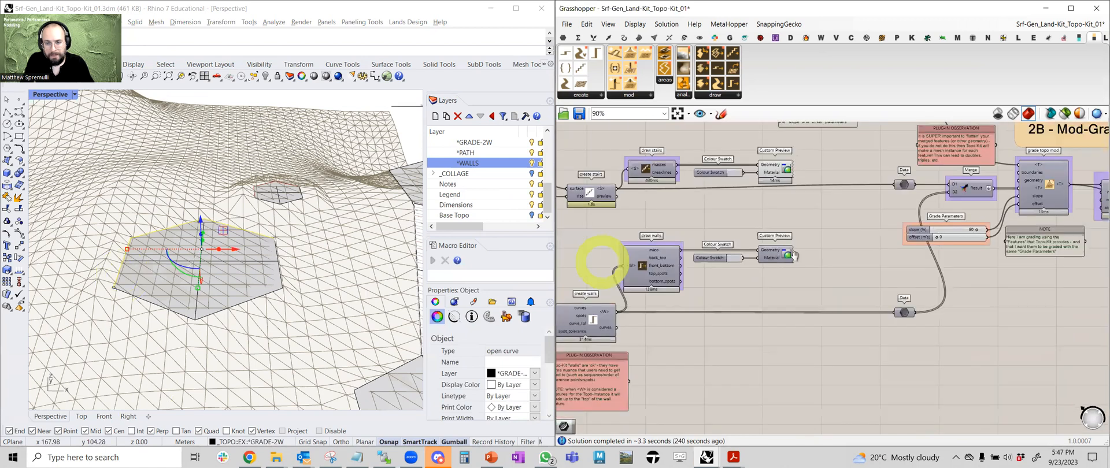
scroll(793, 310, "up", 1)
scroll(769, 317, "up", 1)
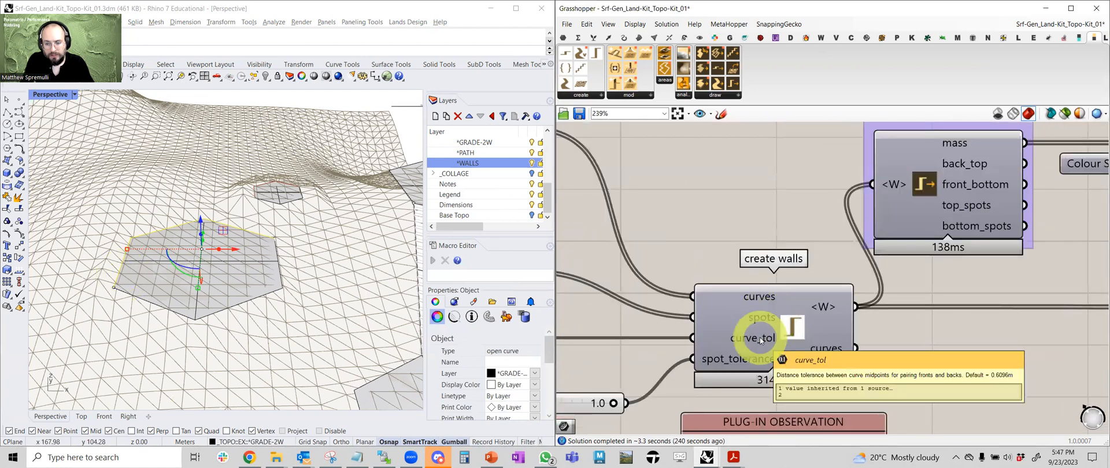
- Go up to the create stairs component and examine its <S> output and the connected draw stairs component
scroll(745, 365, "down", 1)
right_click_drag(780, 322, 708, 311)
right_click_drag(736, 197, 688, 324)
scroll(688, 324, "down", 1)
scroll(680, 225, "up", 3)
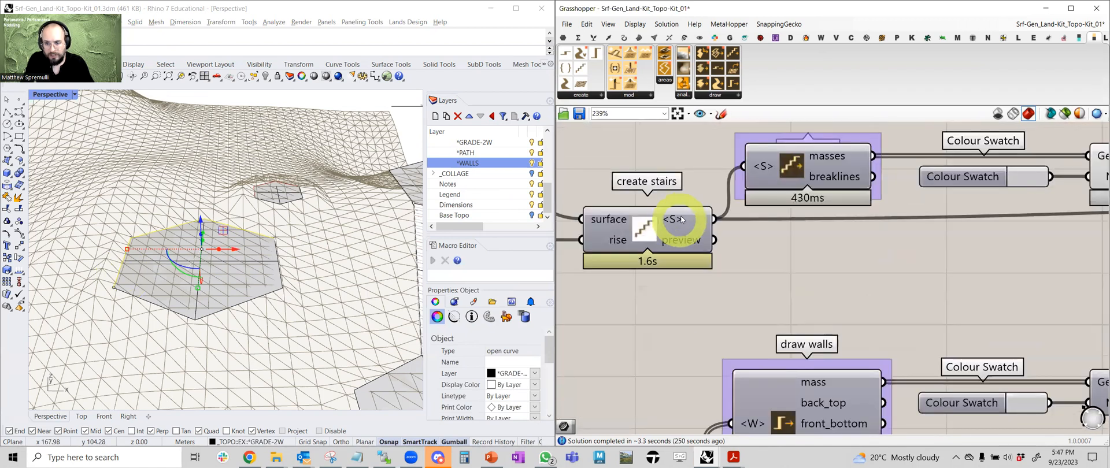
scroll(684, 219, "down", 1)
right_click_drag(716, 247, 676, 281)
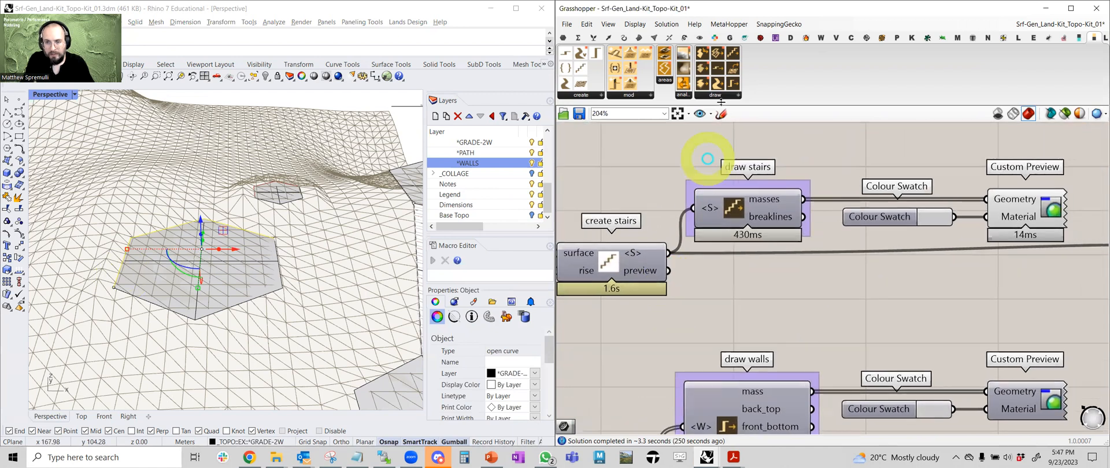
left_click(716, 94)
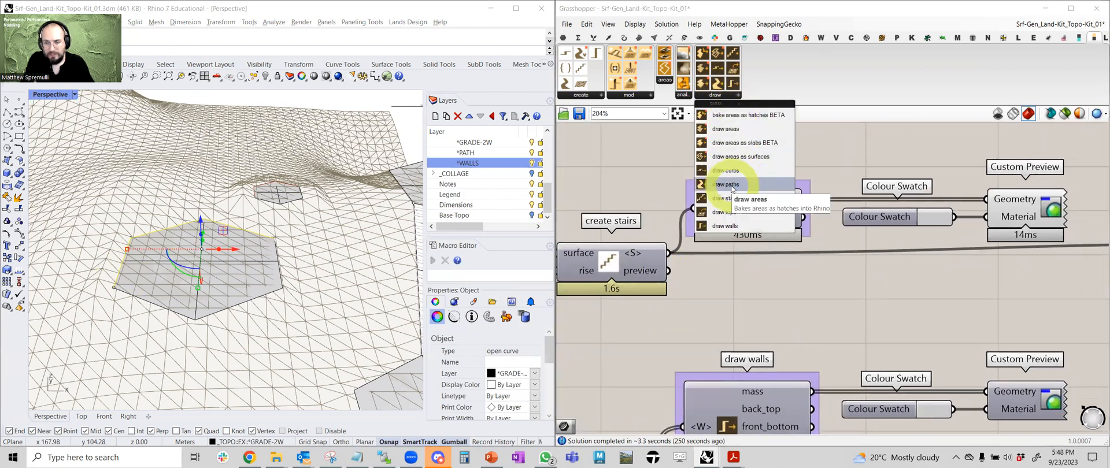
left_click(744, 205)
- Turn on the preview of the draw walls component and view the walls around the hexagonal platforms
right_click_drag(751, 331, 787, 188)
left_click(774, 270)
middle_click(773, 275)
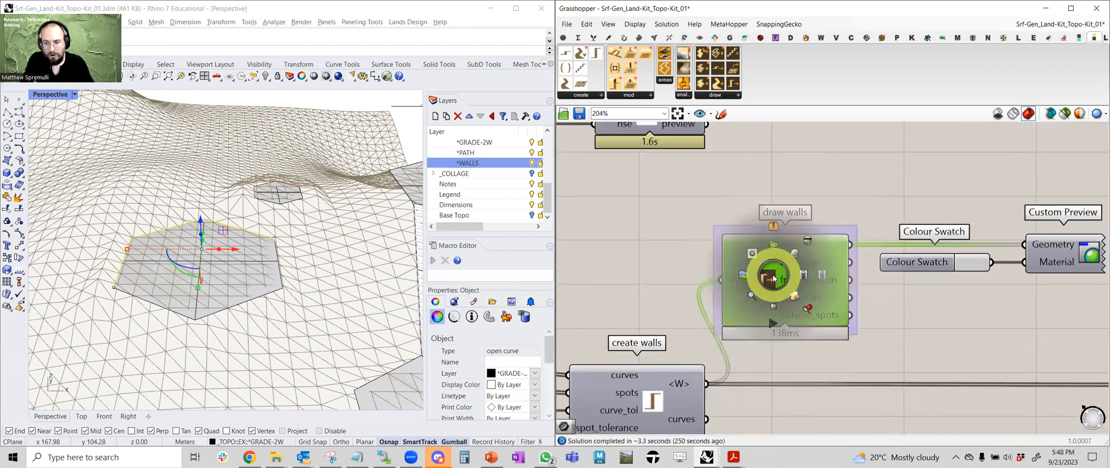
left_click(795, 248)
right_click_drag(374, 236, 371, 236)
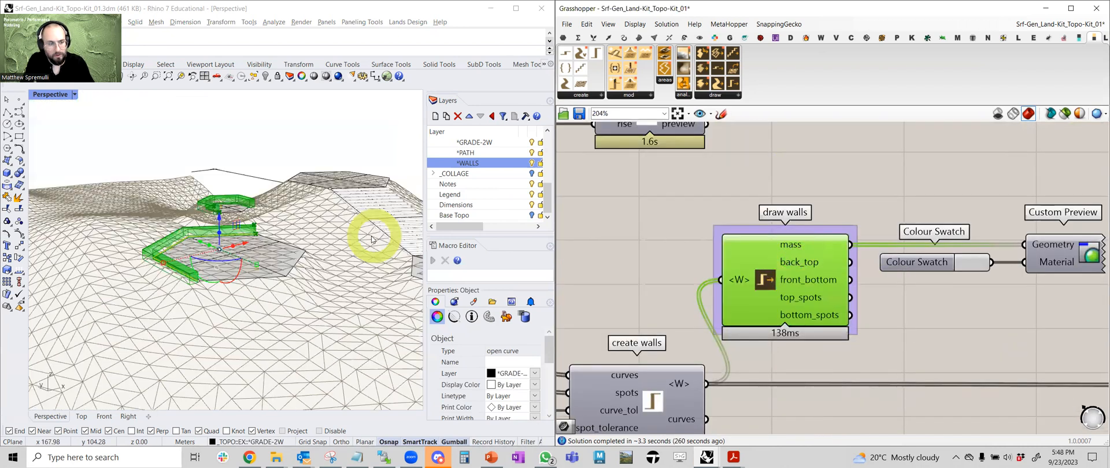
right_click_drag(394, 188, 385, 167)
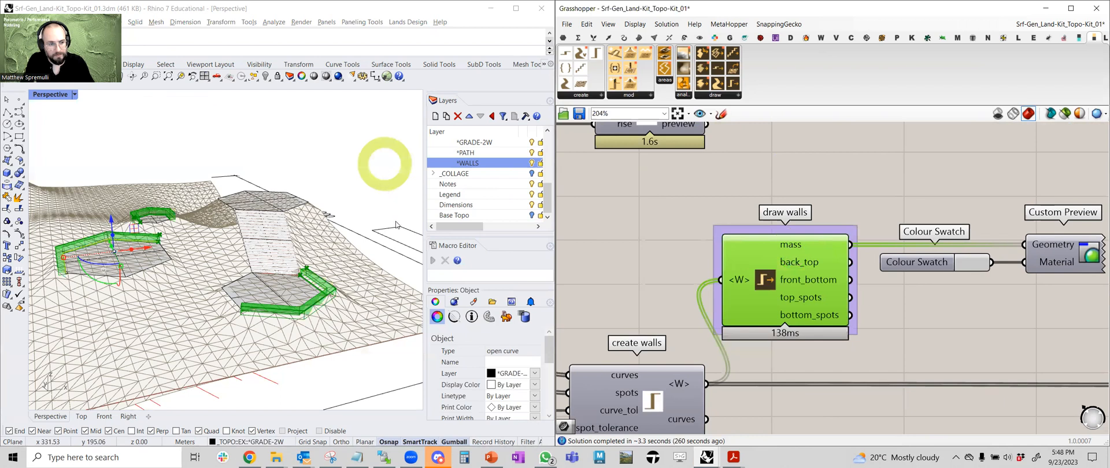
right_click_drag(396, 224, 397, 224)
right_click_drag(381, 170, 405, 180)
scroll(396, 202, "up", 3)
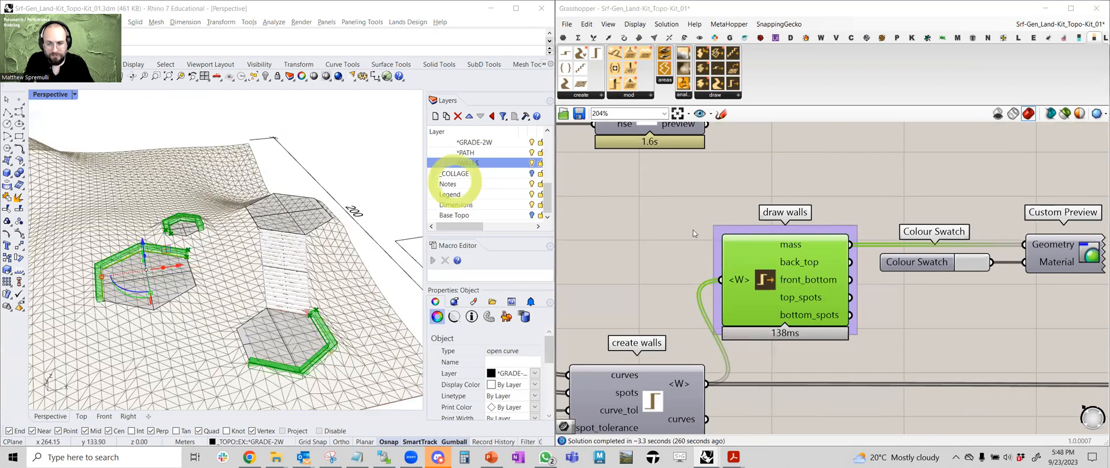
- Enable the Custom Preview connected to the walls' mass output and turn off the draw walls component's own preview
right_click_drag(822, 265, 701, 256)
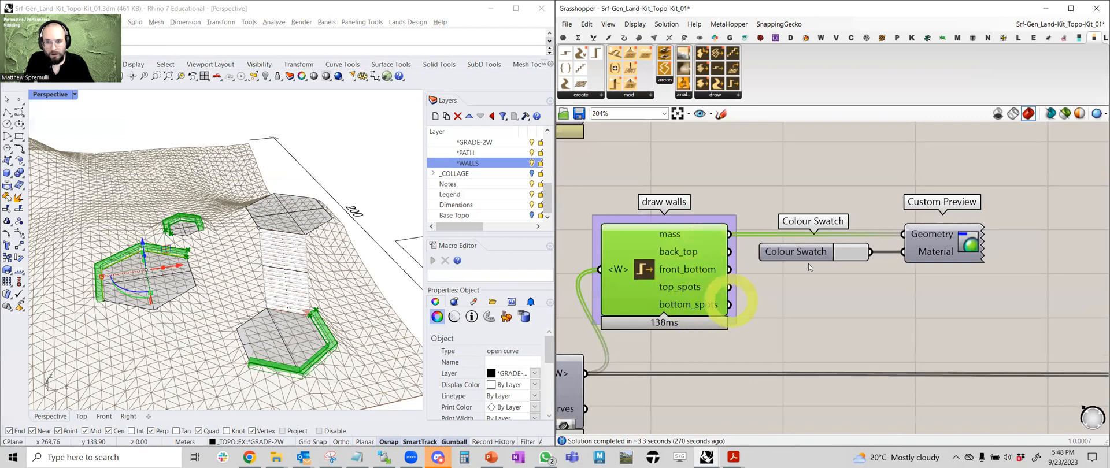
left_click(953, 242)
middle_click(956, 237)
left_click(963, 232)
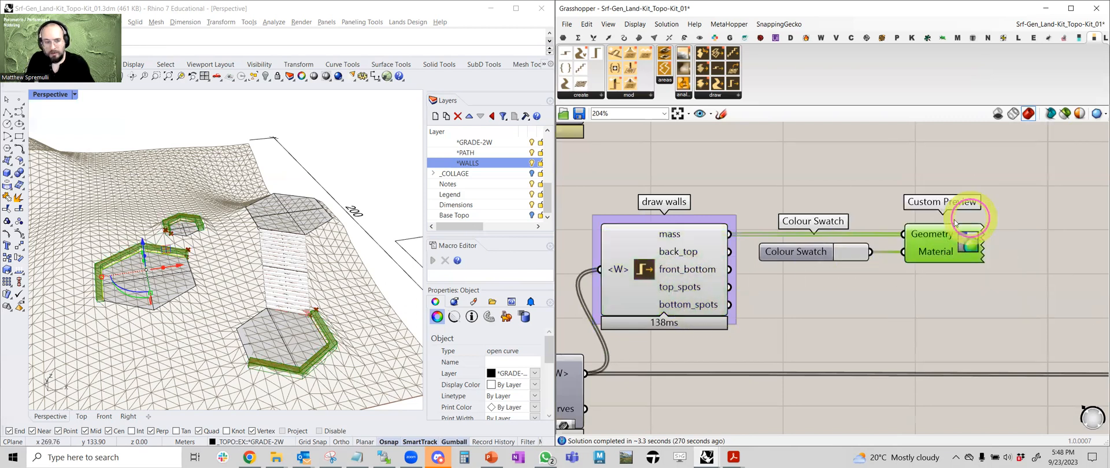
left_click(659, 273)
middle_click(658, 270)
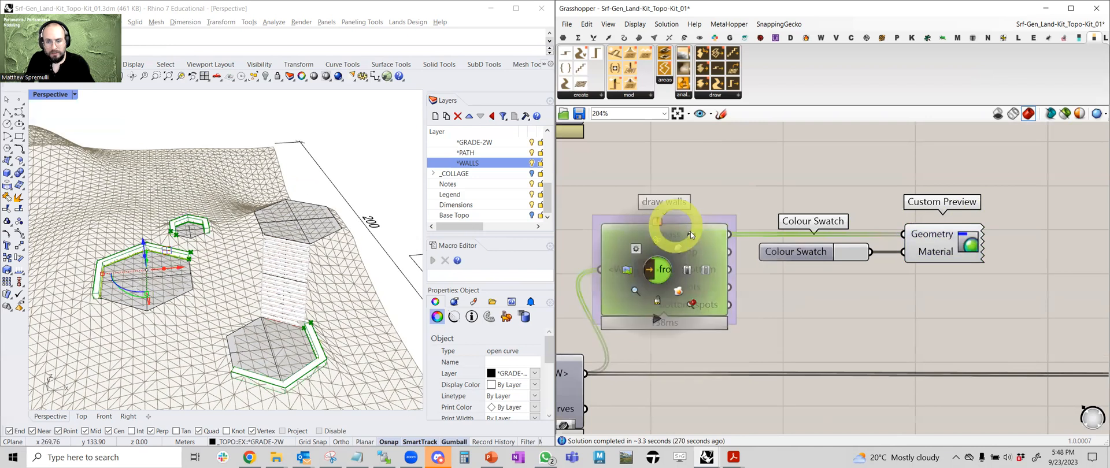
right_click_drag(289, 284, 399, 269)
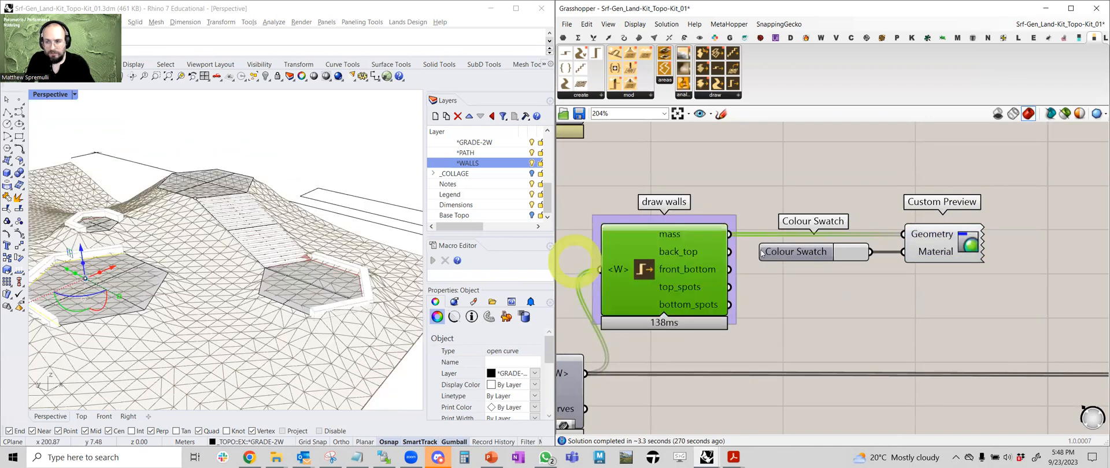
- Follow the feature wires to the Merge and grade topo mod components in section 2B - Mod-Grade "Features"
scroll(799, 278, "down", 3)
right_click_drag(801, 280, 742, 296)
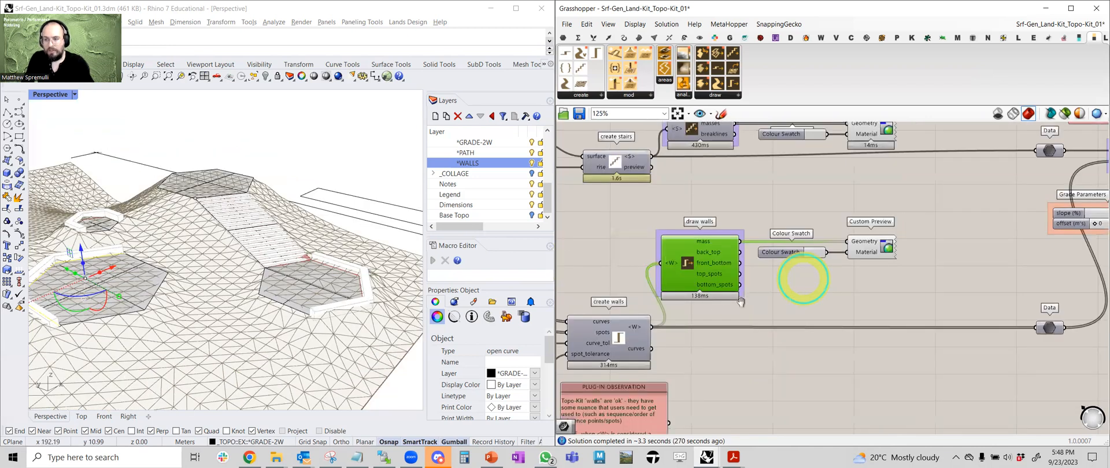
right_click_drag(803, 279, 716, 314)
scroll(717, 314, "down", 2)
right_click_drag(760, 287, 718, 301)
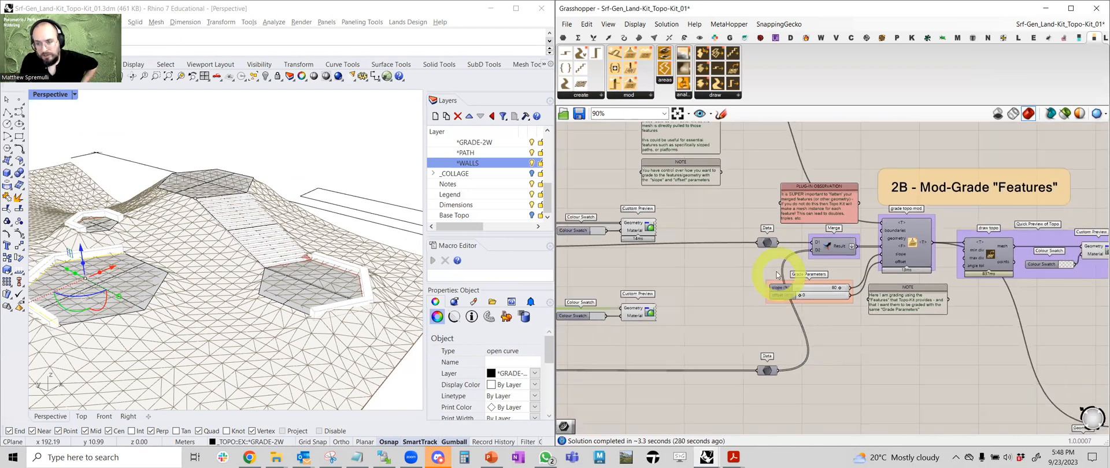
scroll(889, 245, "up", 4)
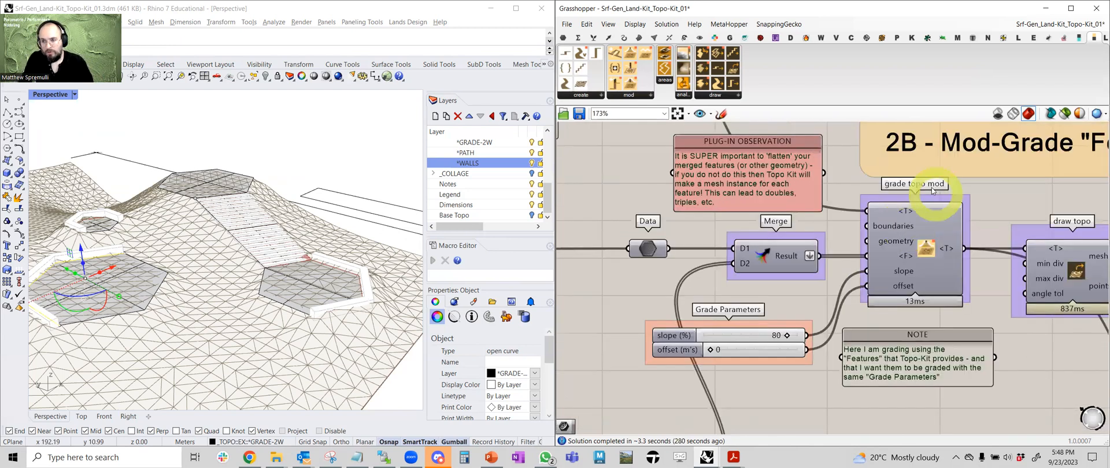
- Examine the <S> output of create stairs and the <W> output of create walls
mouse_move(663, 273)
right_mouse_down()
mouse_move(757, 253)
mouse_move(886, 254)
right_mouse_up()
scroll(930, 261, "up", 3)
scroll(960, 252, "down", 6)
scroll(617, 248, "up", 4)
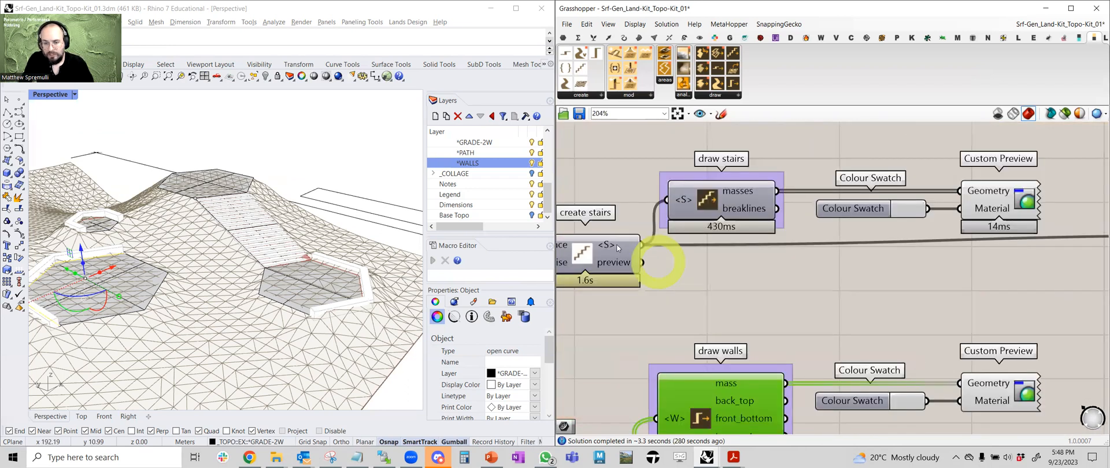
scroll(607, 248, "down", 2)
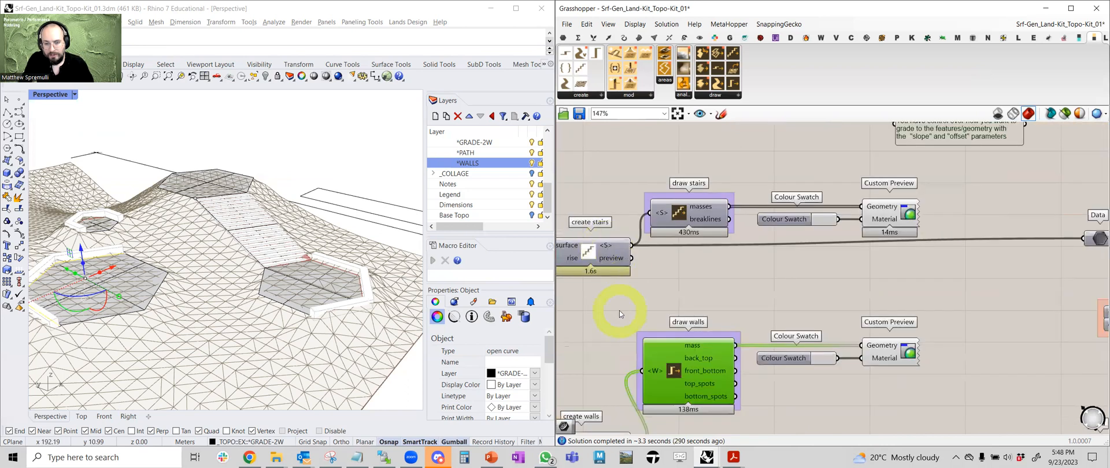
scroll(607, 248, "up", 6)
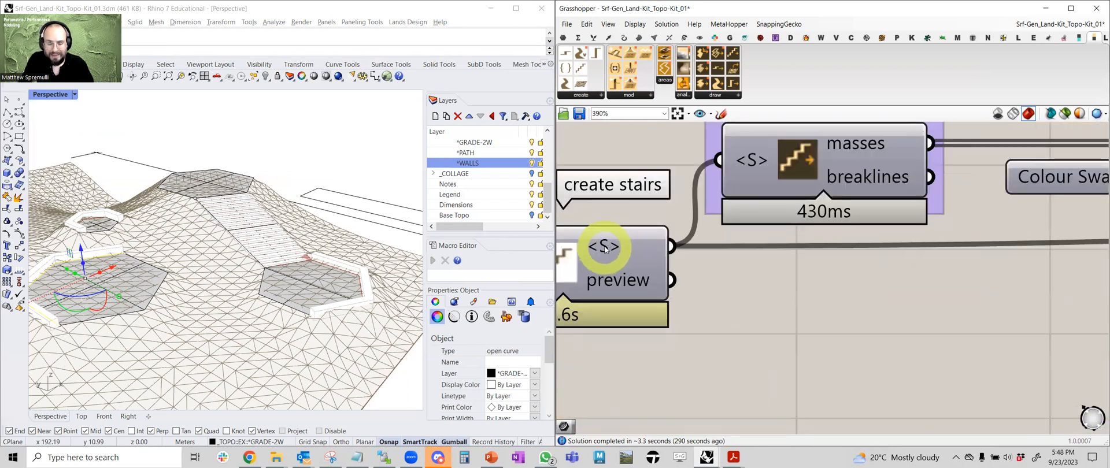
scroll(605, 249, "down", 4)
right_click_drag(676, 335, 688, 184)
right_click_drag(681, 317, 698, 208)
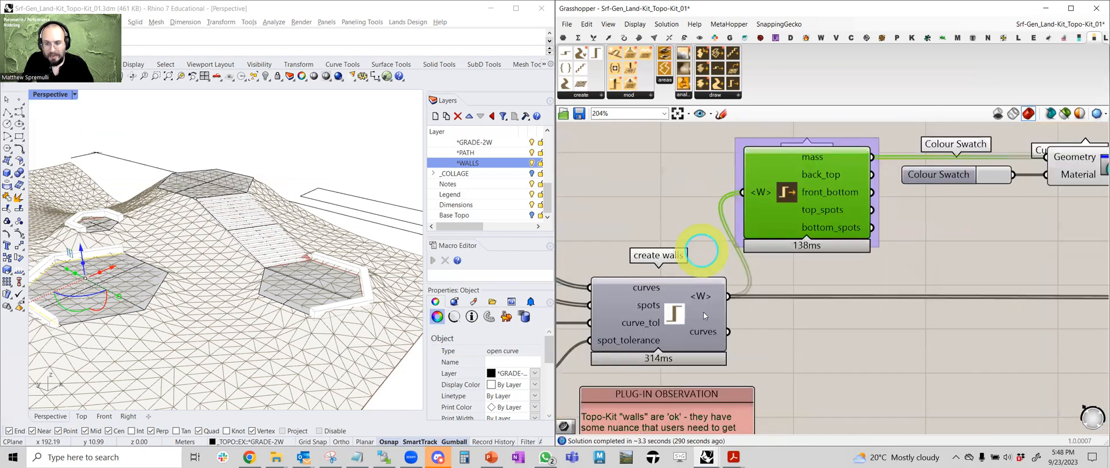
scroll(687, 271, "up", 4)
scroll(684, 278, "down", 2)
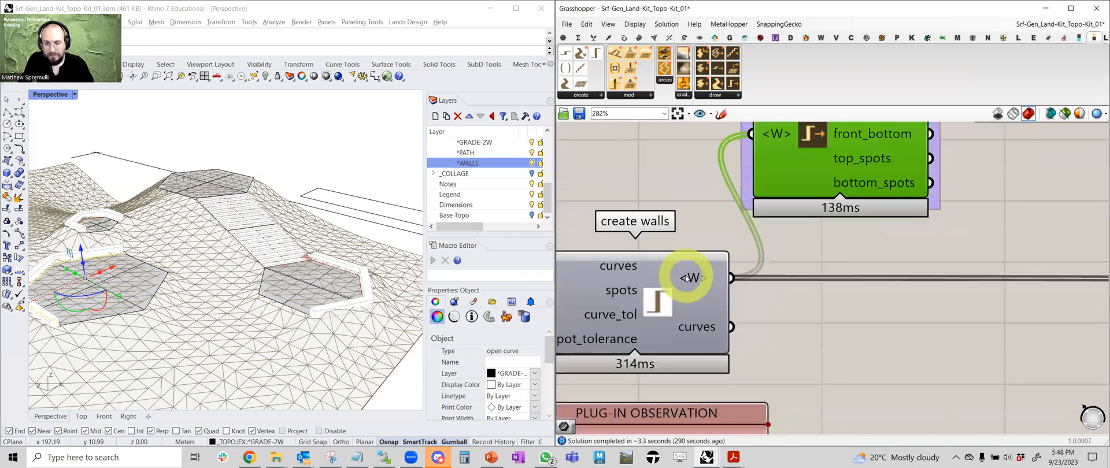
- Examine how the Merge result and the slope and offset Grade Parameters feed the grade topo mod component
scroll(686, 278, "down", 6)
right_click_drag(802, 247, 622, 308)
right_click_drag(842, 203, 730, 260)
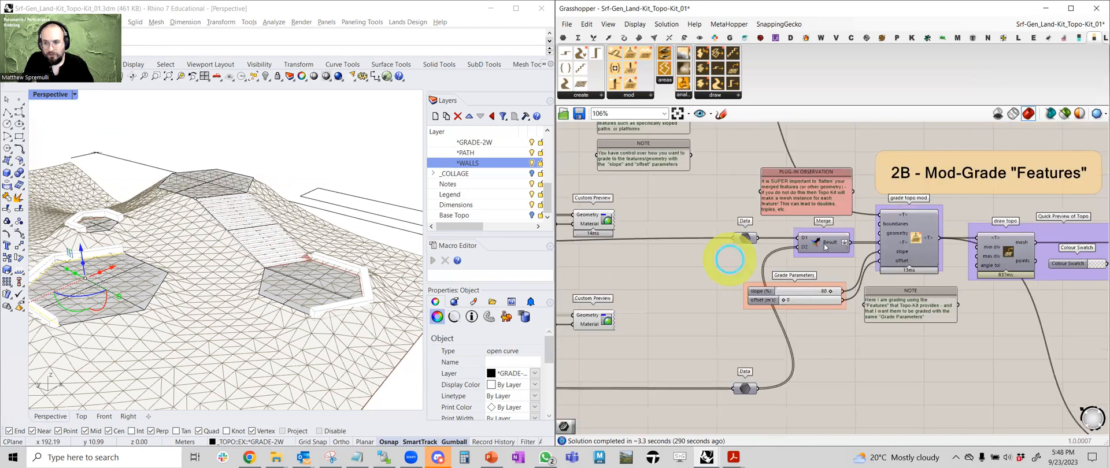
scroll(825, 248, "up", 5)
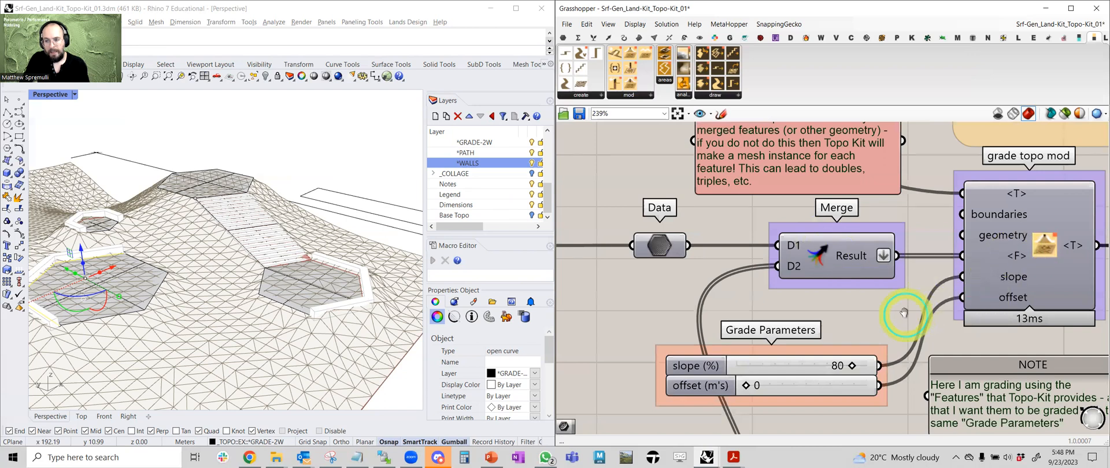
right_click_drag(885, 372, 850, 331)
left_click_drag(849, 329, 845, 346)
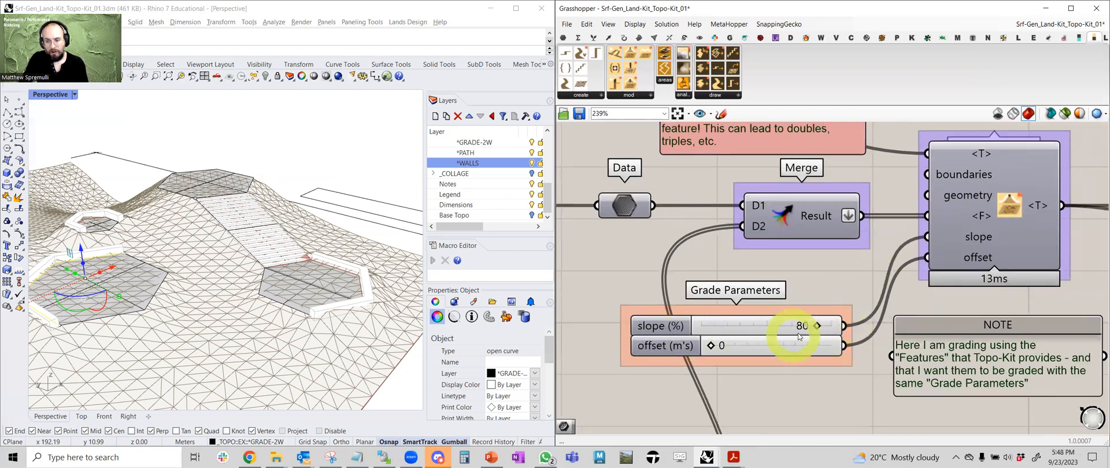
right_click_drag(928, 238, 704, 271)
scroll(911, 267, "down", 3)
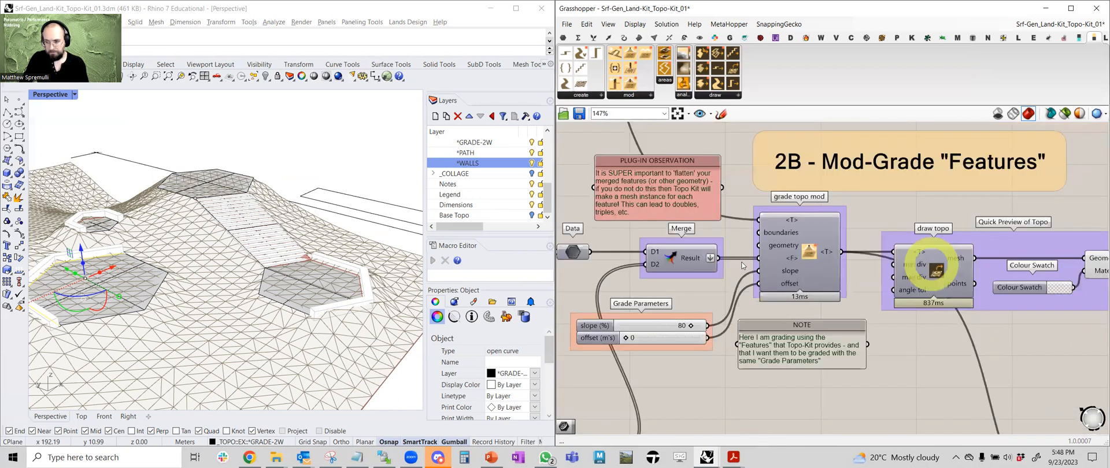
- Highlight the 2B topo through its Custom Preview component and inspect the graded mesh around the platform walls
right_click_drag(948, 265, 717, 263)
left_click(866, 265)
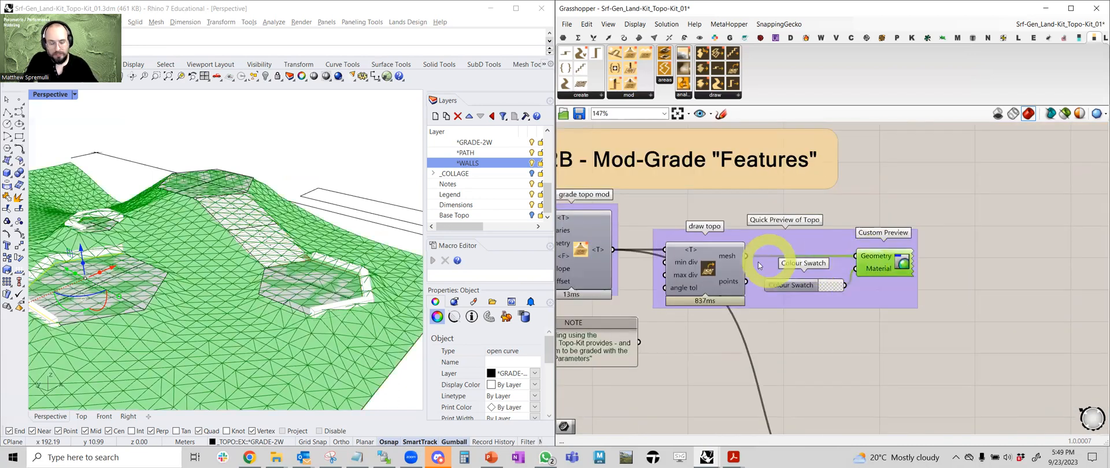
right_click_drag(382, 295, 421, 287)
right_click_drag(362, 223, 341, 165)
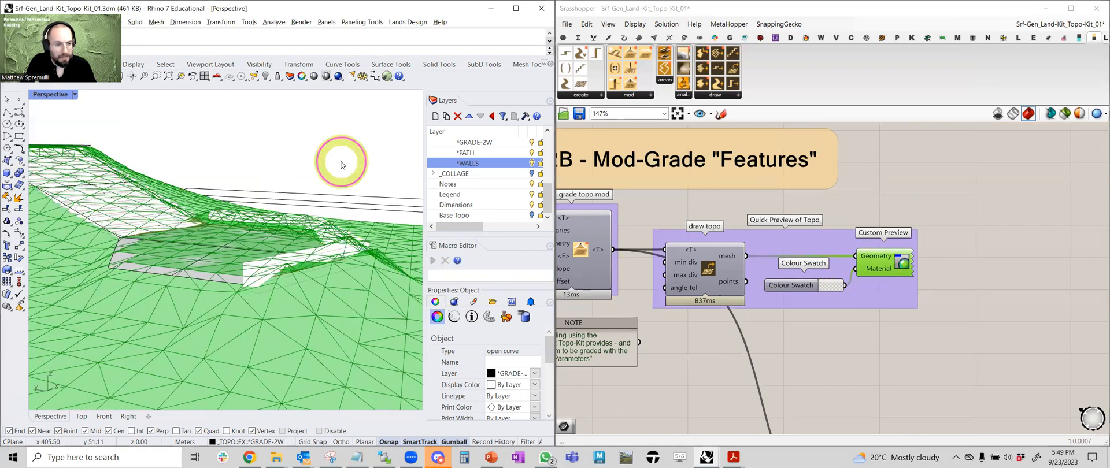
left_click(886, 343)
- Raise the opacity of the Colour Swatch in the 2B topo quick preview so the graded surface displays solid
left_click(832, 286)
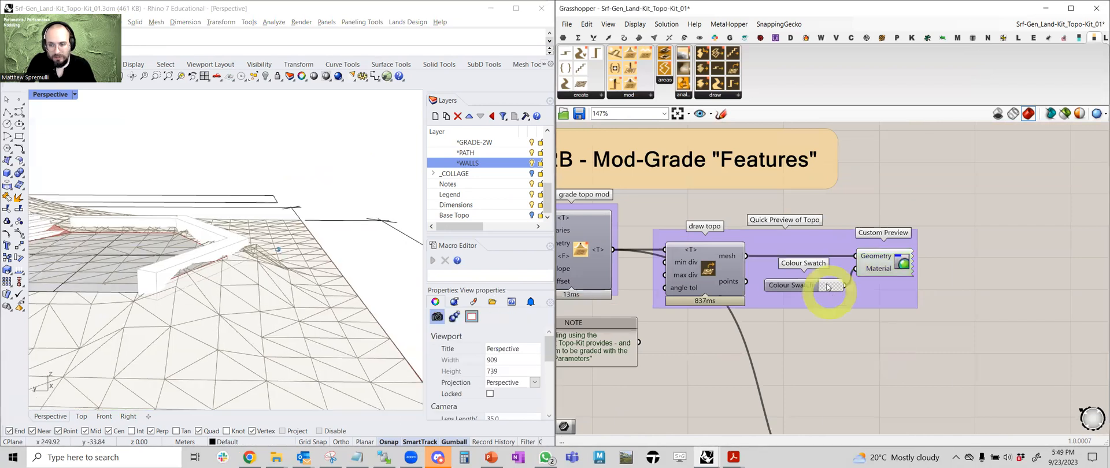
left_click(859, 407)
left_click_drag(861, 406, 949, 409)
left_click(1008, 304)
right_click_drag(415, 316, 339, 236)
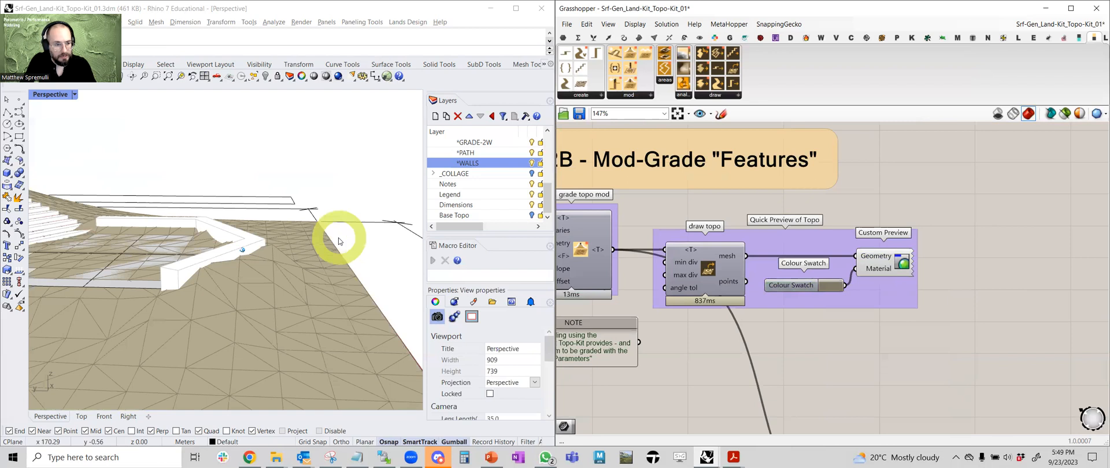
- Turn off the 2B topo's Custom Preview and turn on the one in 2A, viewing the terrain beside the walls
scroll(822, 261, "down", 4)
left_click(847, 260)
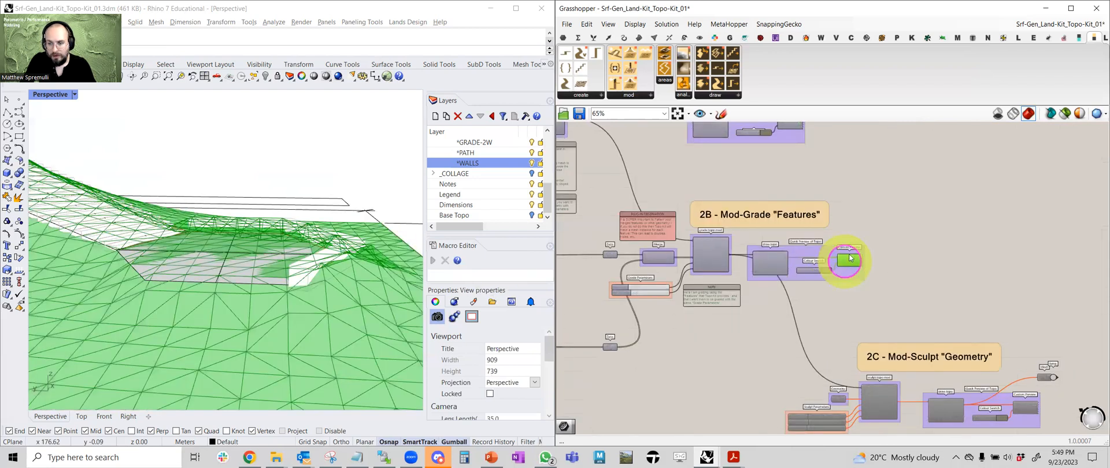
middle_click(846, 261)
left_click(873, 233)
right_click_drag(837, 209, 829, 273)
left_click(784, 189)
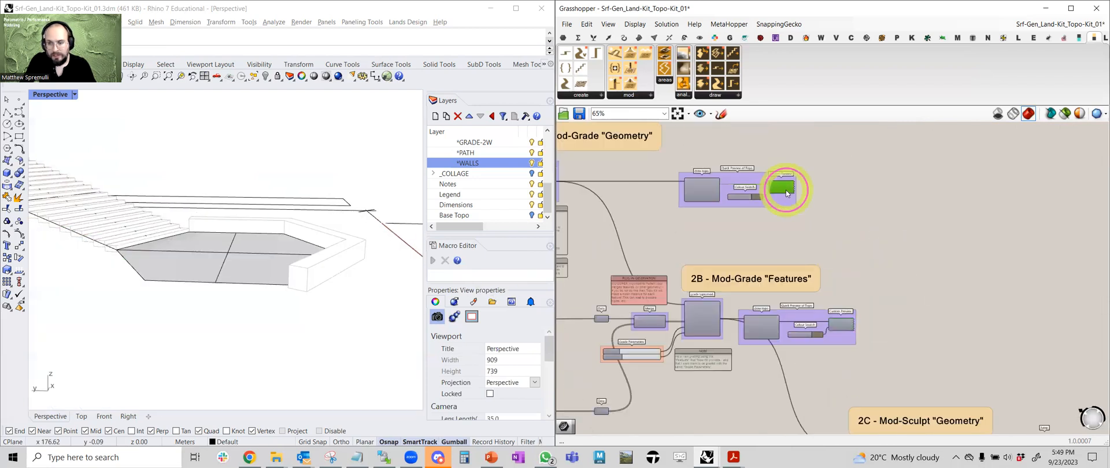
middle_click(785, 190)
left_click(807, 168)
left_click(855, 222)
right_click_drag(386, 198, 387, 311)
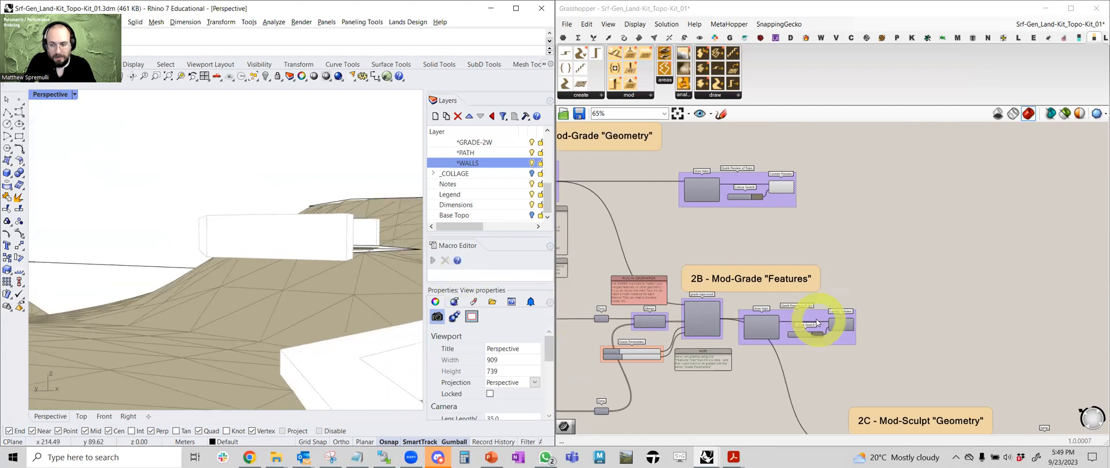
- Briefly show the preview of the 2A Geometry parameter to check the graded platforms against the walls, and hide it again
scroll(697, 296, "up", 4)
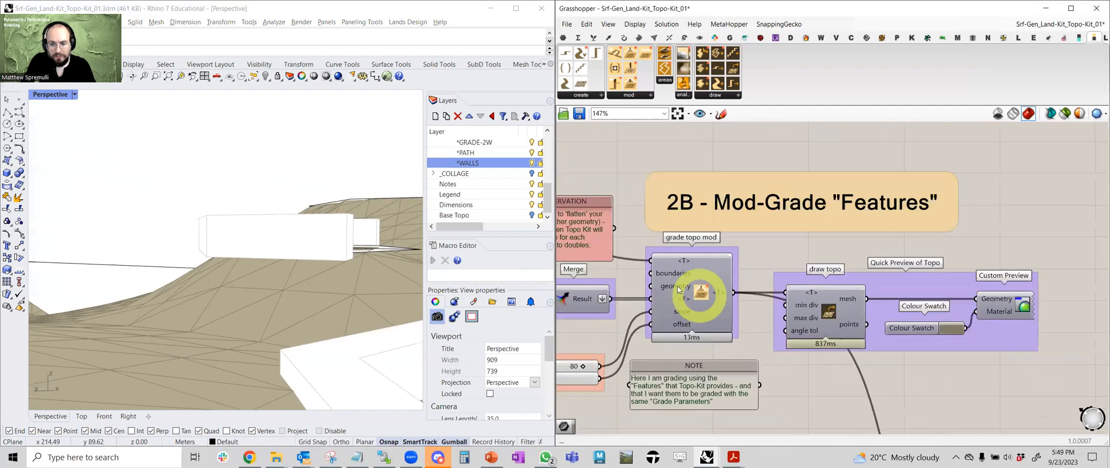
scroll(678, 248, "down", 3)
right_click_drag(685, 185, 692, 254)
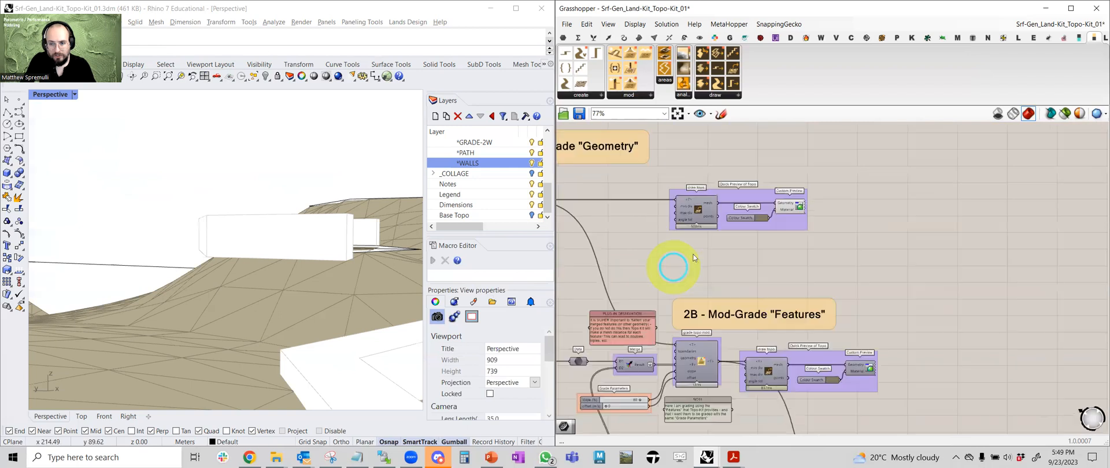
right_click_drag(661, 213, 825, 252)
right_click_drag(657, 242, 703, 246)
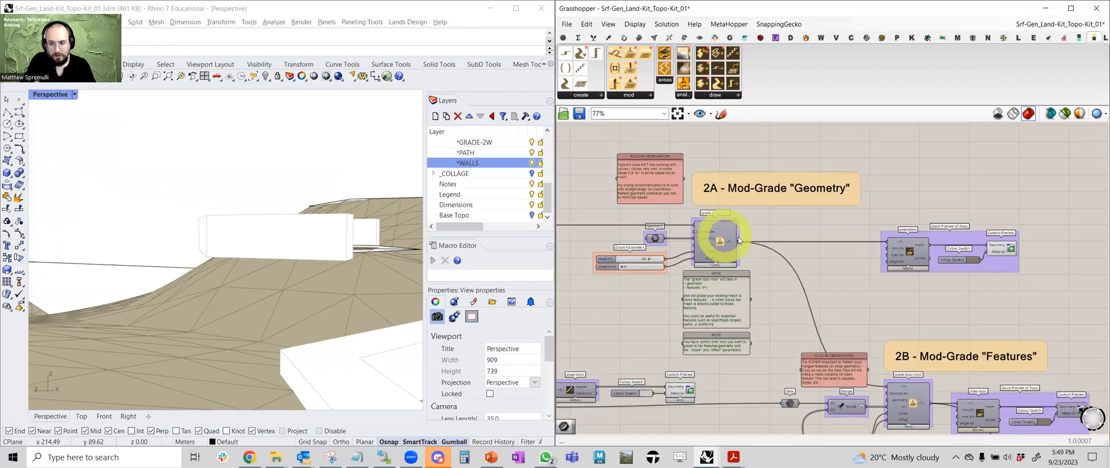
left_click(652, 237)
middle_click(652, 237)
left_click(668, 215)
right_click_drag(226, 233, 222, 250)
right_click_drag(413, 259, 319, 230)
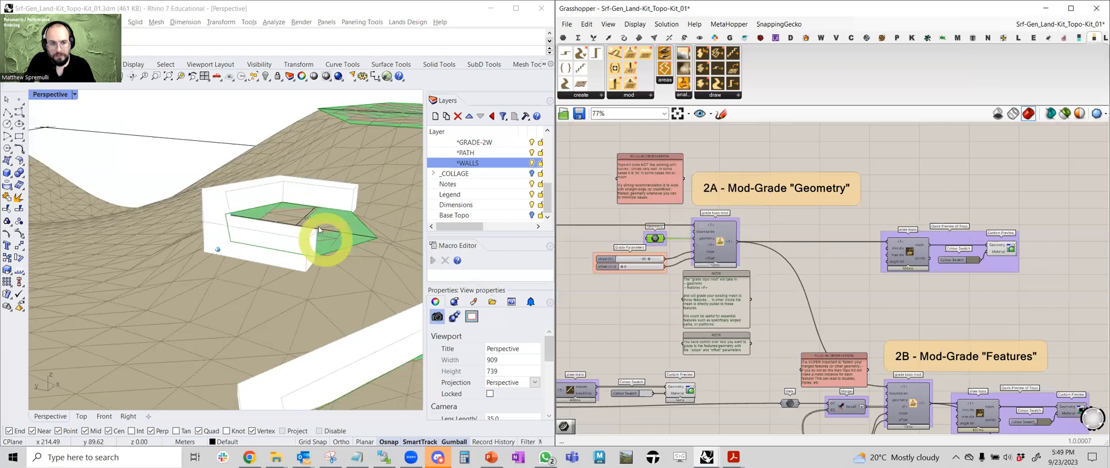
middle_click(656, 239)
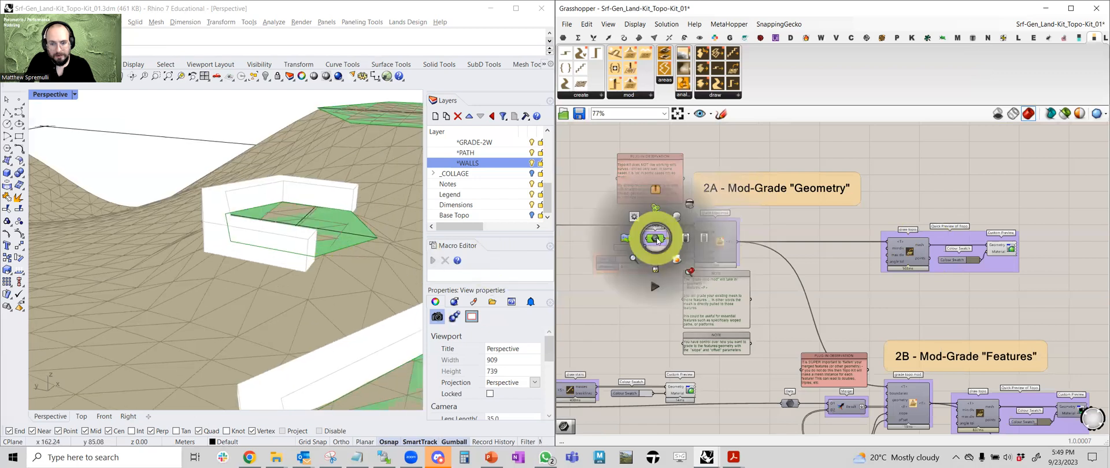
left_click(687, 207)
- Turn off the Custom Preview in 2A and turn on the one in 2B, viewing the graded terrain around the platform walls
scroll(703, 226, "down", 1)
right_click_drag(879, 302, 775, 241)
left_click(850, 181)
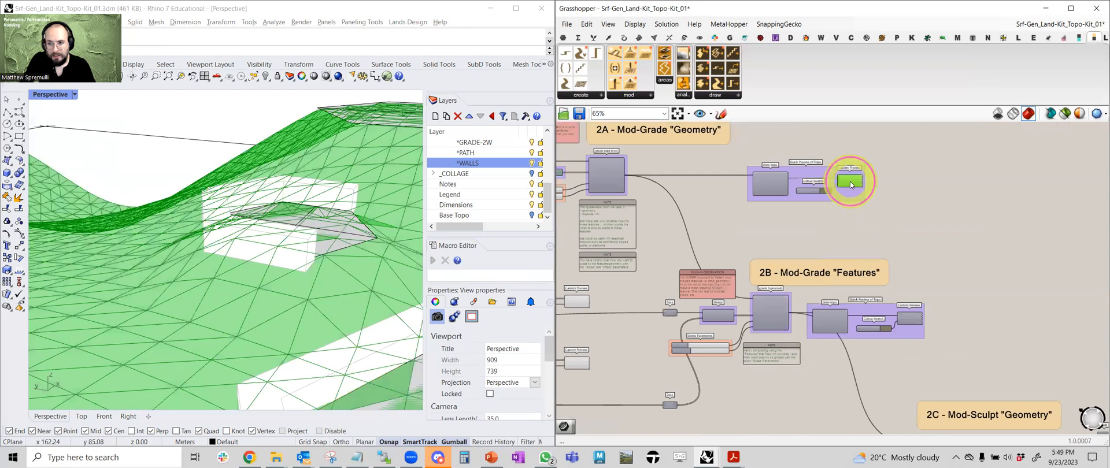
left_click(882, 150)
scroll(912, 231, "up", 3)
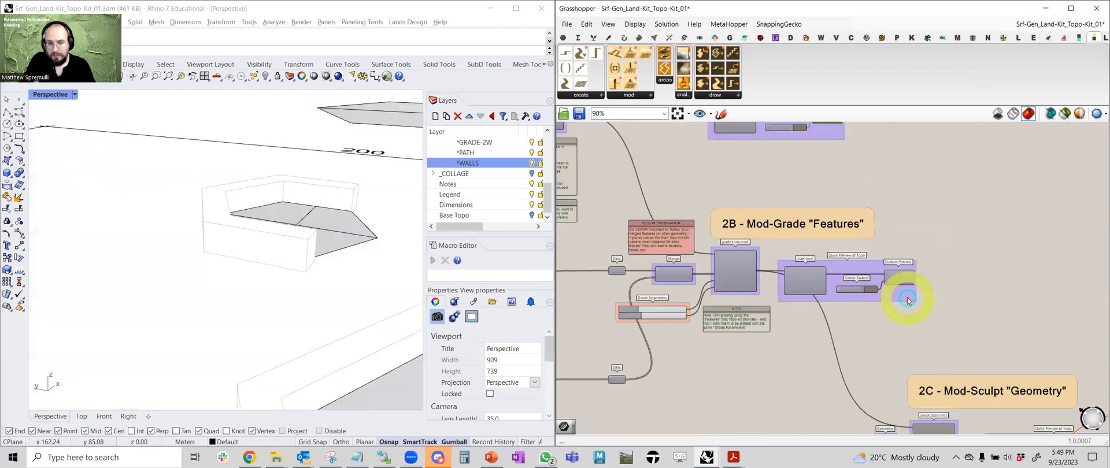
middle_click(902, 264)
left_click(919, 246)
right_click_drag(224, 255, 212, 185)
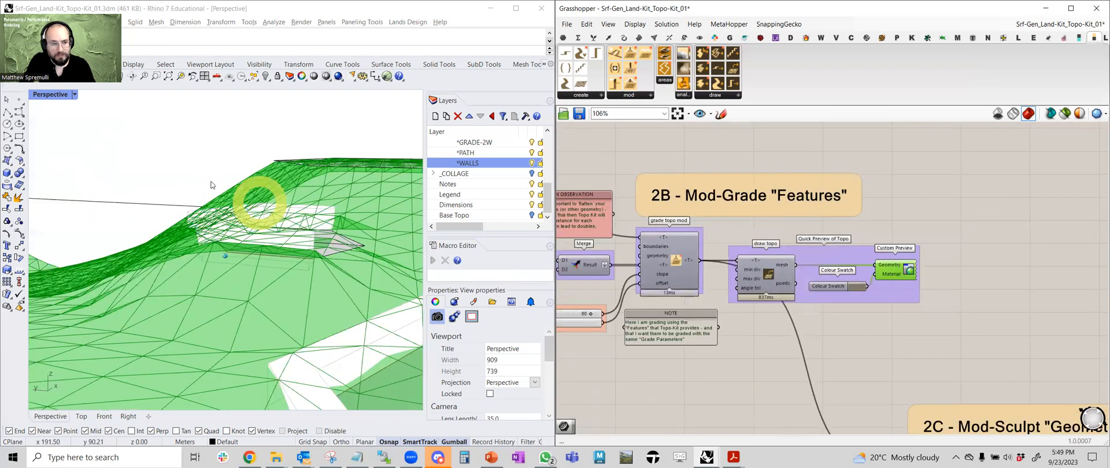
left_click(939, 194)
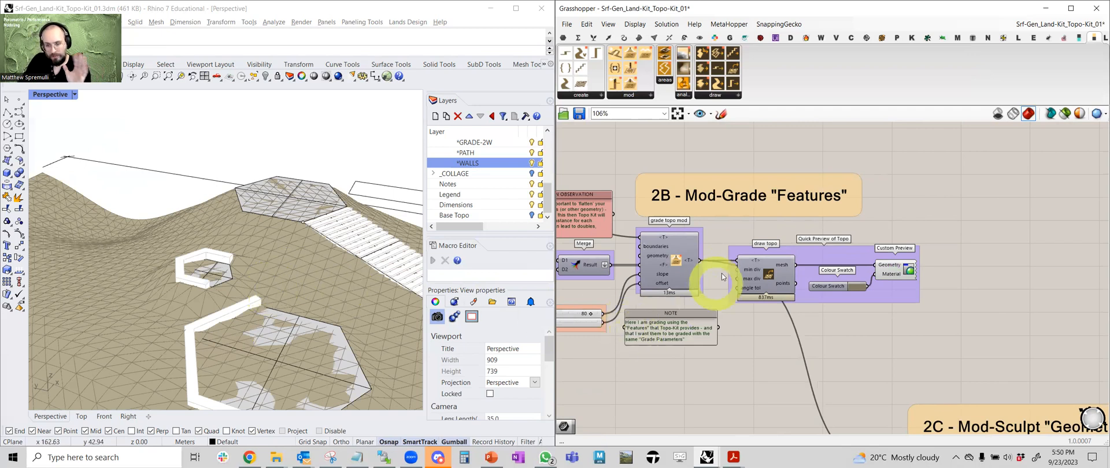
- Find the U/V Count slider feeding the Mesh Surface component in 1B and lock the solver before editing it
scroll(694, 283, "down", 4)
scroll(694, 284, "down", 3)
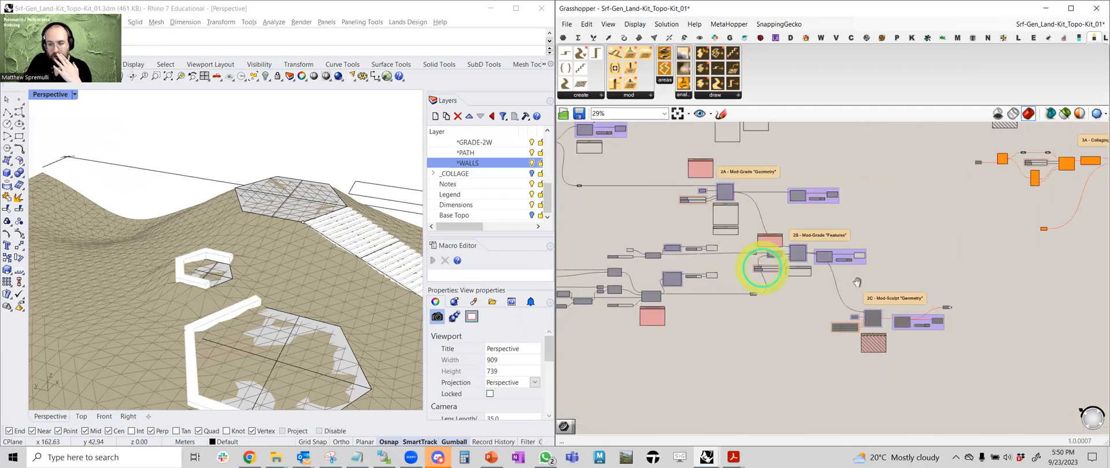
scroll(659, 271, "up", 6)
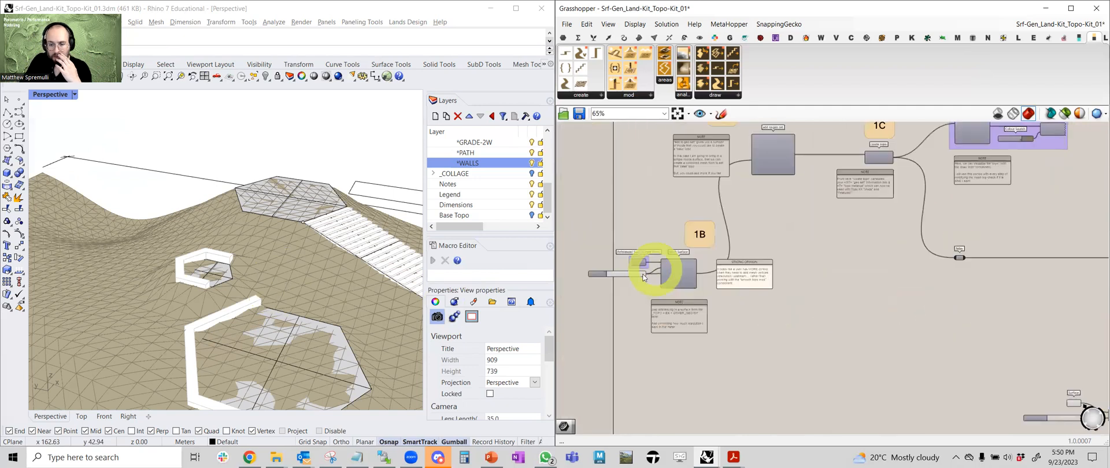
scroll(702, 298, "up", 4)
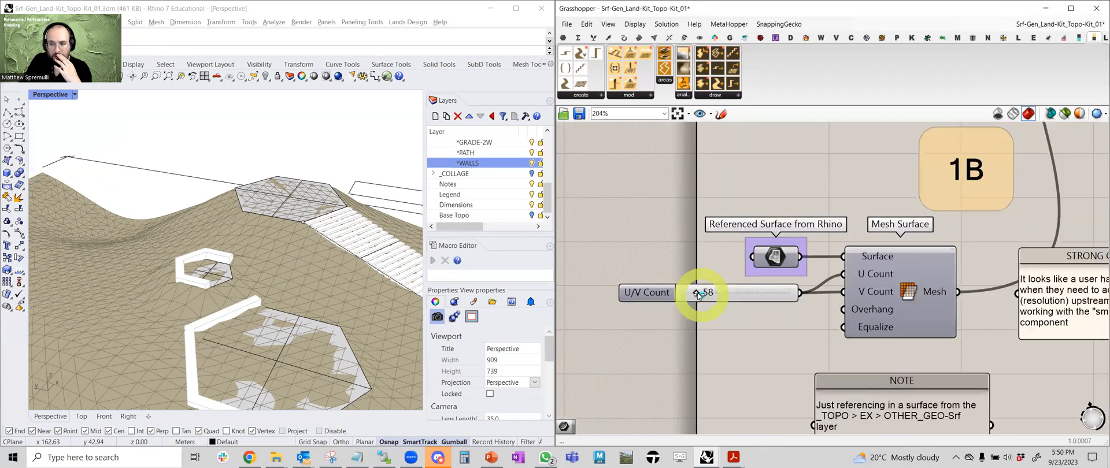
scroll(698, 295, "up", 2)
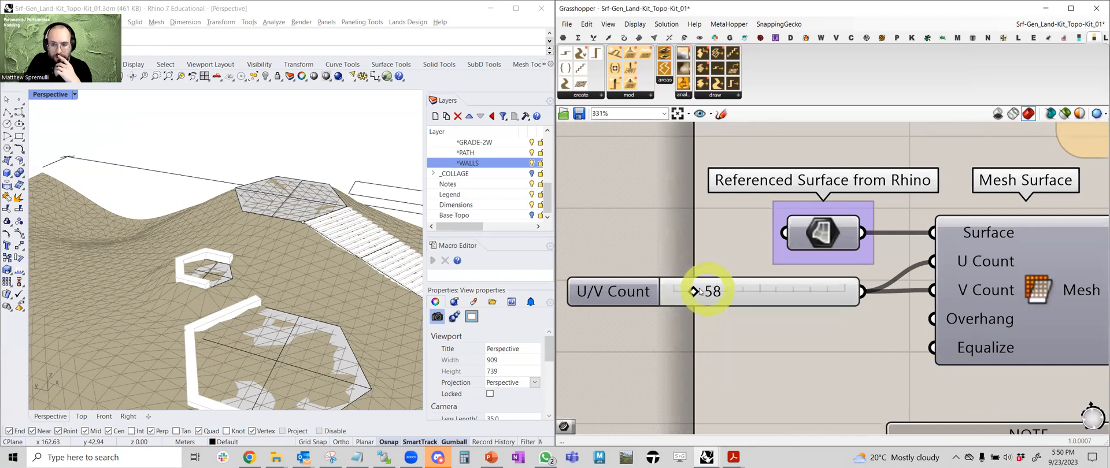
scroll(821, 293, "down", 2)
right_click_drag(829, 294, 752, 255)
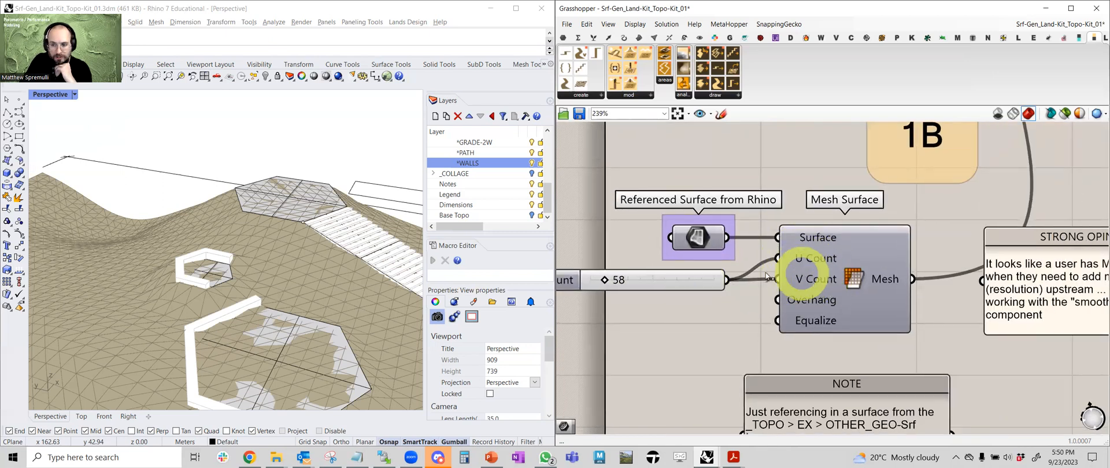
right_click_drag(649, 248, 684, 250)
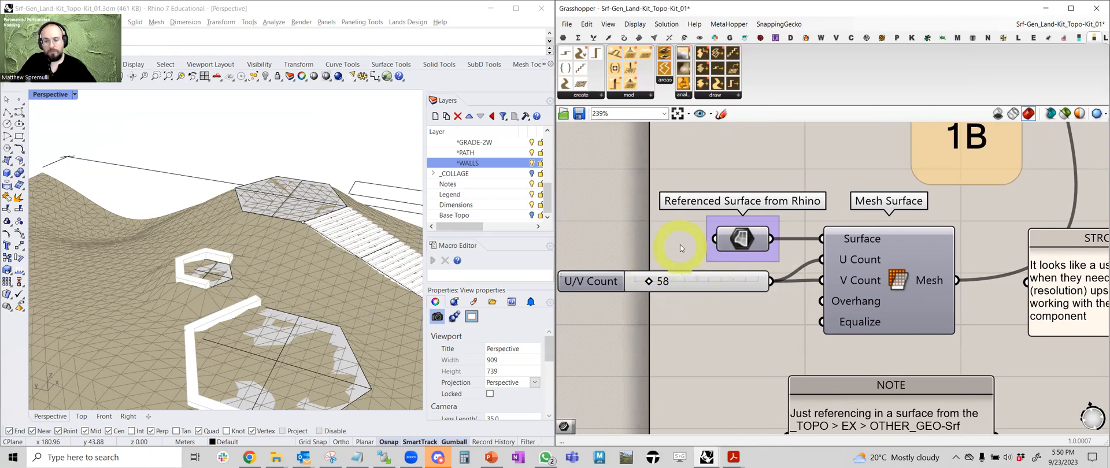
right_click_drag(658, 240, 678, 243)
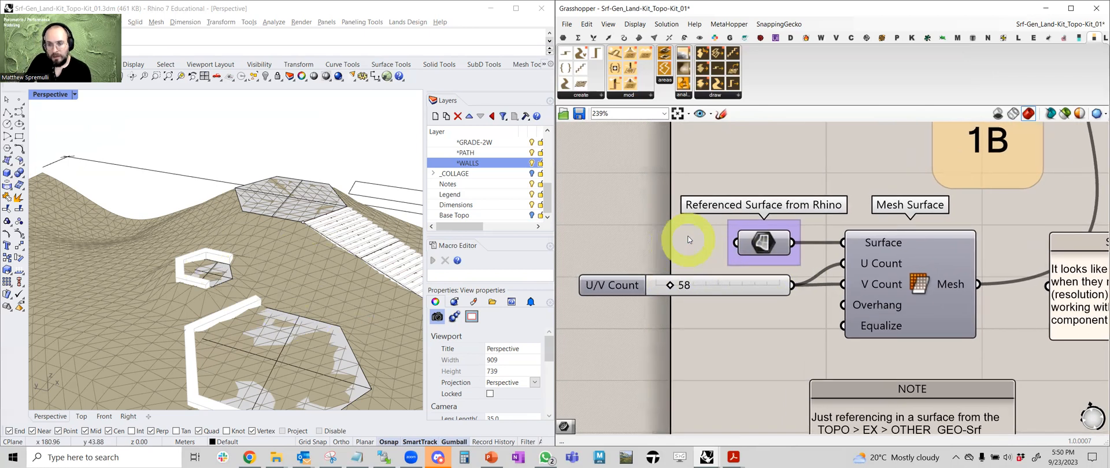
middle_click(681, 229)
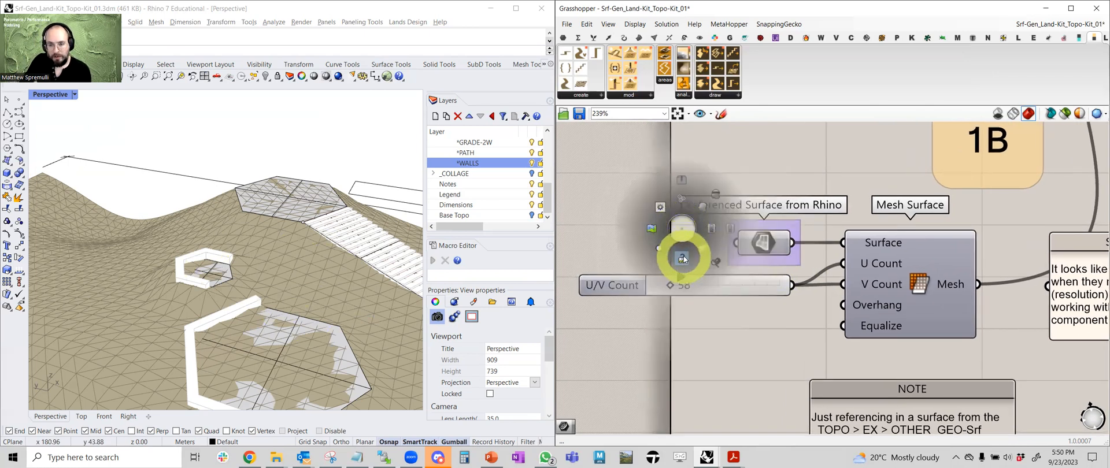
left_click(682, 259)
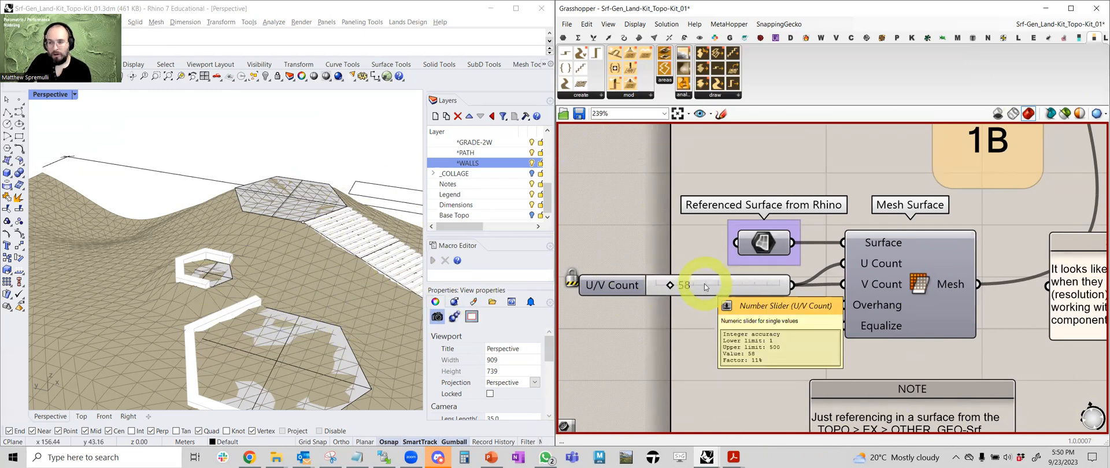
- Raise the U/V Count in 1B to 154 and trace the affected components downstream from Mesh Surface to 2C
left_click_drag(670, 285, 693, 286)
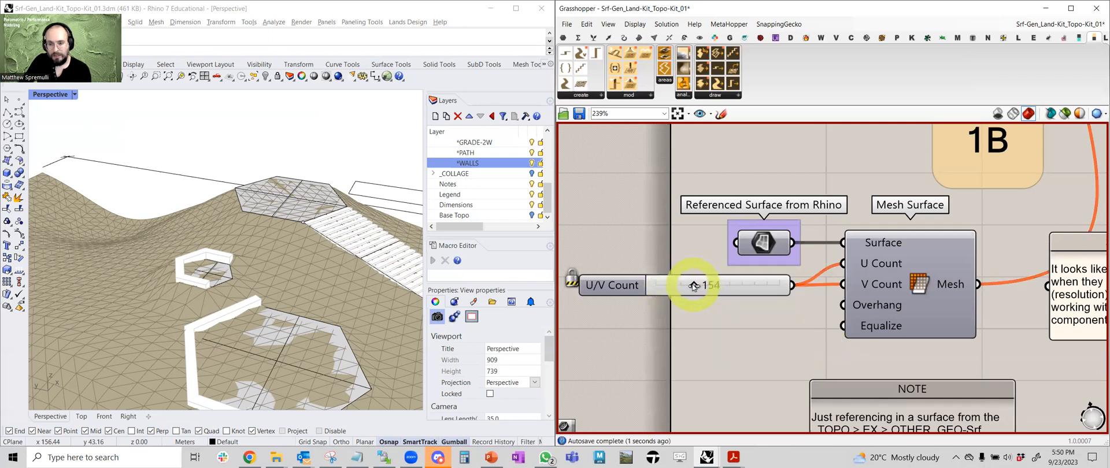
scroll(890, 284, "down", 4)
right_click_drag(893, 285, 698, 328)
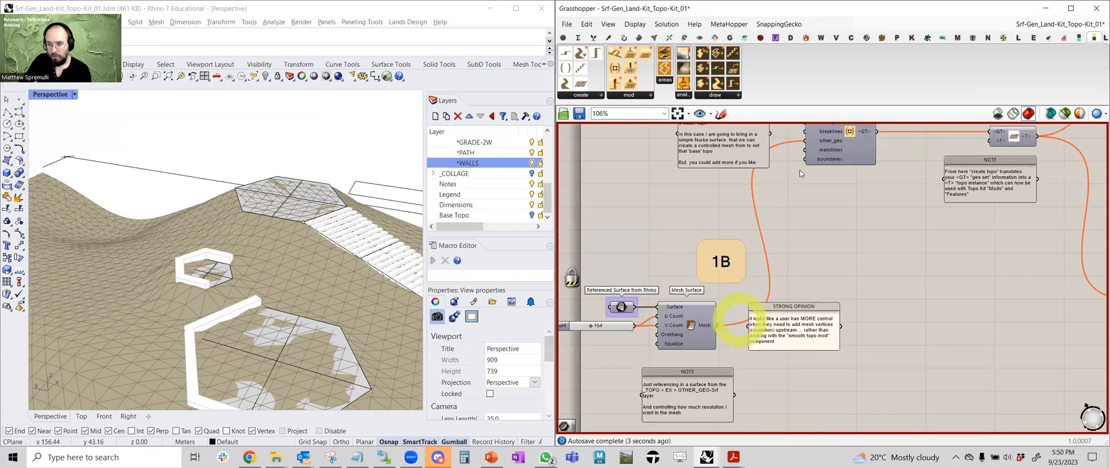
right_click_drag(800, 170, 683, 273)
scroll(848, 232, "down", 2)
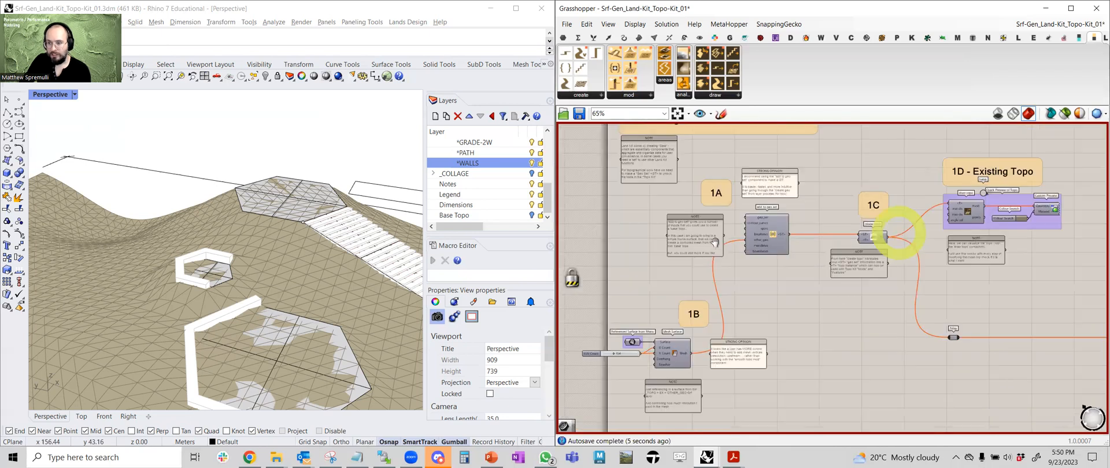
scroll(899, 234, "down", 1)
right_click_drag(899, 236, 690, 245)
scroll(899, 324, "down", 3)
right_click_drag(902, 328, 688, 230)
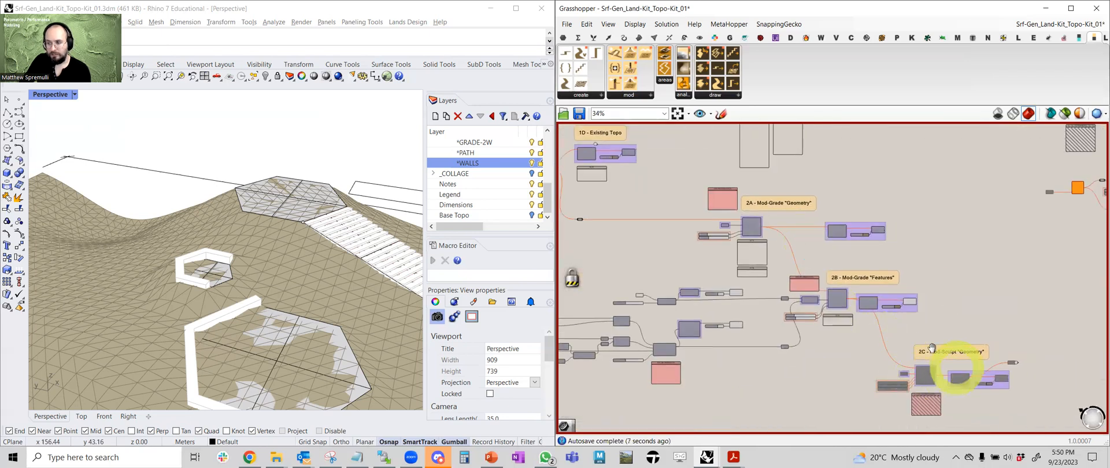
right_click_drag(932, 347, 828, 273)
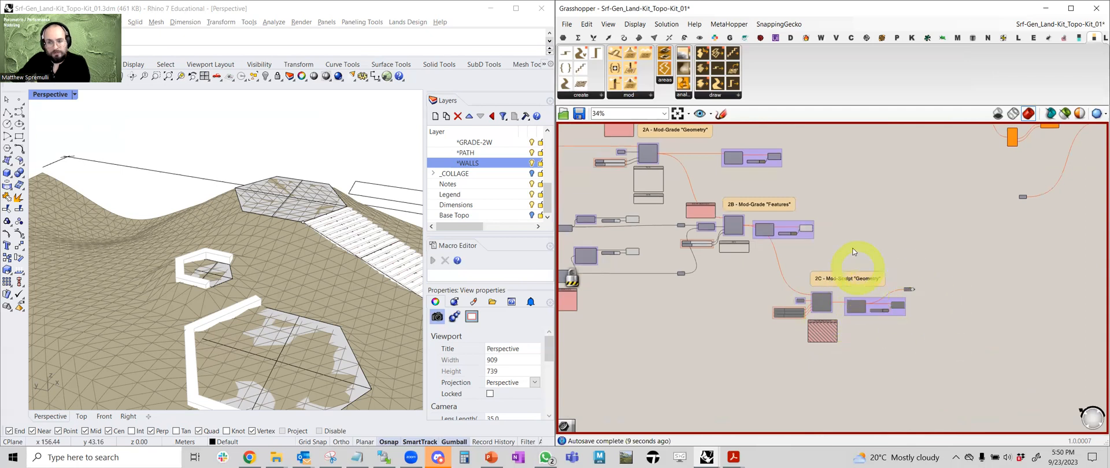
- Set the U/V Count of the 1B Mesh Surface to 100 and unlock the solver to recompute the terrain mesh
scroll(900, 267, "down", 2)
right_click_drag(757, 255, 935, 318)
right_click_drag(736, 266, 751, 272)
scroll(721, 257, "up", 8)
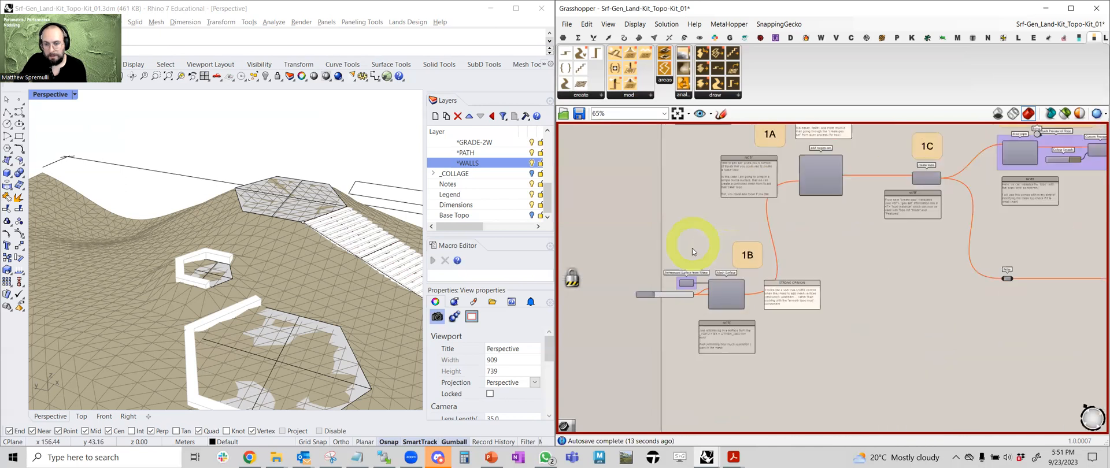
scroll(644, 295, "up", 4)
left_click_drag(683, 295, 666, 296)
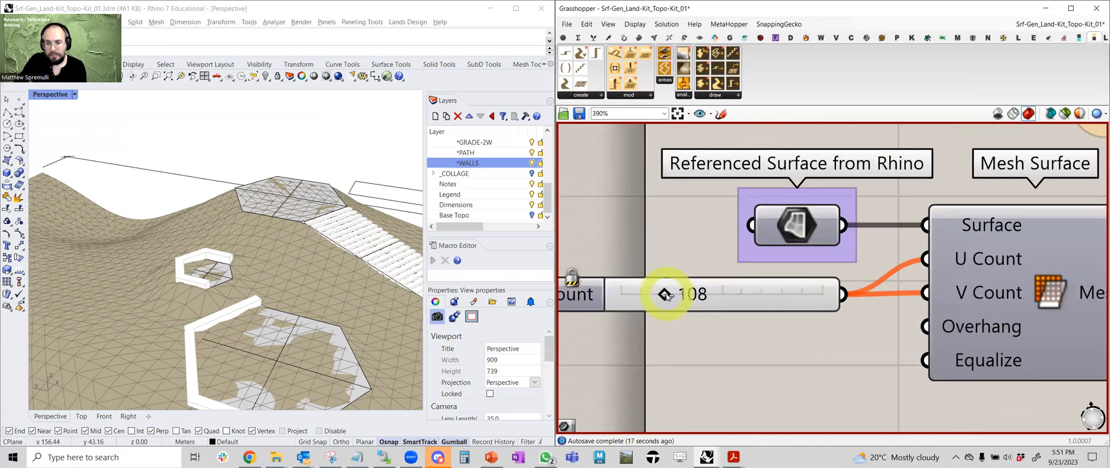
double_click(724, 293)
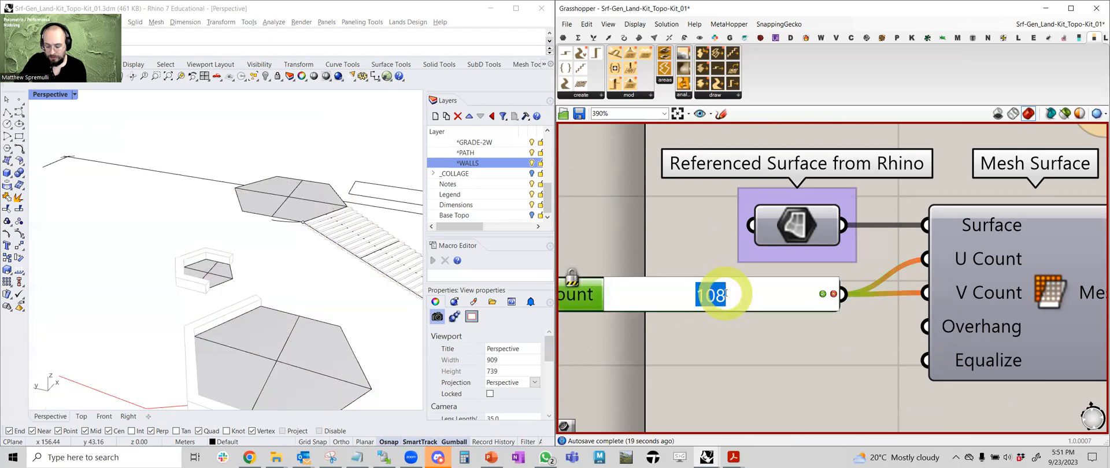
type("100")
left_click(822, 293)
right_click_drag(737, 276, 808, 264)
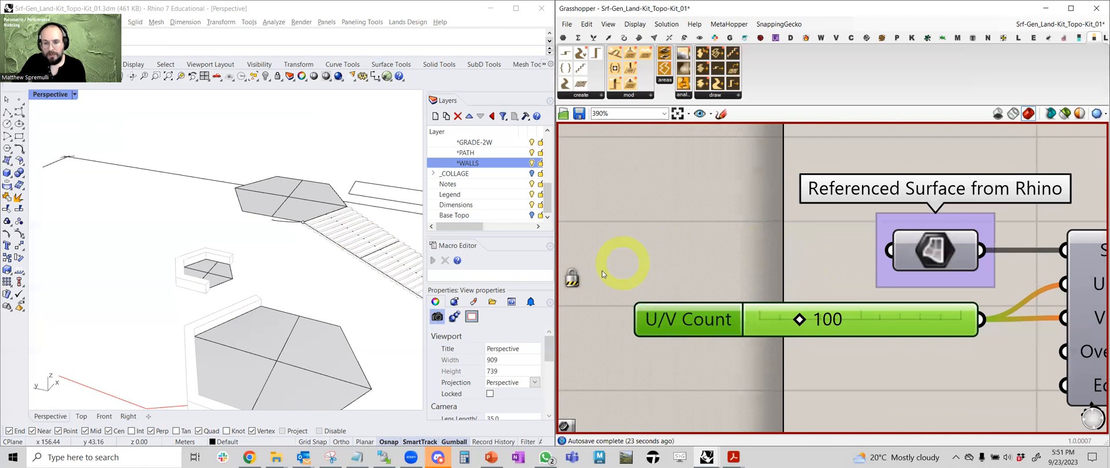
middle_click(740, 249)
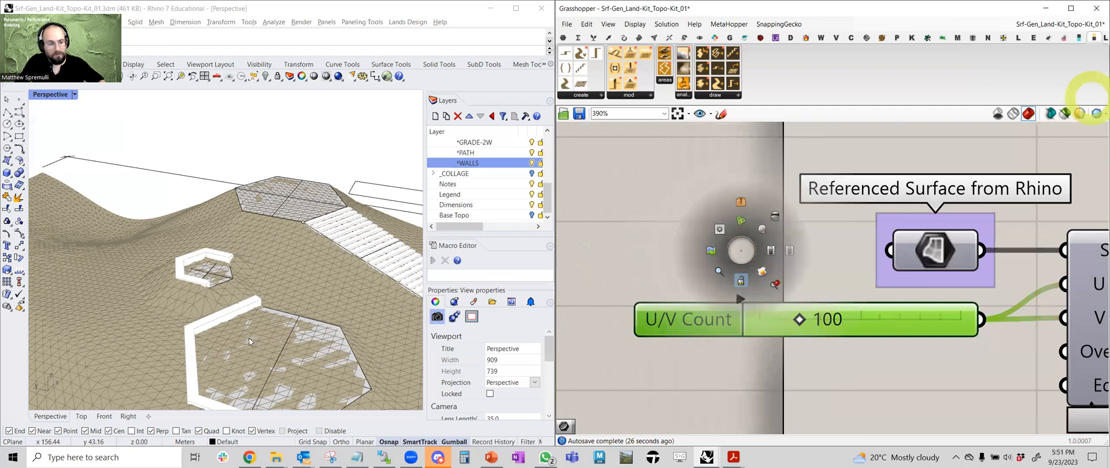
- Examine the refined terrain mesh around the platforms, walls and stairs from above and from a low angle
right_click_drag(339, 292, 281, 231)
right_click_drag(392, 243, 379, 275)
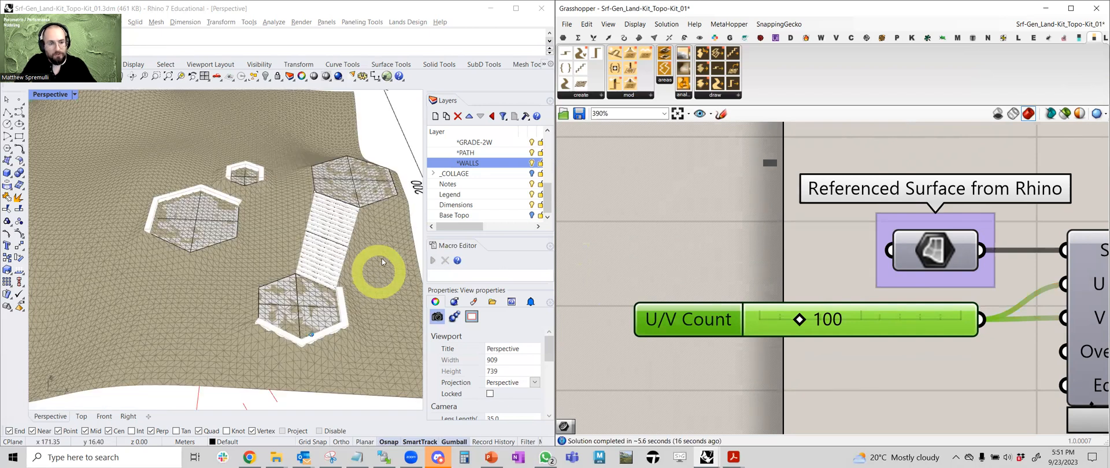
right_click_drag(371, 228, 351, 245)
right_click_drag(309, 281, 188, 298)
right_click_drag(308, 280, 357, 326)
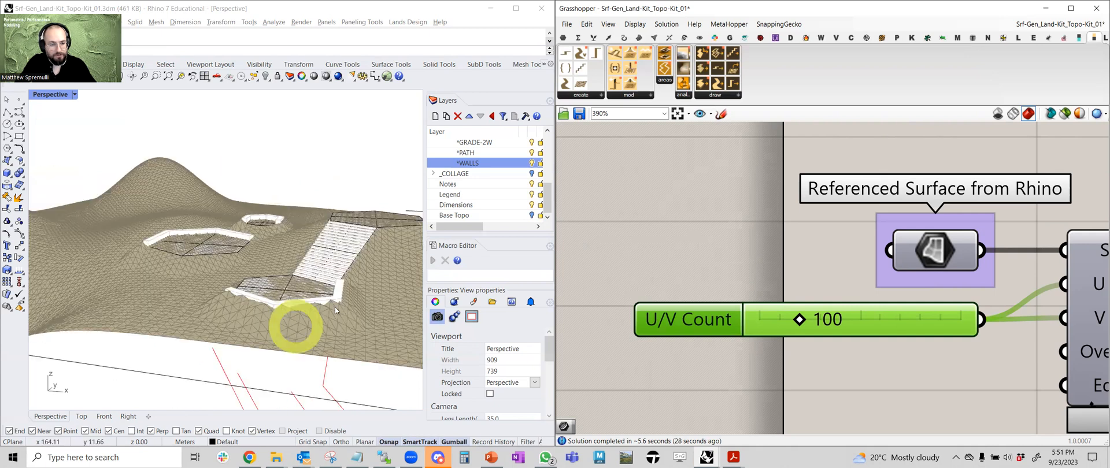
- Enable all the disabled components of the 2C Mod-Sculpt "Geometry" group together
scroll(712, 262, "down", 4)
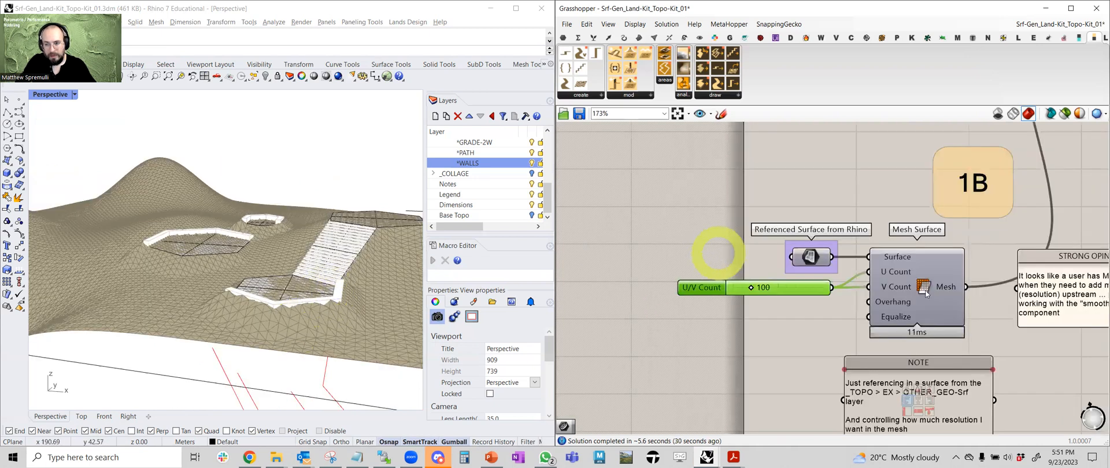
scroll(717, 254, "down", 5)
right_click_drag(926, 294, 661, 260)
right_click_drag(913, 239, 698, 235)
right_click_drag(925, 324, 769, 269)
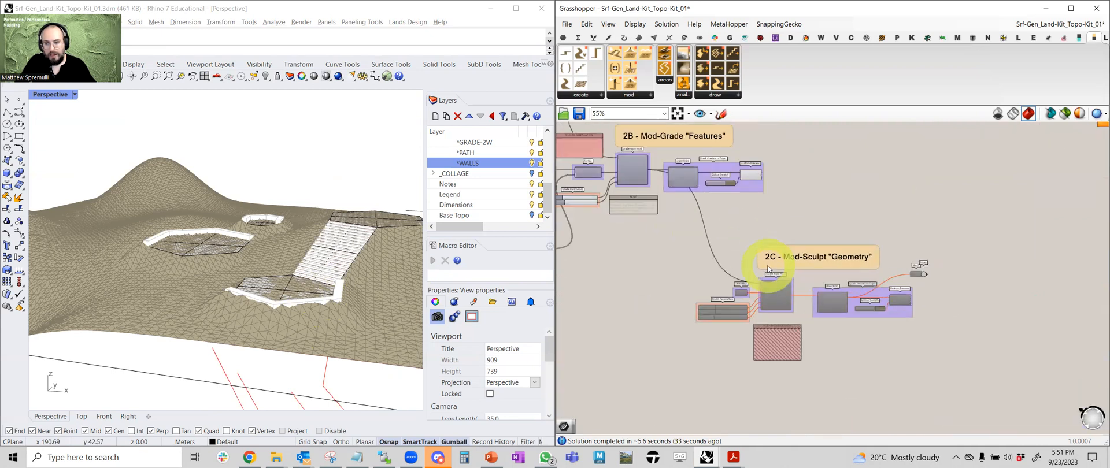
scroll(768, 269, "up", 2)
scroll(774, 305, "up", 2)
right_click_drag(775, 306, 723, 222)
left_click_drag(1052, 354, 635, 175)
middle_click(751, 215)
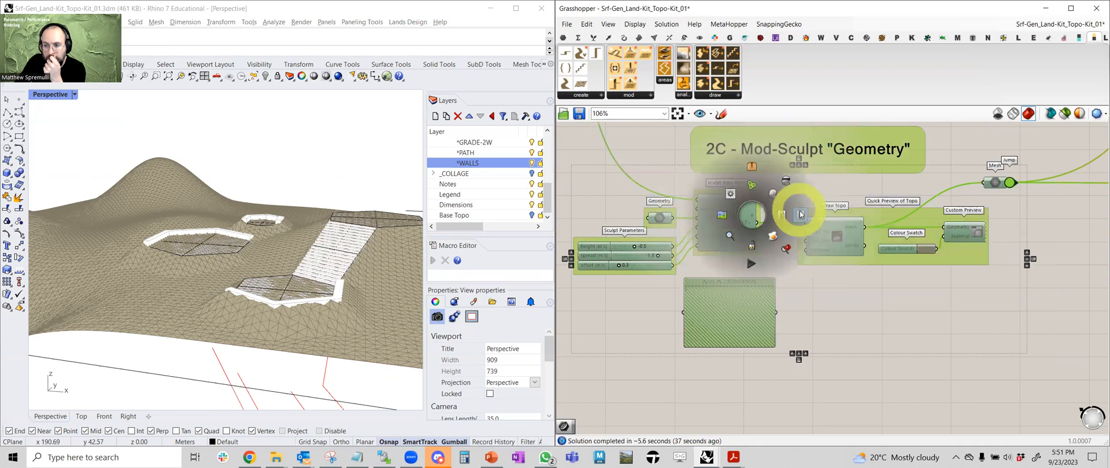
left_click(780, 216)
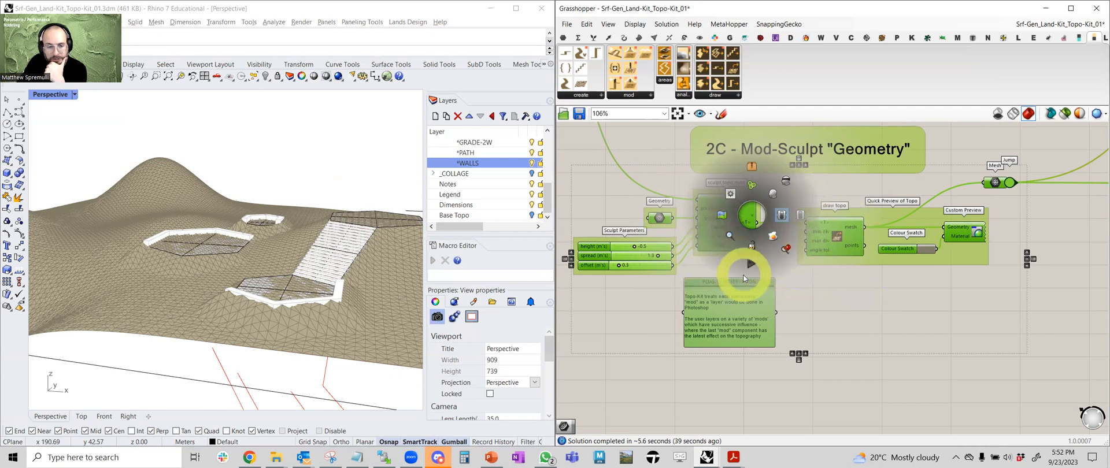
left_click(610, 200)
- Turn on the preview of the Geometry parameter in 2C and examine its referenced curves relative to the terrain
right_click_drag(610, 200, 668, 225)
left_click(718, 243)
middle_click(718, 242)
left_click(736, 225)
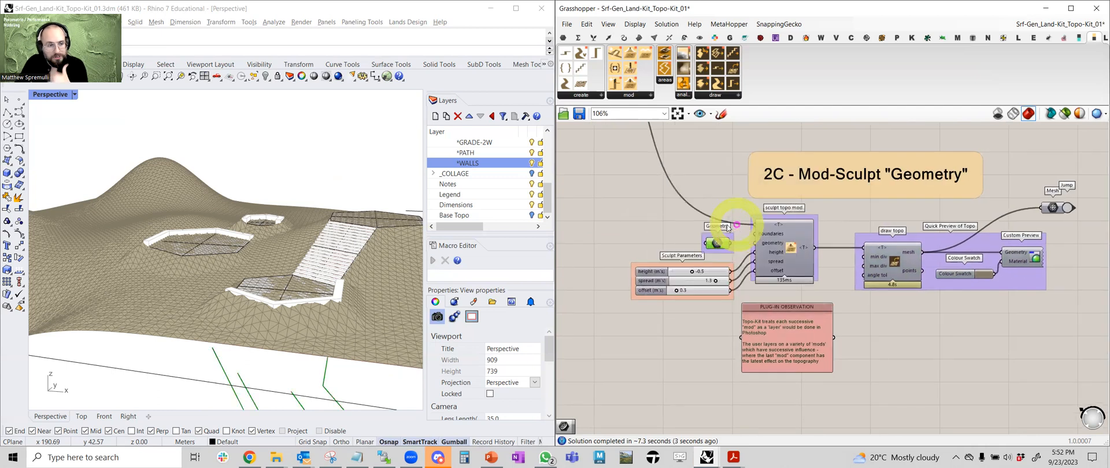
scroll(378, 282, "down", 4)
mouse_move(275, 311)
right_mouse_down()
mouse_move(344, 286)
mouse_move(331, 271)
mouse_move(323, 307)
mouse_move(296, 318)
mouse_move(312, 298)
mouse_move(293, 302)
right_mouse_up()
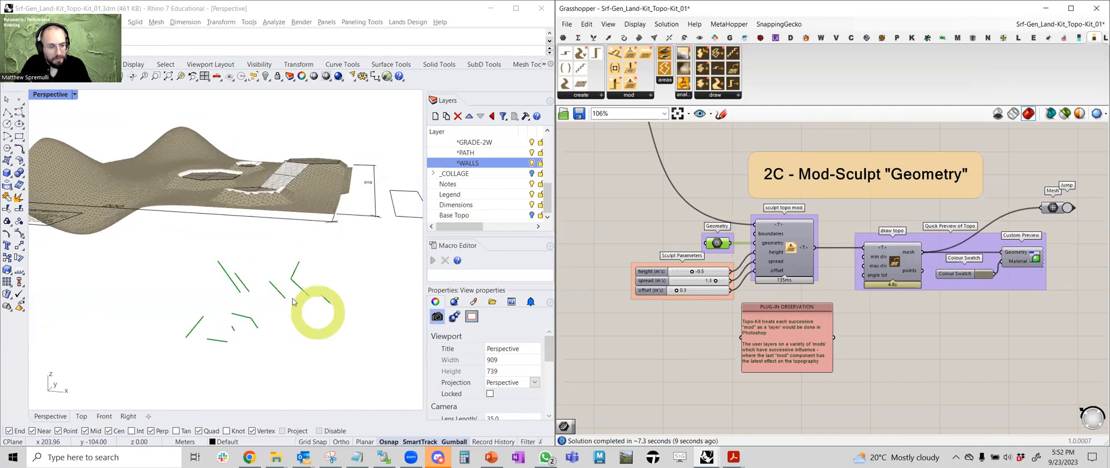
right_click_drag(299, 336, 269, 277)
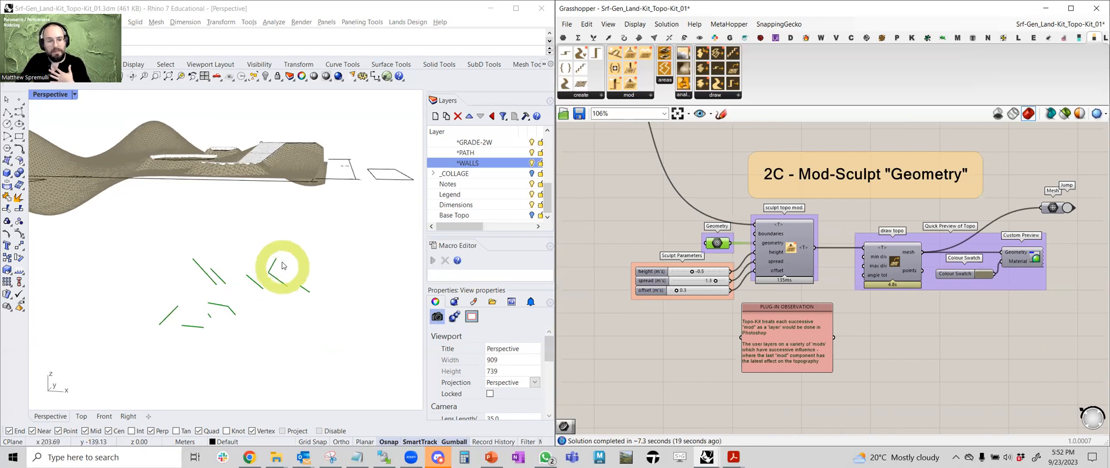
right_click_drag(248, 222, 225, 252)
- Switch to Rhino and show the whole terrain in a maximized Top viewport
right_click_drag(248, 222, 118, 44)
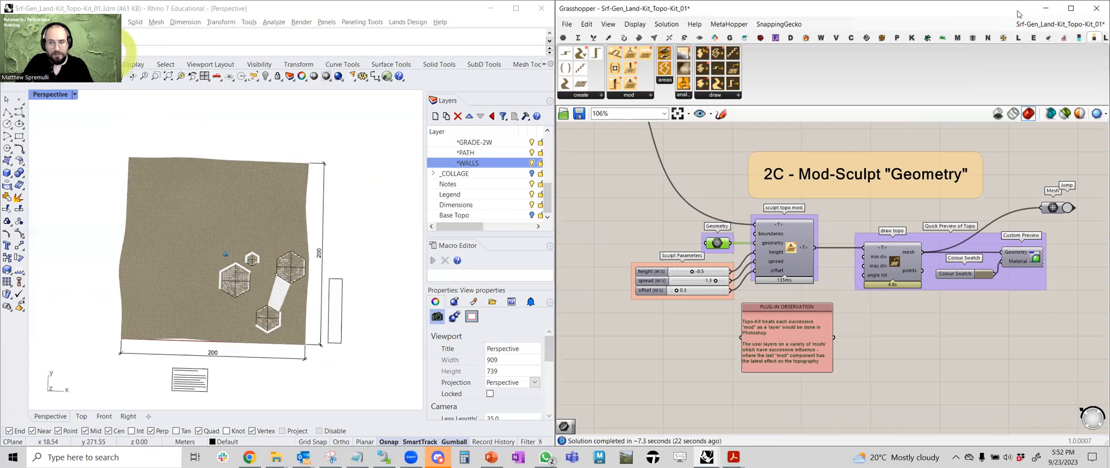
mouse_move(119, 43)
right_mouse_down()
mouse_move(112, 54)
mouse_move(220, 227)
mouse_move(282, 366)
mouse_move(213, 184)
mouse_move(38, 100)
right_mouse_up()
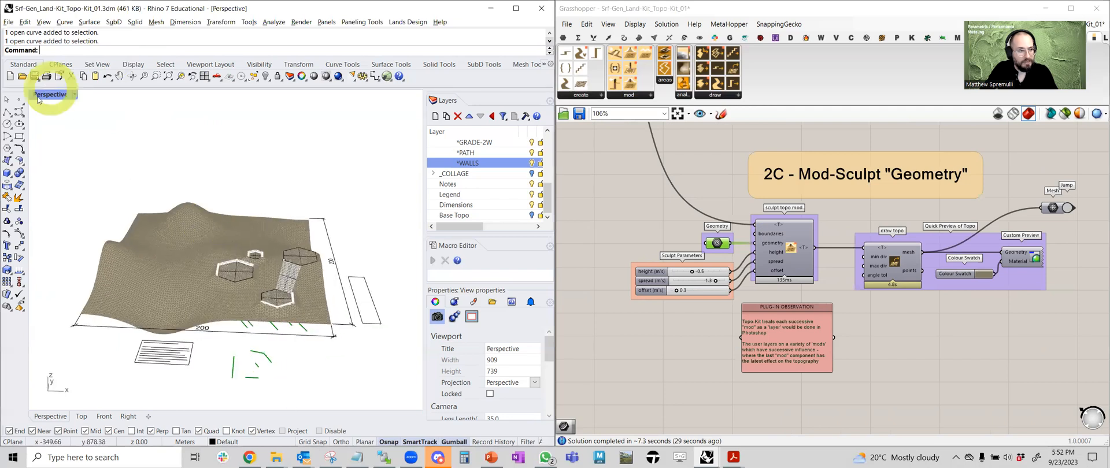
double_click(39, 96)
double_click(38, 95)
scroll(228, 188, "down", 6)
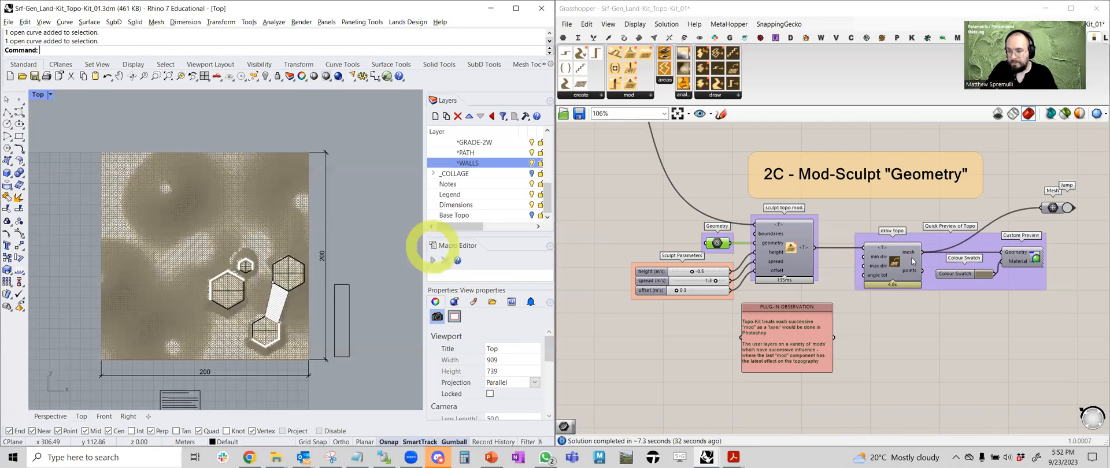
- Turn off the preview of the Custom Preview component in the 2B Mod-Grade "Features" group
right_click_drag(997, 272, 836, 276)
scroll(836, 277, "up", 5)
left_click(784, 283)
left_click(1023, 296)
scroll(1024, 296, "down", 2)
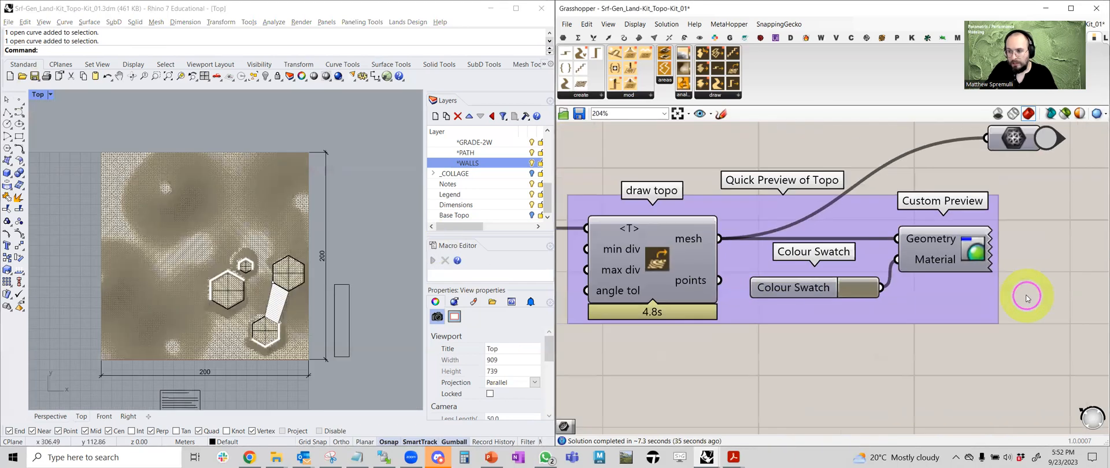
scroll(999, 332, "down", 3)
scroll(734, 133, "down", 6)
right_click_drag(800, 202, 834, 306)
scroll(740, 209, "up", 4)
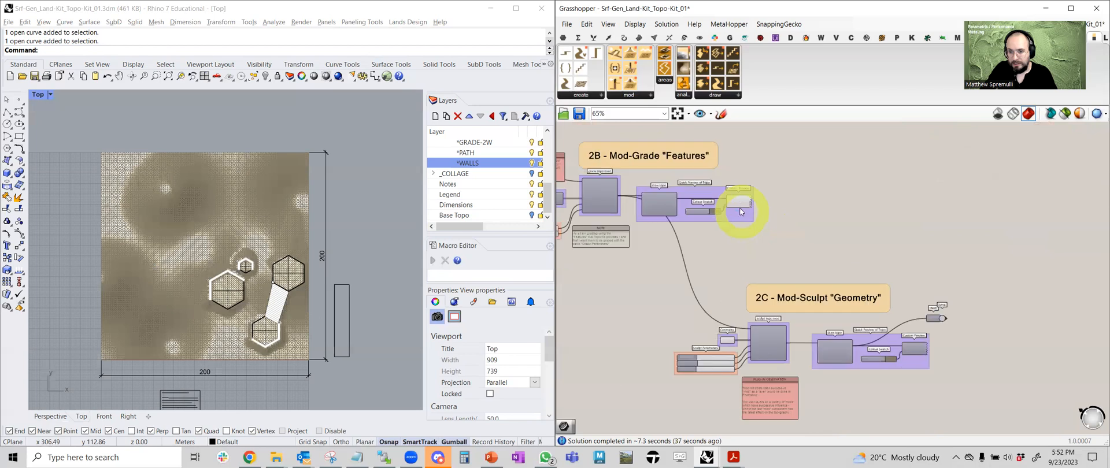
left_click(740, 206)
middle_click(738, 202)
left_click(772, 170)
- Turn on the preview of the Custom Preview component in the 2C Mod-Sculpt "Geometry" group
left_click(921, 347)
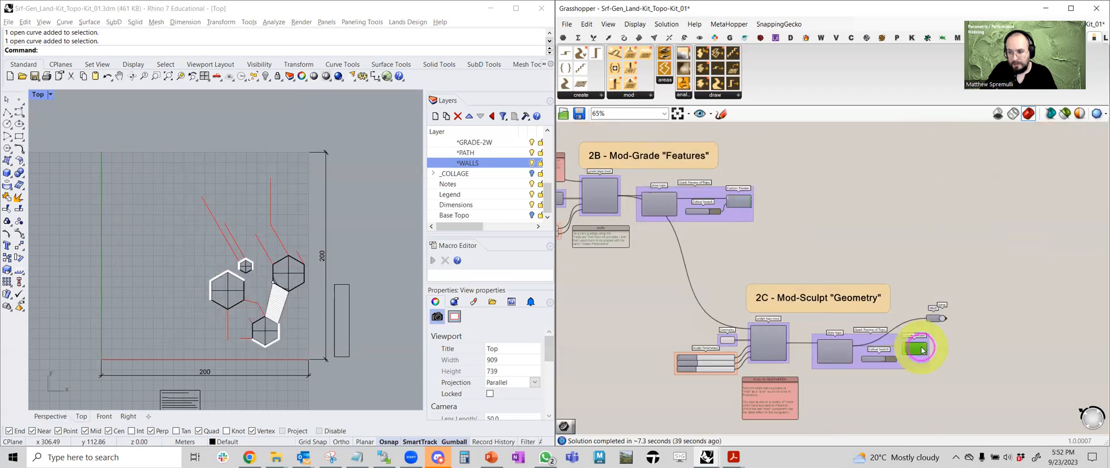
middle_click(921, 350)
left_click(953, 319)
- Lower the opacity of the Colour Swatch in 2C so the terrain preview becomes translucent
scroll(890, 354, "up", 2)
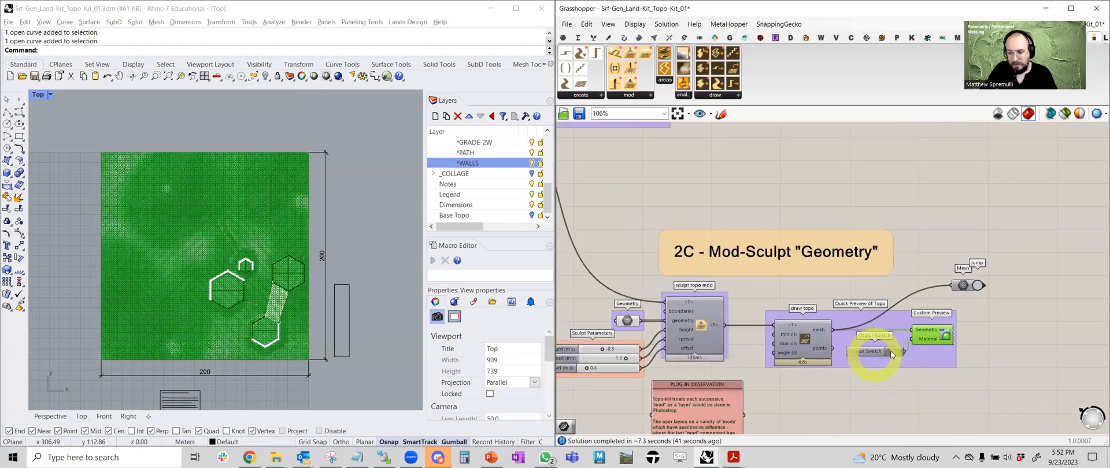
left_click(891, 352)
left_click(891, 352)
left_click_drag(976, 406, 939, 412)
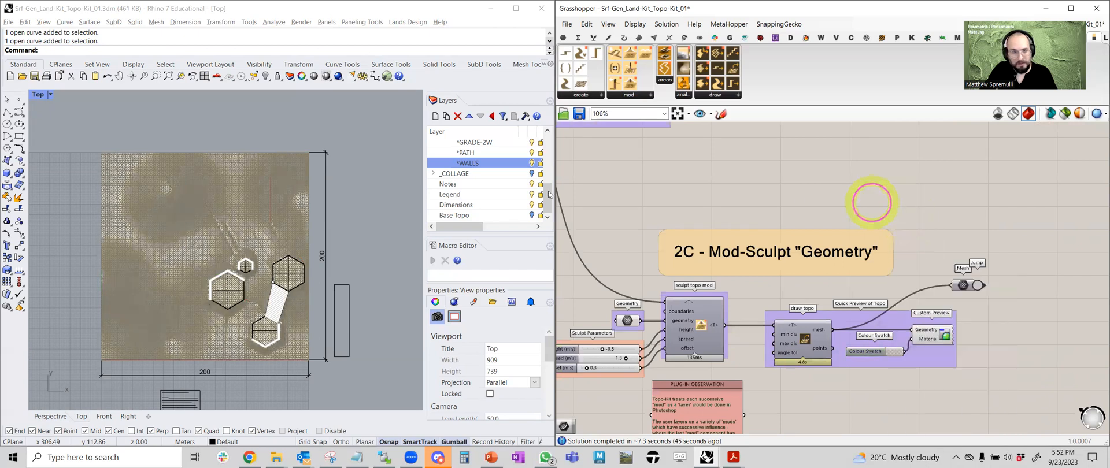
- Set the Top viewport's display mode to Shaded and examine the sculpting curves around the hexagonal platforms
left_click(50, 94)
left_click(81, 104)
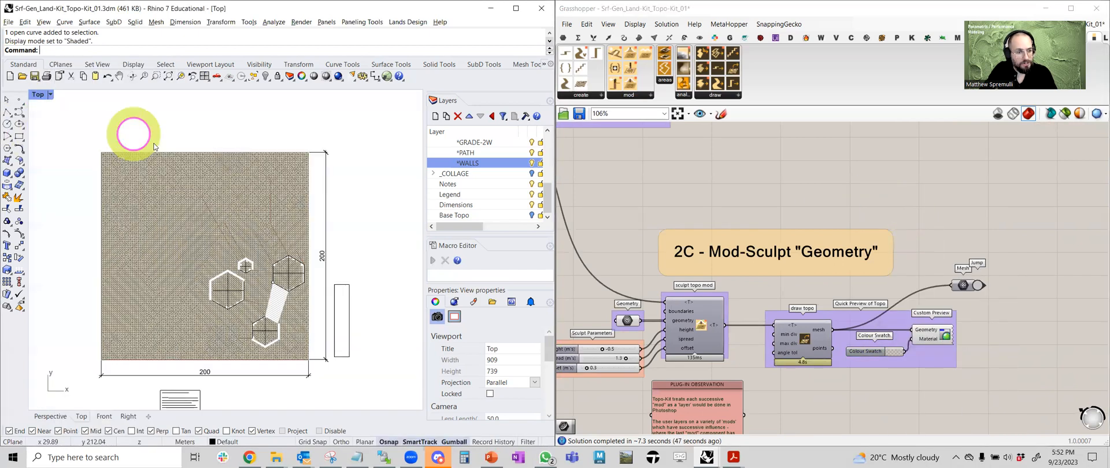
scroll(273, 202, "up", 2)
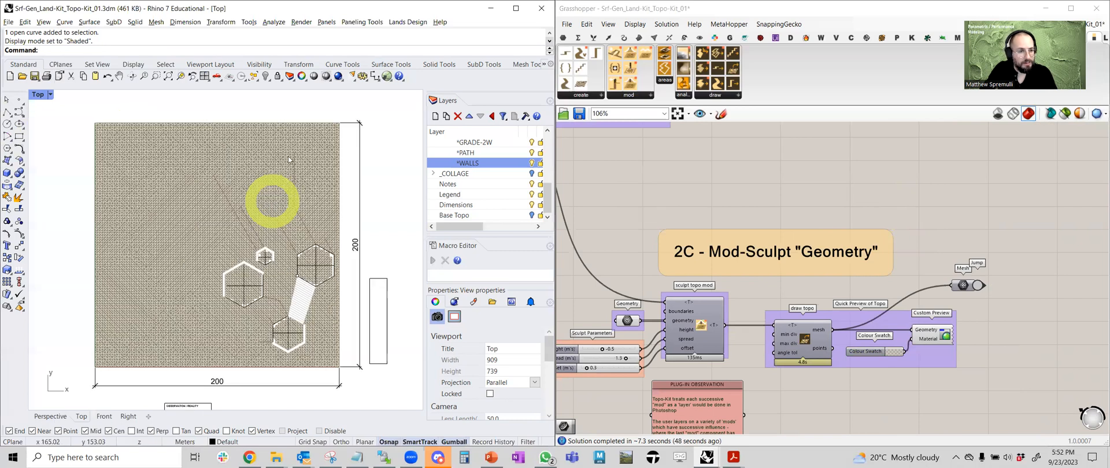
scroll(288, 156, "up", 3)
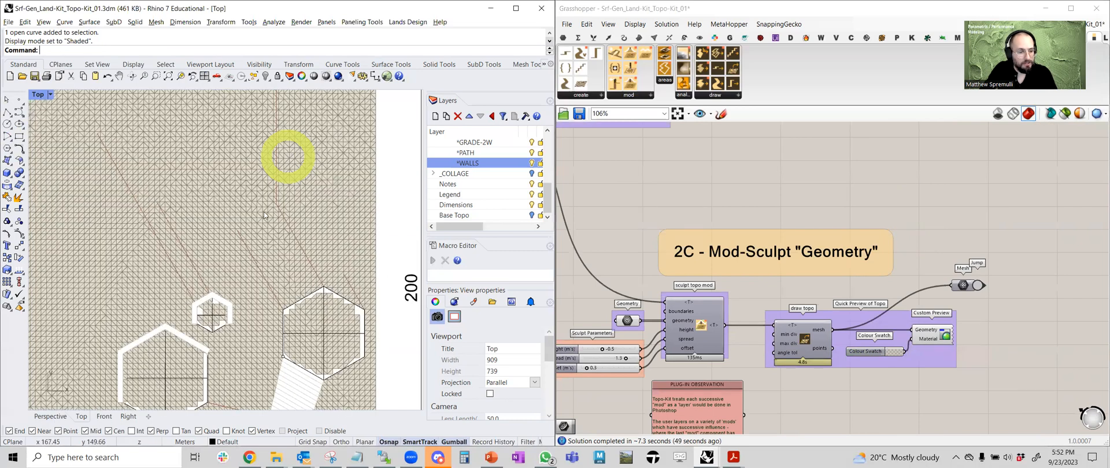
scroll(288, 156, "up", 3)
scroll(298, 299, "down", 3)
right_click_drag(182, 297, 210, 256)
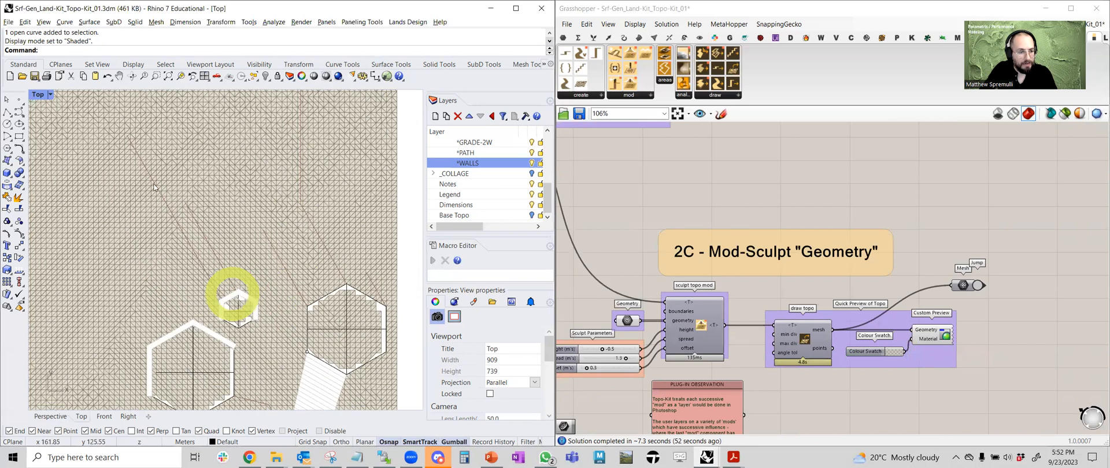
right_click_drag(378, 283, 327, 241)
scroll(327, 241, "down", 1)
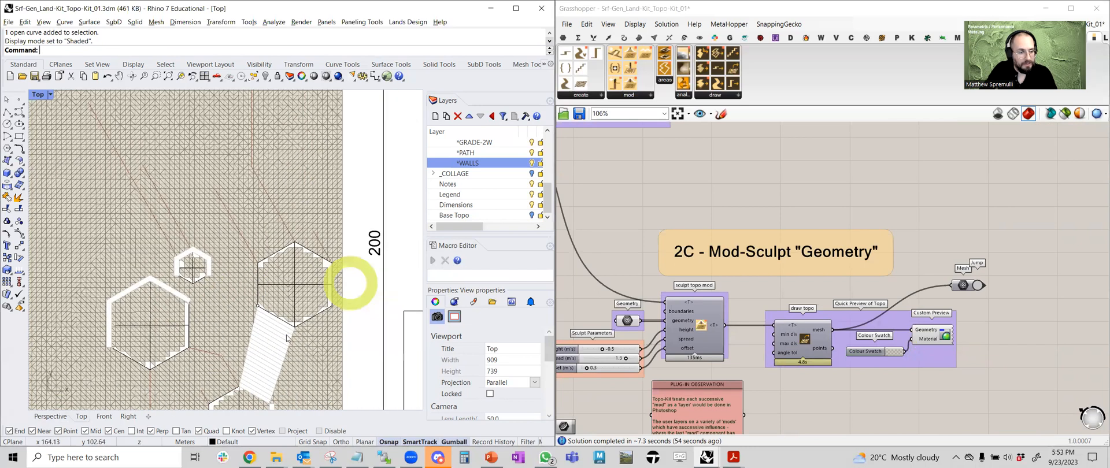
right_click_drag(197, 353, 246, 262)
scroll(246, 261, "up", 1)
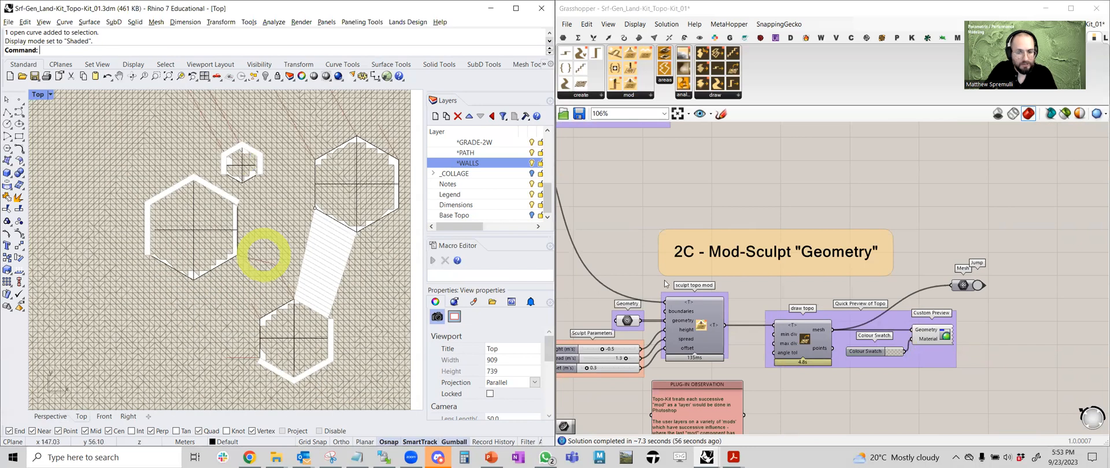
- Hide the preview mesh edges and highlight the curves referenced by the 2C Geometry parameter across the terrain
left_click(628, 322)
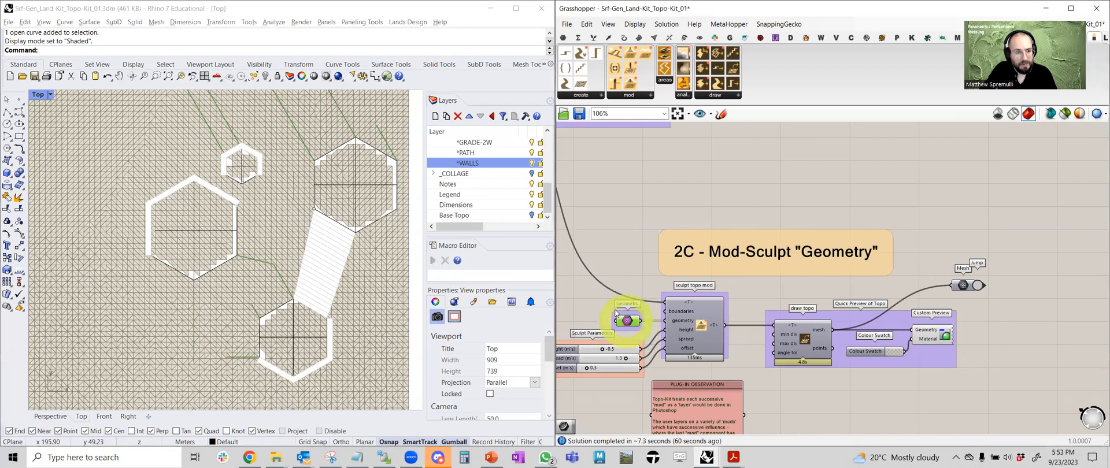
scroll(370, 295, "down", 8)
scroll(325, 301, "up", 1)
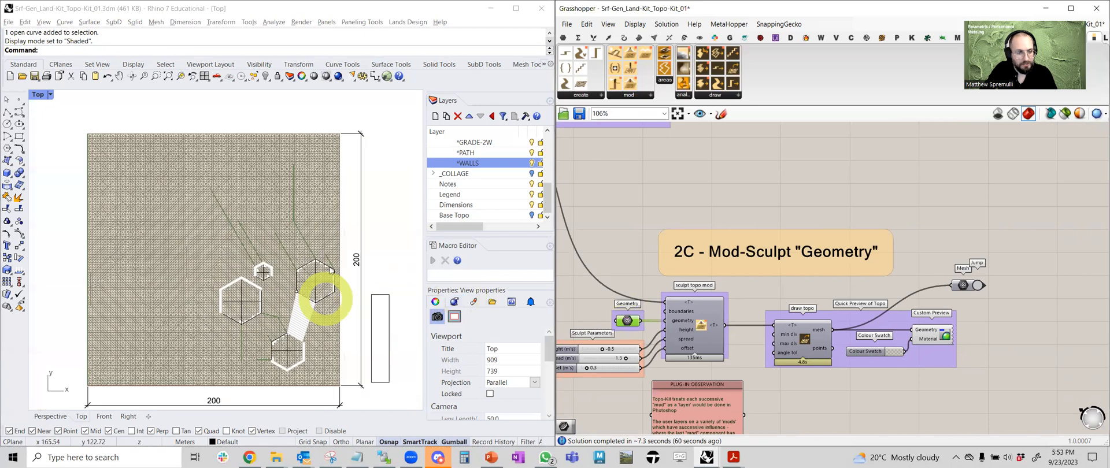
left_click(701, 182)
key("ctrl+m")
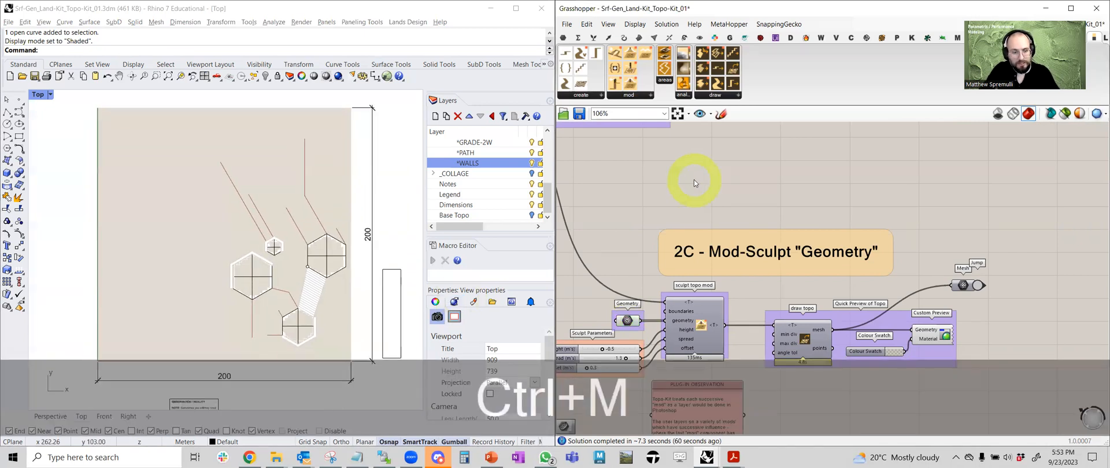
left_click(629, 321)
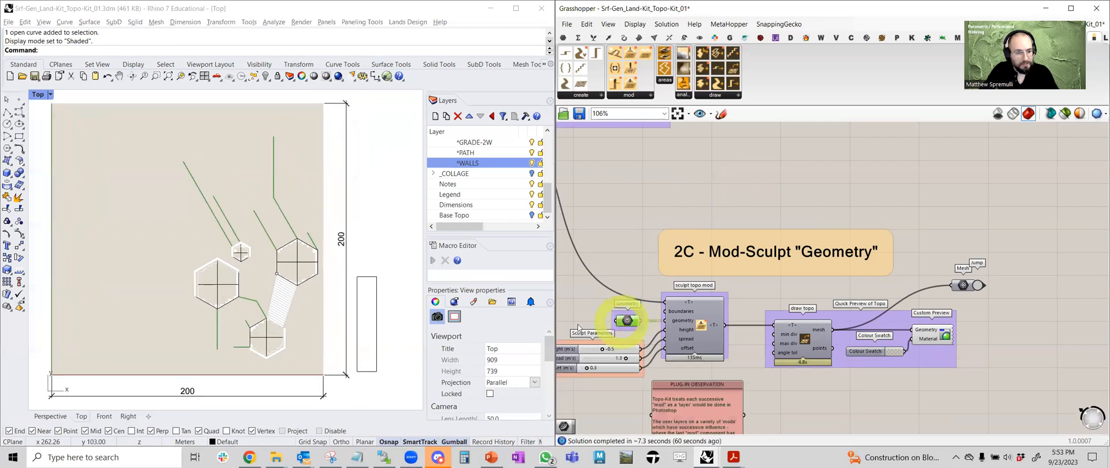
scroll(315, 278, "up", 2)
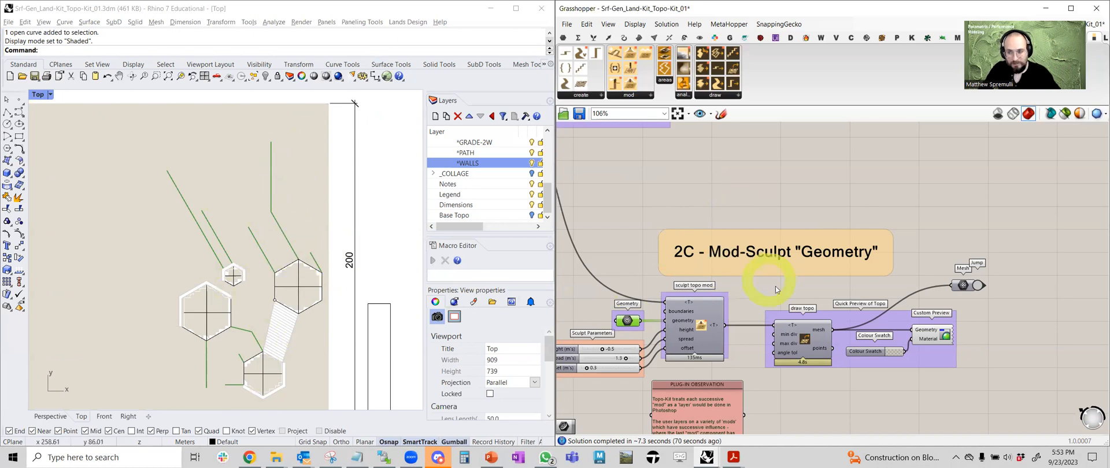
- Examine the inputs of the sculpt topo mod component, including the Geometry parameter and the height, spread and offset sliders
scroll(737, 297, "up", 5)
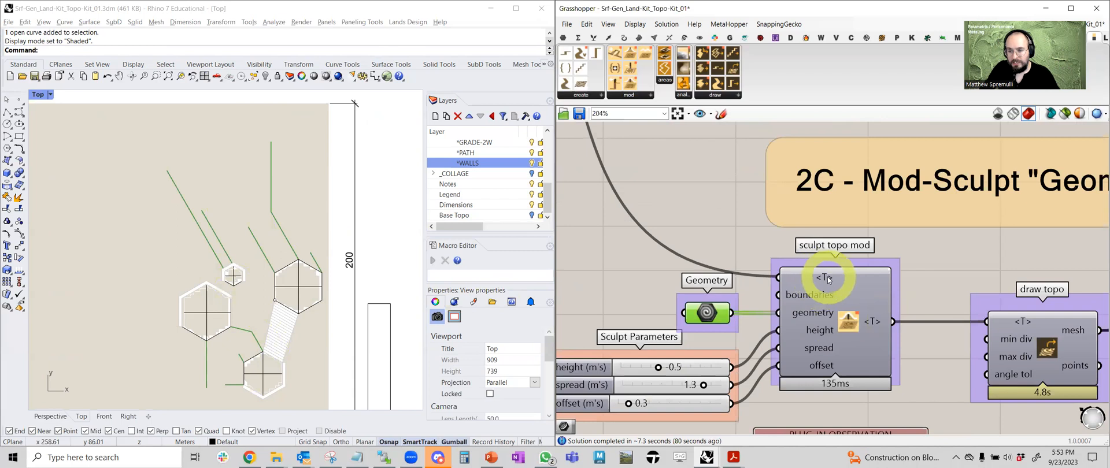
mouse_move(825, 278)
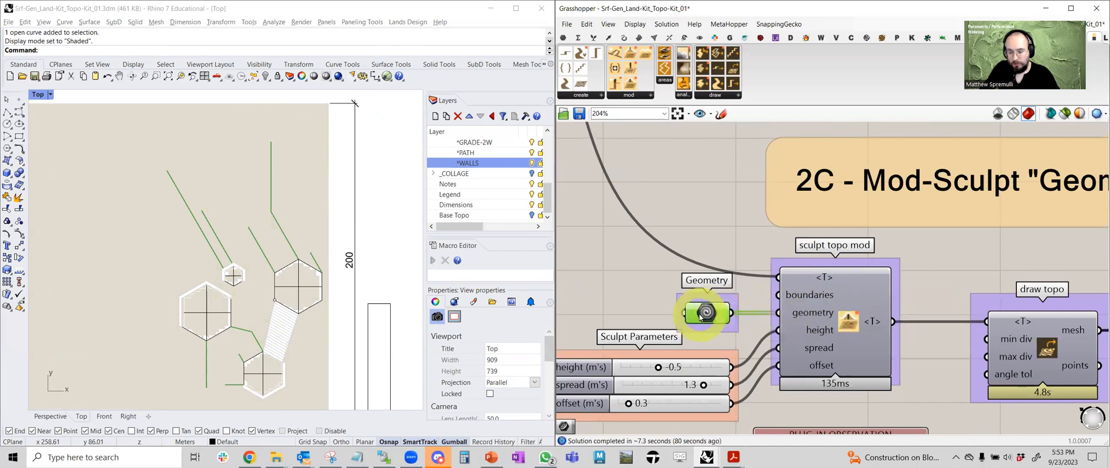
right_click_drag(769, 324, 835, 227)
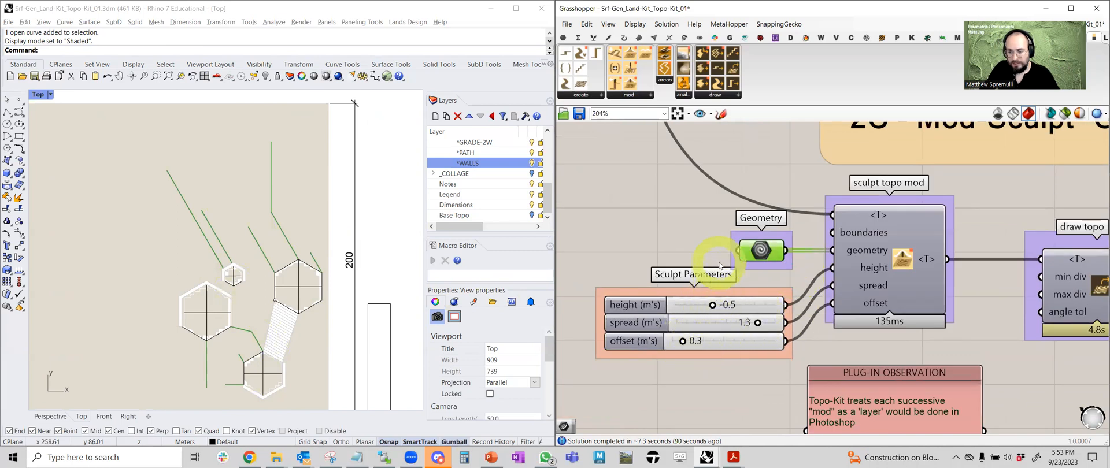
scroll(719, 262, "down", 2)
scroll(859, 303, "up", 3)
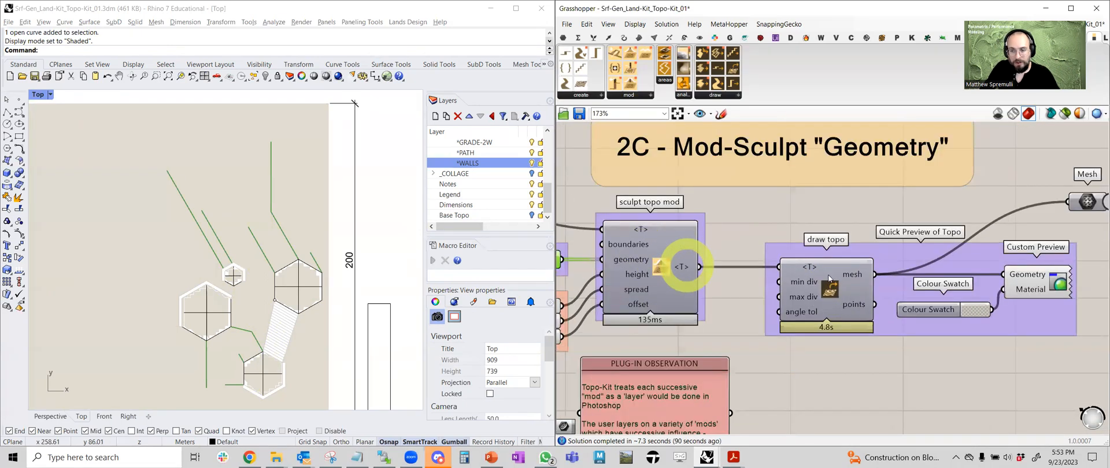
- Make the 2C Colour Swatch opaque and turn the preview mesh edges on
right_click_drag(827, 287, 719, 316)
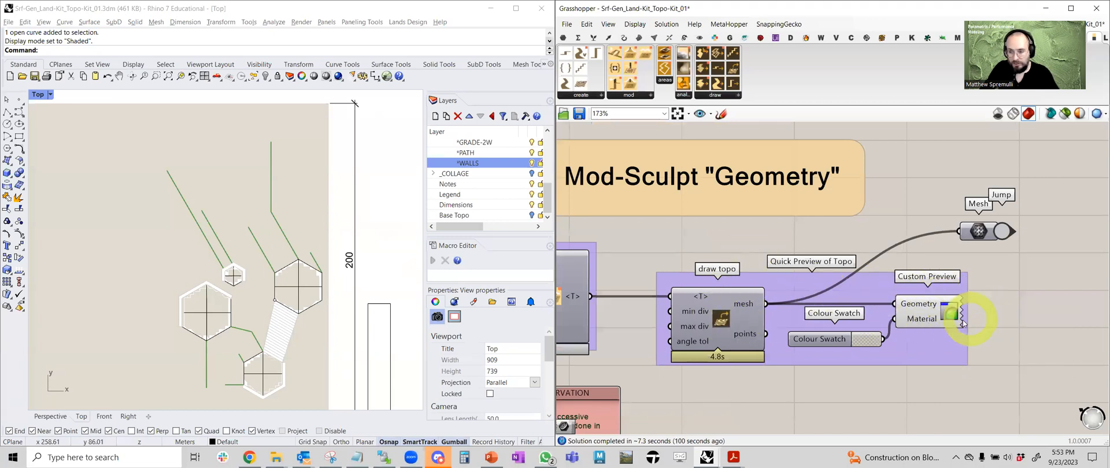
left_click(870, 340)
left_click_drag(914, 407, 987, 406)
left_click(425, 195)
left_click(830, 242)
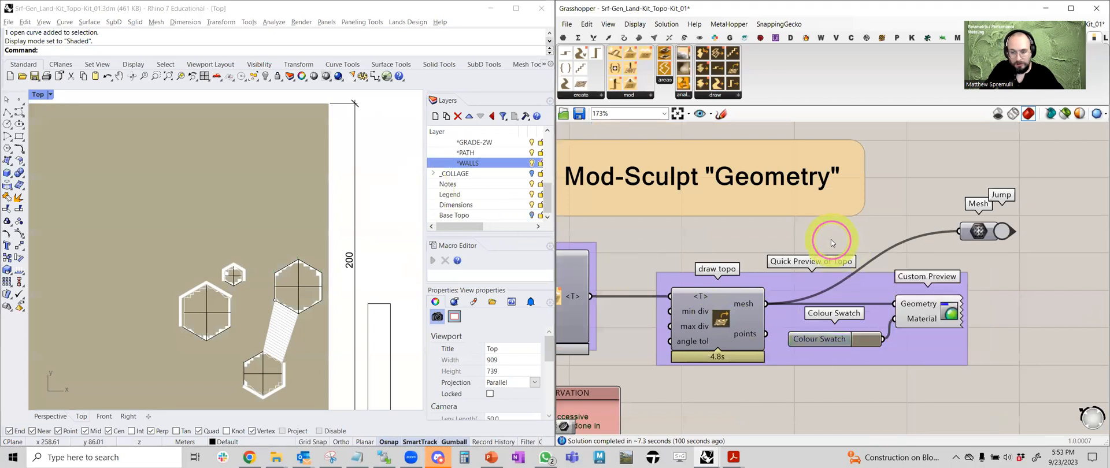
key("ctrl+m")
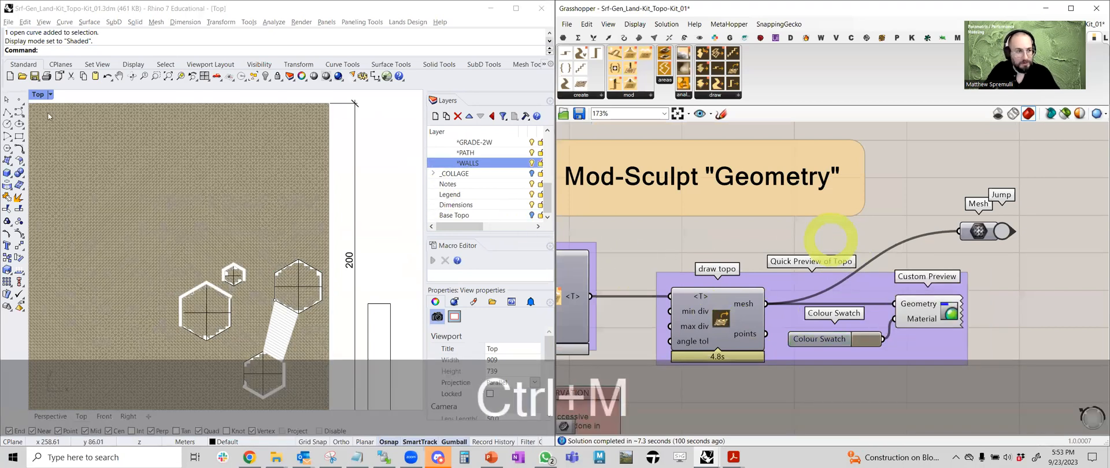
- Switch Rhino to a maximized Perspective viewport and view the terrain mesh closely beside a hexagonal platform
double_click(38, 94)
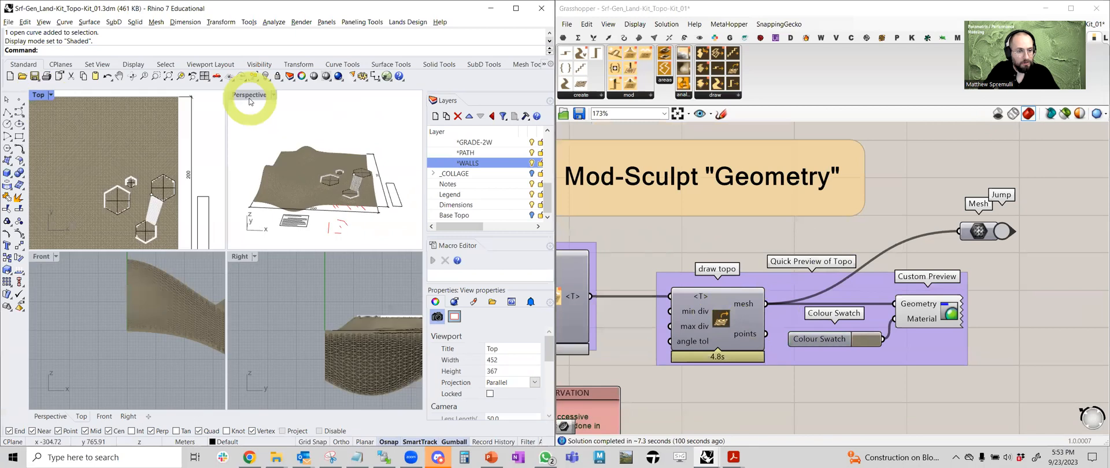
double_click(250, 95)
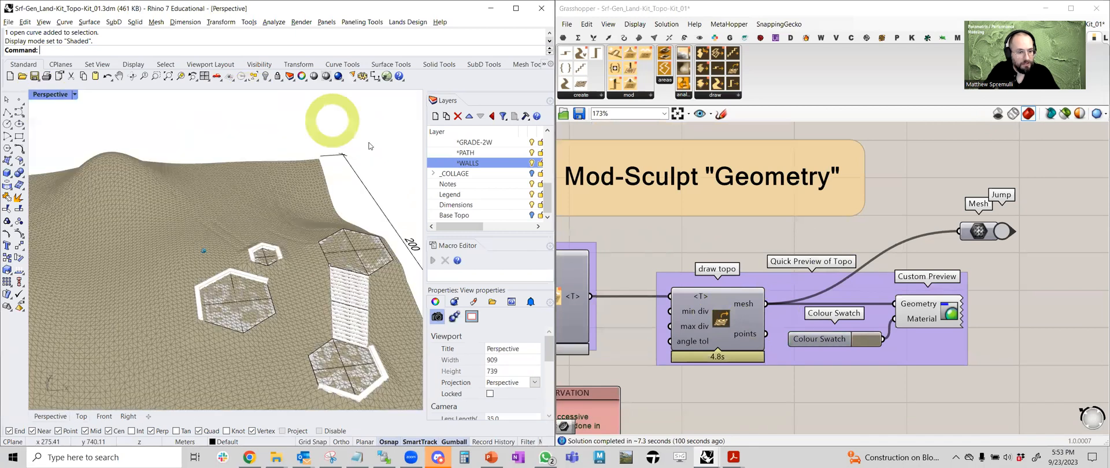
scroll(373, 155, "up", 5)
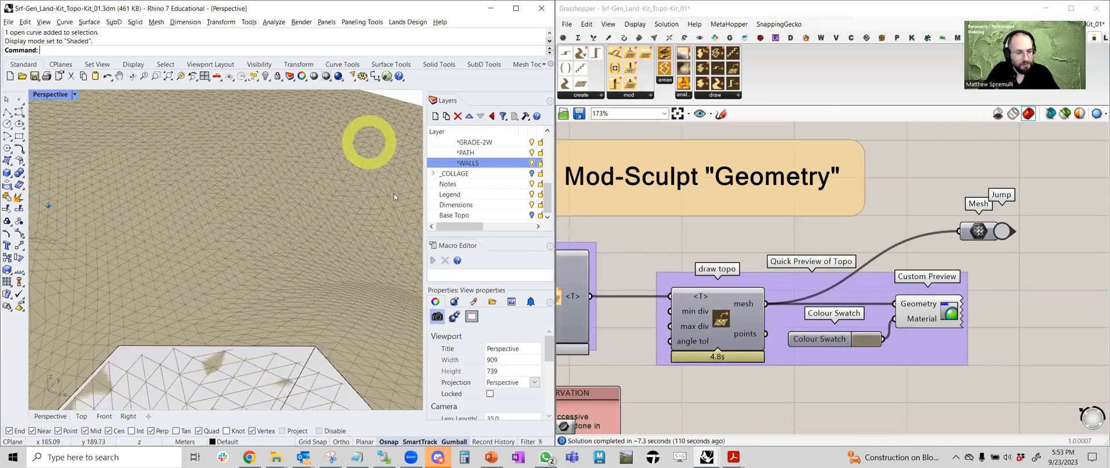
right_click_drag(258, 162, 227, 206)
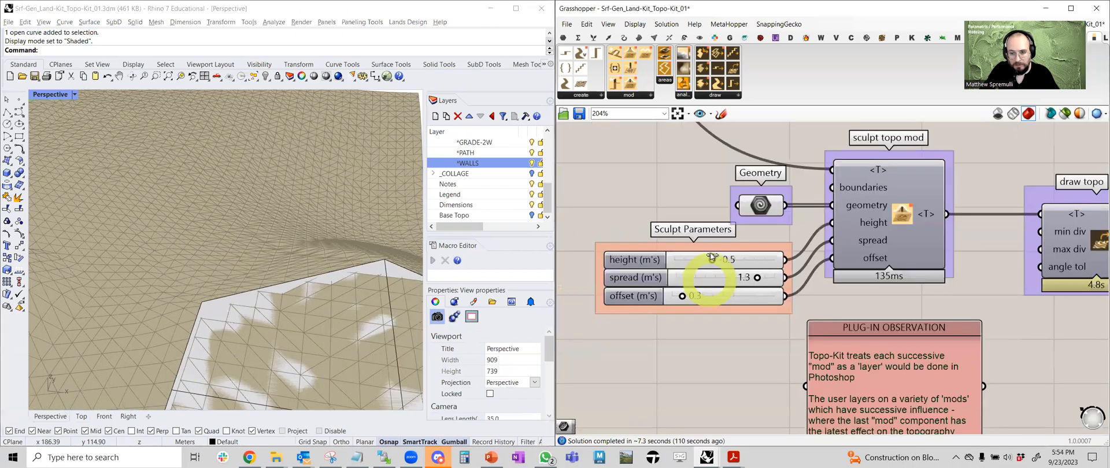
- Set the height slider of the 2C Sculpt Parameters to -2.0
scroll(742, 271, "up", 2)
double_click(741, 261)
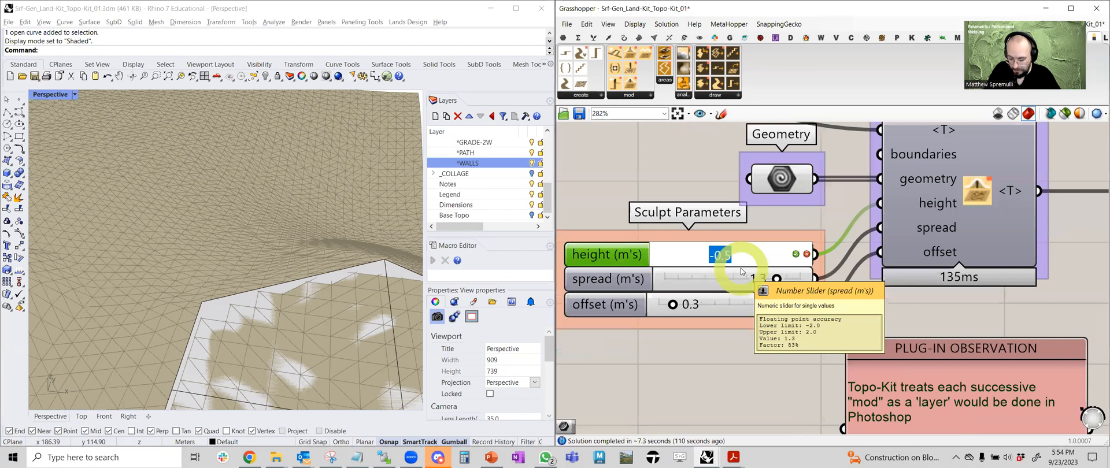
type("-2")
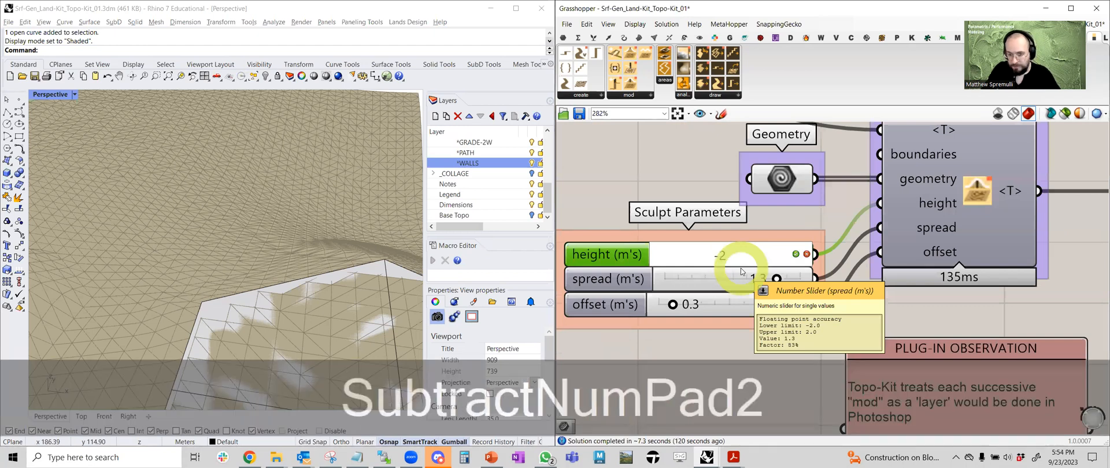
key("Return")
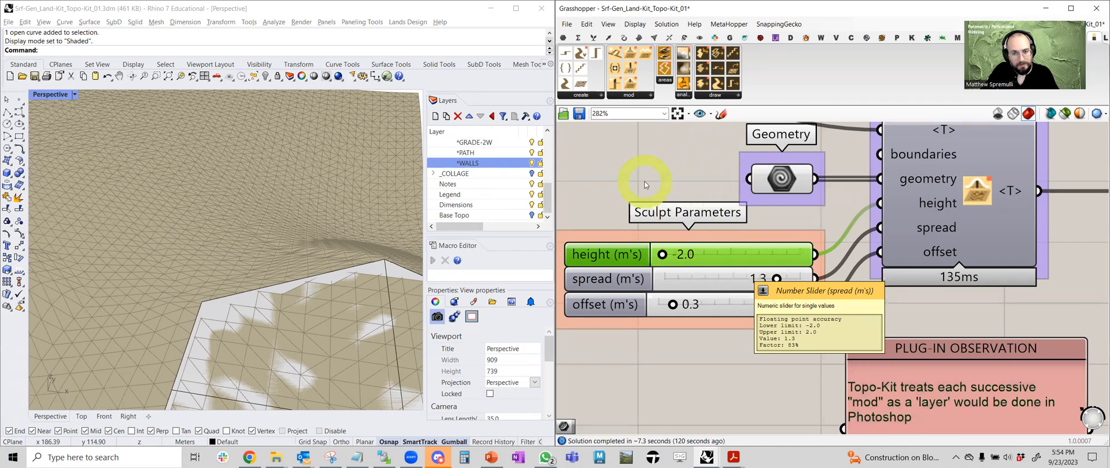
- Examine the sculpted channels in the terrain mesh around the platforms from several angles in the Perspective view
mouse_move(348, 195)
right_mouse_down()
mouse_move(336, 194)
mouse_move(241, 312)
mouse_move(292, 242)
right_mouse_up()
scroll(291, 242, "up", 2)
scroll(290, 156, "down", 8)
mouse_move(297, 159)
right_mouse_down()
mouse_move(335, 242)
mouse_move(357, 255)
right_mouse_up()
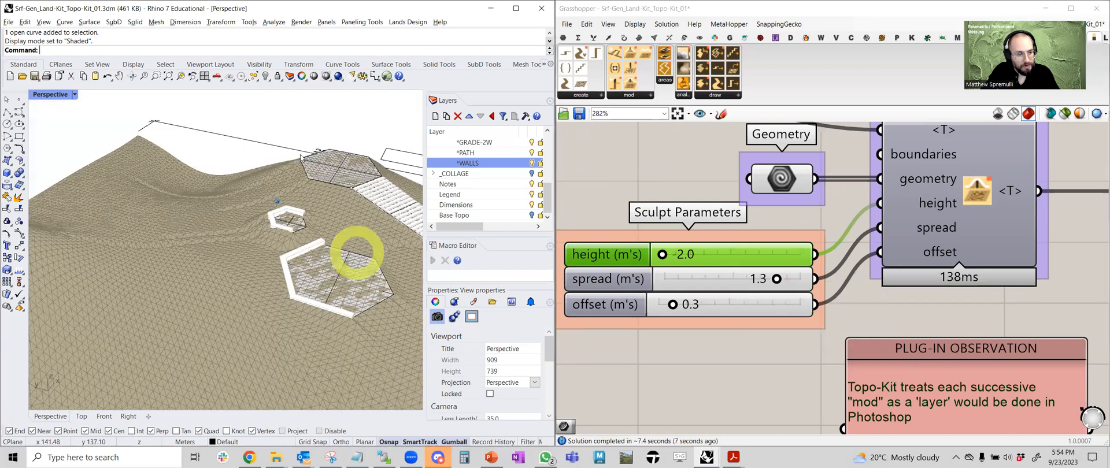
right_click_drag(192, 230, 275, 178)
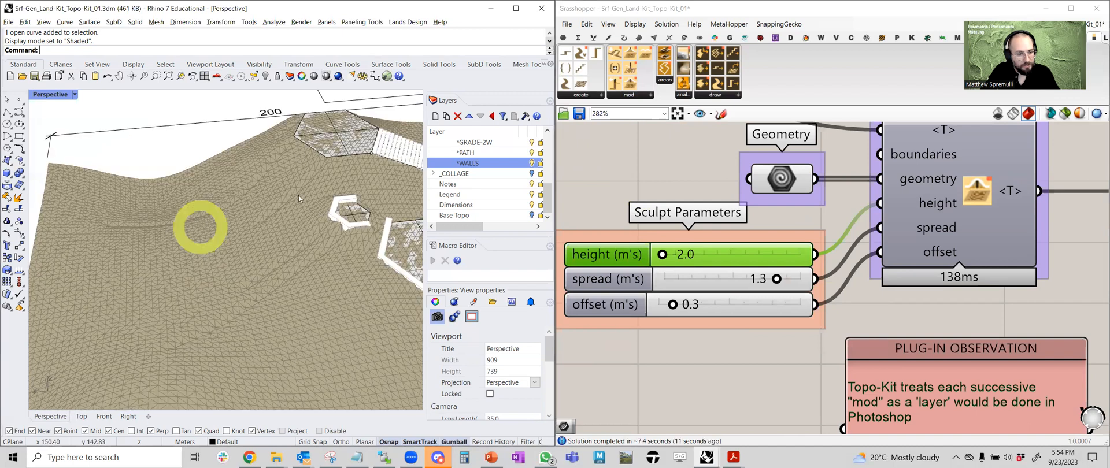
right_click_drag(282, 292, 345, 190)
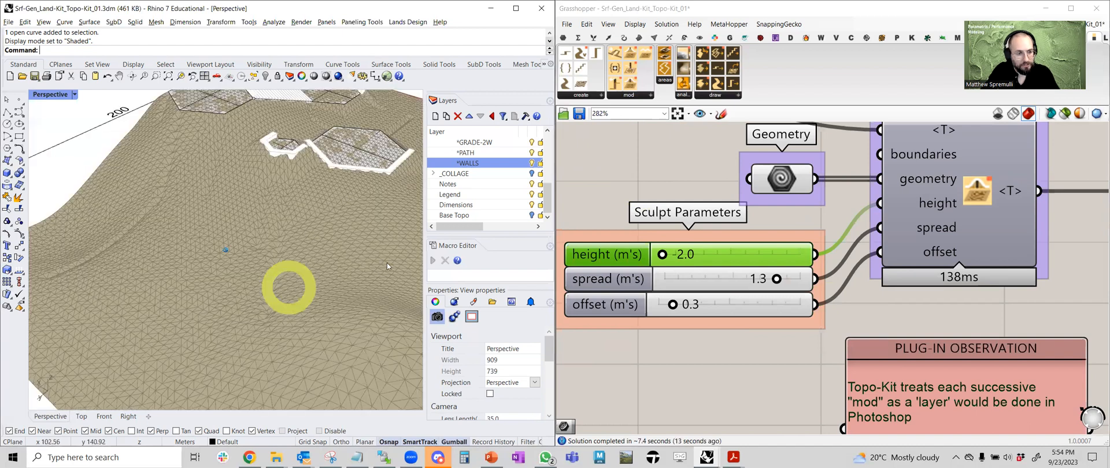
right_click_drag(385, 263, 385, 264)
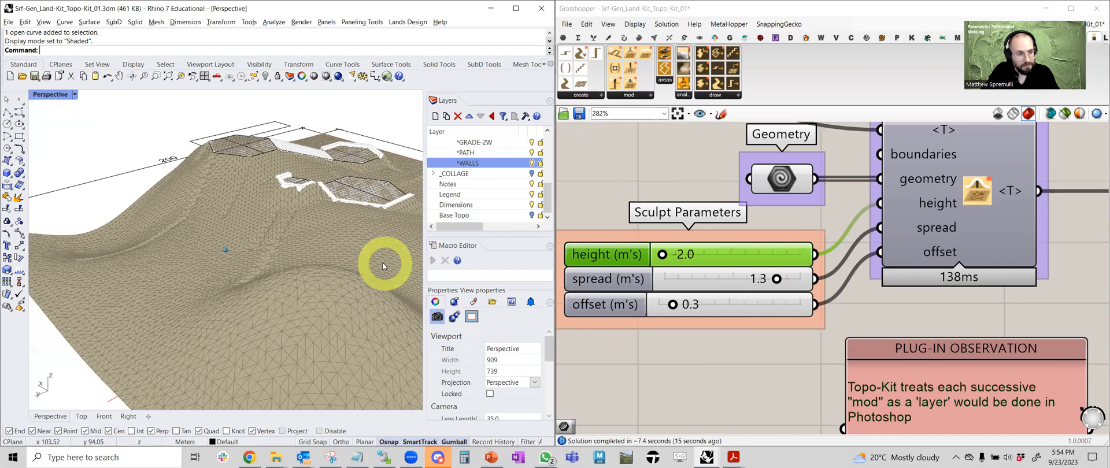
scroll(919, 236, "down", 4)
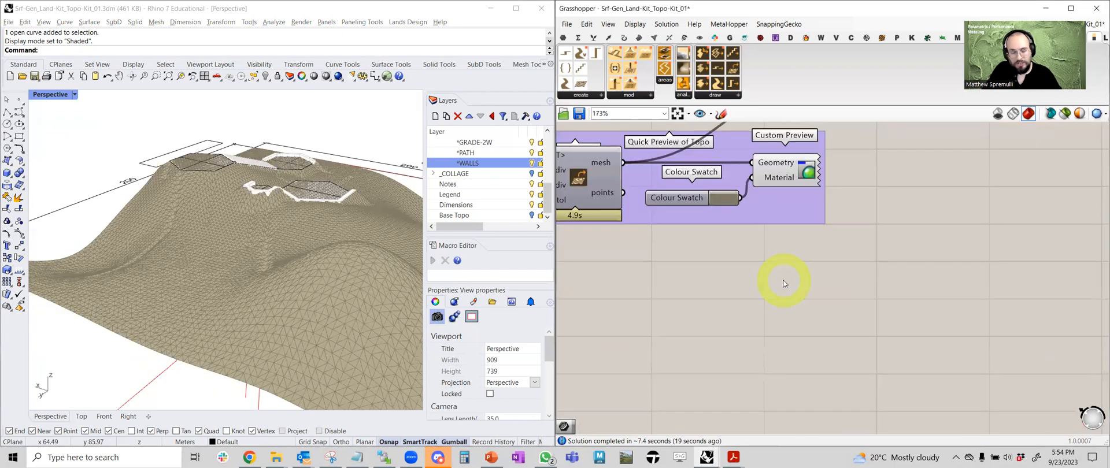
- Add a Create Material component below the 2C preview group and feed the Colour Swatch into its Diffuse input
double_click(783, 280)
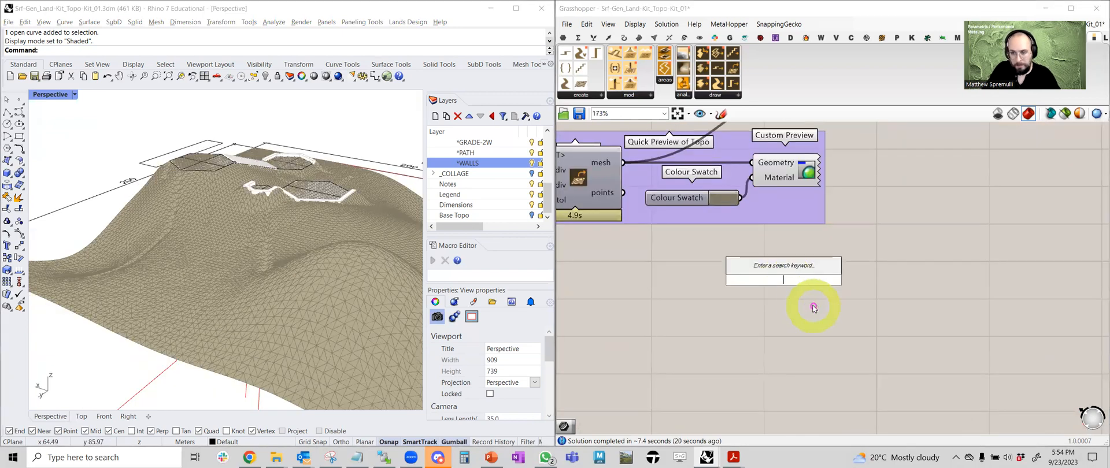
type("mater")
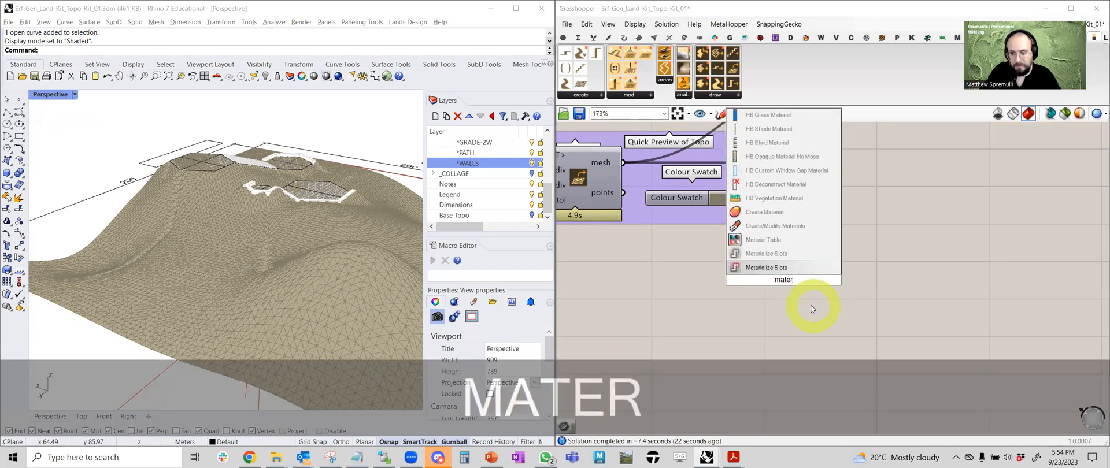
key("Return")
left_click_drag(786, 286, 698, 307)
left_click_drag(740, 198, 636, 271)
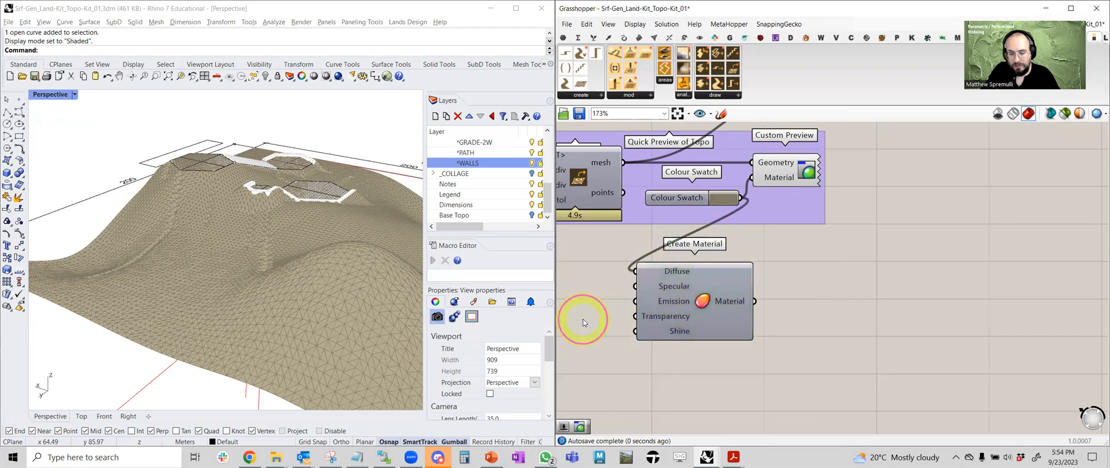
- Add a number slider beside the Create Material component and connect it to the Shine input
double_click(581, 267)
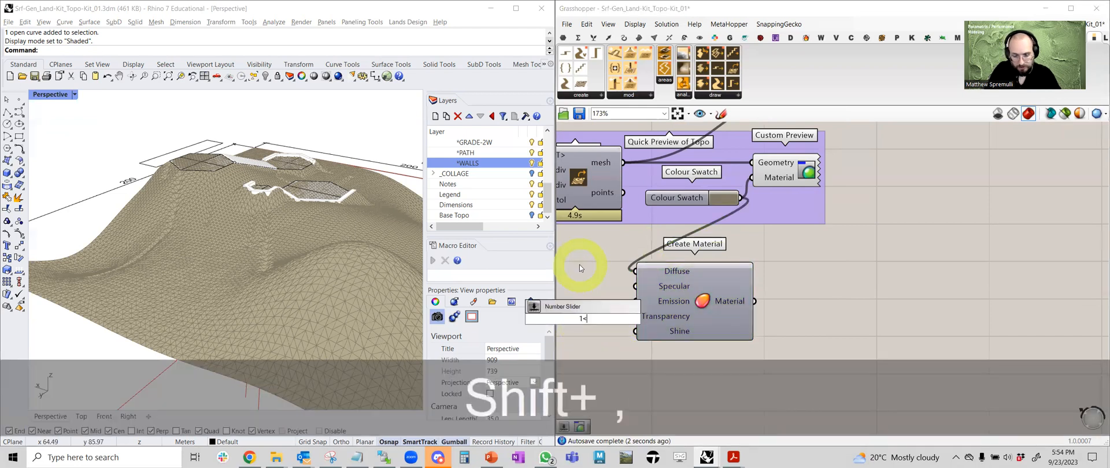
type("<10")
key("Return")
left_click_drag(663, 300, 759, 310)
left_click_drag(658, 318, 730, 342)
- Feed the created material into the 2C Custom Preview's Material input and raise the Shine slider to 100
left_click_drag(577, 319, 618, 318)
mouse_move(848, 311)
left_mouse_down()
mouse_move(757, 203)
mouse_move(752, 177)
mouse_move(673, 199)
left_mouse_up()
mouse_move(617, 319)
left_mouse_down()
mouse_move(581, 319)
mouse_move(648, 321)
mouse_move(630, 324)
left_mouse_up()
left_click_drag(805, 317, 774, 309)
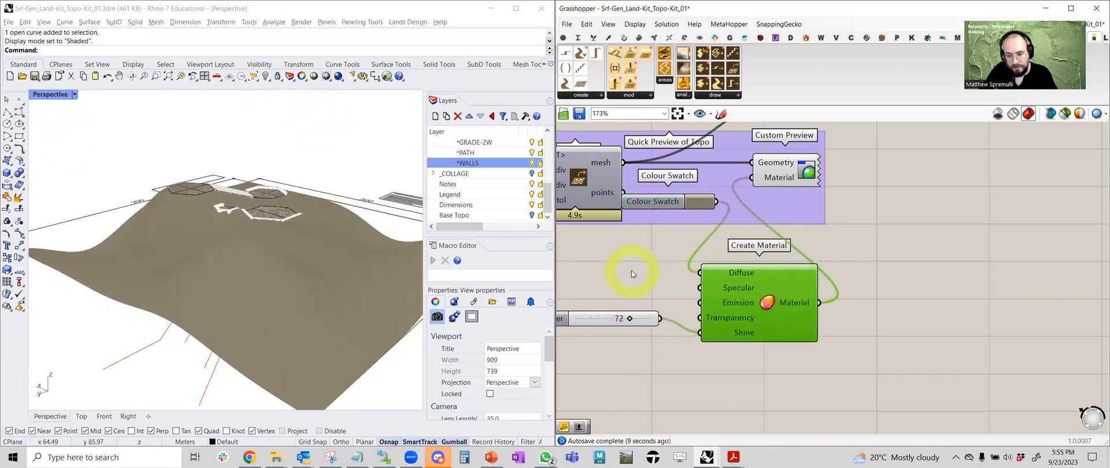
left_click_drag(602, 324, 606, 339)
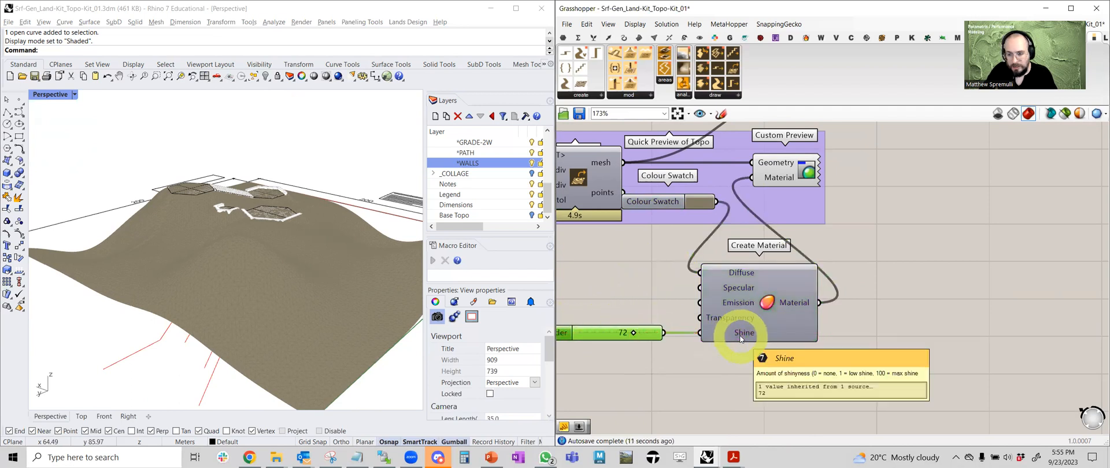
left_click_drag(631, 333, 656, 333)
- Switch the Rhino Perspective viewport to the Wireframe display mode and view the terrain near the hexagonal platforms
right_click_drag(370, 225, 359, 237)
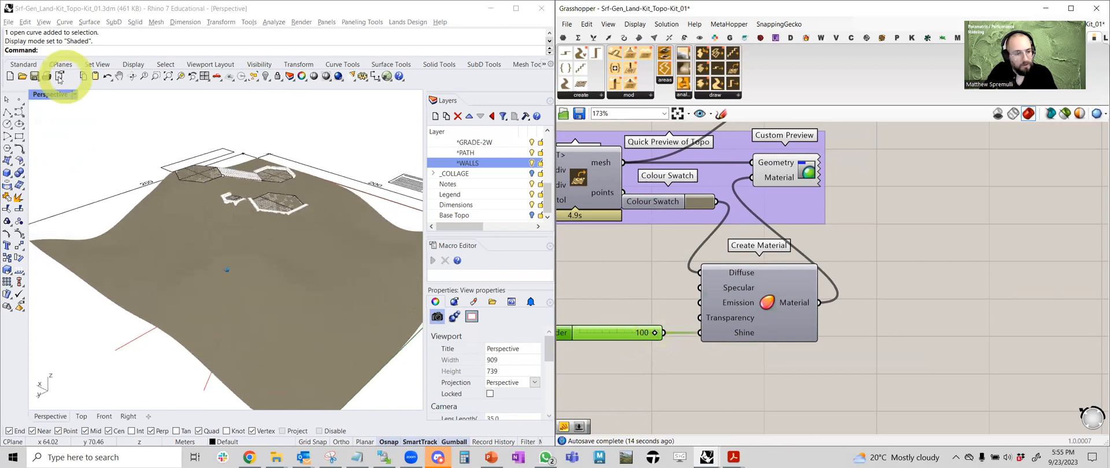
left_click(75, 95)
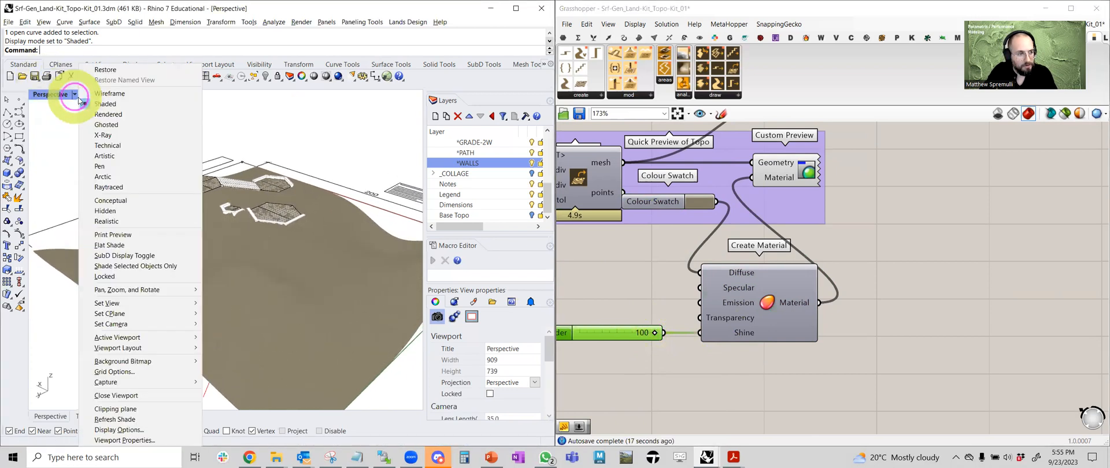
left_click(112, 93)
mouse_move(265, 197)
right_mouse_down()
mouse_move(369, 245)
mouse_move(309, 247)
right_mouse_up()
- Lower the Shine slider to 23 and check the terrain shading from above in the Perspective view
left_click_drag(640, 336, 590, 335)
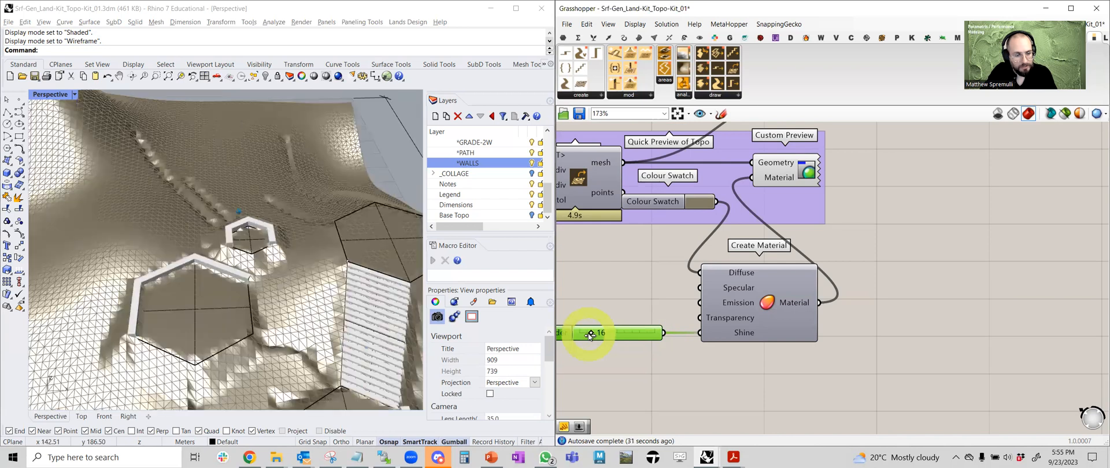
left_click_drag(591, 335, 596, 333)
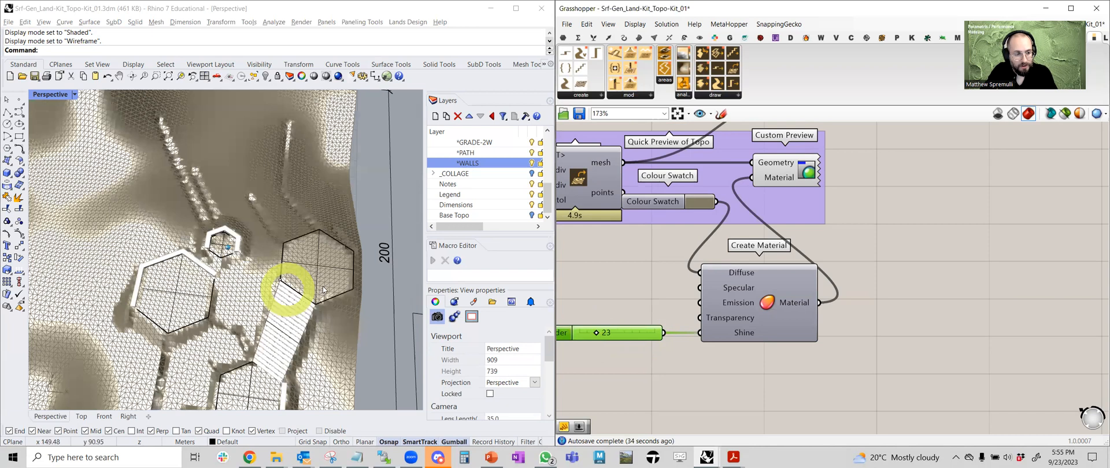
scroll(311, 282, "down", 4)
right_click_drag(311, 282, 579, 293)
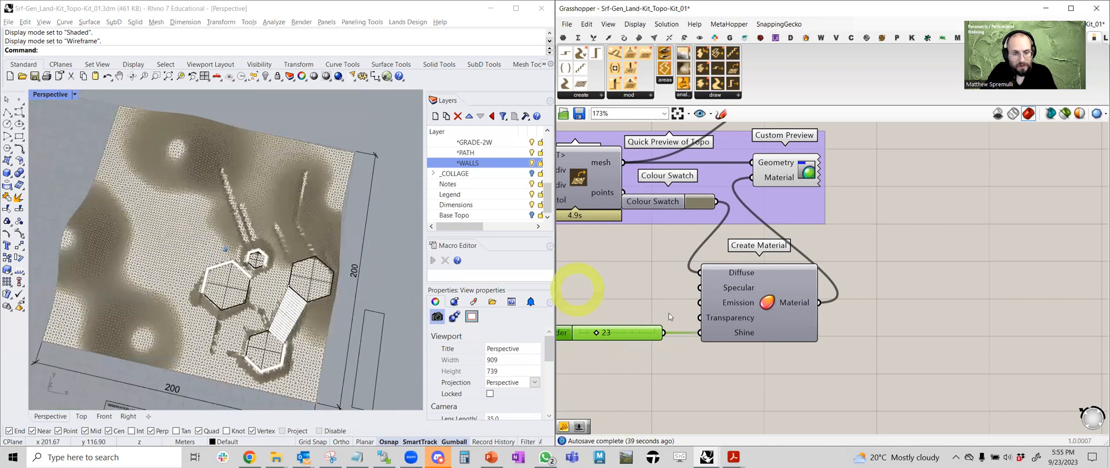
- Reconnect the Colour Swatch directly to the Custom Preview's Material input and delete the Create Material component and its slider
right_click_drag(599, 339, 768, 310)
left_click_drag(797, 199, 830, 175)
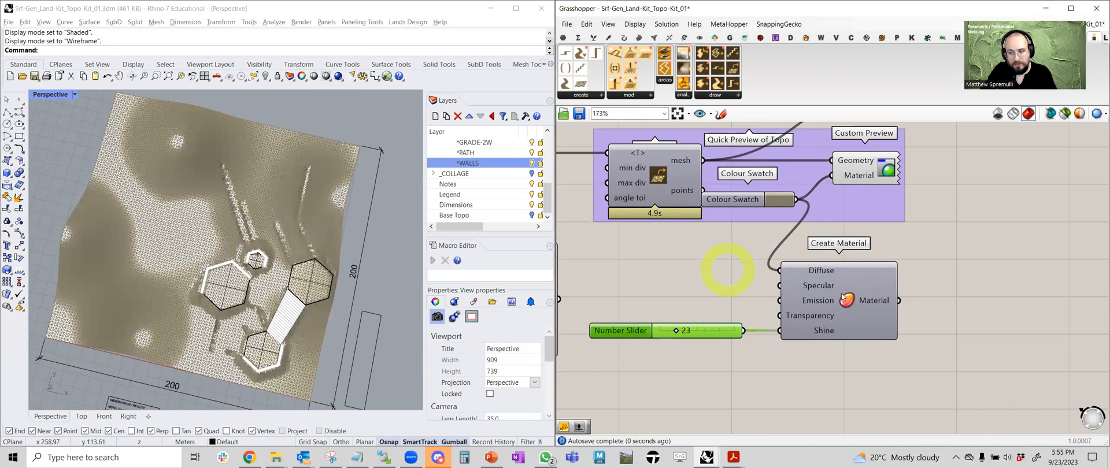
left_click(830, 298)
key("Delete")
left_click_drag(769, 353, 673, 317)
key("Delete")
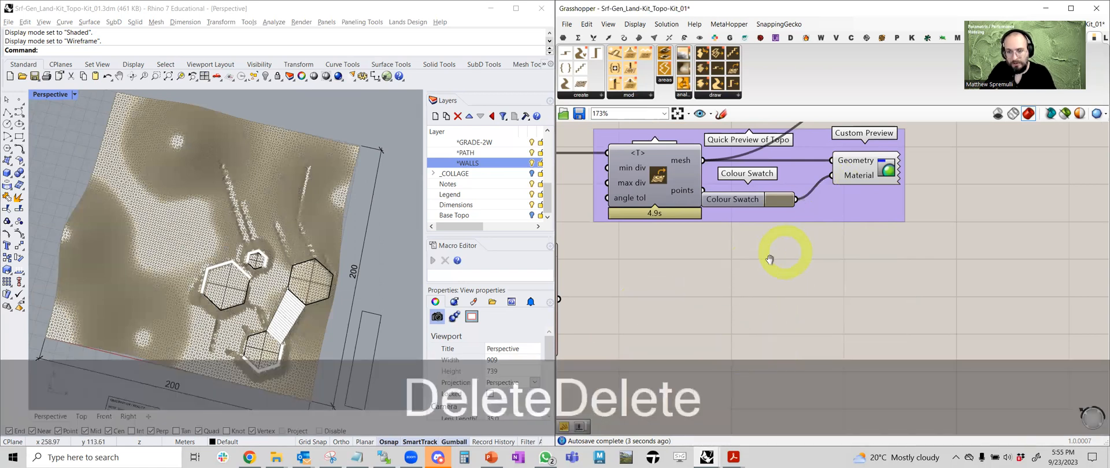
- Review the Topo-Kit create components, the add to geo set component in 1A and the create topo component in 1C
scroll(773, 255, "down", 3)
left_click(701, 248)
scroll(714, 252, "down", 1)
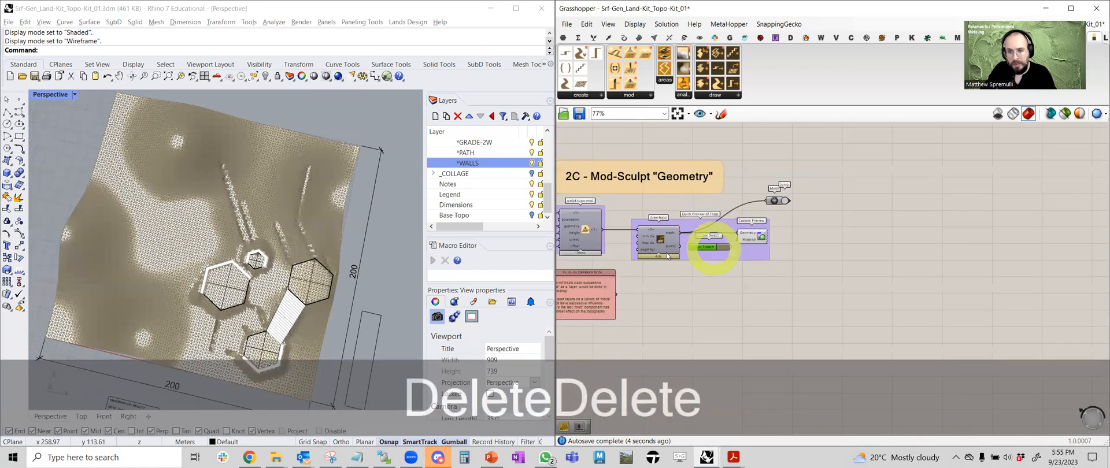
scroll(746, 294, "down", 5)
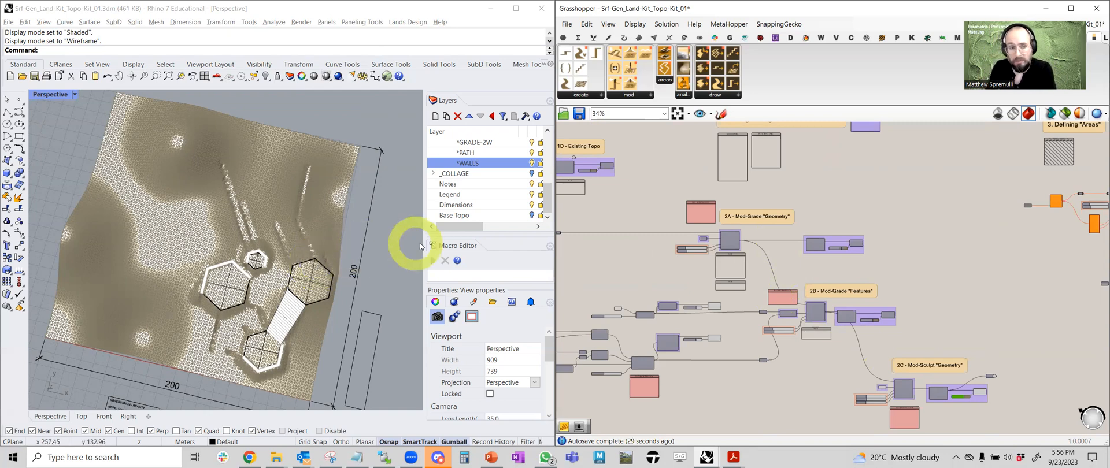
left_click(581, 96)
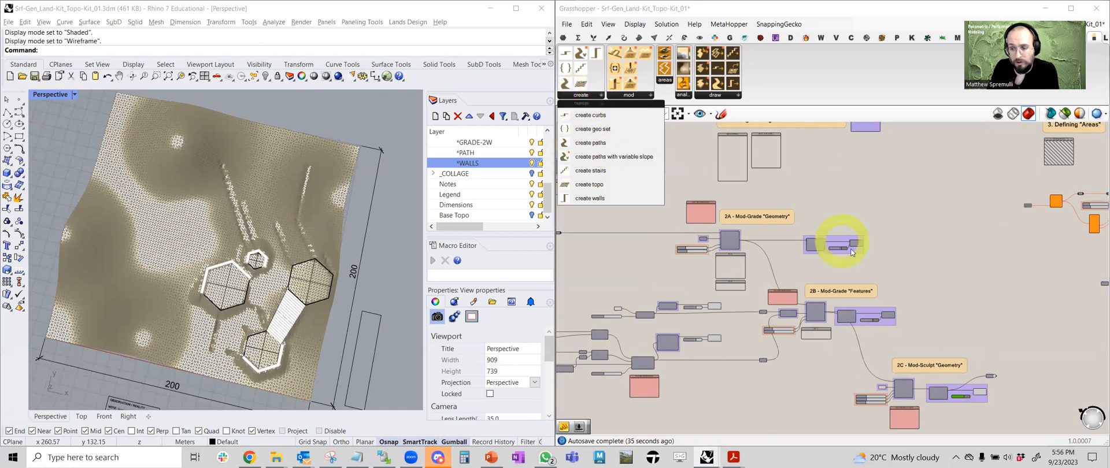
right_click_drag(809, 272, 741, 250)
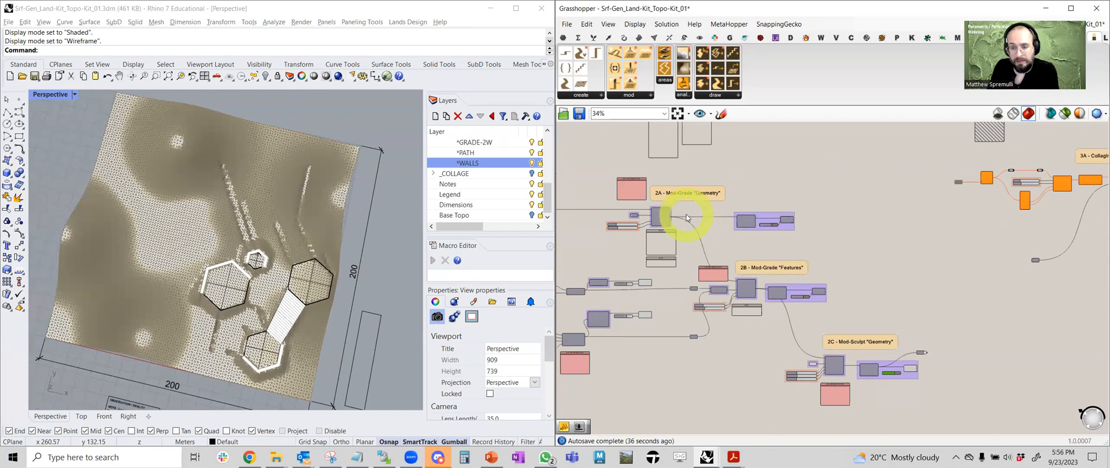
right_click_drag(629, 222, 941, 286)
scroll(710, 217, "up", 3)
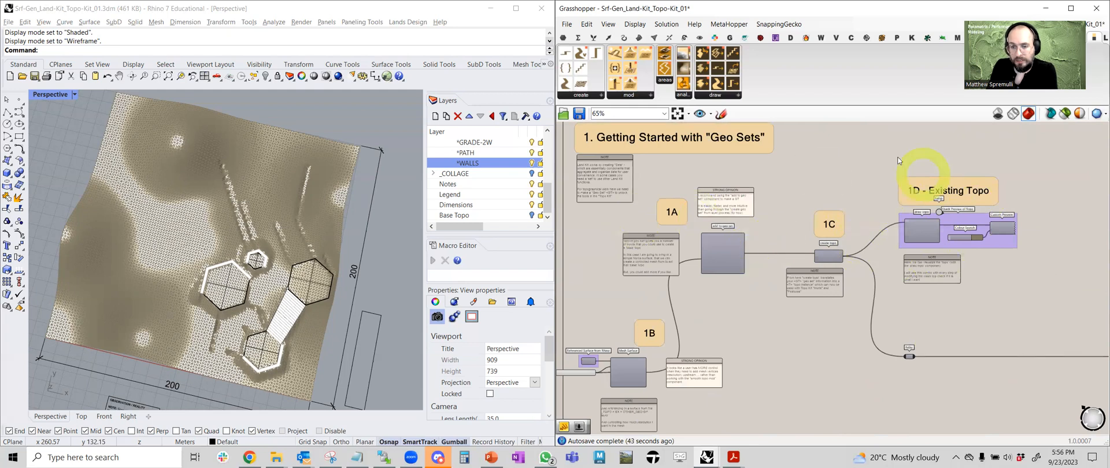
scroll(759, 234, "up", 3)
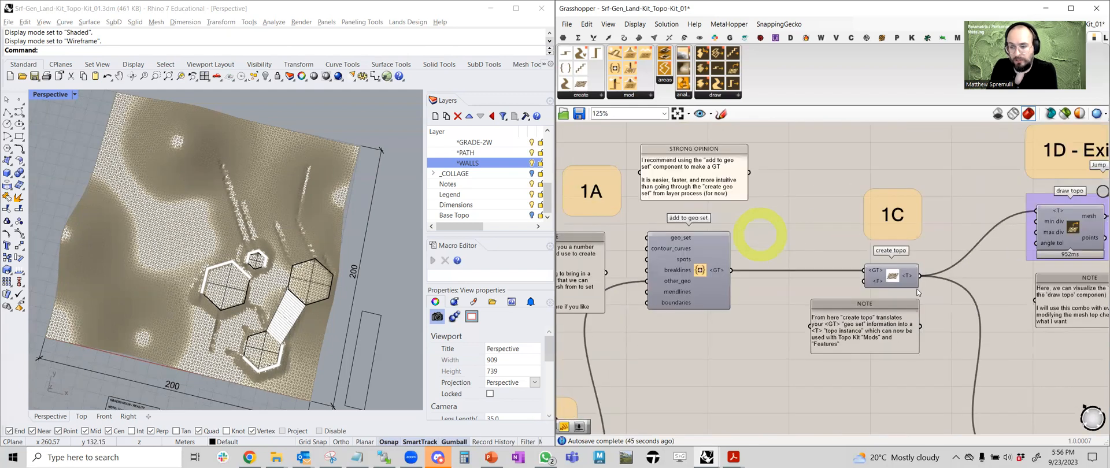
scroll(908, 276, "up", 3)
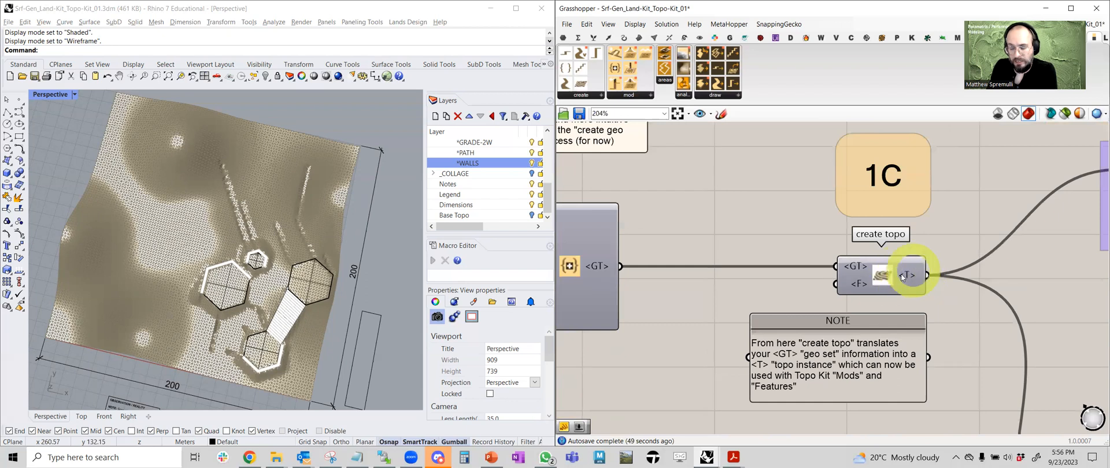
scroll(903, 279, "down", 2)
scroll(906, 276, "down", 3)
right_click_drag(956, 302, 981, 226)
scroll(787, 190, "up", 3)
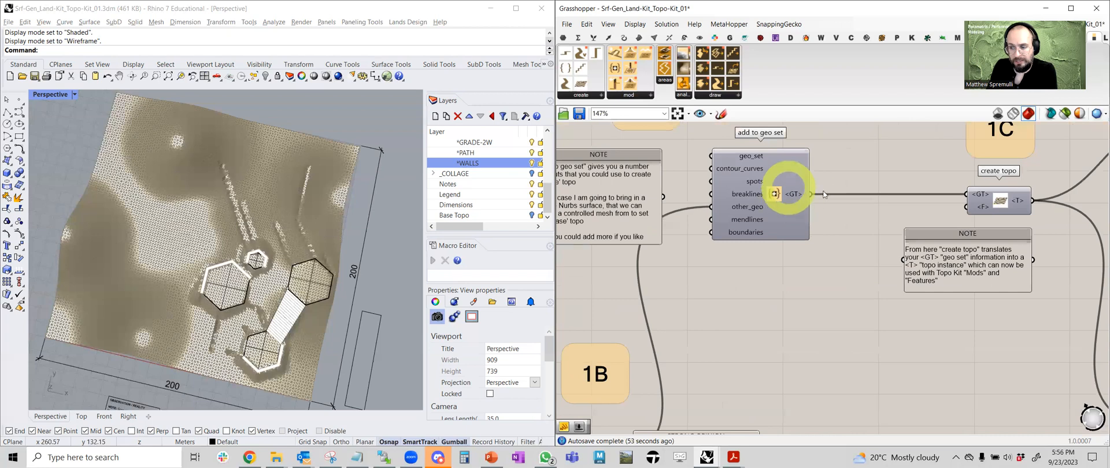
scroll(884, 194, "down", 3)
- Follow the topo instance through the grade topo mod components in 2A "Geometry" and 2B "Features", checking their inputs
right_click_drag(895, 193, 647, 191)
right_click_drag(910, 300, 640, 260)
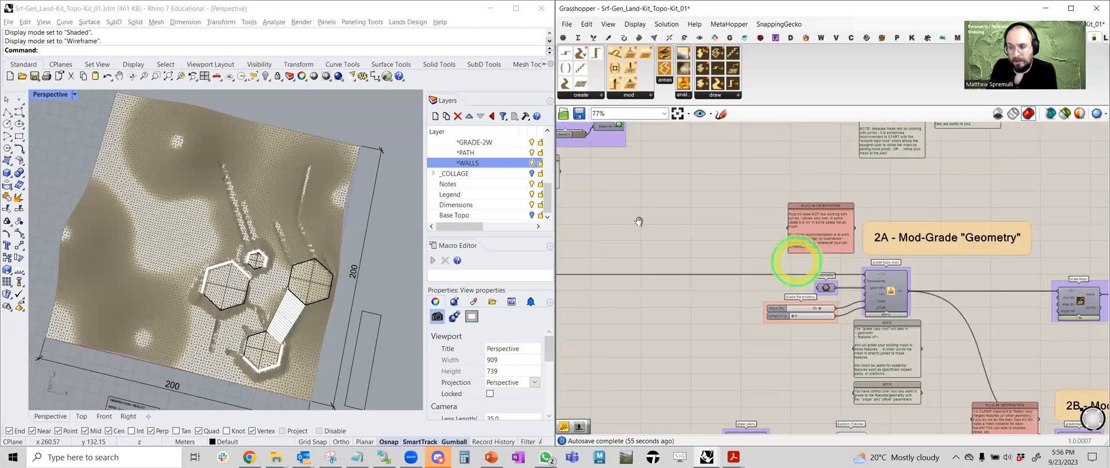
right_click_drag(1093, 243, 638, 220)
right_click_drag(852, 212, 746, 180)
scroll(751, 240, "up", 2)
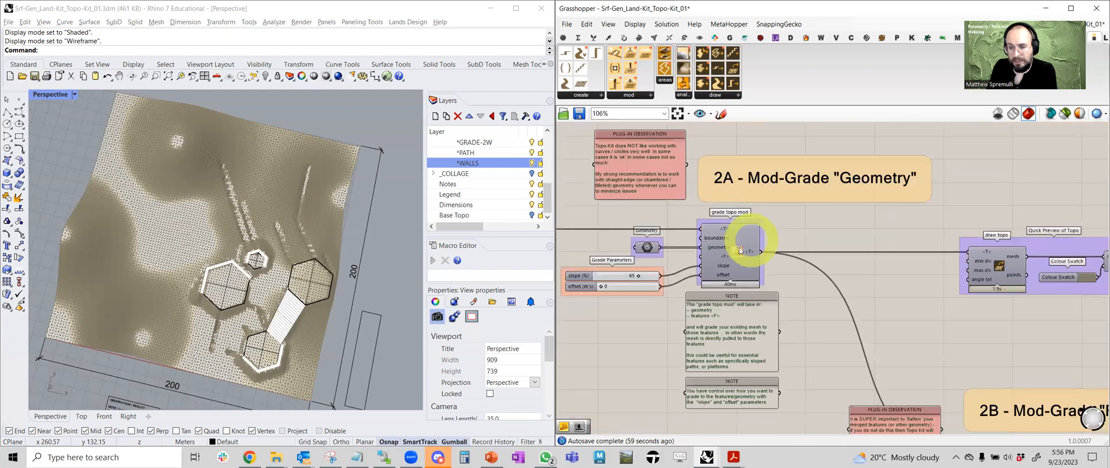
left_click(743, 252)
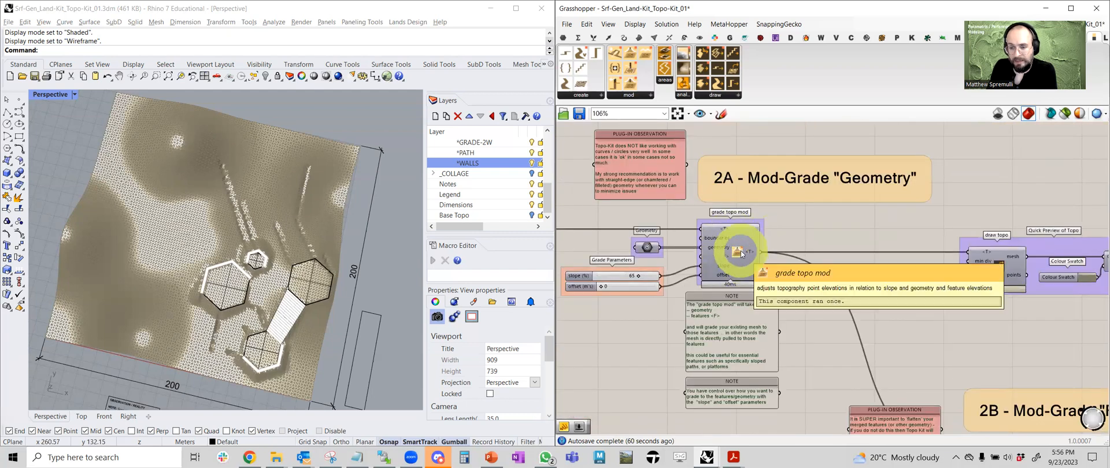
left_click(647, 248)
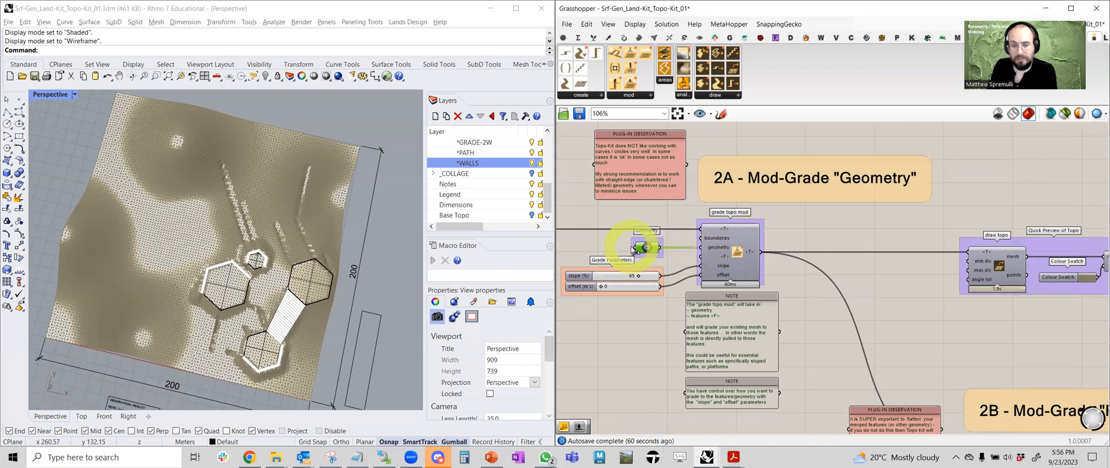
scroll(674, 247, "down", 3)
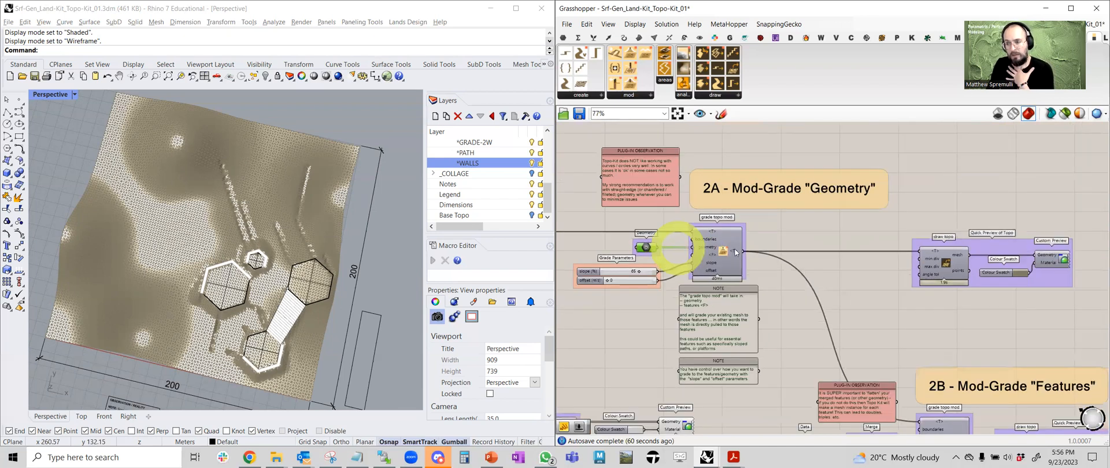
right_click_drag(885, 318, 807, 227)
scroll(764, 266, "up", 2)
scroll(764, 266, "up", 1)
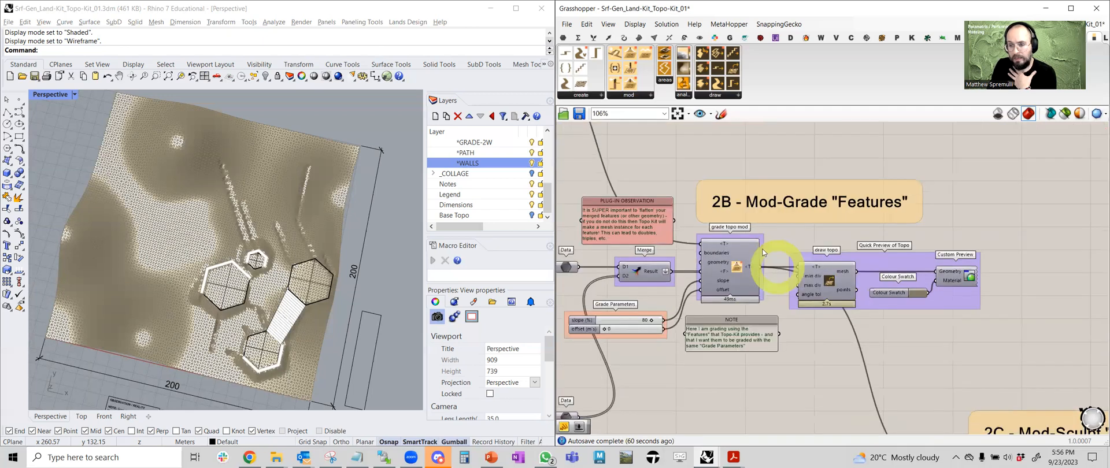
- Review the create component list, the 2C sculpt section and its plug-in observation note about successive mods acting as layers
left_click(582, 95)
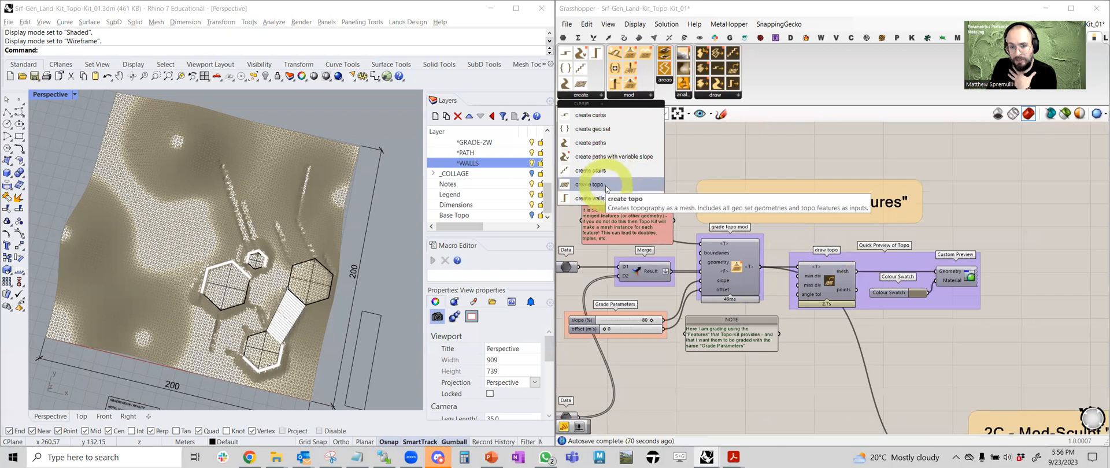
scroll(991, 239, "down", 4)
right_click_drag(992, 239, 792, 178)
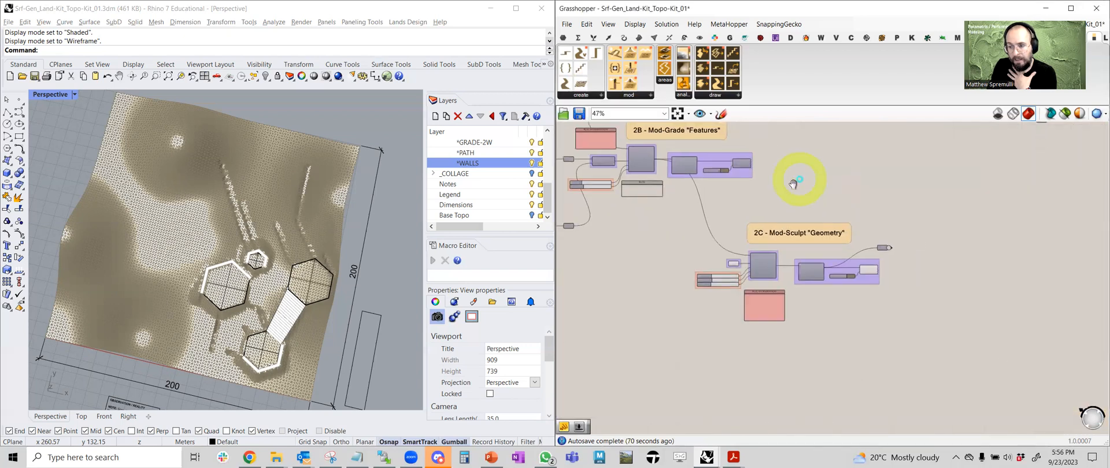
scroll(780, 260, "up", 4)
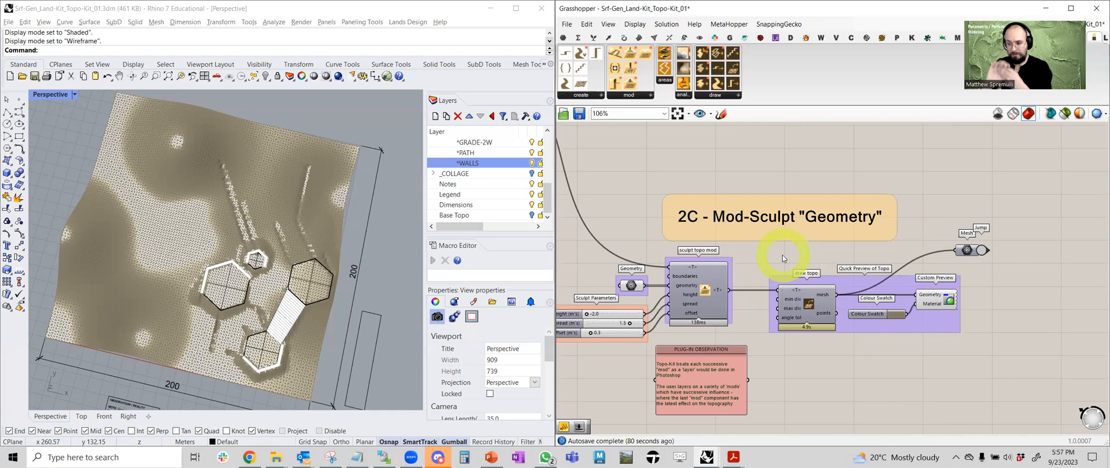
scroll(760, 231, "down", 3)
scroll(709, 336, "up", 3)
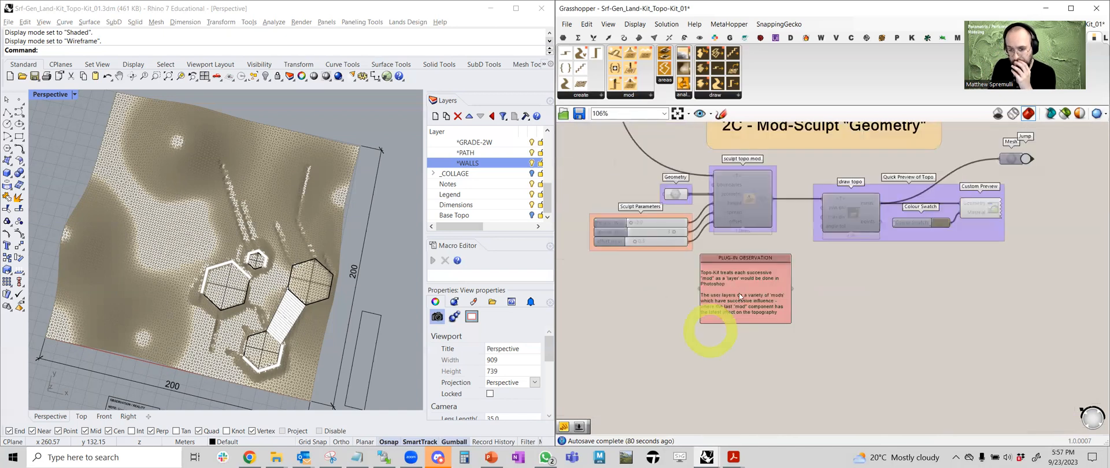
scroll(739, 293, "up", 3)
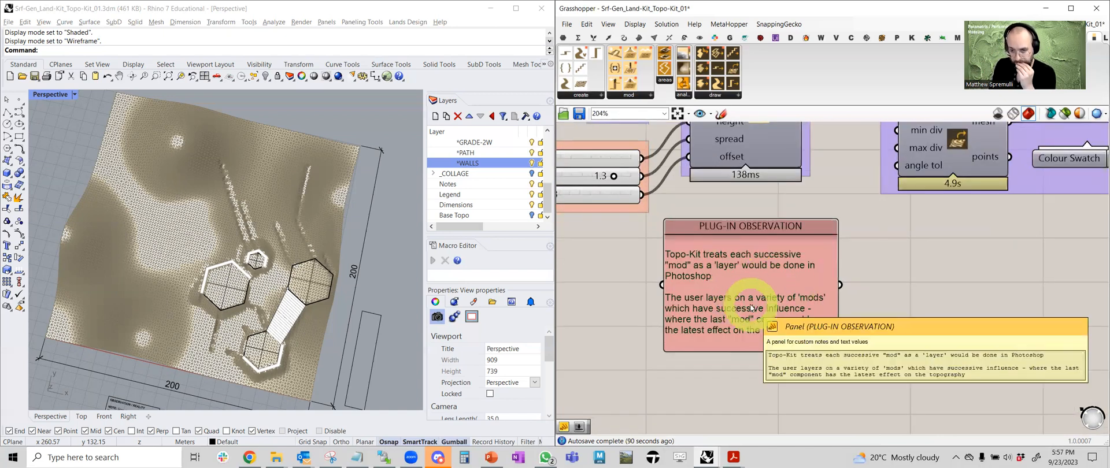
scroll(750, 308, "up", 1)
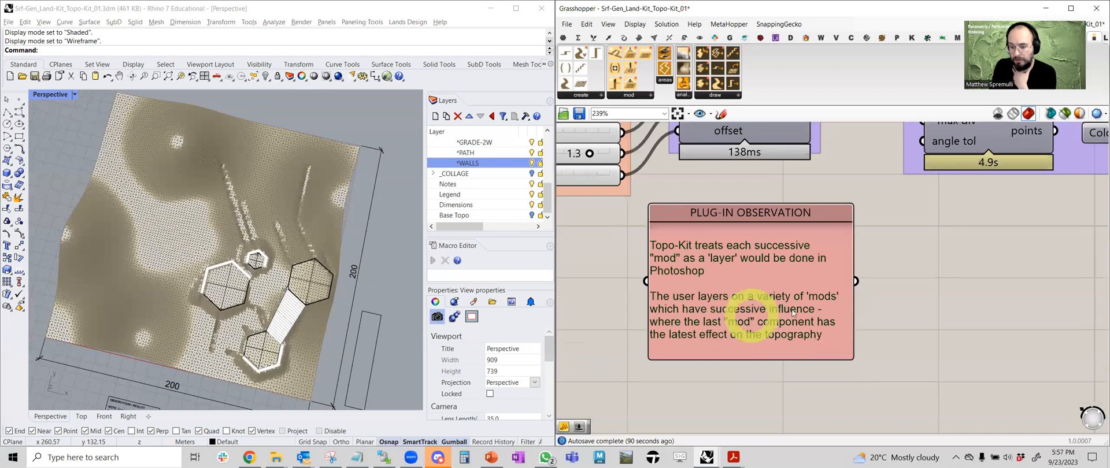
scroll(716, 303, "down", 3)
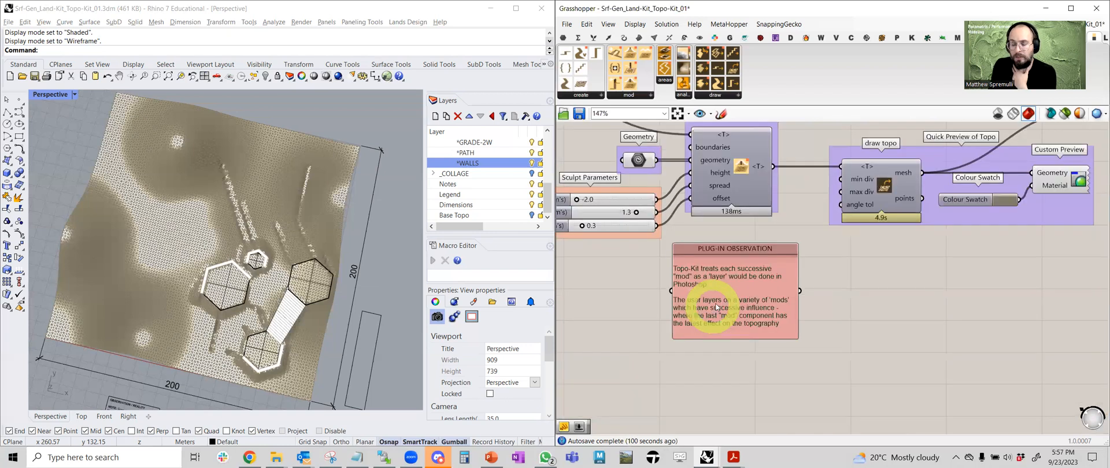
scroll(716, 305, "down", 8)
right_click_drag(661, 233, 710, 278)
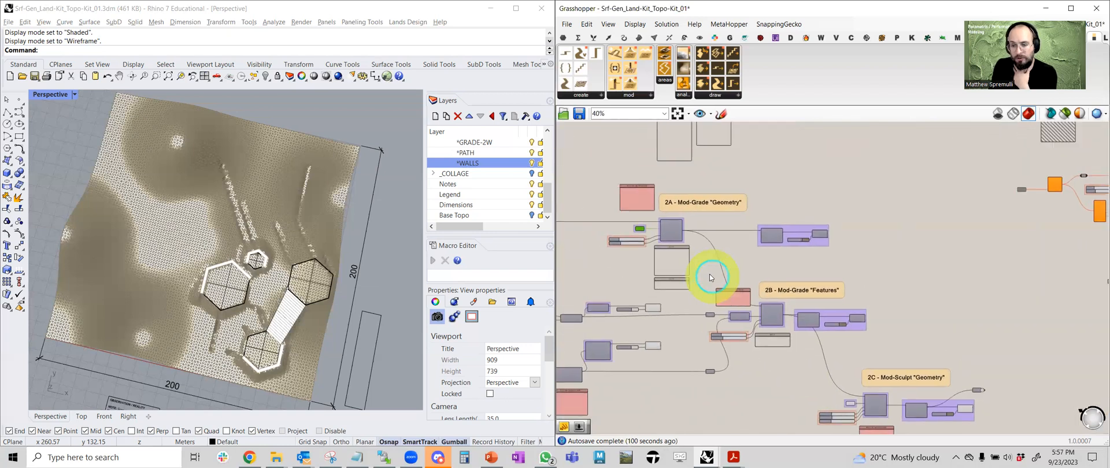
- Trace the topo instance from the 1C create topo component through the relay to the grade topo mod in 2A "Geometry"
scroll(672, 231, "up", 3)
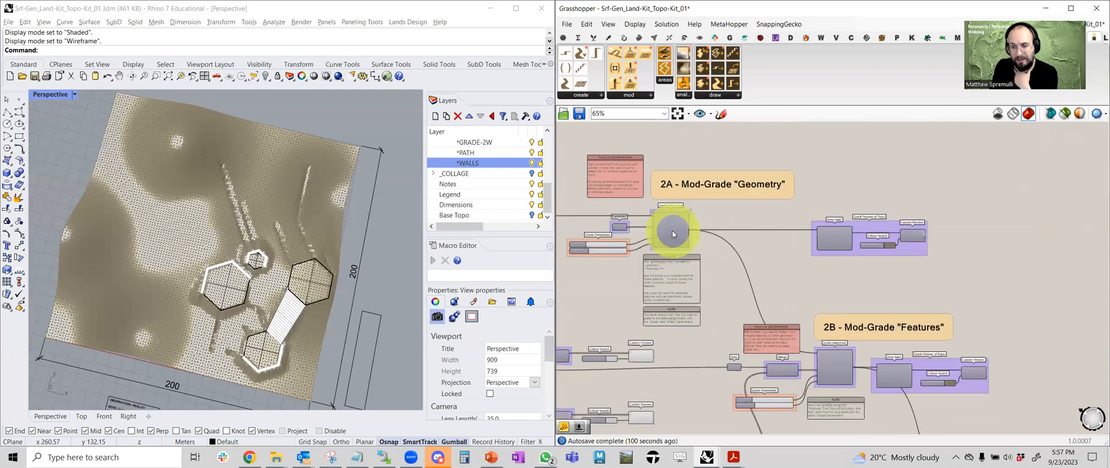
scroll(659, 209, "up", 2)
right_click_drag(659, 209, 862, 247)
right_click_drag(694, 250, 854, 255)
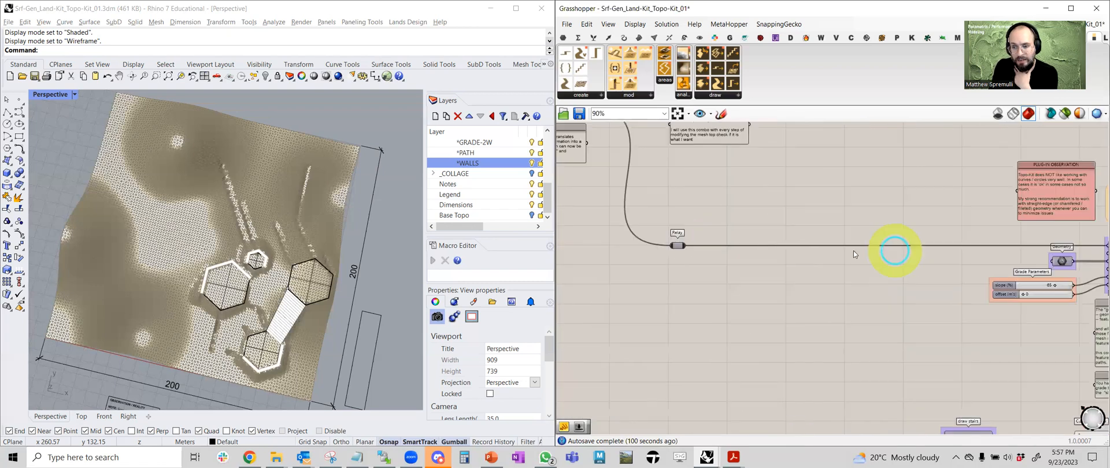
right_click_drag(656, 215, 714, 318)
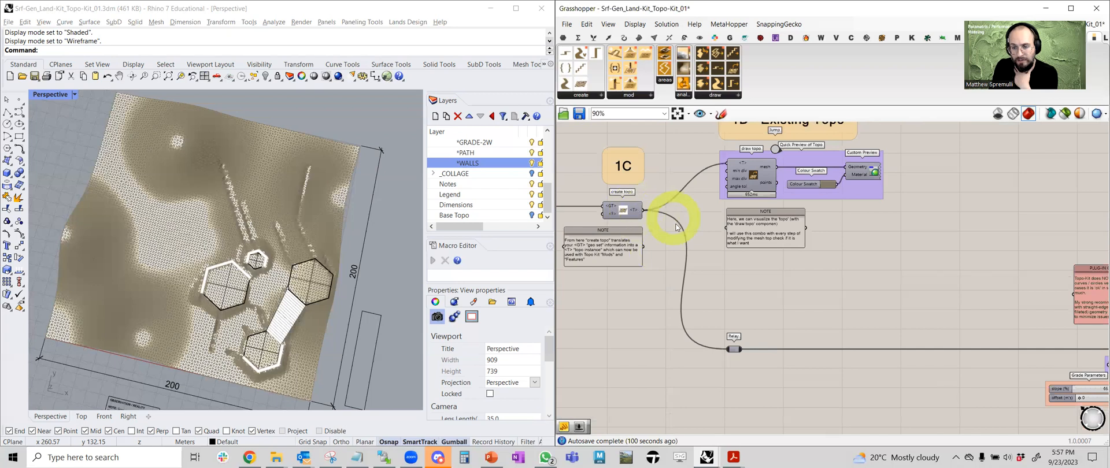
right_click_drag(942, 343, 721, 290)
mouse_move(921, 318)
right_mouse_down()
mouse_move(761, 258)
mouse_move(717, 258)
right_mouse_up()
mouse_move(785, 379)
right_mouse_down()
mouse_move(773, 327)
mouse_move(716, 317)
mouse_move(583, 210)
right_mouse_up()
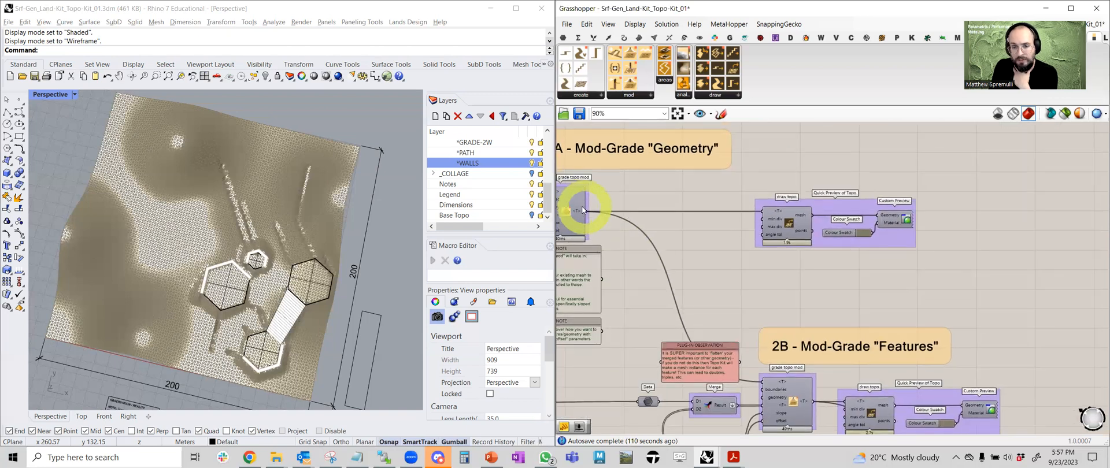
- Follow the 2A grade topo mod's output into 2B "Features" and read the plug-in observation about flattening merged features
right_click_drag(671, 226, 798, 260)
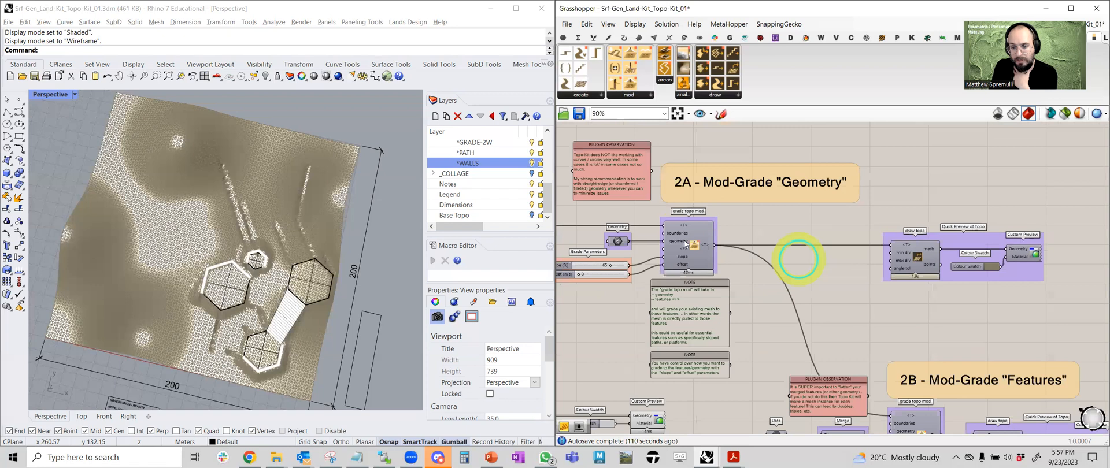
right_click_drag(734, 268, 655, 259)
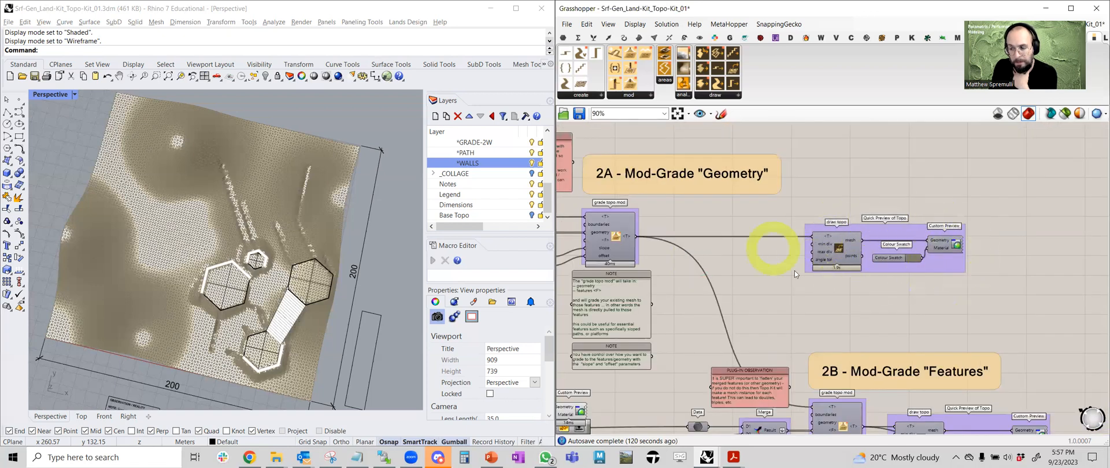
right_click_drag(905, 309, 850, 240)
right_click_drag(575, 174, 650, 202)
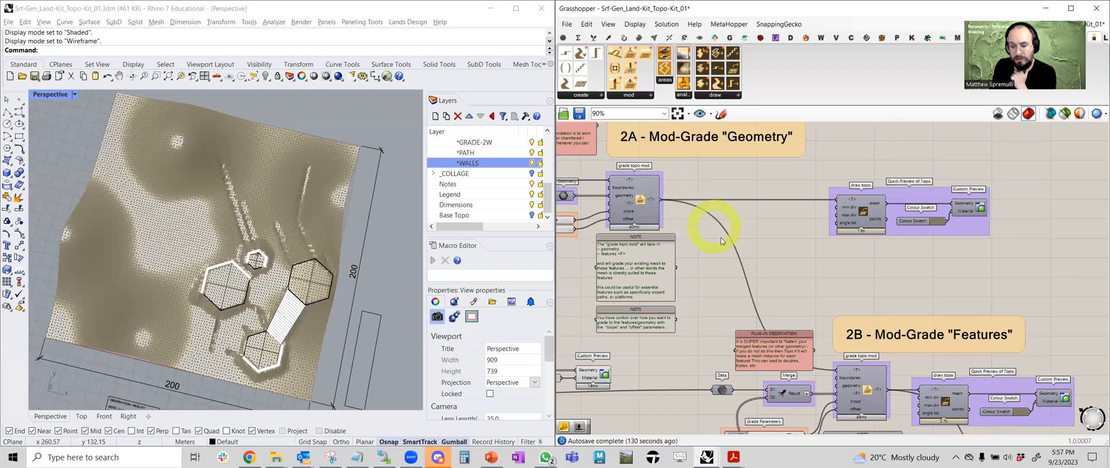
scroll(823, 312, "up", 3)
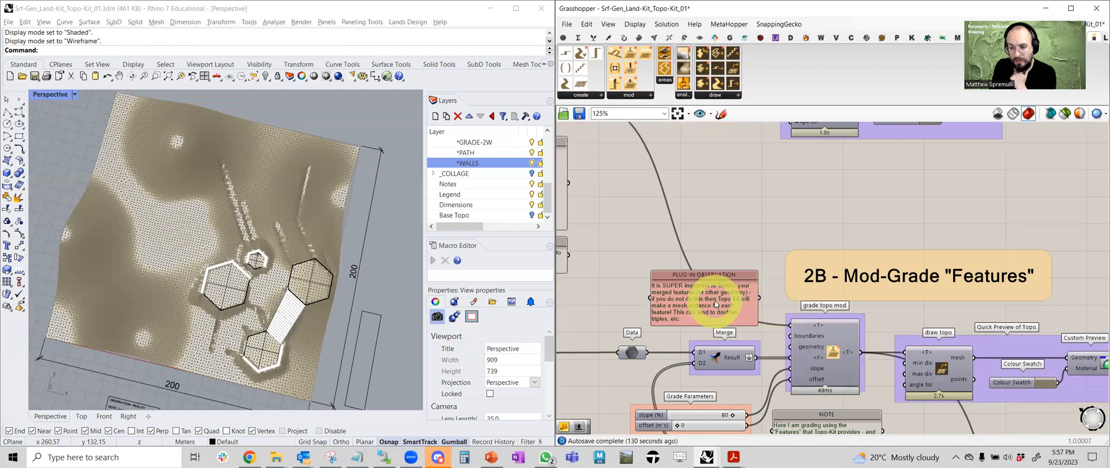
scroll(716, 301, "up", 3)
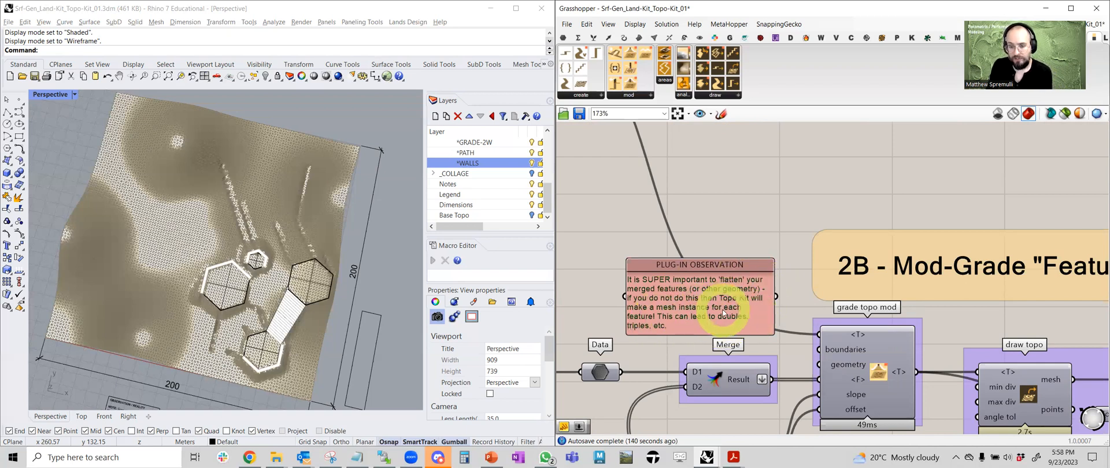
scroll(749, 250, "down", 3)
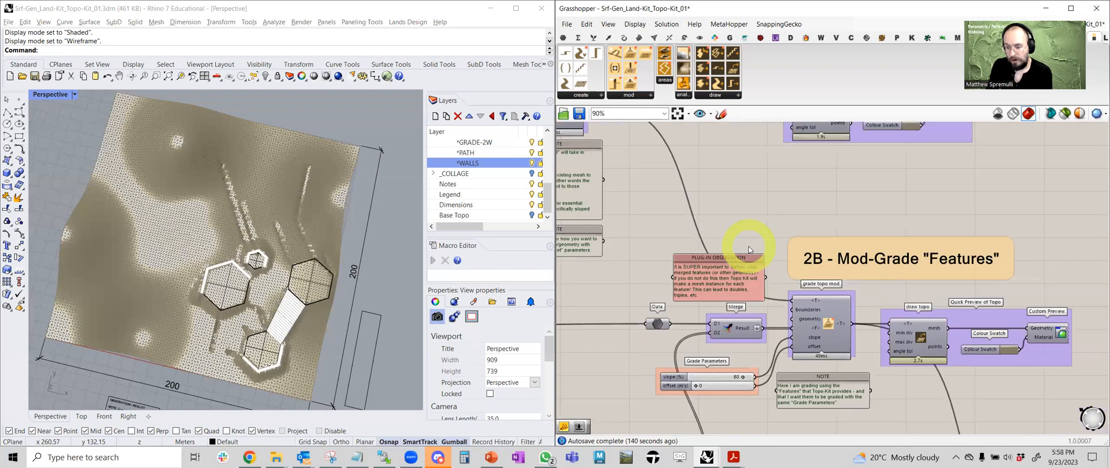
scroll(749, 249, "down", 3)
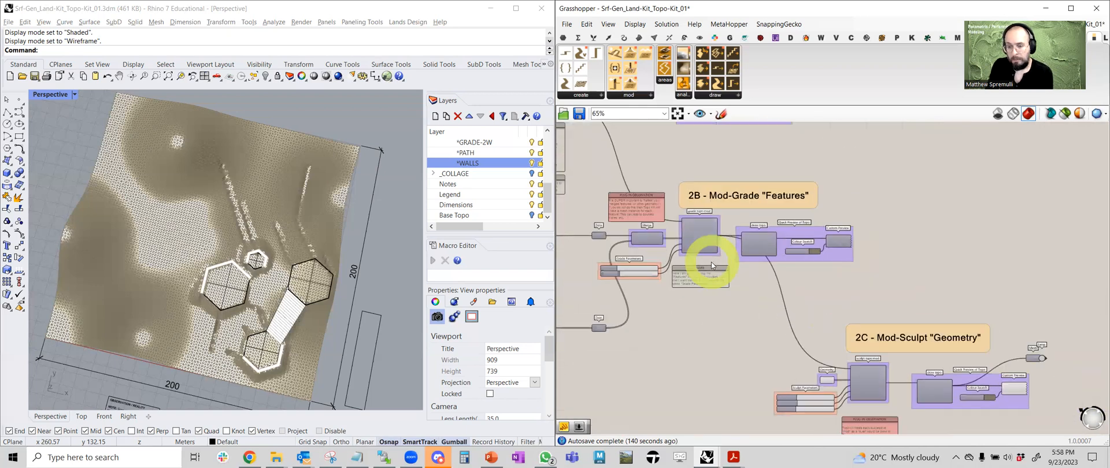
- Move the Quick Preview of Topo group in 2B farther away from its grade topo mod component
scroll(712, 263, "up", 2)
right_click_drag(854, 300, 754, 332)
left_click_drag(643, 239, 843, 304)
left_click_drag(713, 266, 848, 266)
left_click(700, 246)
right_click_drag(699, 246, 858, 339)
scroll(841, 317, "down", 2)
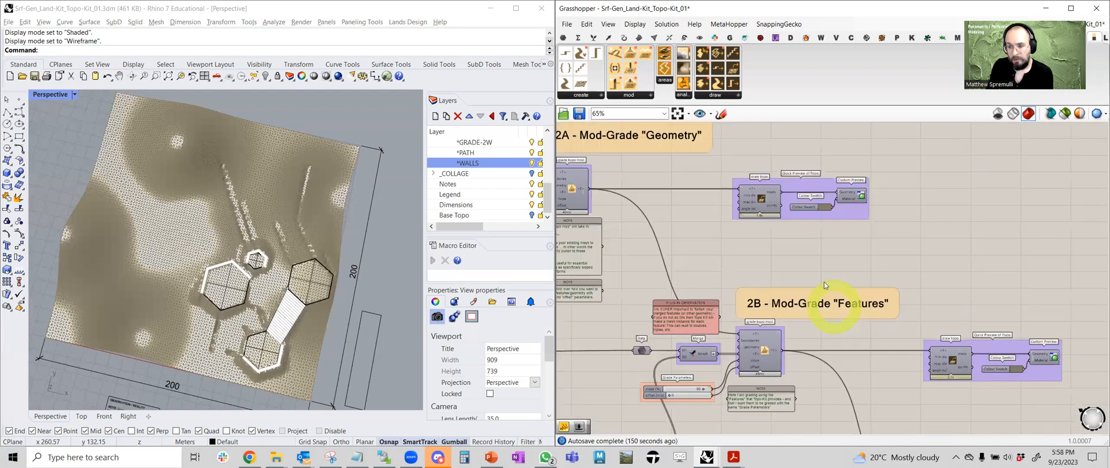
- Follow the topo instance from the 2A and 2B grade topo mods to the 2C sculpt topo mod and its draw topo component
scroll(619, 210, "up", 4)
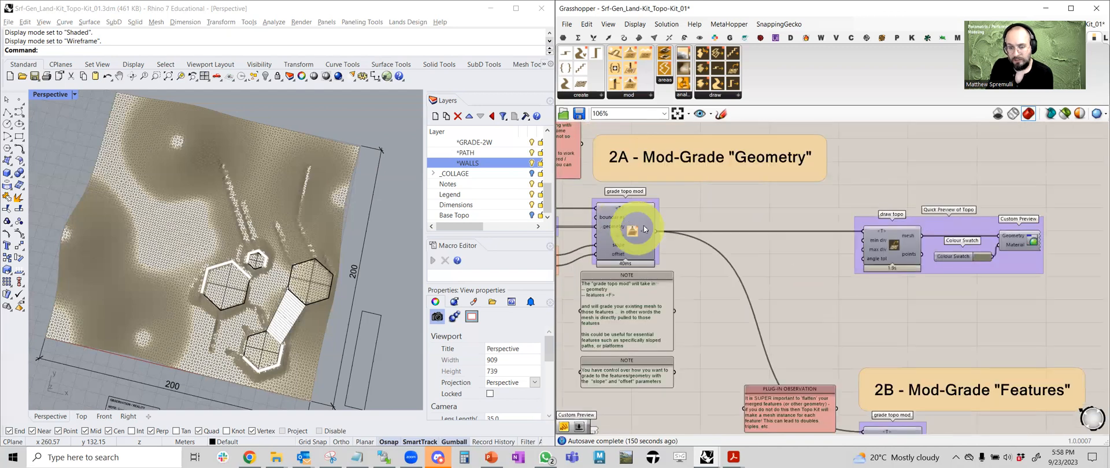
right_click_drag(797, 314, 721, 284)
right_click_drag(845, 297, 794, 170)
scroll(779, 304, "up", 3)
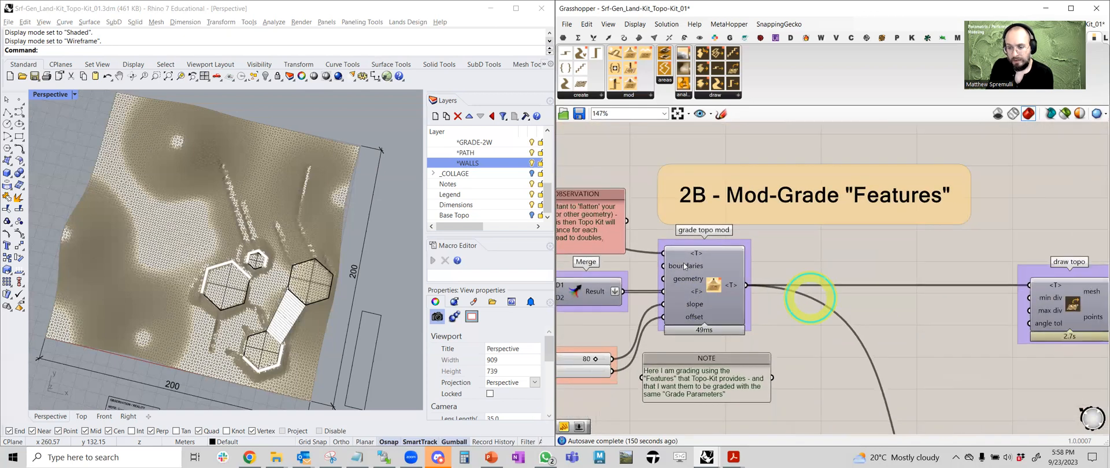
scroll(809, 298, "down", 5)
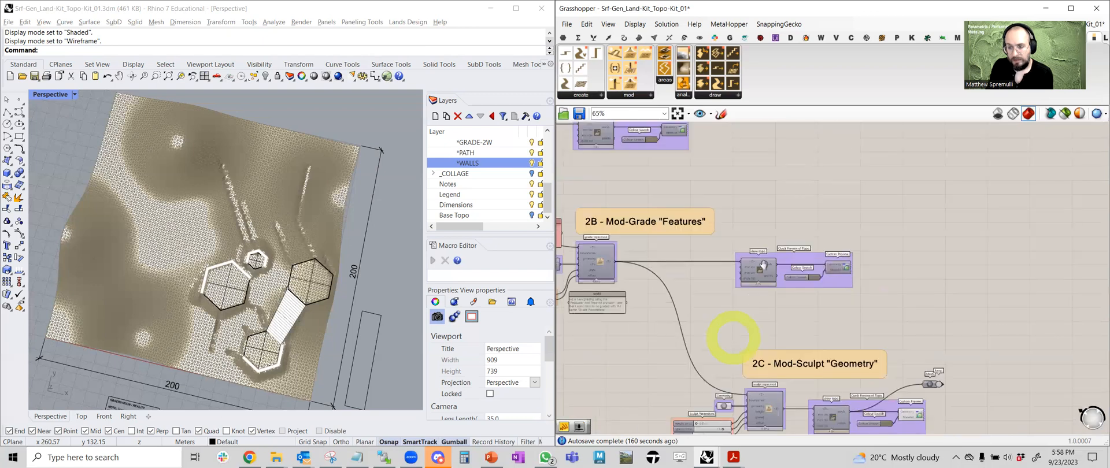
right_click_drag(733, 339, 762, 240)
scroll(765, 307, "up", 5)
right_click_drag(855, 319, 663, 272)
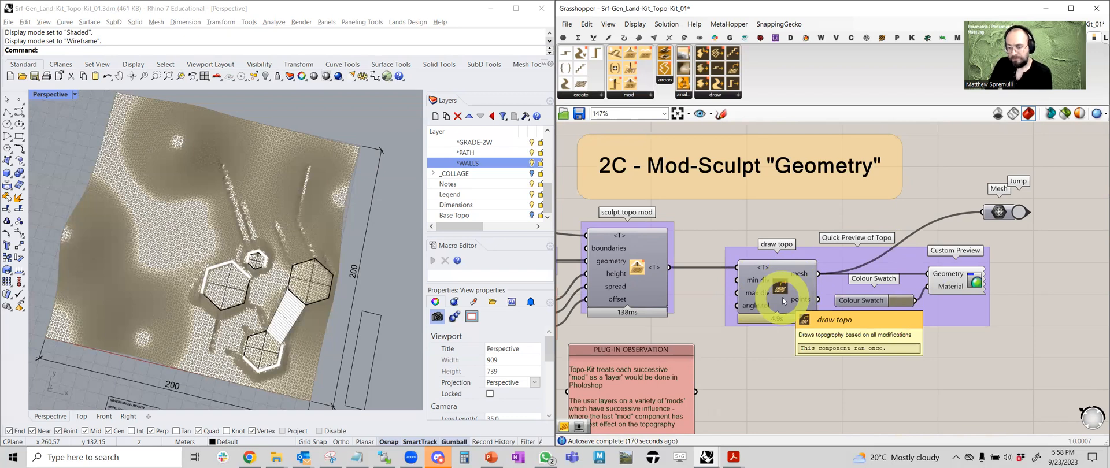
scroll(782, 298, "down", 8)
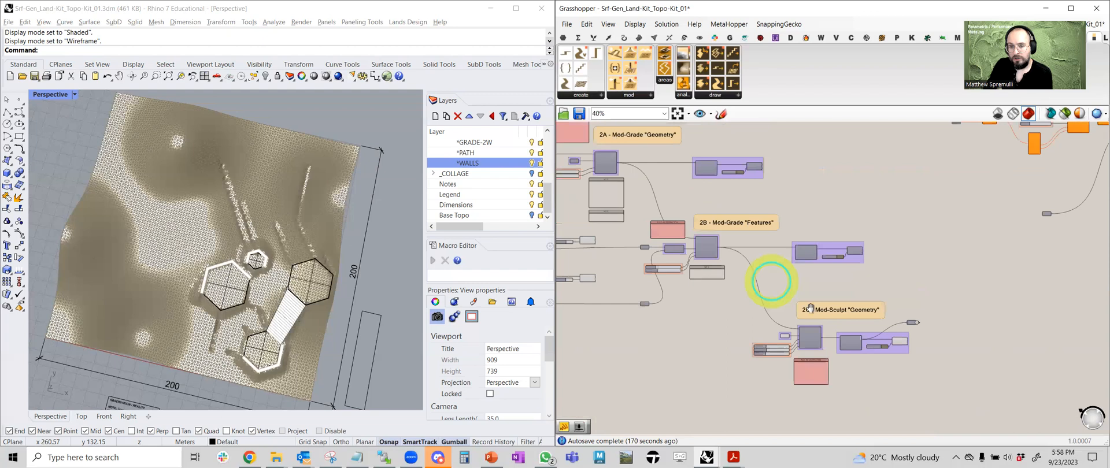
right_click_drag(811, 308, 873, 345)
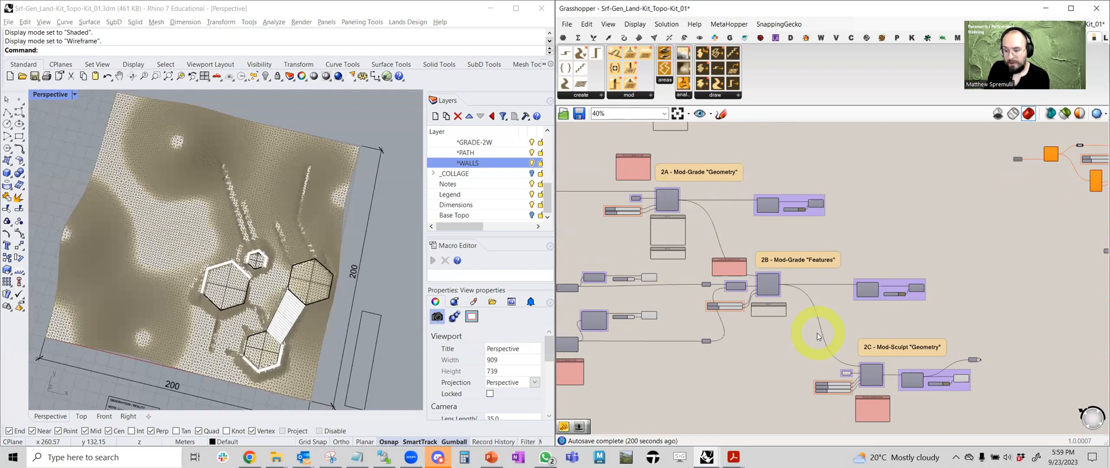
right_click_drag(774, 351, 846, 324)
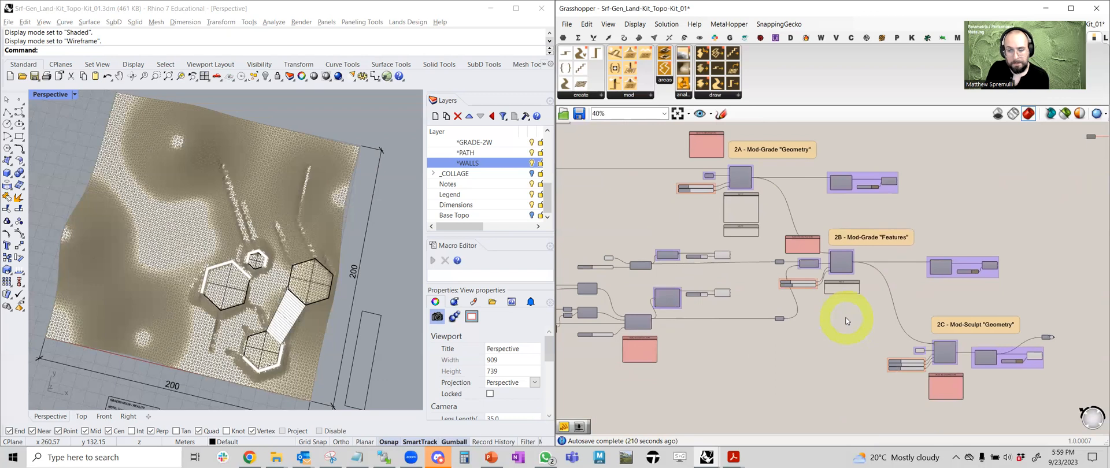
- Revisit the create topo component in 1C, the draw topo preview in 1D and the connection onward to 2A
scroll(846, 320, "down", 3)
right_click_drag(936, 257, 872, 255)
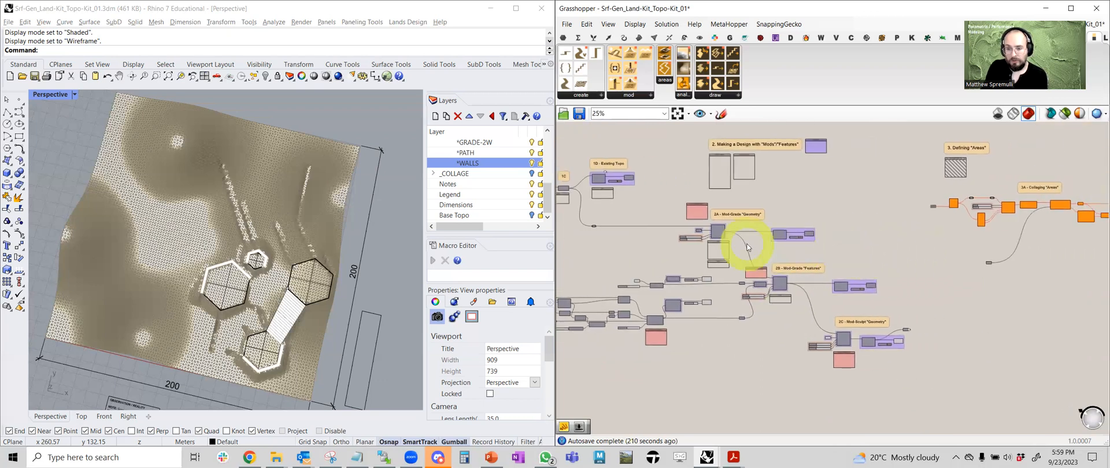
right_click_drag(648, 203, 858, 222)
scroll(751, 189, "up", 6)
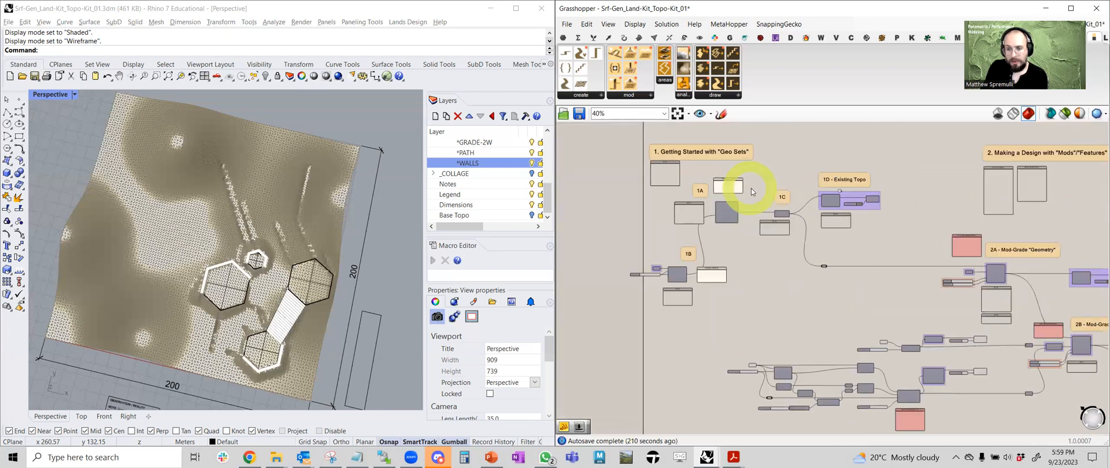
scroll(799, 205, "up", 2)
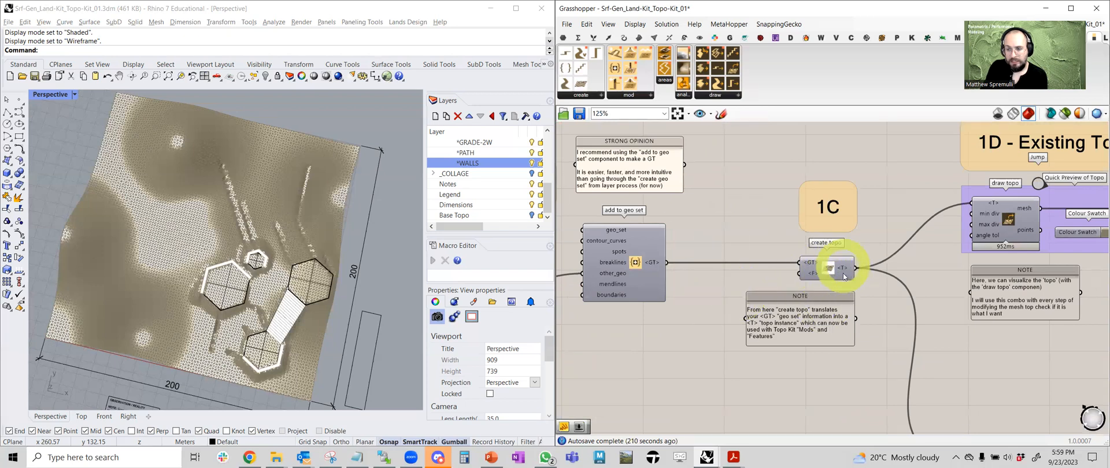
right_click_drag(879, 268, 682, 292)
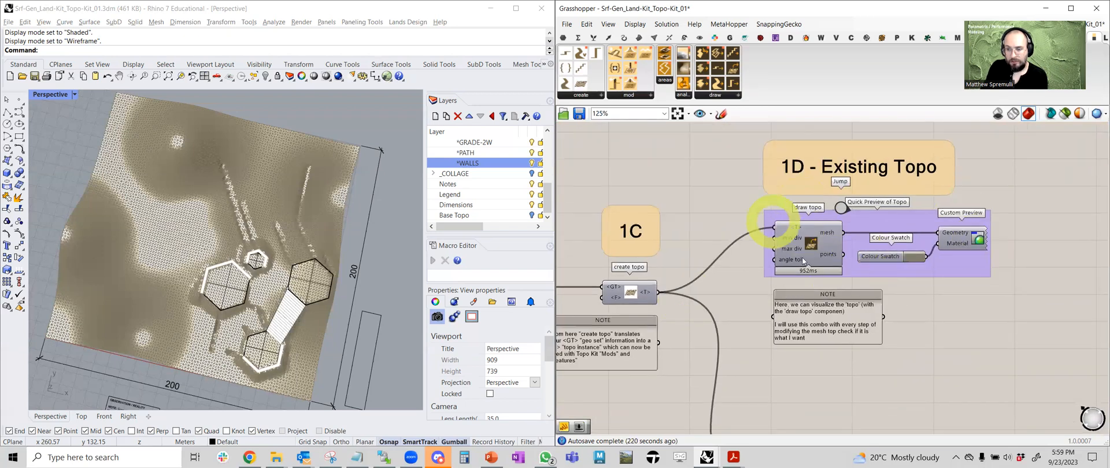
scroll(897, 262, "down", 3)
right_click_drag(907, 329, 682, 242)
right_click_drag(926, 296, 804, 275)
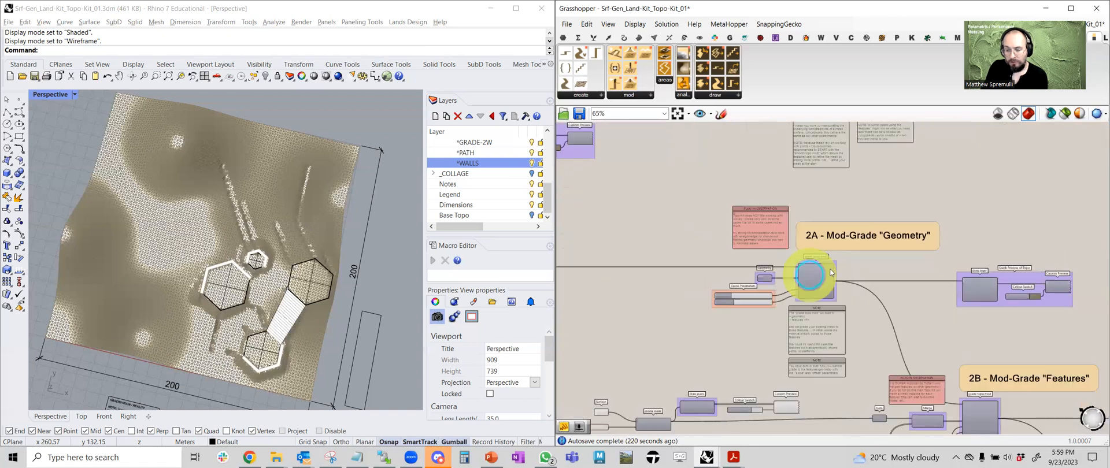
- Review the draw topo preview groups of 2A, 2B and 2C and inspect the modified terrain in the Rhino perspective view
scroll(816, 272, "up", 4)
scroll(812, 291, "down", 3)
right_click_drag(913, 318, 734, 223)
scroll(734, 222, "down", 2)
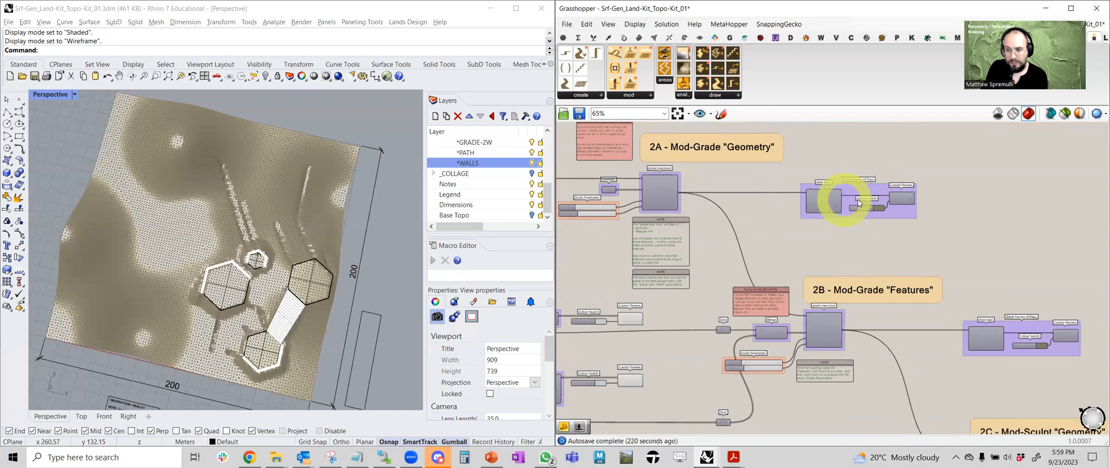
mouse_move(810, 331)
right_mouse_down()
mouse_move(783, 322)
mouse_move(686, 179)
right_mouse_up()
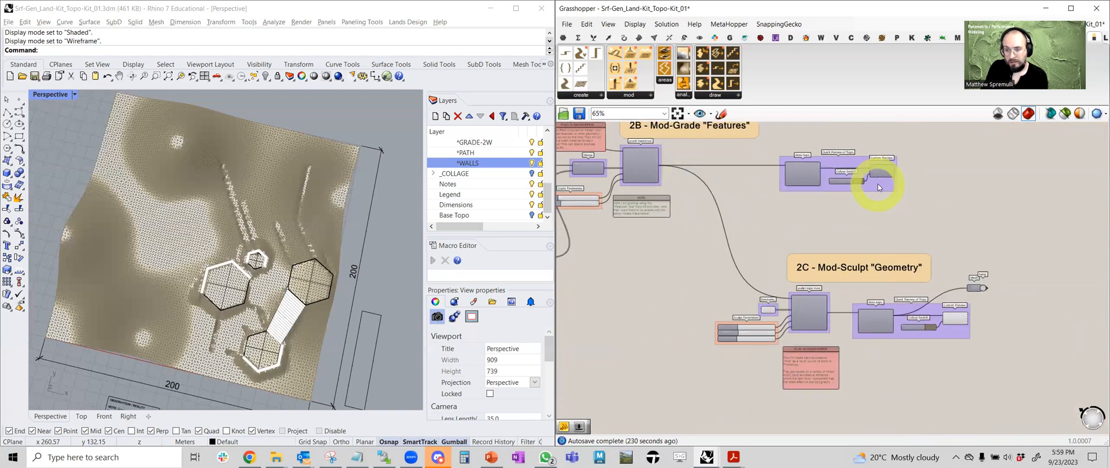
right_click_drag(915, 358, 736, 350)
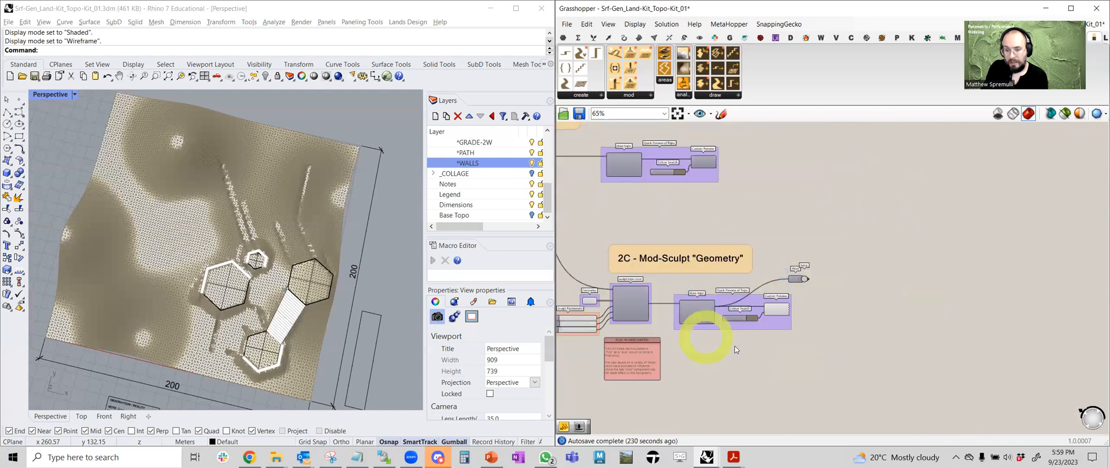
scroll(760, 321, "up", 3)
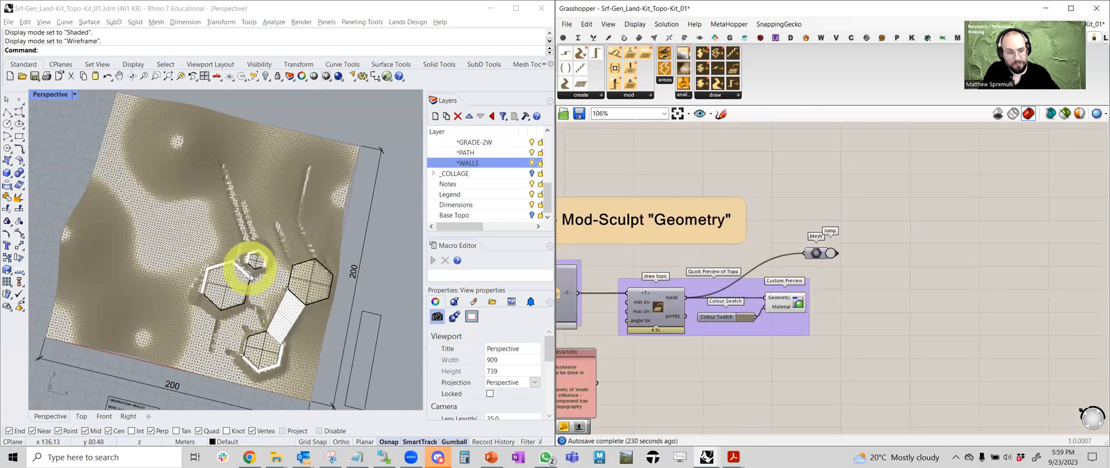
right_click_drag(327, 311, 416, 305)
scroll(340, 314, "up", 4)
- Examine section 3 "Defining Areas" with its 3A "Collaging Areas" definition and the available Topo-Kit areas components
scroll(795, 197, "down", 8)
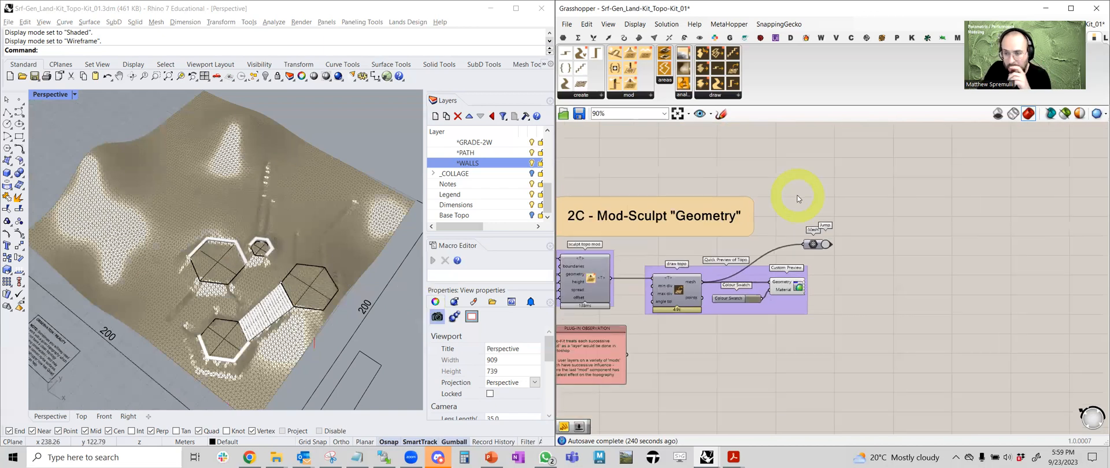
right_click_drag(856, 201, 718, 339)
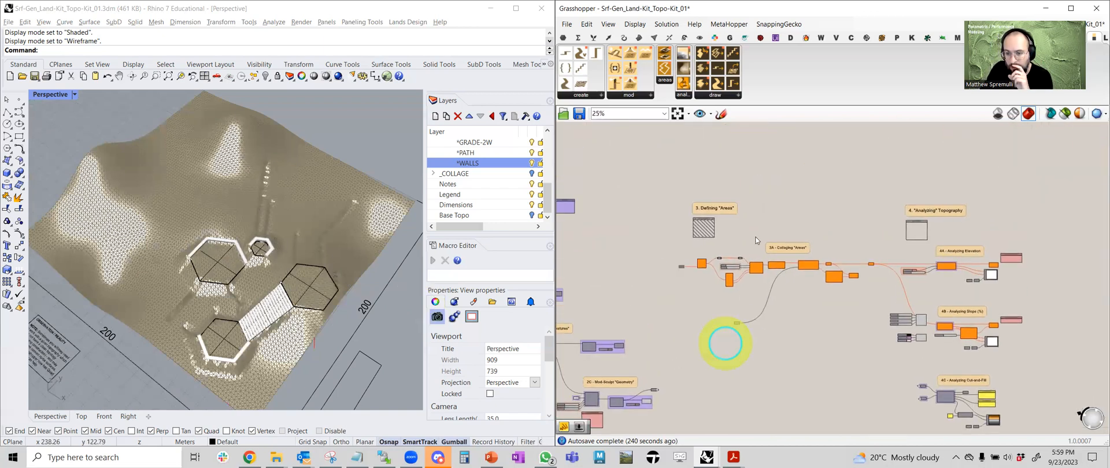
scroll(705, 227, "up", 5)
right_click_drag(710, 231, 748, 241)
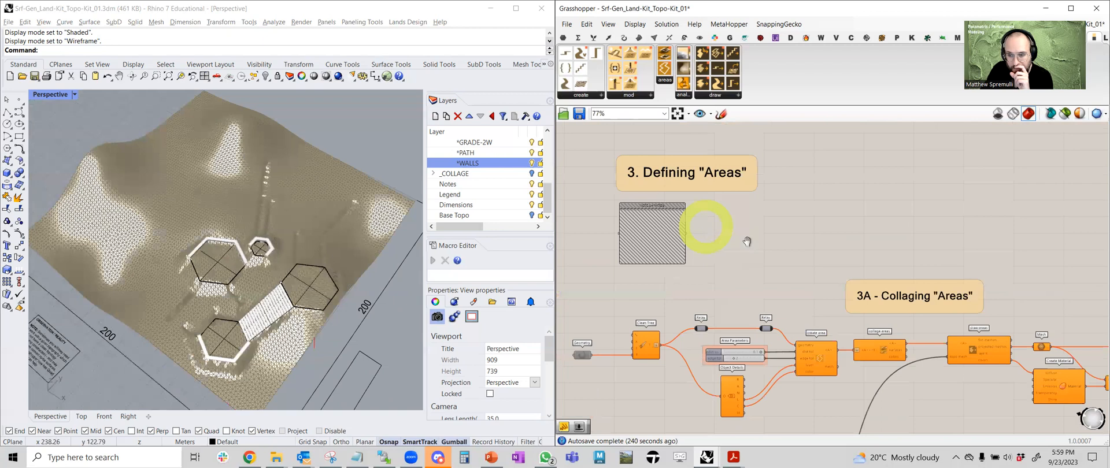
scroll(651, 194, "down", 3)
left_click(665, 81)
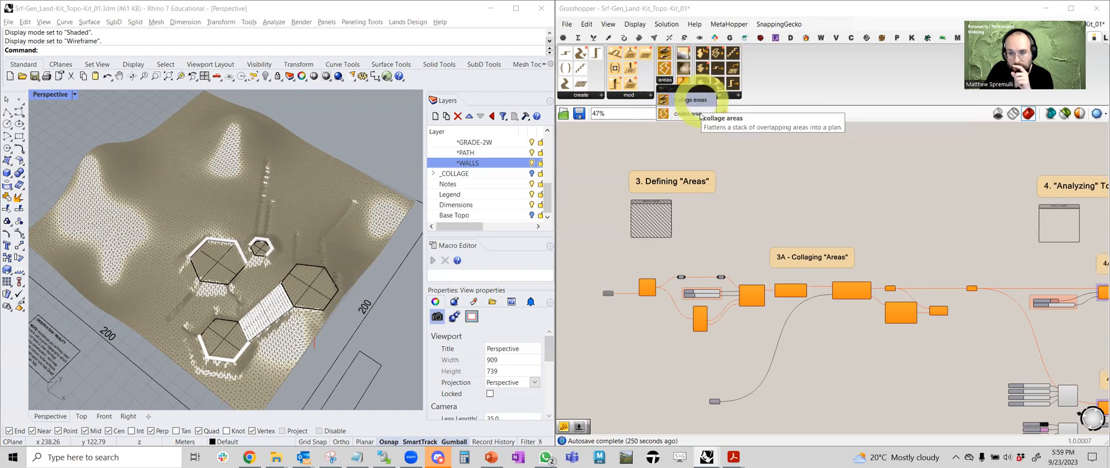
- Show the Collage Tool slide in the PowerPoint presentation, then return to the Grasshopper definition
left_click(492, 458)
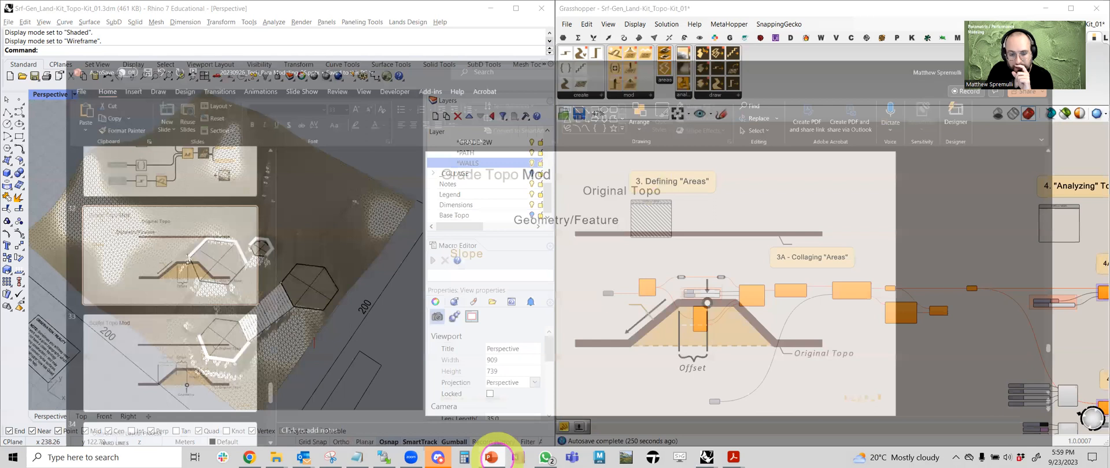
scroll(102, 299, "down", 5)
left_click(104, 294)
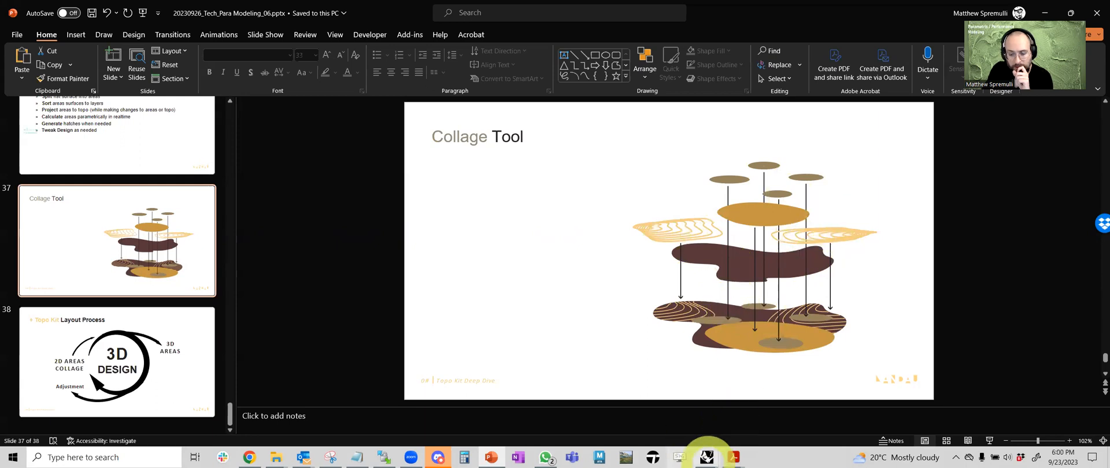
mouse_move(708, 455)
left_click(725, 412)
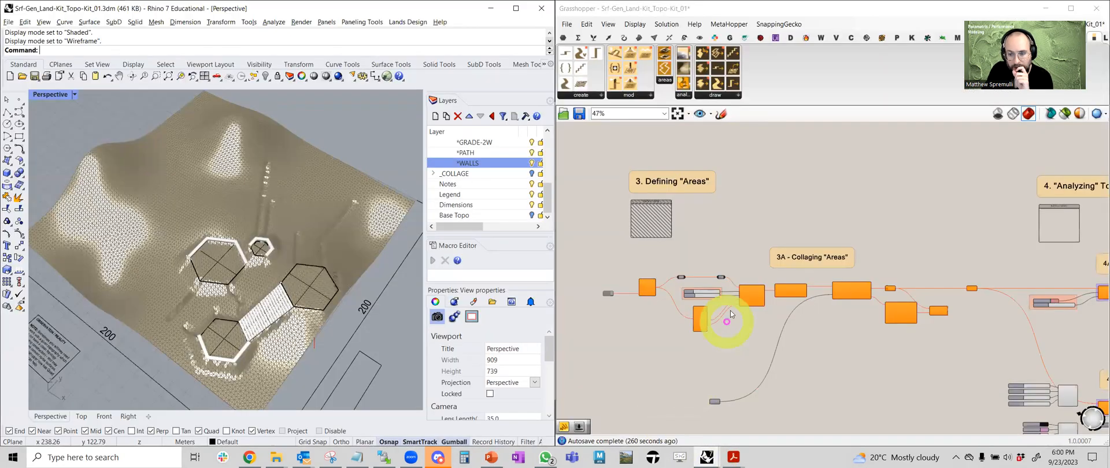
- Enable the components of the 3A "Collaging Areas" definition, from the geometry input through to the draw areas output
left_click(656, 224)
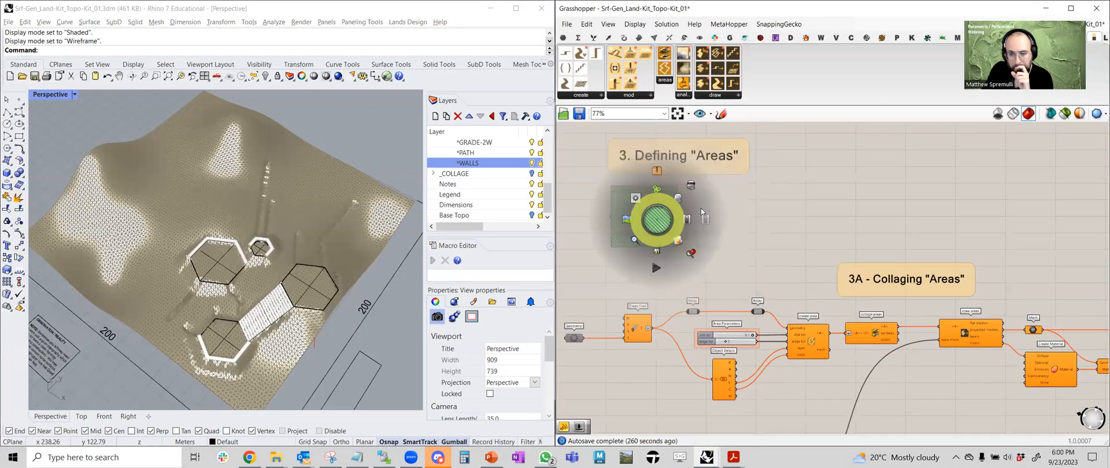
scroll(696, 228, "down", 3)
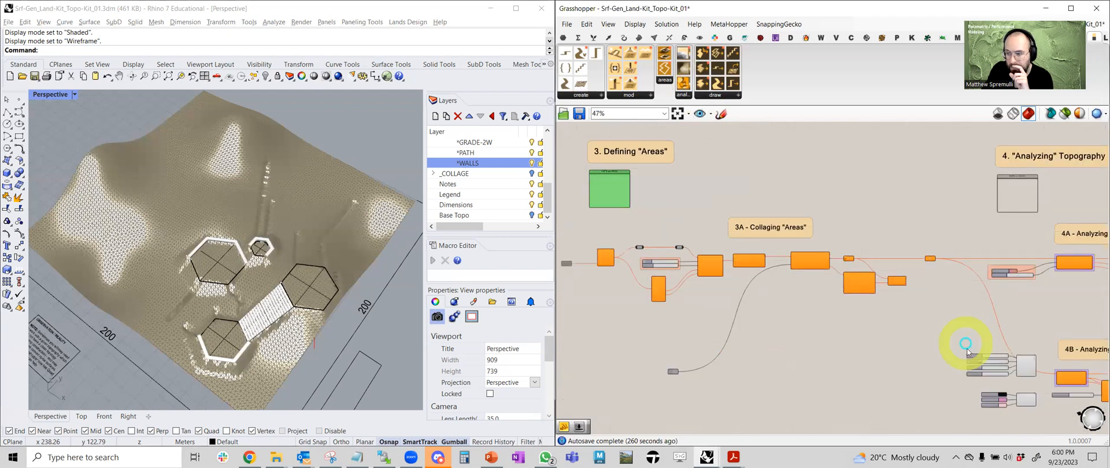
left_click_drag(945, 345, 563, 194)
middle_click(664, 238)
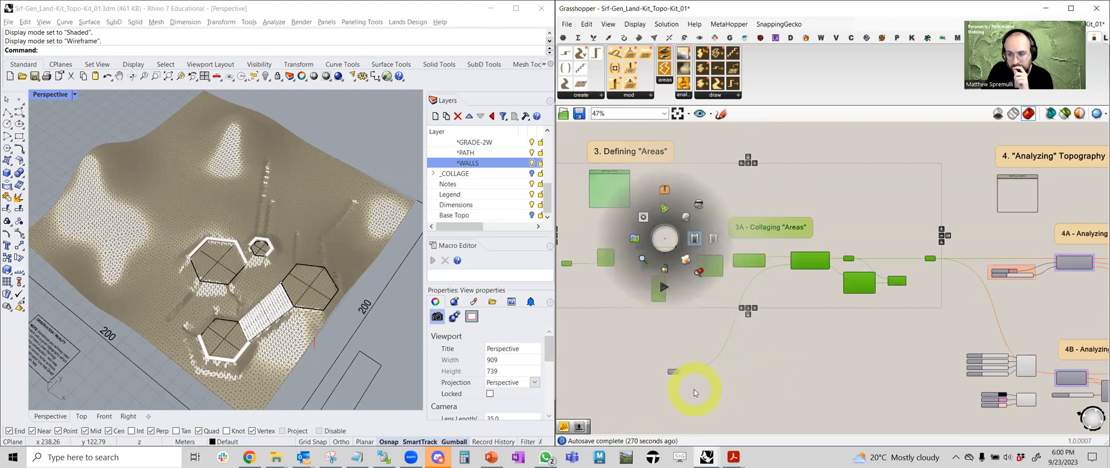
left_click(694, 390)
- Enable the mesh parameter that supplies the topo mesh to the draw areas component in 3A
left_click(671, 373)
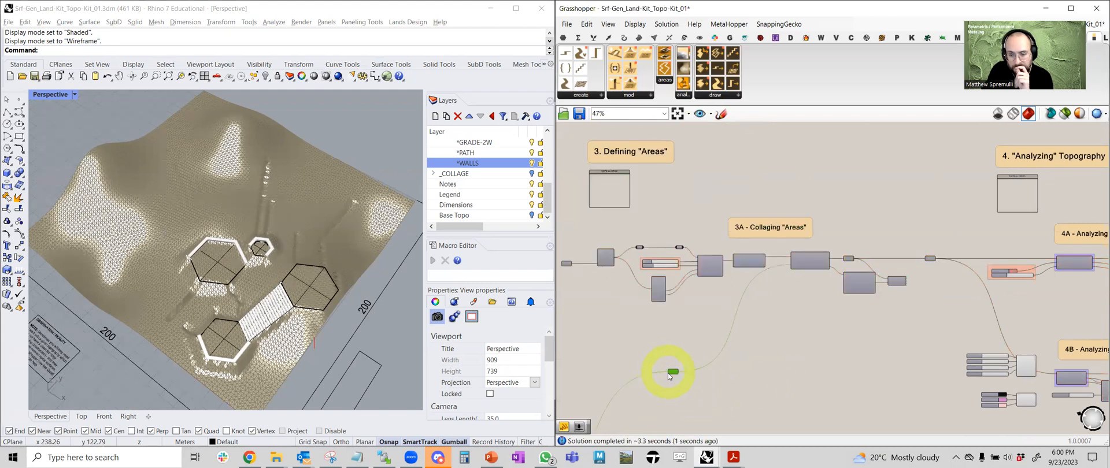
middle_click(668, 372)
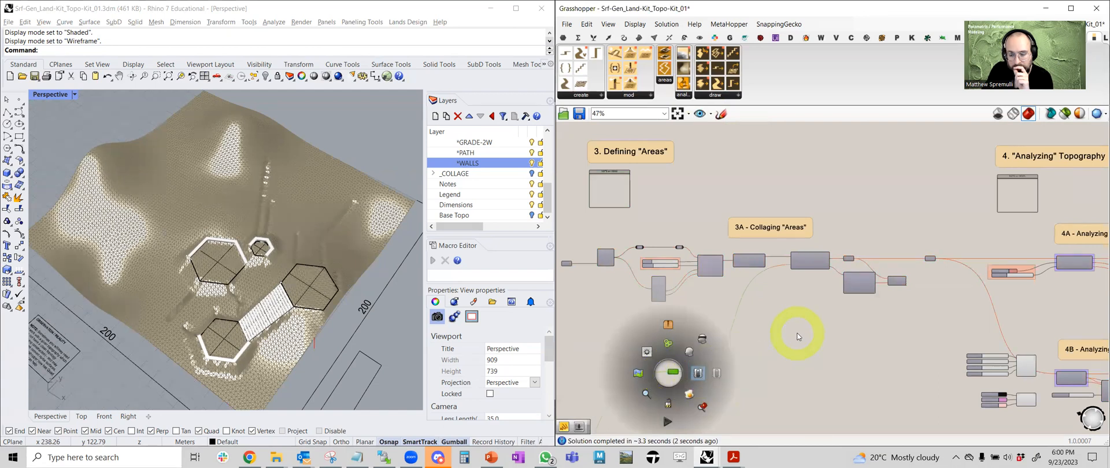
left_click(798, 335)
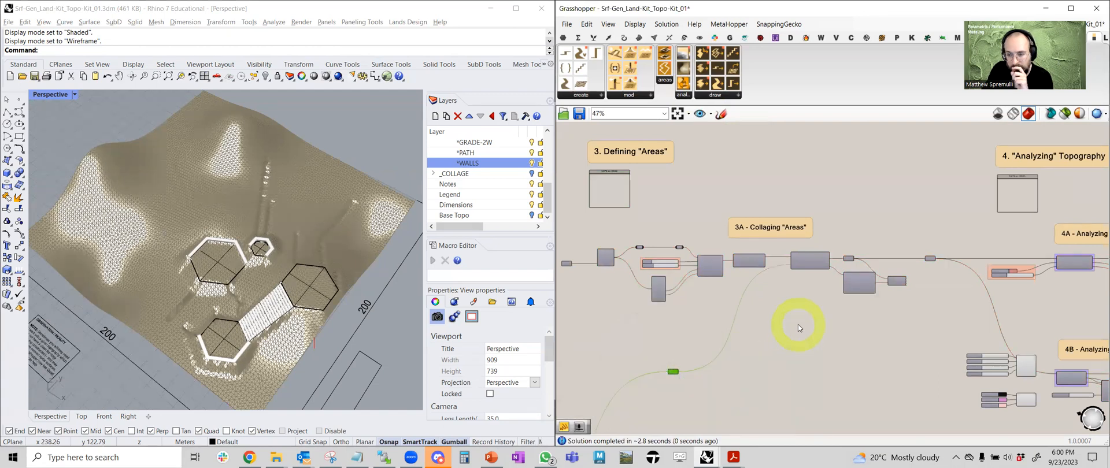
- Set the wire display of the mesh parameter below 3A to Default to reveal its connection from 2C
right_click_drag(798, 334, 733, 327)
scroll(733, 327, "down", 3)
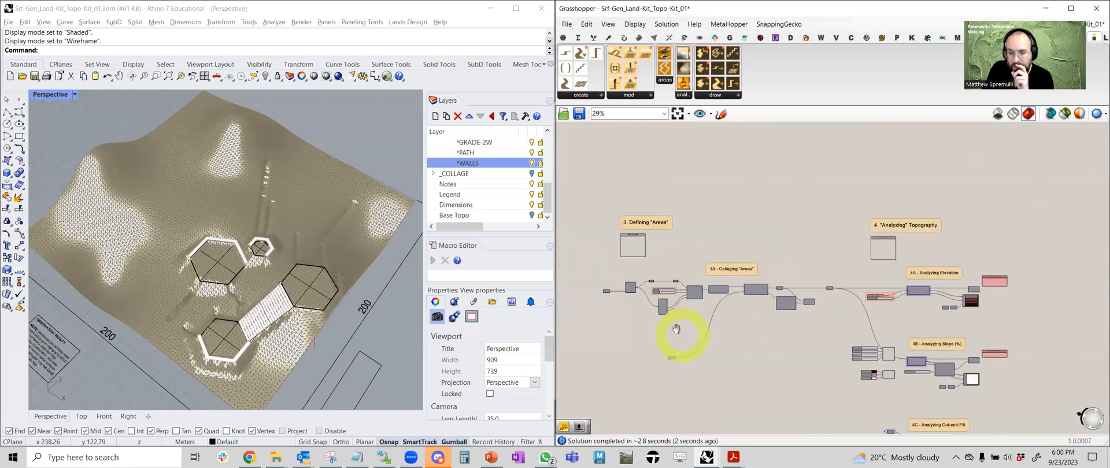
right_click_drag(675, 359, 808, 281)
scroll(820, 280, "up", 5)
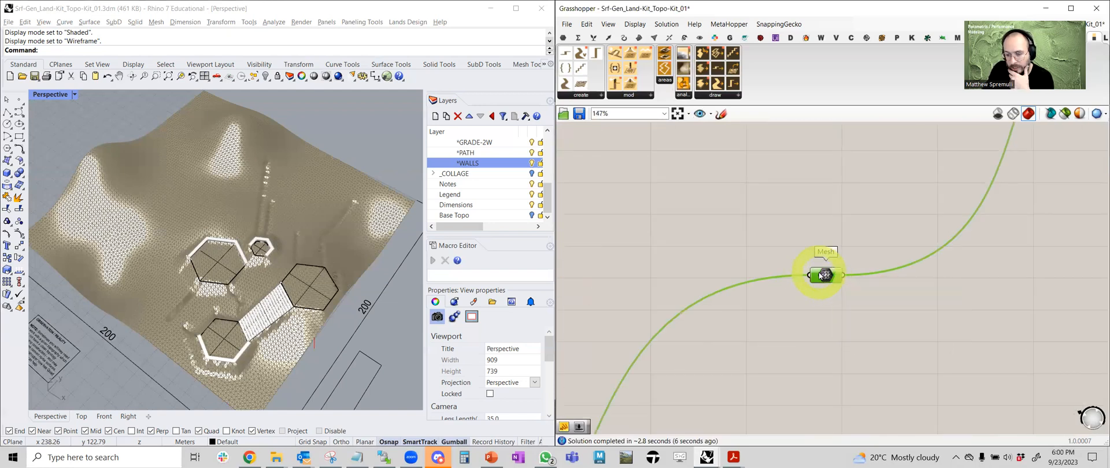
left_click(833, 317)
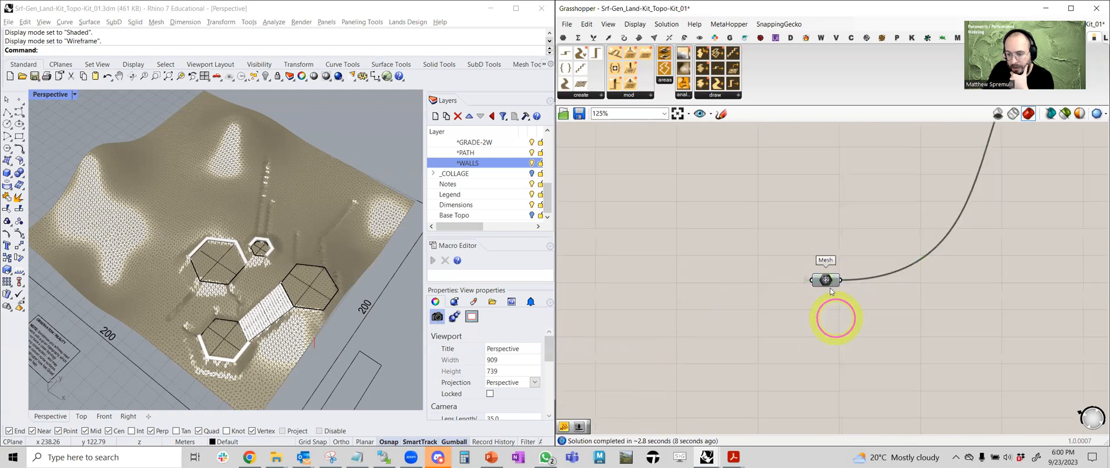
scroll(818, 280, "up", 3)
scroll(812, 281, "up", 3)
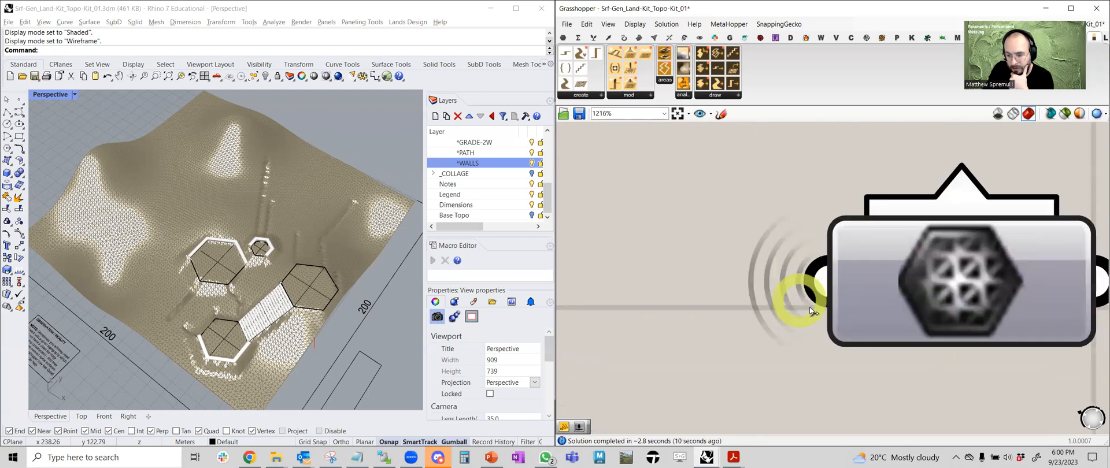
scroll(861, 283, "down", 2)
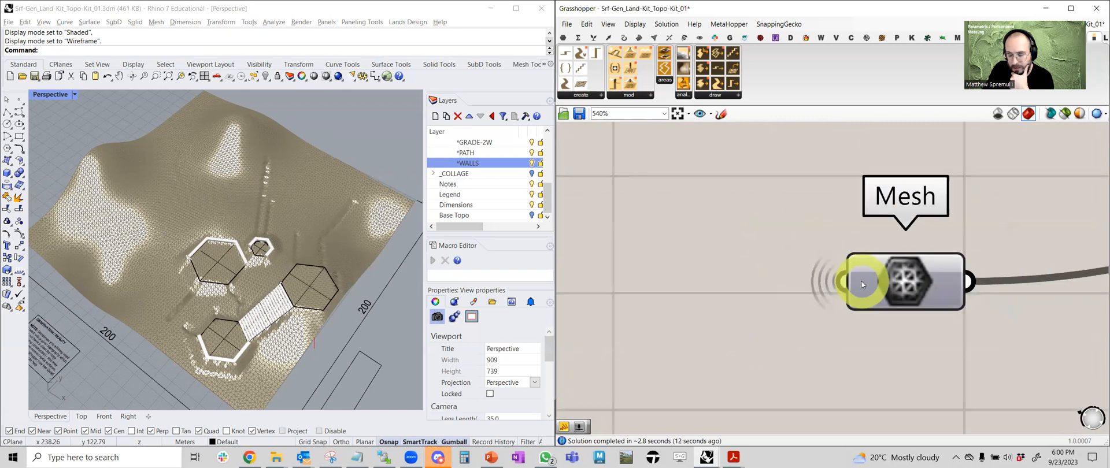
right_click(859, 283)
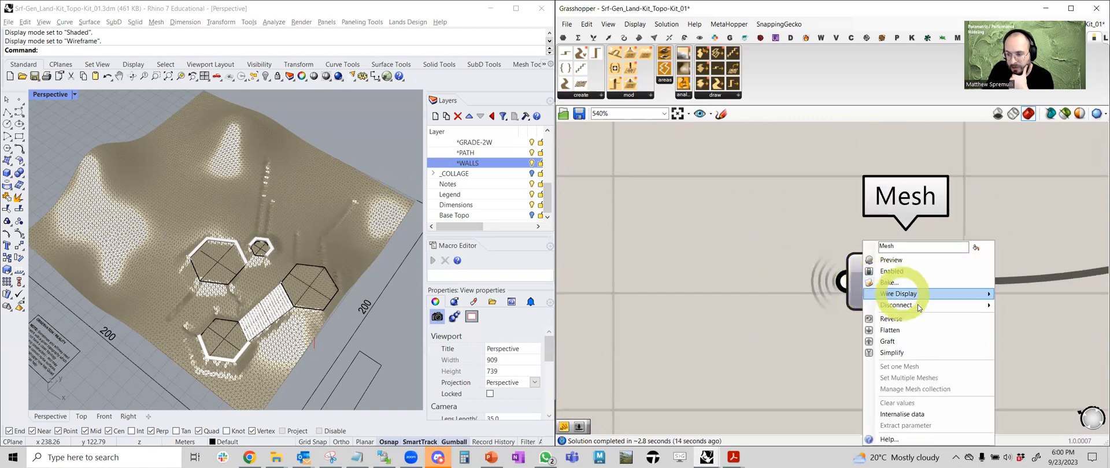
mouse_move(931, 305)
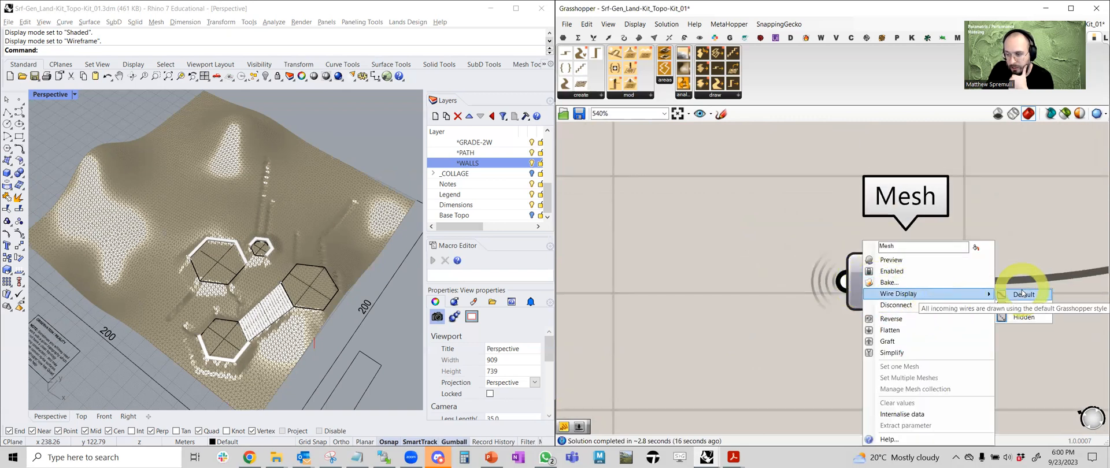
left_click(1023, 301)
scroll(772, 270, "down", 7)
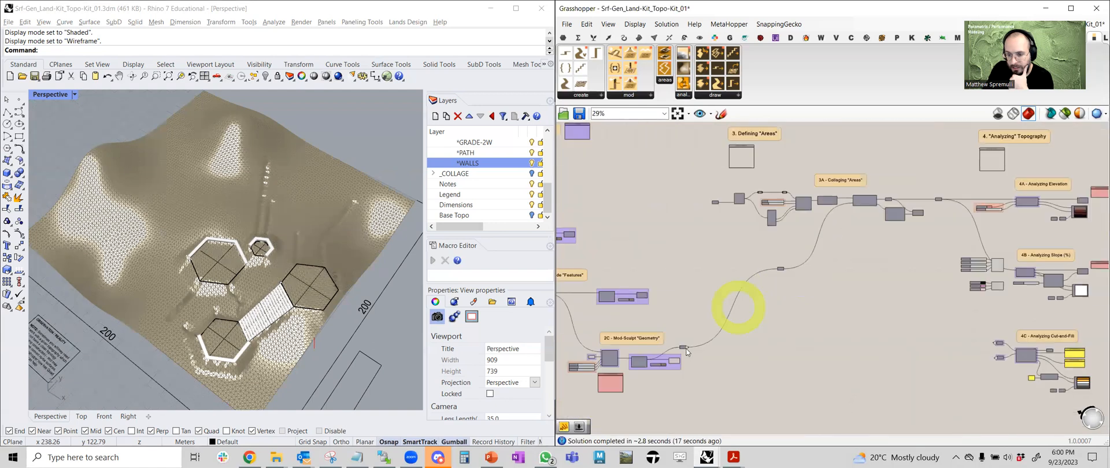
- Move the mesh parameter up beside the draw areas component in 3A and hide its incoming wire
scroll(799, 265, "up", 4)
scroll(767, 268, "down", 2)
left_click_drag(770, 268, 867, 182)
scroll(867, 183, "up", 4)
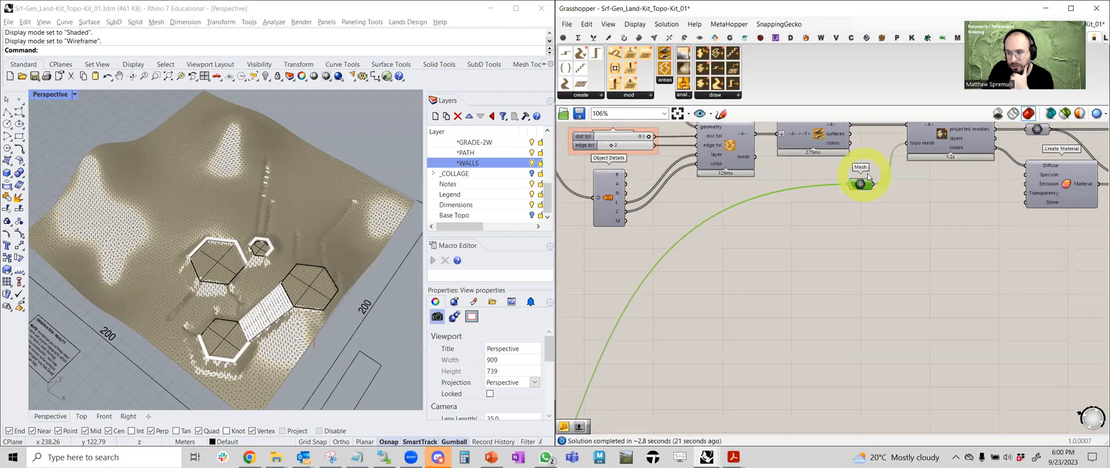
scroll(867, 157, "up", 3)
right_click(784, 241)
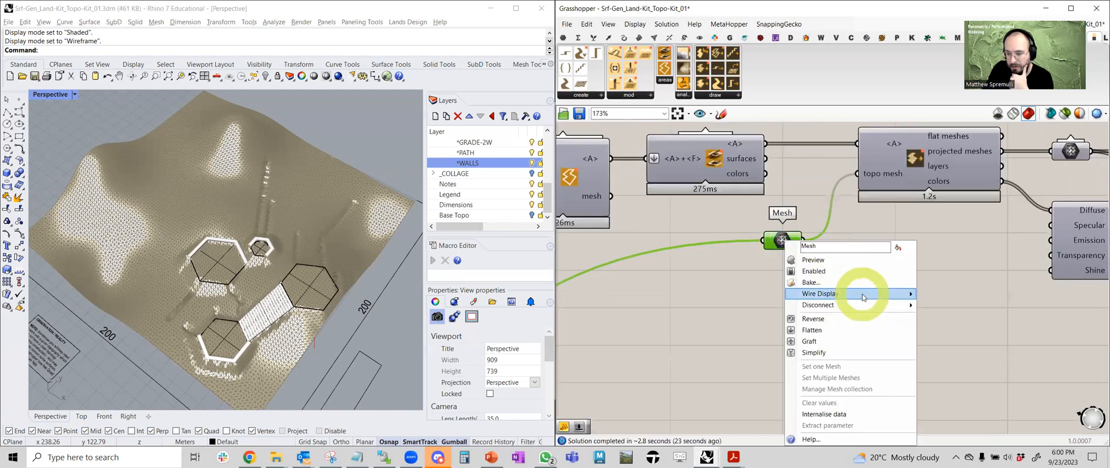
mouse_move(877, 296)
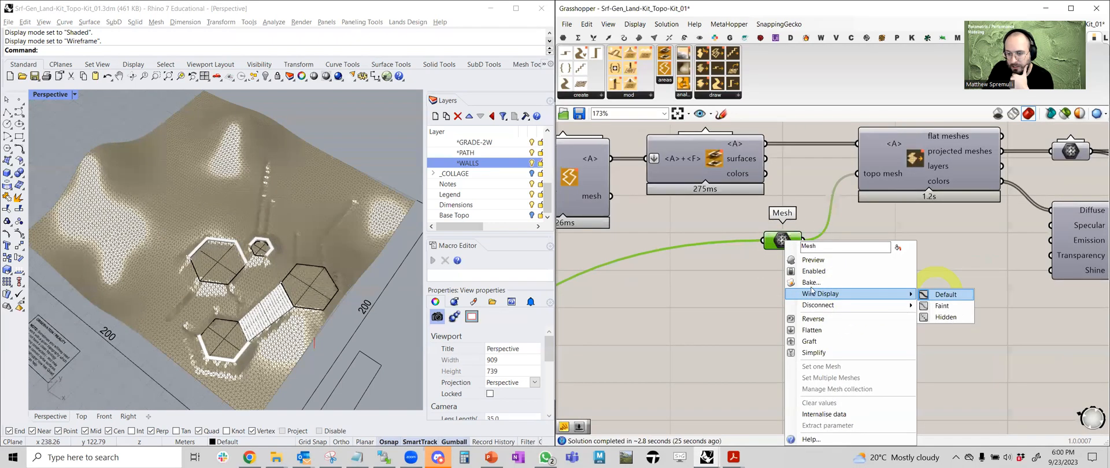
scroll(789, 250, "down", 6)
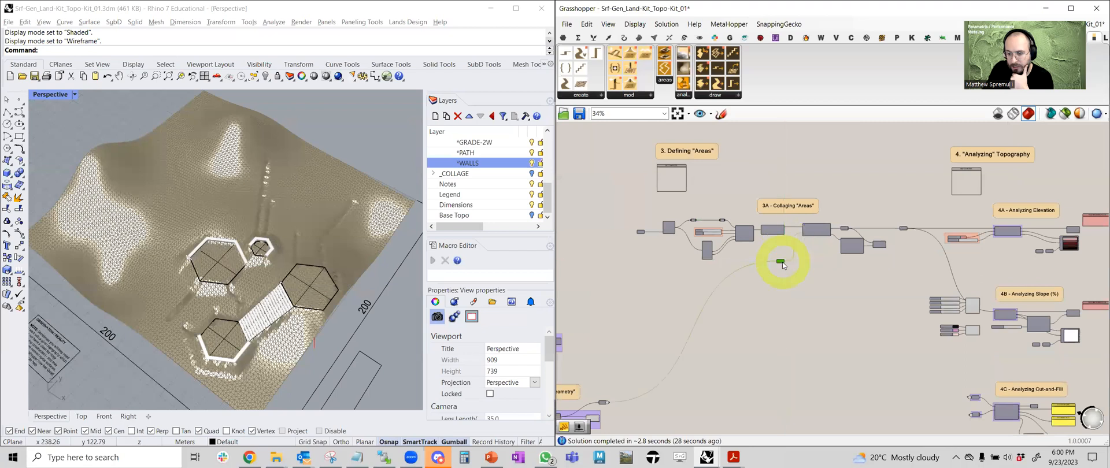
left_click_drag(741, 319, 789, 251)
- Examine the 3A chain from the geometry input and Clean Tree through the area parameters, create area and collage areas components
scroll(787, 251, "up", 3)
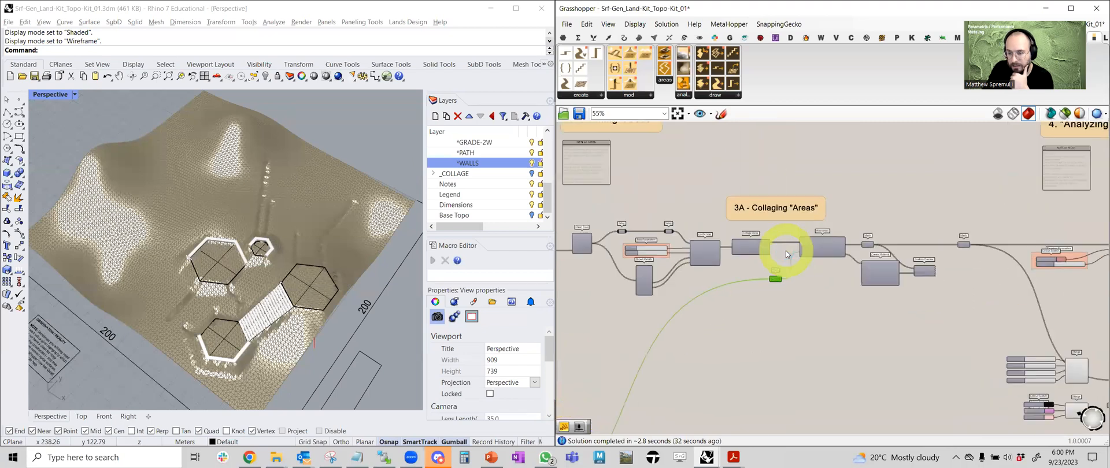
right_click_drag(731, 277, 900, 302)
scroll(689, 232, "up", 3)
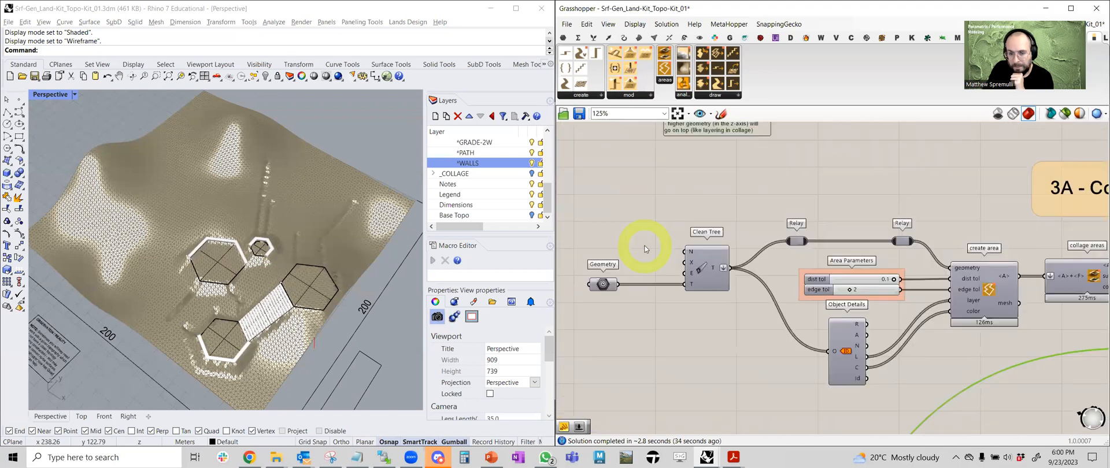
right_click_drag(645, 247, 690, 237)
right_click_drag(850, 250, 621, 242)
scroll(801, 265, "up", 2)
right_click_drag(812, 273, 775, 271)
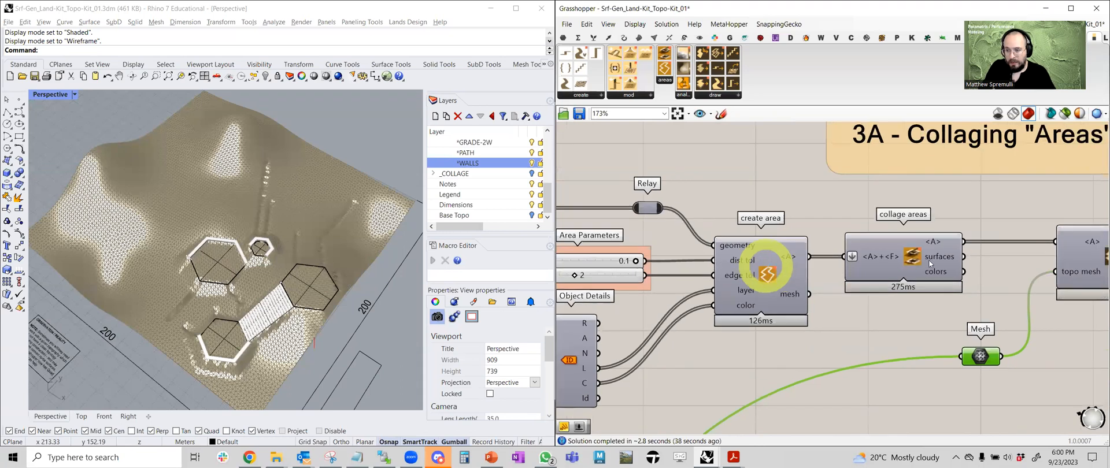
right_click_drag(851, 236, 810, 257)
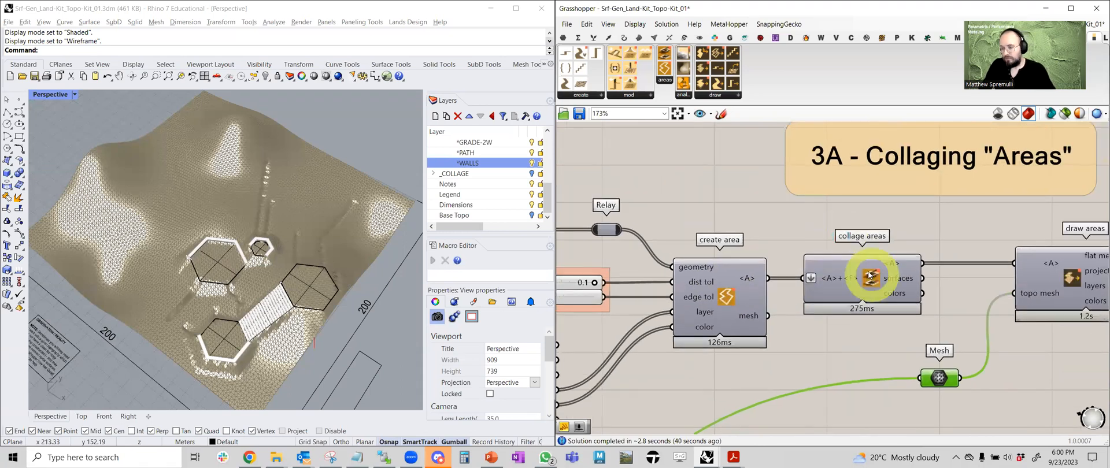
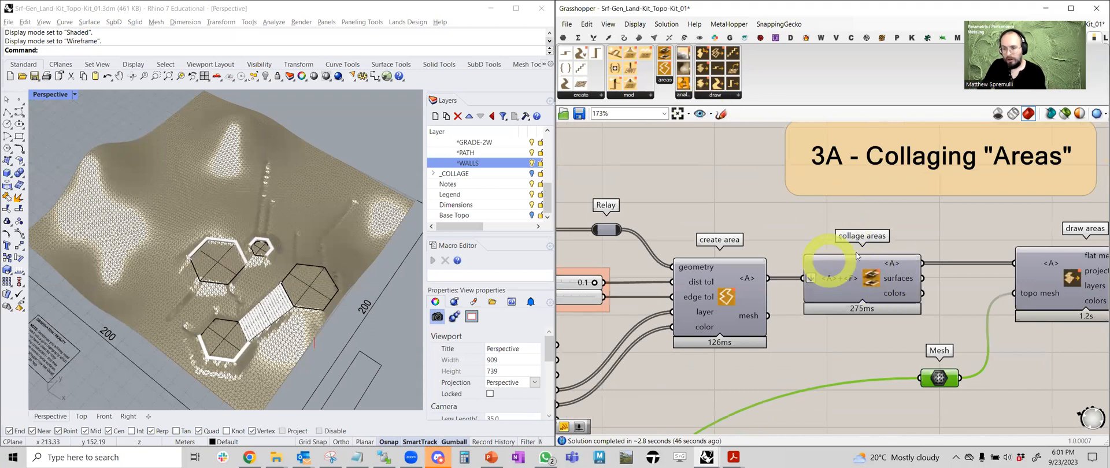
- Place a new collage areas component on the empty canvas above the 3A definition
left_click(748, 214)
left_click_drag(664, 55, 688, 184)
right_click_drag(733, 177, 760, 288)
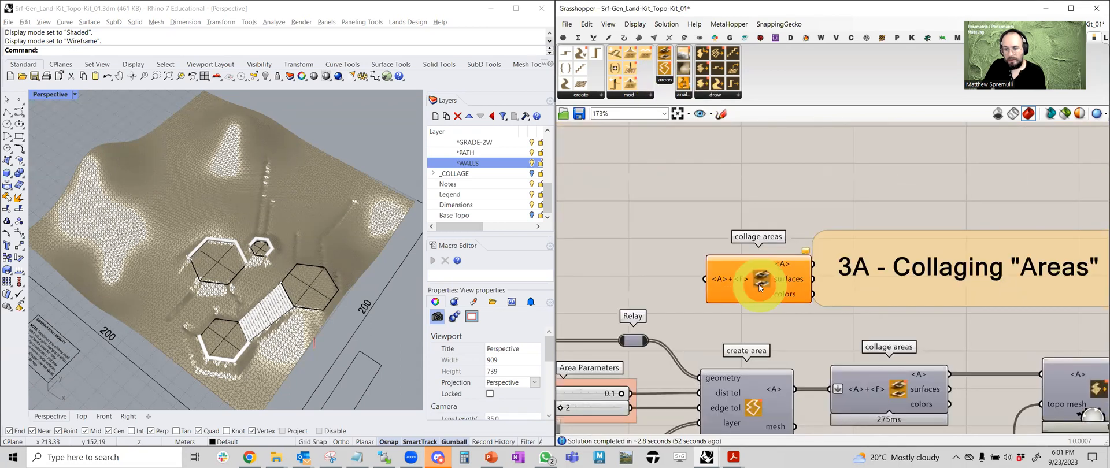
left_click_drag(760, 288, 742, 226)
scroll(730, 226, "up", 2)
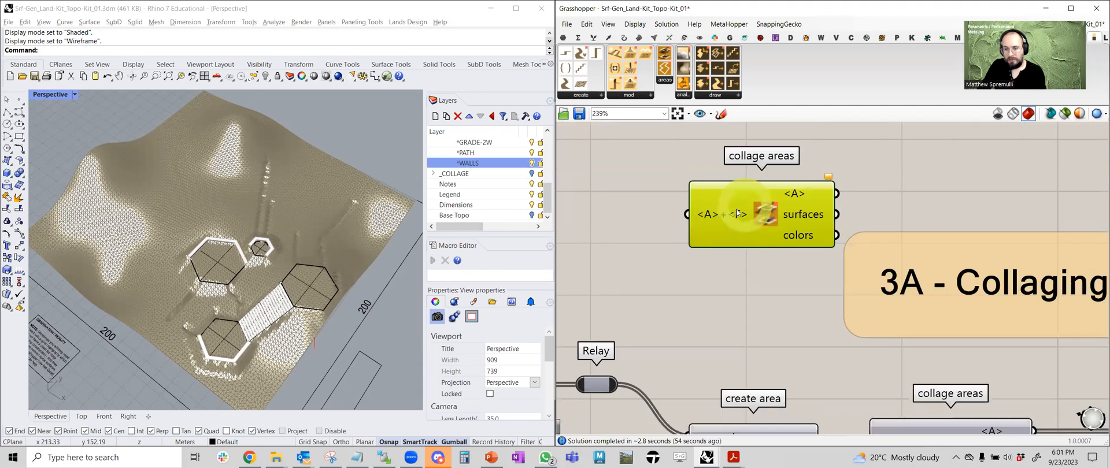
- Add a create area component beside the new collage areas component and connect its <A> output to the <A>+<F> input
scroll(733, 213, "down", 3)
right_click_drag(732, 228, 821, 196)
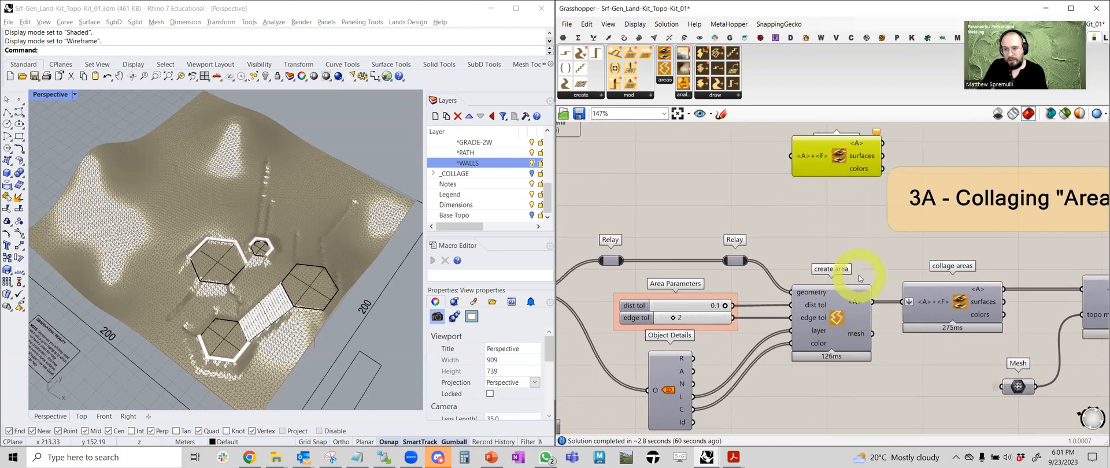
scroll(800, 156, "up", 2)
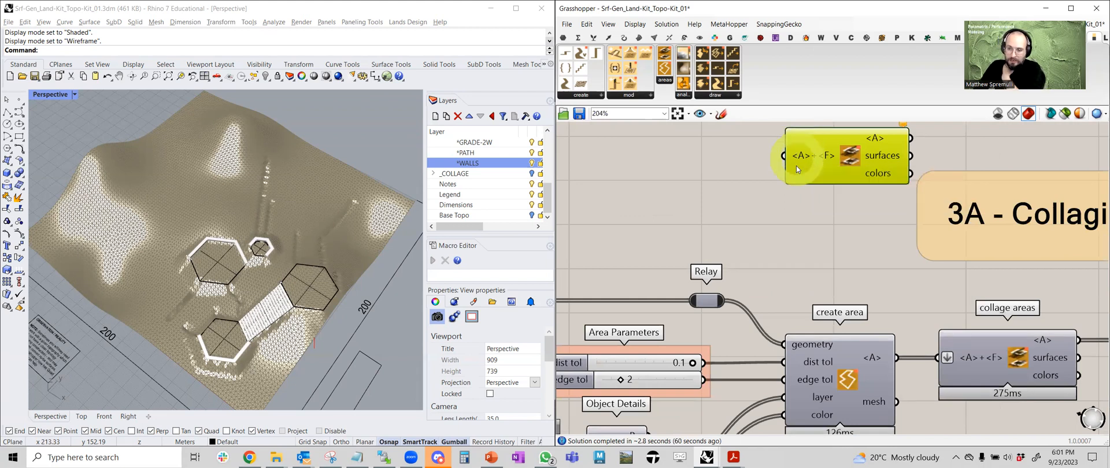
right_click_drag(744, 158, 788, 223)
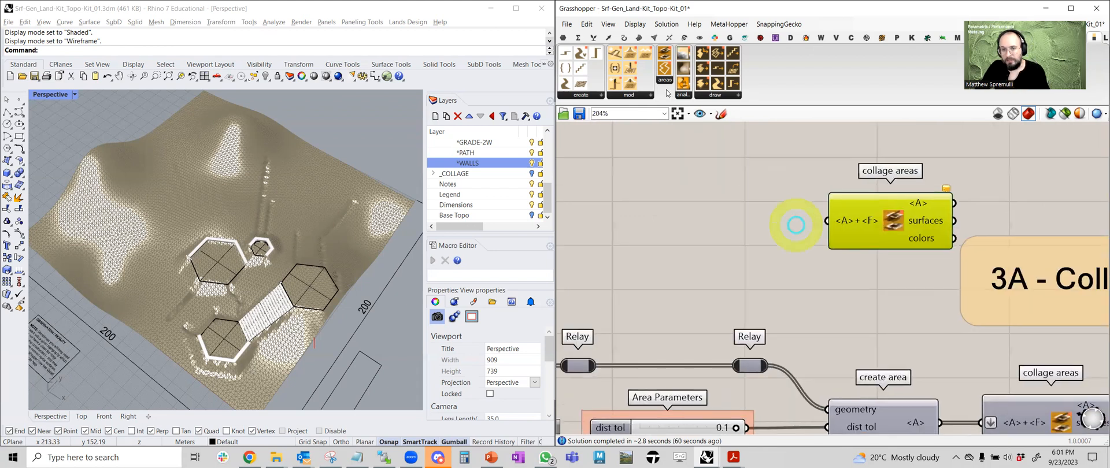
left_click_drag(668, 84, 708, 245)
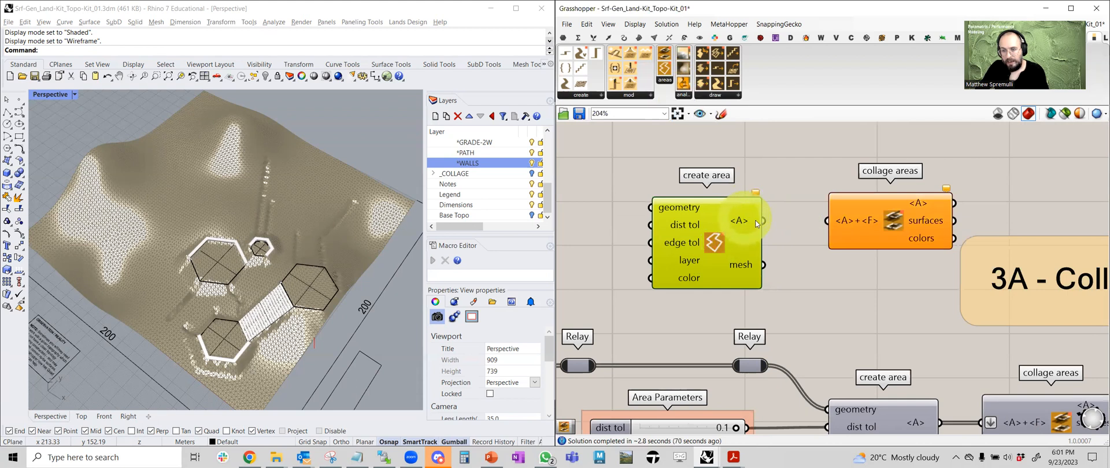
left_click_drag(771, 220, 828, 221)
left_click_drag(711, 230, 719, 231)
- In Rhino, expand the _COLLAGE layer and turn it on to show the collage geometry in the perspective view
right_click_drag(686, 210, 839, 192)
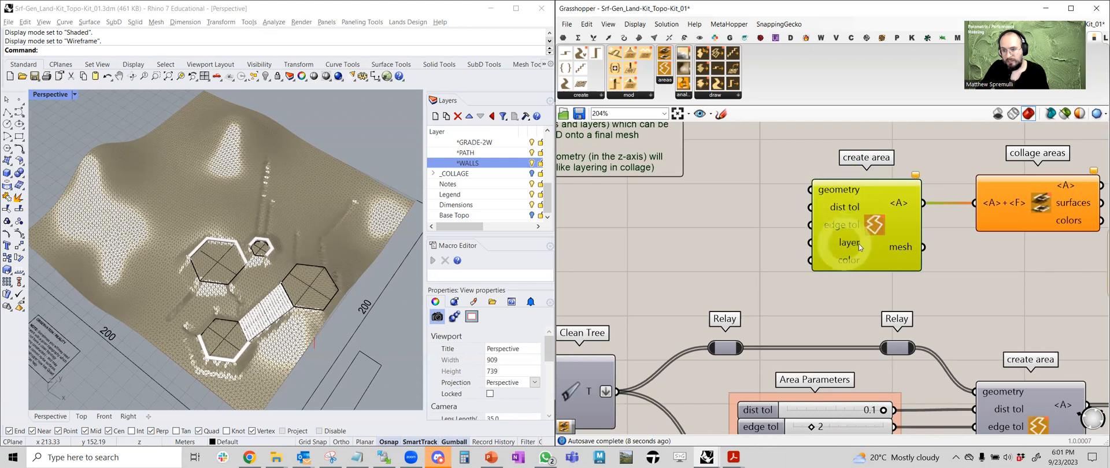
scroll(791, 261, "down", 2)
right_click_drag(802, 282, 820, 219)
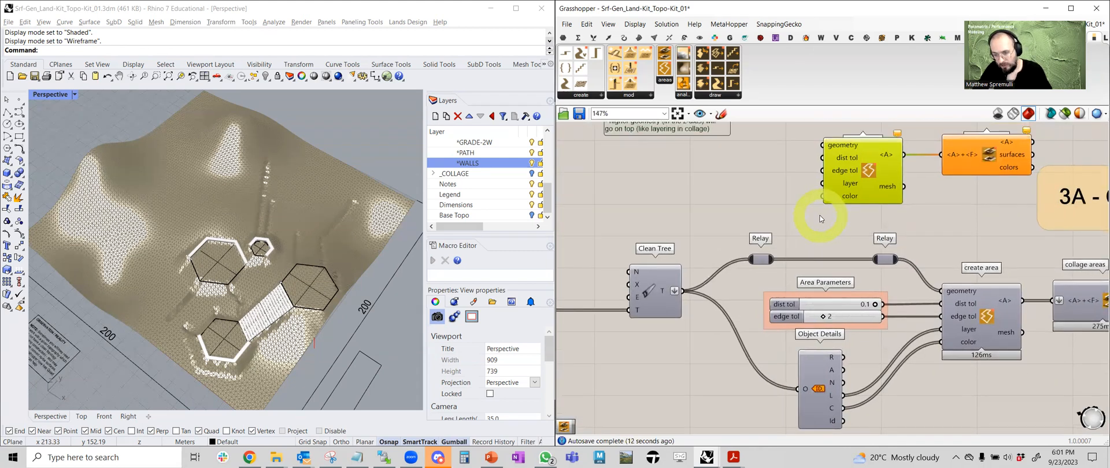
right_click_drag(786, 181, 829, 243)
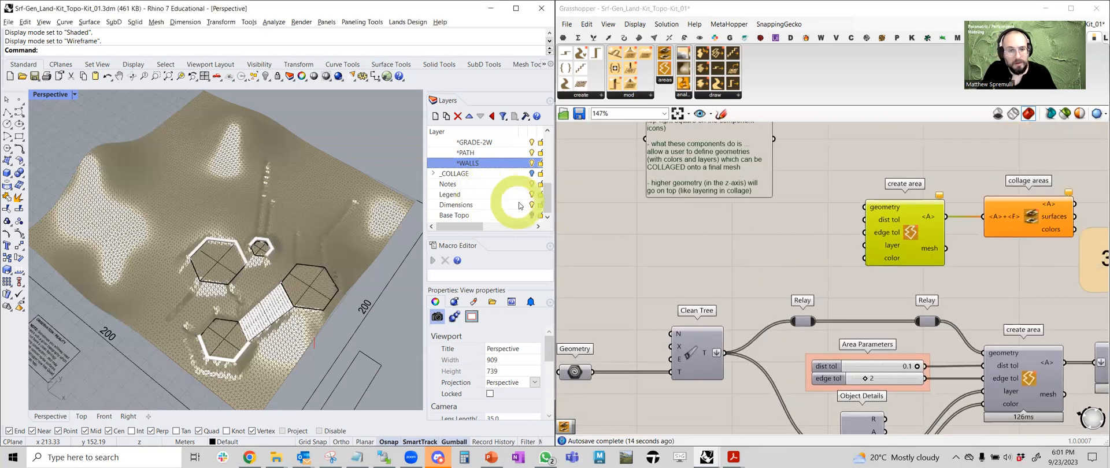
left_click(434, 173)
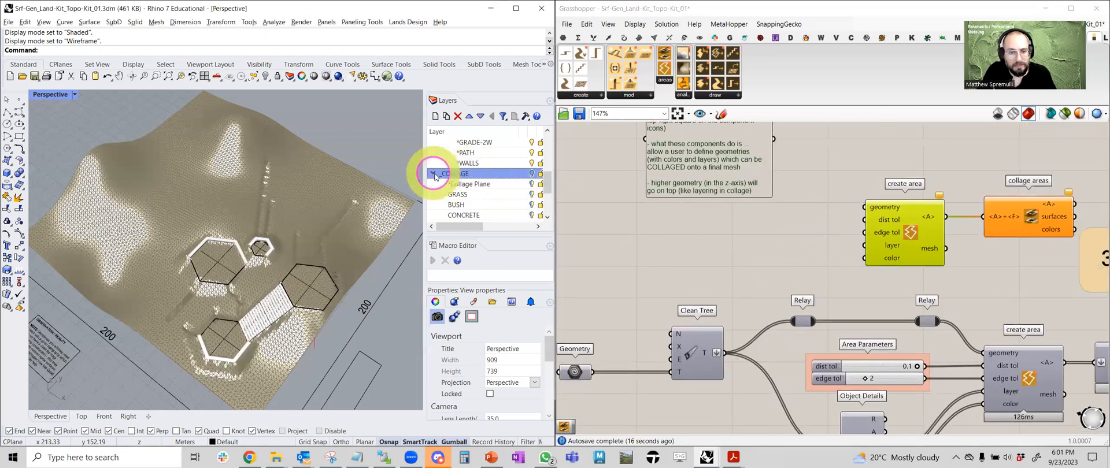
left_click(531, 174)
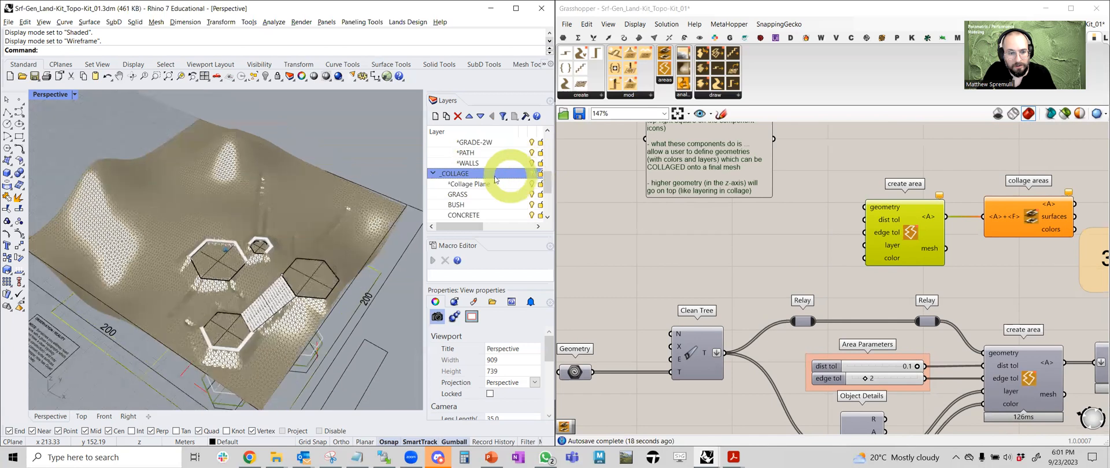
scroll(409, 206, "down", 3)
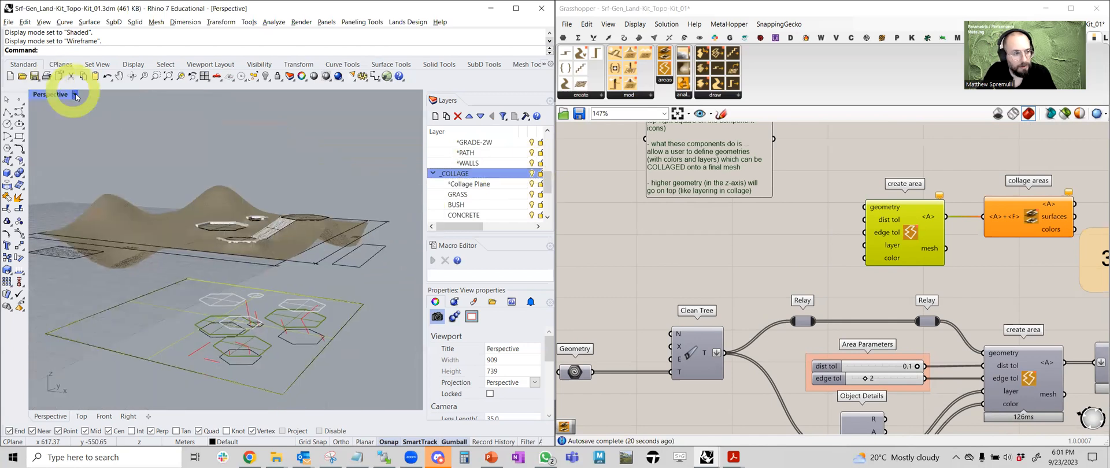
- Set the perspective view to Shaded display to show the collage surfaces below the terrain
left_click(74, 94)
left_click(103, 104)
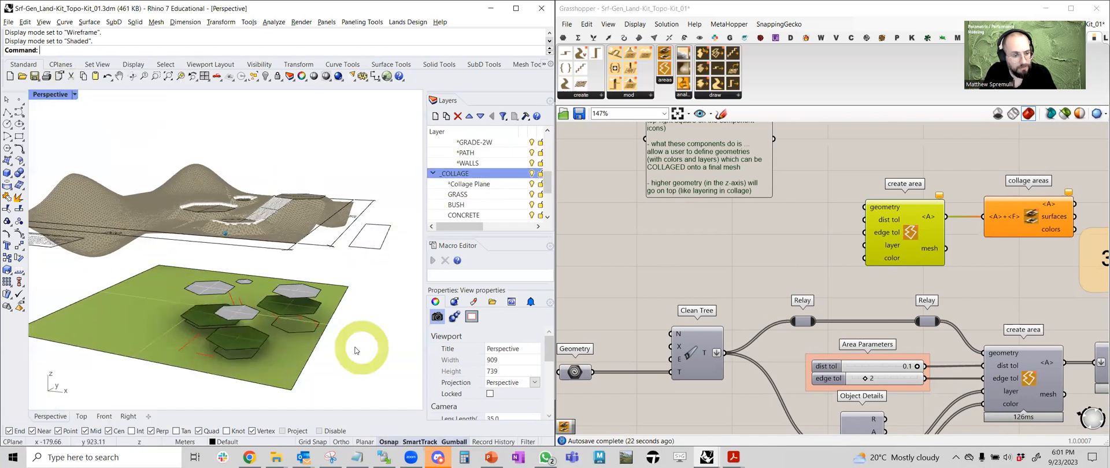
right_click_drag(352, 349, 293, 321)
right_click_drag(331, 289, 284, 276)
- Switch to PowerPoint to view the Collage Tool slide and return to the Rhino topo model
left_click(492, 458)
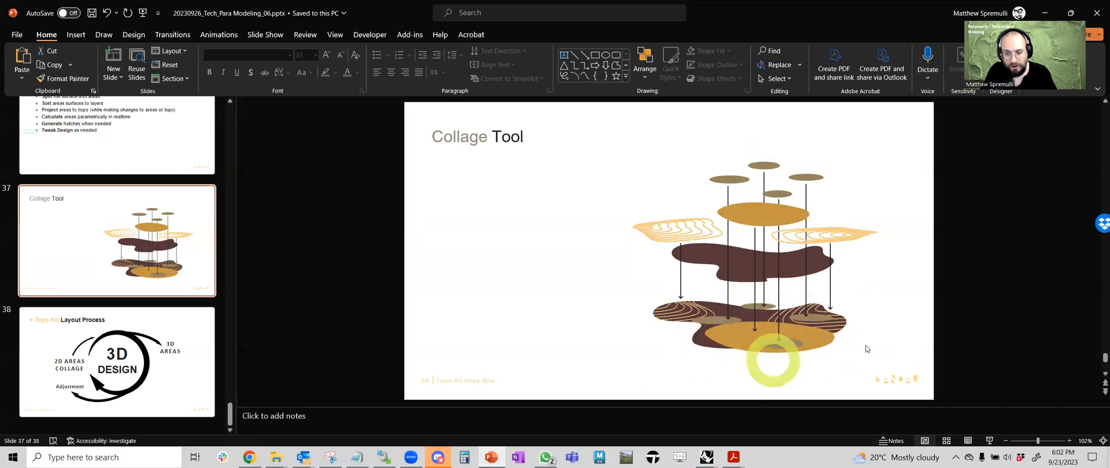
mouse_move(706, 457)
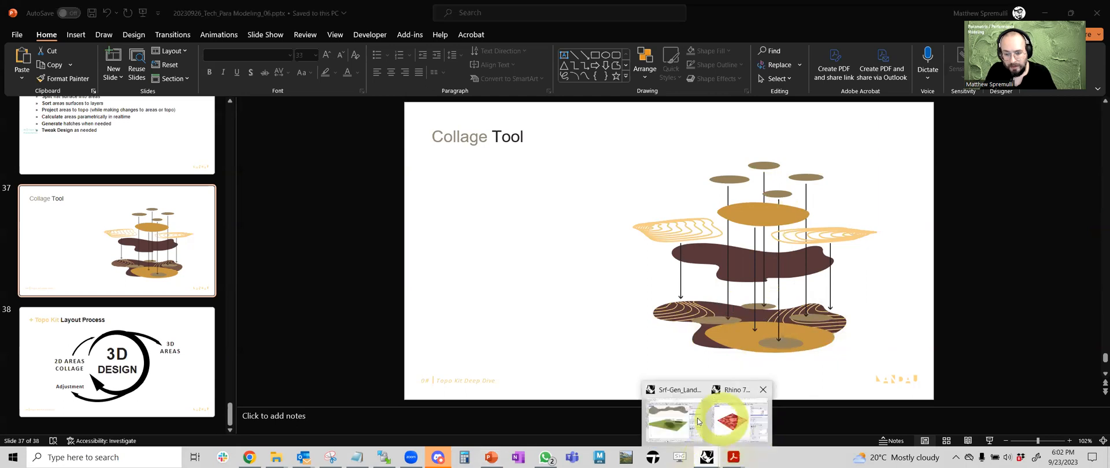
left_click(669, 419)
- Examine the stacked collage surfaces and their heights relative to the terrain from several angles
right_click_drag(248, 281, 263, 246)
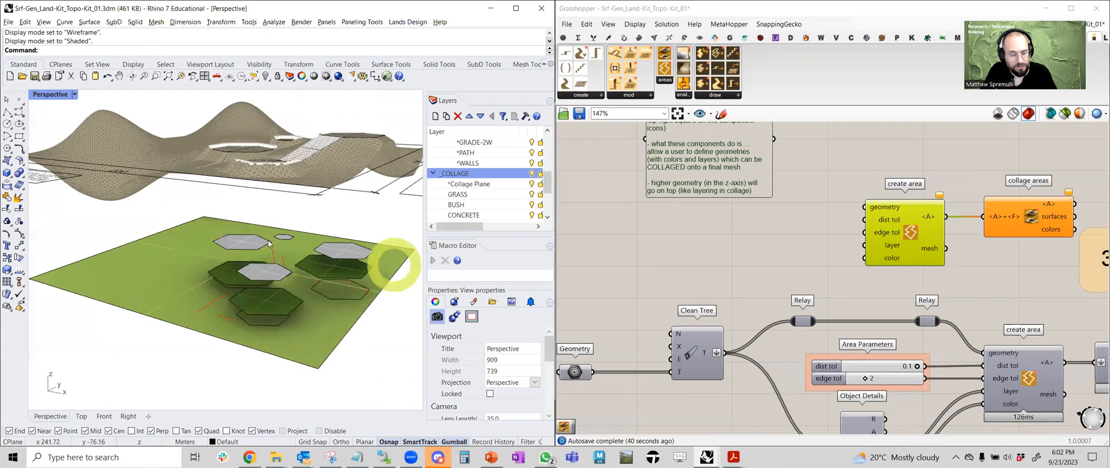
right_click_drag(364, 250, 355, 280)
right_click_drag(338, 225, 310, 262)
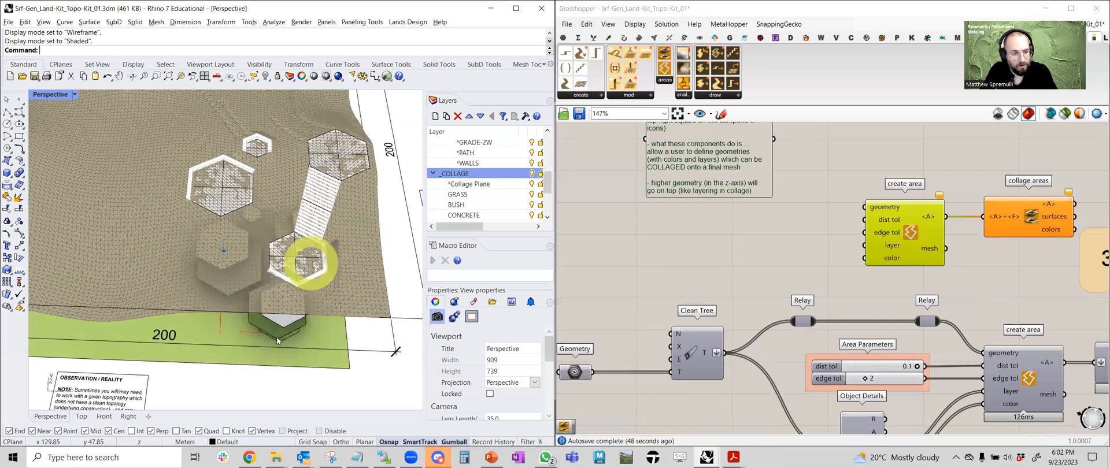
mouse_move(277, 350)
right_mouse_down()
mouse_move(323, 310)
mouse_move(312, 345)
right_mouse_up()
scroll(315, 317, "down", 3)
right_click_drag(220, 325, 330, 292)
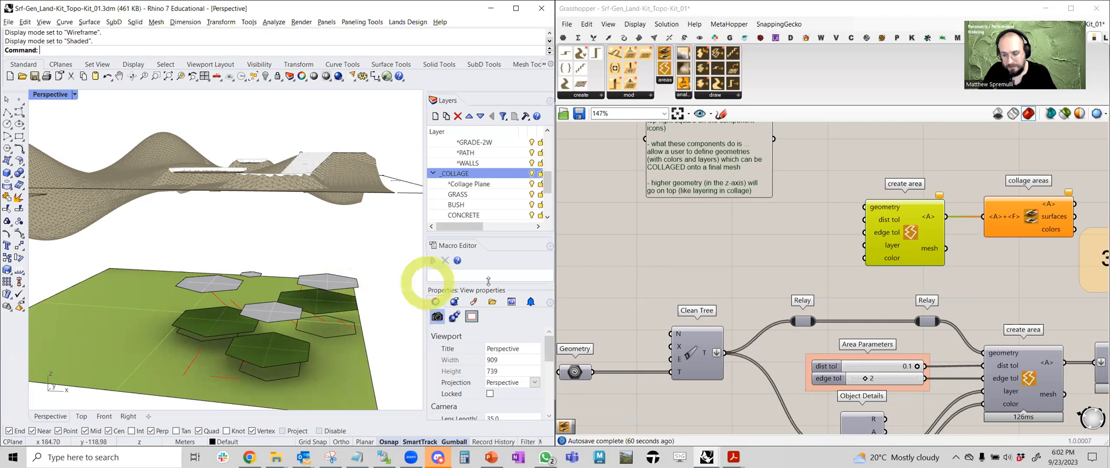
scroll(755, 247, "down", 4)
right_click_drag(680, 234, 656, 223)
right_click_drag(325, 260, 324, 307)
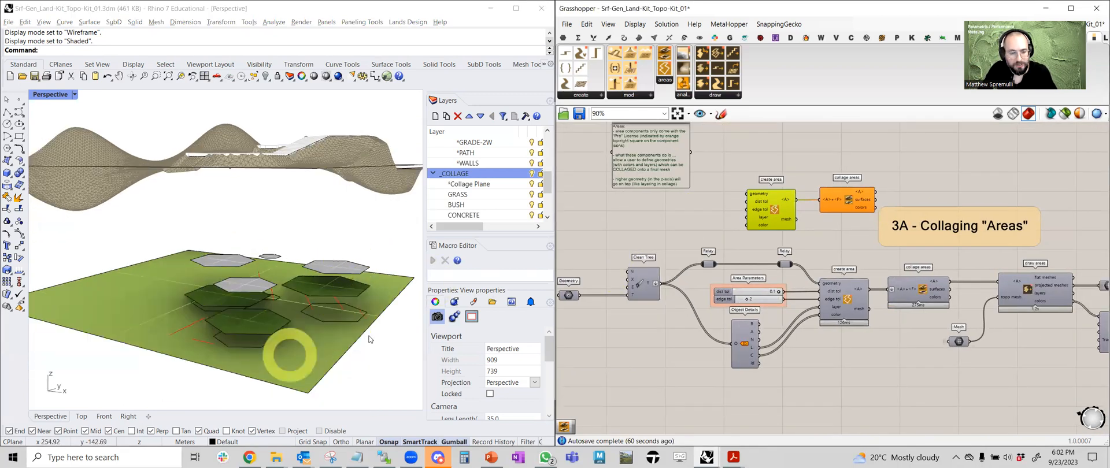
- Enable the preview of the 3A Geometry parameter to highlight its referenced collage surfaces in Rhino
scroll(663, 319, "up", 3)
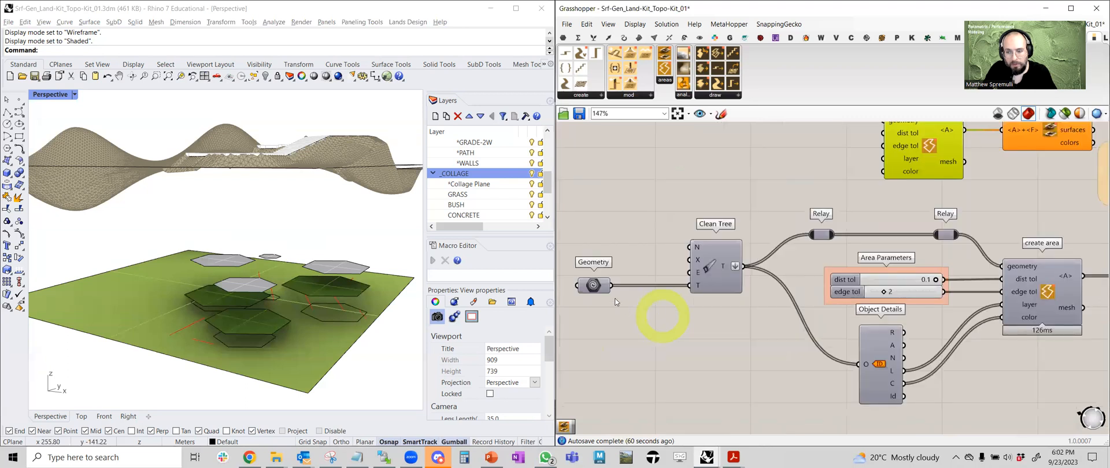
left_click(598, 288)
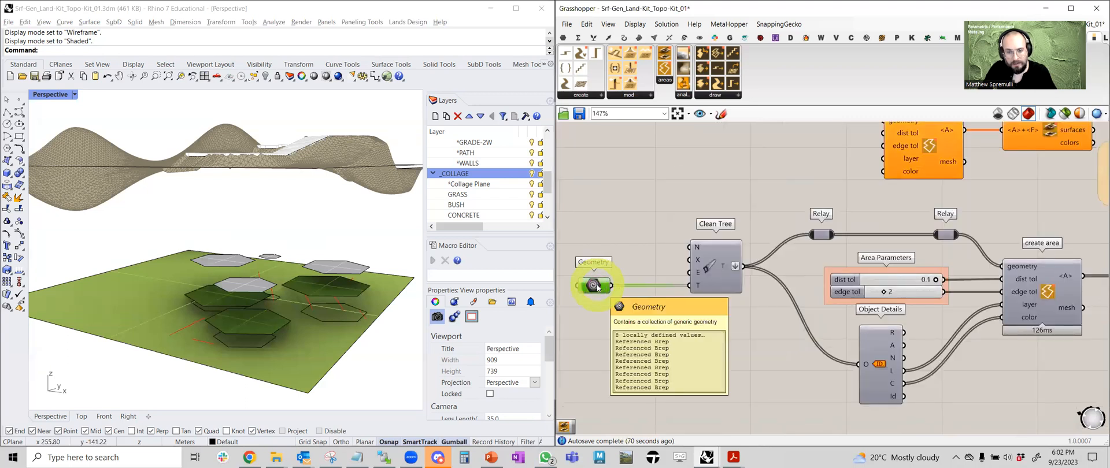
mouse_move(594, 289)
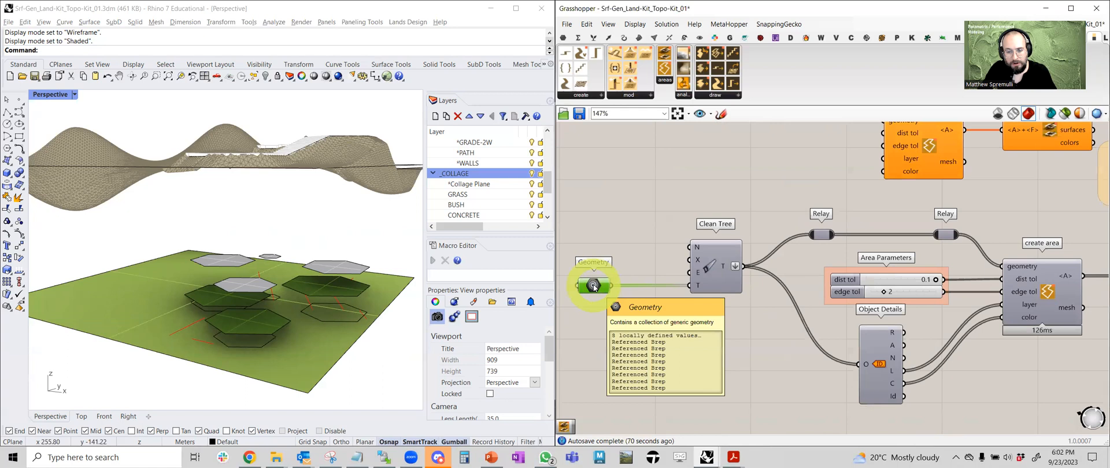
right_click(594, 286)
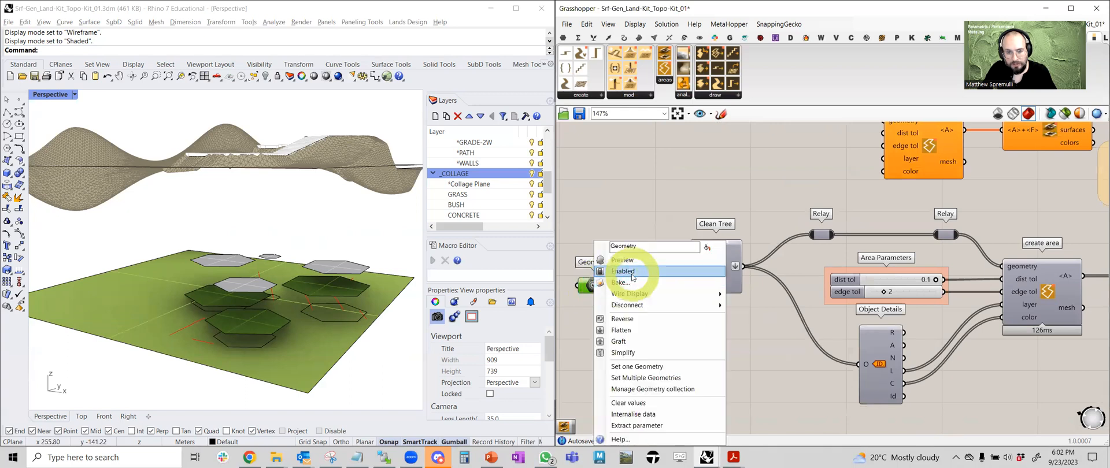
left_click(628, 260)
right_click_drag(378, 276, 322, 256)
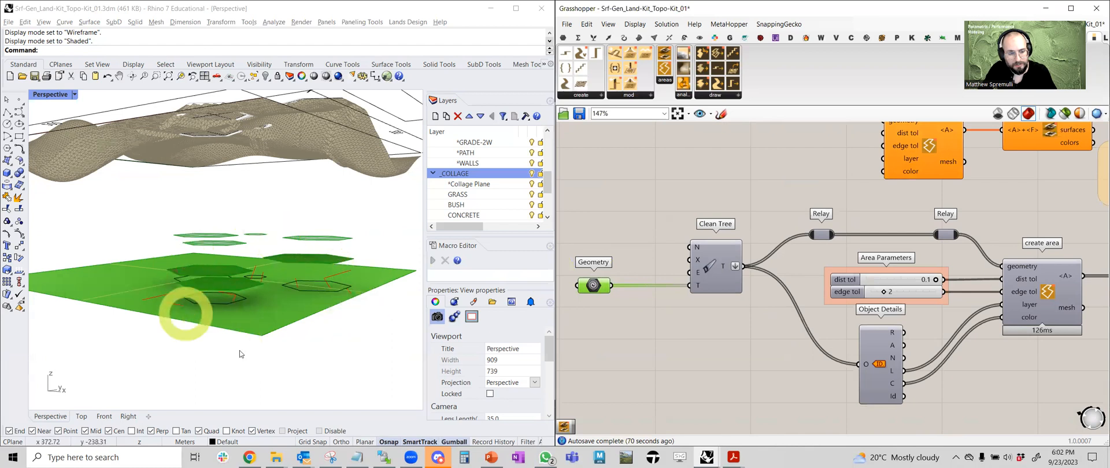
right_click_drag(749, 294, 692, 287)
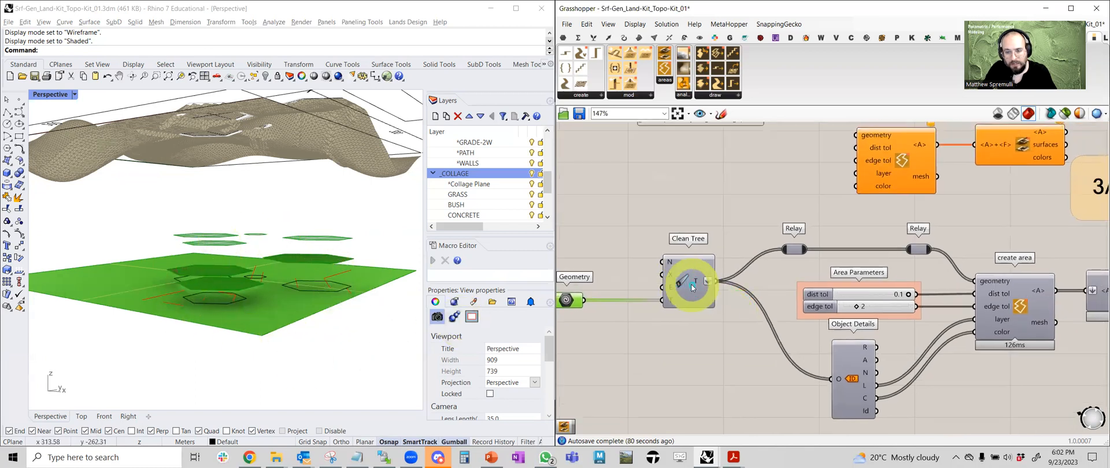
- Move the Geometry parameter above the relays and shift the unused create area and collage areas pair further up
left_click_drag(574, 302, 854, 233)
right_click_drag(957, 213, 823, 243)
left_click_drag(897, 224, 752, 148)
left_click_drag(767, 219, 757, 174)
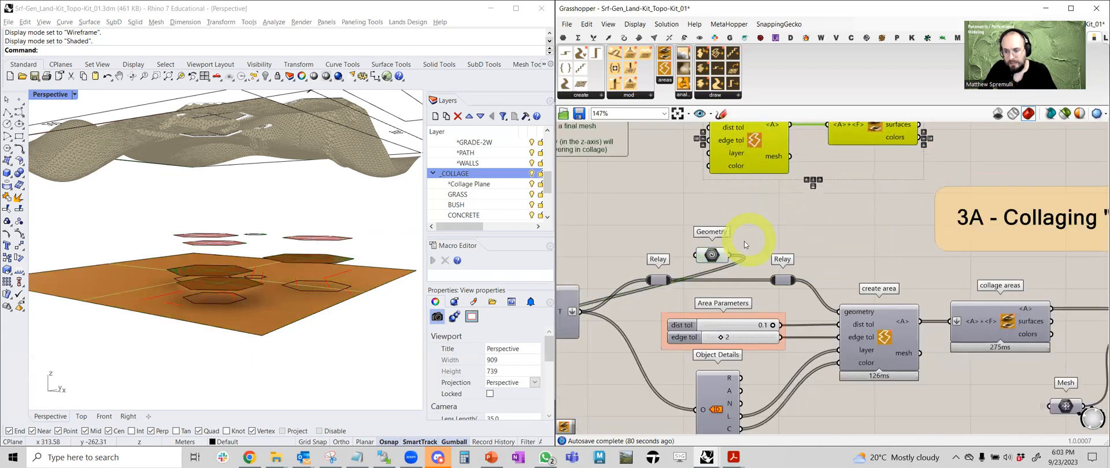
- Try to feed the Geometry parameter directly into create area and delete the relays and Clean Tree
left_click_drag(726, 254, 838, 311)
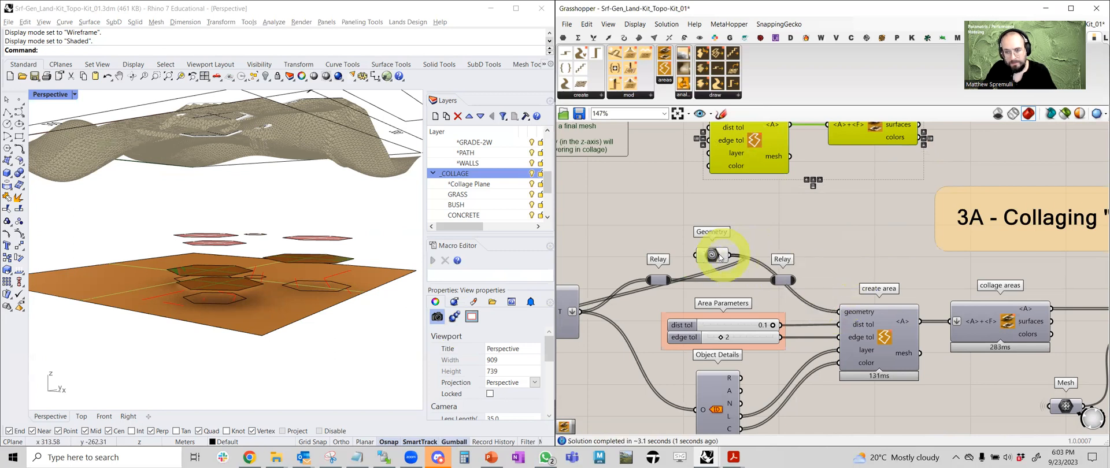
left_click_drag(720, 257, 812, 248)
left_click_drag(805, 299, 637, 270)
right_click_drag(644, 274, 762, 263)
key("Delete")
left_click(675, 317)
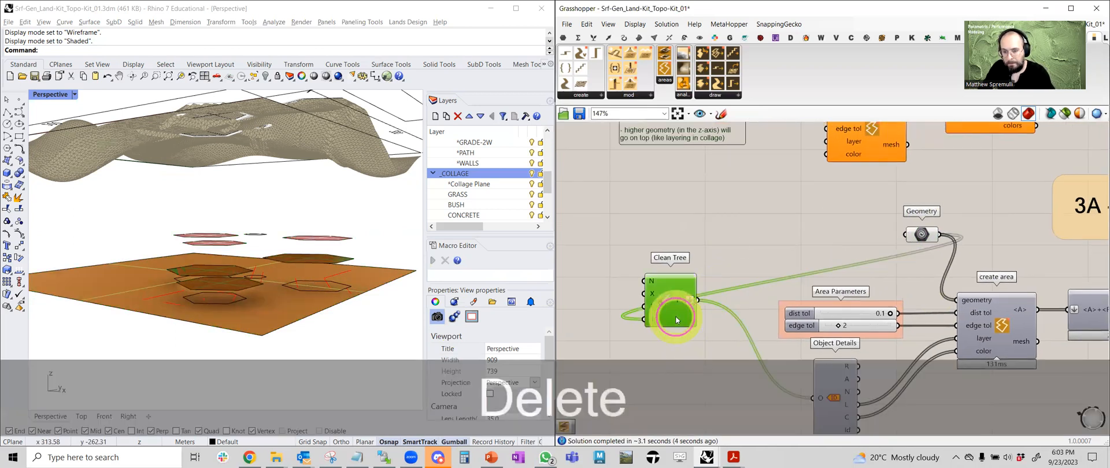
key("Delete")
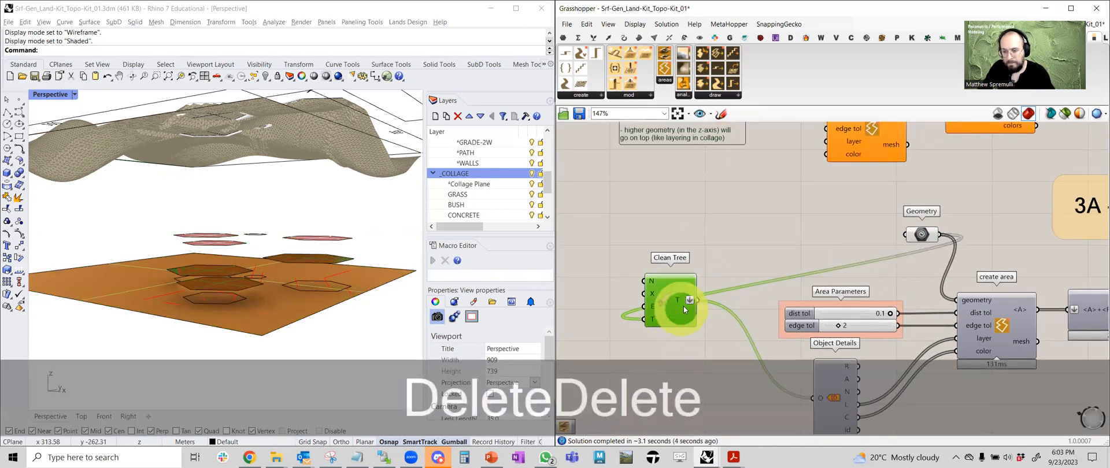
left_click(774, 278)
key("Delete")
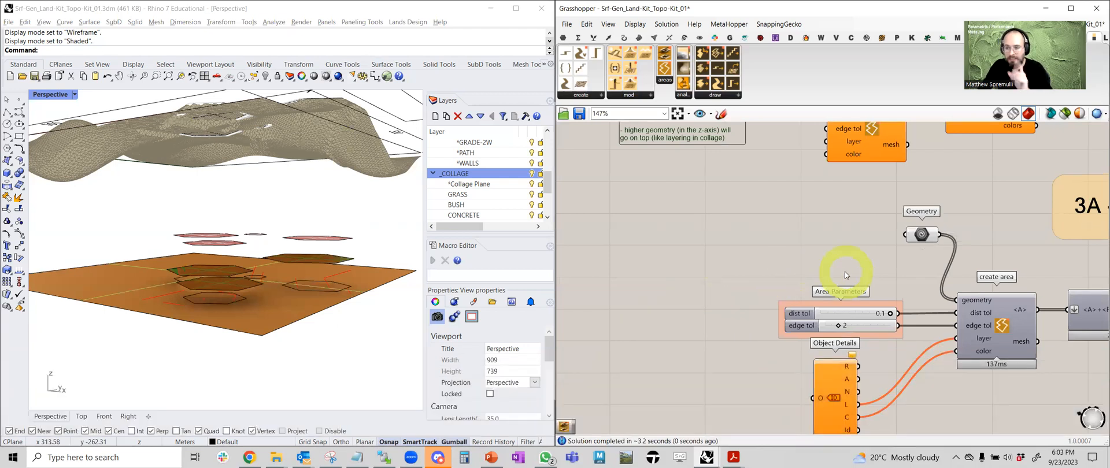
- Undo the deletions and restore the chain from Geometry through Clean Tree and the relays into create area
key("ctrl+z")
key("ctrl+z")
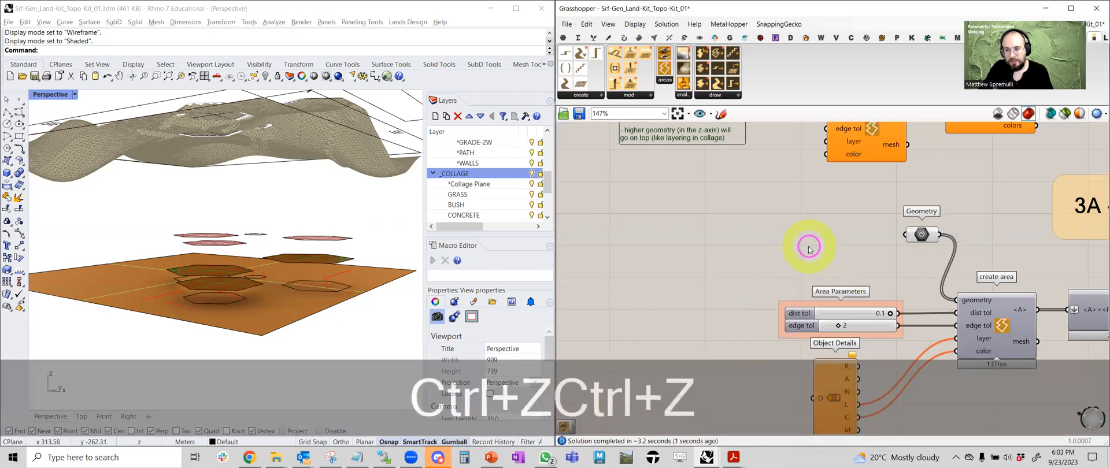
key("ctrl+z")
key("Escape")
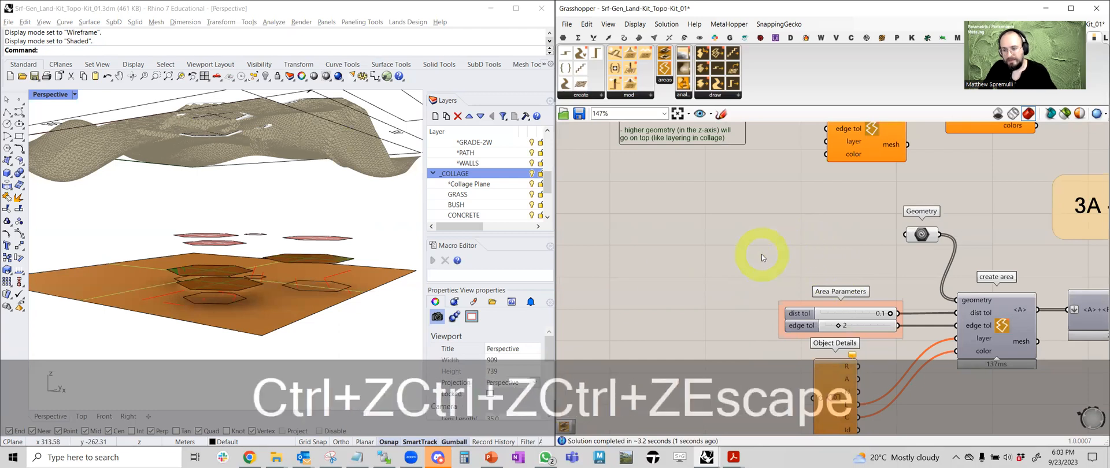
left_click_drag(829, 243, 589, 270)
mouse_move(578, 301)
left_mouse_down()
mouse_move(575, 322)
mouse_move(579, 310)
left_mouse_up()
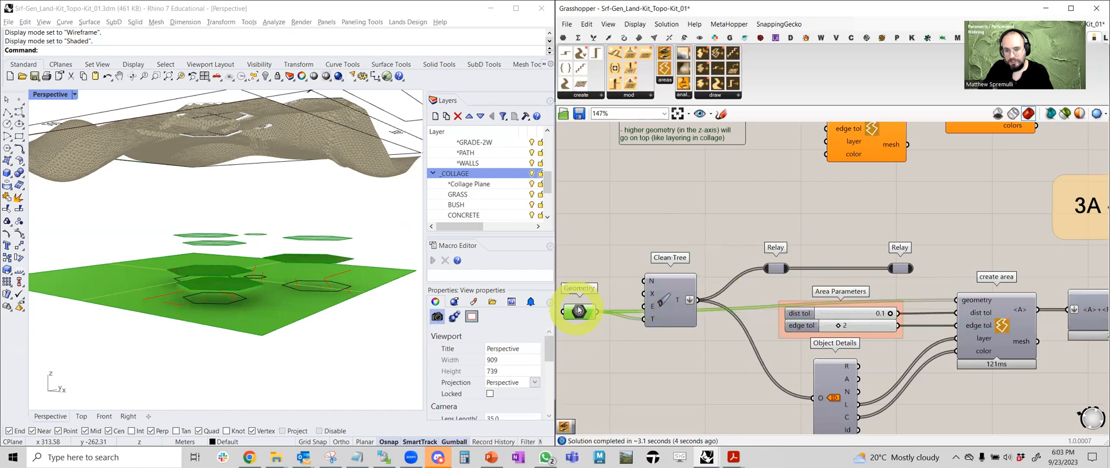
left_click_drag(920, 272, 957, 263)
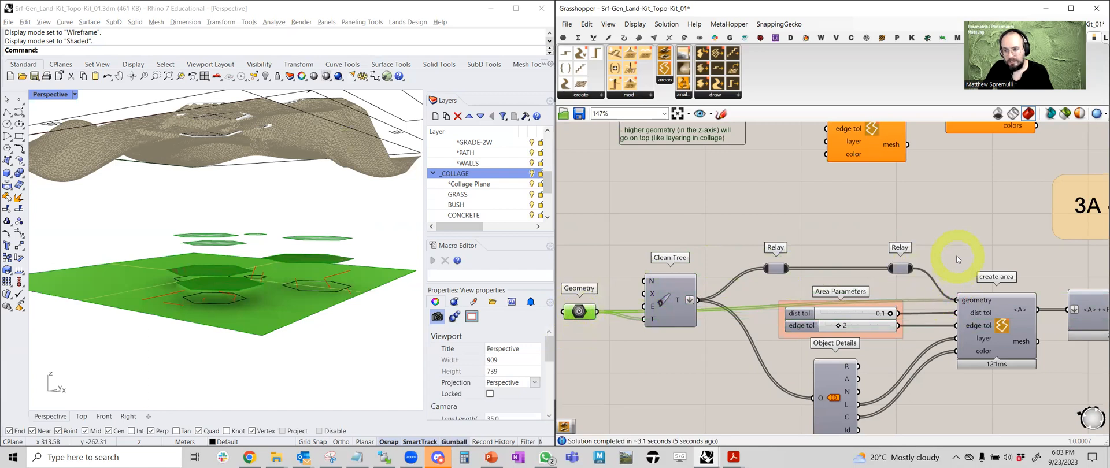
left_click_drag(638, 313, 583, 316)
- Examine the 3A chain from Geometry and the Object Details layer and color outputs through collage areas to draw areas
right_click_drag(657, 310, 736, 266)
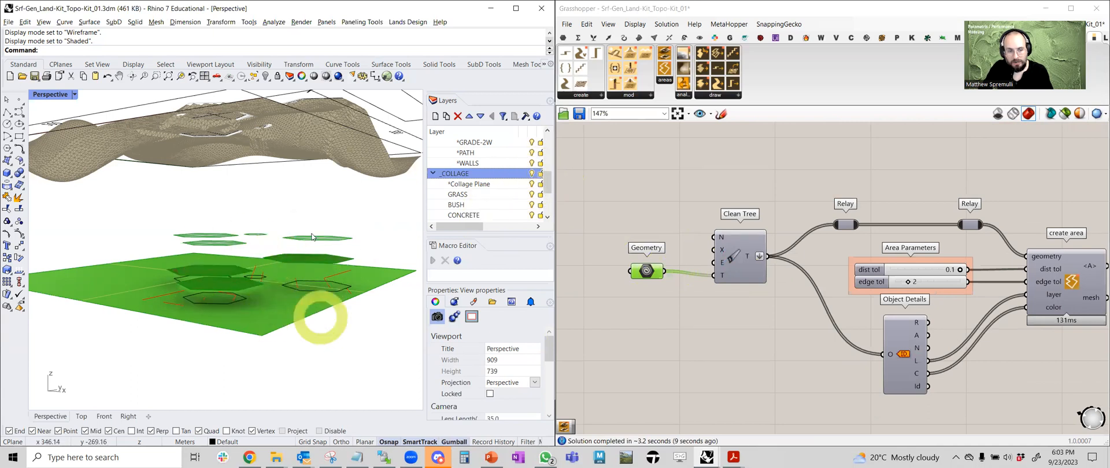
right_click_drag(752, 265, 712, 260)
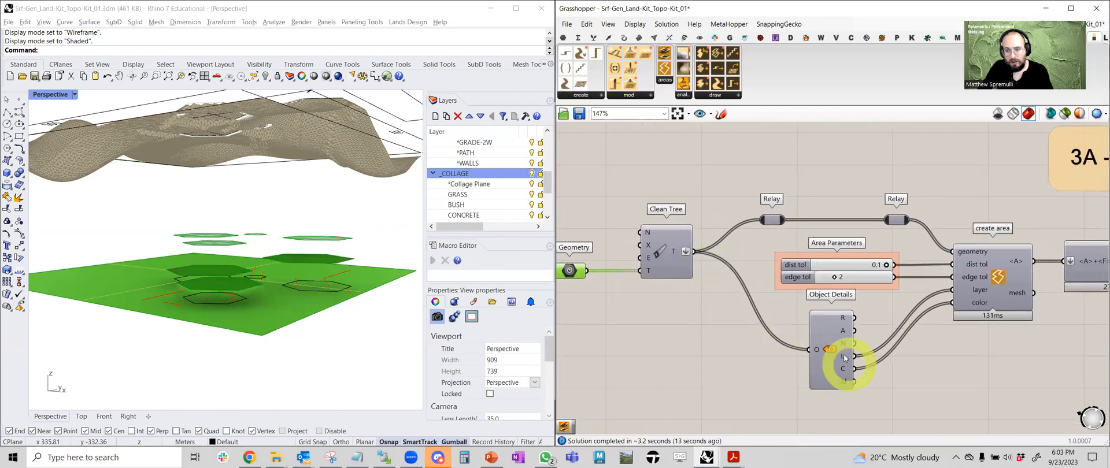
scroll(845, 356, "up", 3)
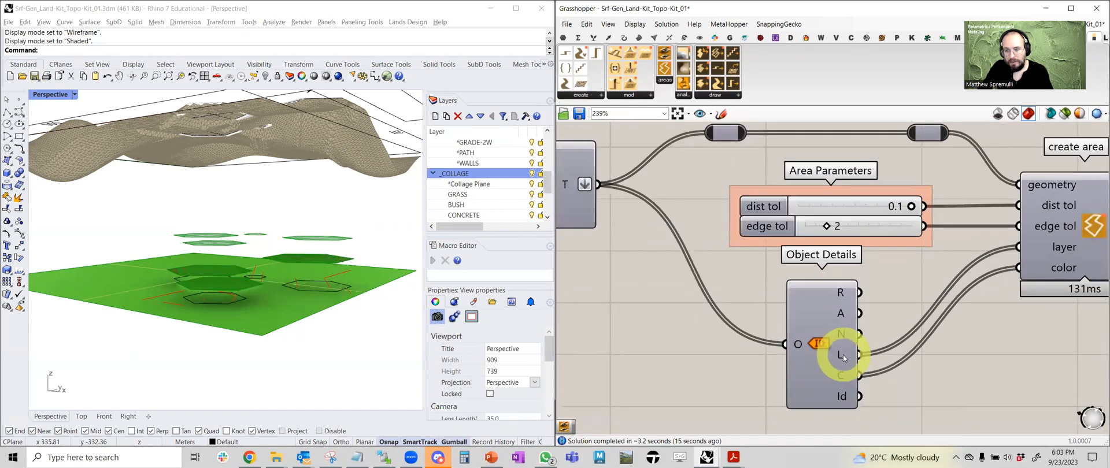
mouse_move(843, 377)
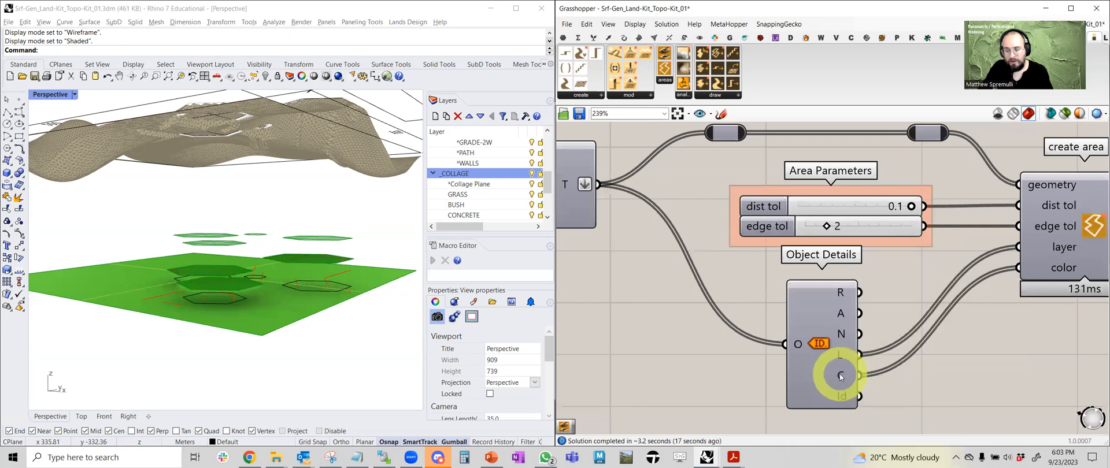
scroll(843, 377, "down", 1)
right_click_drag(837, 366, 674, 376)
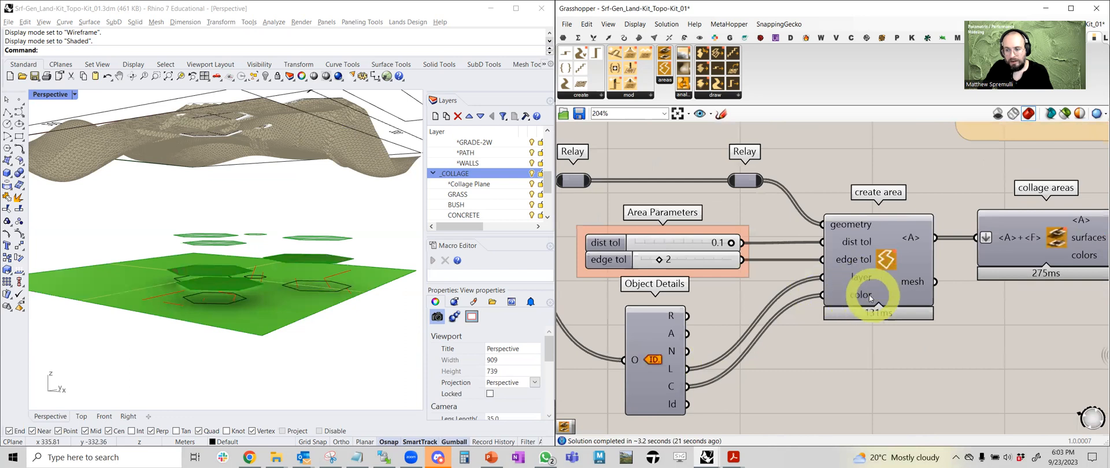
scroll(896, 287, "down", 4)
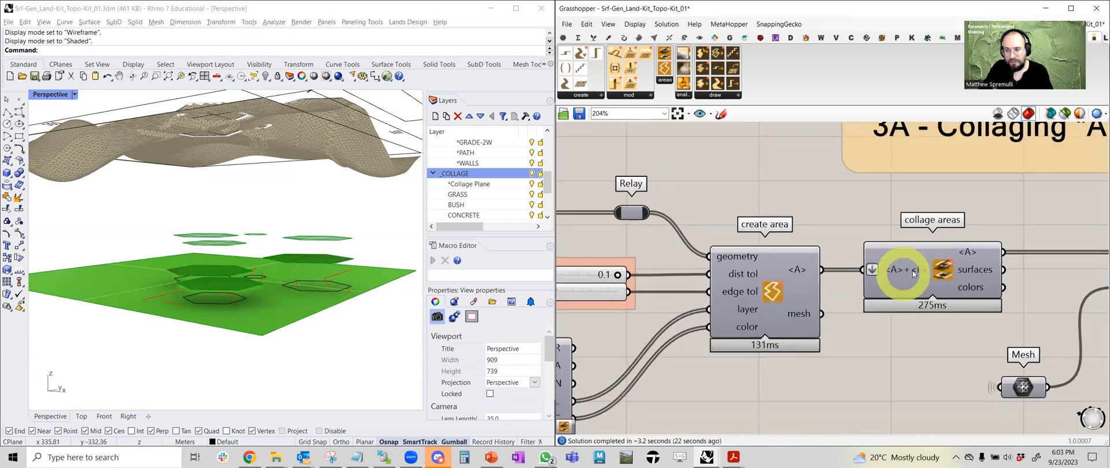
right_click_drag(923, 272, 758, 279)
right_click_drag(903, 277, 778, 281)
scroll(818, 276, "up", 2)
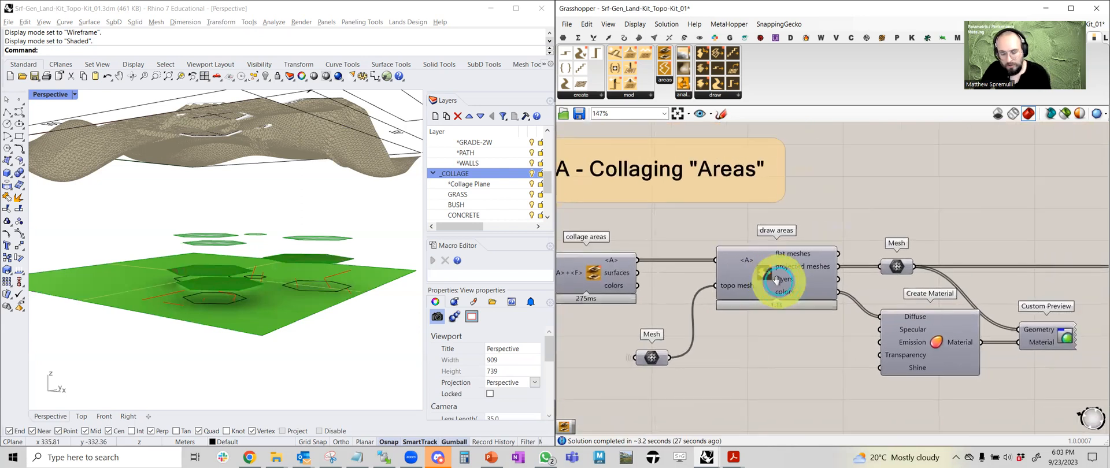
right_click_drag(896, 285, 830, 285)
- Enable the preview of the Custom Preview component fed by the projected meshes and created material
left_click(966, 344)
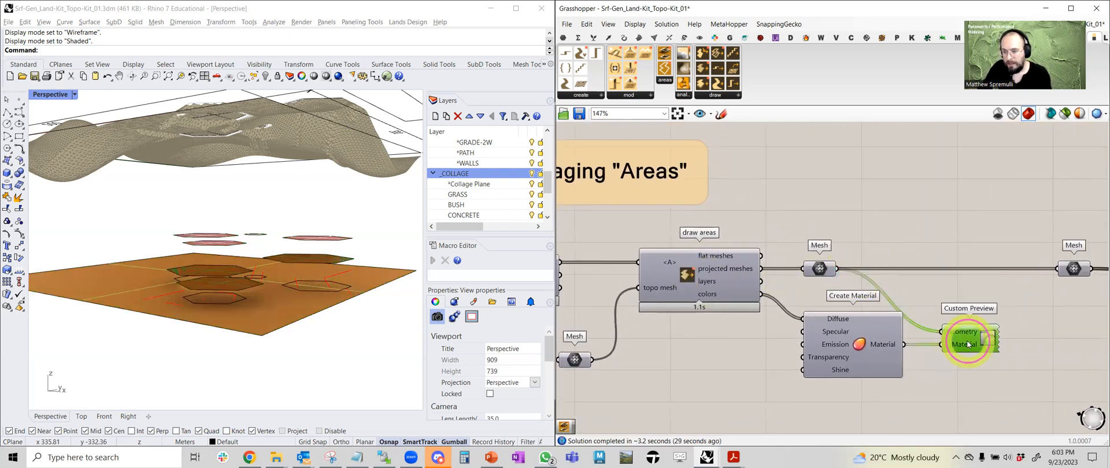
middle_click(967, 342)
left_click(997, 312)
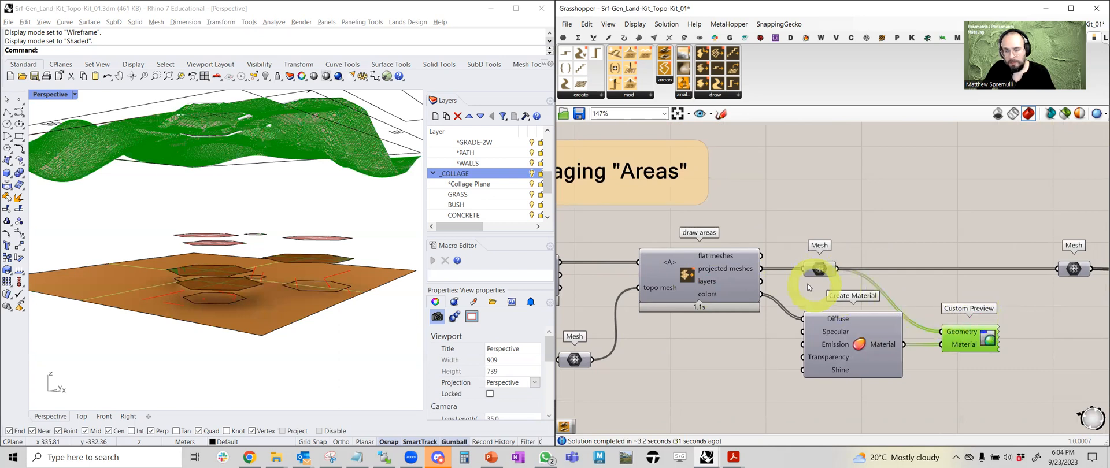
- Disable the preview of the Geometry parameter at the start of the 3A definition
scroll(807, 287, "down", 4)
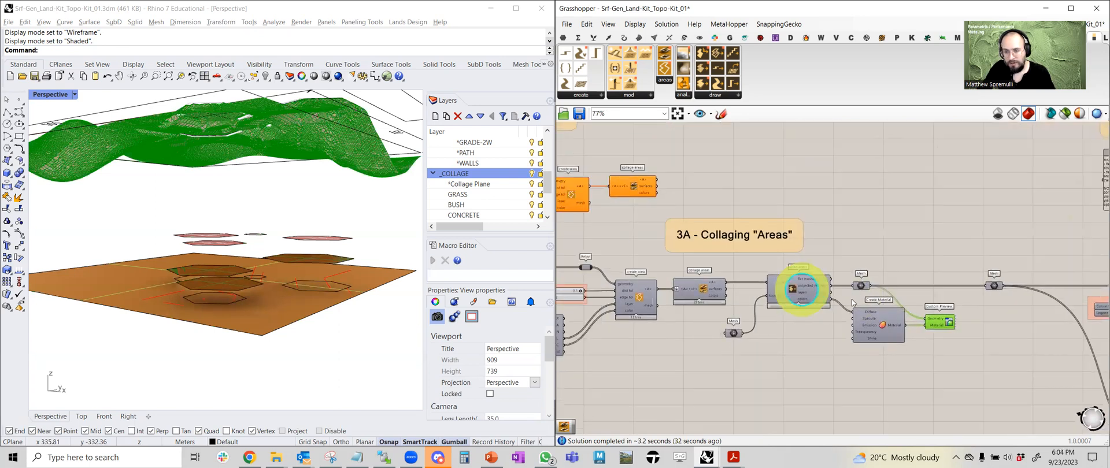
scroll(919, 304, "down", 2)
right_click_drag(592, 258, 862, 270)
left_click(963, 307)
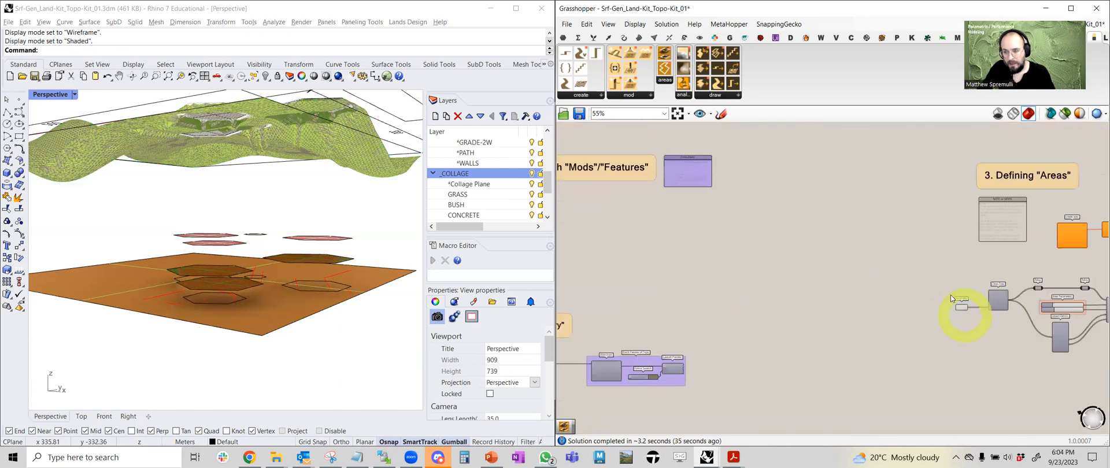
middle_click(953, 296)
left_click(986, 267)
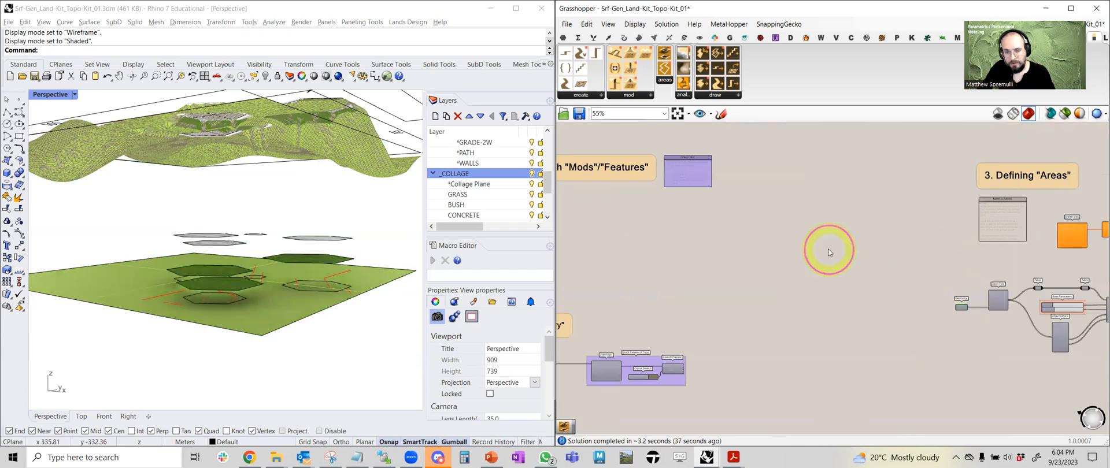
- Turn off the _COLLAGE layer in Rhino to hide the collage surfaces
scroll(832, 253, "down", 2)
left_click(532, 174)
right_click_drag(665, 243, 778, 186)
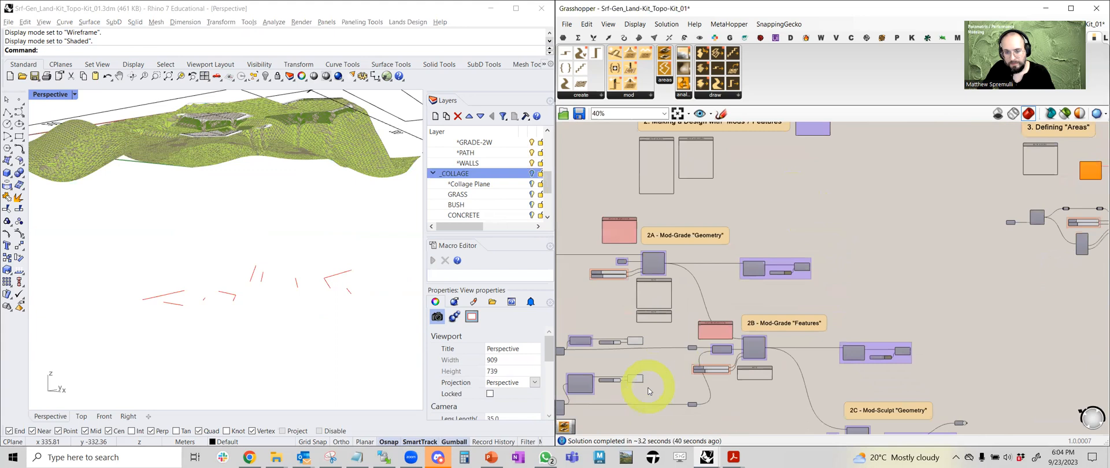
- Disable the preview of the Custom Preview components in the feature chains leading into 2B - Mod-Grade "Features"
right_click_drag(650, 384, 744, 308)
left_click_drag(738, 367, 697, 263)
middle_click(727, 274)
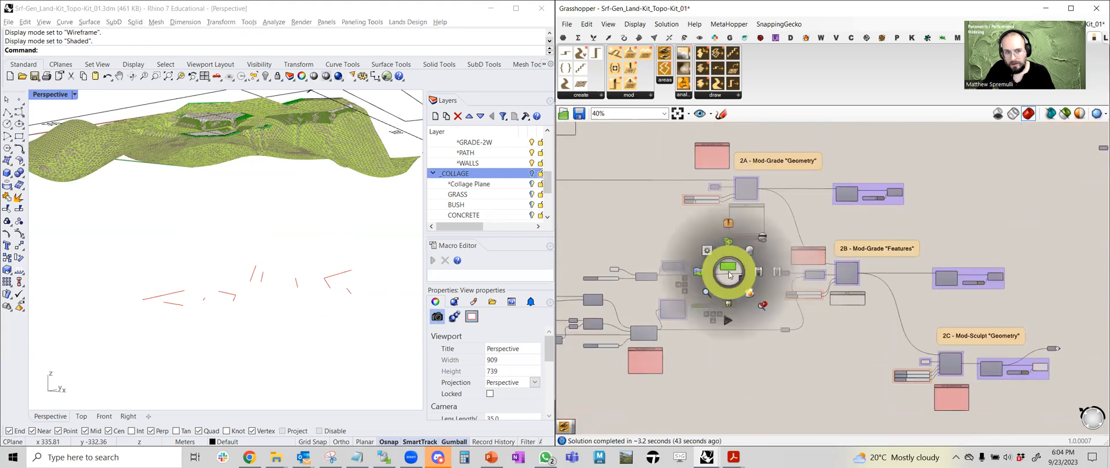
left_click(757, 242)
- Disable the preview of the last component in the 2C - Mod-Sculpt "Geometry" group
right_click_drag(926, 297, 759, 272)
left_click(871, 341)
middle_click(871, 341)
left_click(904, 310)
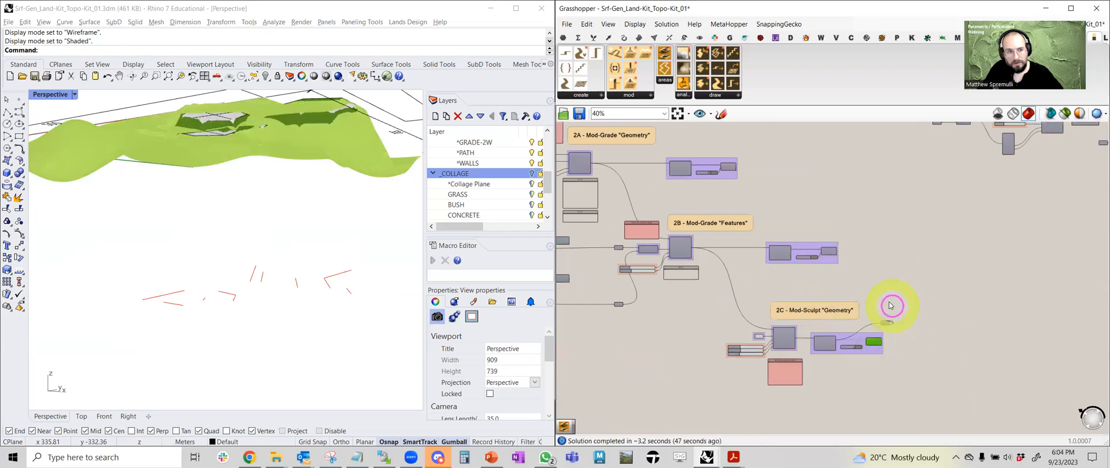
- Disable the preview of the input parameter that starts the upper feature chain feeding 2B
scroll(316, 208, "up", 5)
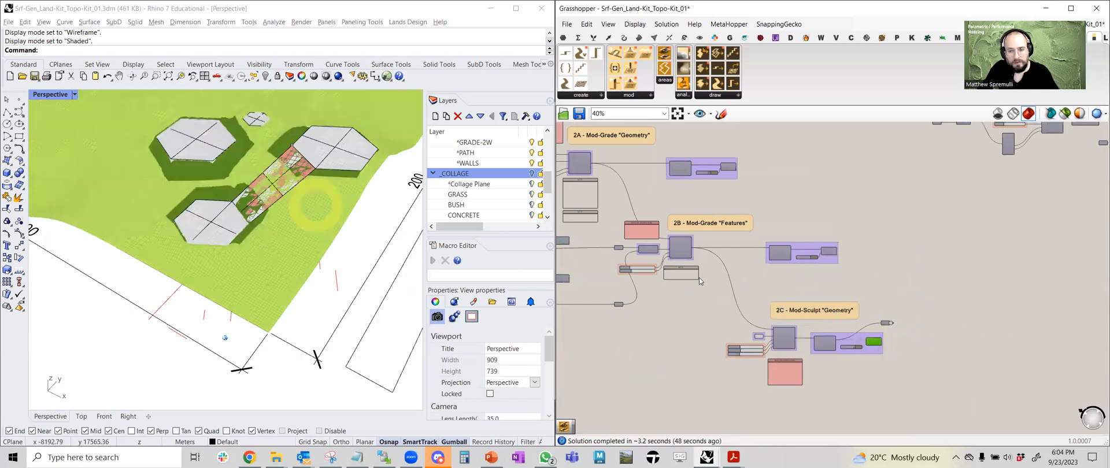
scroll(699, 278, "up", 4)
left_click(764, 278)
middle_click(775, 277)
left_click(809, 244)
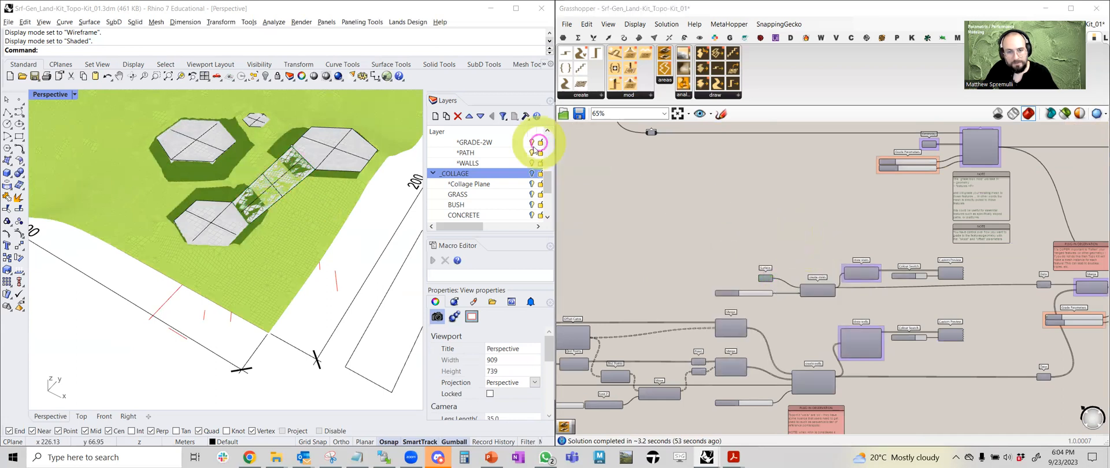
- Turn off the *GRADE-2S and *GRADE-1 layers in Rhino
scroll(528, 153, "up", 6)
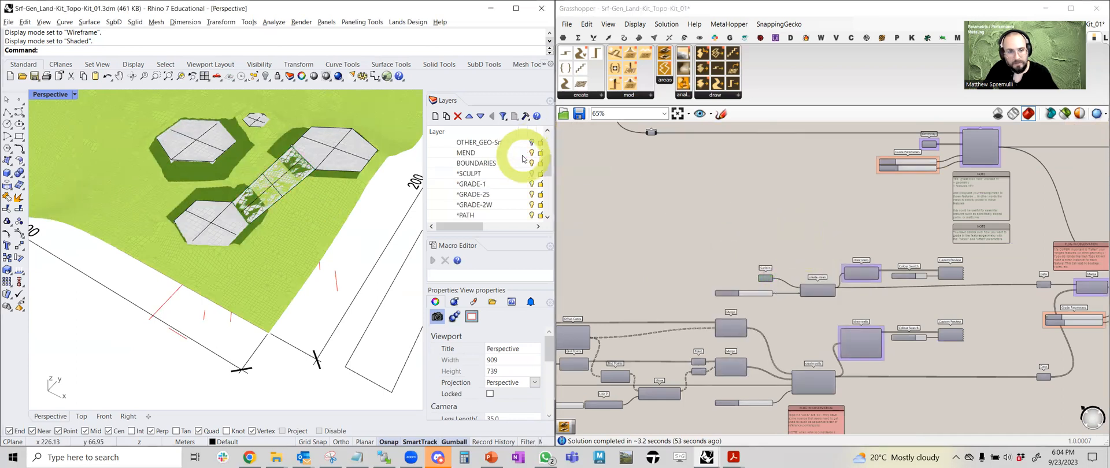
scroll(515, 191, "down", 2)
left_click(531, 193)
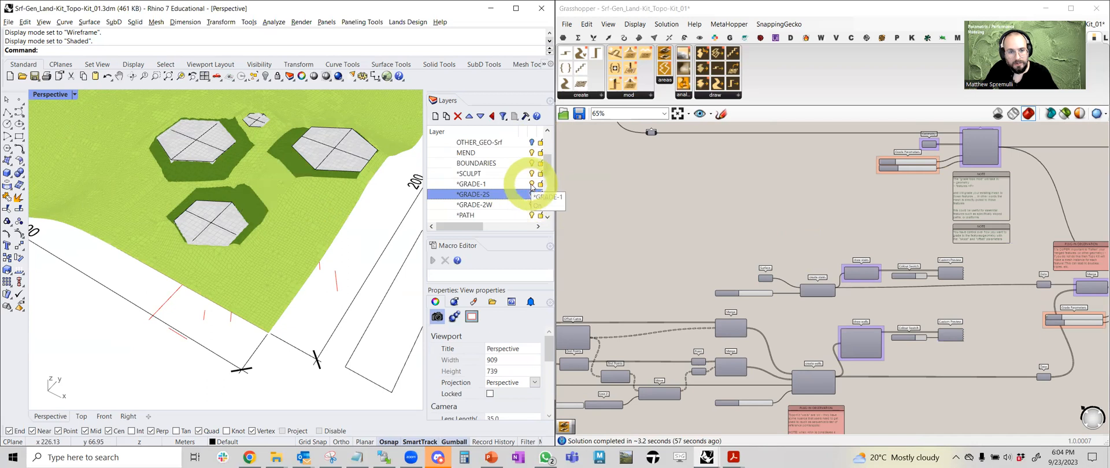
left_click(531, 184)
- Examine the edges of the concrete and dark green hexagonal areas projected onto the terrain mesh from several angles
scroll(258, 292, "down", 5)
right_click_drag(249, 268, 283, 266)
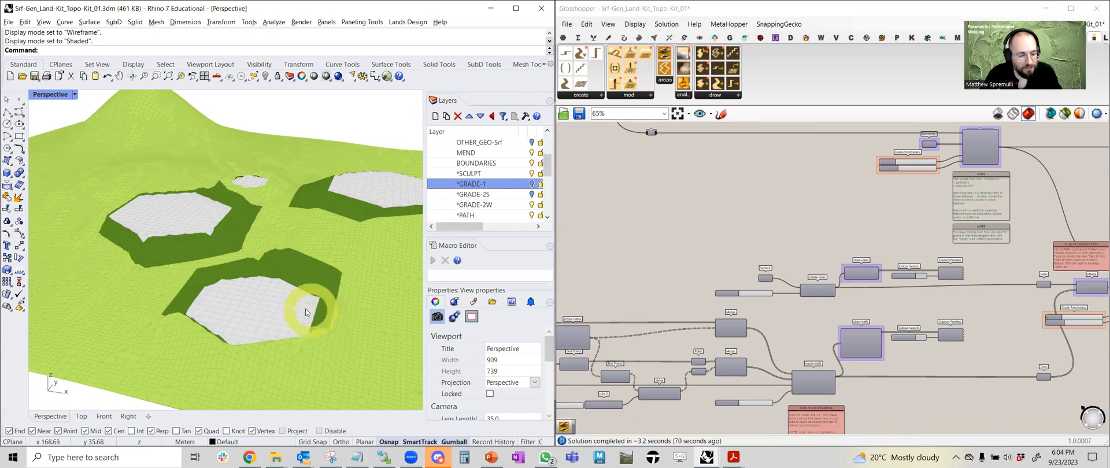
mouse_move(308, 316)
right_mouse_down()
mouse_move(280, 306)
mouse_move(248, 351)
right_mouse_up()
scroll(307, 316, "down", 3)
scroll(248, 350, "up", 4)
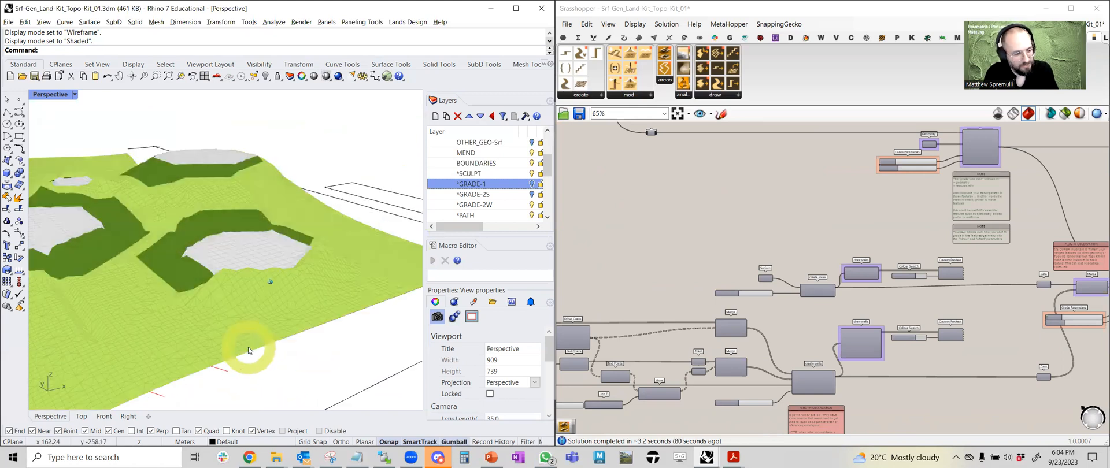
scroll(201, 326, "up", 5)
scroll(241, 332, "up", 5)
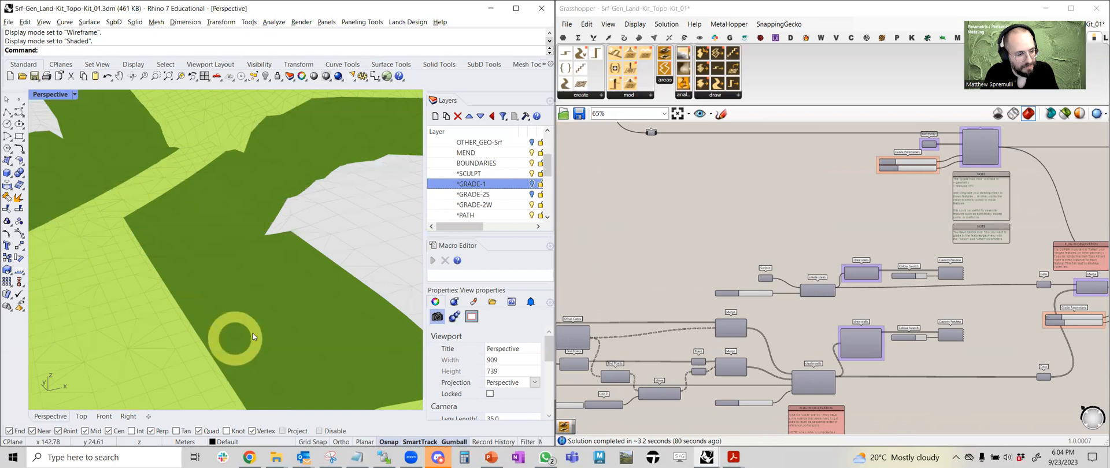
right_click_drag(274, 286, 305, 291)
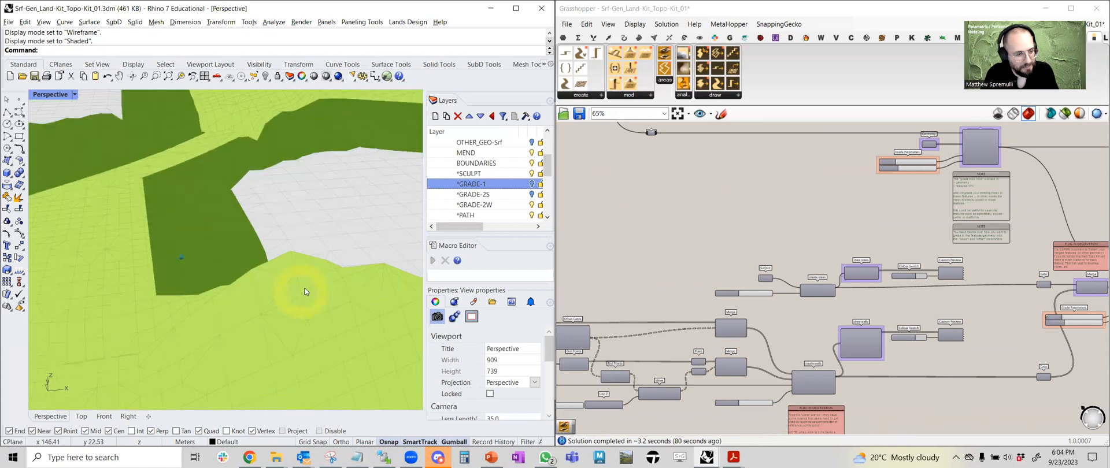
right_click_drag(229, 282, 212, 340)
scroll(304, 293, "down", 5)
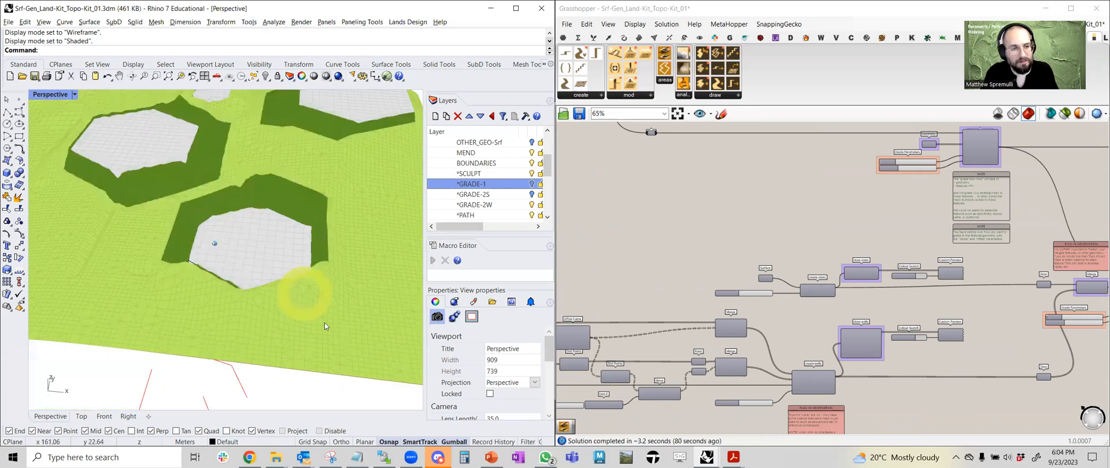
right_click_drag(333, 323, 535, 194)
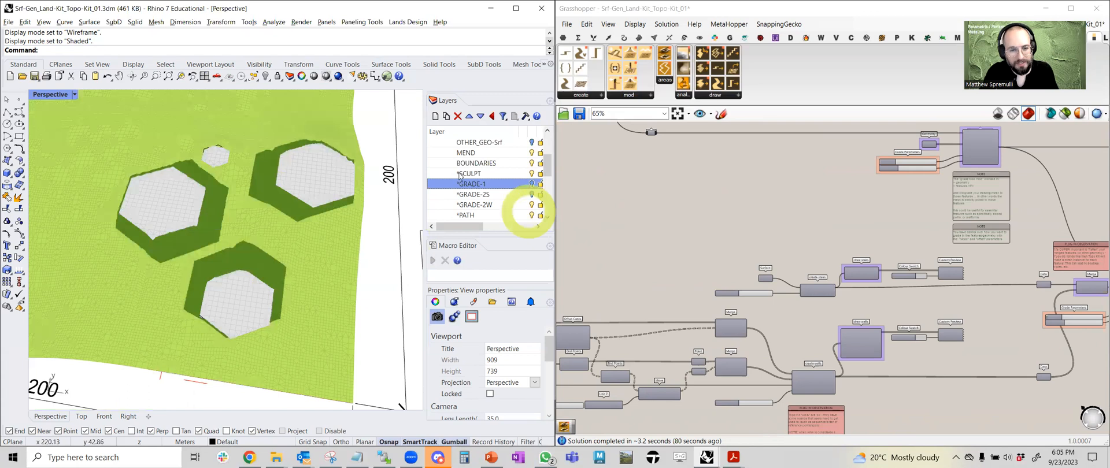
- Turn on the _COLLAGE layer and adjust the height of a CONCRETE hexagon above the collage plane
scroll(527, 197, "down", 2)
left_click(531, 173)
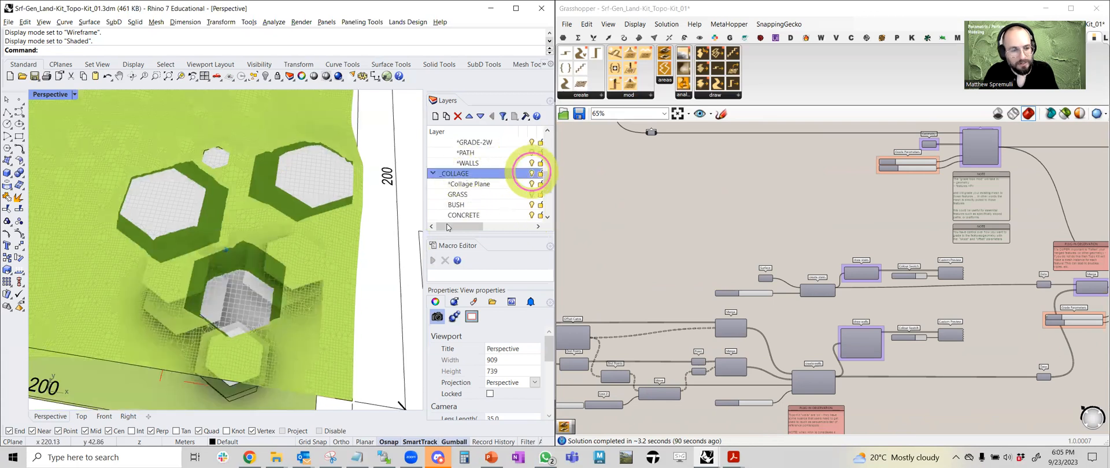
right_click_drag(327, 282, 253, 292)
right_click_drag(277, 265, 282, 245)
left_click(281, 269)
mouse_move(281, 236)
left_mouse_down()
mouse_move(283, 267)
mouse_move(292, 242)
left_mouse_up()
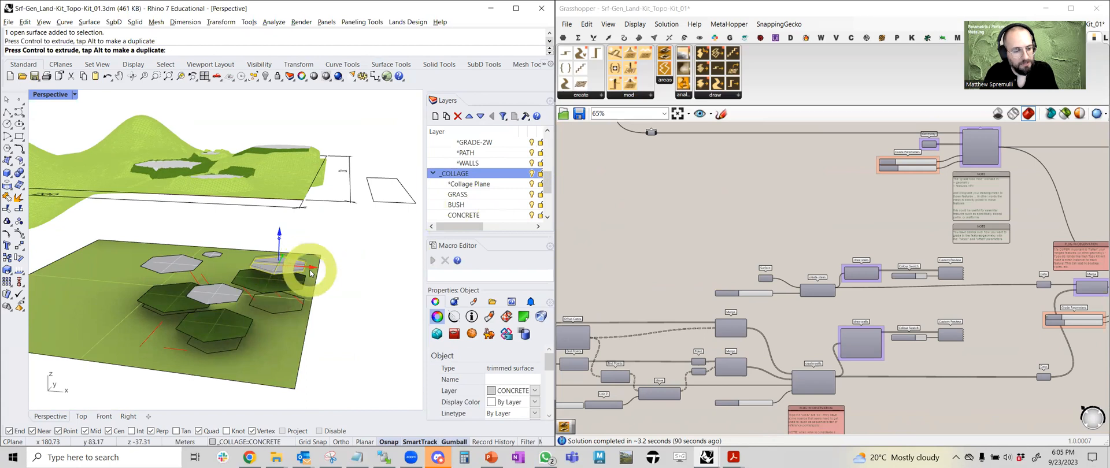
- Move the selected CONCRETE hexagon along the Y direction to an empty part of the collage plane
left_click(310, 269)
right_click_drag(310, 270, 333, 261)
left_click_drag(336, 265, 378, 268)
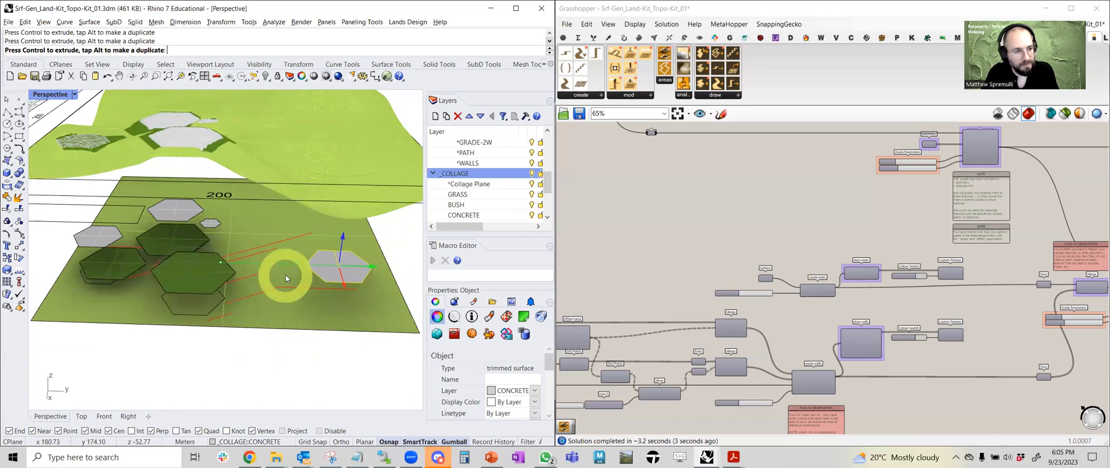
right_click_drag(285, 275, 307, 235)
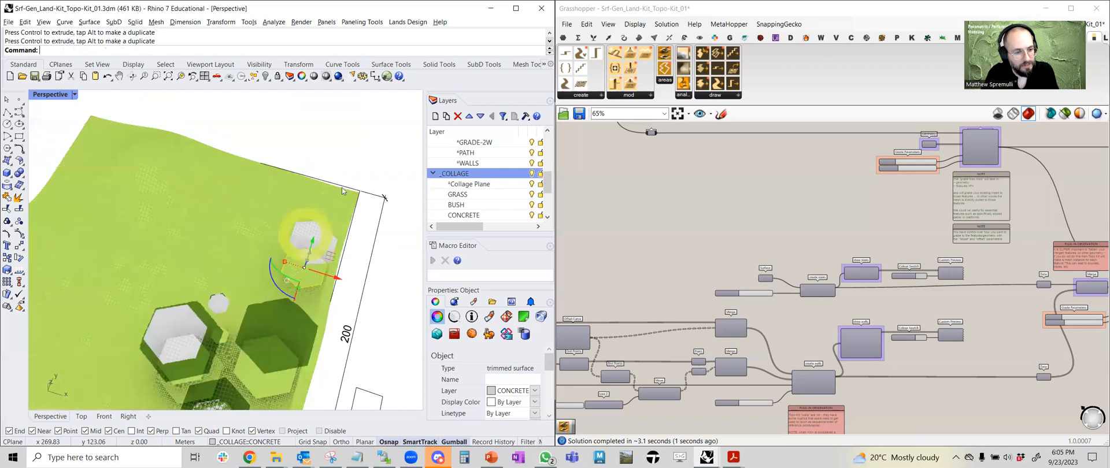
- Move the isolated CONCRETE hexagon back over the cluster of dark green hexagons
left_click(357, 141)
right_click_drag(358, 144, 295, 294)
left_click(288, 297)
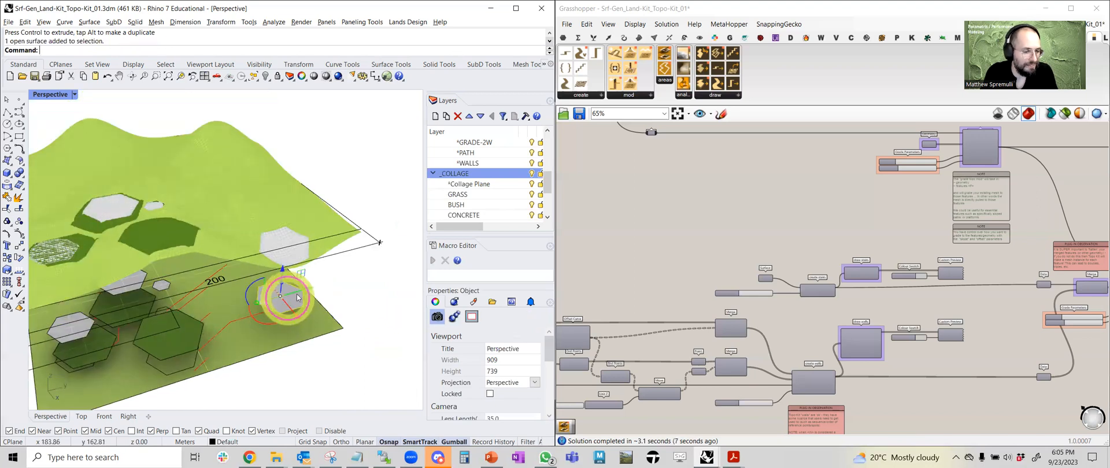
left_click_drag(308, 293, 199, 303)
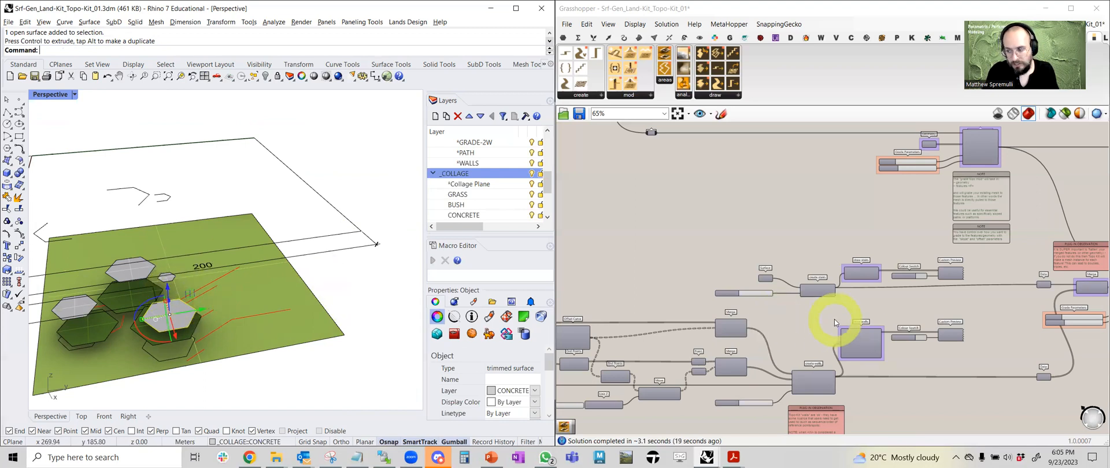
right_click_drag(267, 258, 330, 233)
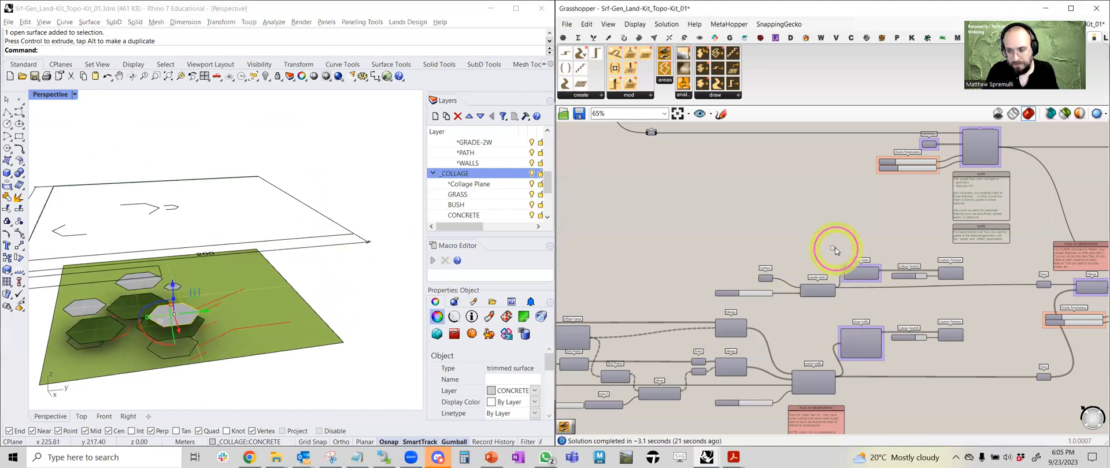
- Adjust the CONCRETE hexagon's height above the dark green hexagon and inspect its projection on the terrain
scroll(844, 237, "down", 3)
scroll(844, 237, "down", 1)
right_click_drag(902, 239, 682, 233)
right_click_drag(1006, 219, 756, 303)
right_click_drag(178, 283, 208, 282)
left_click_drag(205, 276, 206, 271)
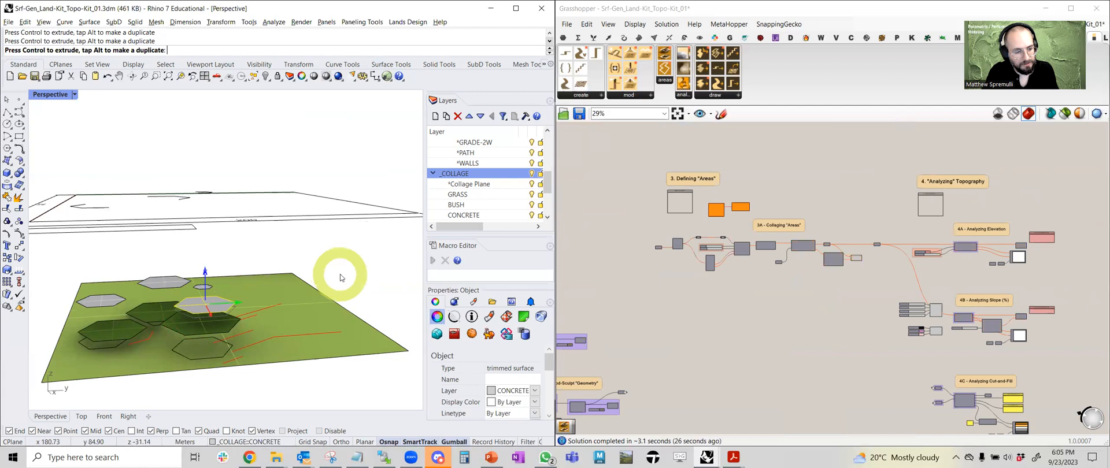
right_click_drag(283, 283, 306, 265)
scroll(349, 262, "up", 3)
scroll(282, 230, "up", 2)
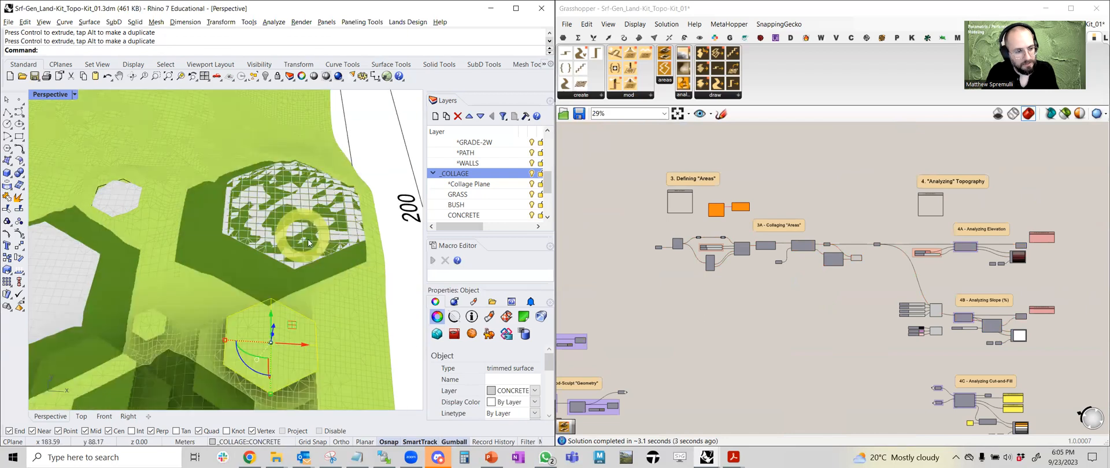
- Raise the CONCRETE hexagon well above the other collage surfaces and shift it horizontally over its dark green hexagon
right_click_drag(288, 293, 274, 298)
left_click_drag(270, 297, 276, 289)
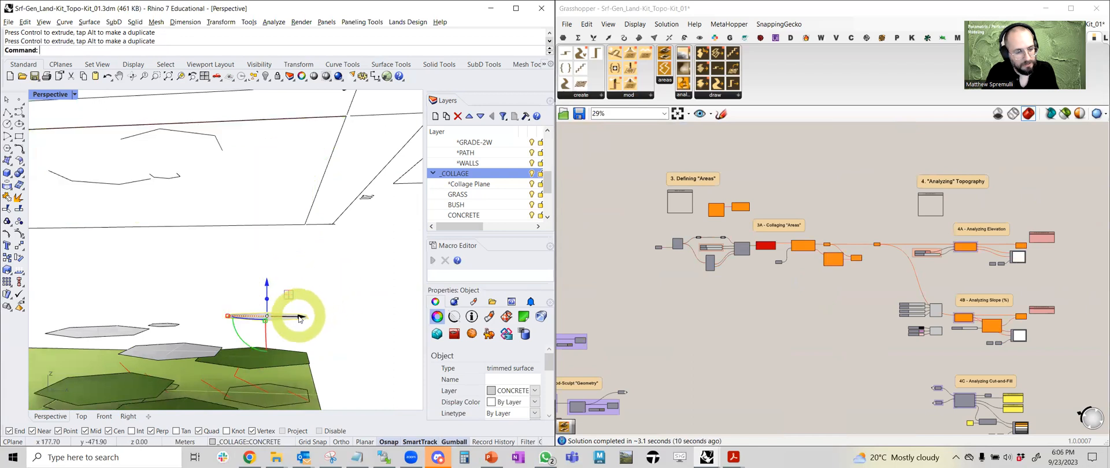
left_click_drag(299, 319, 347, 312)
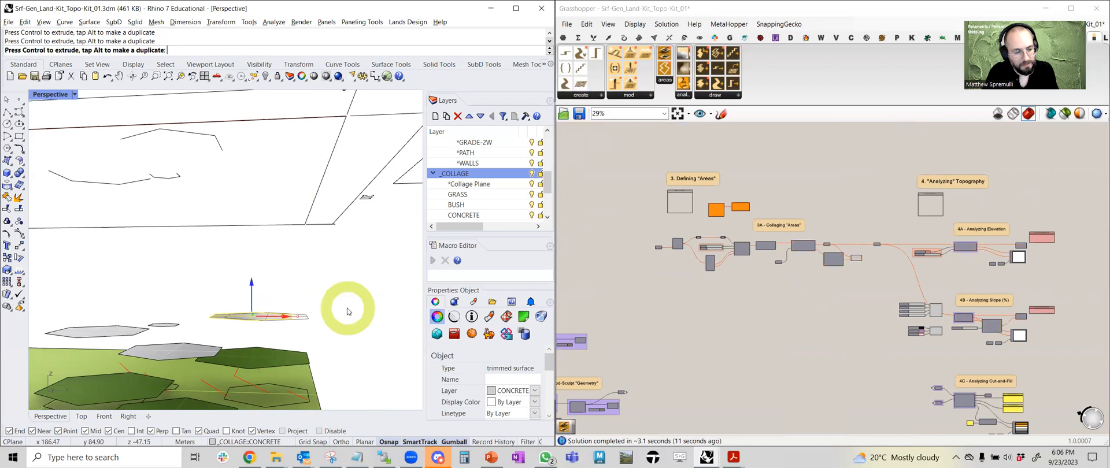
right_click_drag(348, 312, 347, 311)
left_click(374, 249)
scroll(373, 249, "down", 5)
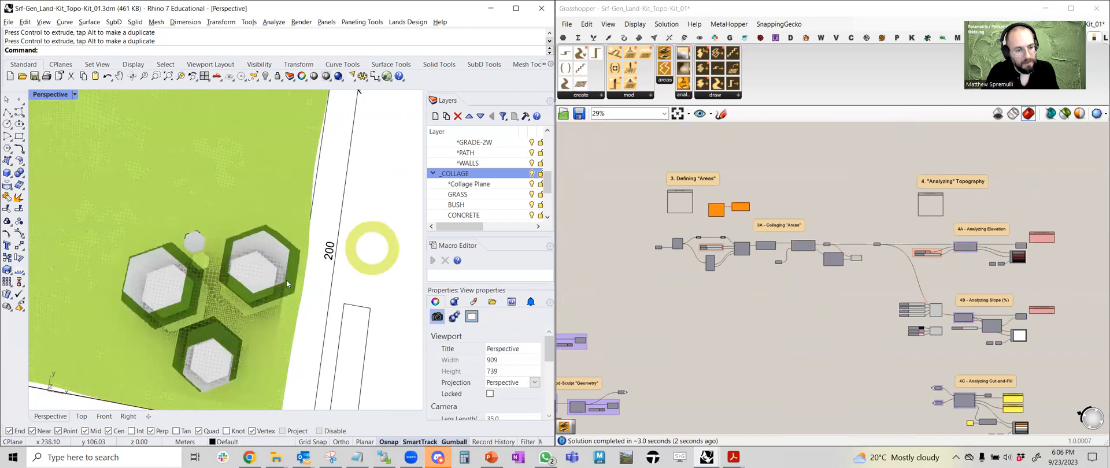
- Switch the Perspective viewport to Wireframe display and view the collaged terrain
right_click_drag(300, 263, 268, 211)
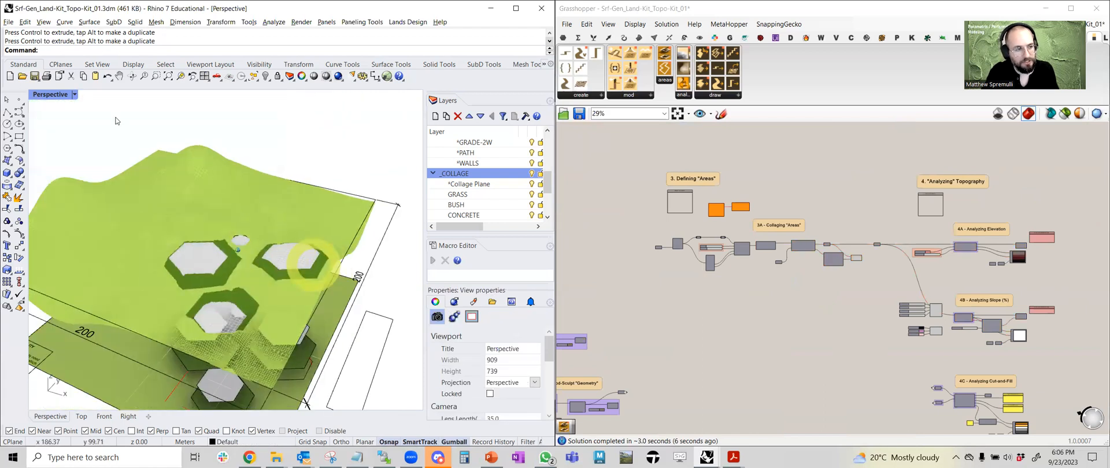
left_click(75, 96)
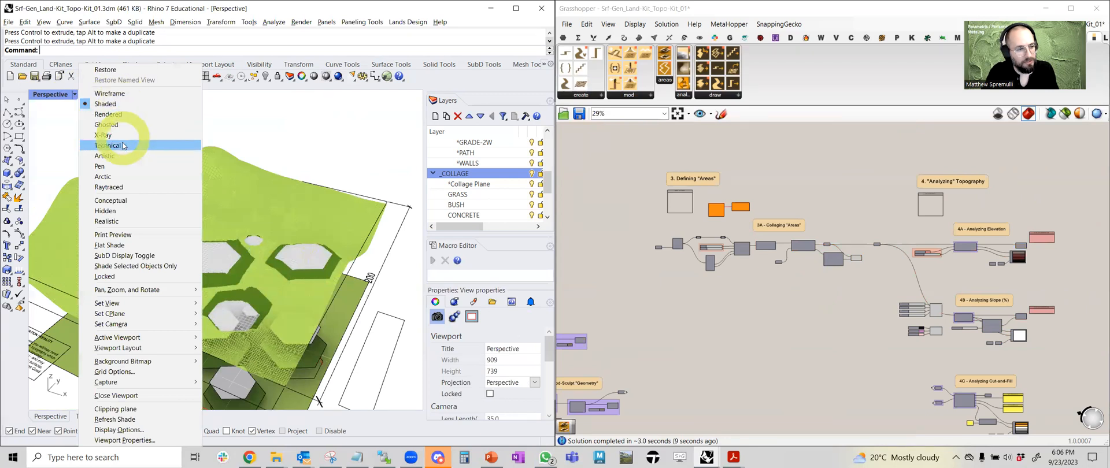
left_click(120, 95)
right_click_drag(234, 167, 477, 259)
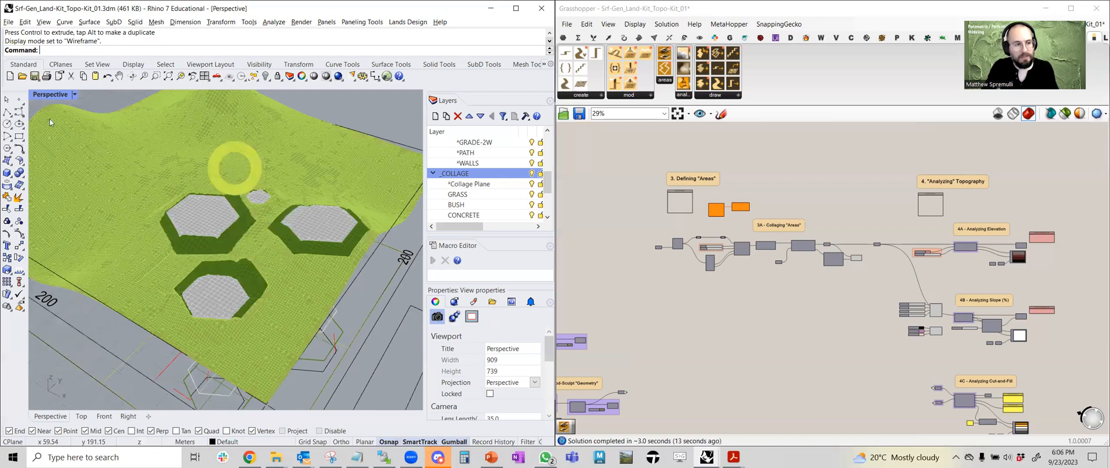
- Turn off the _COLLAGE layer and set the Perspective viewport to Shaded display
right_click_drag(371, 151, 500, 186)
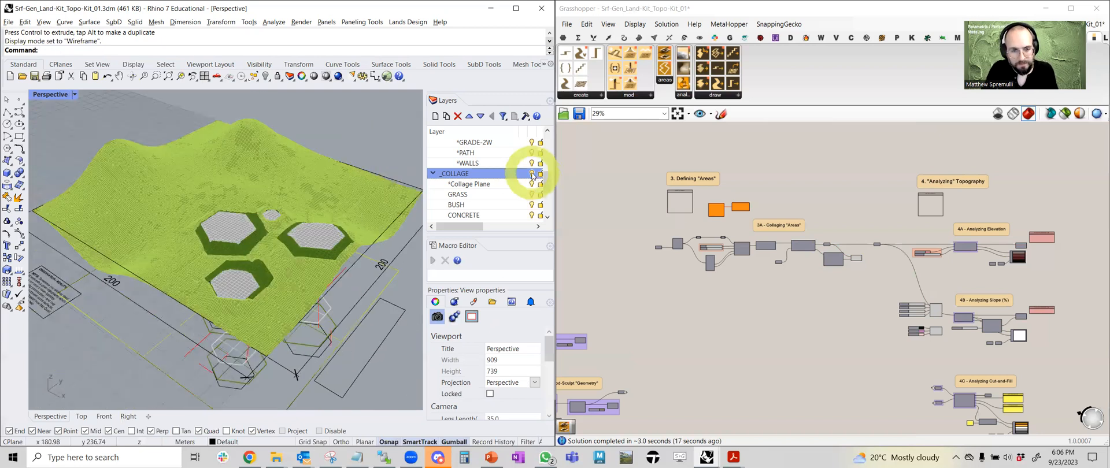
right_click_drag(233, 143, 163, 128)
left_click(52, 93)
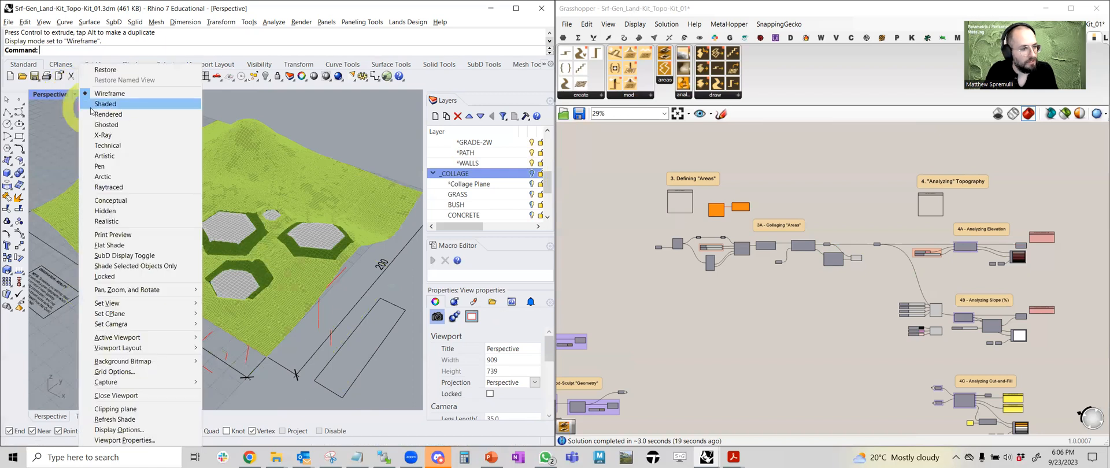
left_click(64, 100)
- Frame the shaded terrain, launch Veras from Rhino, and show its Compose rendering settings
mouse_move(340, 186)
right_mouse_down()
mouse_move(305, 231)
mouse_move(238, 228)
right_mouse_up()
type("vera")
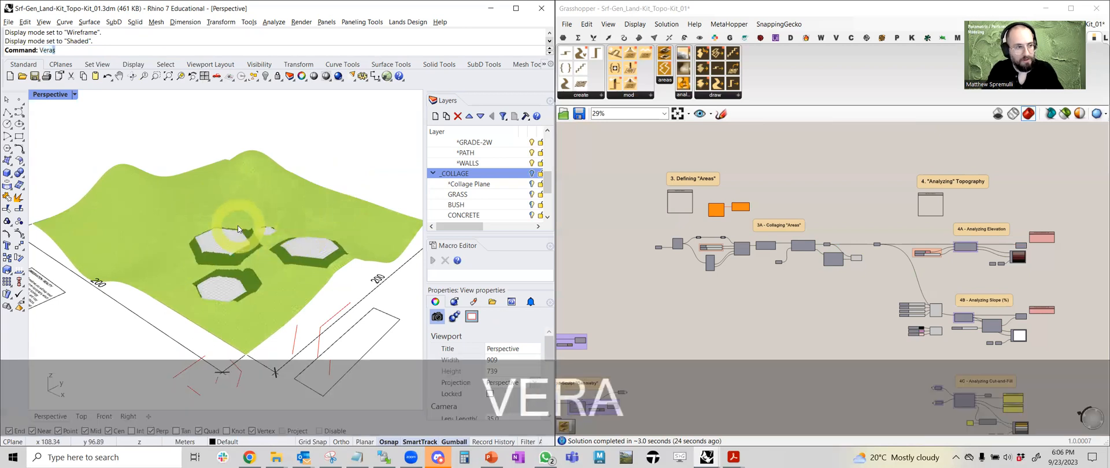
key("space")
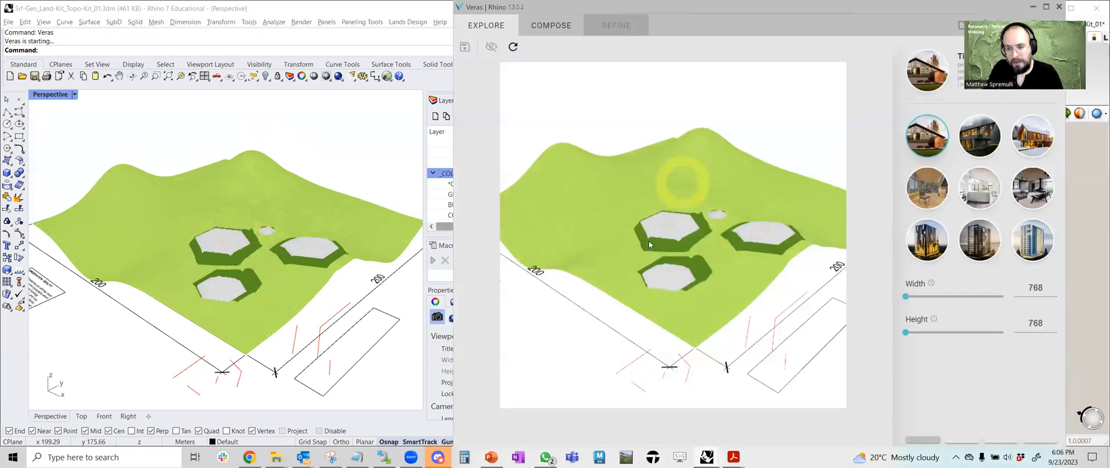
left_click(539, 25)
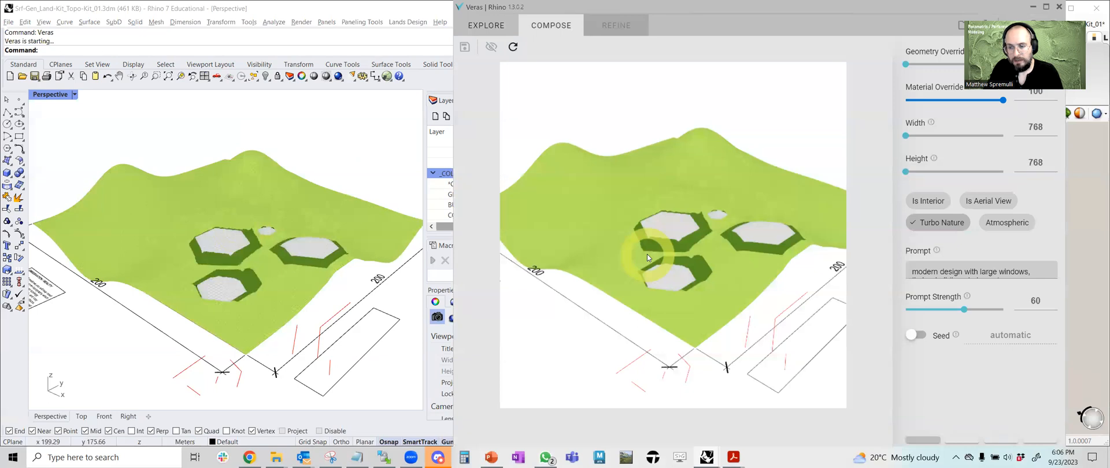
left_click_drag(905, 14, 884, 79)
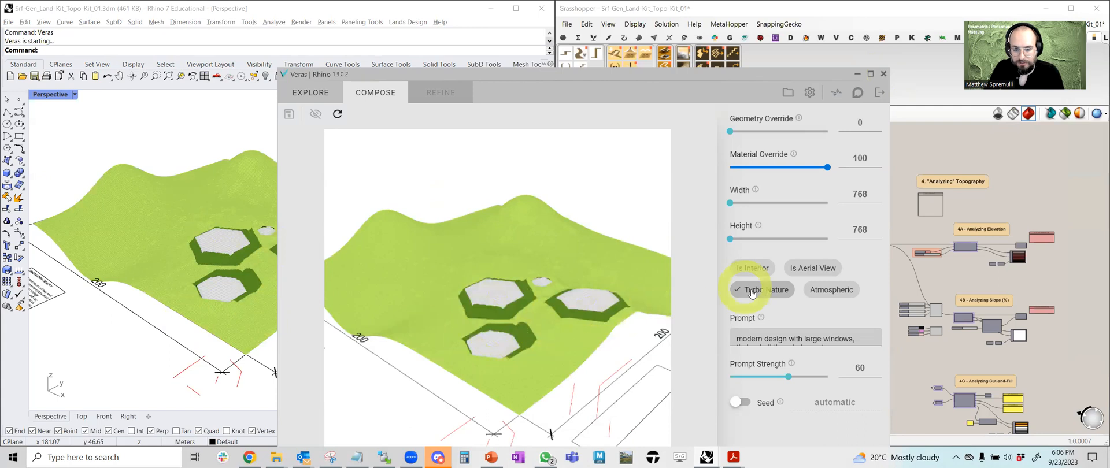
- Close Veras and return to the 3. Defining "Areas" section of the Grasshopper definition
left_click(883, 73)
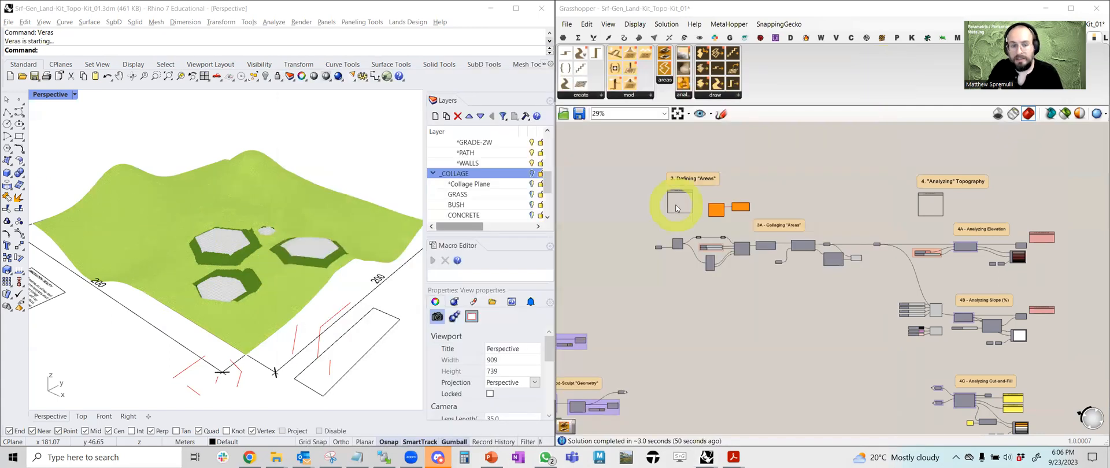
scroll(737, 213, "up", 5)
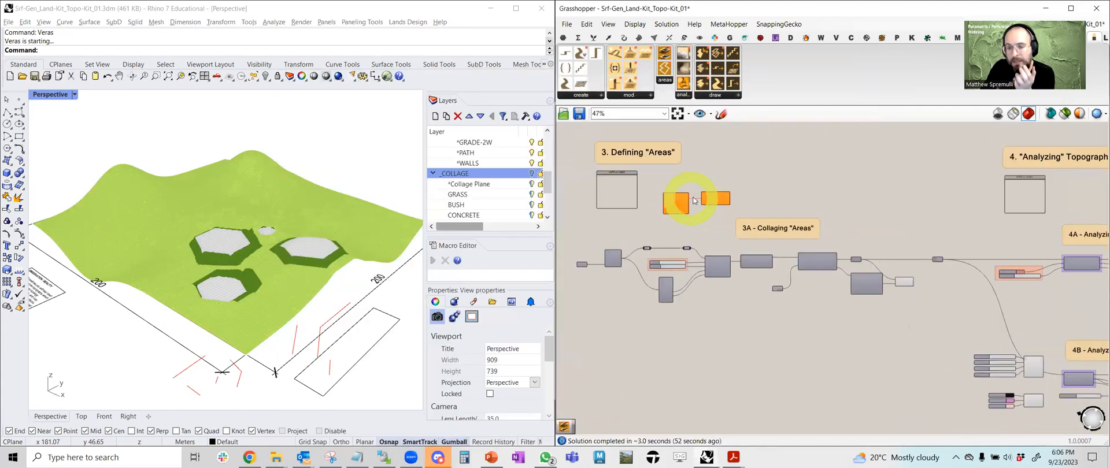
- Delete the spare create area and collage areas components above the 3A - Collaging "Areas" section
left_click_drag(733, 176, 623, 234)
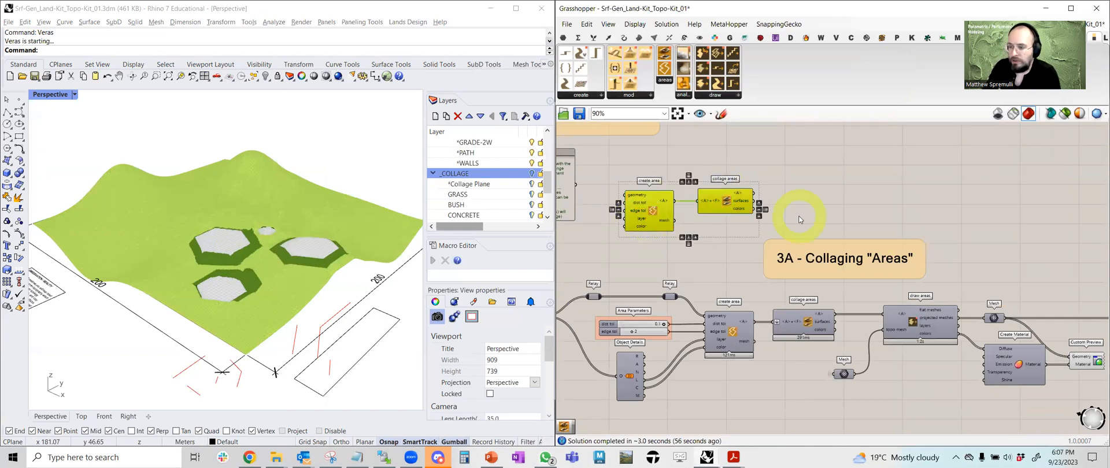
key("Delete")
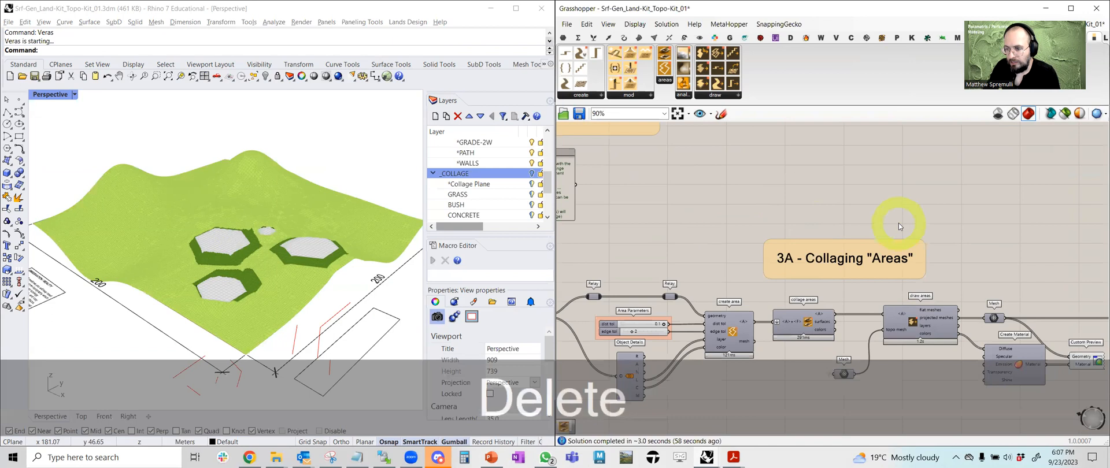
- Review the 3A Custom Preview, the stairs and walls components, and the 2A and 2B Mod-Grade sections of the definition
scroll(899, 226, "down", 3)
right_click_drag(988, 292, 919, 252)
scroll(918, 252, "up", 3)
left_click(924, 258)
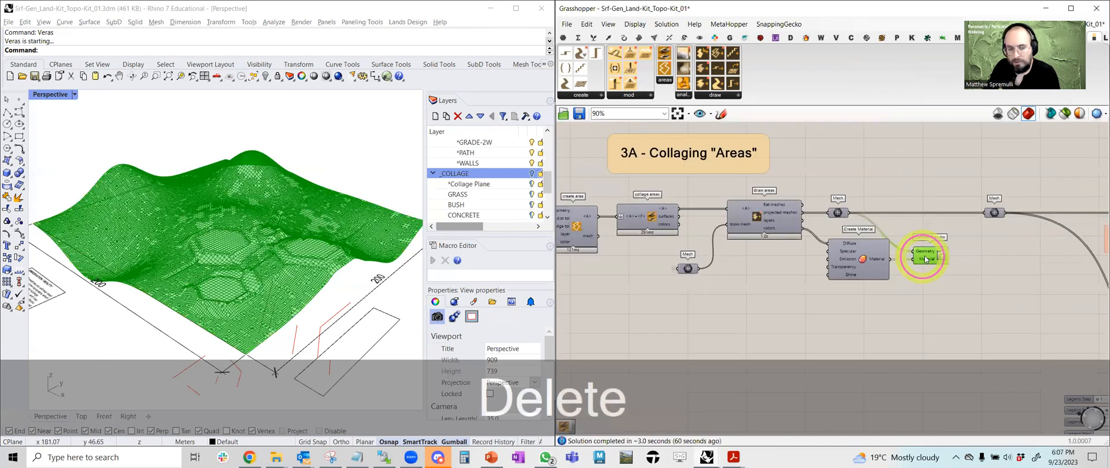
scroll(924, 256, "down", 5)
right_click_drag(792, 310, 889, 264)
scroll(754, 234, "up", 5)
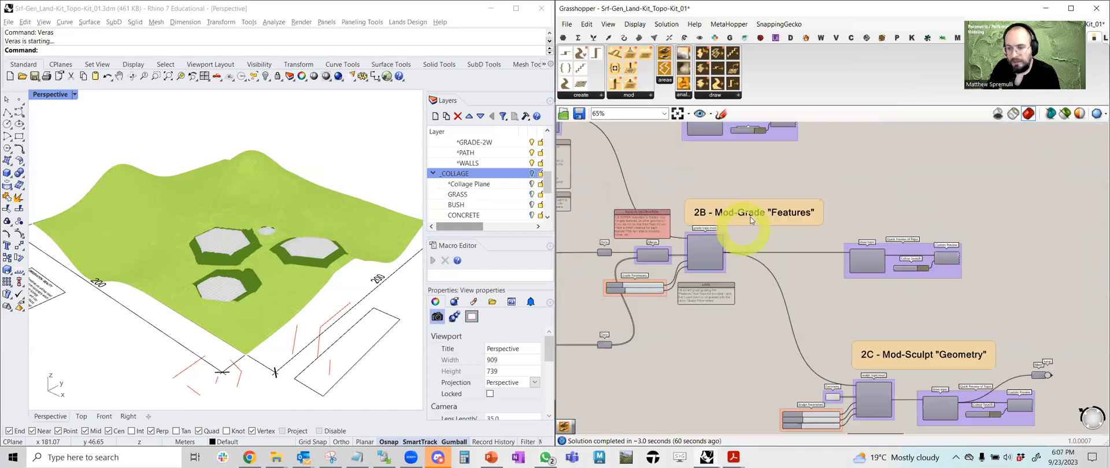
right_click_drag(650, 253, 969, 246)
scroll(796, 249, "up", 3)
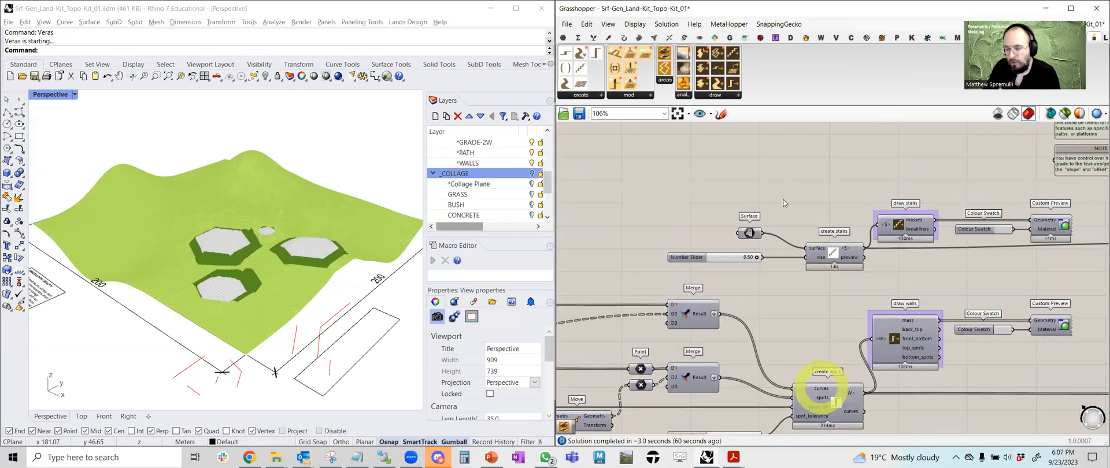
scroll(814, 208, "down", 6)
right_click_drag(872, 213, 831, 215)
right_click_drag(1022, 193, 813, 246)
scroll(684, 206, "up", 5)
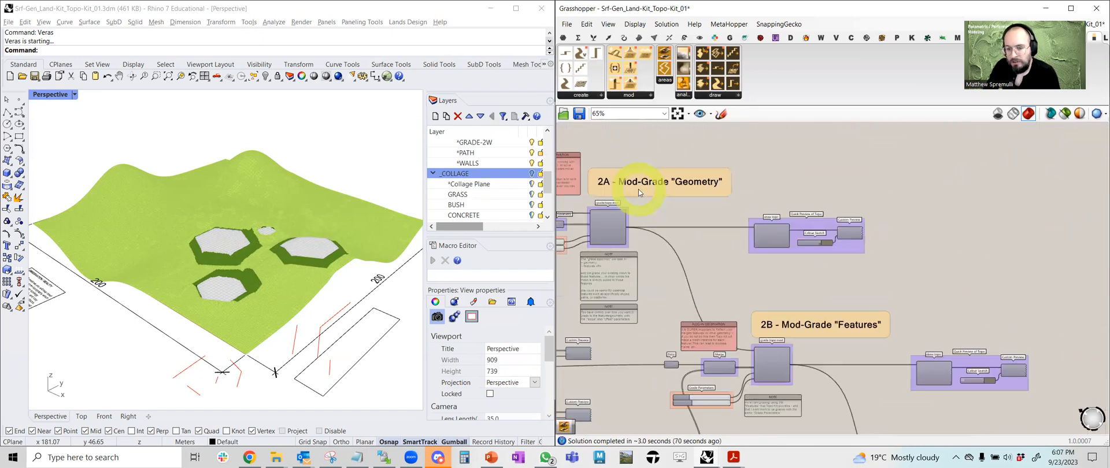
- Turn off the preview of the Custom Preview component in the 3A - Collaging "Areas" section
scroll(618, 208, "down", 3)
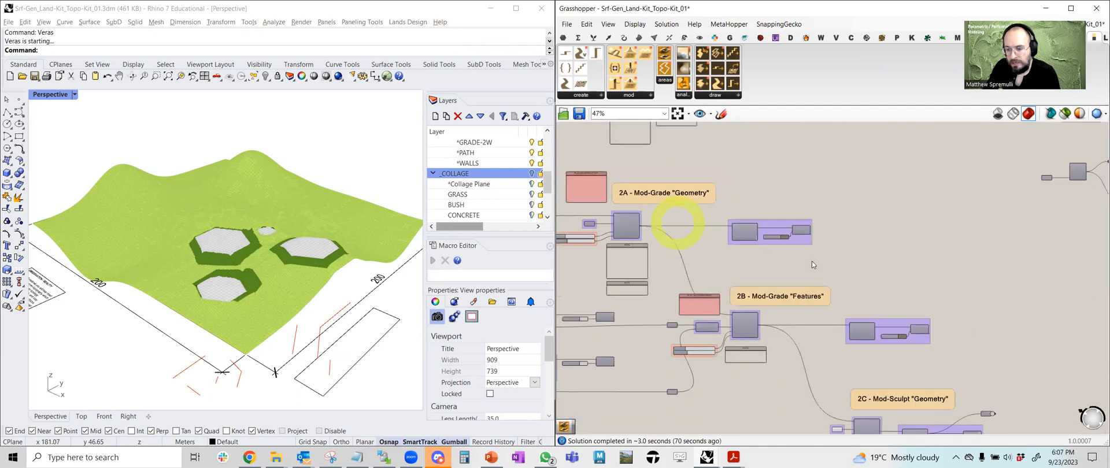
right_click_drag(903, 407, 801, 331)
right_click_drag(834, 248, 760, 278)
scroll(737, 260, "up", 4)
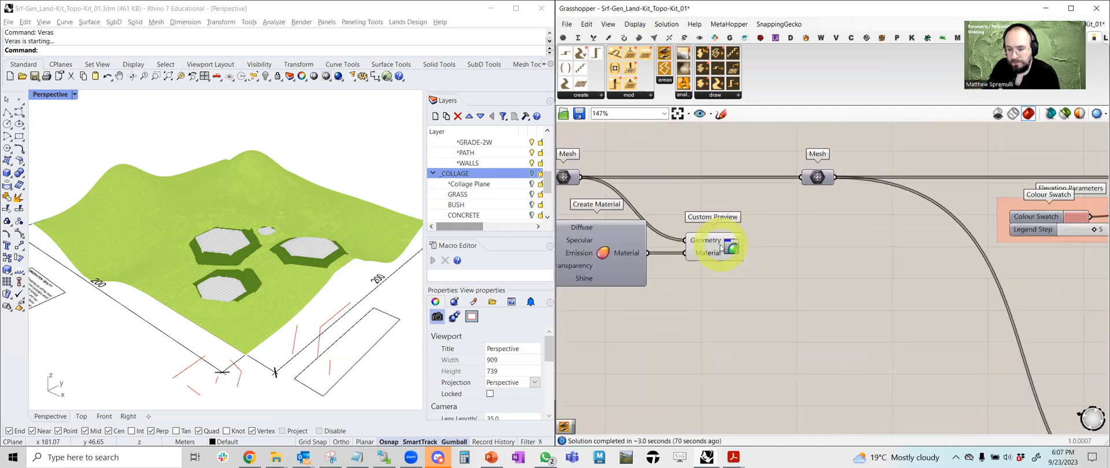
middle_click(719, 244)
left_click(754, 212)
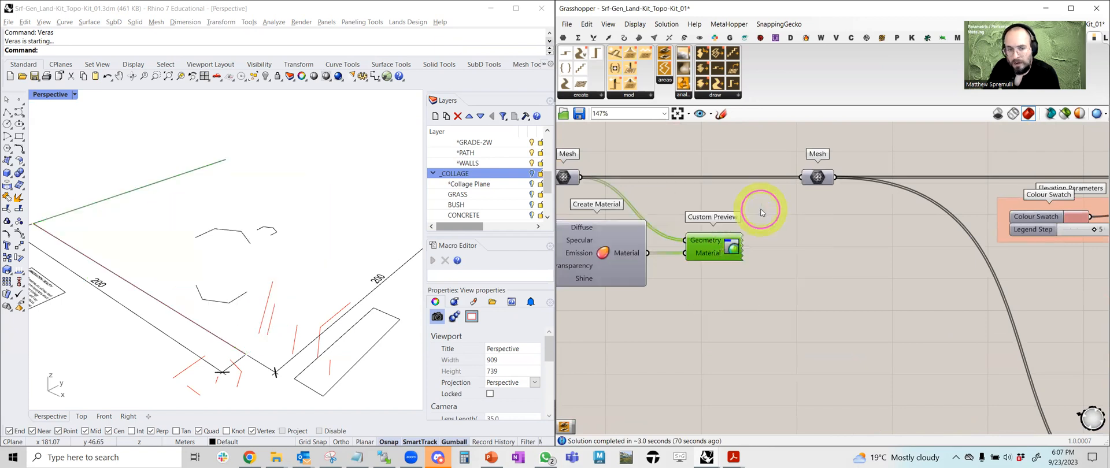
- Look over the 4. "Analyzing" Topography sections 4A to 4C and list the plug-in's available analysis components
scroll(771, 227, "down", 4)
right_click_drag(798, 235, 611, 261)
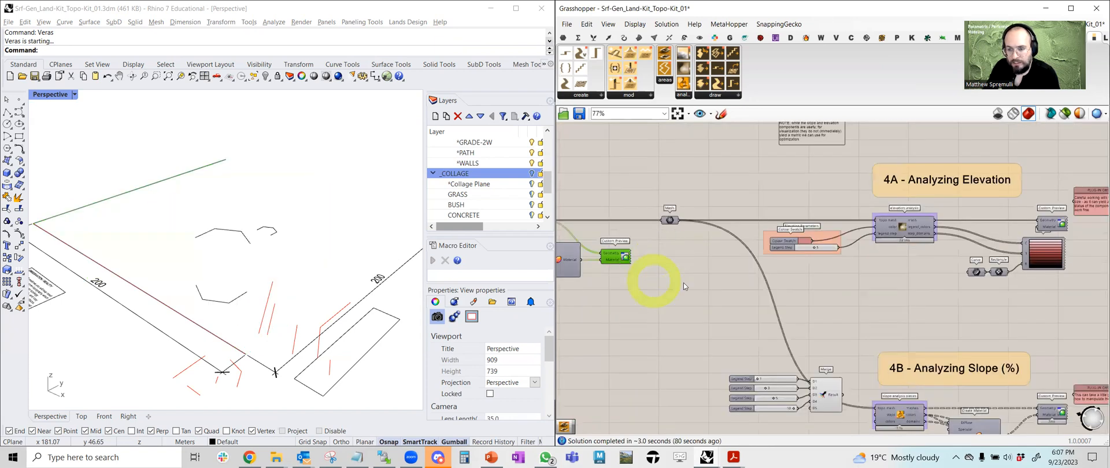
scroll(683, 287, "down", 4)
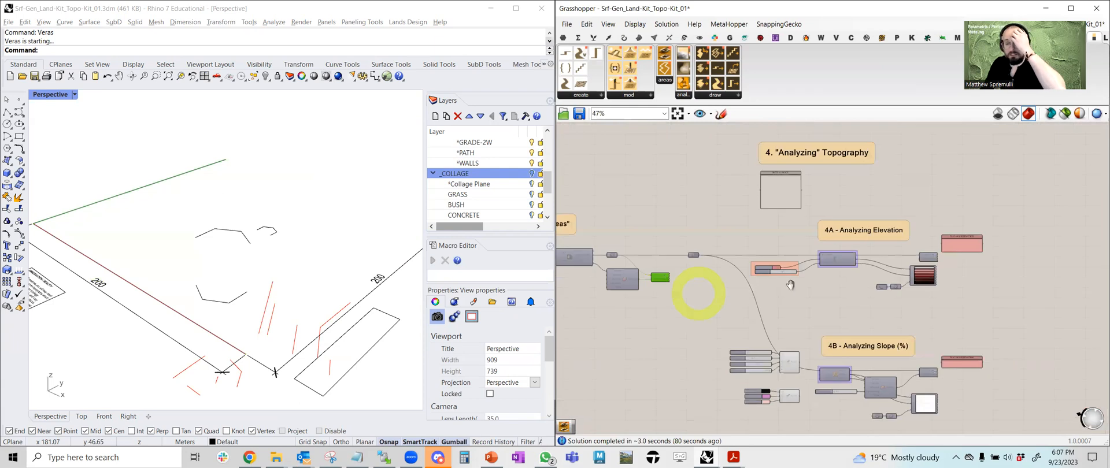
right_click_drag(790, 284, 820, 251)
right_click_drag(932, 245, 740, 268)
scroll(790, 250, "up", 4)
scroll(866, 255, "down", 5)
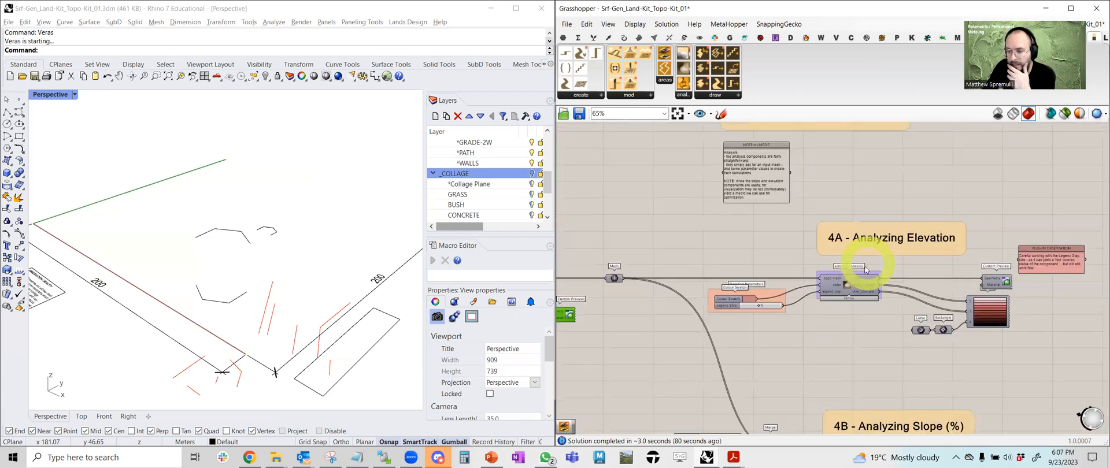
right_click_drag(862, 255, 781, 260)
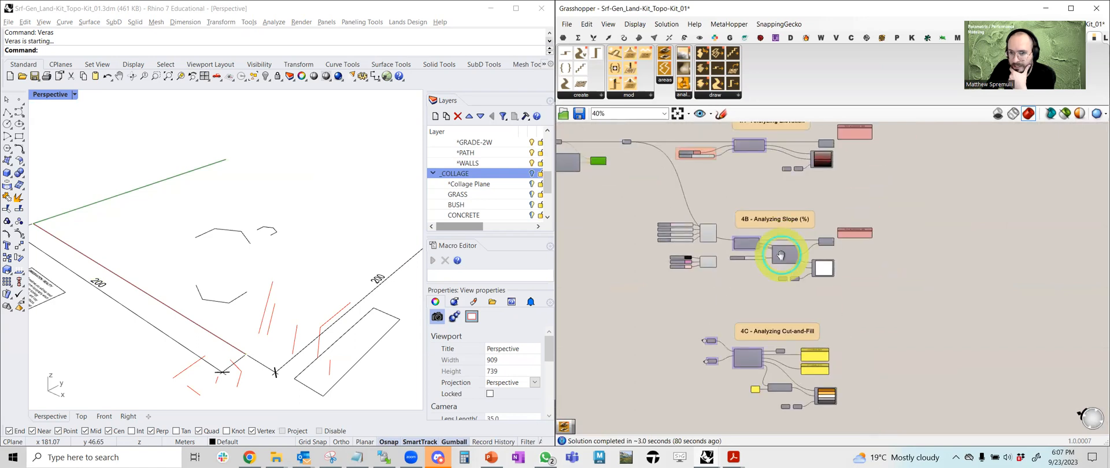
left_click(683, 95)
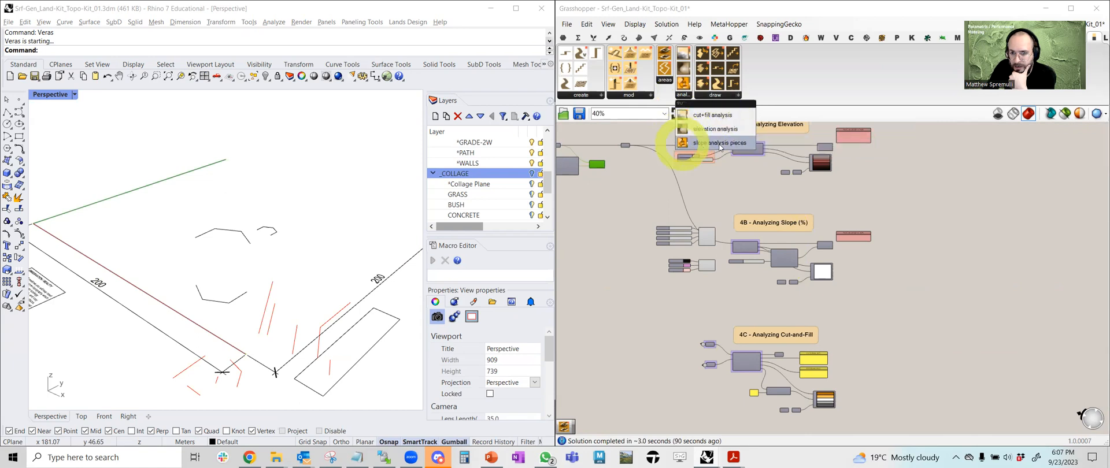
left_click(741, 185)
right_click(740, 185)
left_click(734, 177)
- Turn on the preview of the Custom Preview in 4A - Analyzing Elevation and hide the preview mesh edges
right_click_drag(756, 185, 765, 266)
scroll(766, 234, "up", 2)
scroll(765, 234, "up", 4)
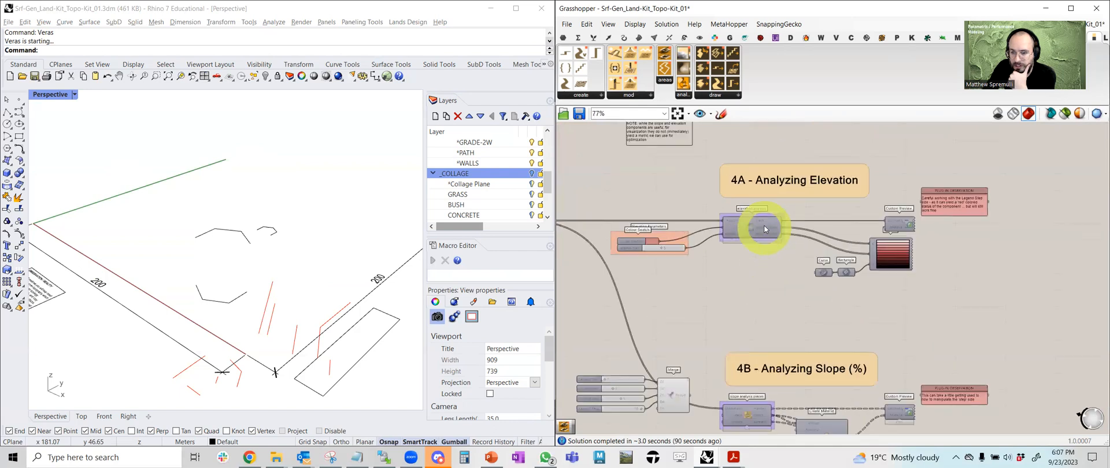
left_click(750, 229)
left_click(982, 223)
middle_click(981, 223)
left_click(1001, 202)
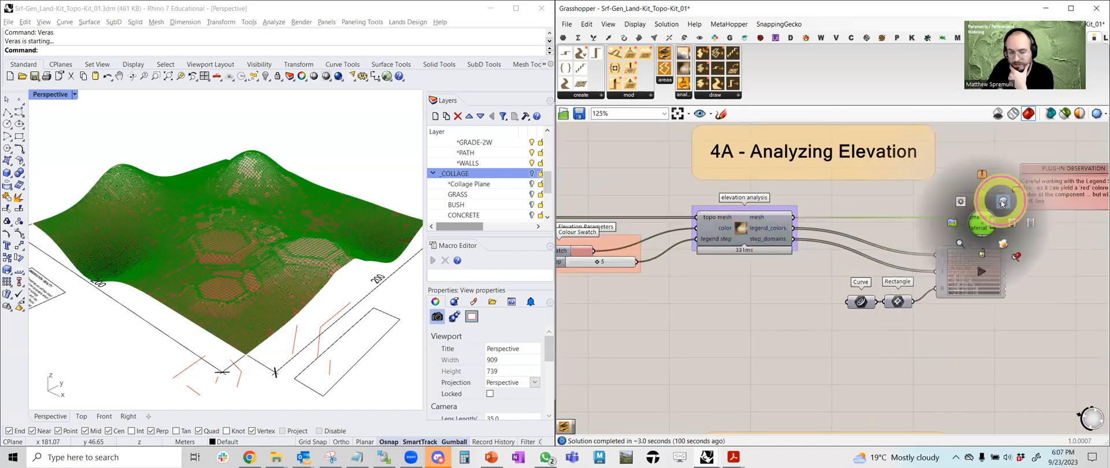
left_click(758, 327)
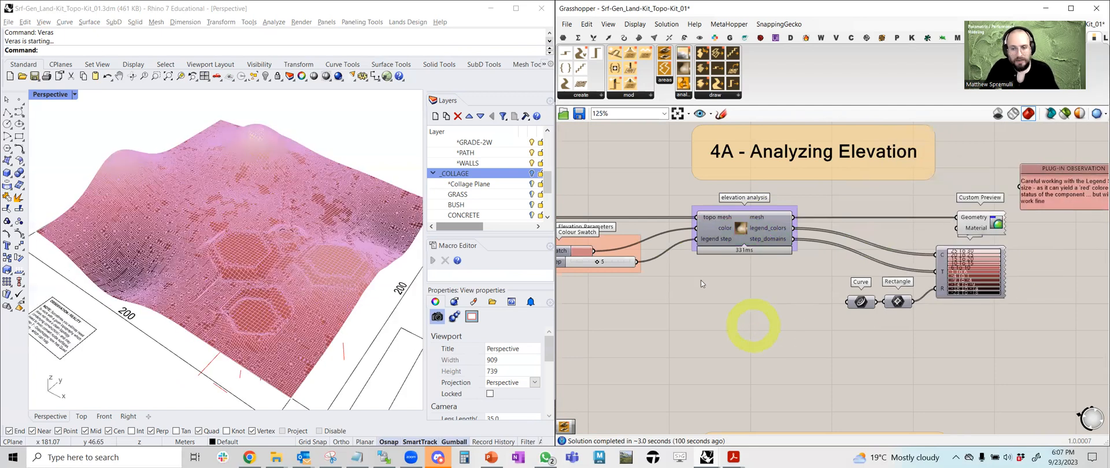
key("ctrl+m")
- Set the 4A Elevation Parameters Colour Swatch to a darker red and view the terrain from above
scroll(749, 260, "up", 2)
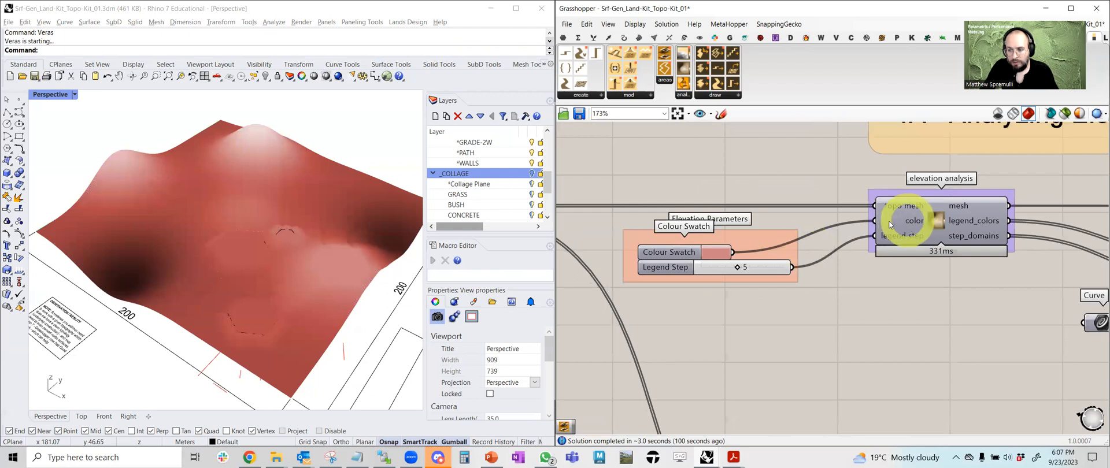
left_click(720, 256)
left_click(756, 312)
right_click_drag(314, 197, 123, 235)
right_click_drag(150, 340, 230, 337)
- Turn on the preview of the 4A elevation legend and inspect it beside the terrain in the Perspective viewport
scroll(912, 289, "down", 2)
right_click_drag(912, 289, 669, 278)
left_click(993, 284)
scroll(993, 283, "up", 1)
middle_click(993, 282)
left_click(1008, 255)
right_click_drag(419, 277, 378, 273)
scroll(379, 273, "up", 2)
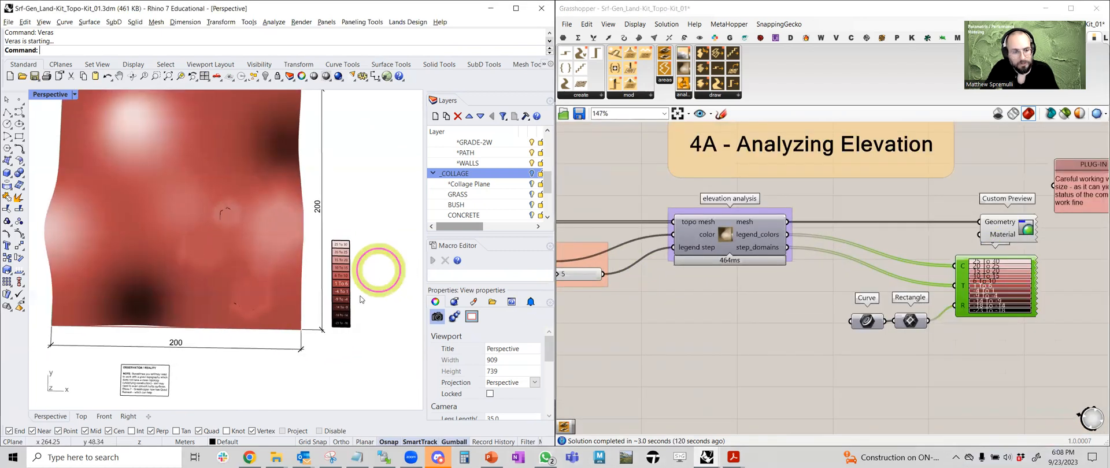
scroll(376, 269, "up", 4)
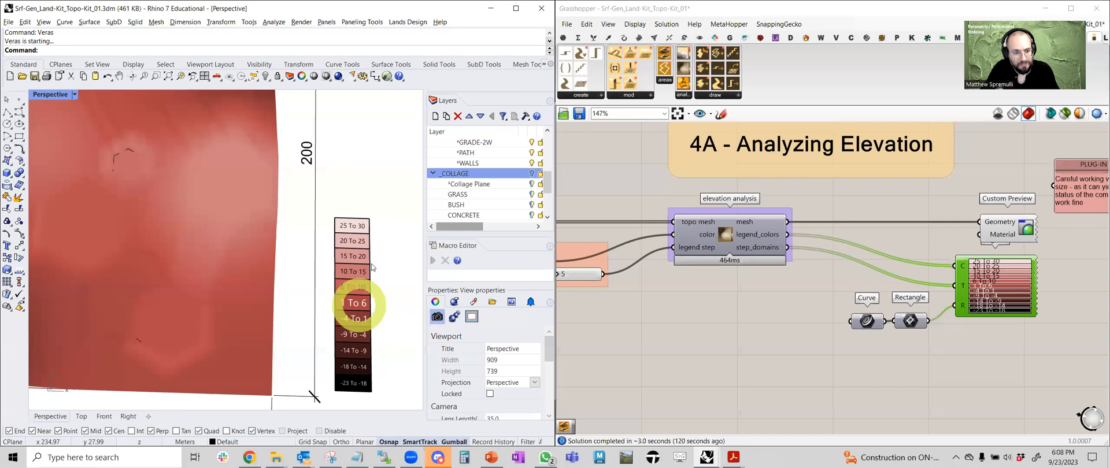
scroll(290, 252, "down", 4)
right_click_drag(291, 252, 209, 151)
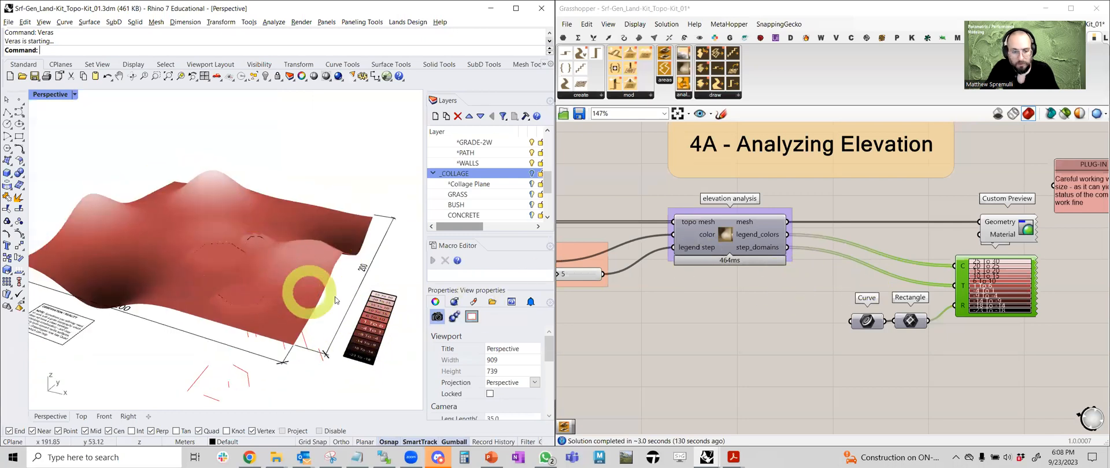
- Examine the elevation analysis component's color and legend step inputs and its outputs feeding the Custom Preview and legend
left_click(726, 318)
scroll(731, 317, "up", 3)
left_click(741, 265)
right_click_drag(1008, 329, 710, 255)
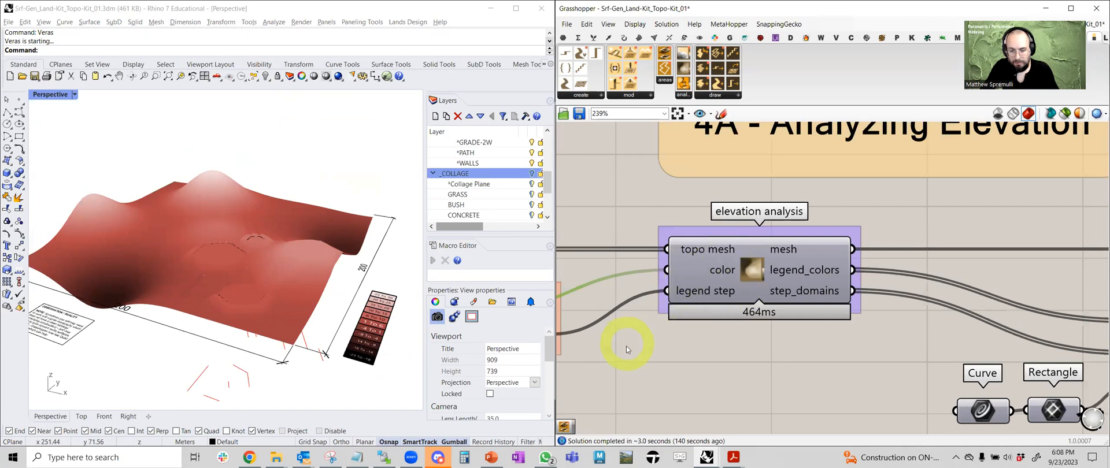
right_click_drag(625, 343, 771, 323)
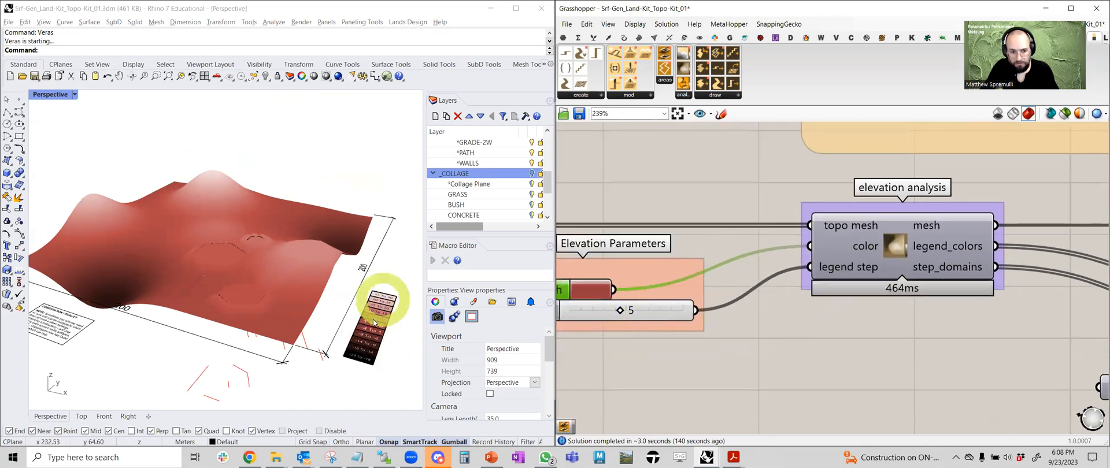
right_click_drag(847, 327, 653, 315)
scroll(664, 318, "down", 3)
right_click_drag(711, 331, 621, 315)
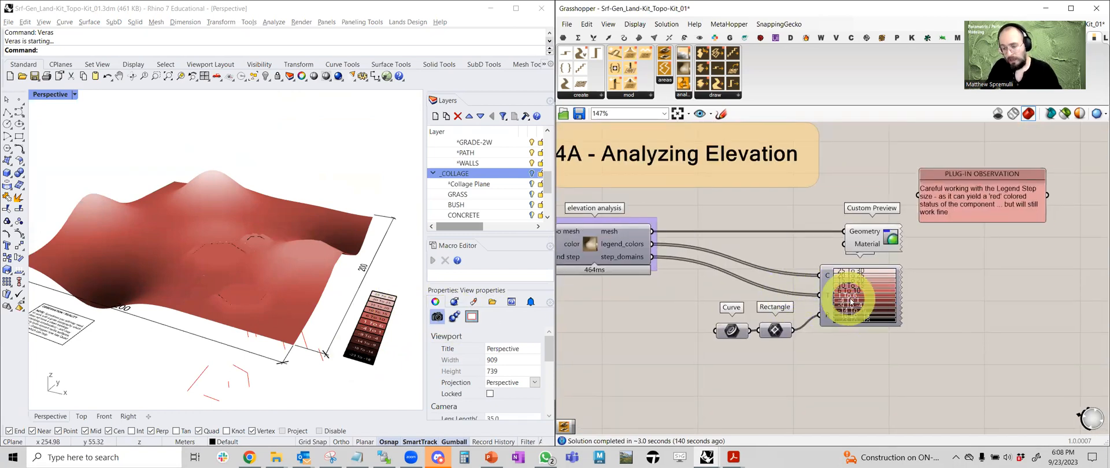
right_click_drag(659, 313, 879, 309)
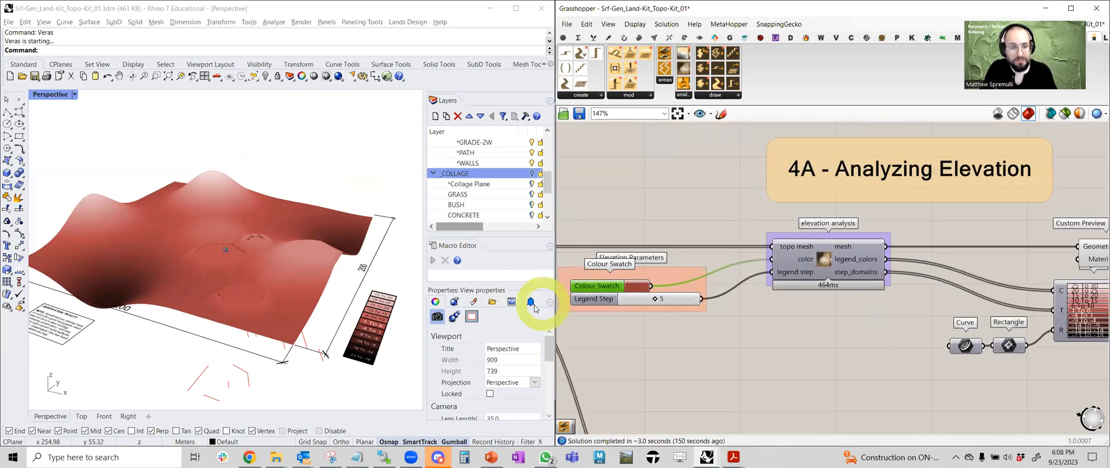
- Change the 4A elevation Colour Swatch to purple with hue 267°, saturation 60 and value 60
scroll(289, 208, "up", 4)
right_click_drag(347, 193, 340, 216)
scroll(301, 184, "down", 1)
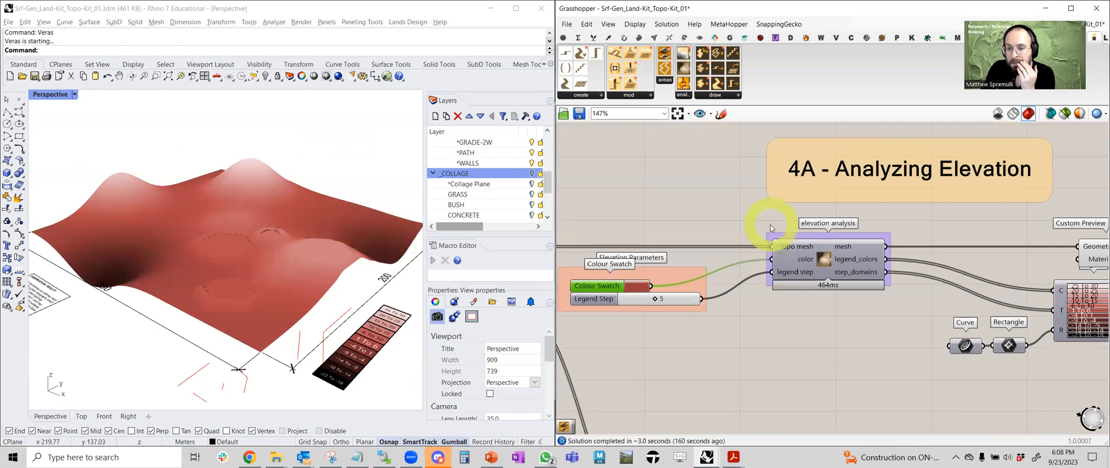
left_click(640, 292)
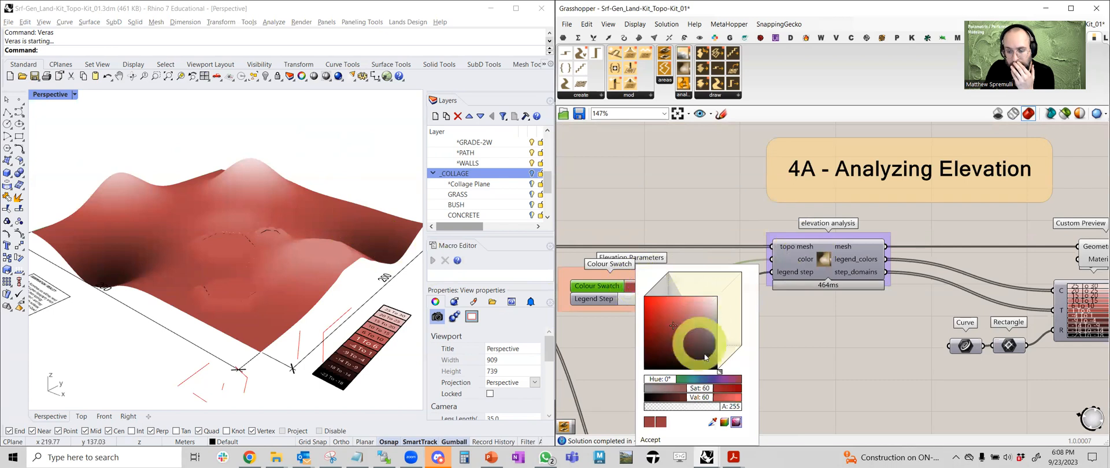
left_click_drag(734, 361, 738, 354)
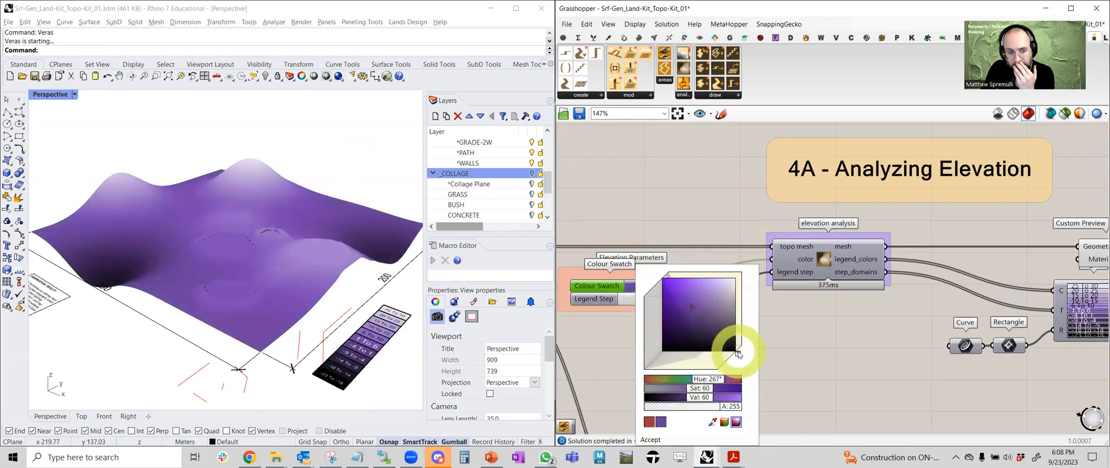
left_click(850, 317)
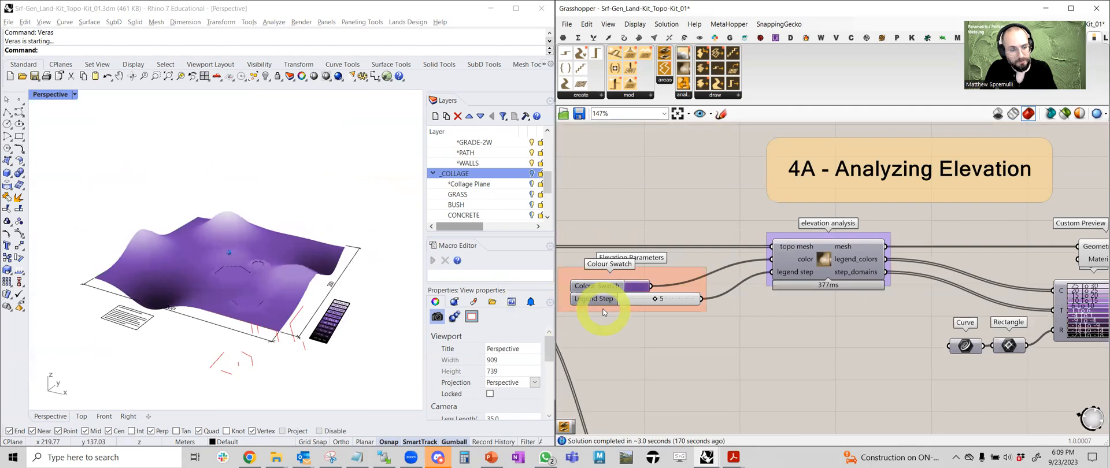
- Turn off the previews of the Custom Preview and the legend in 4A - Analyzing Elevation
scroll(731, 247, "down", 4)
scroll(739, 274, "down", 2)
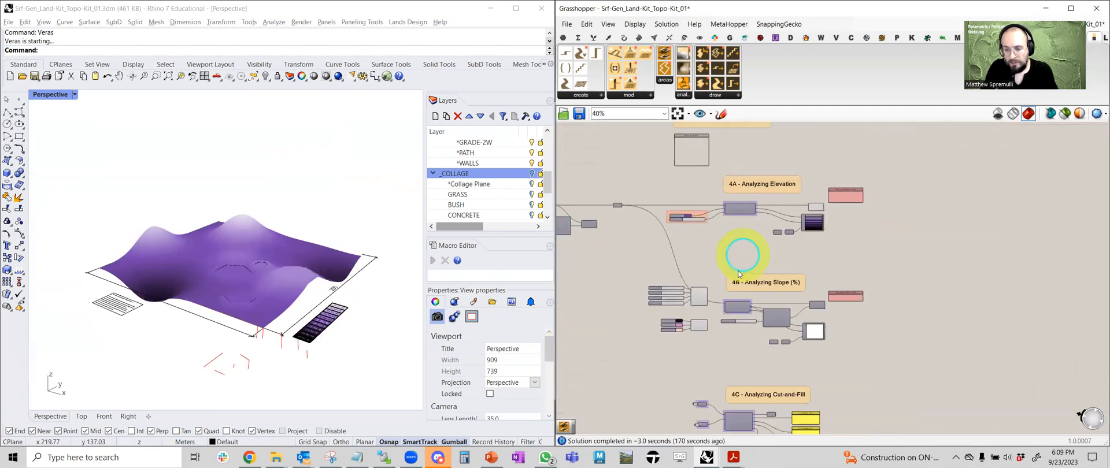
middle_click(816, 208)
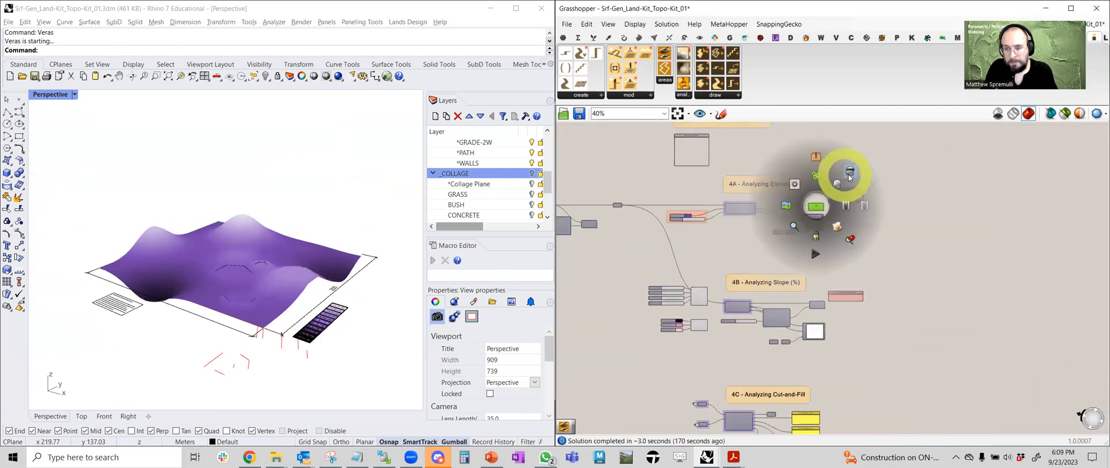
left_click(848, 176)
middle_click(810, 222)
left_click(838, 197)
middle_click(813, 227)
left_click(842, 186)
- Turn on the preview of the Custom Preview in 4B - Analyzing Slope (%) and inspect the slope-coloured terrain in perspective
scroll(740, 278, "up", 4)
scroll(693, 277, "up", 3)
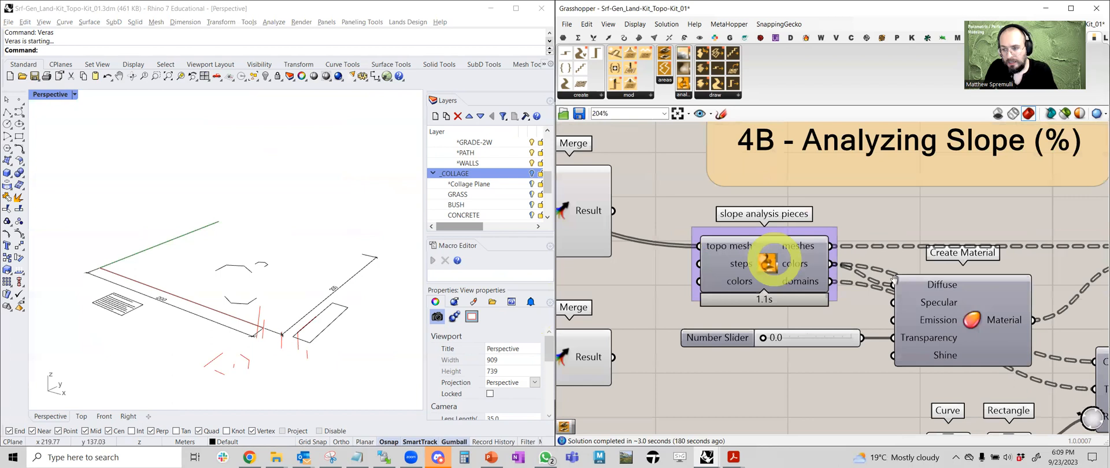
right_click_drag(894, 280, 767, 234)
right_click_drag(724, 258, 810, 305)
left_click(701, 249)
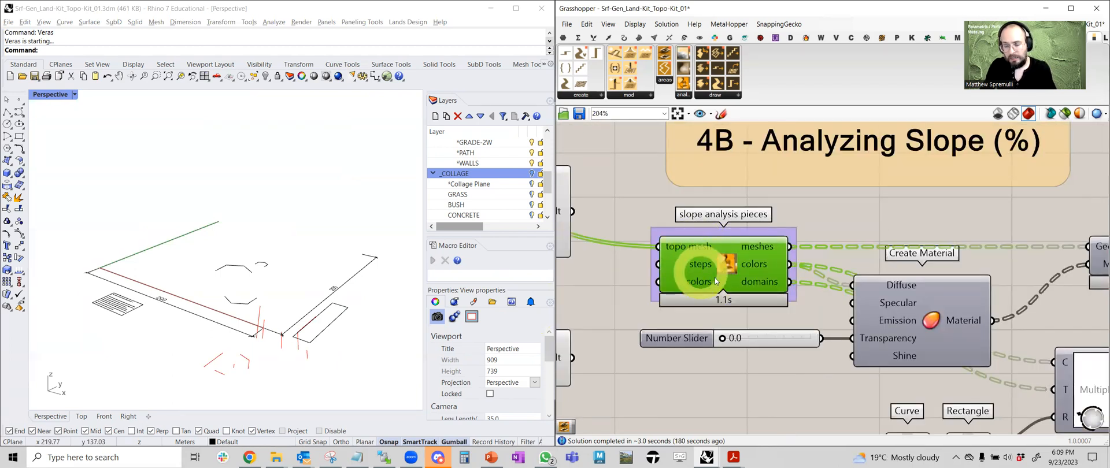
scroll(739, 254, "down", 3)
left_click(868, 249)
middle_click(869, 249)
left_click(890, 233)
left_click(789, 225)
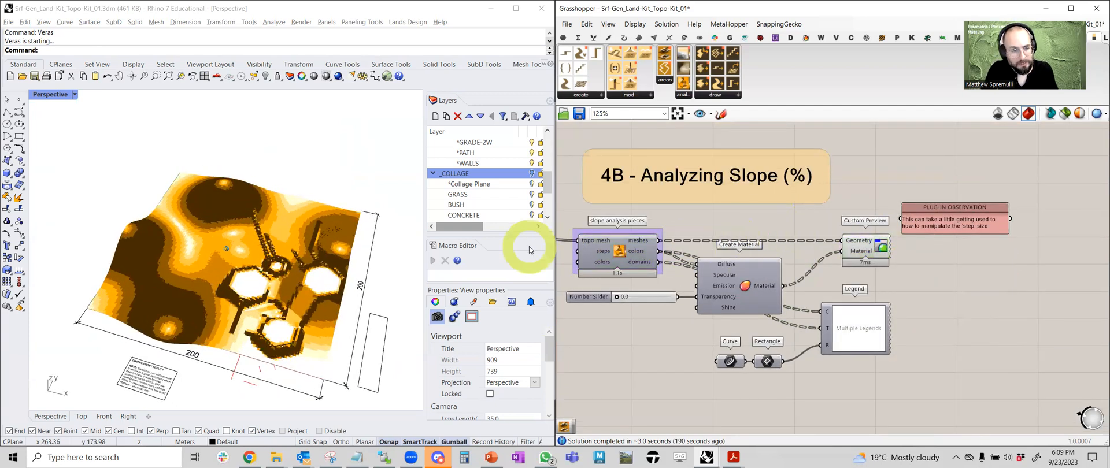
right_click_drag(265, 270, 278, 283)
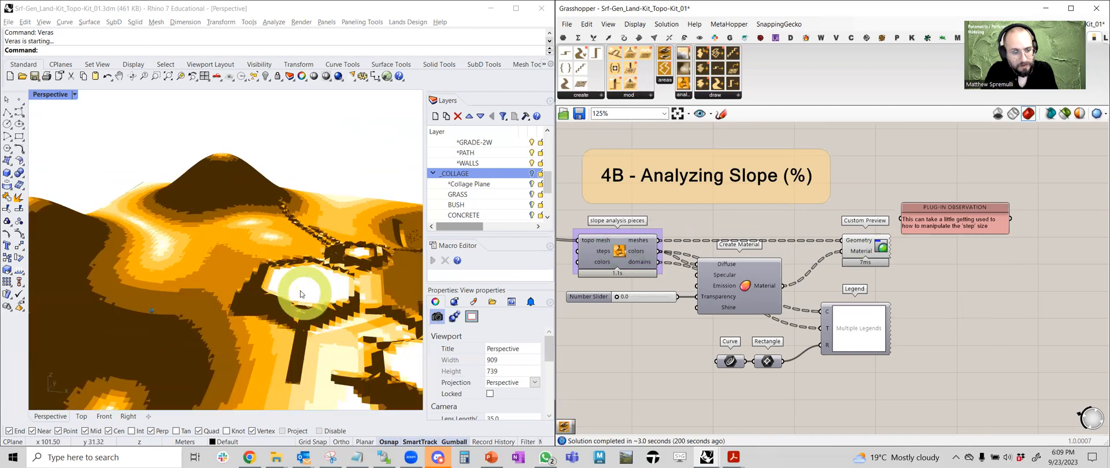
- Add a Colour Swatch and connect it to the colors input of the slope analysis pieces component
right_click_drag(587, 270, 798, 273)
scroll(713, 262, "up", 3)
double_click(682, 274)
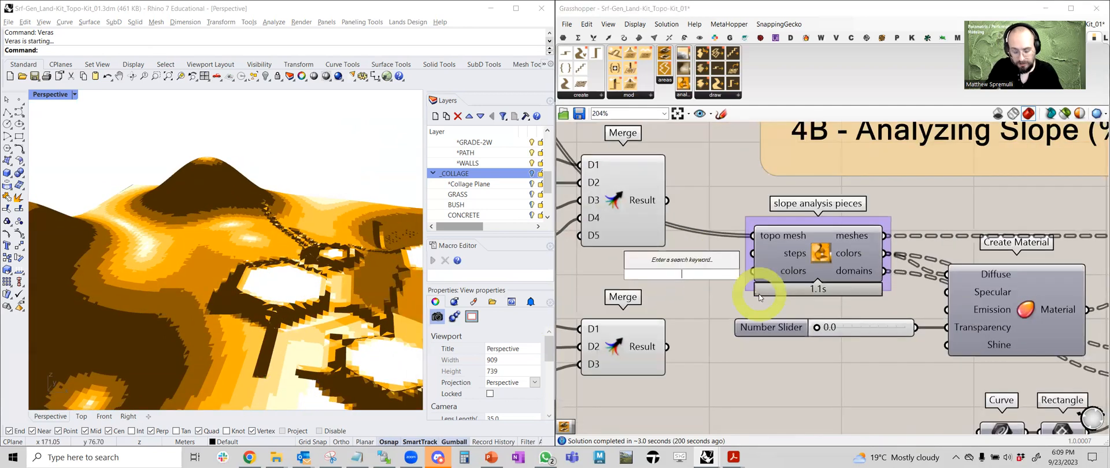
type("swat")
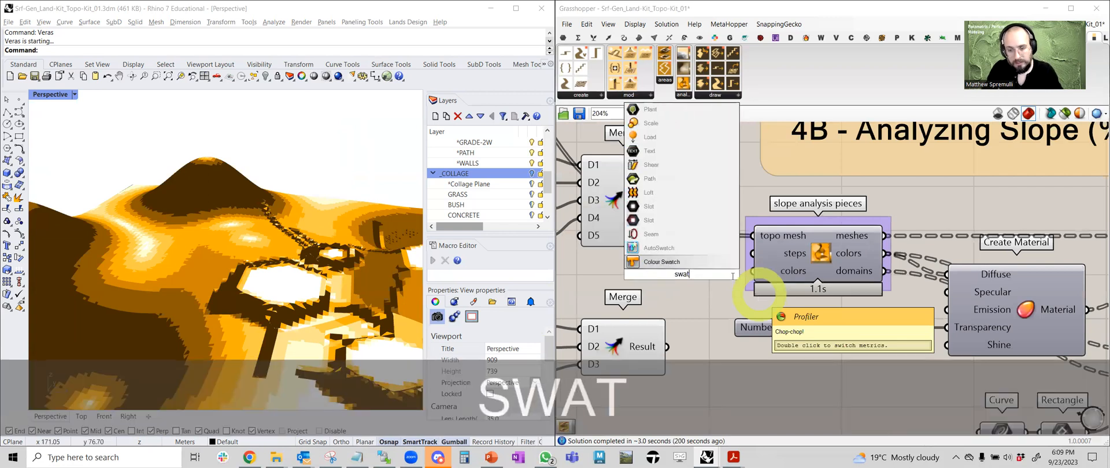
key("Return")
left_click_drag(677, 277, 644, 282)
left_click(687, 279)
left_click(723, 306)
left_click(711, 252)
left_click_drag(712, 281, 747, 277)
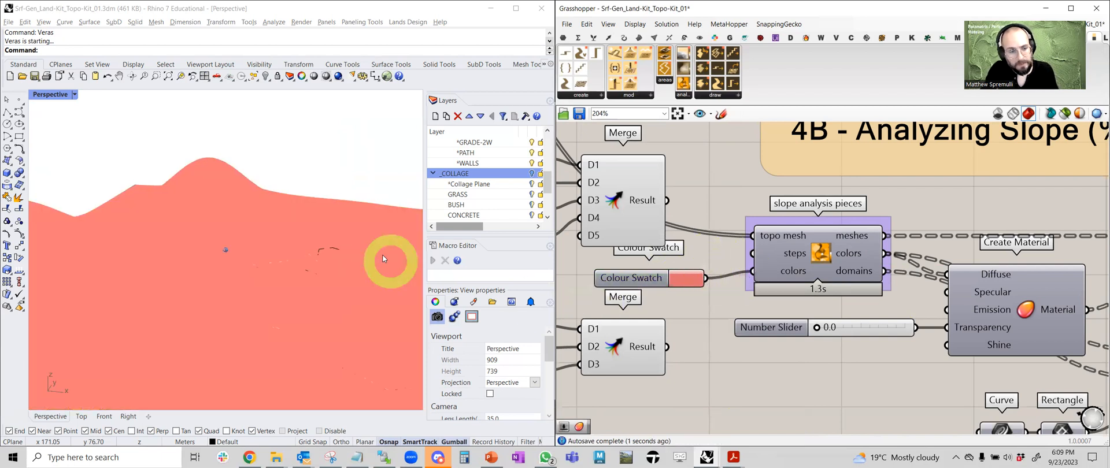
scroll(385, 256, "down", 5)
left_click(702, 315)
right_click_drag(701, 313, 702, 314)
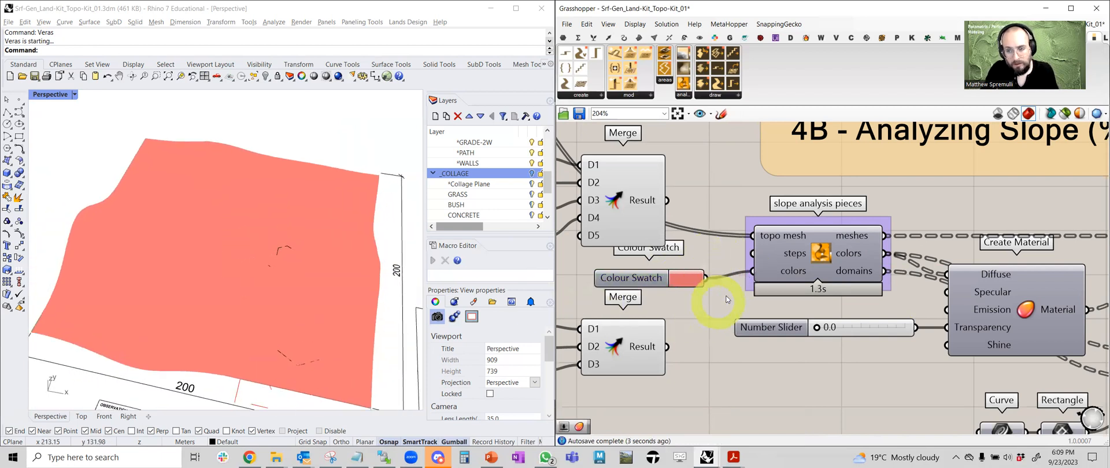
left_click_drag(653, 278, 656, 286)
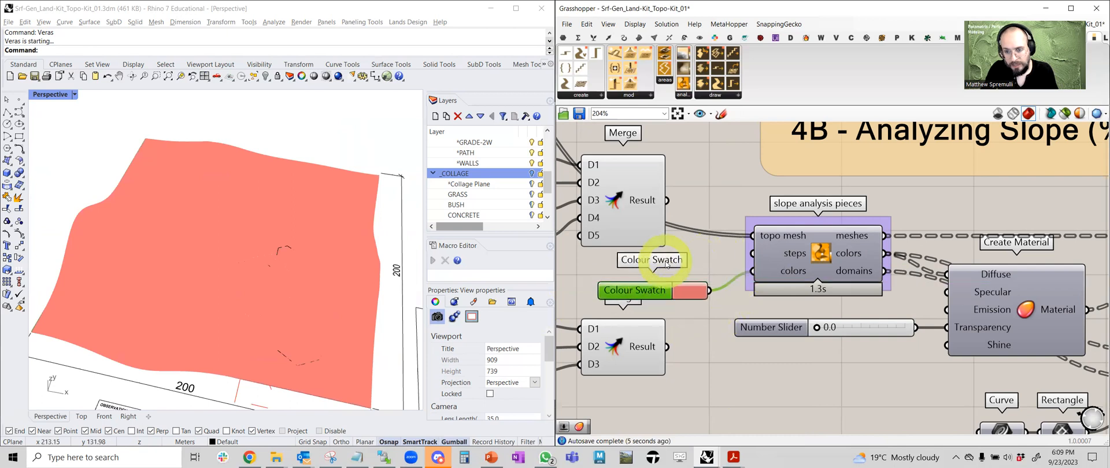
- Add a Number Slider from 1 to 10, set it to 6, and connect it to the slope analysis steps input
double_click(703, 249)
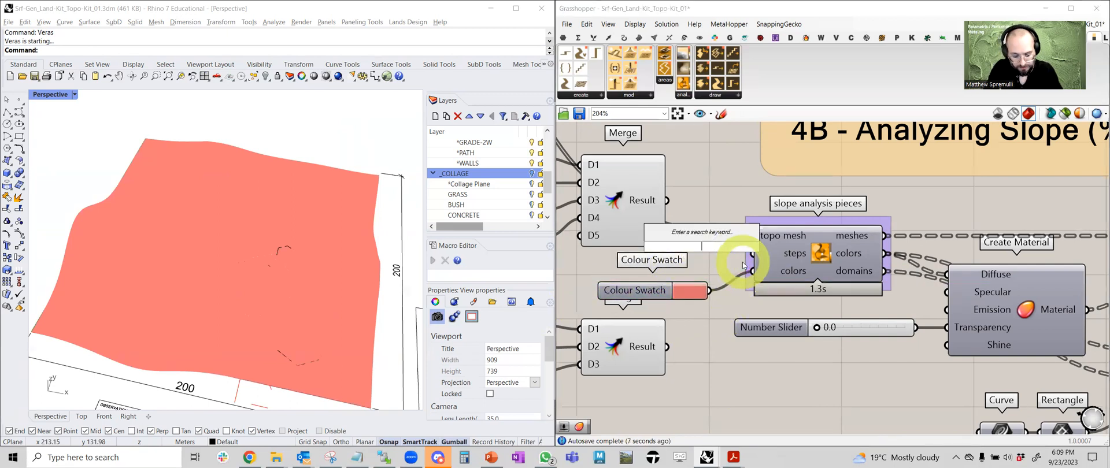
type("1<10")
key("Return")
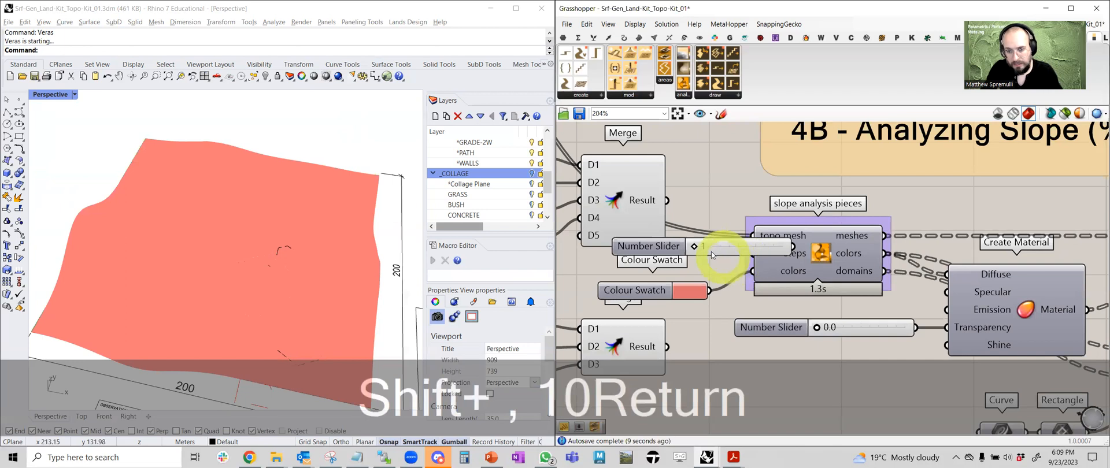
left_click_drag(695, 246, 631, 262)
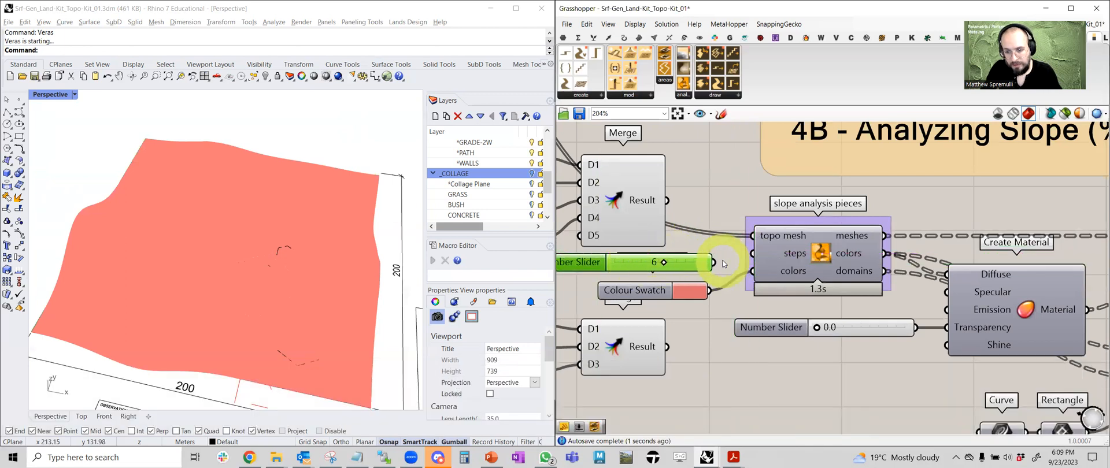
mouse_move(733, 258)
left_mouse_down()
mouse_move(744, 252)
mouse_move(729, 258)
left_mouse_up()
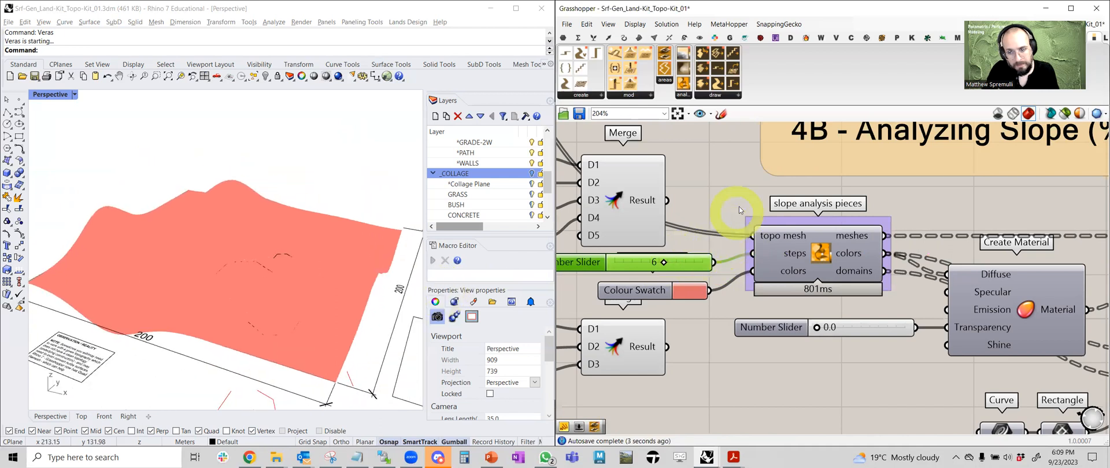
left_click(709, 224)
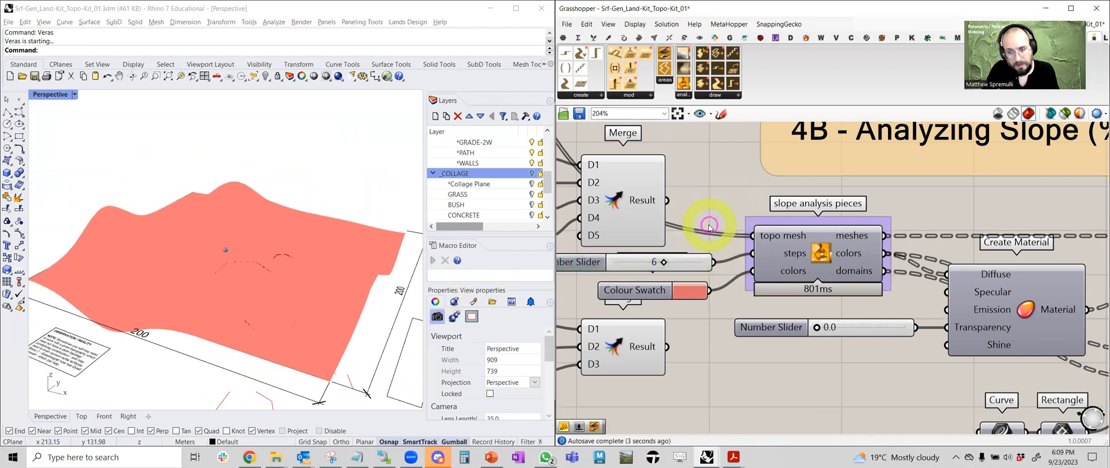
- Delete the Colour Swatch connected to the slope analysis colors input
left_click(685, 296)
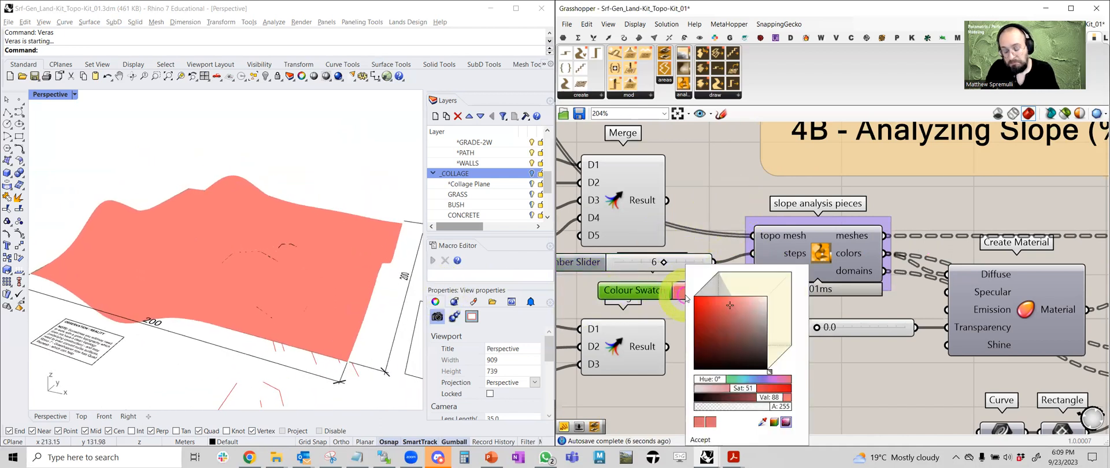
key("Delete")
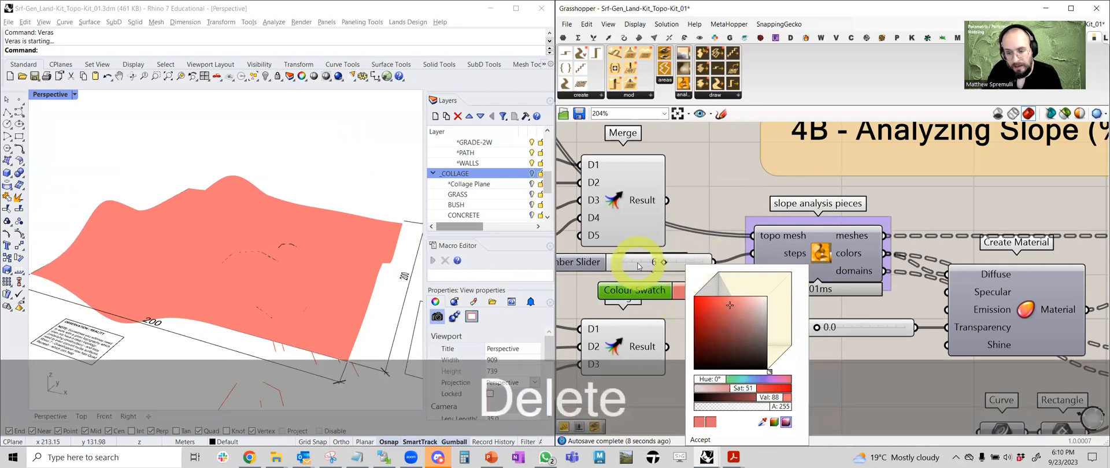
key("Delete")
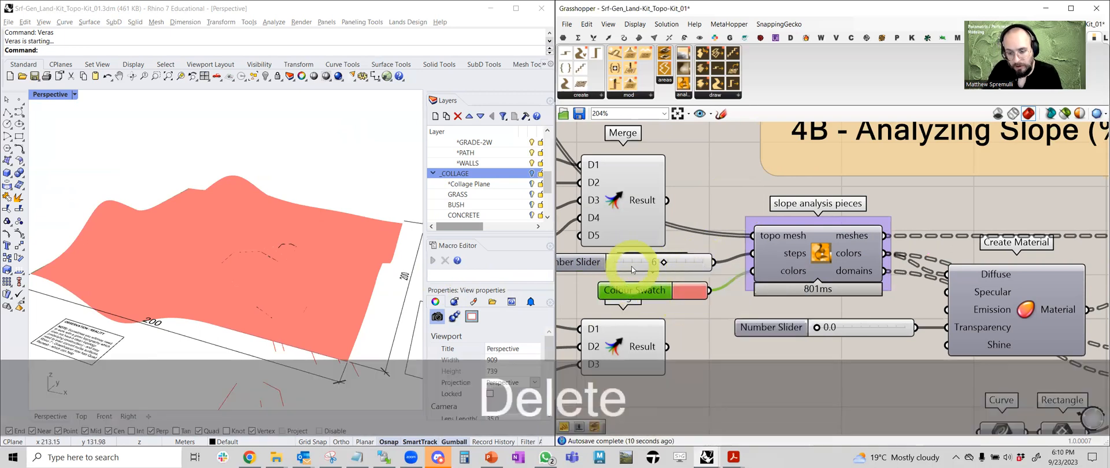
- Try slope analysis step sizes of 3 and 10 with the Number Slider, and delete the slider
left_click(606, 268)
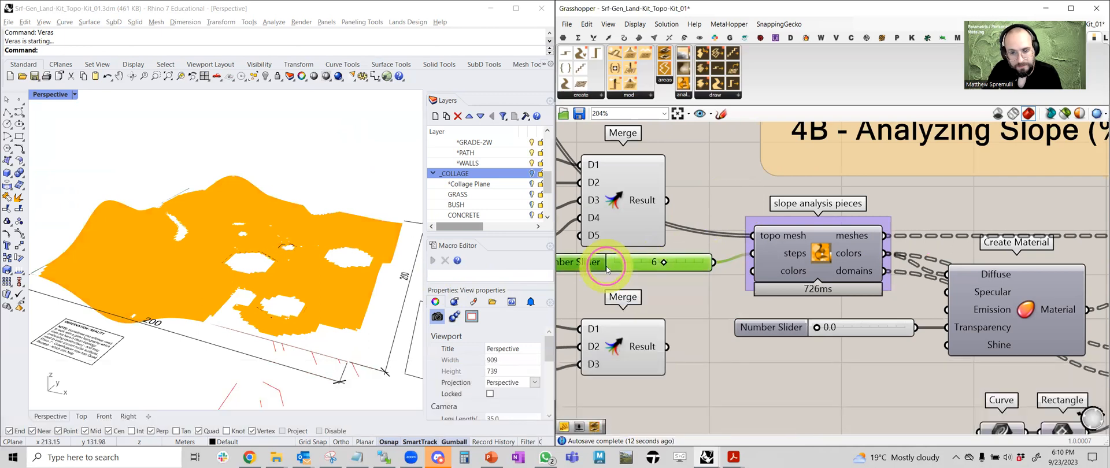
left_click_drag(663, 264, 626, 265)
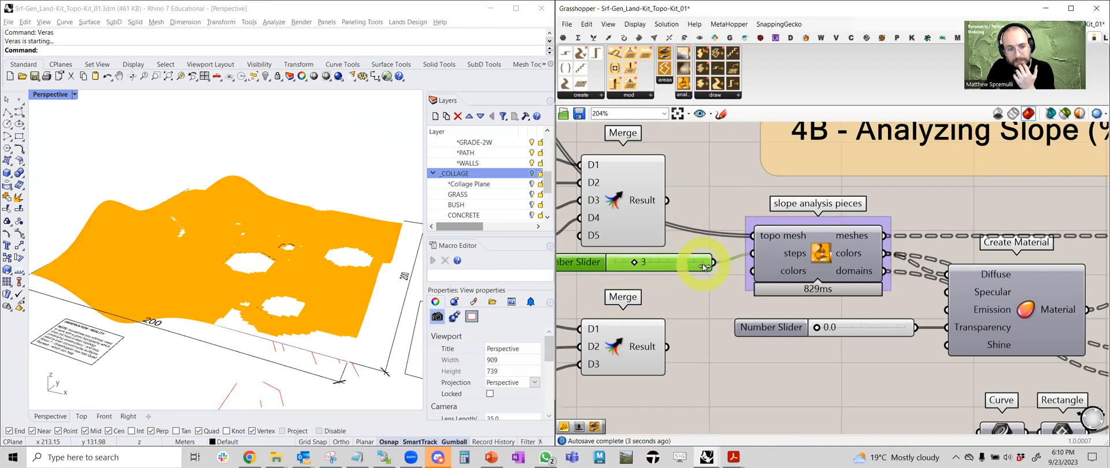
left_click_drag(704, 266, 705, 267)
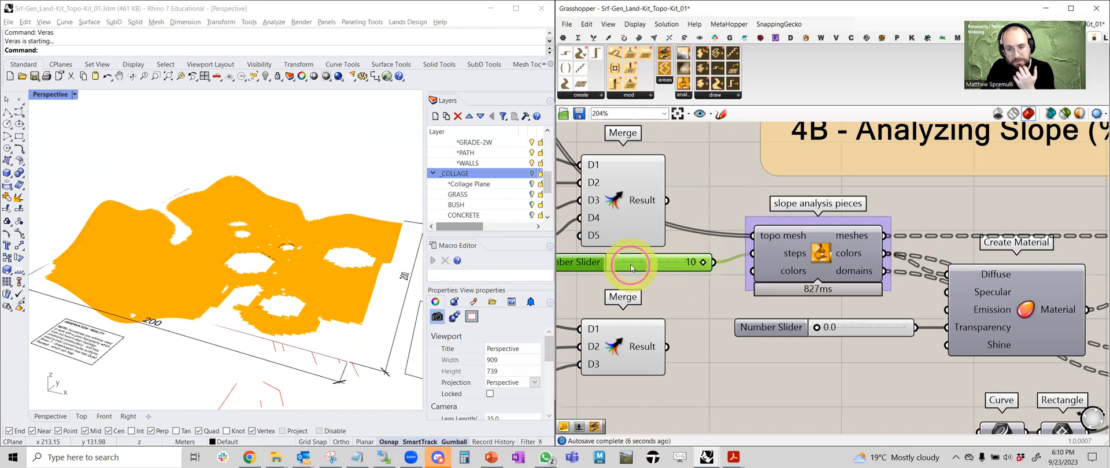
key("End")
key("Delete")
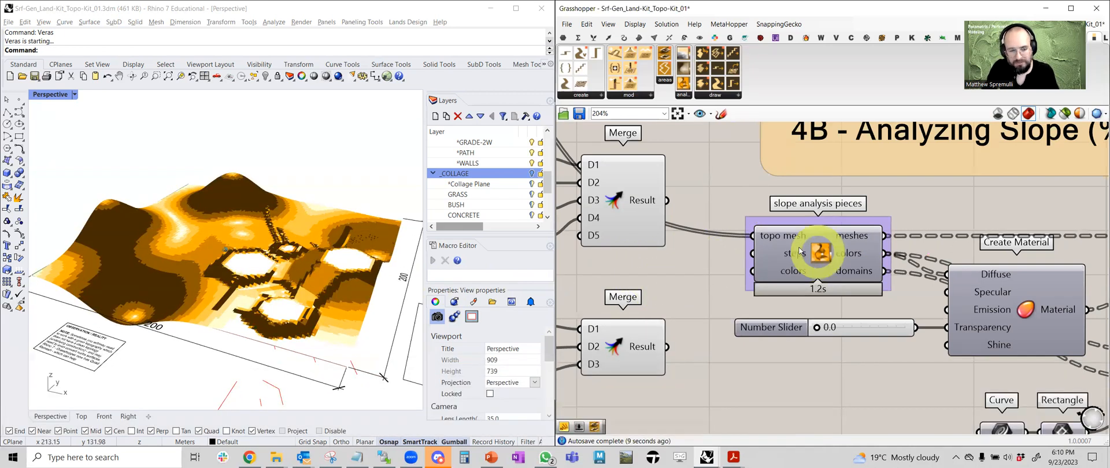
- Turn off the preview of the Custom Preview in 4B - Analyzing Slope (%)
scroll(787, 249, "down", 4)
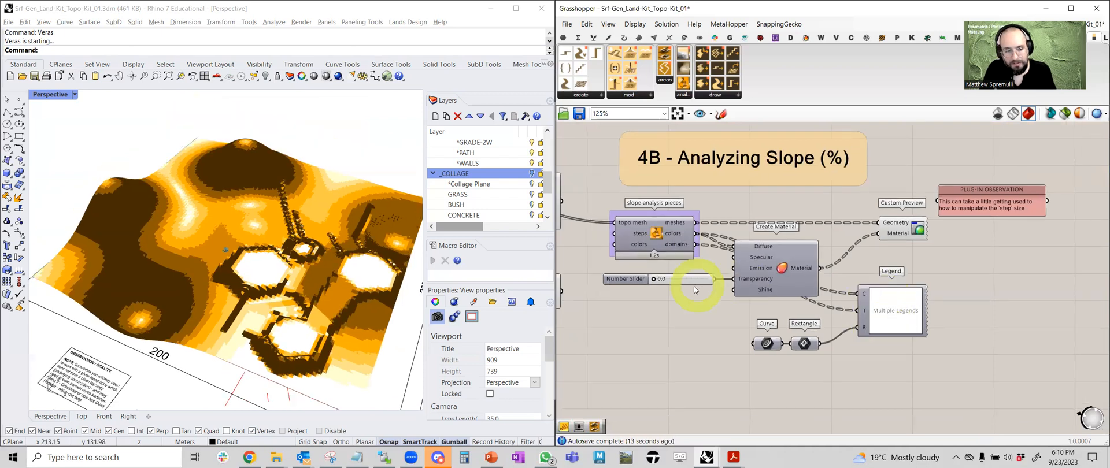
left_click(896, 225)
middle_click(896, 226)
left_click(930, 189)
- Examine the original, changed, cell size and vis depth inputs of the cut+fill analysis component in 4C - Analyzing Cut-and-Fill
scroll(757, 248, "down", 3)
scroll(737, 296, "down", 5)
right_click_drag(737, 296, 704, 227)
scroll(738, 255, "up", 6)
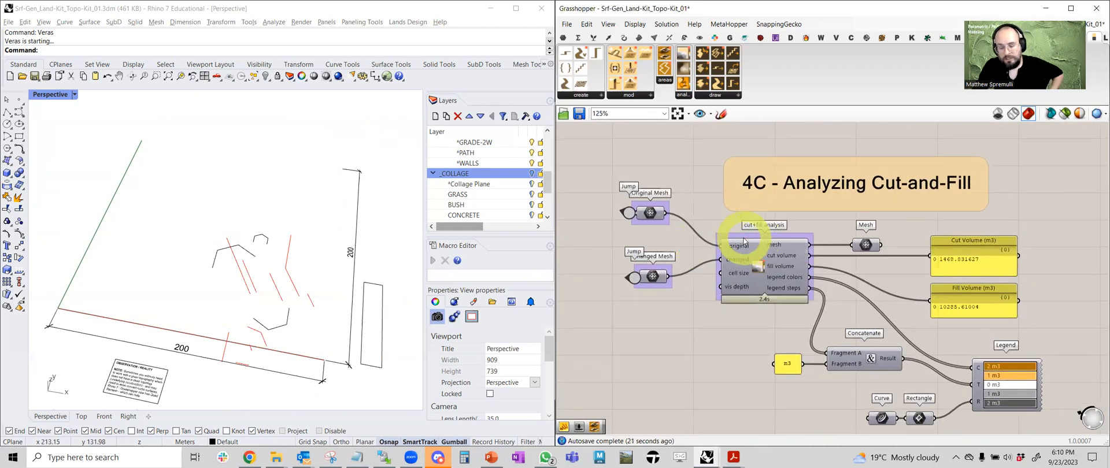
scroll(746, 244, "up", 2)
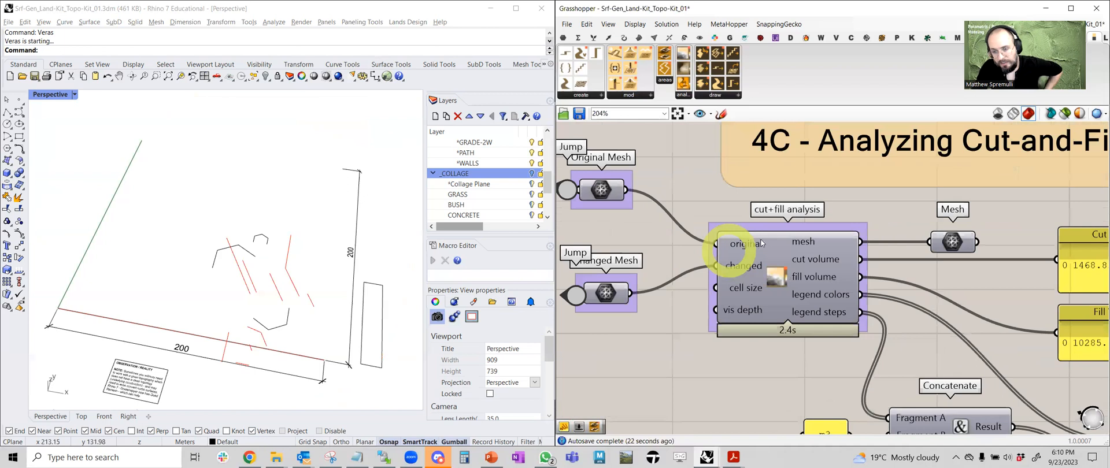
left_click(732, 290)
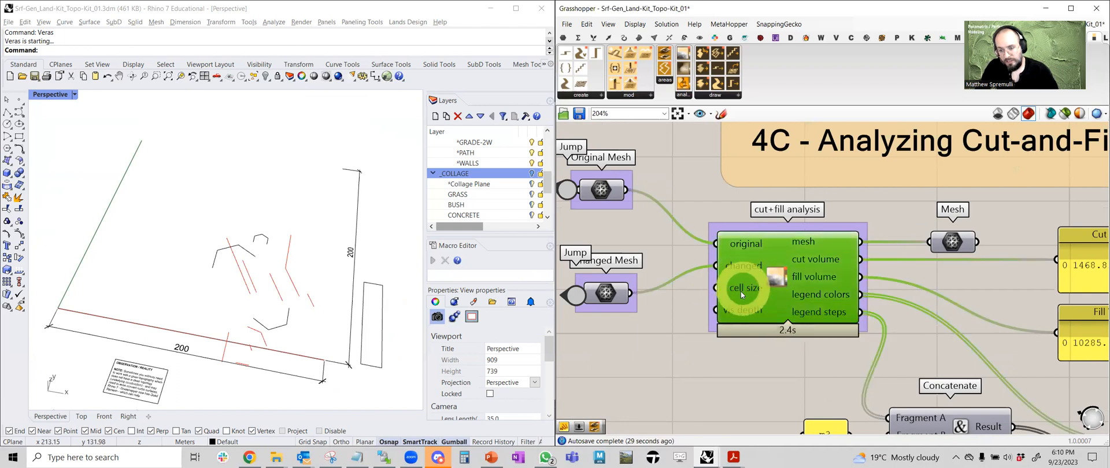
mouse_move(734, 310)
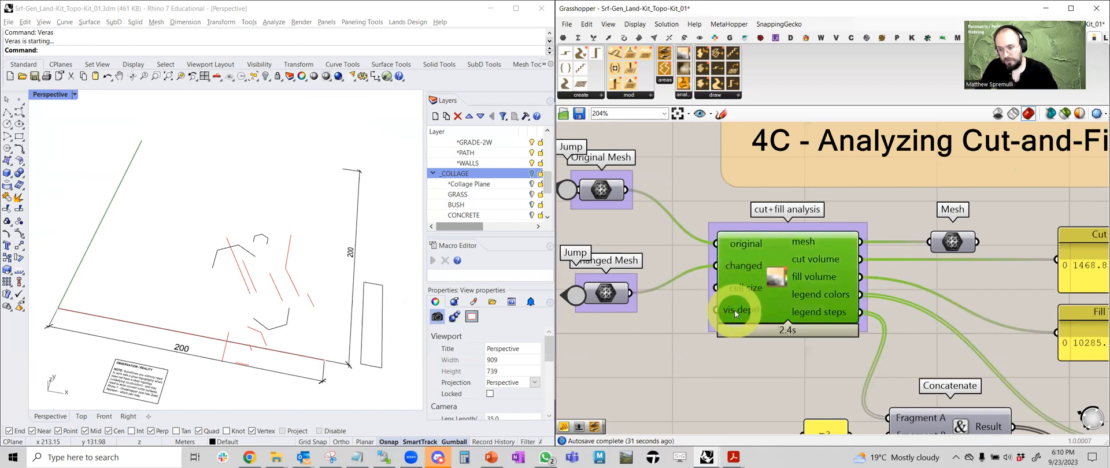
- Turn on the preview of the Mesh fed by the cut+fill analysis component's mesh output
right_click_drag(831, 256, 701, 251)
left_click(823, 244)
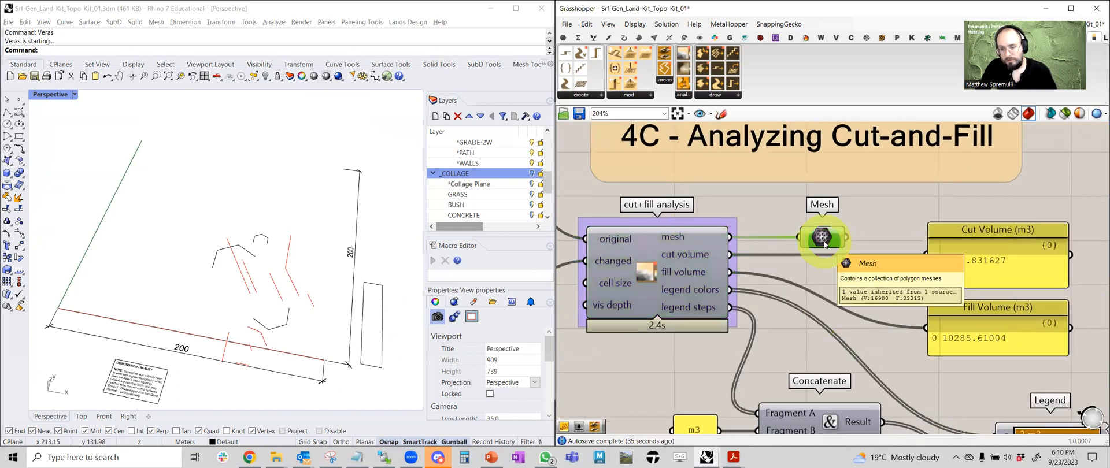
right_click_drag(832, 285, 754, 262)
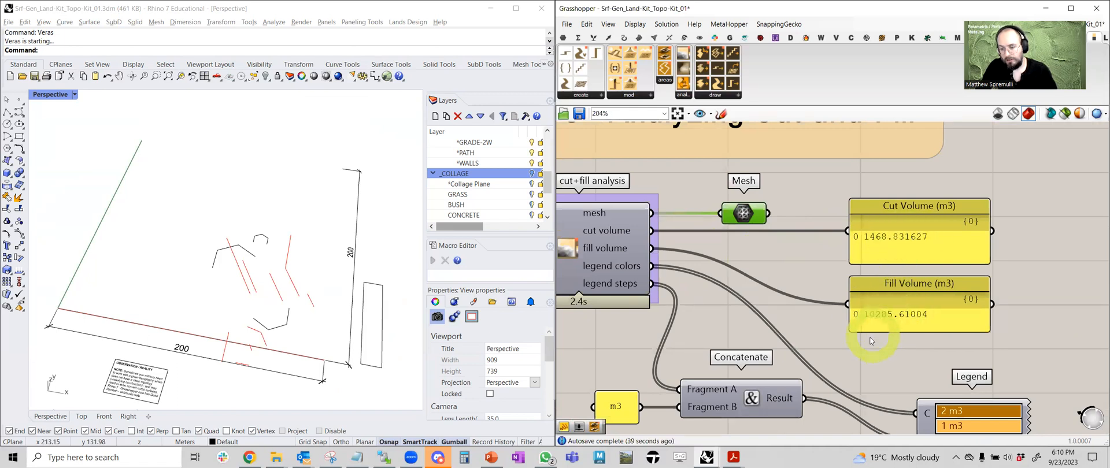
middle_click(744, 213)
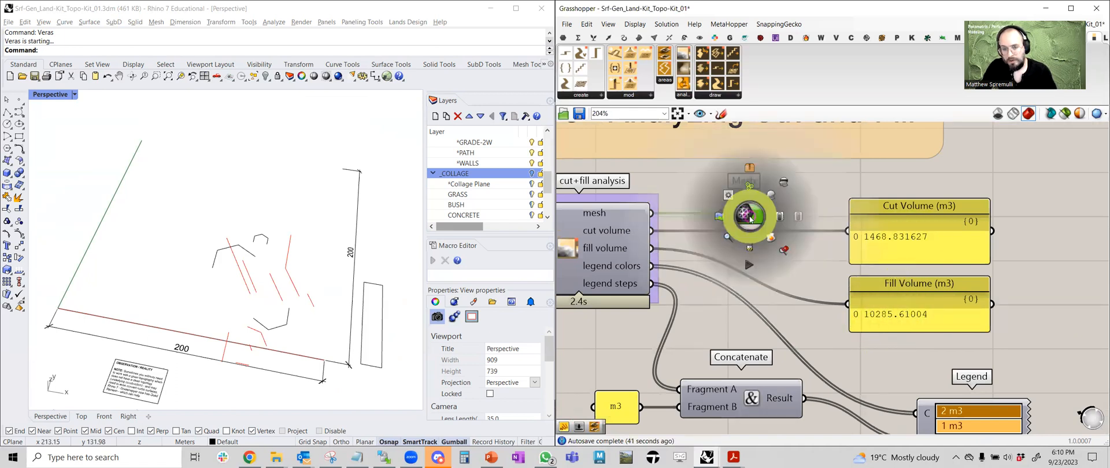
left_click(773, 194)
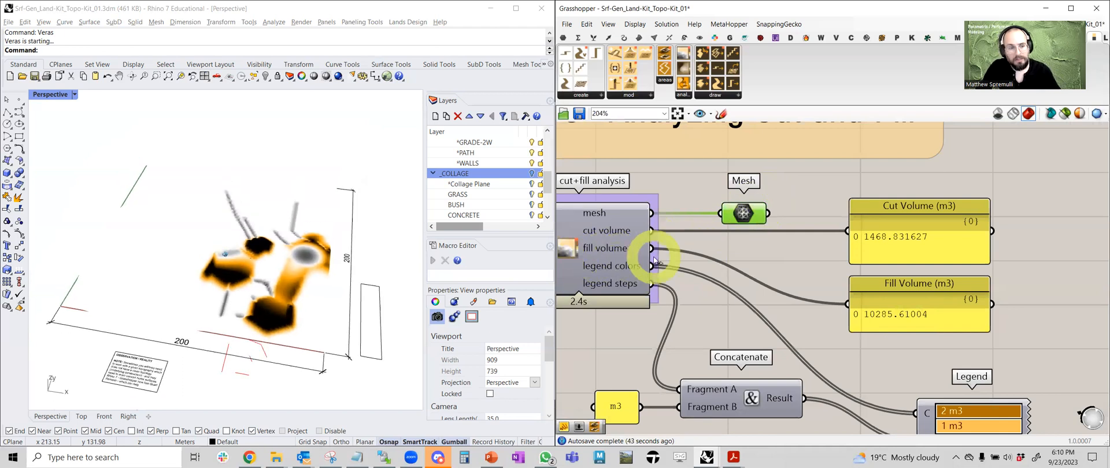
left_click(800, 209)
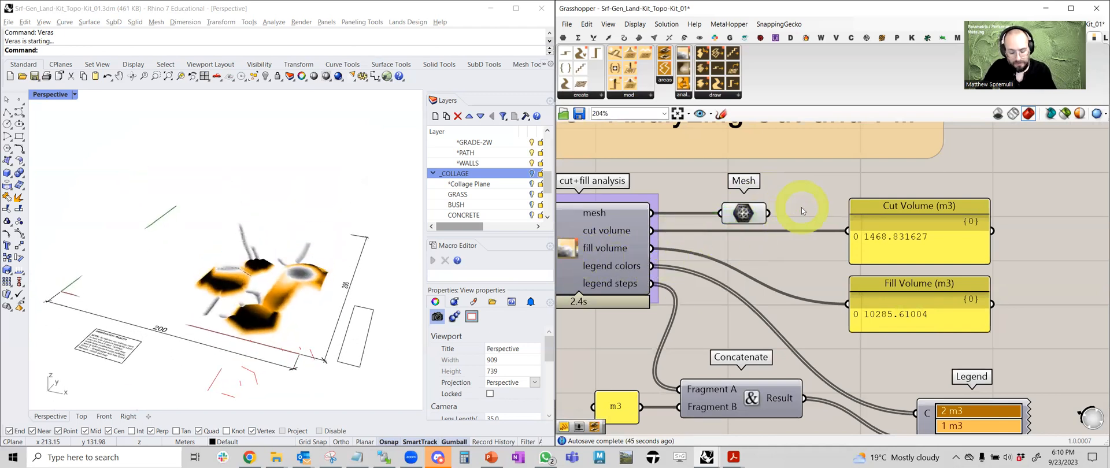
- Turn on the mesh edge preview and highlight the cut-and-fill Mesh component in the viewport
key("ctrl+m")
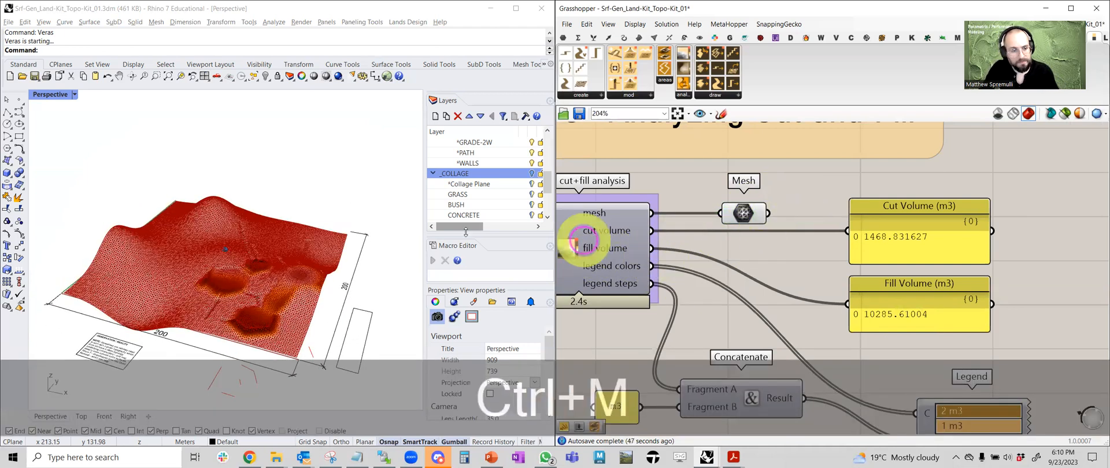
left_click(744, 213)
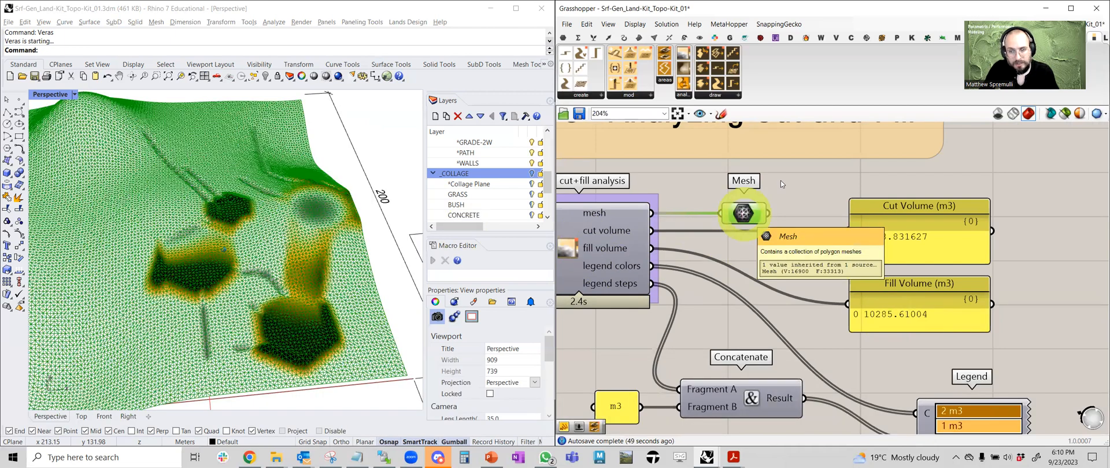
key("space")
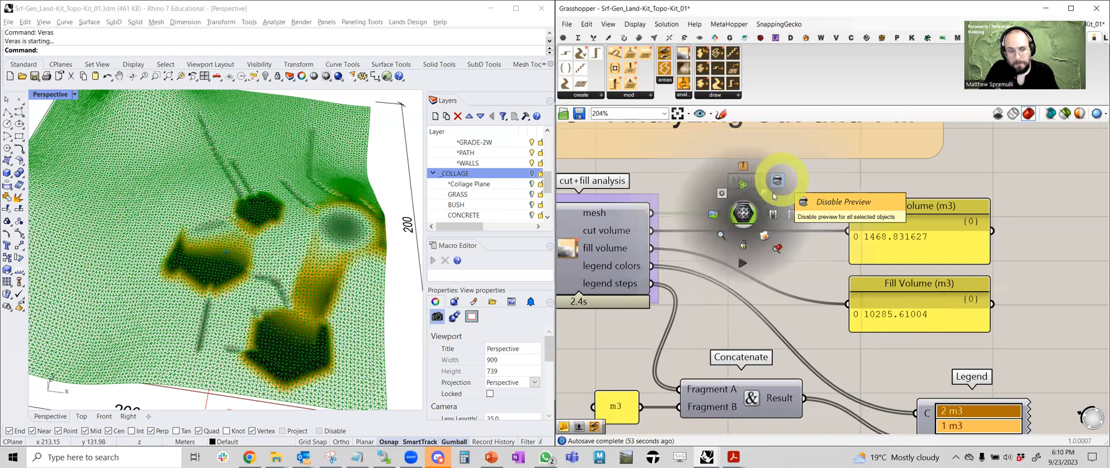
left_click(806, 202)
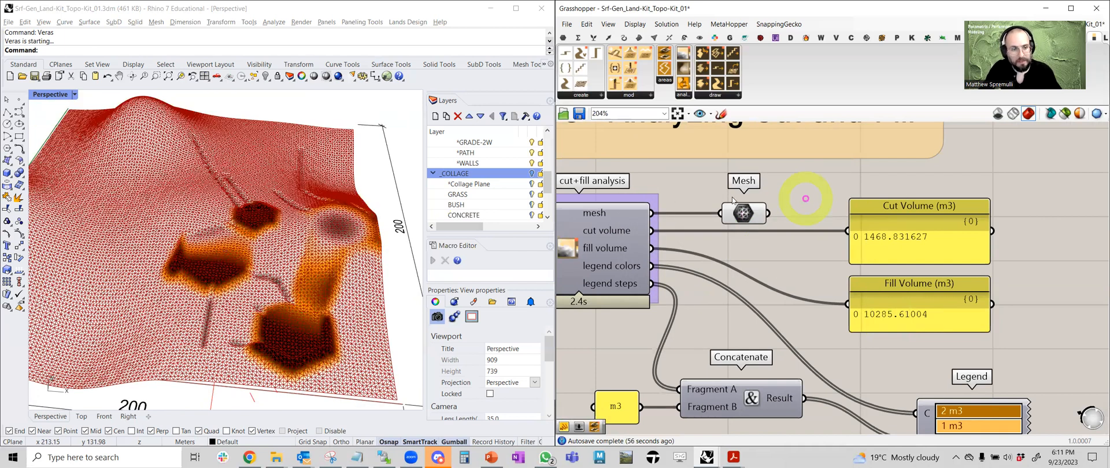
- Examine the coloured cut-and-fill mesh from several angles alongside the analysis component's cut and fill volume panels
right_click_drag(289, 261, 322, 188)
right_click_drag(361, 322, 354, 245)
right_click_drag(648, 272, 856, 272)
right_click_drag(354, 336, 287, 194)
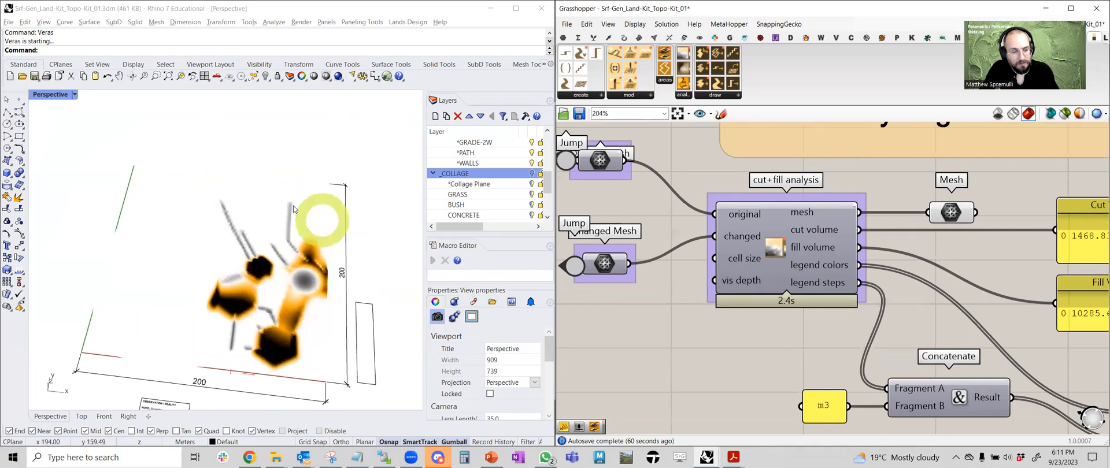
right_click_drag(301, 341, 290, 240)
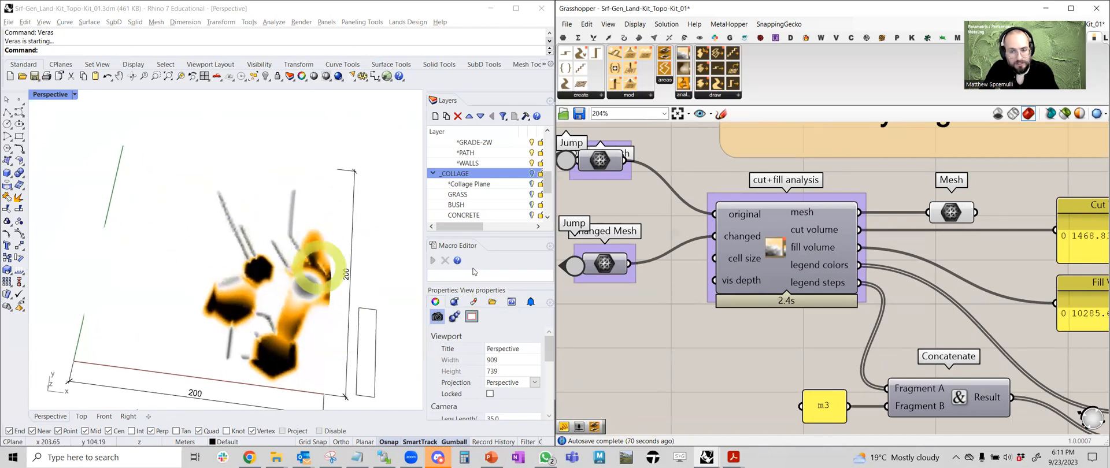
scroll(752, 266, "down", 1)
right_click_drag(826, 266, 621, 270)
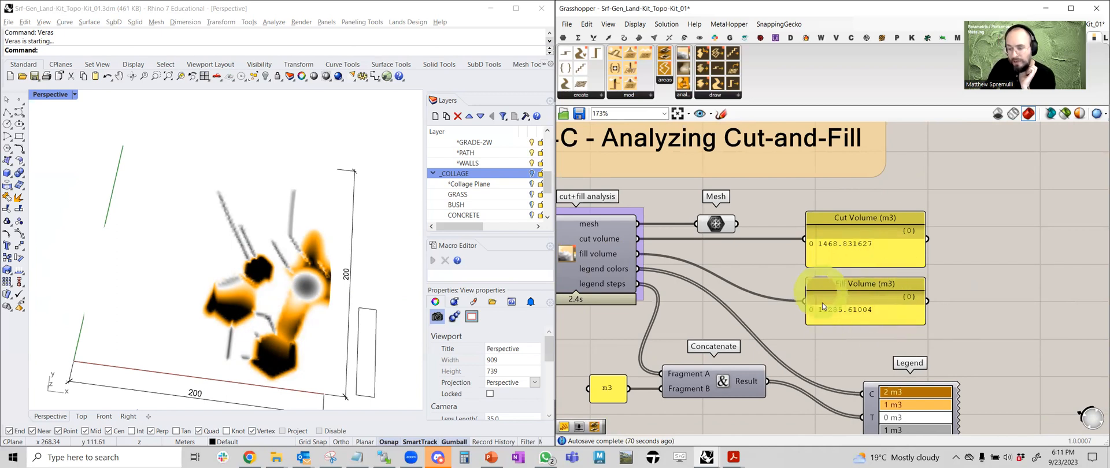
right_click_drag(760, 266, 780, 274)
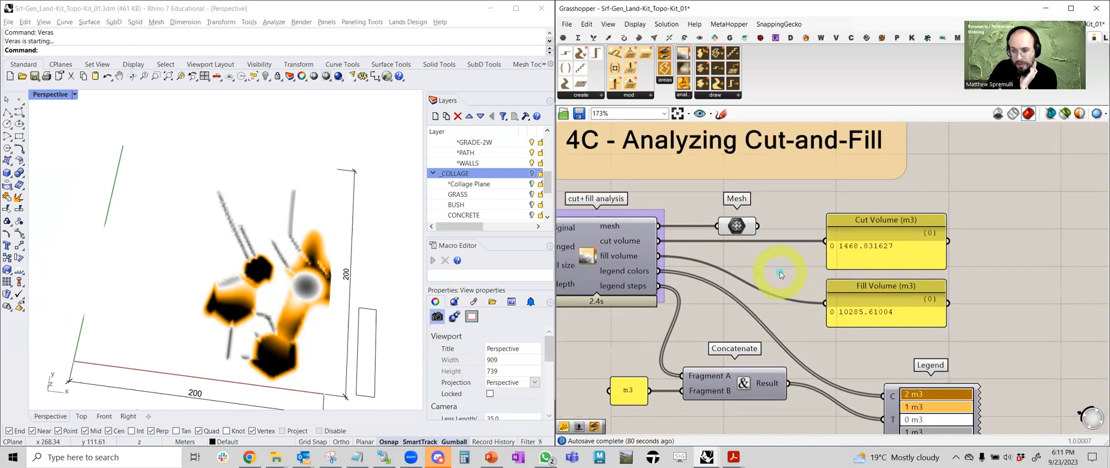
- Add a Galapagos solver near the Mesh component in the cut-and-fill group
double_click(780, 275)
type("gala")
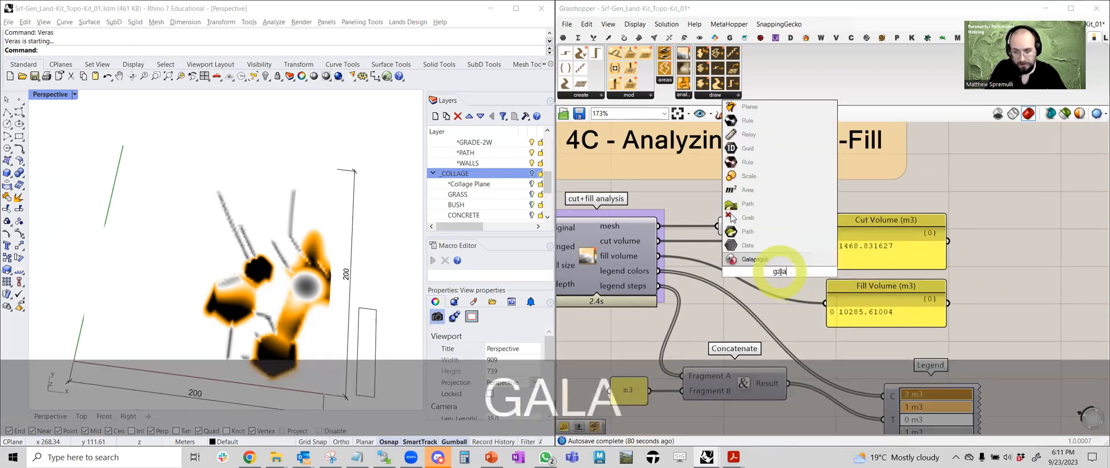
left_click(775, 261)
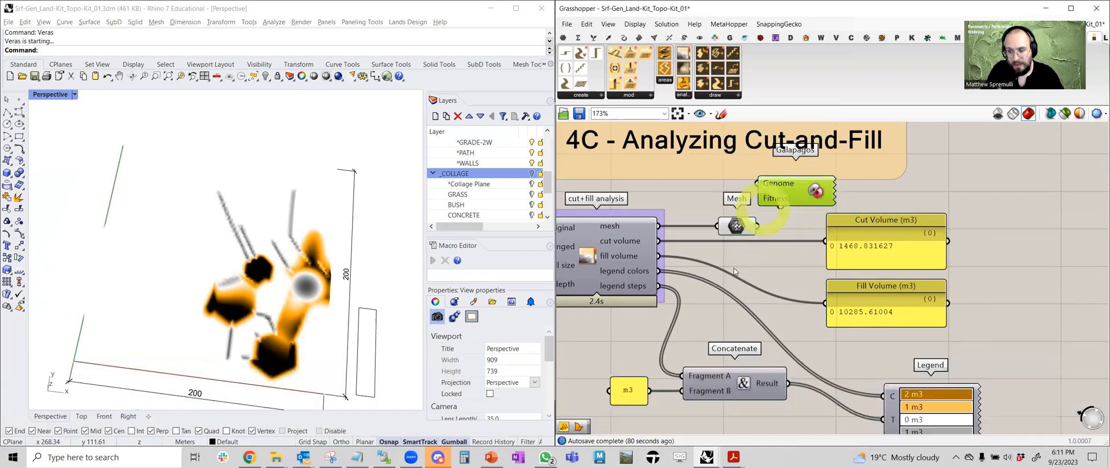
- Add a Number parameter fed by the cut volume output and link the Galapagos Fitness input to it
double_click(763, 261)
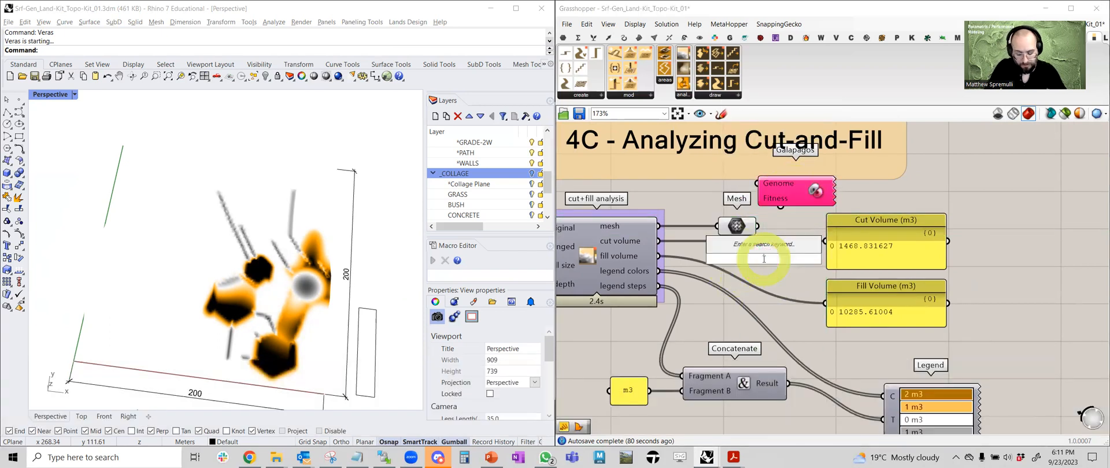
type("numb")
left_click(735, 246)
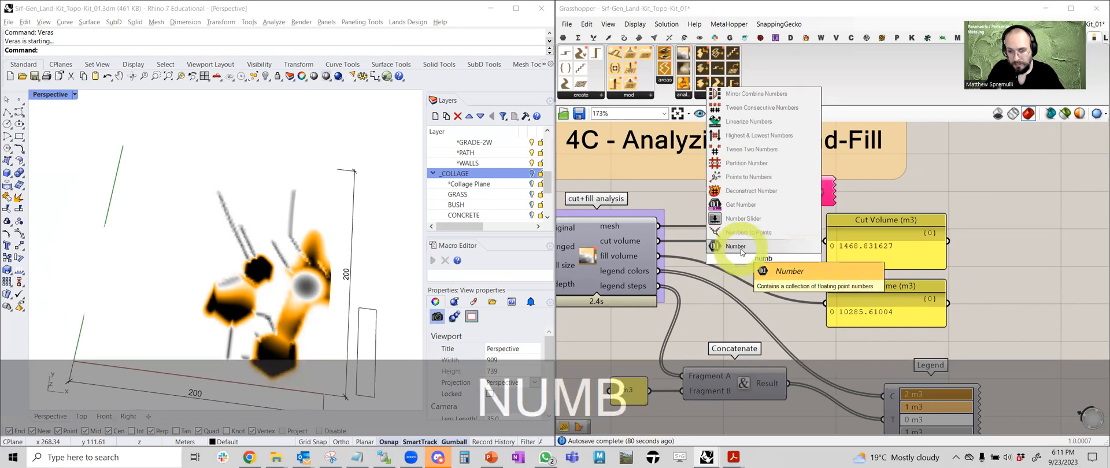
left_click_drag(658, 241, 743, 258)
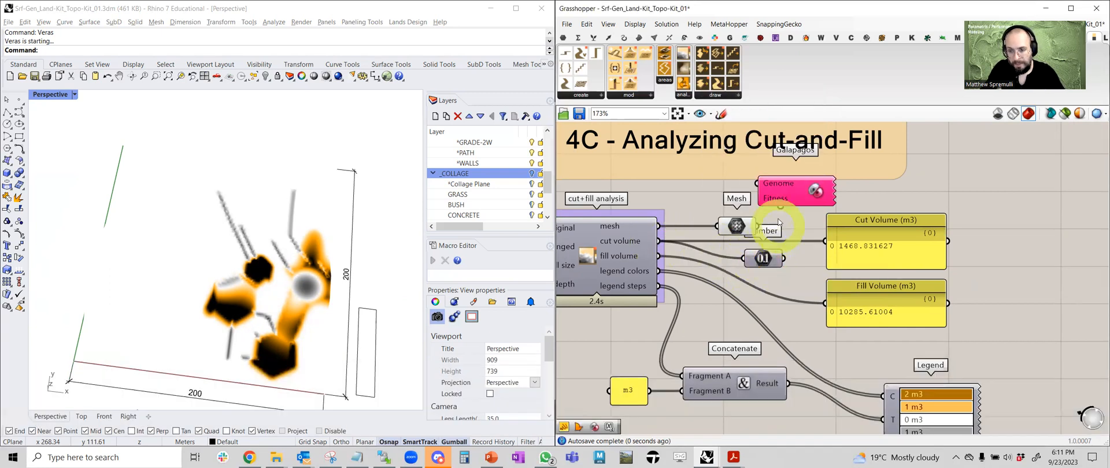
left_click_drag(791, 190, 800, 180)
left_click_drag(783, 258, 803, 196)
- Open the Galapagos editor to review the fitness goal and solver options, and close it without saving
double_click(799, 186)
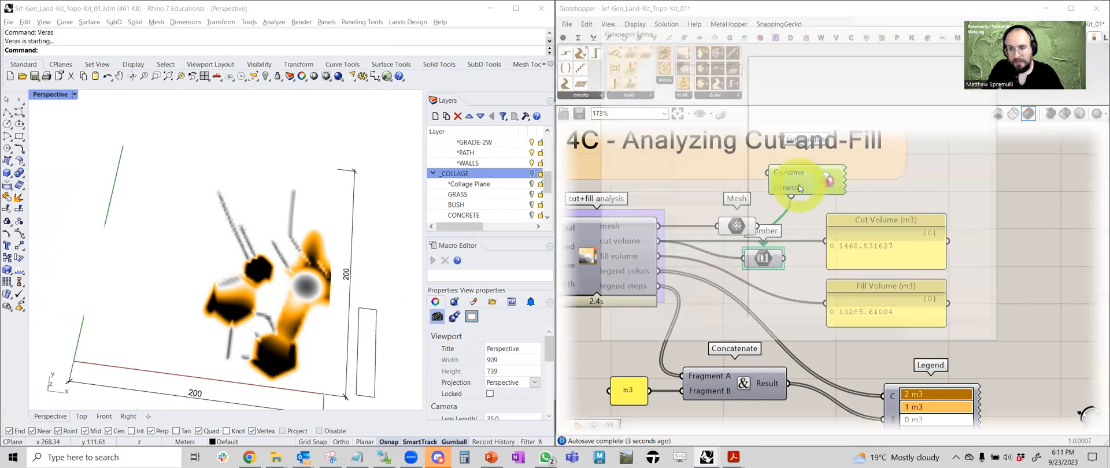
left_click(681, 69)
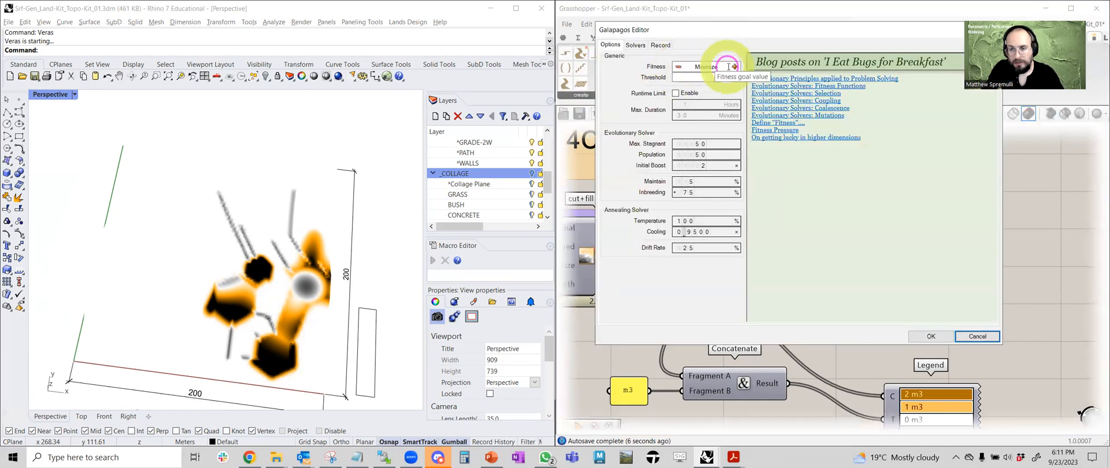
left_click_drag(909, 30, 837, 45)
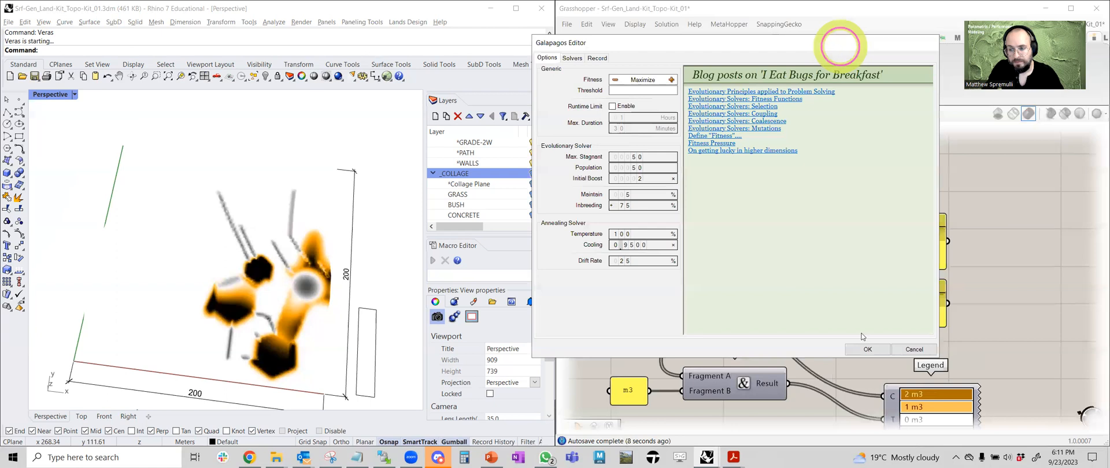
left_click(910, 352)
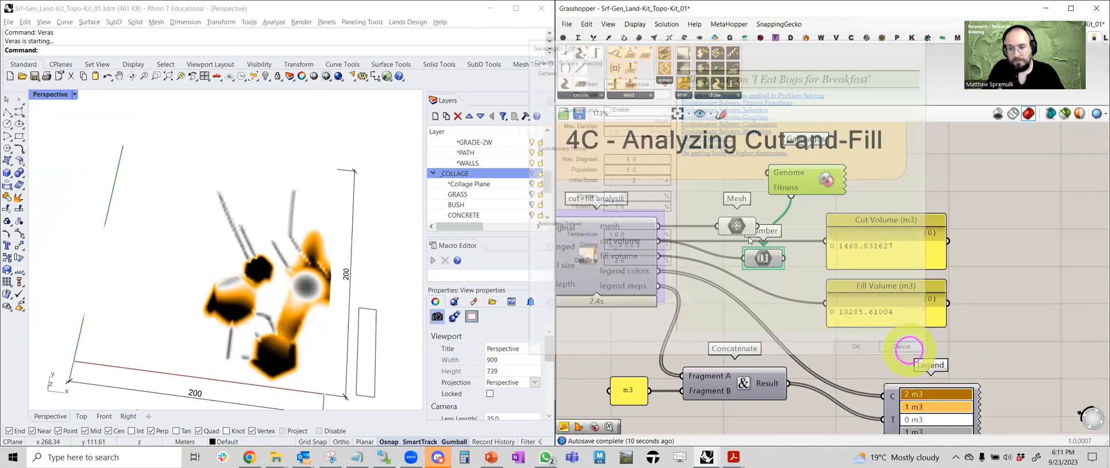
- Delete the Number parameter and the Galapagos solver from the cut-and-fill group
right_click_drag(659, 265, 881, 291)
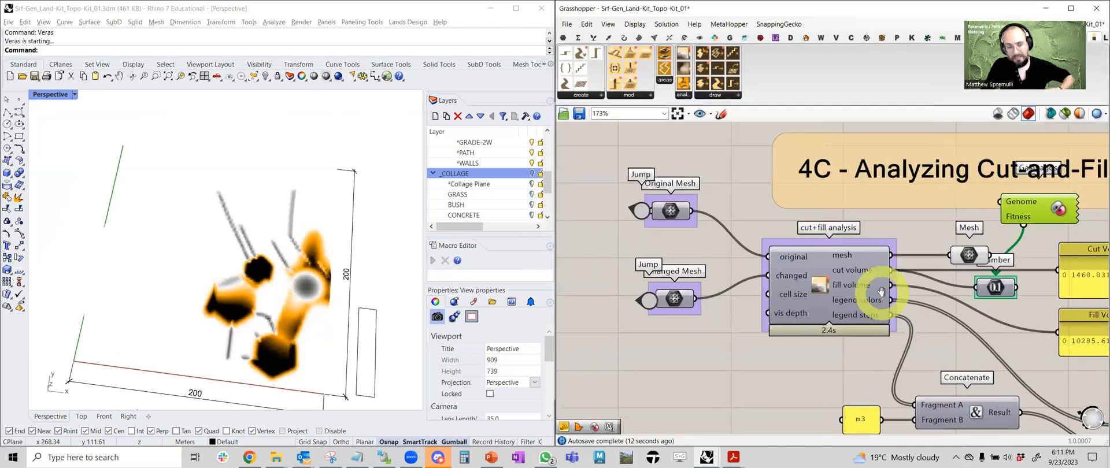
left_click(994, 287)
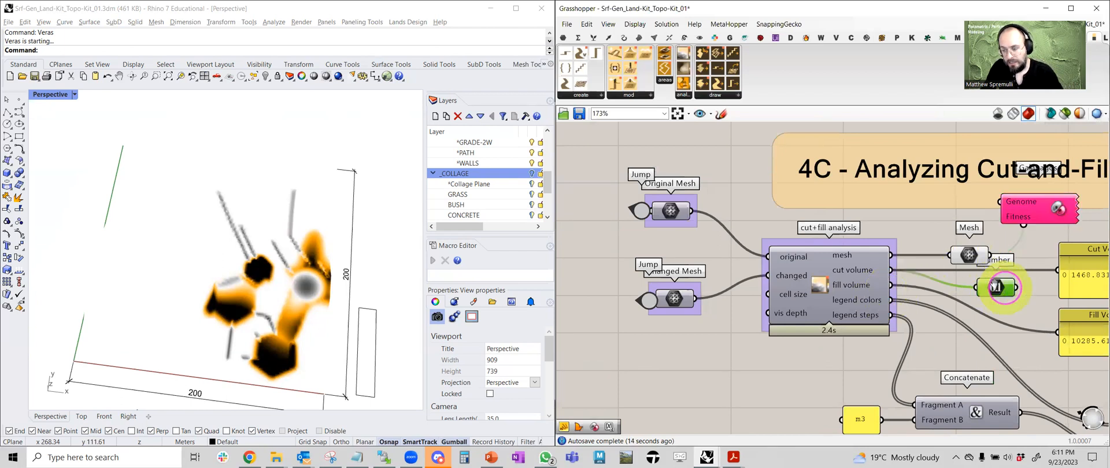
right_click_drag(995, 287, 946, 276)
key("Delete")
left_click(973, 202)
key("Delete")
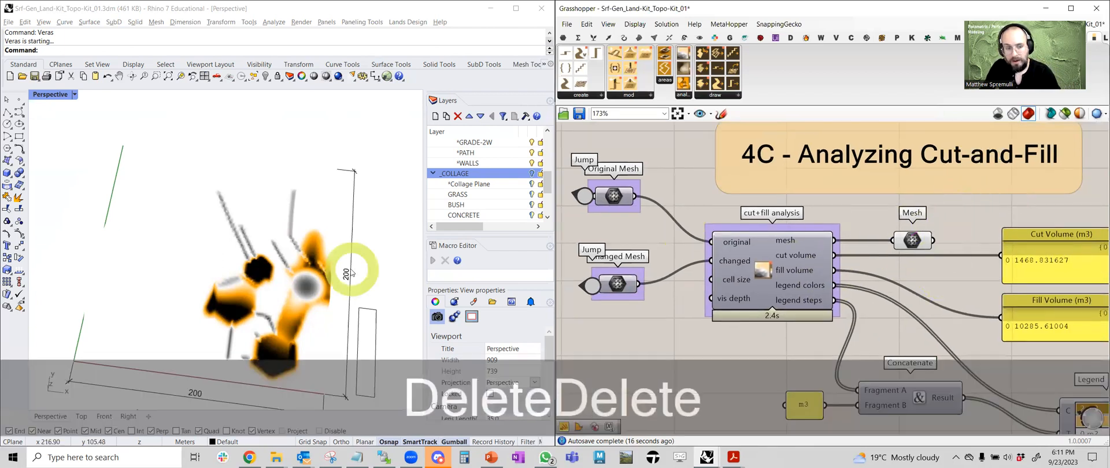
- Enable the viewport preview of the cut-and-fill Legend component
right_click_drag(327, 291, 289, 327)
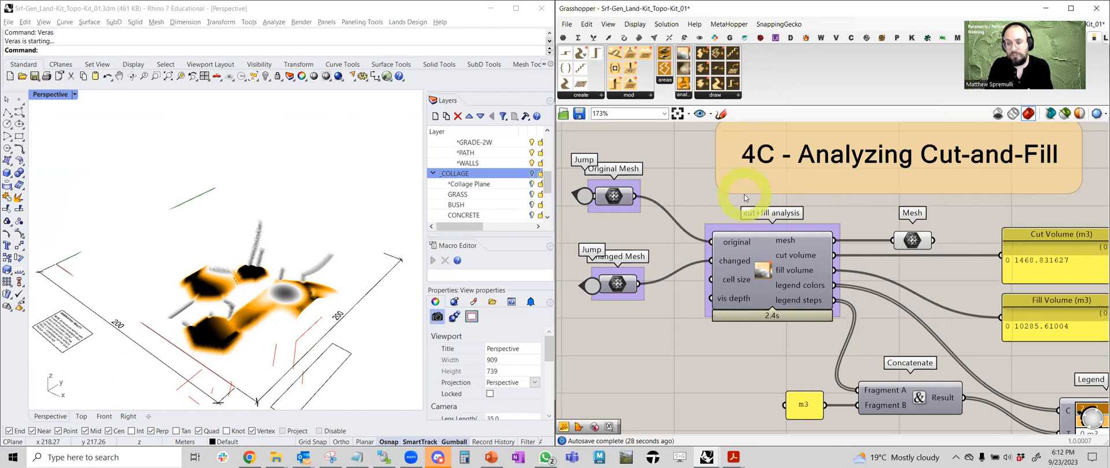
scroll(787, 334, "down", 5)
right_click_drag(877, 329, 827, 291)
scroll(895, 339, "up", 4)
left_click(862, 322)
middle_click(862, 322)
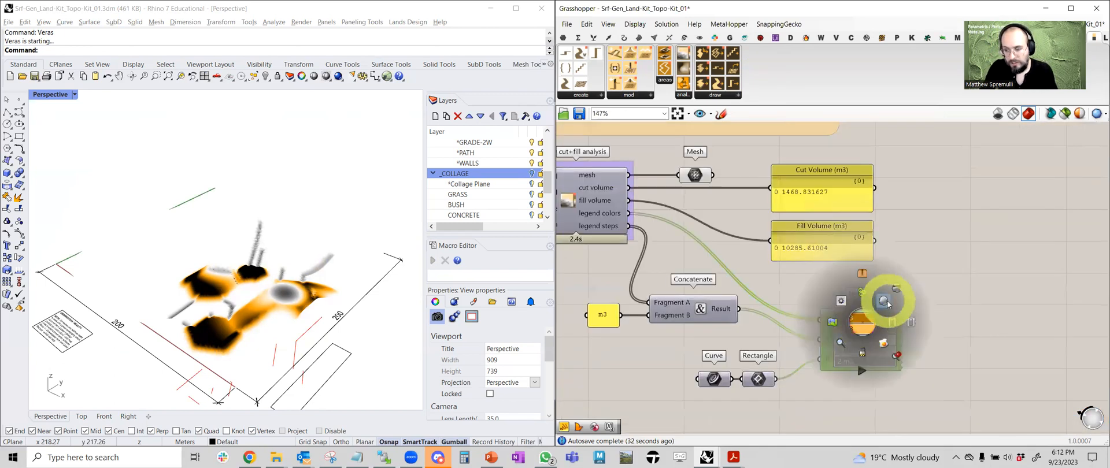
left_click(891, 299)
- Compare the legend's m3 colour steps with the cut and fill colours on the mesh
right_click_drag(169, 190, 213, 225)
right_click_drag(445, 306, 412, 304)
scroll(335, 272, "up", 2)
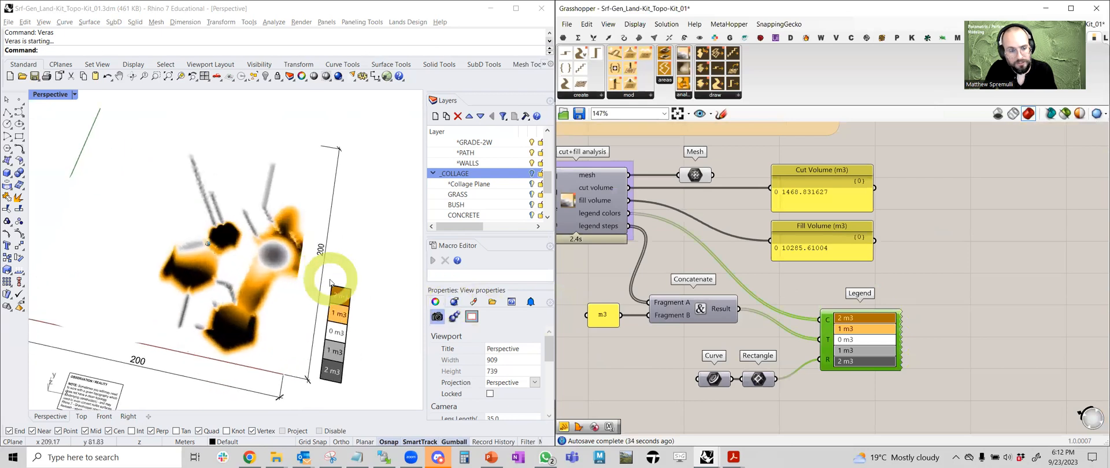
right_click_drag(334, 272, 327, 322)
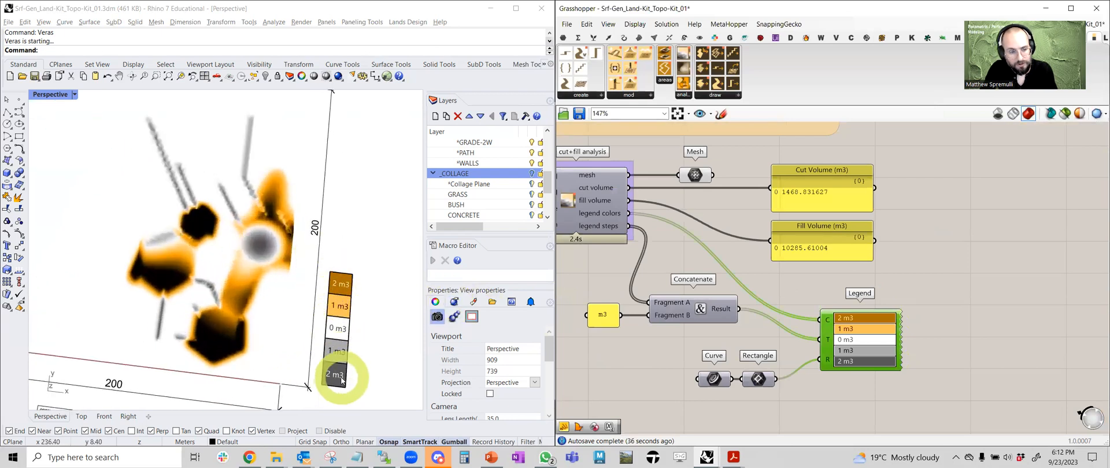
right_click_drag(330, 379, 205, 332)
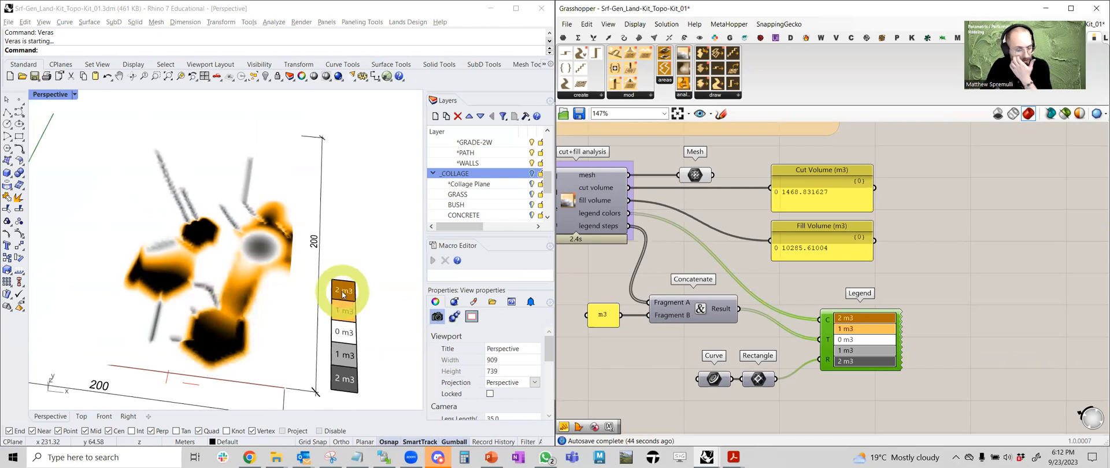
- Disable the viewport preview of the cut-and-fill Legend component
middle_click(840, 331)
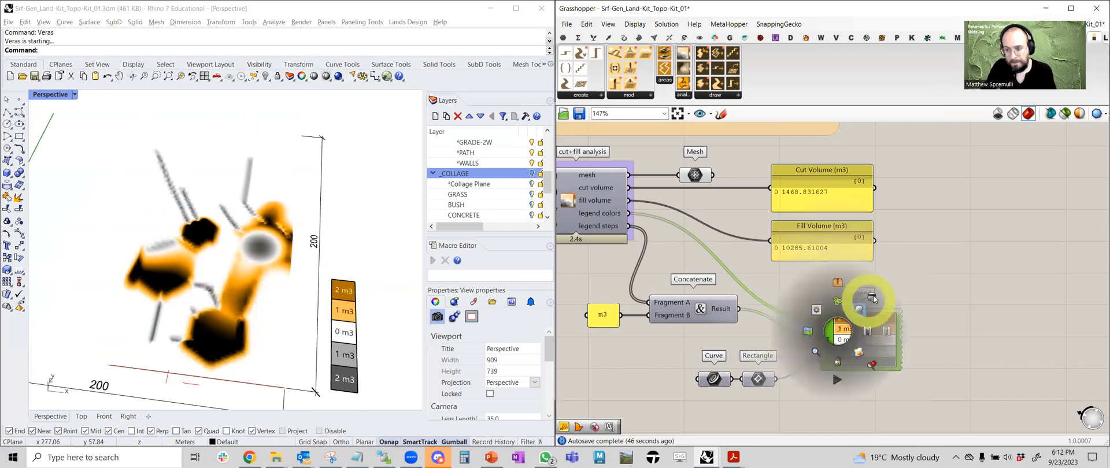
left_click(873, 294)
scroll(848, 283, "down", 10)
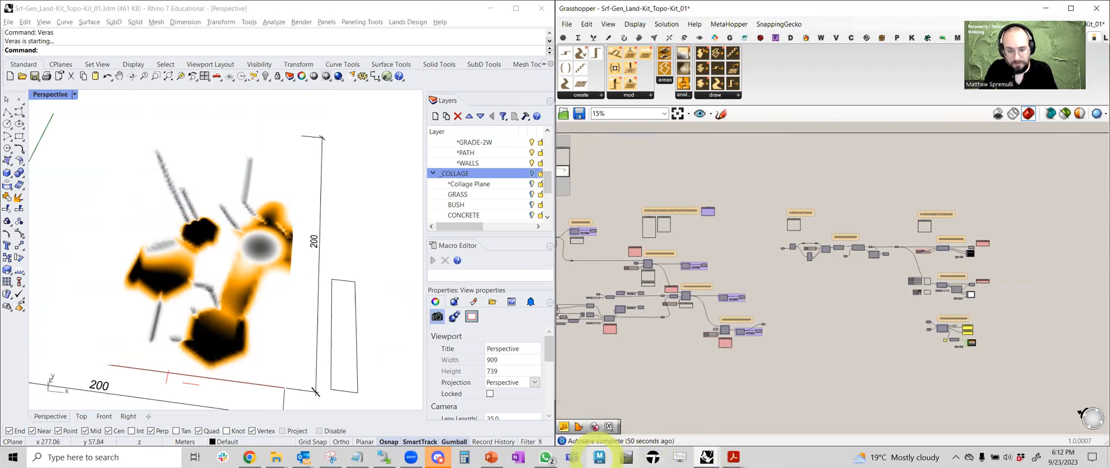
- Switch to the PowerPoint presentation and show slide 31, the Topo Kit Pro Conceptual Framework
left_click(489, 457)
scroll(137, 239, "up", 10)
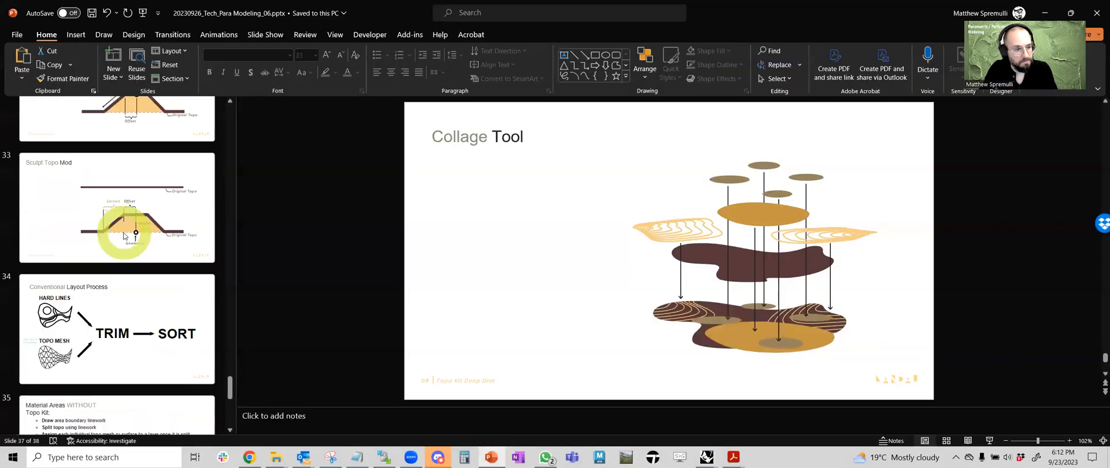
scroll(137, 239, "down", 3)
left_click(137, 258)
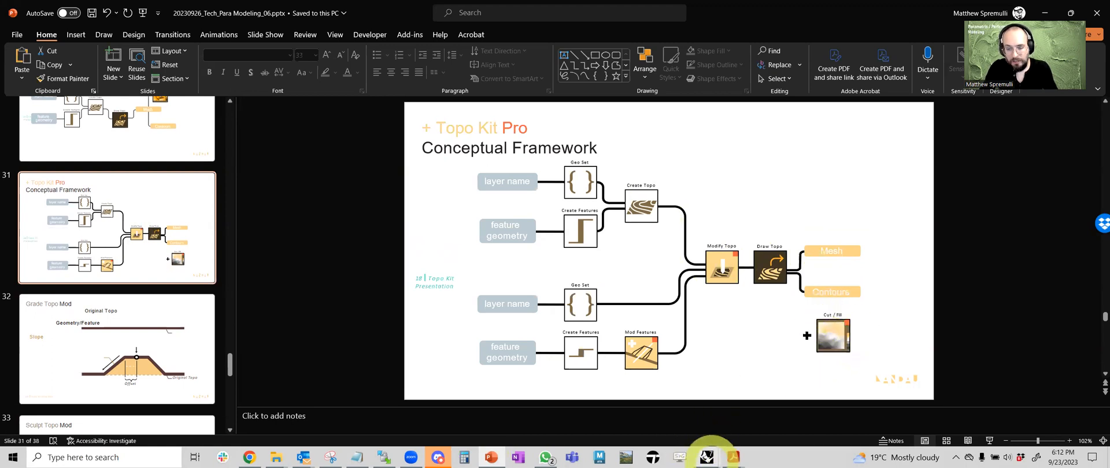
- Return to Grasshopper and browse the Topo Kit draw components and the Surface and Maths component categories
mouse_move(707, 456)
left_click(675, 411)
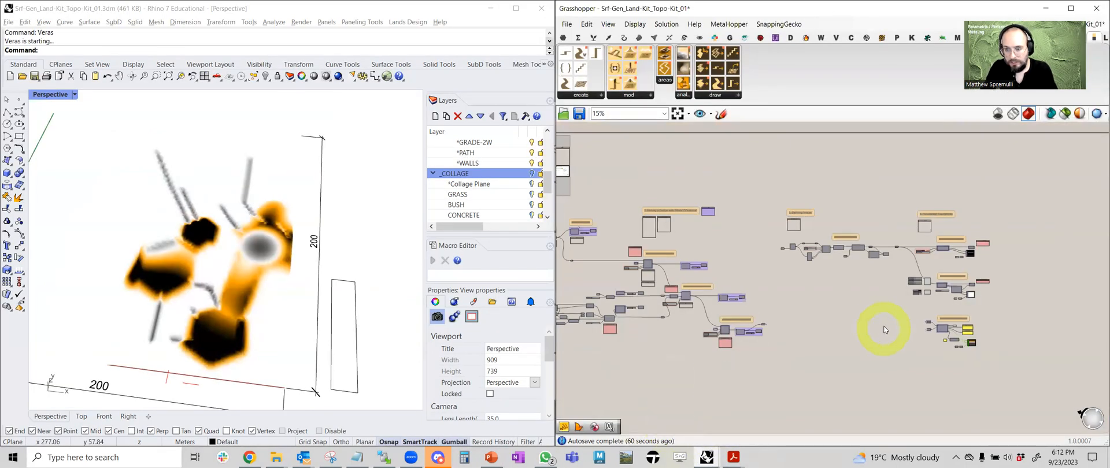
scroll(838, 313, "up", 3)
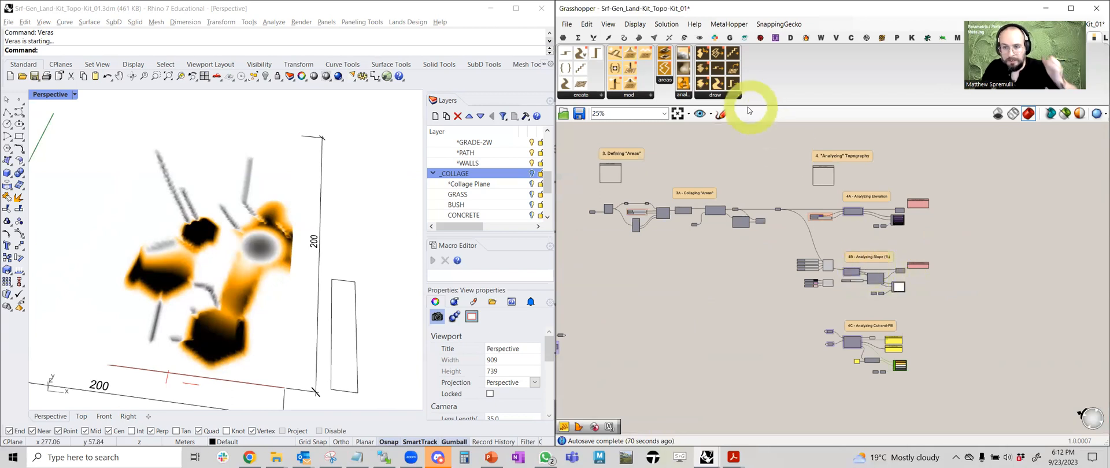
left_click(717, 95)
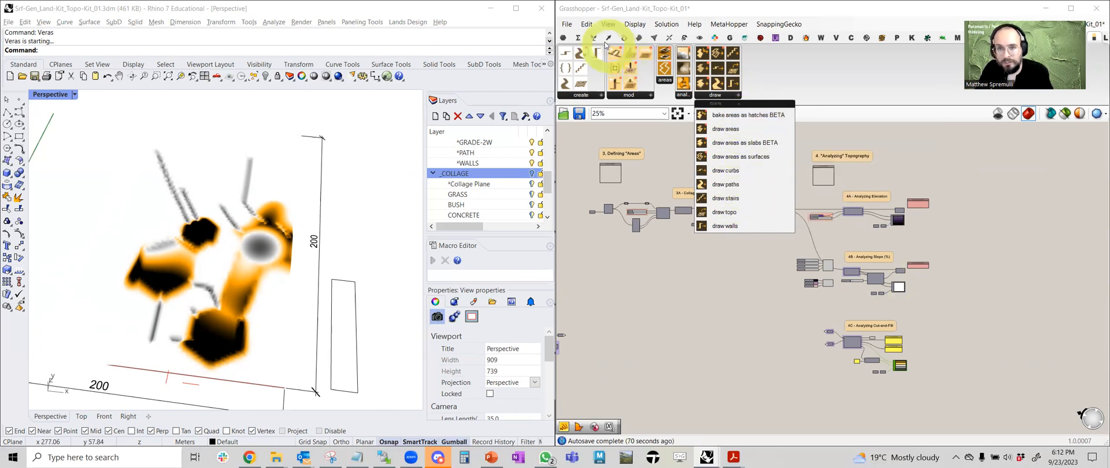
left_click(623, 37)
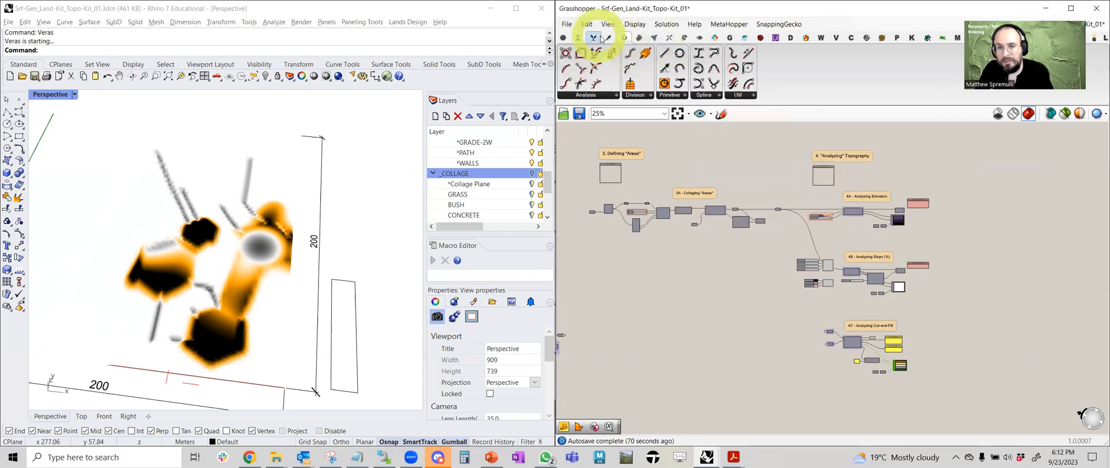
left_click(637, 38)
mouse_move(640, 38)
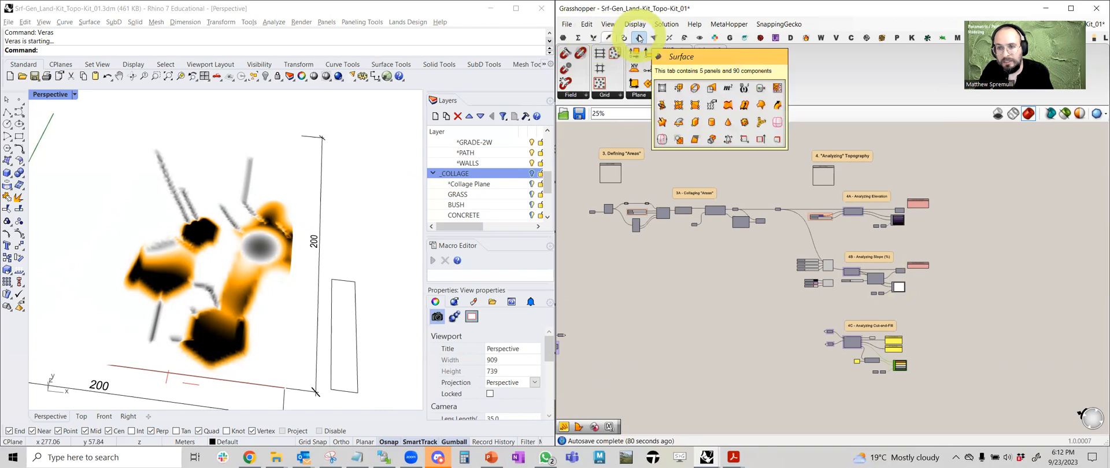
left_click(578, 38)
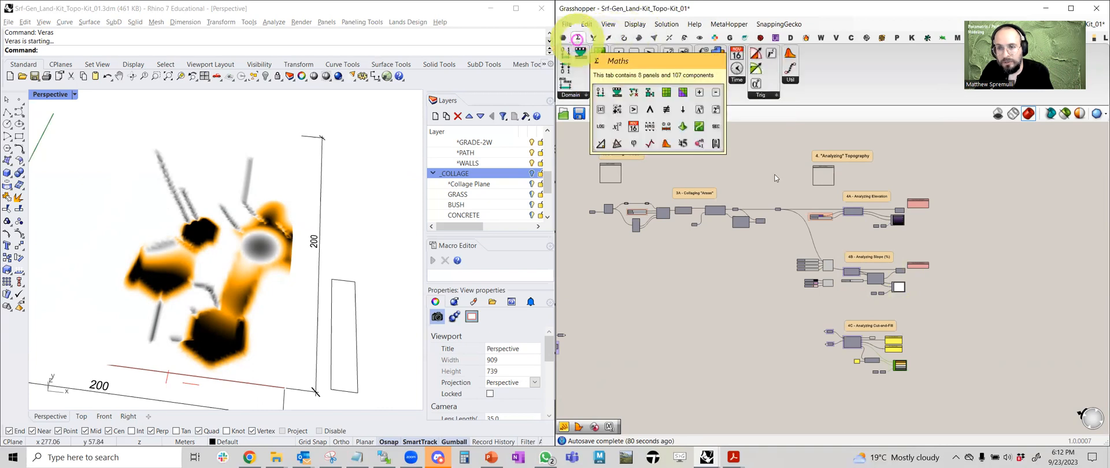
- Add a Contour component beside the elevation analysis and connect the collaged terrain Mesh to its Shape input
double_click(772, 175)
type("cont")
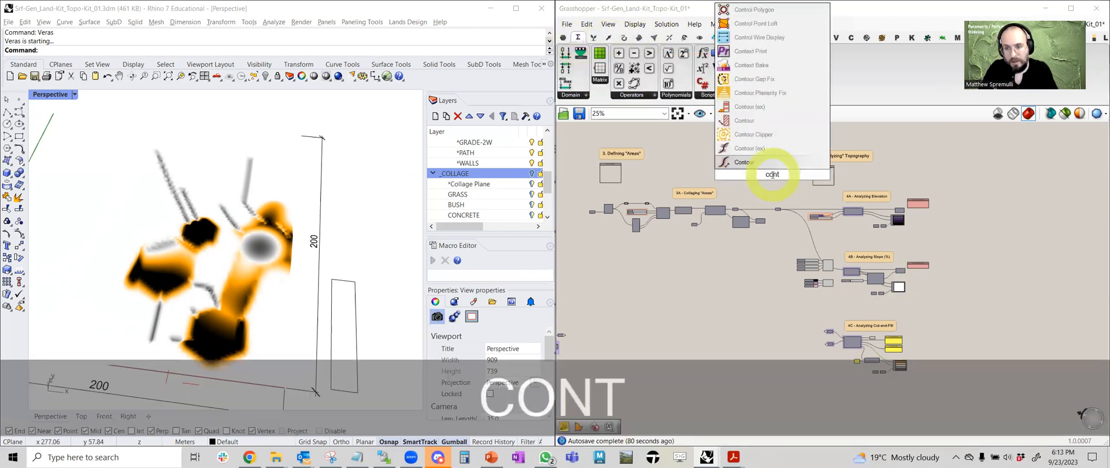
left_click(750, 122)
scroll(773, 174, "down", 3)
left_click_drag(773, 173, 888, 213)
scroll(902, 215, "up", 5)
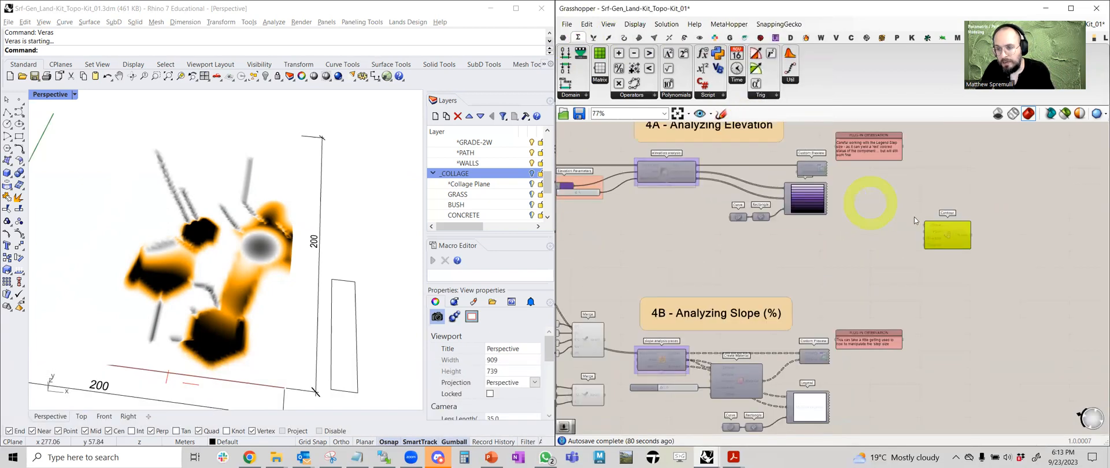
right_click_drag(845, 228, 658, 199)
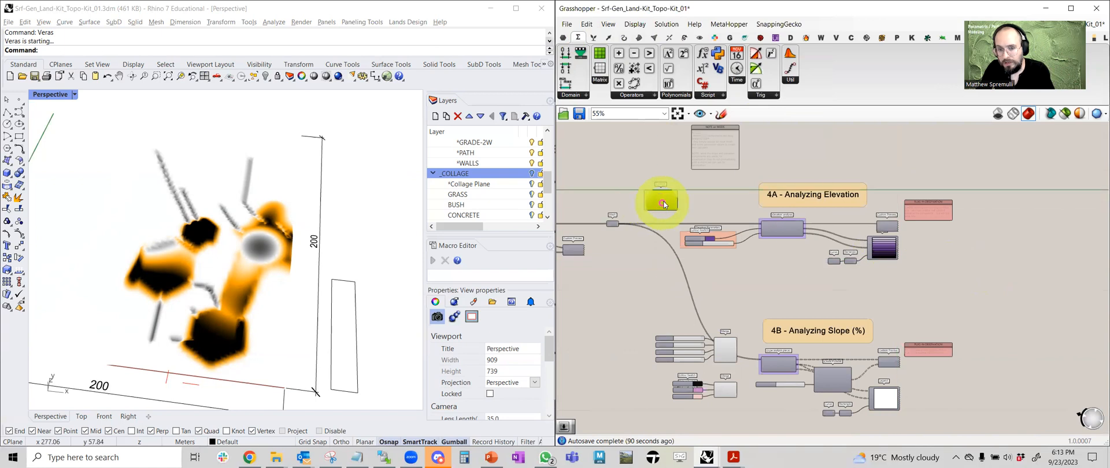
scroll(659, 198, "up", 5)
left_click_drag(615, 226, 688, 158)
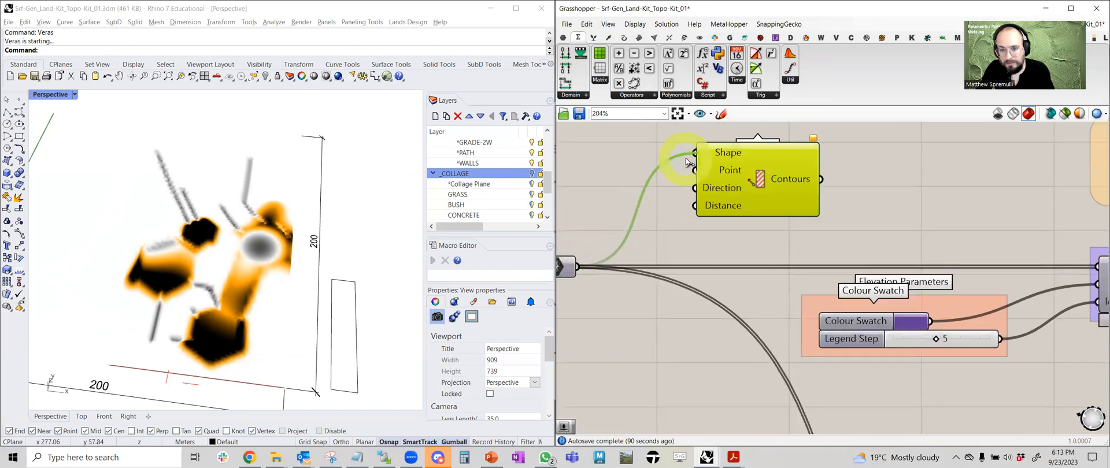
- Add a number slider set to 1.0 and connect it to the Contour component's Distance input
right_click_drag(663, 211, 680, 237)
double_click(681, 237)
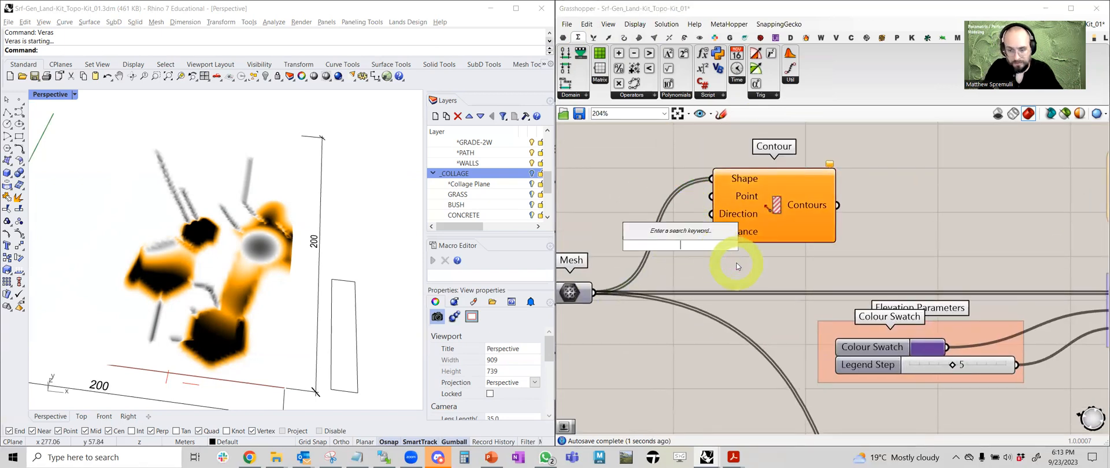
type("0.5<")
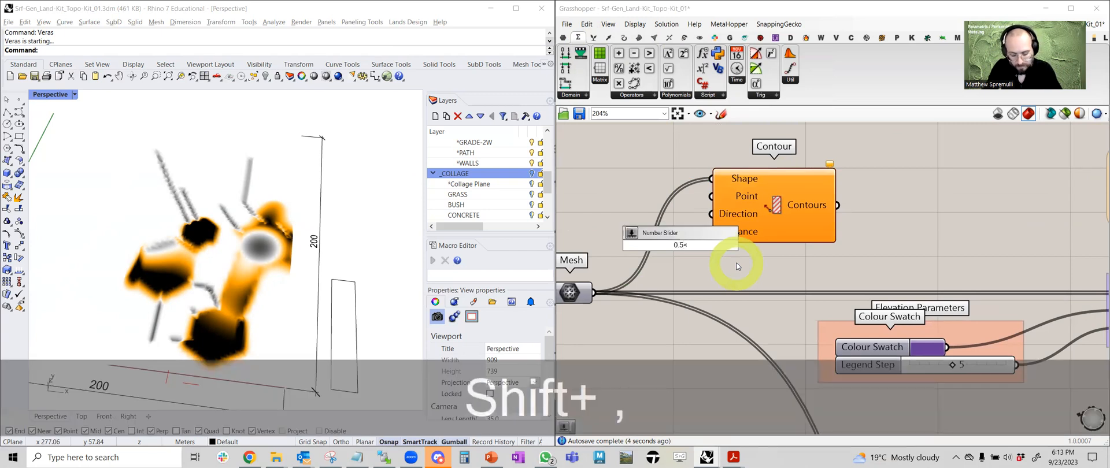
key("Return")
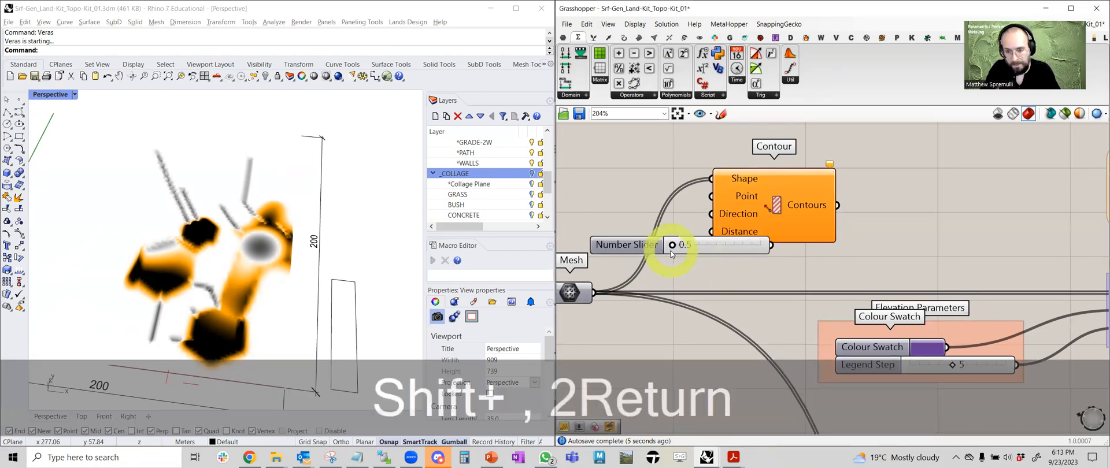
left_click_drag(694, 246, 756, 229)
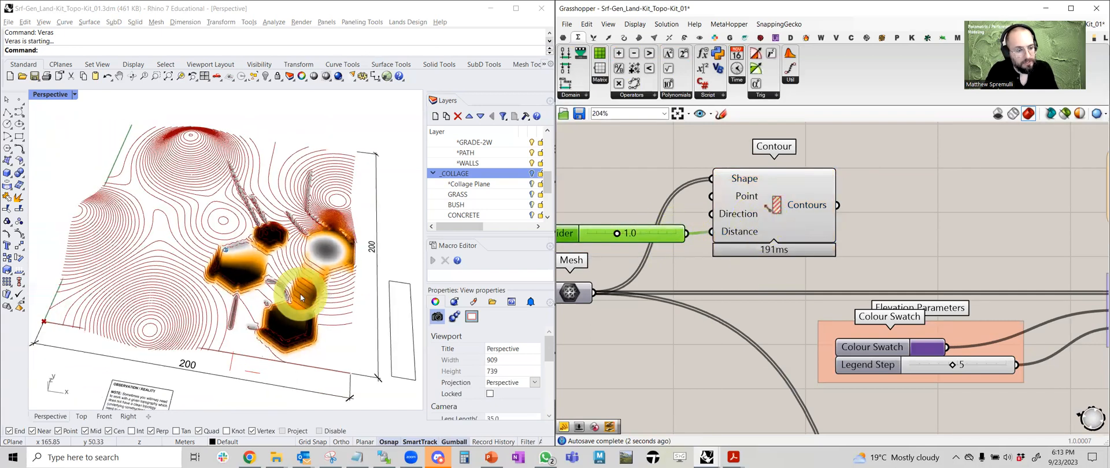
- Examine the terrain contours around the cut and fill areas, paths and hills from several viewing angles
scroll(301, 297, "up", 3)
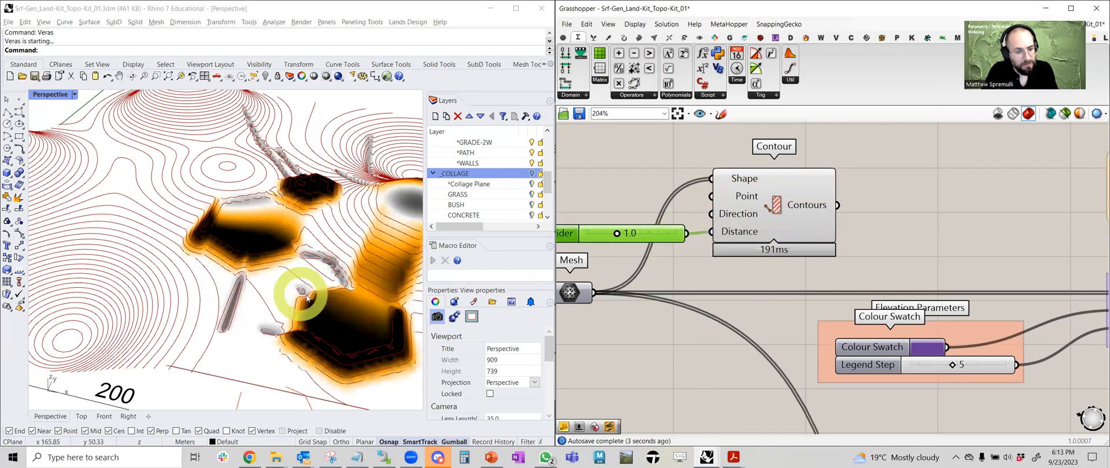
right_click_drag(306, 298, 338, 354)
right_click_drag(304, 280, 309, 305)
scroll(308, 308, "down", 3)
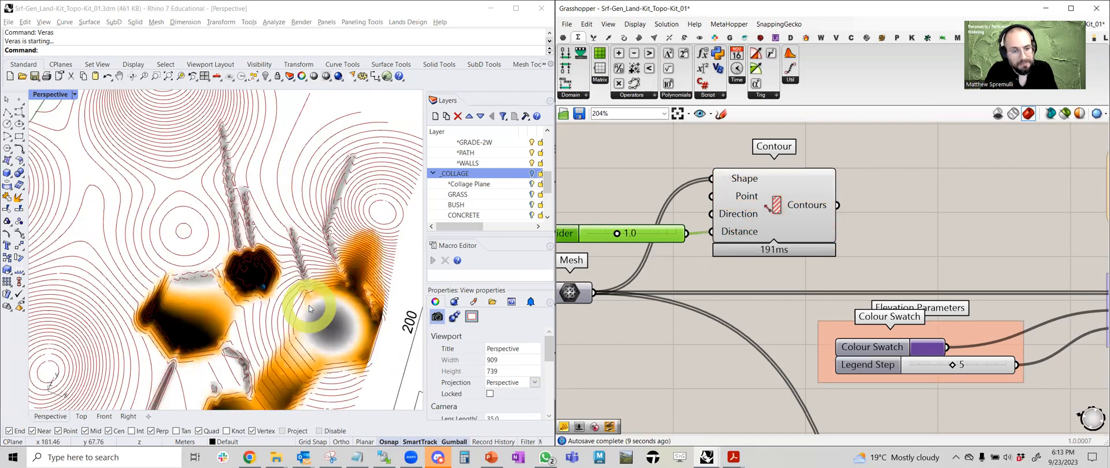
scroll(309, 308, "down", 2)
right_click_drag(310, 309, 311, 309)
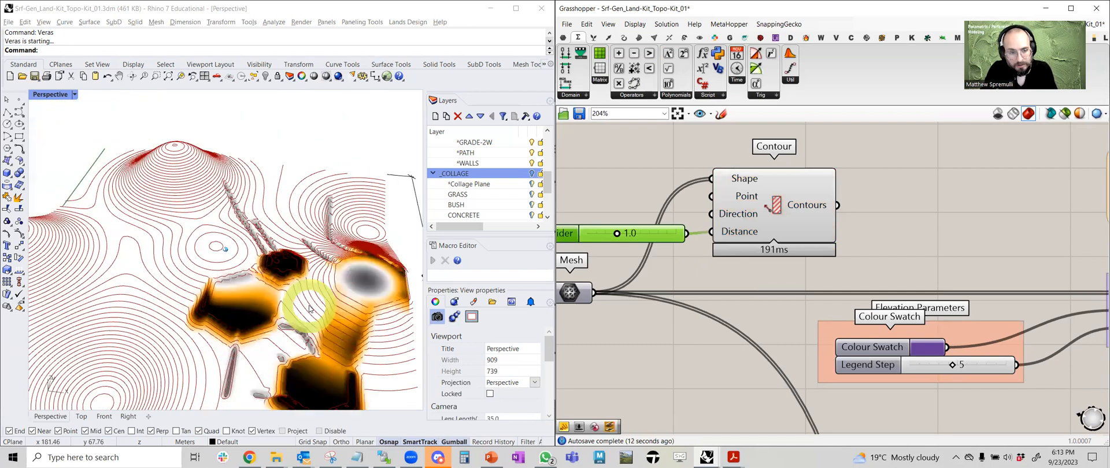
right_click_drag(396, 275, 396, 274)
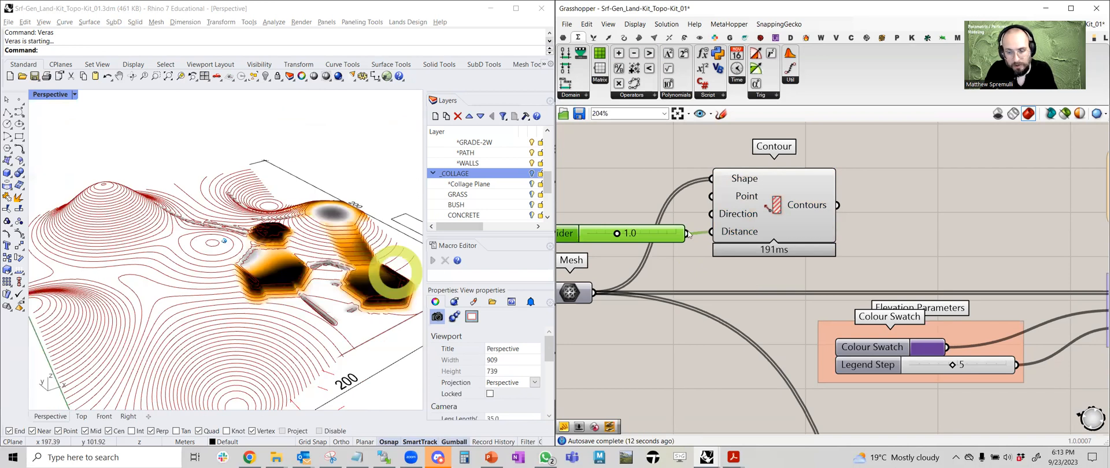
- Delete the Contour component and its Distance number slider
left_click(726, 221)
left_click(776, 218)
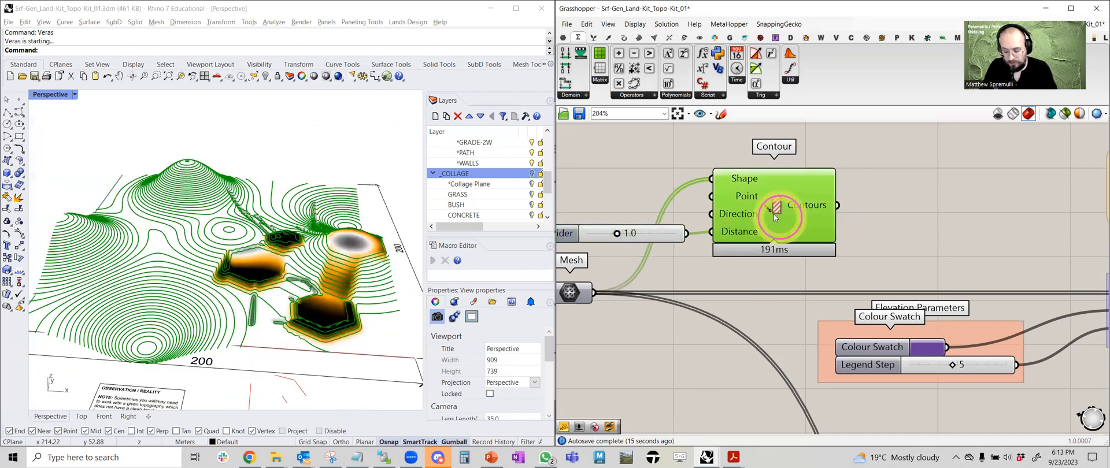
left_click(664, 233)
key("Delete")
key("Delete")
- Disable the viewport preview of the component groups under 4C - Analyzing Cut-and-Fill and 4B - Analyzing Slope
scroll(703, 225, "down", 2)
scroll(703, 225, "down", 6)
left_click_drag(800, 349, 682, 278)
middle_click(751, 296)
left_click(786, 259)
left_click_drag(835, 266, 654, 215)
middle_click(691, 227)
left_click(727, 192)
left_click(868, 229)
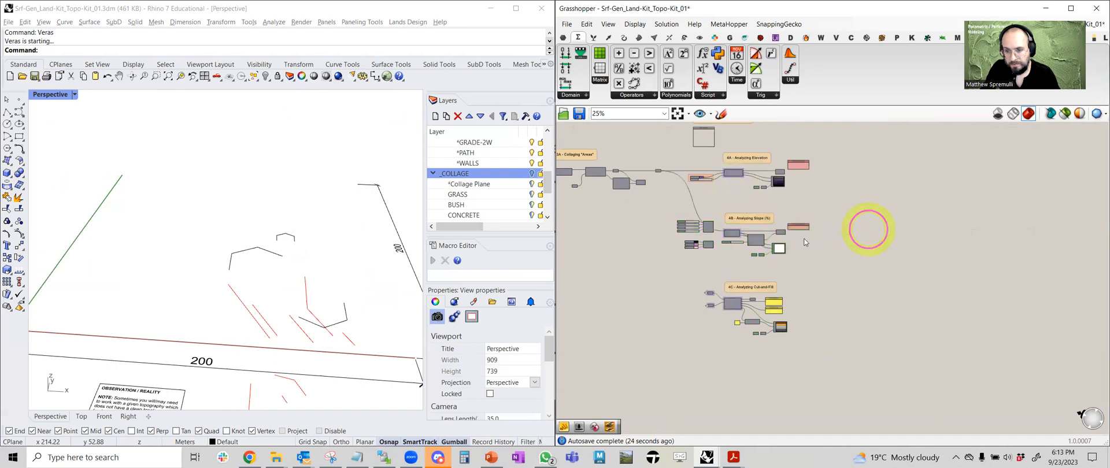
right_click_drag(713, 254, 780, 260)
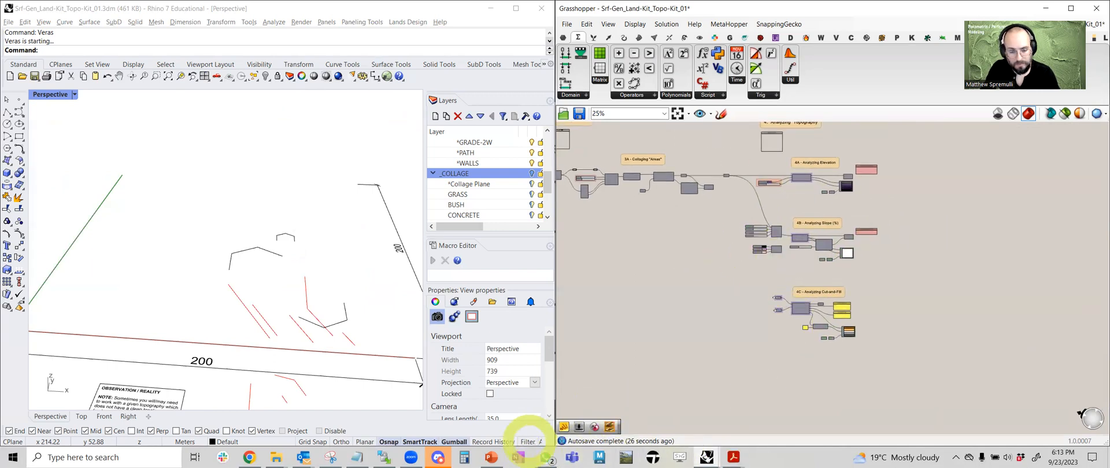
- Switch to the PowerPoint presentation and review the Topo Kit Pro Conceptual Framework and the Topo Mod slides following it
left_click(491, 457)
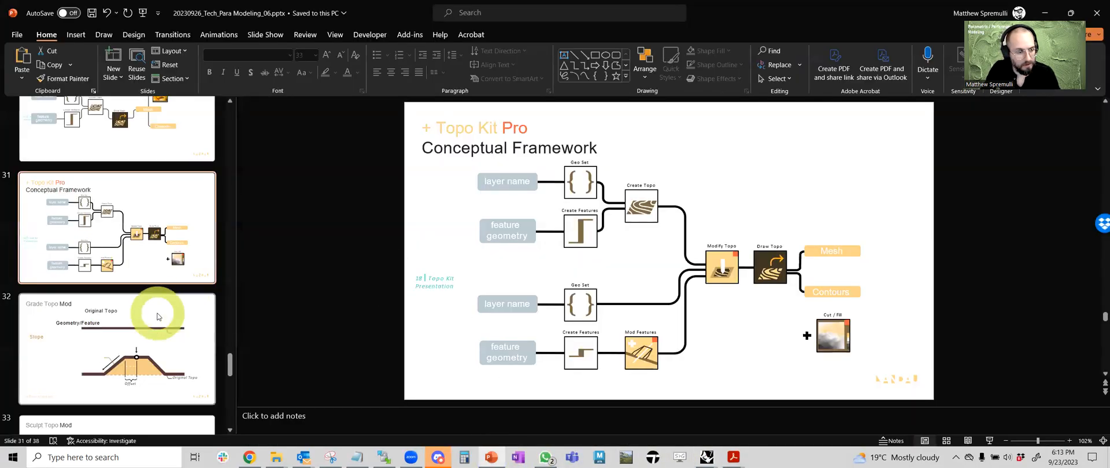
scroll(157, 314, "down", 2)
left_click(160, 131)
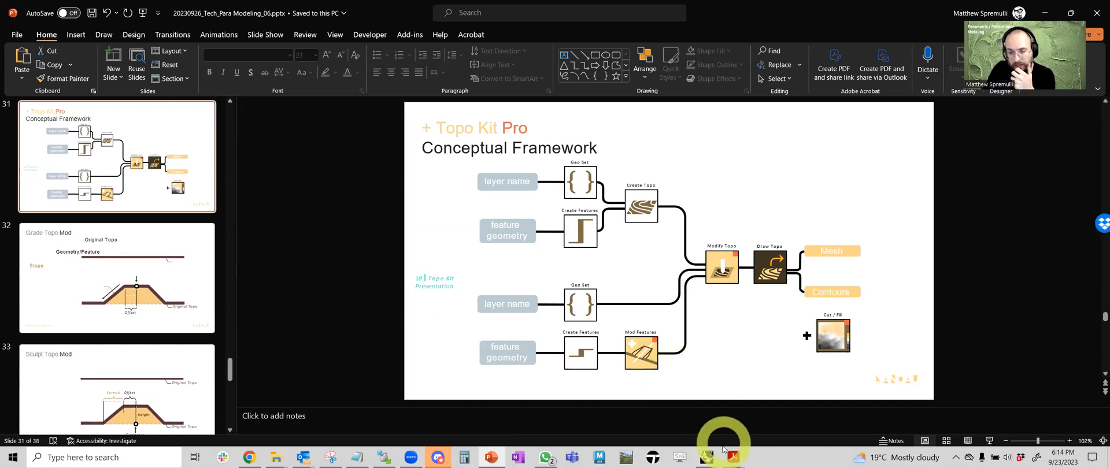
- Switch to the unnamed Grasshopper definition and delete all its existing components
mouse_move(706, 457)
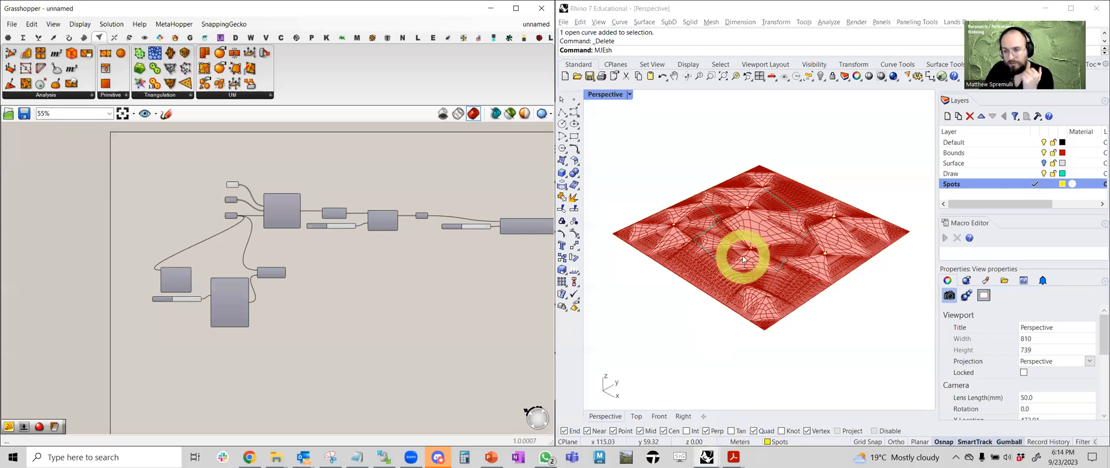
scroll(457, 259, "down", 3)
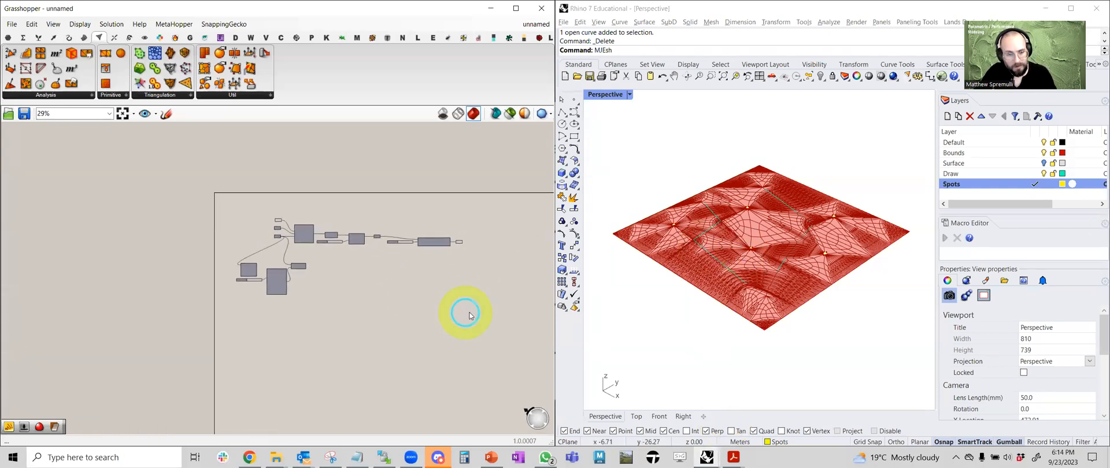
left_click_drag(481, 321, 193, 218)
key("Delete")
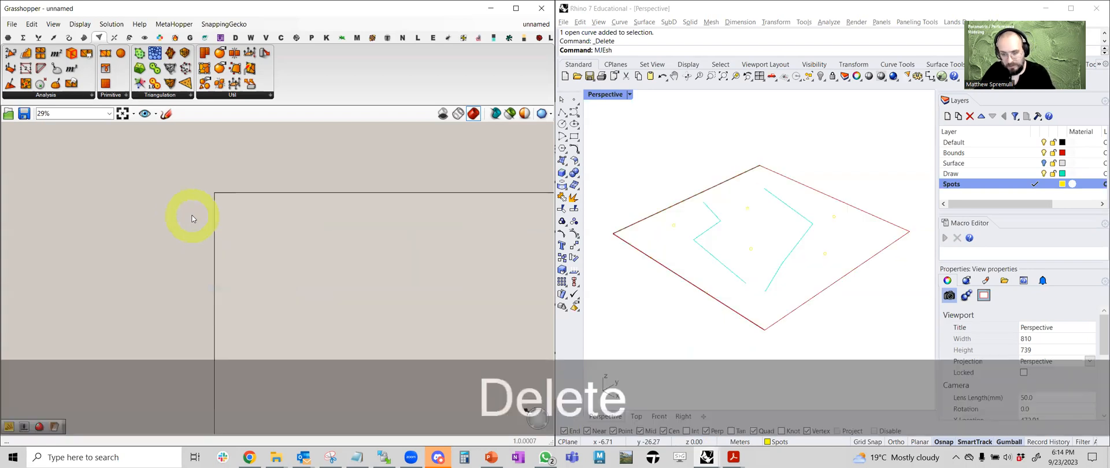
- Turn on the Surface layer in the Rhino model with the boundary, drawn lines and spot points
right_click_drag(623, 272, 678, 282)
scroll(688, 279, "up", 2)
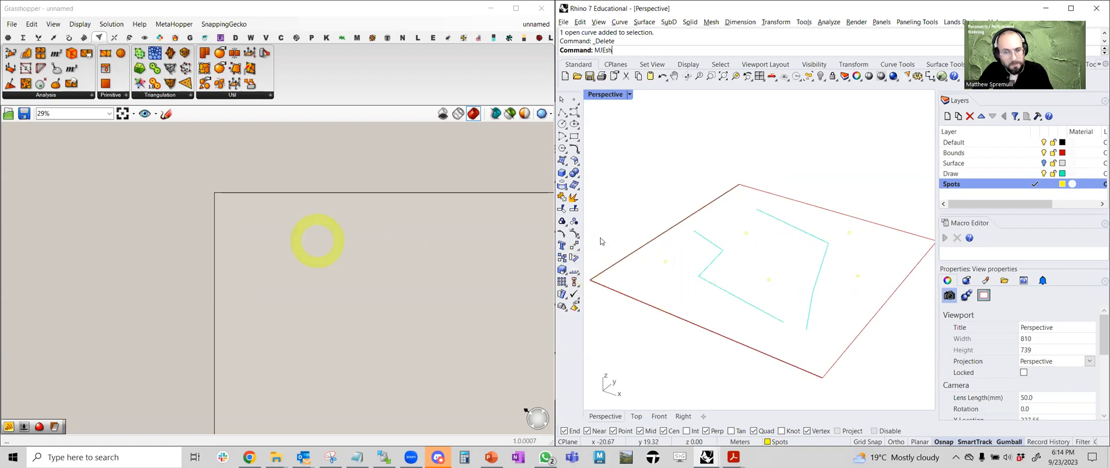
left_click(1043, 163)
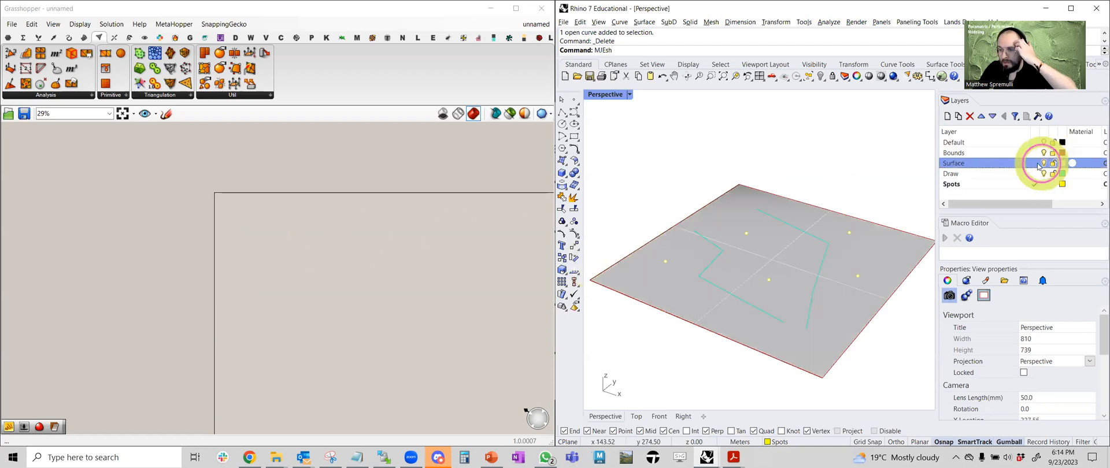
right_click_drag(864, 237, 867, 216)
right_click_drag(670, 310, 833, 291)
- Add a Surface parameter to the empty canvas and reference the flat rectangular site surface from Rhino
right_click_drag(209, 241, 238, 242)
double_click(289, 241)
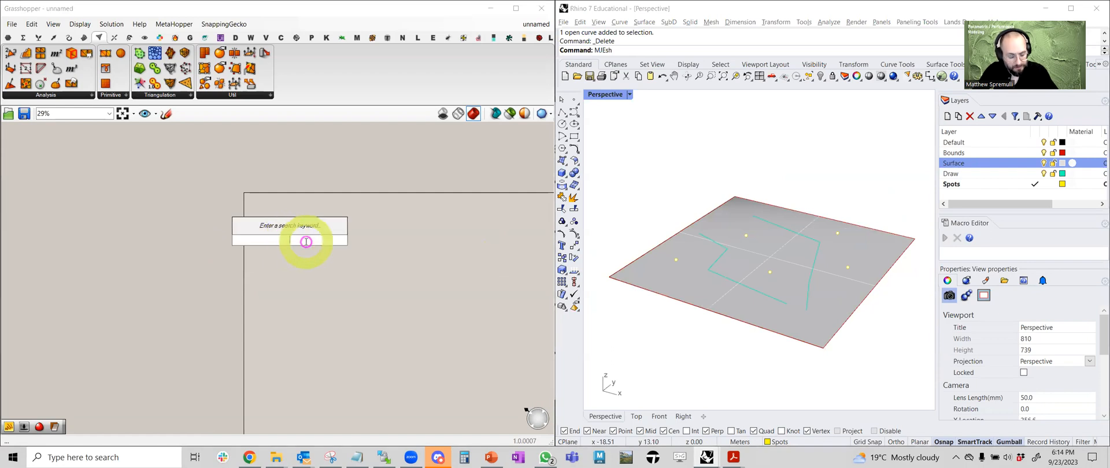
type("srf")
left_click(265, 217)
scroll(288, 240, "up", 5)
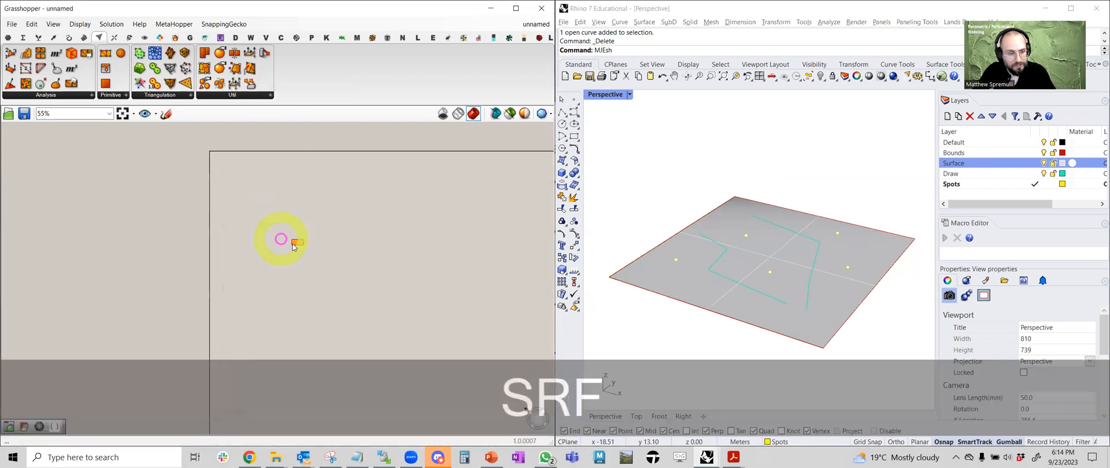
right_click(289, 239)
left_click(363, 366)
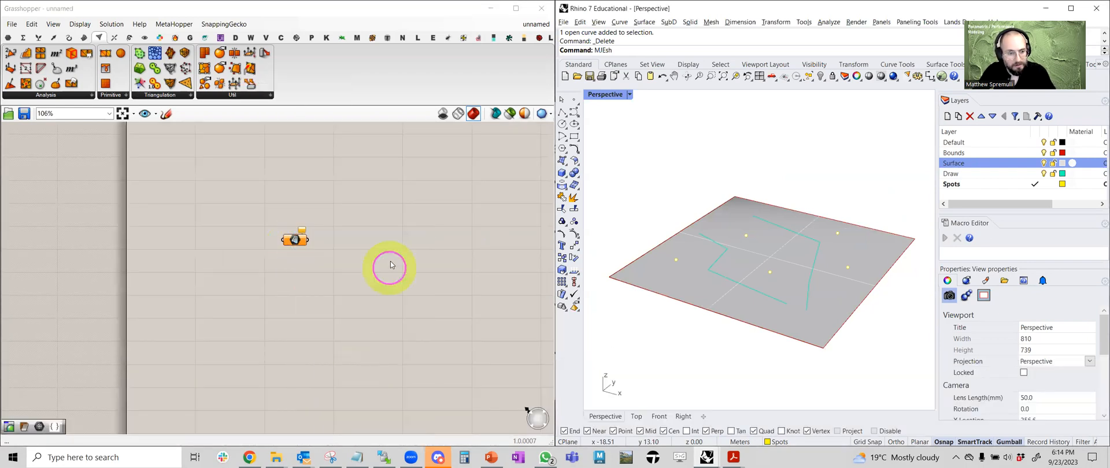
right_click(296, 240)
left_click(371, 367)
left_click(700, 296)
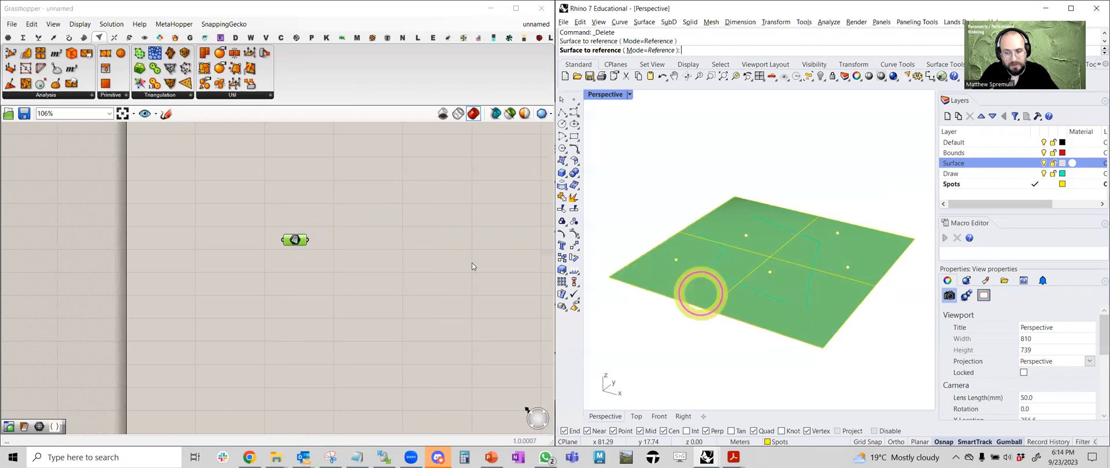
key("space")
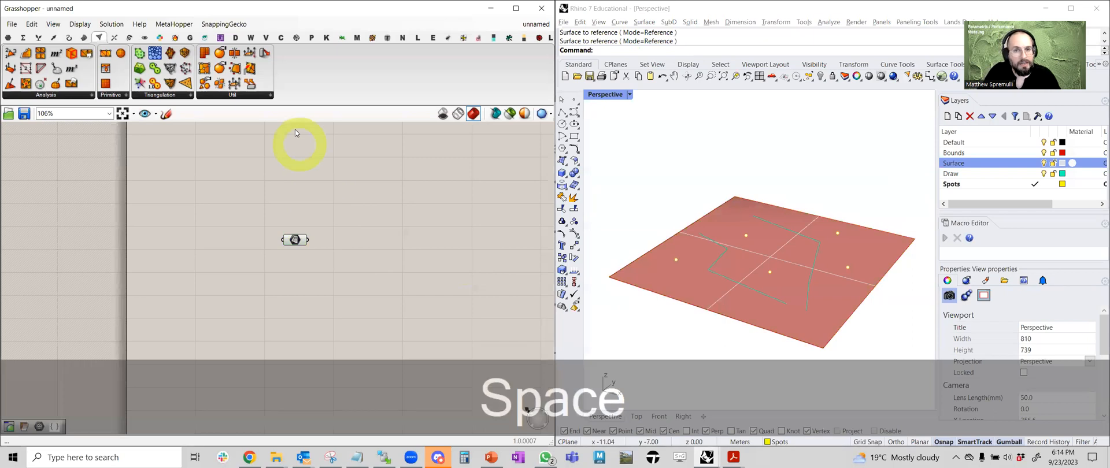
- Place the Topo Kit mod component that has geo_set, contour_curves, spots and breaklines inputs beside the Surface parameter
left_click(523, 38)
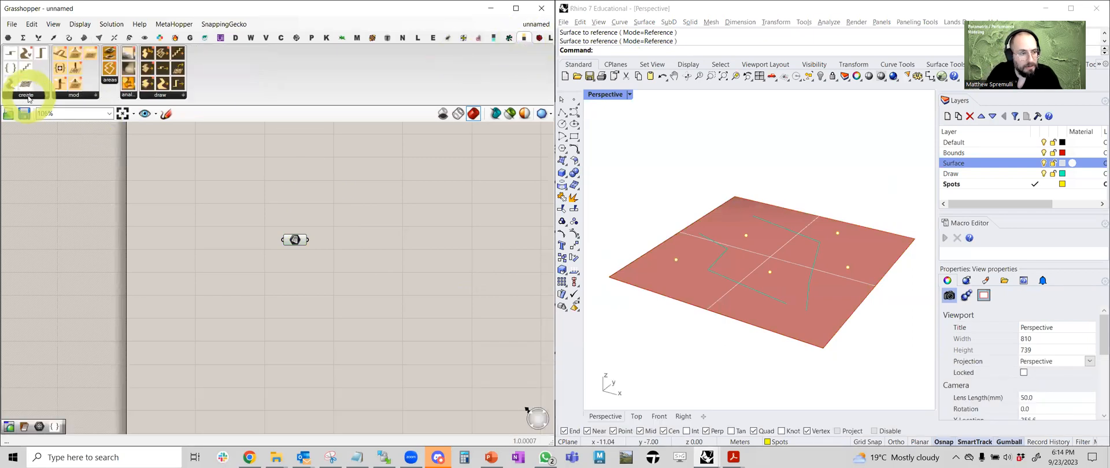
left_click(74, 95)
left_click_drag(94, 143, 432, 240)
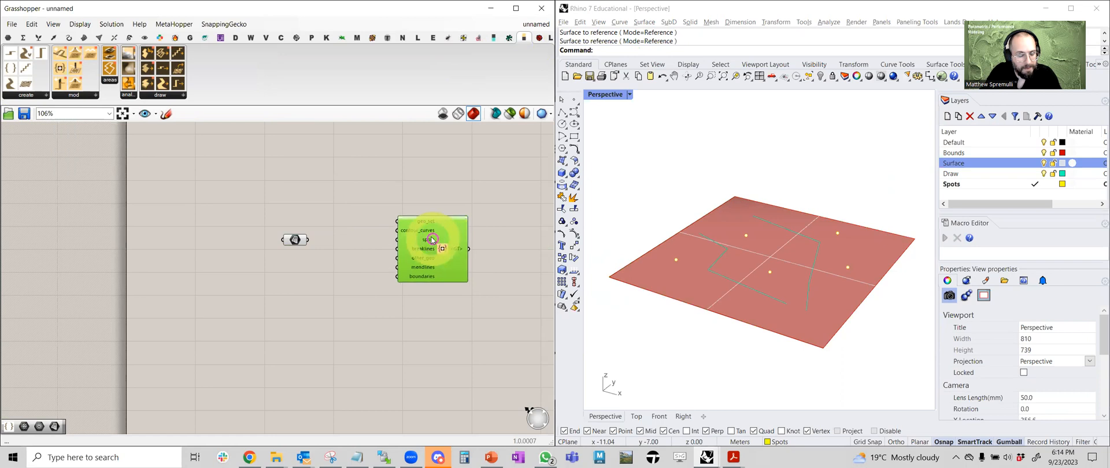
right_click_drag(453, 185, 344, 193)
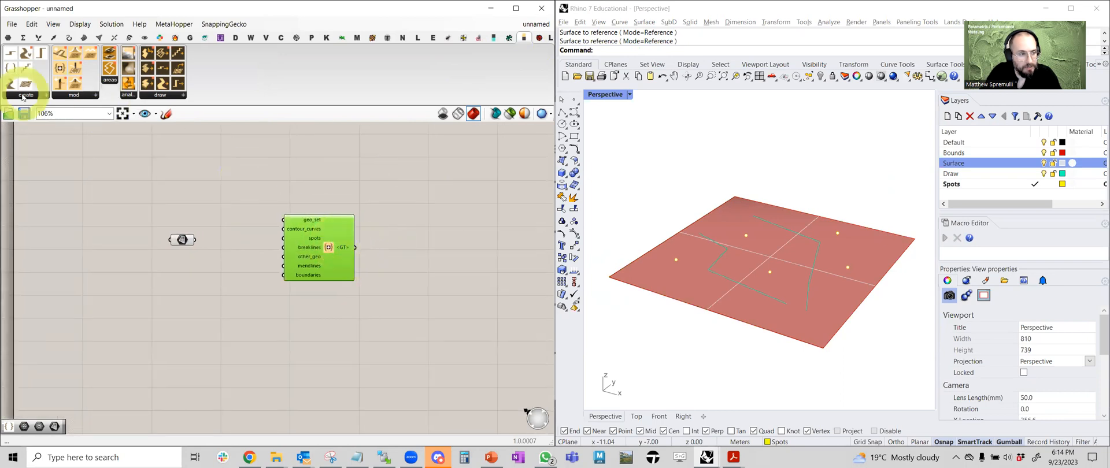
- Add a create topo component and connect the geo set component's <GT> output to its <GT> input
left_click(31, 98)
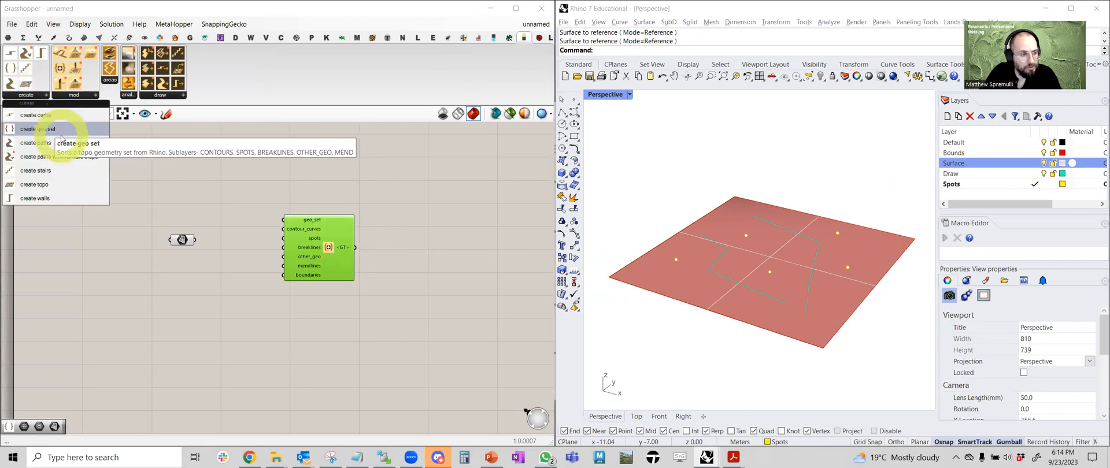
left_click(46, 186)
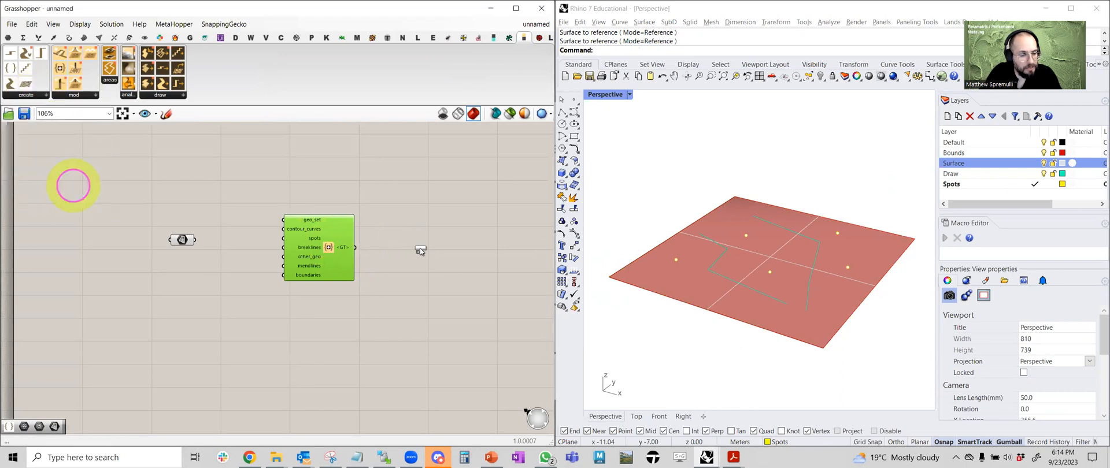
left_click(414, 257)
scroll(414, 258, "up", 4)
left_click_drag(346, 247, 455, 257)
right_click_drag(467, 264, 363, 252)
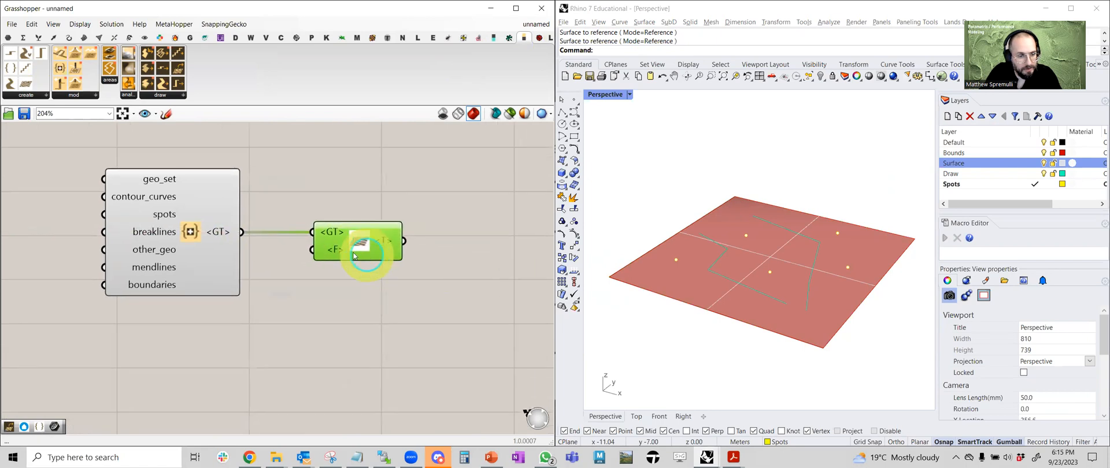
- Add a draw topo component, connect create topo's <T> output to its <T> input, and read its error message
right_click_drag(439, 244, 364, 246)
left_click(160, 94)
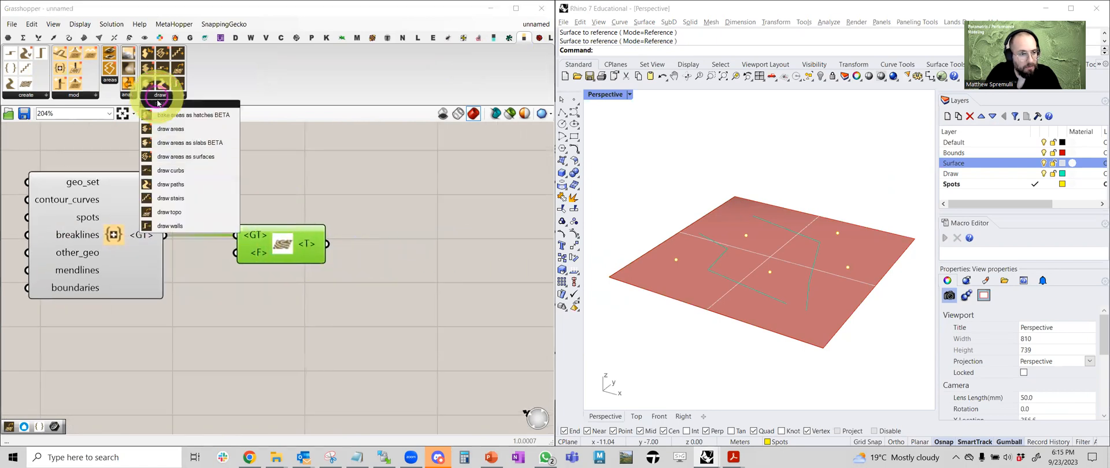
left_click(208, 214)
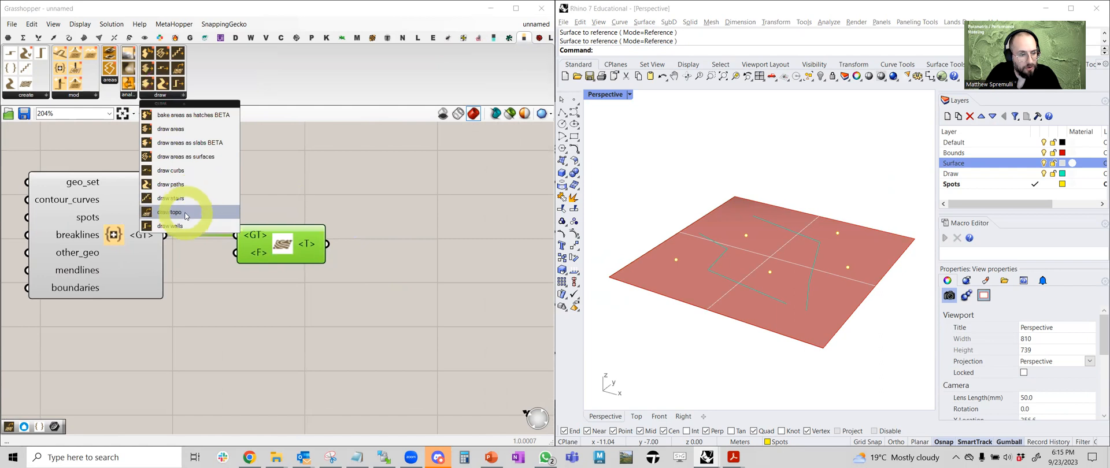
left_click(416, 240)
left_click_drag(415, 254, 471, 272)
left_click_drag(407, 251, 426, 242)
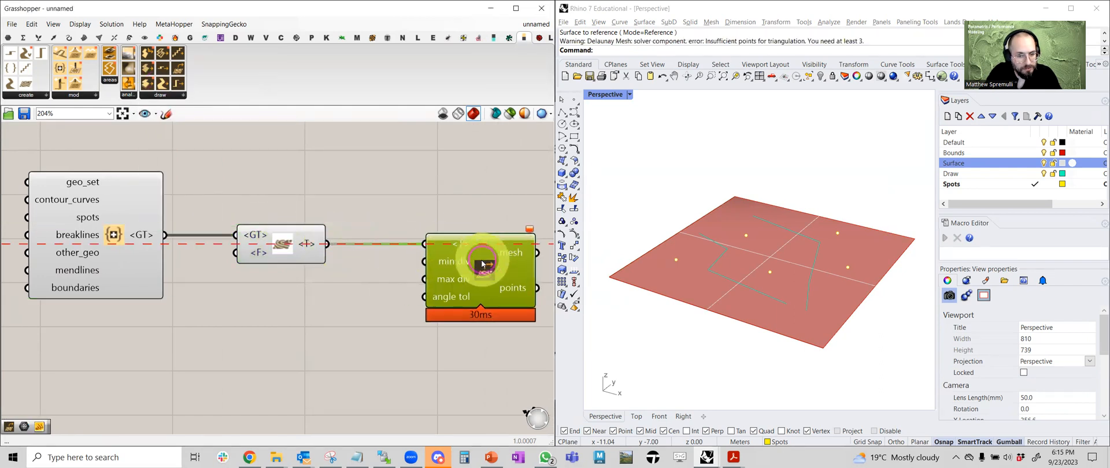
scroll(387, 200, "down", 2)
right_click_drag(389, 200, 405, 203)
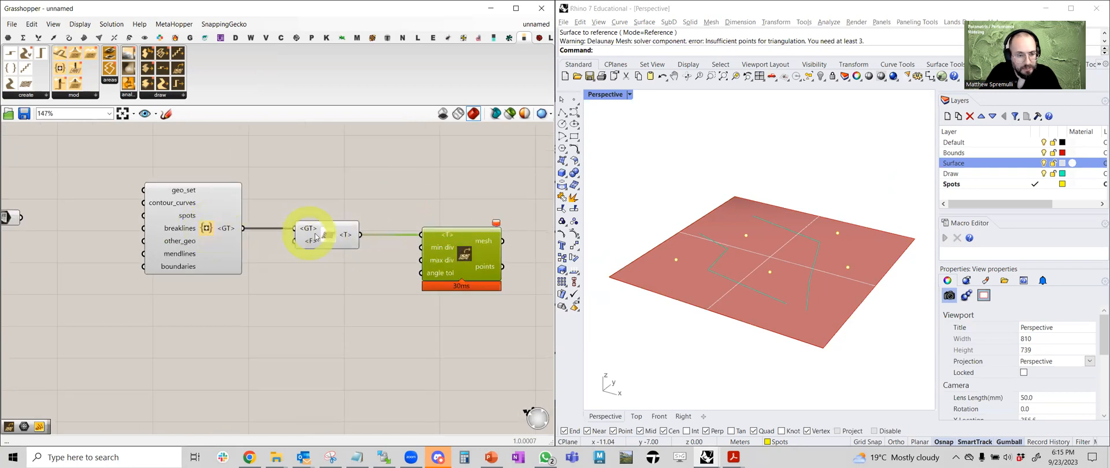
left_click(496, 223)
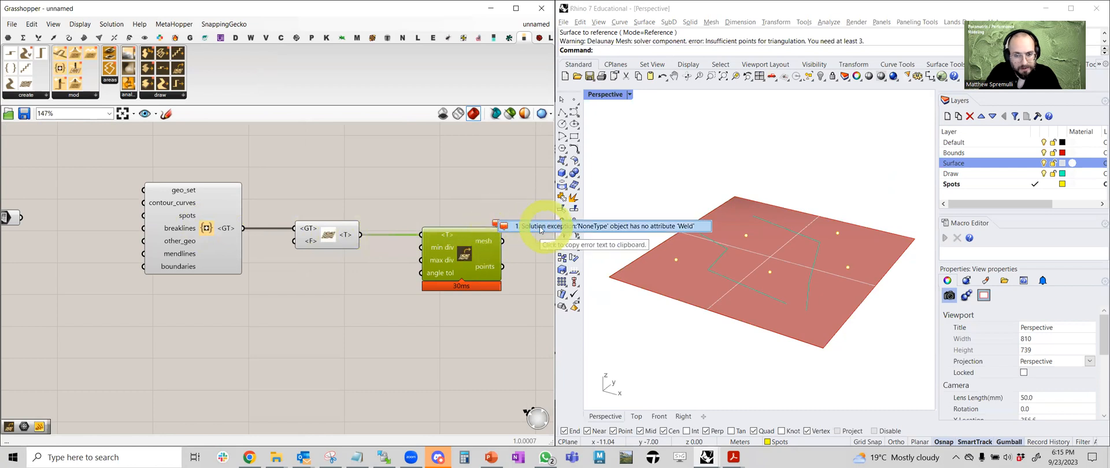
left_click(368, 164)
- Connect the Surface parameter to the geo set component's other_geo input and line it up with that input
right_click_drag(322, 164, 480, 192)
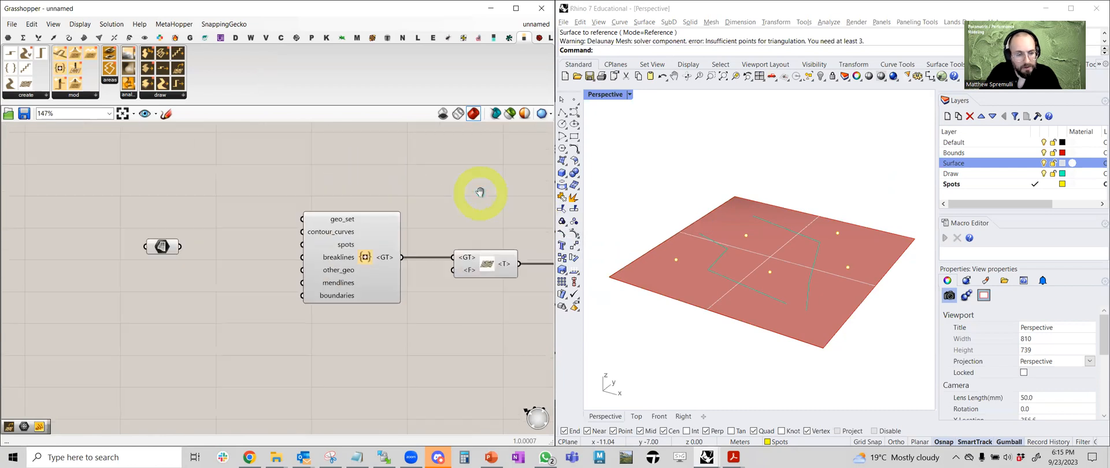
left_click_drag(177, 245, 213, 263)
scroll(225, 257, "up", 2)
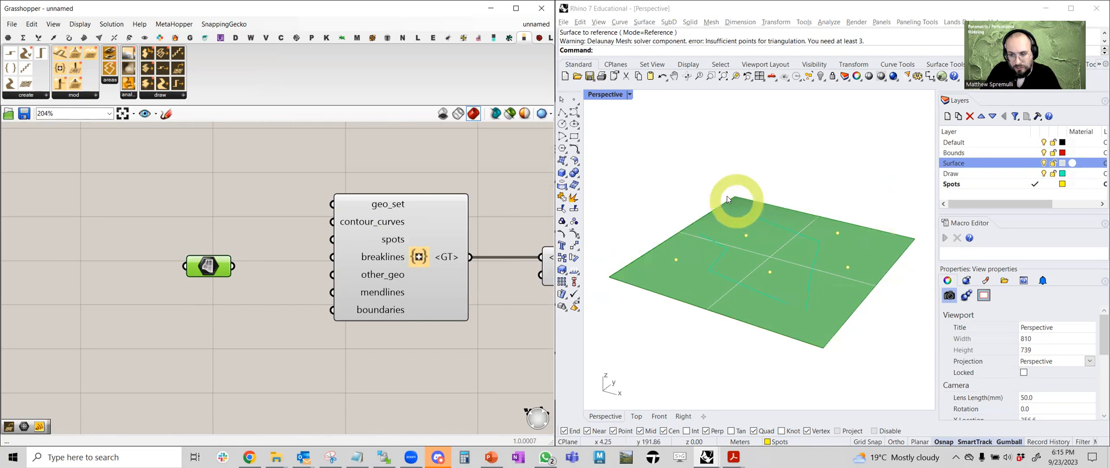
left_click_drag(237, 266, 333, 276)
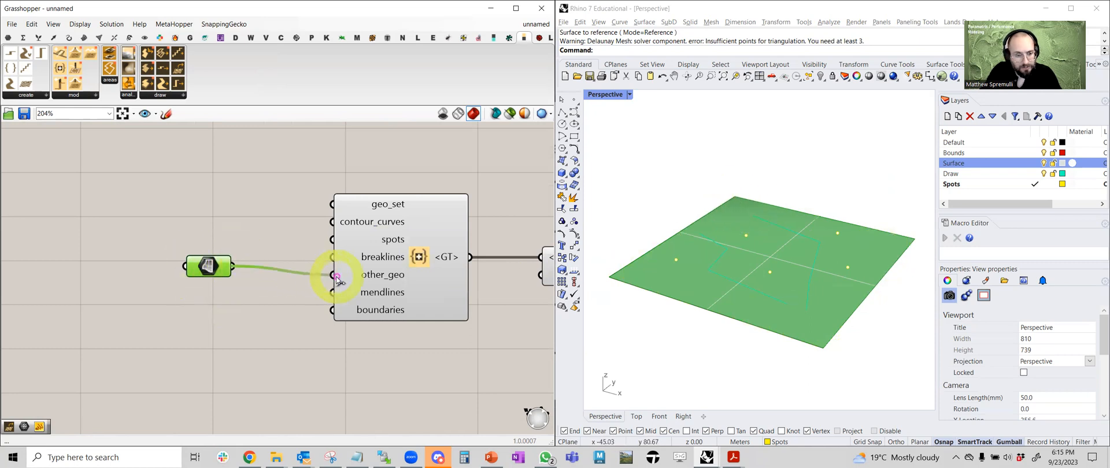
left_click_drag(217, 265, 232, 276)
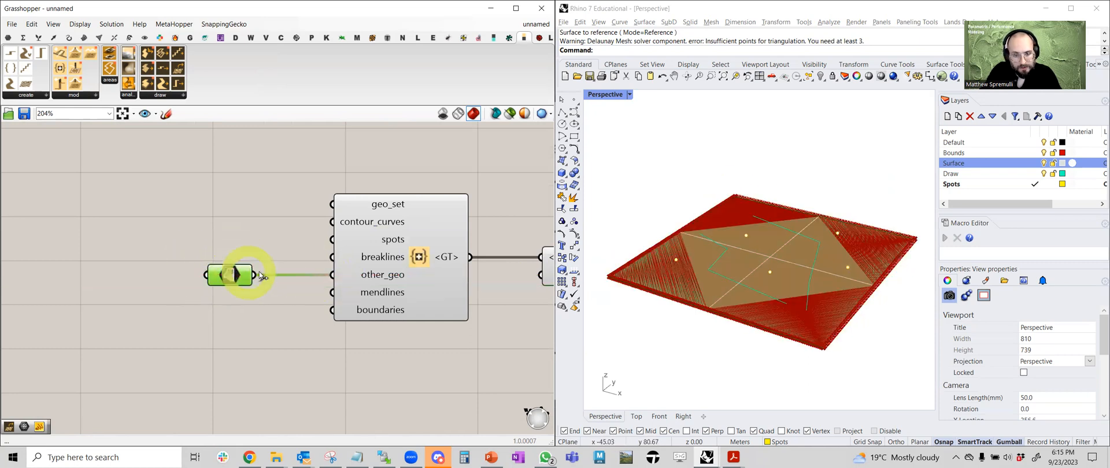
- Turn off the Surface layer in Rhino and disable the Surface parameter's preview so only the mesh is displayed
right_click_drag(746, 316, 805, 324)
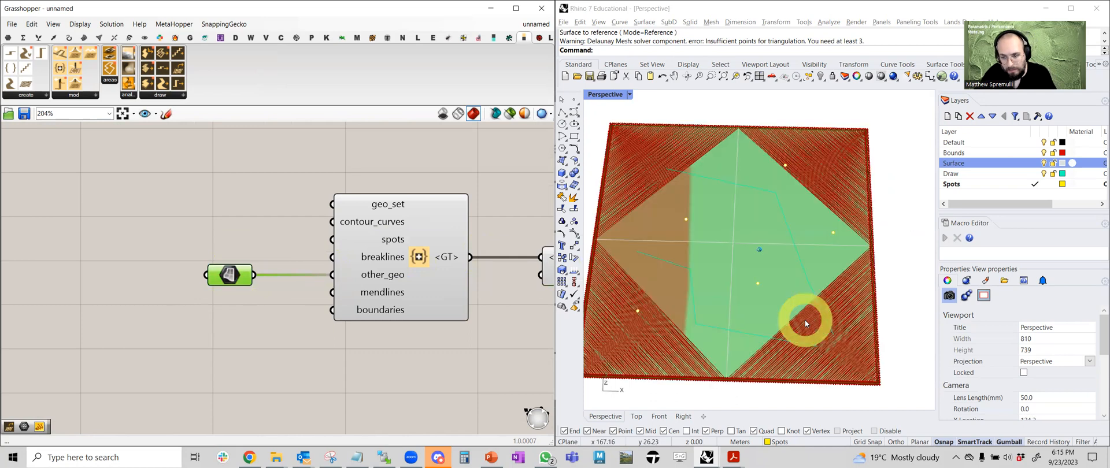
left_click(220, 275)
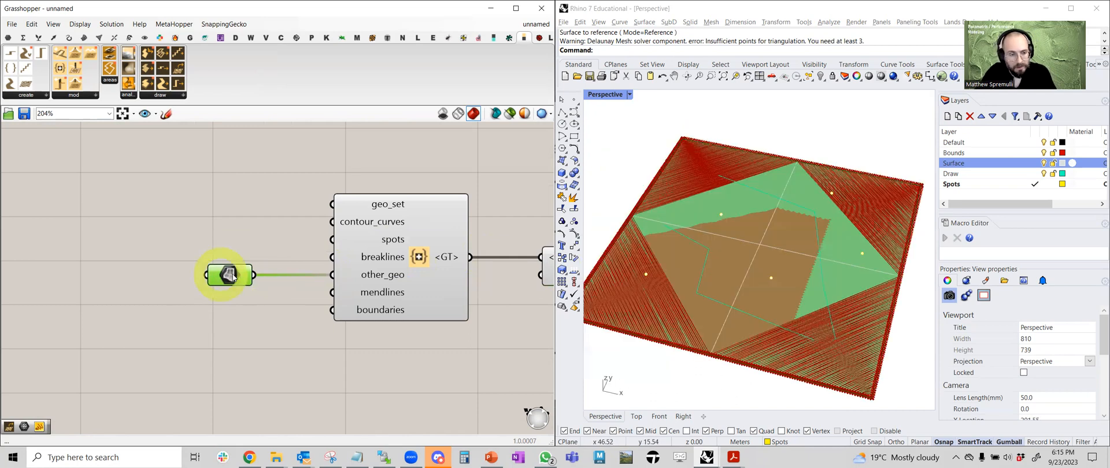
left_click(1043, 164)
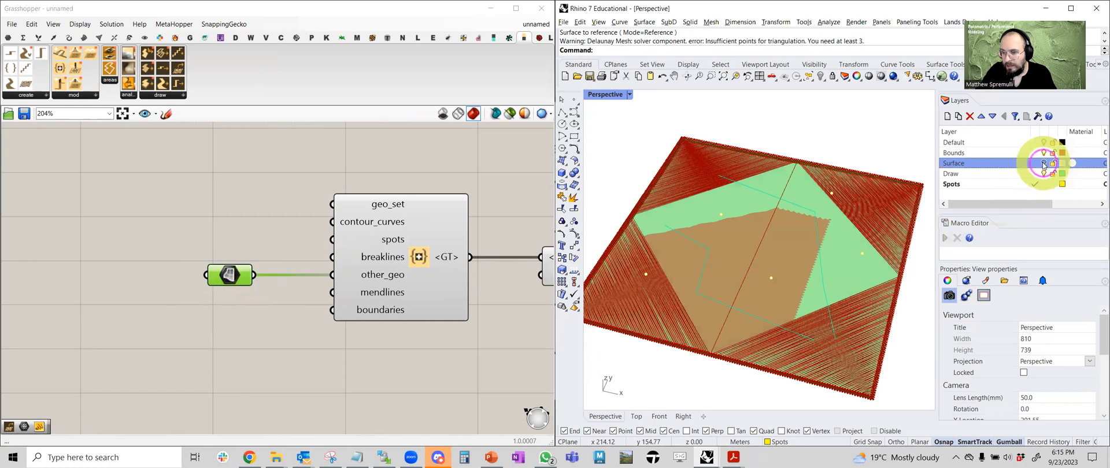
left_click(242, 281)
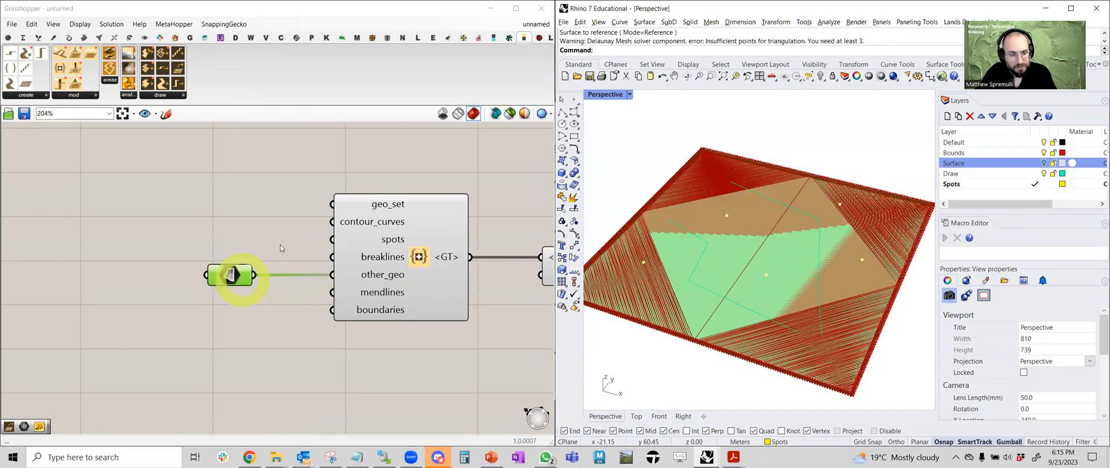
left_click(311, 250)
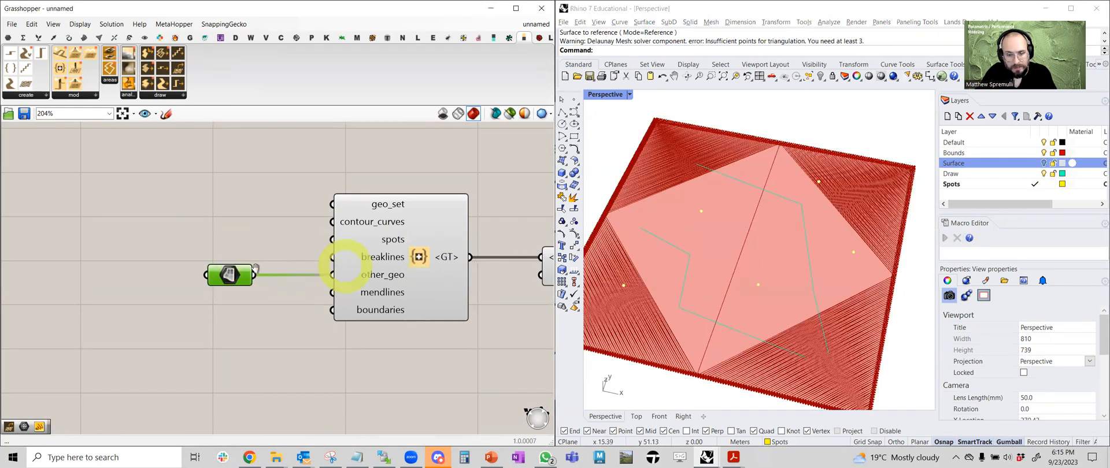
- Shift the draw topo component slightly further from create topo and examine its highlighted mesh in the Rhino viewport
right_click_drag(508, 292, 61, 257)
left_click_drag(341, 264, 360, 267)
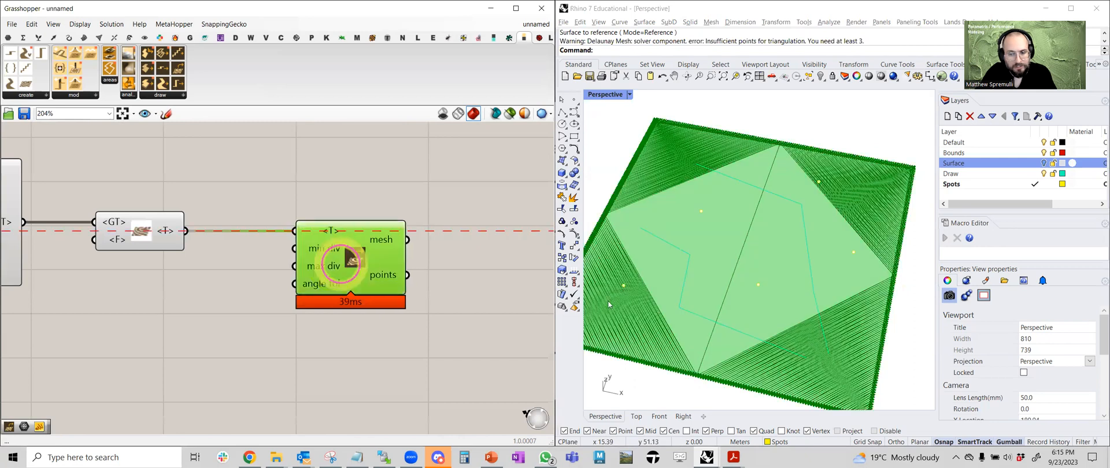
scroll(733, 348, "up", 2)
mouse_move(683, 334)
right_mouse_down()
mouse_move(706, 317)
mouse_move(697, 324)
right_mouse_up()
right_click_drag(819, 274, 784, 185)
right_click_drag(796, 219, 715, 284)
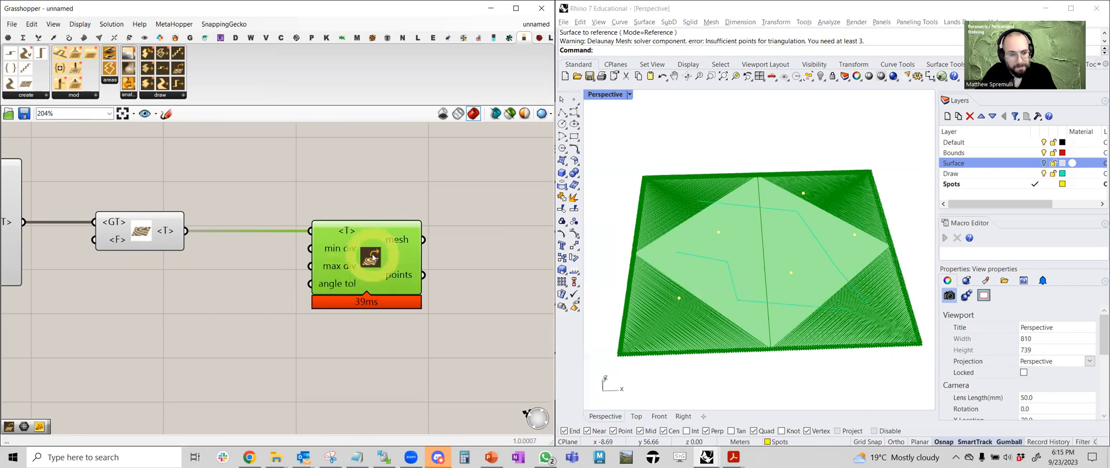
right_click_drag(253, 272, 291, 275)
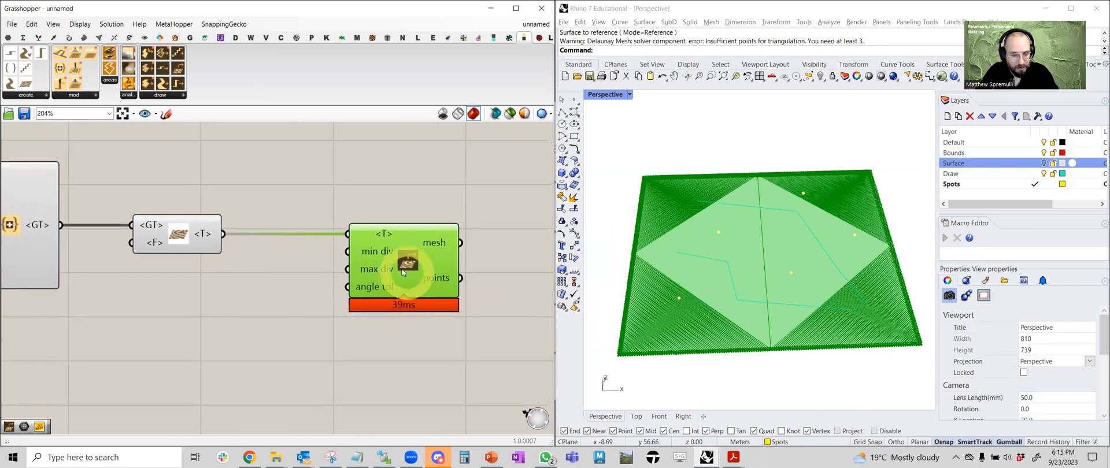
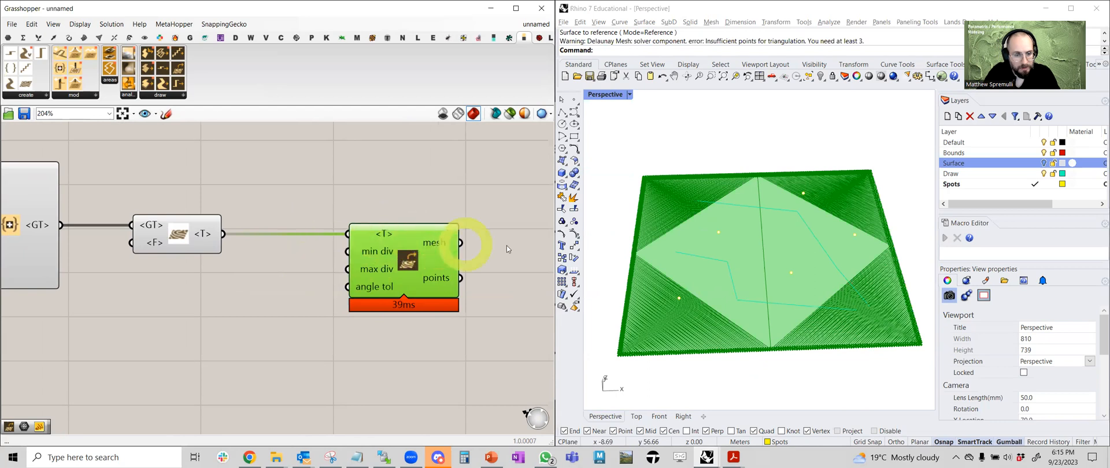
- Add a Mesh parameter beside the draw topo component and connect the mesh output to it
right_click_drag(551, 243, 455, 246)
double_click(457, 246)
type("mesh")
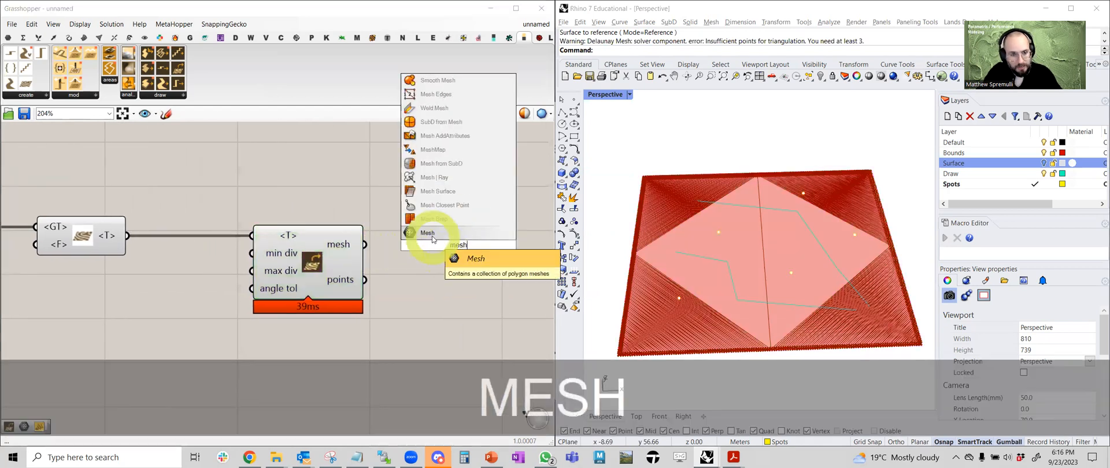
left_click(434, 255)
left_click_drag(364, 245, 435, 245)
left_click(456, 245)
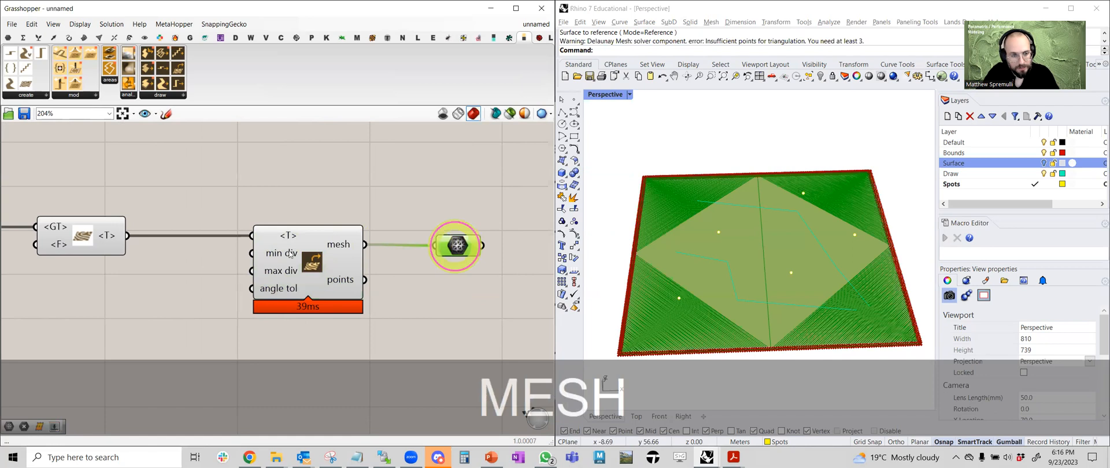
- Disable the draw topo component's preview and examine the triangulation at a corner of the mesh
left_click(291, 253)
middle_click(292, 251)
left_click(322, 221)
right_click_drag(382, 225, 376, 223)
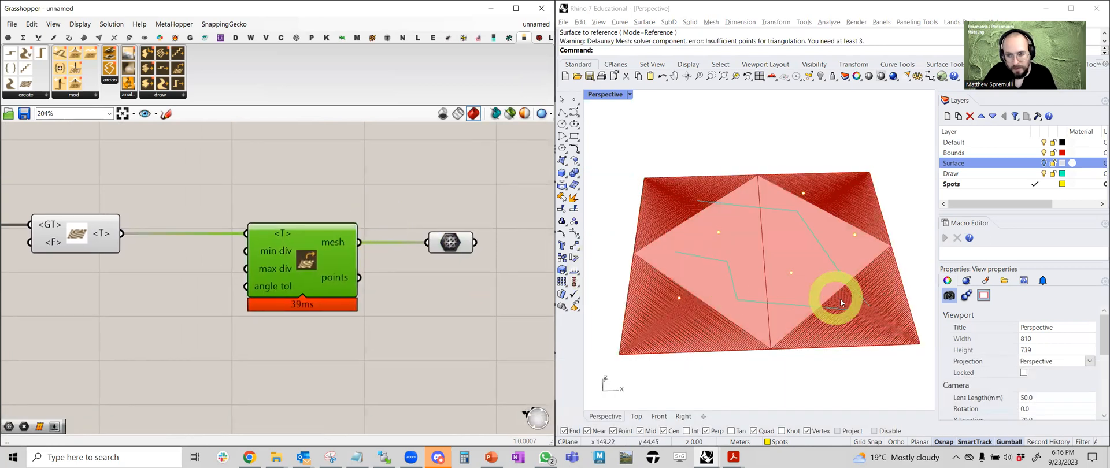
right_click_drag(840, 299, 826, 365)
scroll(650, 341, "up", 3)
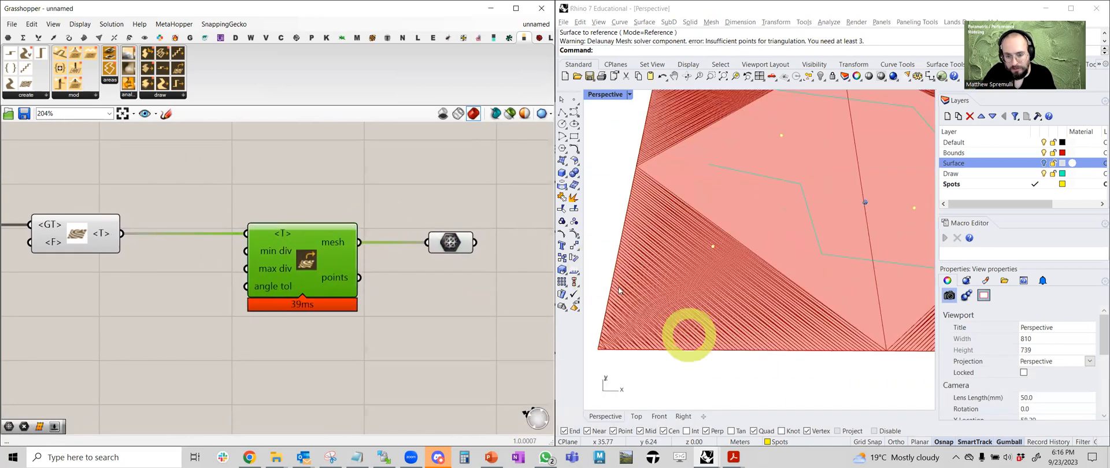
right_click_drag(728, 361, 684, 374)
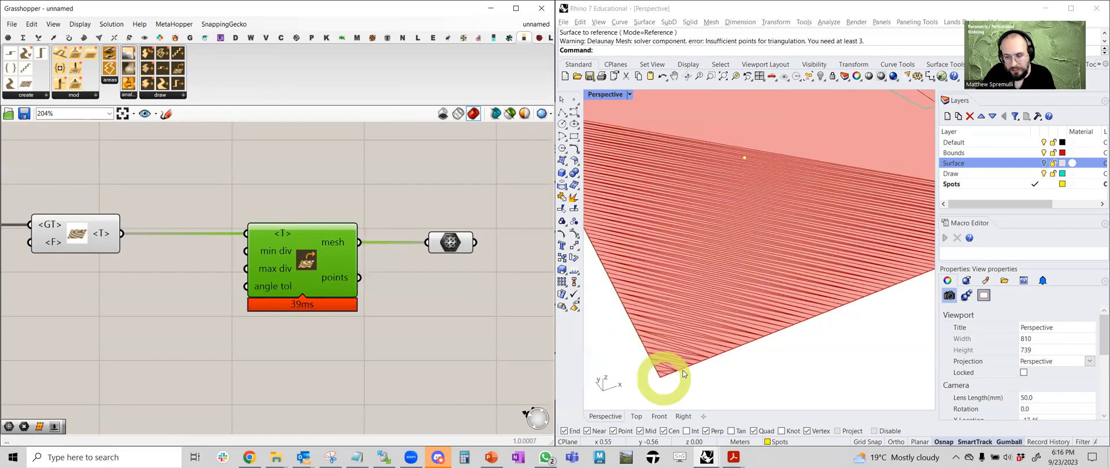
- Feed draw topo's max div input from a new number slider ranging from 0.1 to 10, set to 9.0
right_click_drag(307, 277, 441, 278)
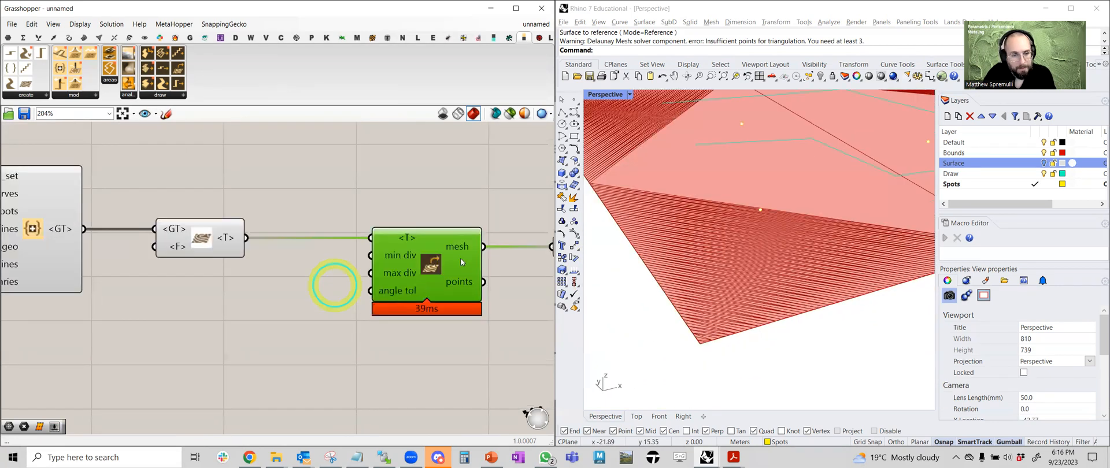
right_click_drag(334, 285, 397, 286)
mouse_move(459, 258)
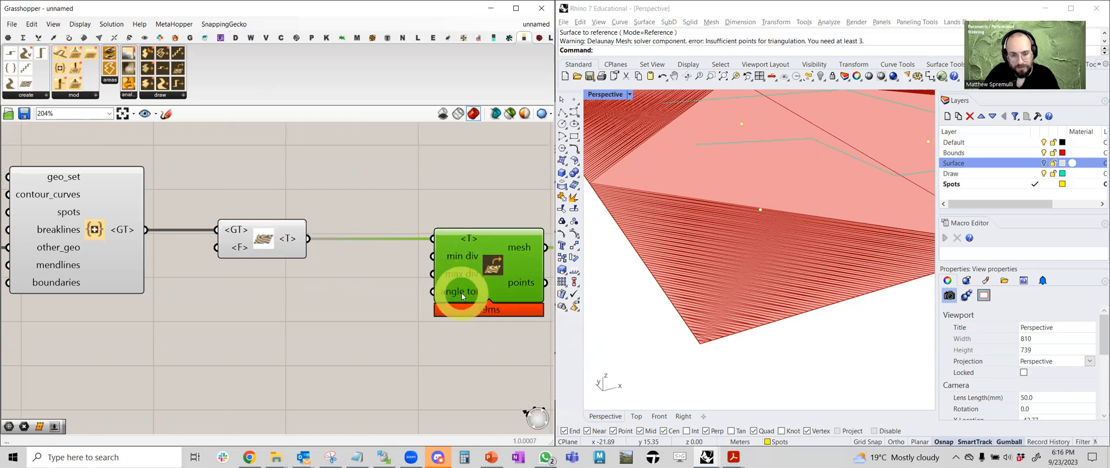
double_click(326, 302)
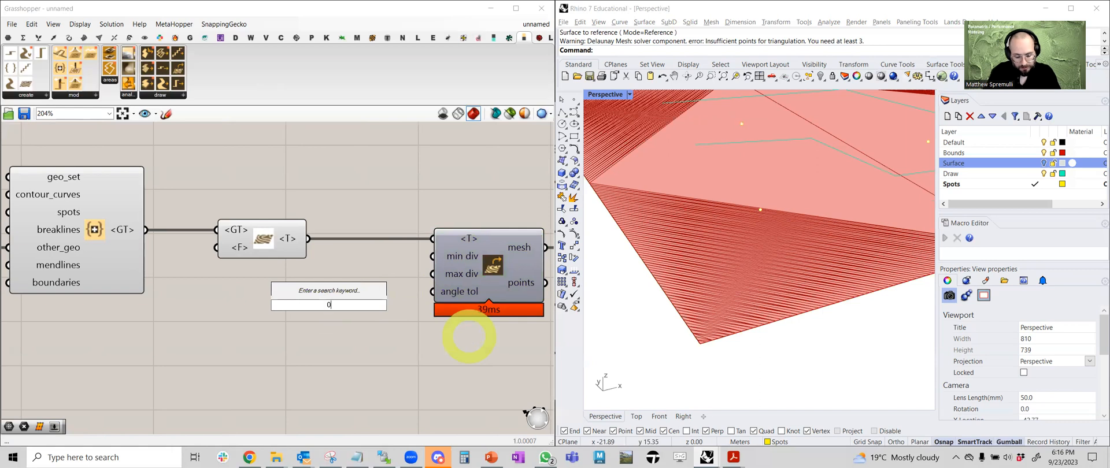
type("0.1<")
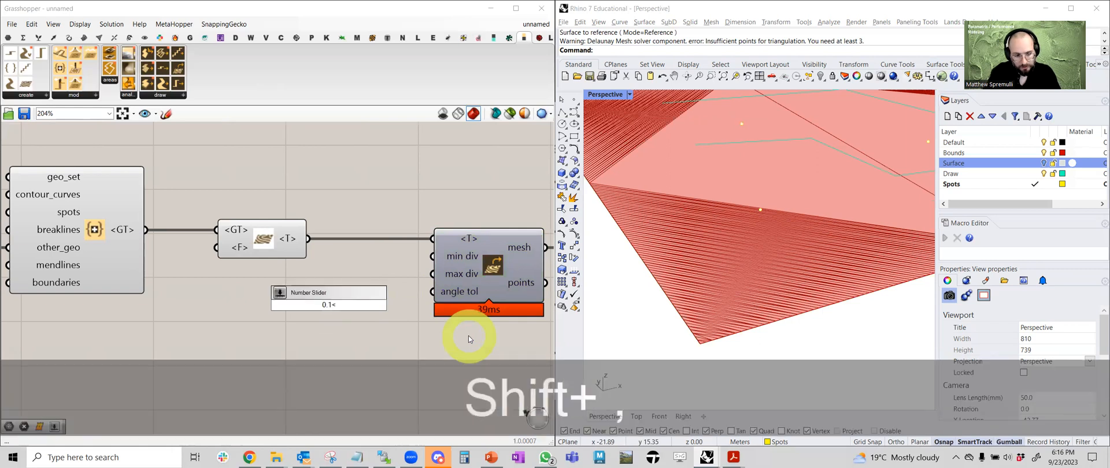
type("10")
key("Return")
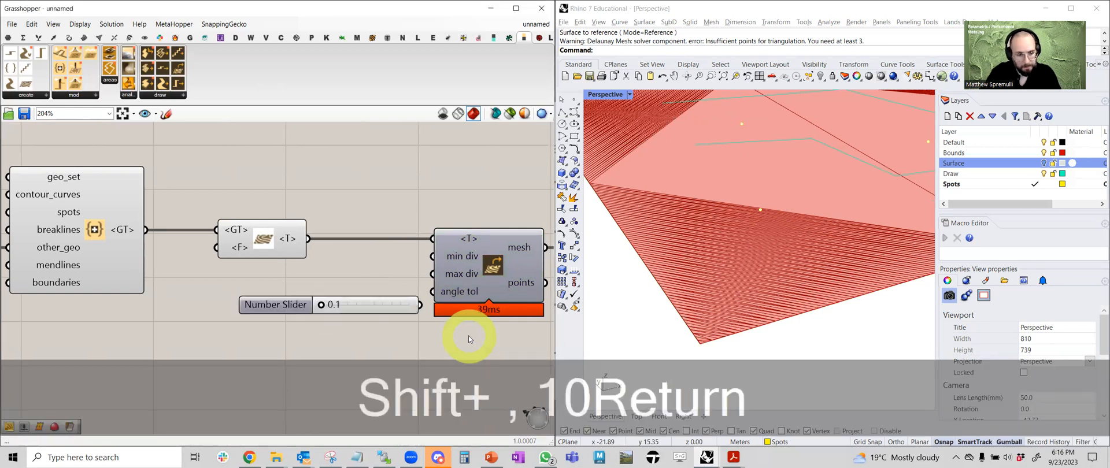
left_click_drag(322, 305, 432, 274)
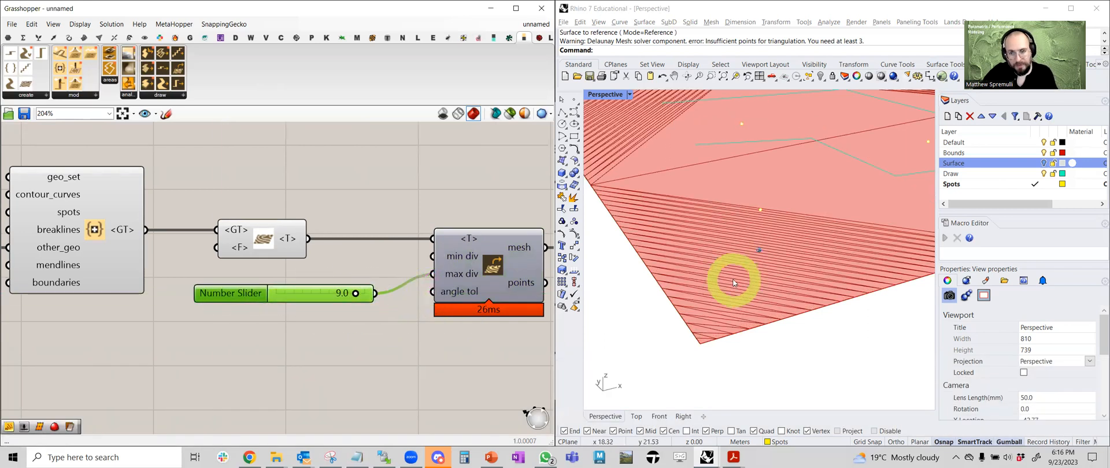
- Raise the max div slider to 10.0 and place it in line with the max div input
right_click_drag(733, 282, 756, 253)
scroll(732, 279, "down", 3)
mouse_move(354, 293)
left_mouse_down()
mouse_move(303, 299)
mouse_move(370, 296)
mouse_move(344, 288)
left_mouse_up()
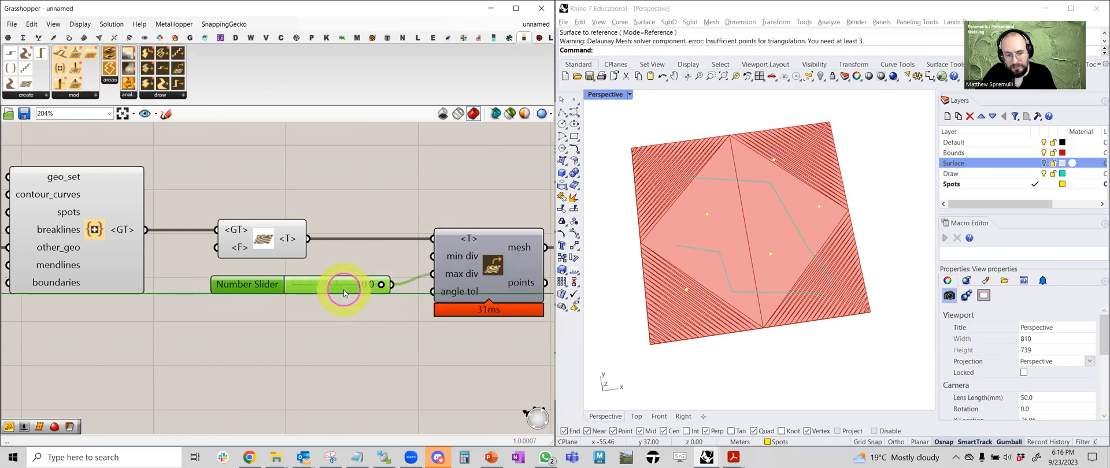
scroll(452, 275, "down", 2)
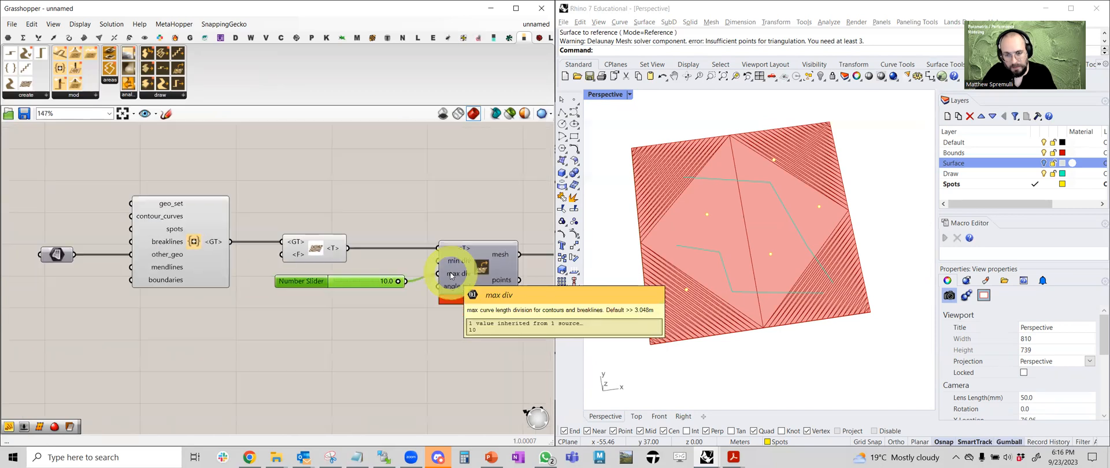
- Examine the Mesh parameter's result from the side in Rhino and review the definition from the Surface parameter onward
left_click(111, 260)
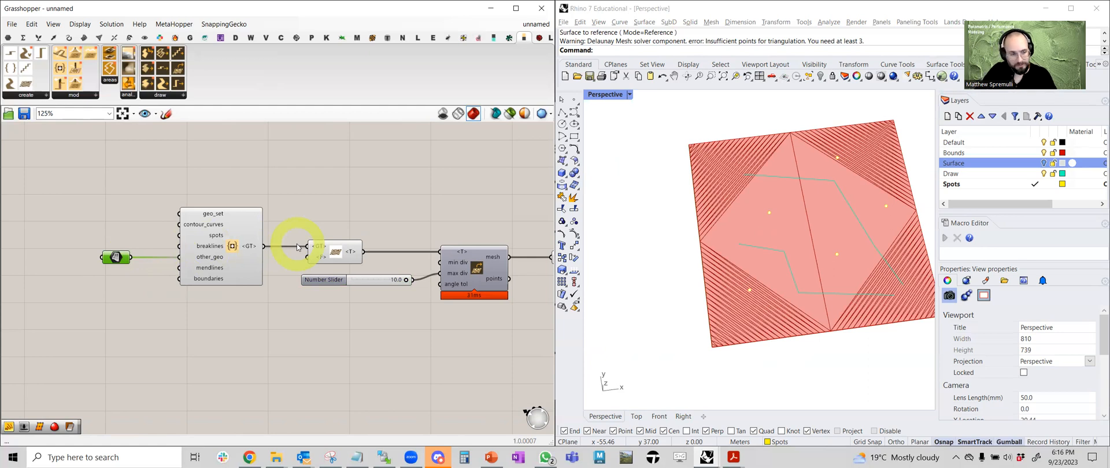
right_click_drag(355, 220, 220, 229)
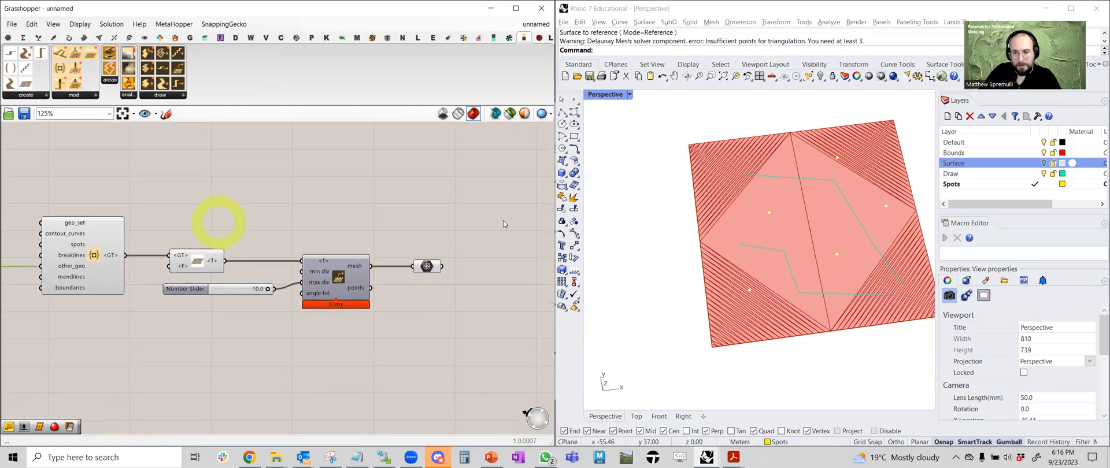
right_click_drag(830, 224, 838, 279)
left_click(428, 273)
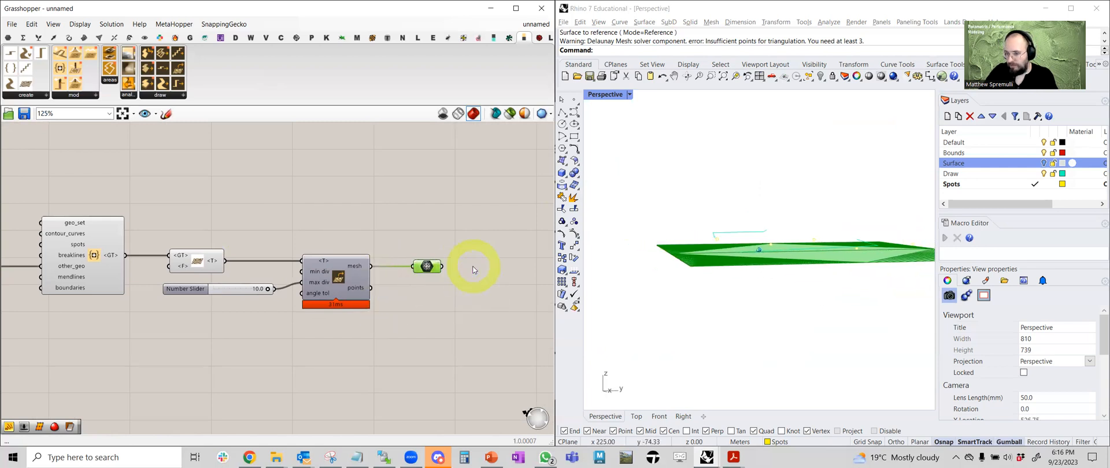
scroll(428, 267, "down", 2)
right_click_drag(168, 265, 178, 239)
scroll(178, 238, "up", 3)
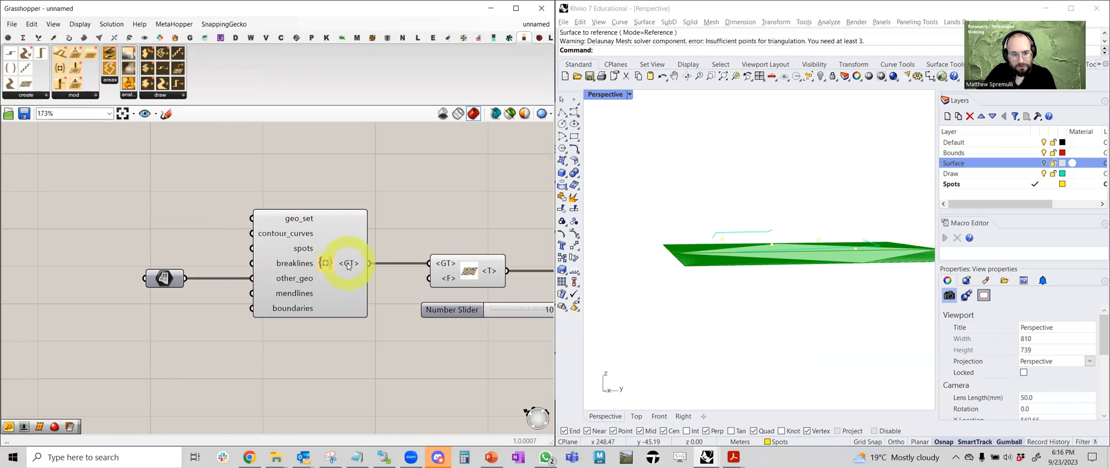
- Add a Curve parameter beside the geometry component and reference the two drawn polylines on the terrain as multiple curves
right_click_drag(726, 235, 701, 248)
right_click_drag(513, 267, 333, 269)
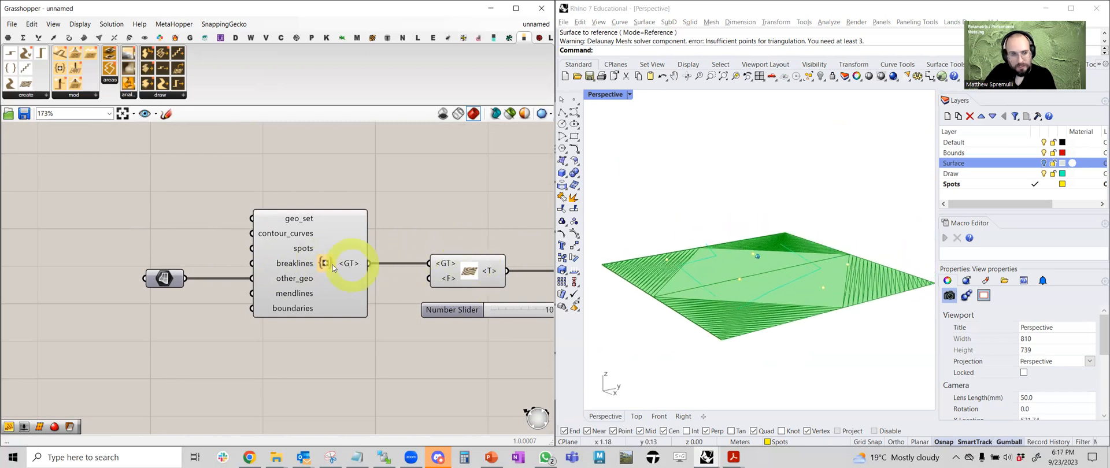
double_click(155, 220)
type("crv")
left_click(150, 204)
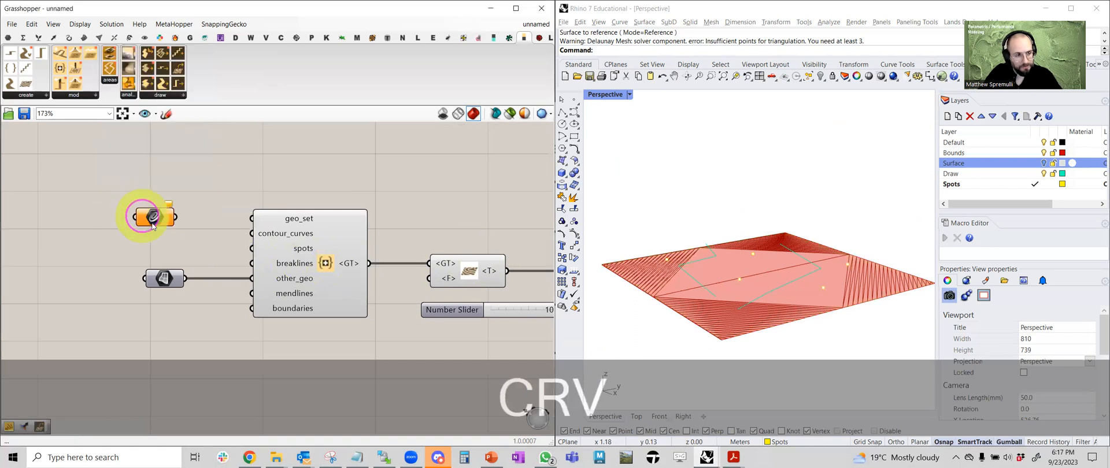
right_click(155, 222)
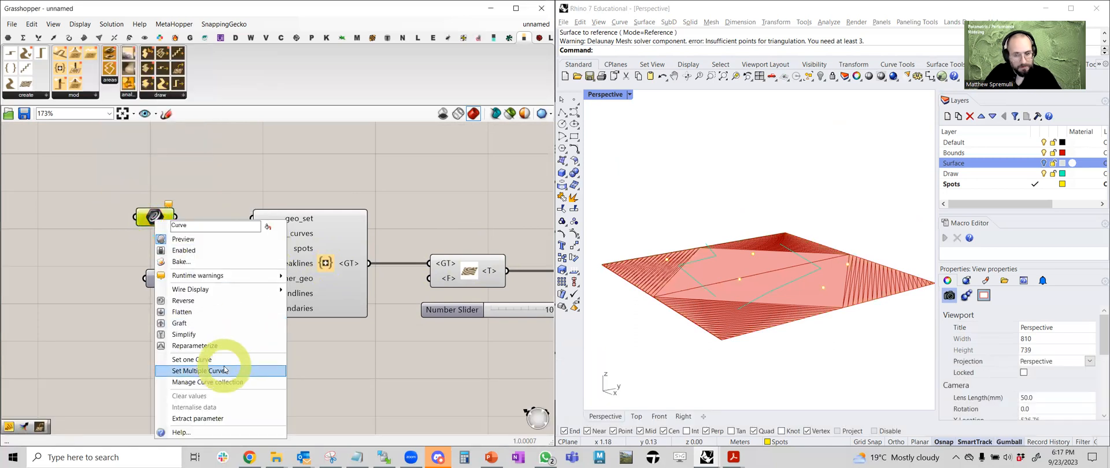
left_click(225, 370)
left_click(706, 257)
left_click(814, 269)
key("space")
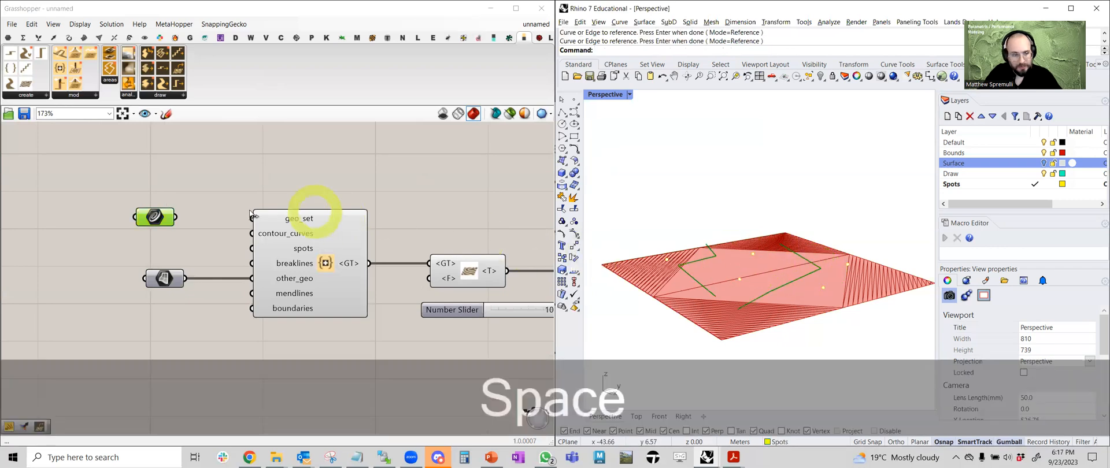
- Connect the Curve parameter to the breaklines input and examine the mesh triangulation along both polylines
left_click_drag(180, 218, 252, 264)
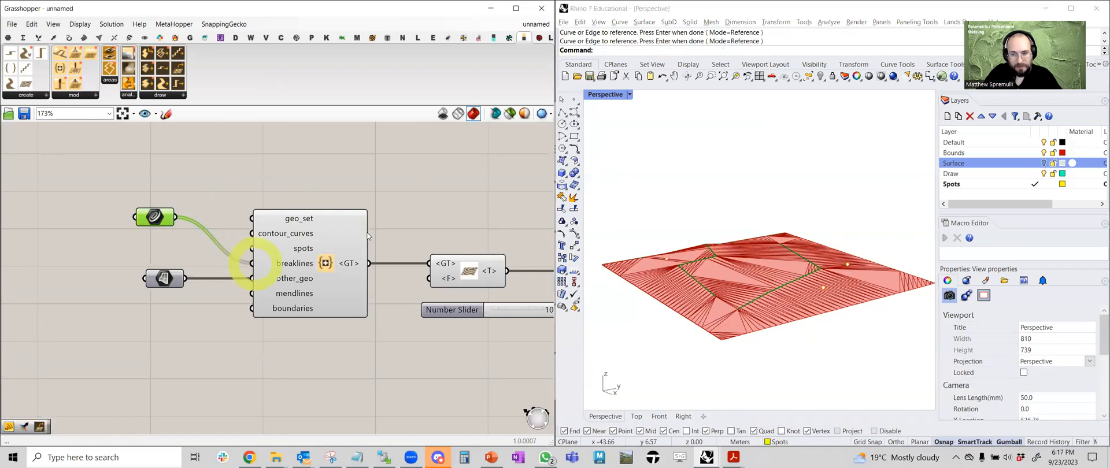
right_click_drag(822, 296, 773, 279)
left_click(501, 207)
right_click_drag(683, 268, 751, 347)
right_click_drag(750, 346, 692, 252)
right_click_drag(777, 373, 696, 326)
mouse_move(758, 364)
right_mouse_down()
mouse_move(729, 350)
mouse_move(713, 316)
right_mouse_up()
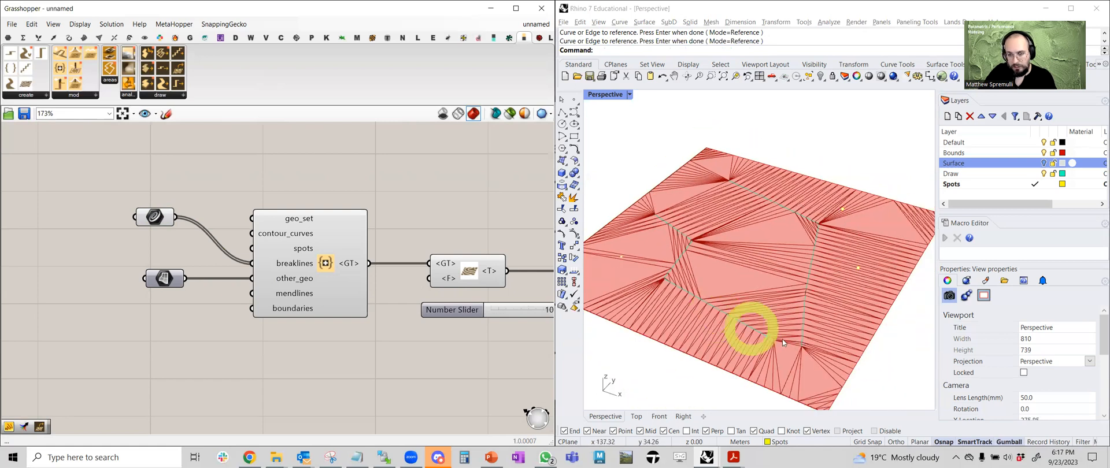
mouse_move(786, 339)
right_mouse_down()
mouse_move(717, 283)
mouse_move(745, 285)
right_mouse_up()
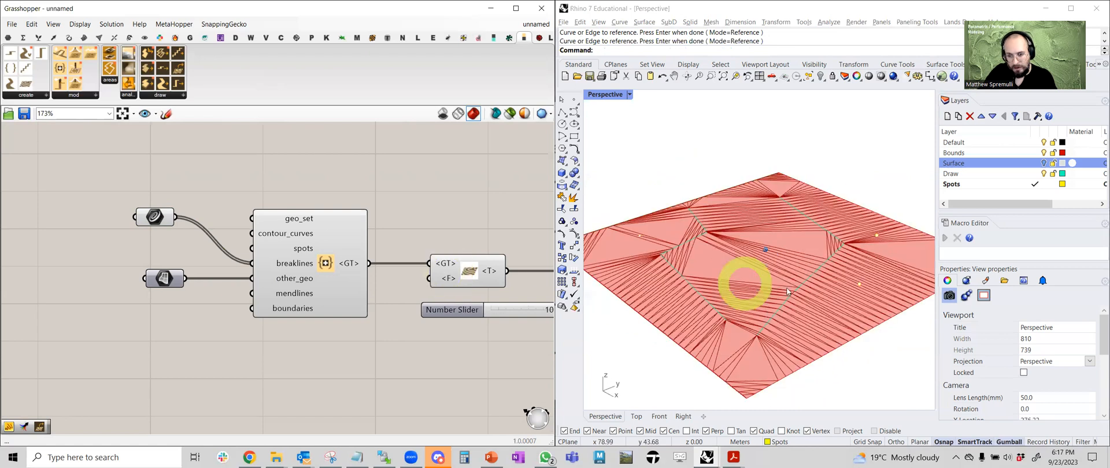
- Adjust the height of individual points on one breakline curve in Rhino to test the mesh update
left_click(770, 305)
left_click(867, 255)
left_click_drag(870, 221, 870, 215)
right_click_drag(897, 279, 873, 225)
left_click_drag(859, 215, 860, 253)
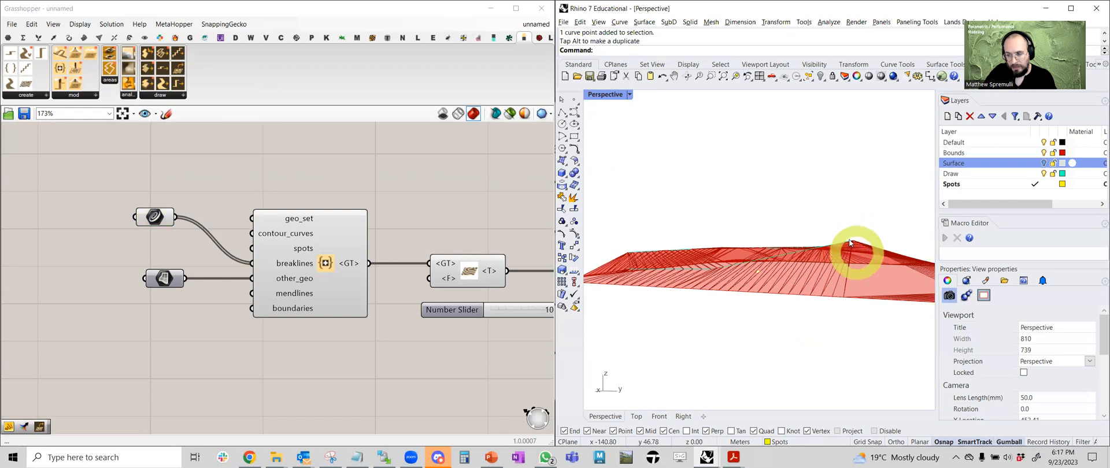
left_click(852, 239)
mouse_move(849, 235)
right_mouse_down()
mouse_move(867, 248)
mouse_move(838, 232)
right_mouse_up()
left_click(857, 248)
left_click_drag(839, 232, 843, 242)
right_click_drag(849, 243, 857, 247)
left_click_drag(842, 252, 837, 230)
- Reshape the other breakline curve by moving it and lowering one of its points, checking the mesh as it updates
right_click_drag(838, 230, 643, 271)
left_click(642, 270)
left_click_drag(683, 236, 693, 223)
right_click_drag(717, 212, 657, 245)
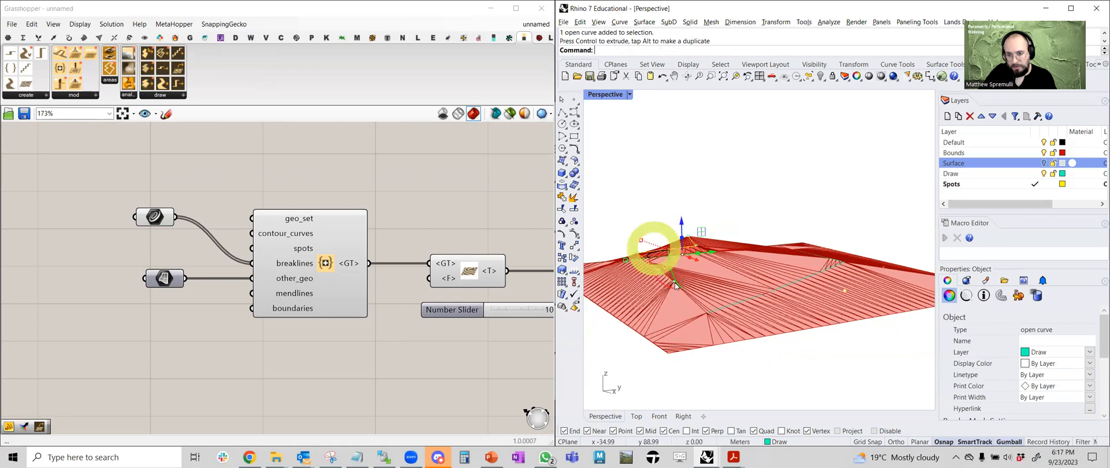
left_click(677, 279)
left_click(710, 193)
left_click(673, 284)
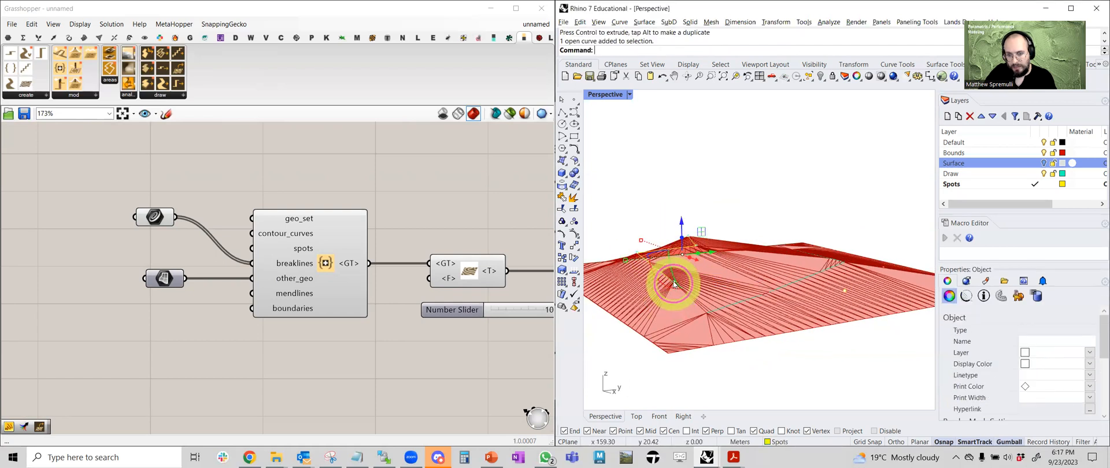
left_click(676, 279)
mouse_move(649, 280)
right_mouse_down()
mouse_move(674, 268)
mouse_move(637, 282)
right_mouse_up()
left_click(637, 282)
left_click_drag(636, 249, 637, 273)
left_click(668, 206)
mouse_move(682, 213)
right_mouse_down()
mouse_move(674, 203)
mouse_move(669, 214)
right_mouse_up()
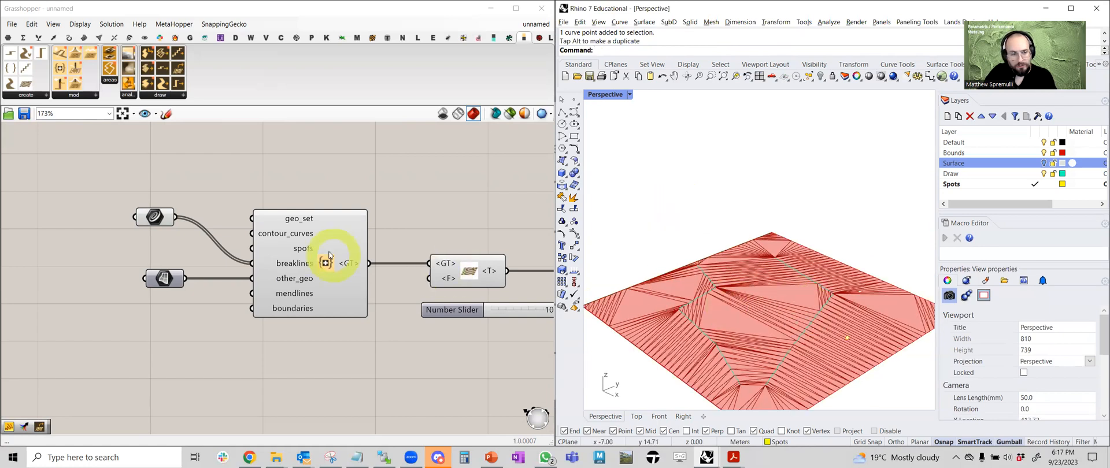
- Stack the Curve parameter directly above the Surface parameter and add a Point parameter above them
scroll(309, 255, "up", 3)
right_click_drag(276, 251, 293, 190)
left_click_drag(178, 190, 207, 252)
double_click(200, 210)
type("point")
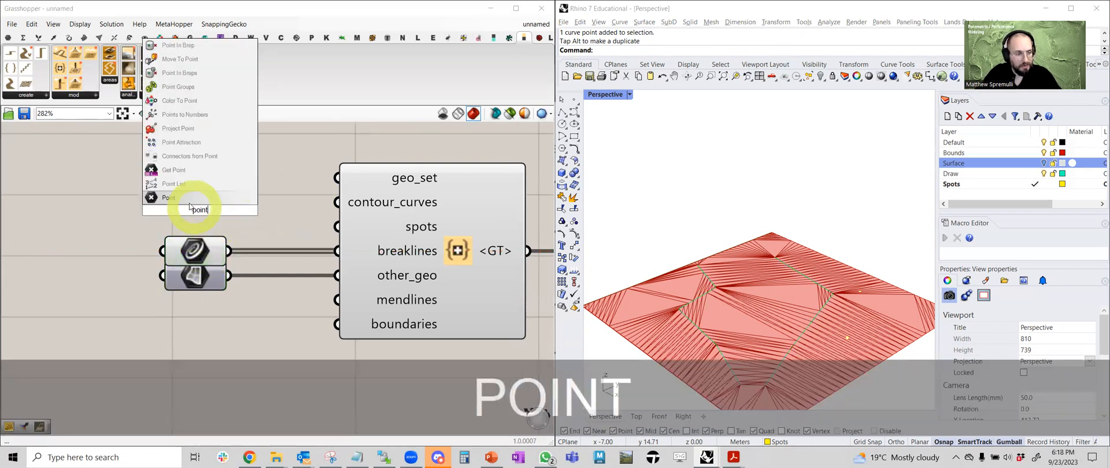
key("Return")
left_click_drag(194, 198, 195, 221)
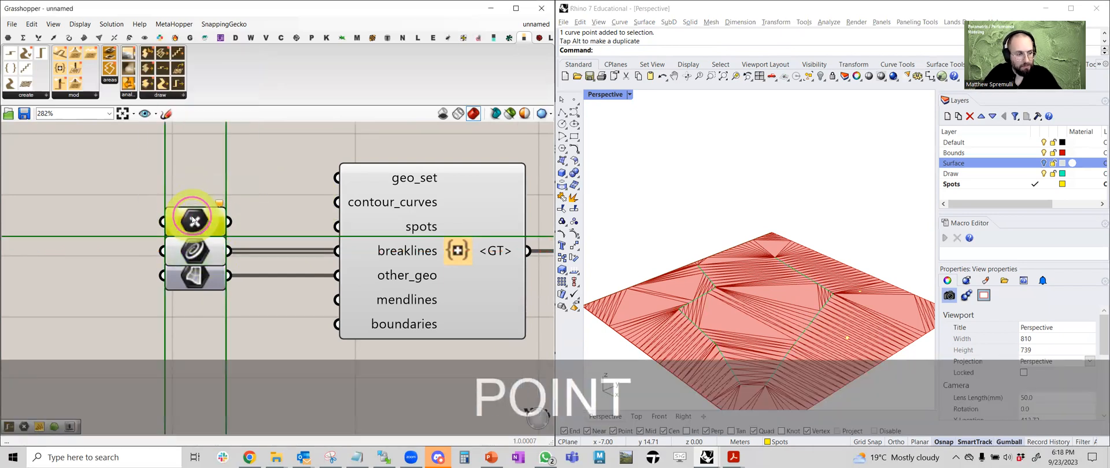
- Reference the five yellow spot points on the terrain in the Point parameter as multiple points
right_click(195, 222)
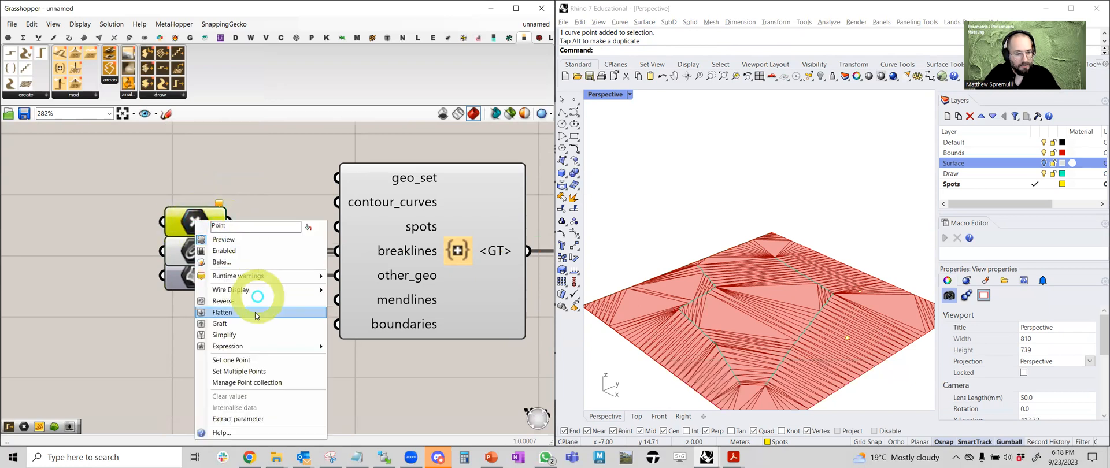
left_click(260, 372)
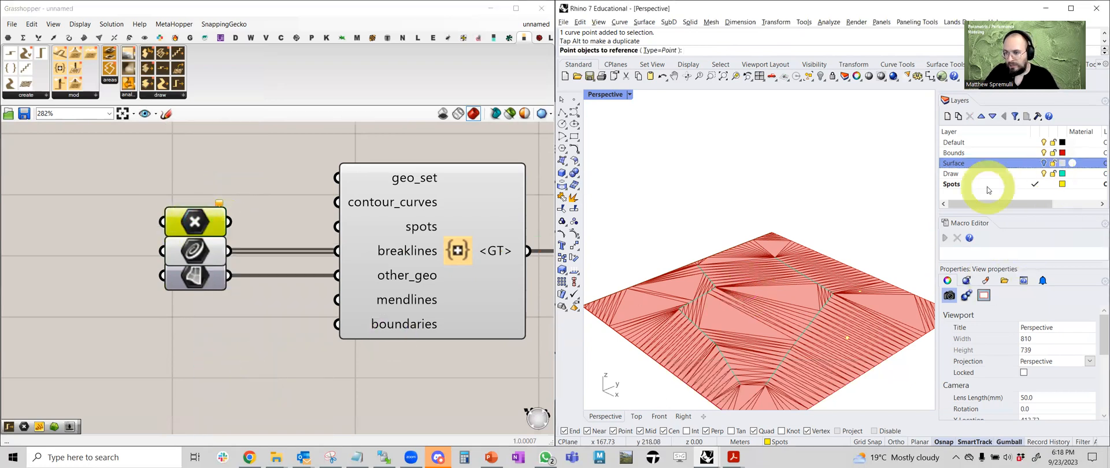
left_click(859, 292)
left_click(851, 331)
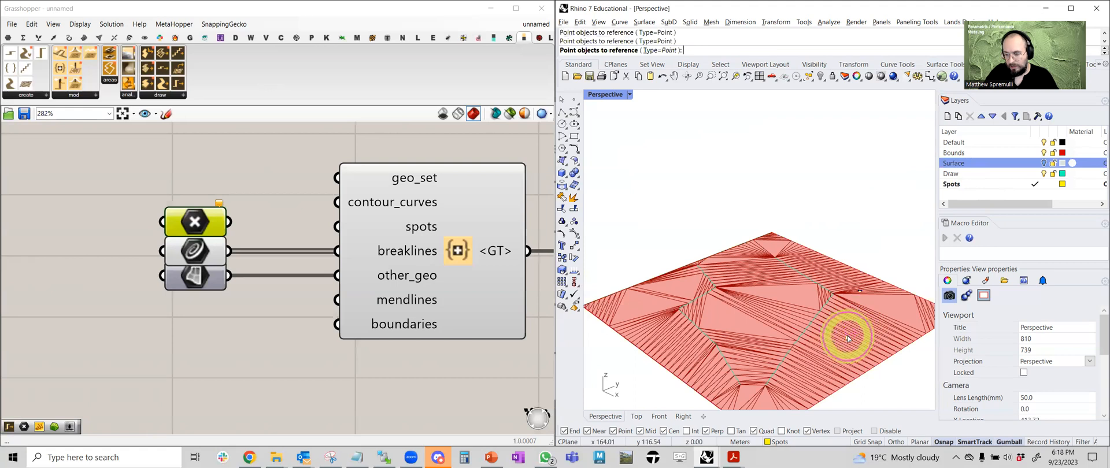
right_click_drag(796, 362, 768, 254, "shift")
left_click(760, 264)
left_click(721, 298)
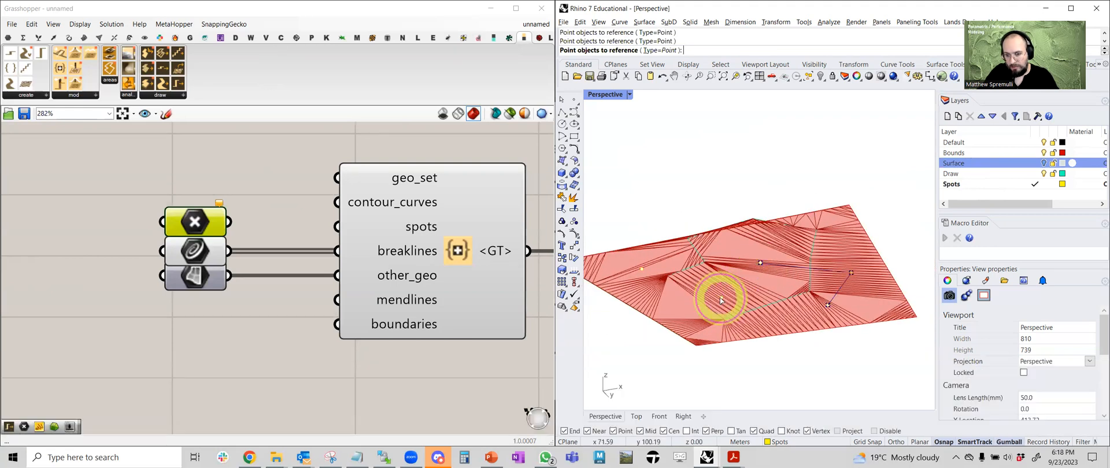
key("space")
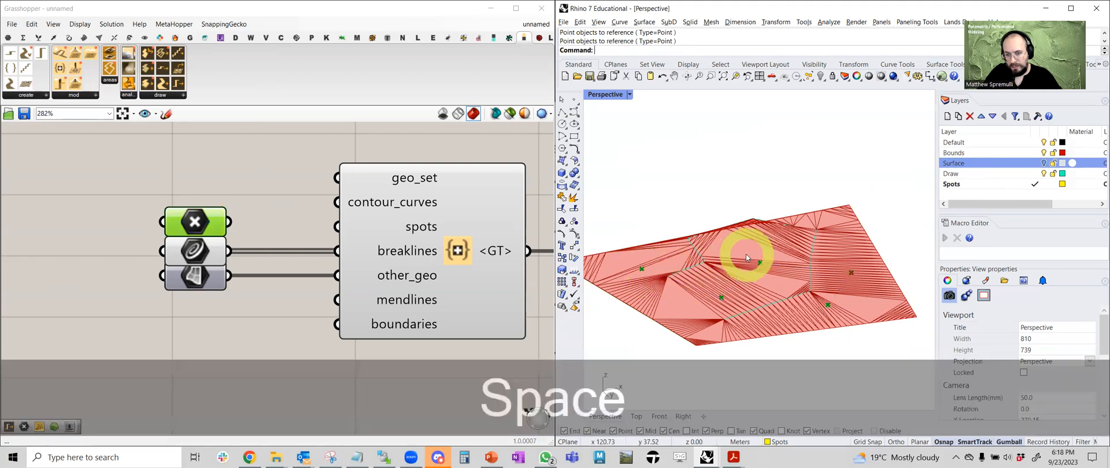
- Connect the Point parameter to the geometry component's spots input
left_click(244, 219)
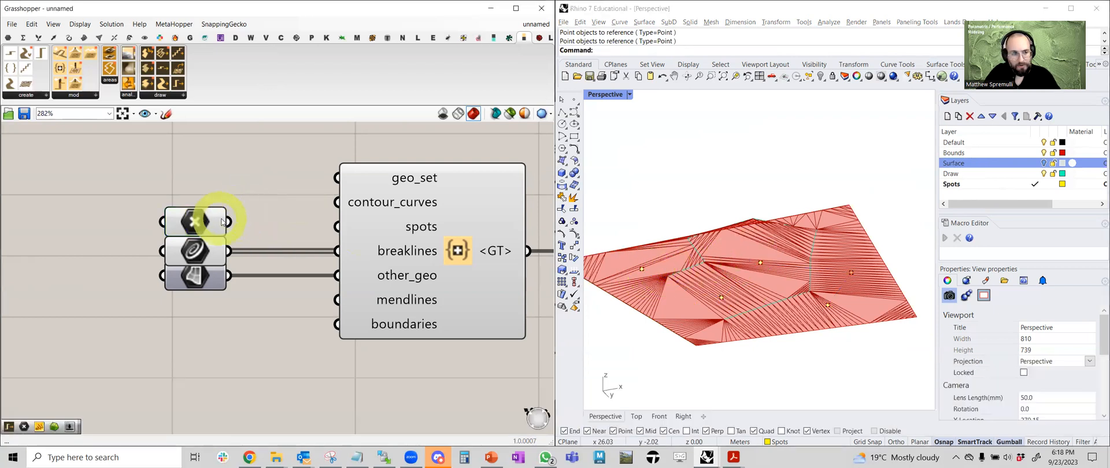
left_click_drag(339, 227, 337, 227)
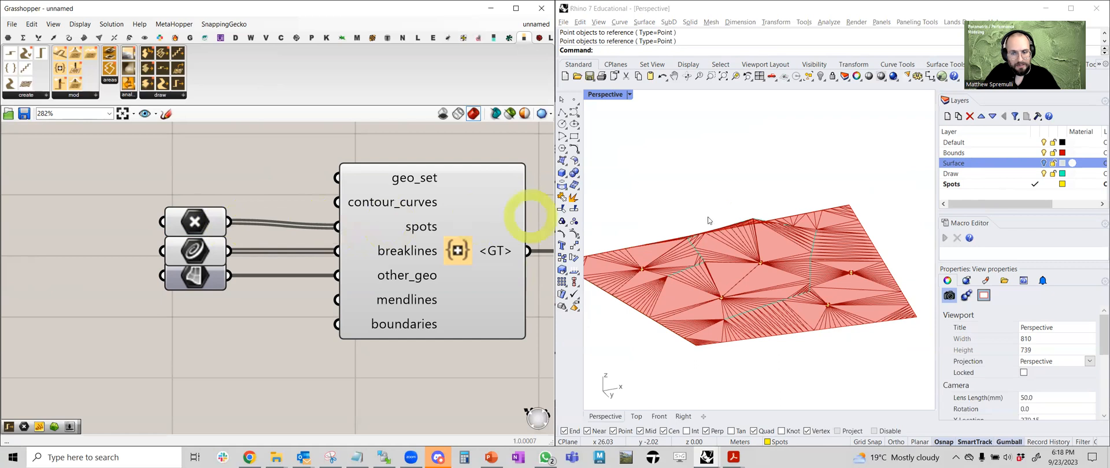
right_click_drag(743, 248, 772, 257)
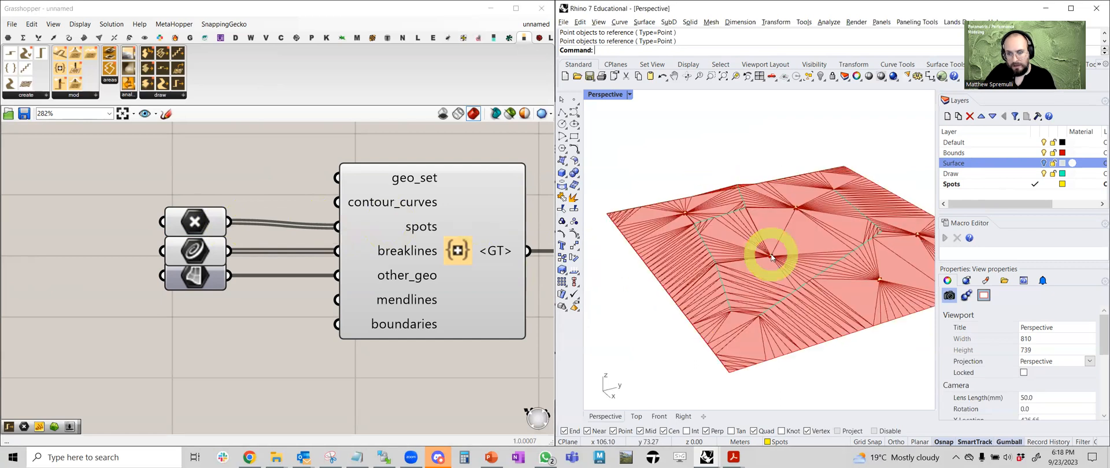
- Raise and lower one spot point inside the terrain in Rhino to test the mesh update
left_click(771, 255)
left_click_drag(771, 231, 775, 195)
right_click_drag(775, 196, 756, 213)
left_click_drag(757, 201, 771, 270)
right_click_drag(771, 270, 782, 269)
- Move another spot point sideways and vertically across the terrain, placing it near the mesh's edge
left_click(748, 291)
left_click(759, 277)
left_click_drag(785, 273, 748, 277)
right_click_drag(734, 273, 721, 269)
left_click_drag(719, 259, 719, 237)
right_click_drag(752, 278, 681, 277)
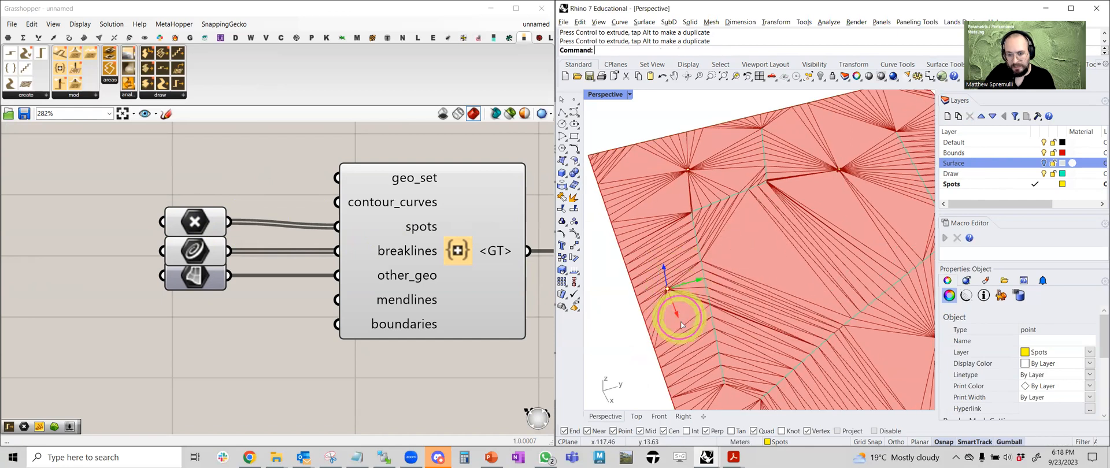
left_click_drag(681, 325, 703, 358)
right_click_drag(713, 353, 721, 342)
mouse_move(719, 313)
right_mouse_down()
mouse_move(736, 279)
mouse_move(736, 317)
right_mouse_up()
left_click_drag(730, 317, 736, 317)
- Highlight the Mesh parameter's result and examine the complete terrain triangulation from above in Rhino
right_click_drag(737, 317, 266, 266)
scroll(501, 283, "down", 3)
scroll(373, 257, "down", 2)
right_click_drag(379, 257, 223, 258)
scroll(399, 283, "up", 1)
left_click(453, 273)
right_click_drag(676, 255, 718, 269)
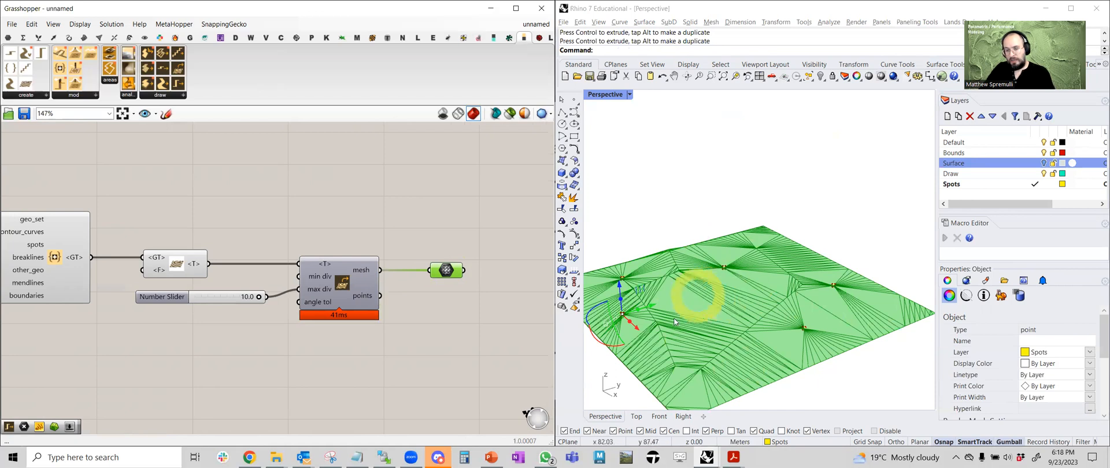
right_click_drag(675, 322, 801, 273)
right_click_drag(801, 355, 726, 319)
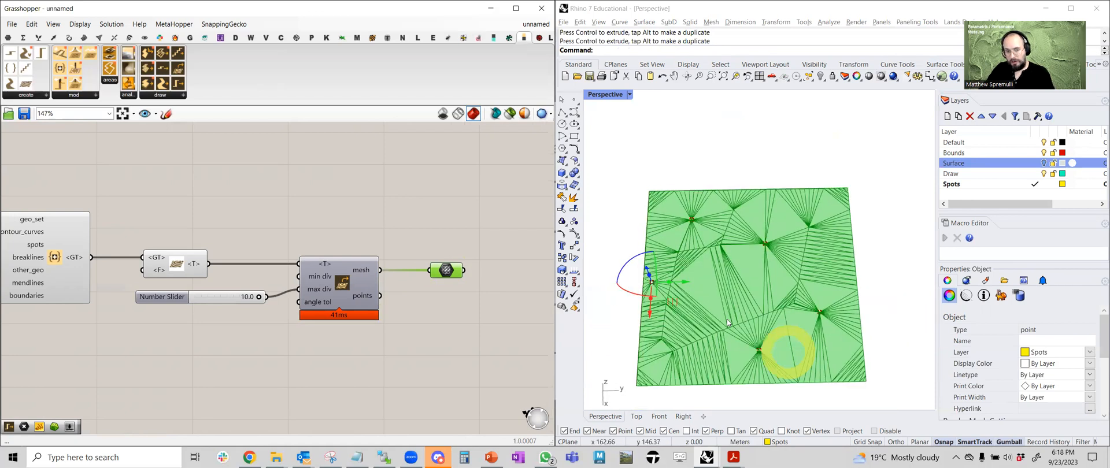
left_click(513, 315)
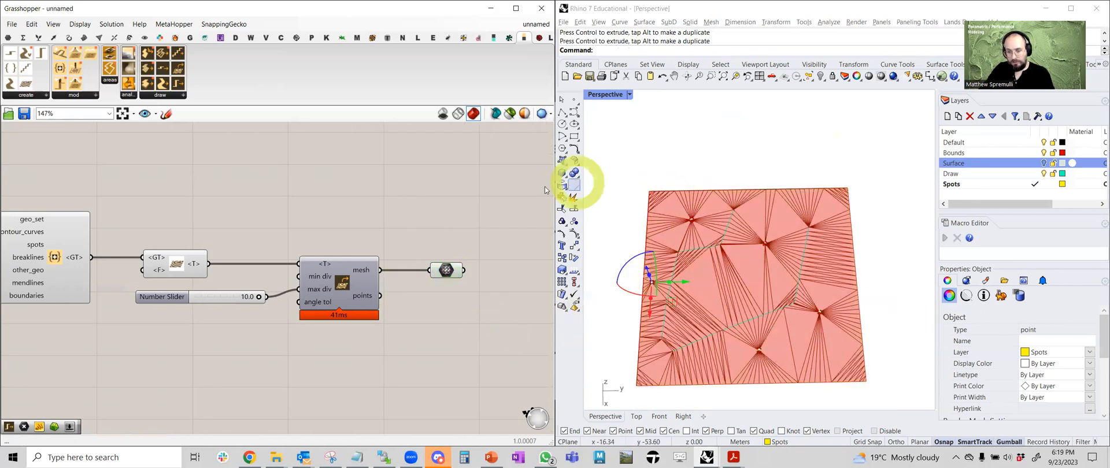
left_click(615, 160)
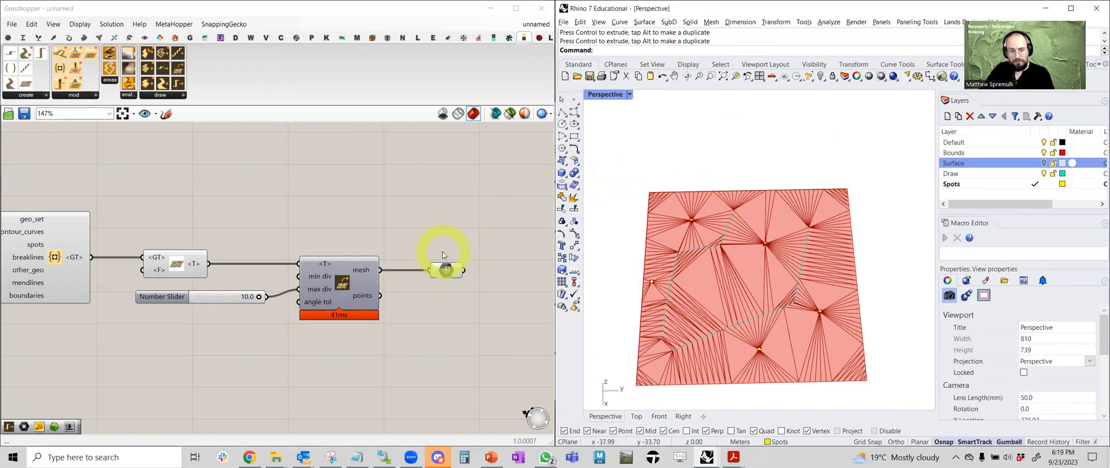
- Move the Curve parameter well away from the geometry component, in line with the breaklines input
right_click_drag(321, 306, 393, 285)
scroll(445, 277, "down", 3)
scroll(161, 255, "up", 3)
left_click_drag(149, 251, 308, 243, "shift")
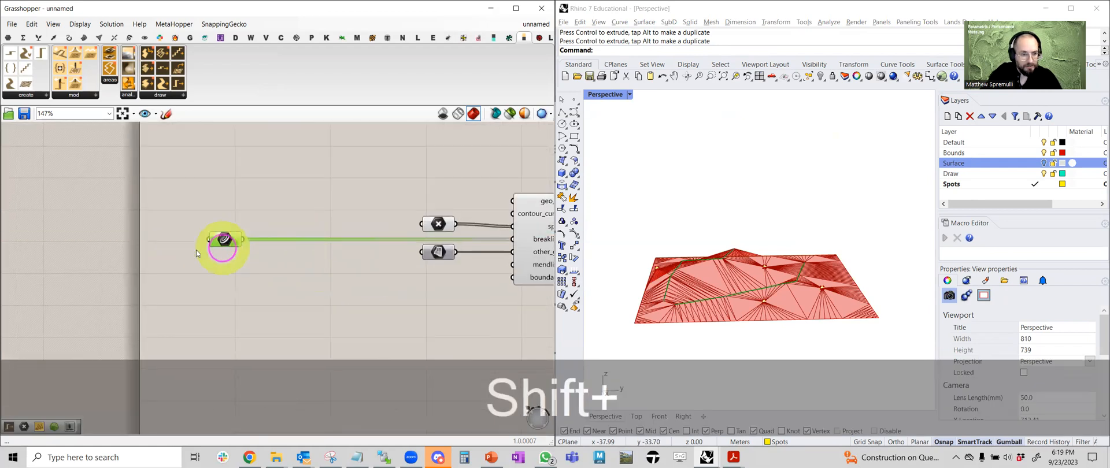
key("shift+Escape")
right_click_drag(275, 267, 324, 295)
- Add a Mesh Brep component to the empty canvas area below the input wire
scroll(294, 280, "up", 2)
double_click(325, 297)
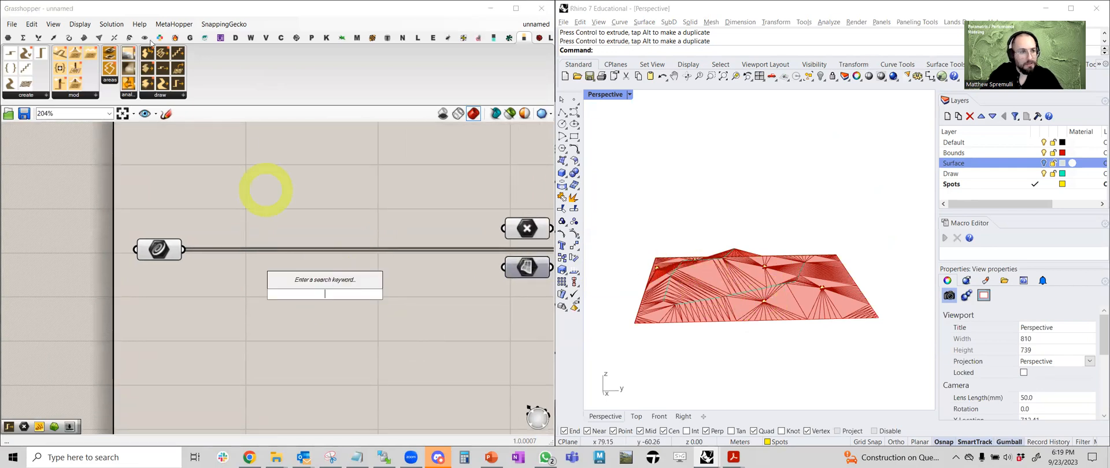
left_click(99, 37)
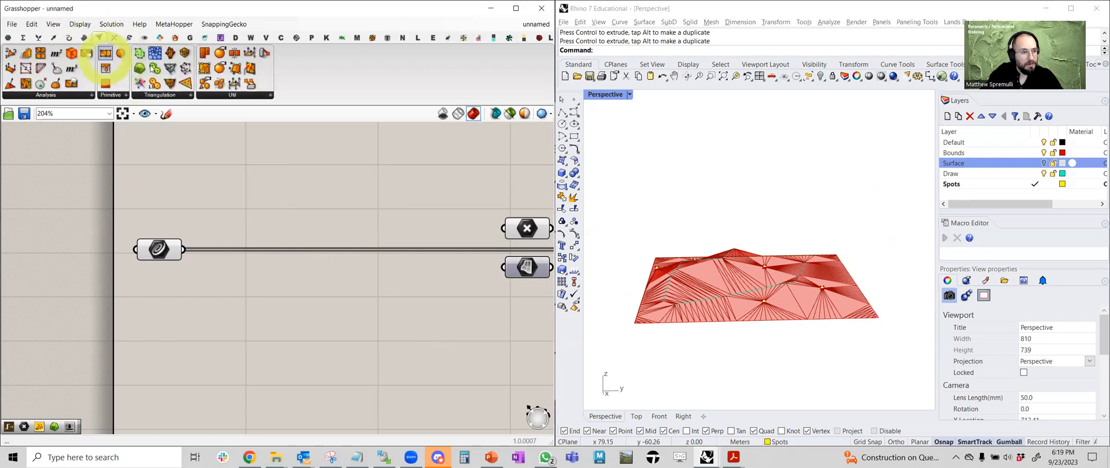
left_click(211, 94)
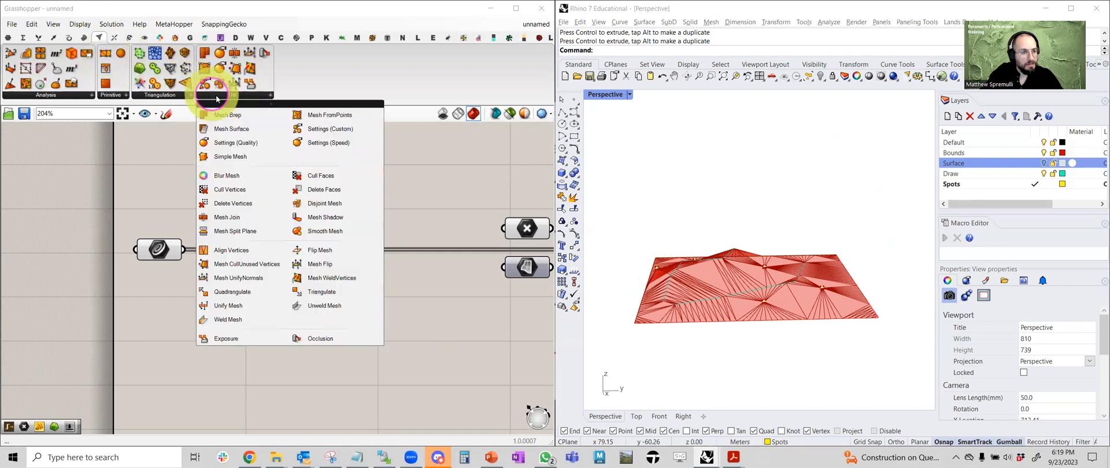
left_click(246, 119)
left_click(234, 285)
- Wire the Curve parameter into Mesh Brep's Brep input and shift the component aside
left_click_drag(185, 250, 218, 296)
left_click_drag(267, 303, 286, 321)
right_click_drag(237, 314, 275, 295)
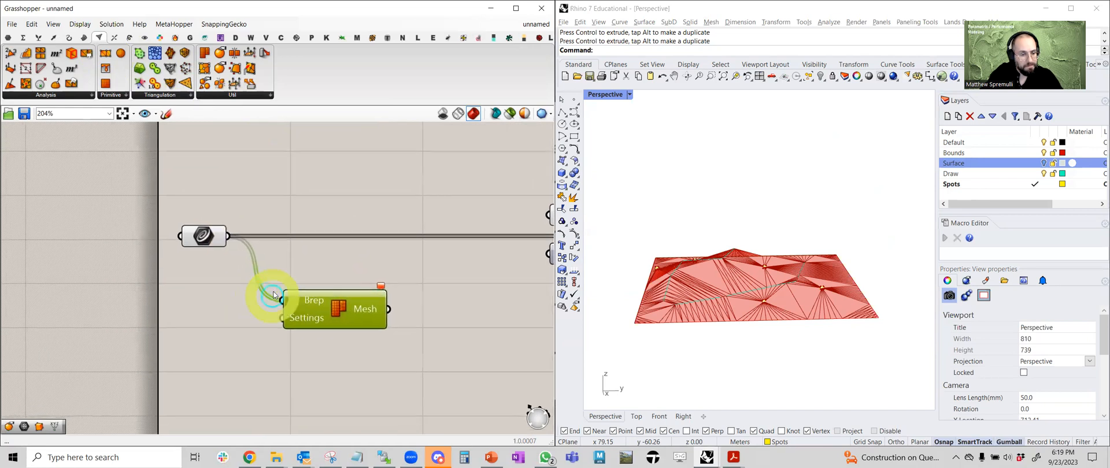
scroll(370, 276, "down", 3)
right_click_drag(359, 269, 280, 278)
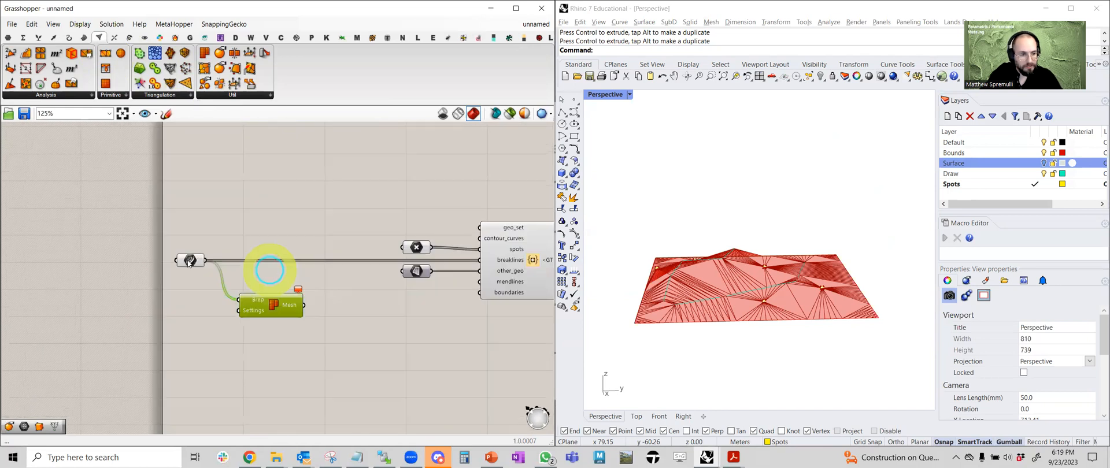
- Detach the Curve parameter from Mesh Brep, move the Surface parameter away from the stack, and feed it into the Brep input instead
left_click_drag(237, 300, 295, 277, "ctrl")
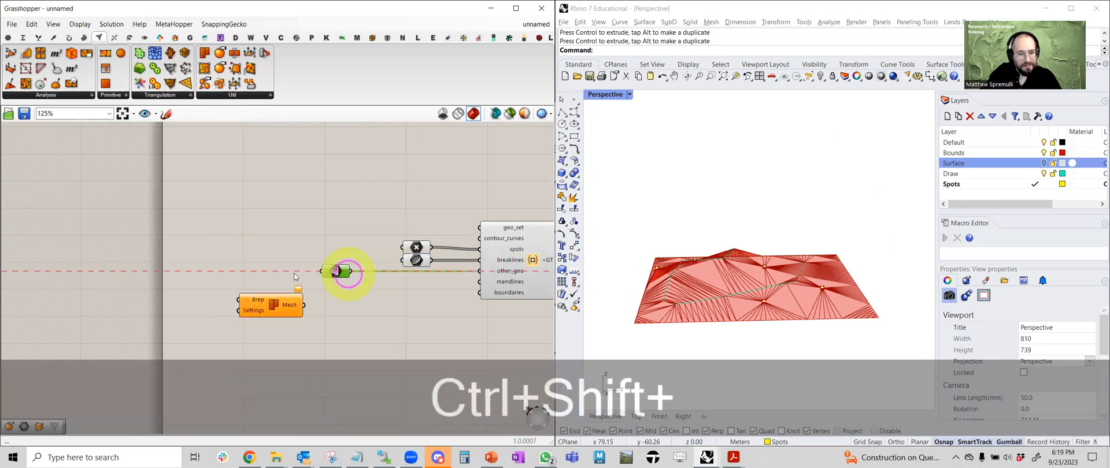
scroll(219, 280, "up", 3)
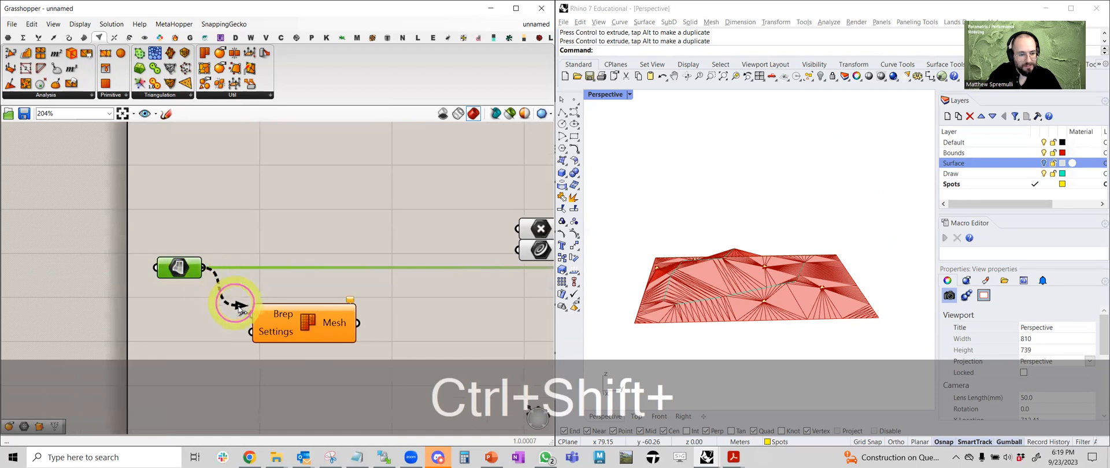
left_click_drag(240, 309, 251, 314)
right_click_drag(310, 322, 306, 249)
left_click_drag(306, 250, 321, 266)
right_click_drag(347, 240, 269, 268)
- Disable the preview of the terrain chain from the geometry component through the final Mesh parameter
scroll(277, 265, "down", 2)
right_click_drag(427, 245, 202, 243)
scroll(206, 243, "down", 3)
scroll(284, 241, "down", 3)
left_click_drag(453, 272, 180, 212)
middle_click(283, 234)
left_click(311, 200)
left_click(310, 280)
right_click_drag(239, 269, 309, 279)
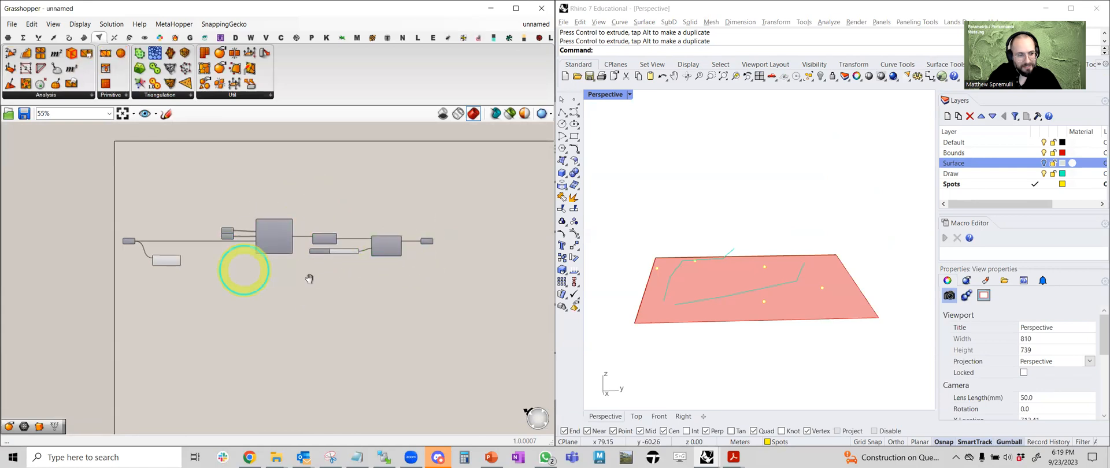
- Select the Mesh Brep component and toggle the mesh edge display to inspect its preview on the surface
scroll(244, 271, "up", 5)
left_click(248, 263)
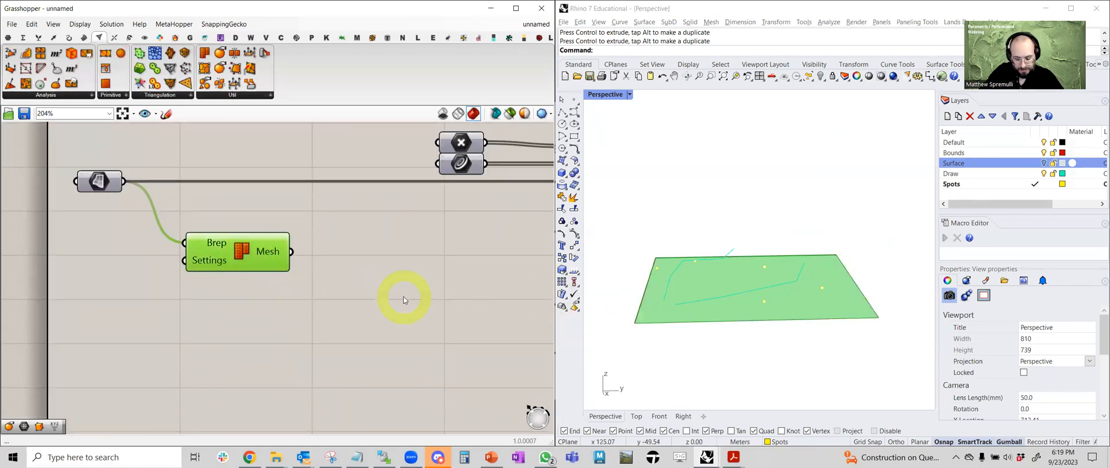
key("ctrl+m")
left_click(382, 304)
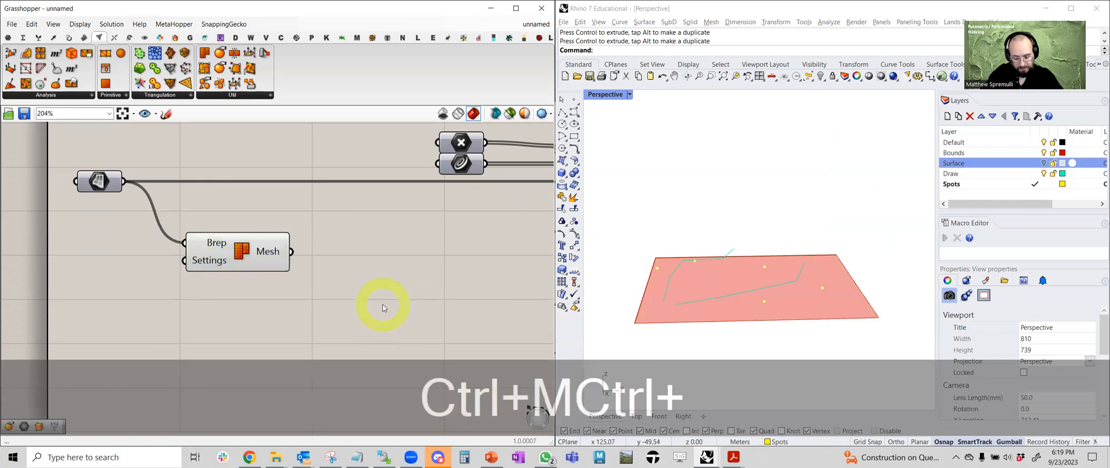
key("ctrl+m")
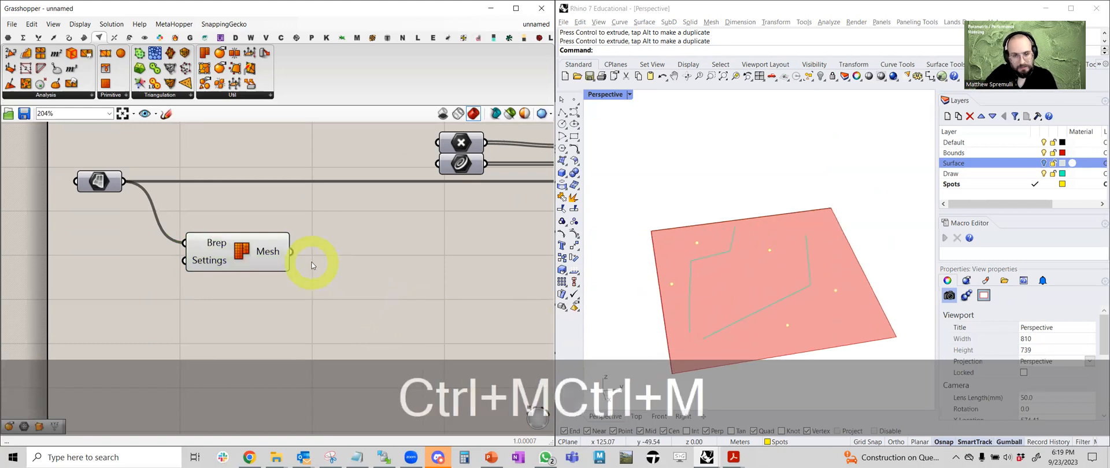
- Make room beside Mesh Brep, add a Settings (Custom) component and wire it into the Settings input
left_click_drag(250, 261, 295, 268)
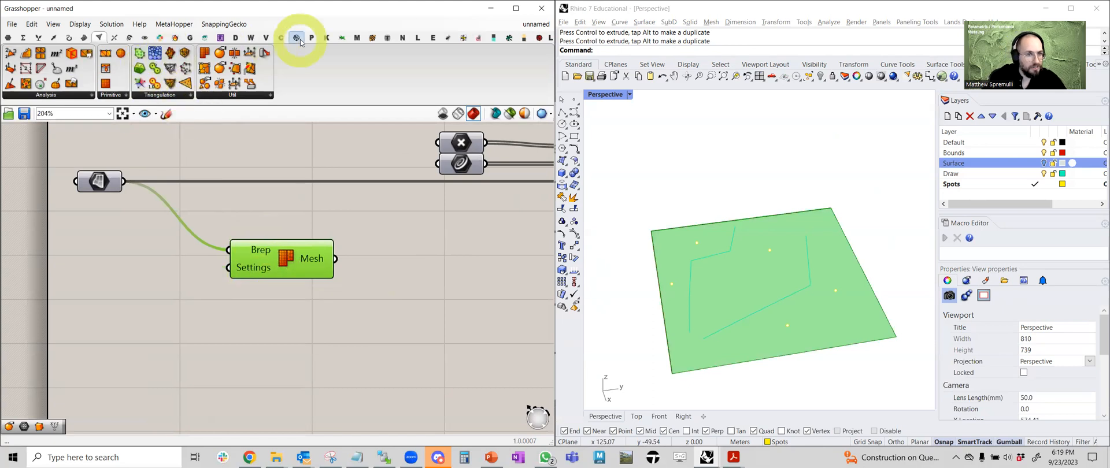
left_click(209, 96)
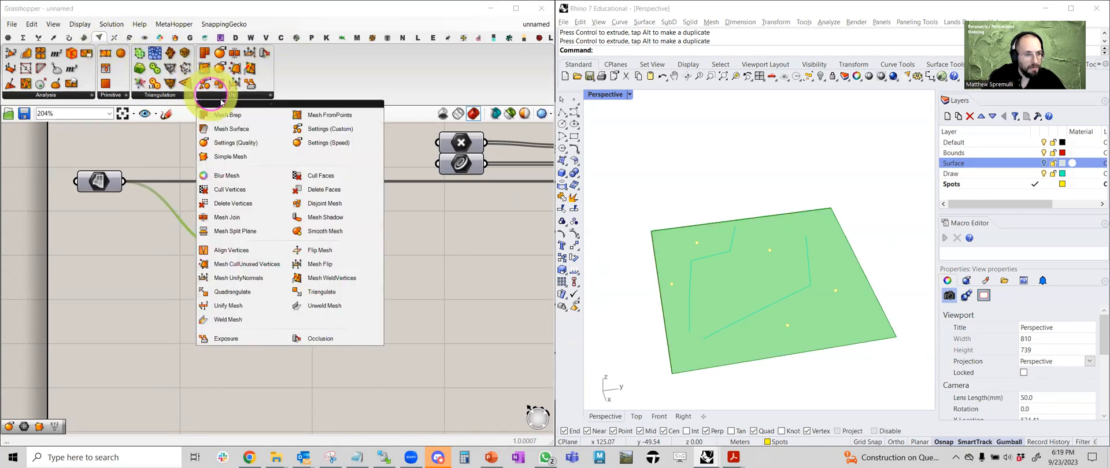
left_click(337, 130)
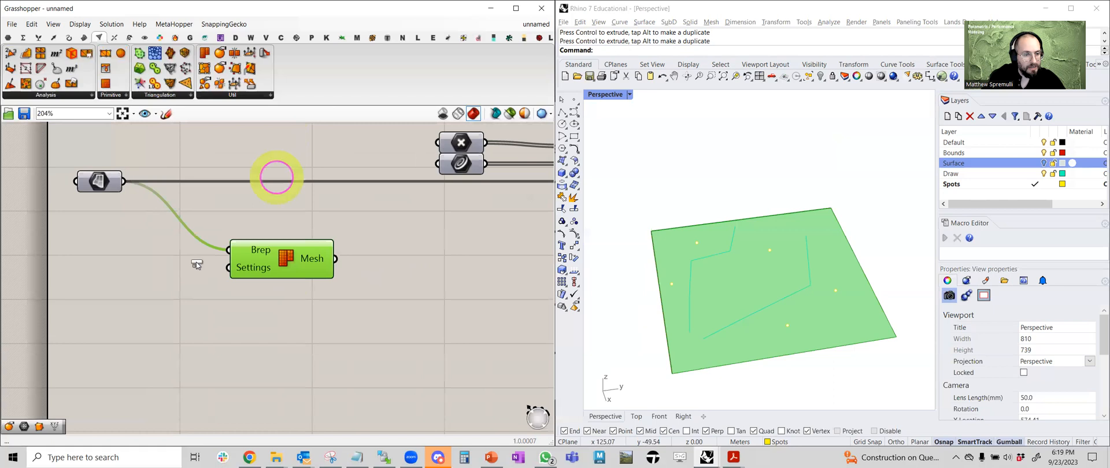
left_click(132, 327)
left_click_drag(184, 319, 237, 289)
right_click_drag(277, 313, 384, 260)
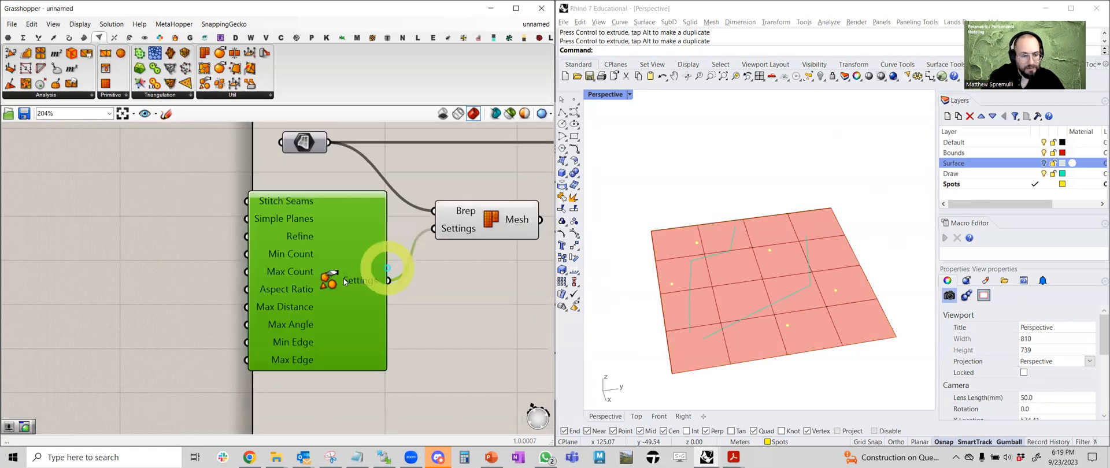
- Create a number slider from 1 to 3000, wire it into the custom settings' Min Count and set it to 973
double_click(165, 274)
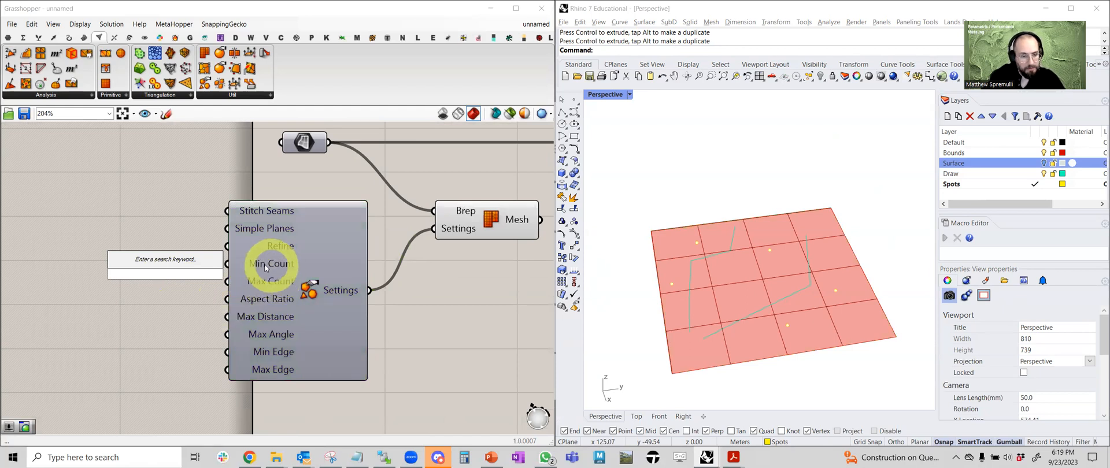
type("1<")
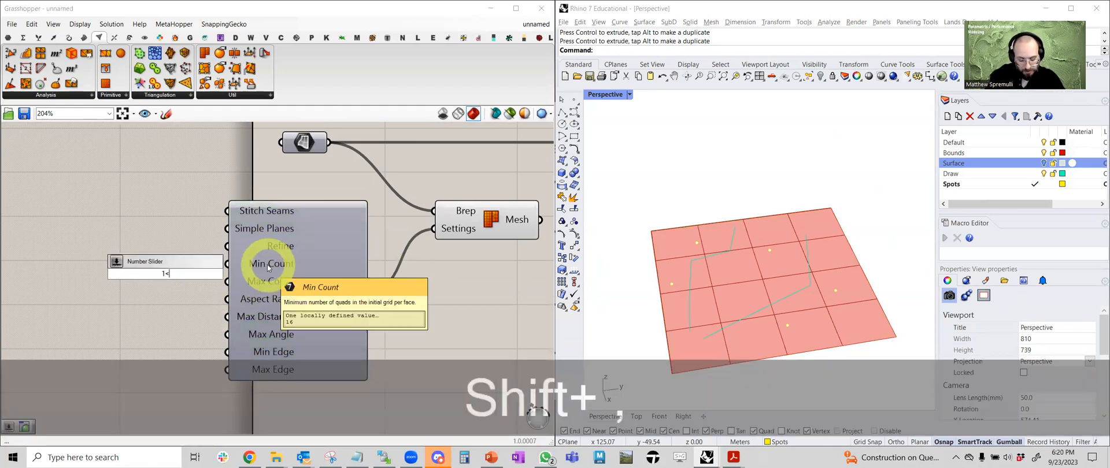
type("3000")
key("Return")
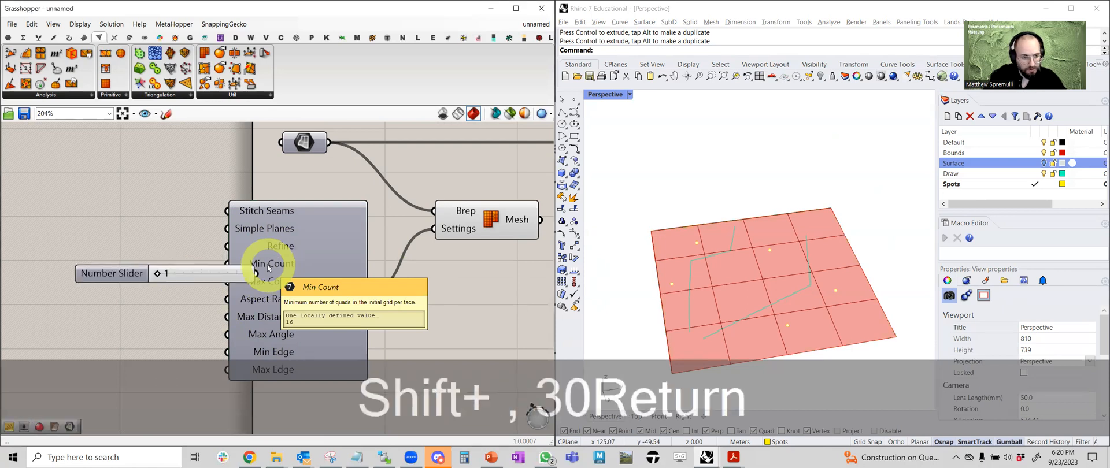
left_click_drag(216, 282, 225, 263)
mouse_move(123, 257)
left_mouse_down()
mouse_move(129, 265)
mouse_move(94, 266)
mouse_move(129, 265)
mouse_move(111, 263)
left_mouse_up()
scroll(112, 262, "down", 4)
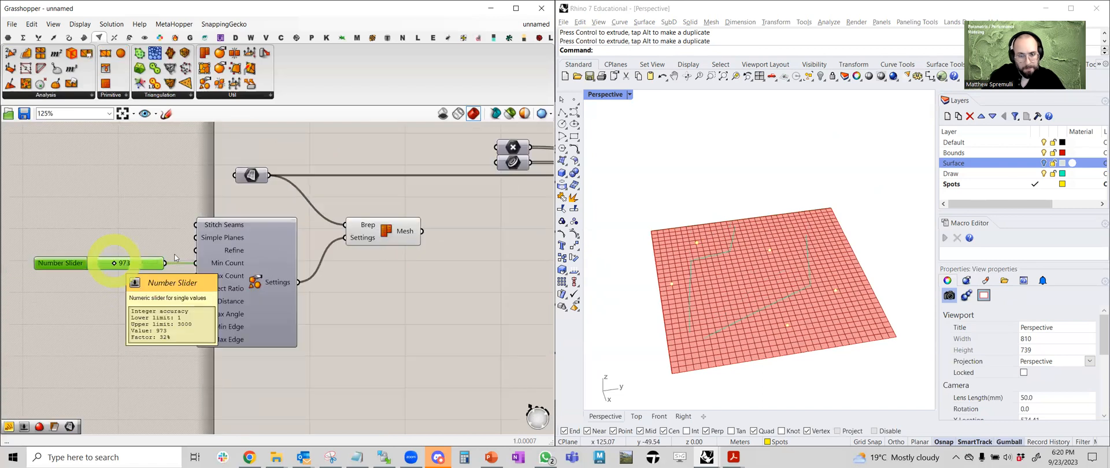
- Feed Mesh Brep's Mesh output into the geo set component's other_geo input in place of the Surface parameter
scroll(237, 290, "up", 3)
left_click_drag(224, 282, 403, 220)
right_click_drag(403, 220, 497, 196)
mouse_move(130, 187)
left_mouse_down()
mouse_move(260, 190)
mouse_move(133, 200)
left_mouse_up()
scroll(273, 202, "down", 2)
right_click_drag(395, 250, 244, 252)
right_click_drag(153, 303, 382, 250)
- Disable the preview of Mesh Brep and enable the preview of the final Mesh parameter
left_click(139, 214)
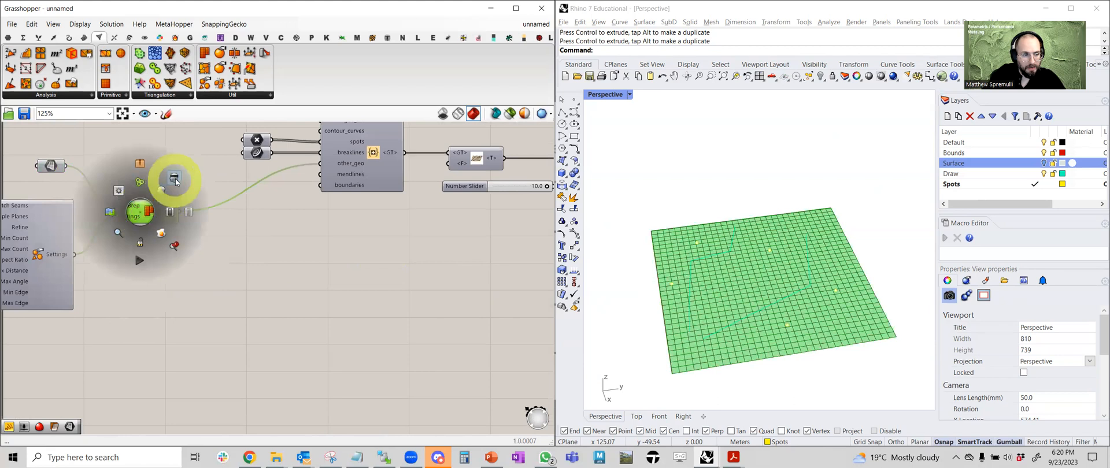
left_click(173, 181)
right_click_drag(376, 198, 185, 248)
right_click_drag(487, 219, 386, 227)
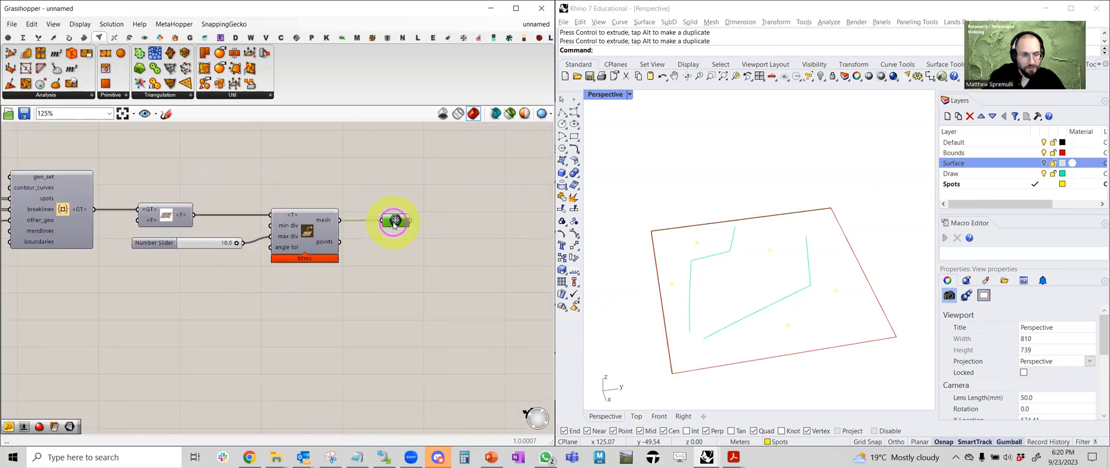
middle_click(393, 222)
left_click(411, 201)
left_click(474, 236)
- Examine the terrain mesh in the Perspective view around the breaklines and spot points, with the Curve parameter selected for reference
right_click_drag(627, 246, 755, 262)
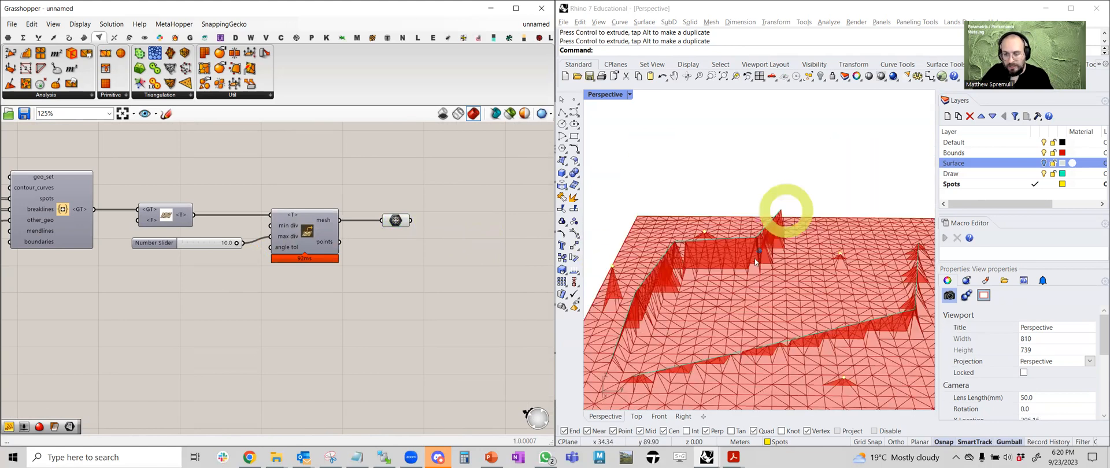
right_click_drag(702, 317, 693, 288)
right_click_drag(690, 356, 716, 225)
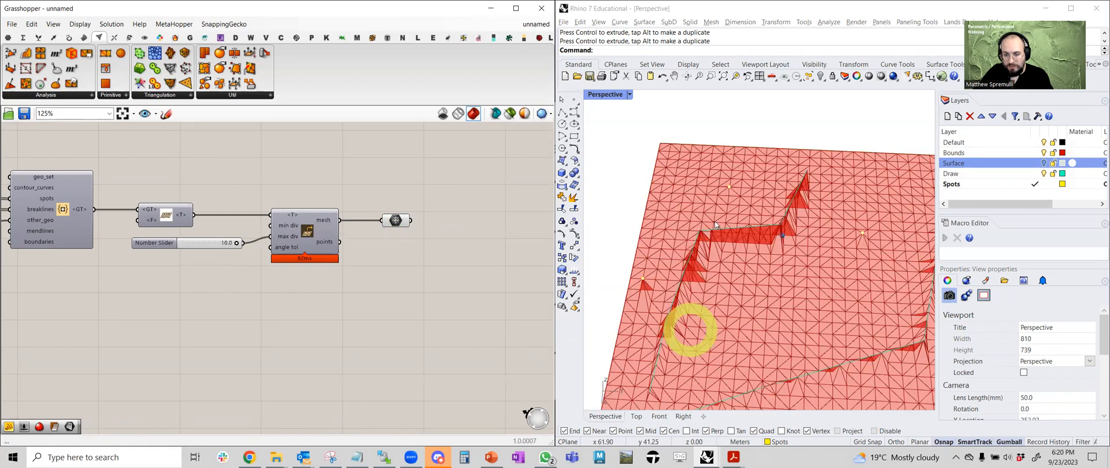
right_click_drag(778, 248, 258, 256)
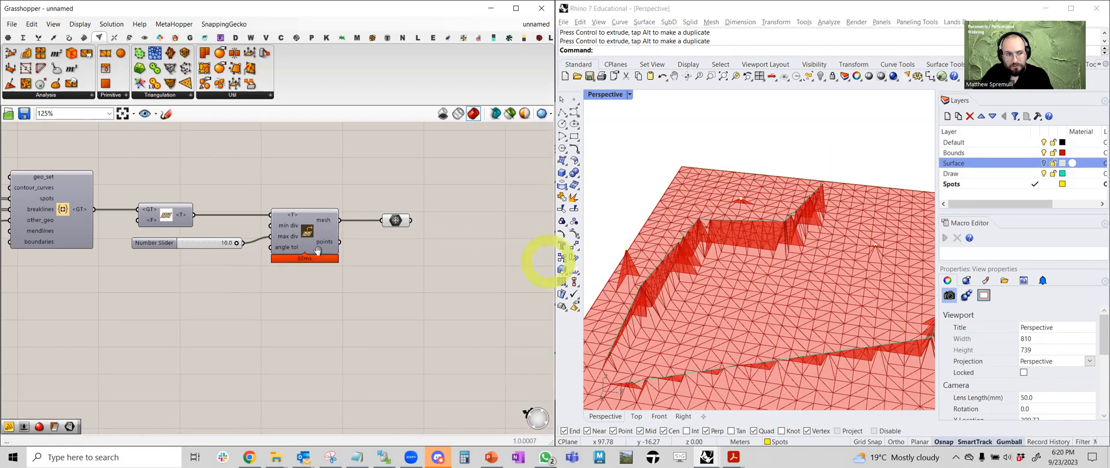
right_click_drag(300, 225, 550, 240)
scroll(292, 215, "up", 4)
left_click(93, 230)
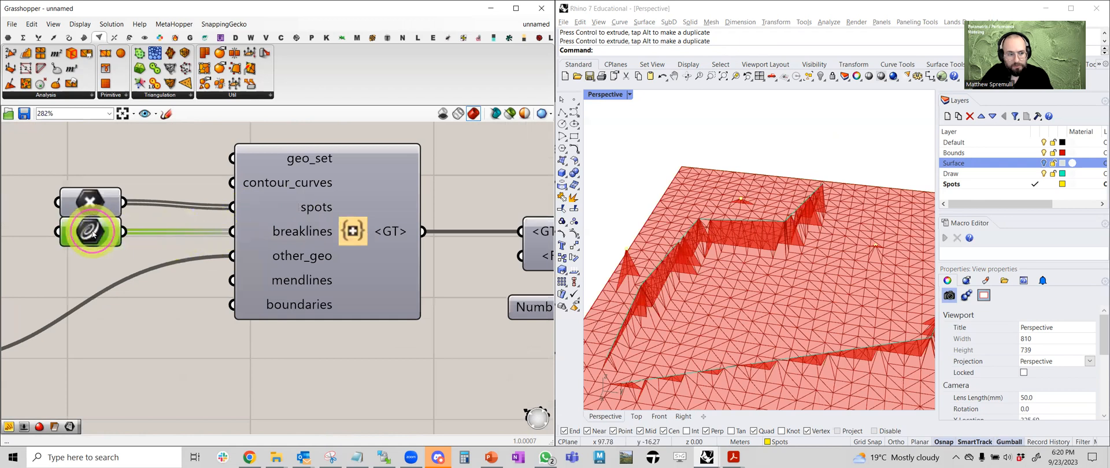
right_click_drag(761, 253, 793, 216)
right_click_drag(702, 244, 671, 286)
right_click_drag(733, 304, 831, 304)
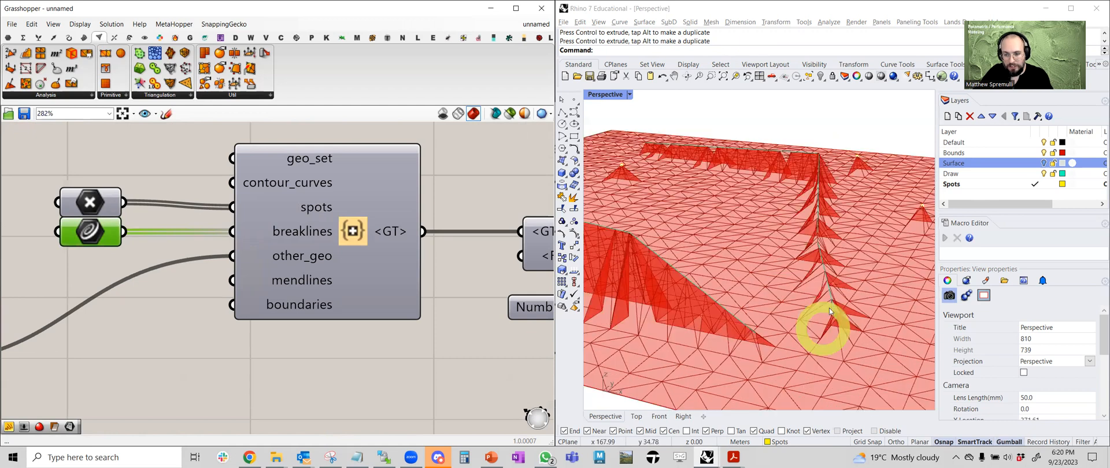
mouse_move(816, 224)
right_mouse_down()
mouse_move(826, 175)
mouse_move(768, 180)
right_mouse_up()
scroll(745, 301, "up", 5)
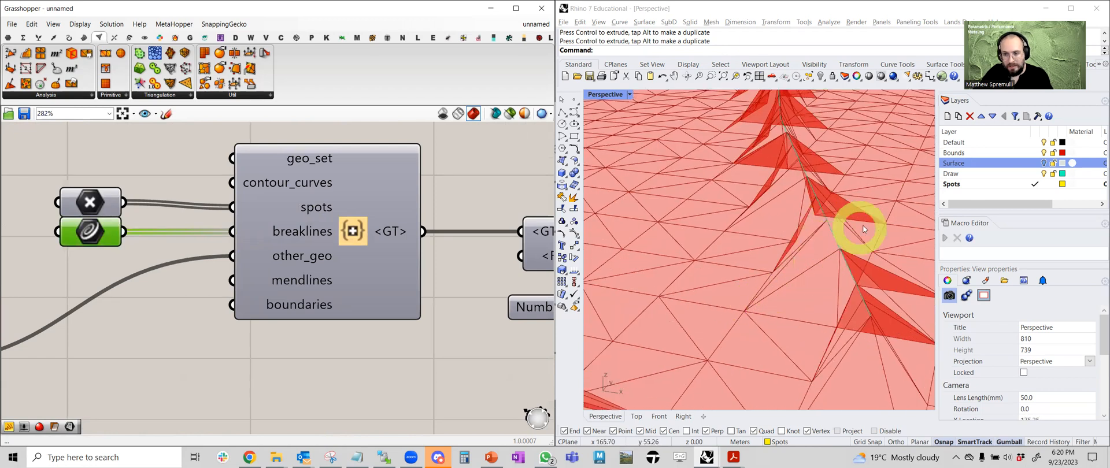
scroll(817, 211, "down", 5)
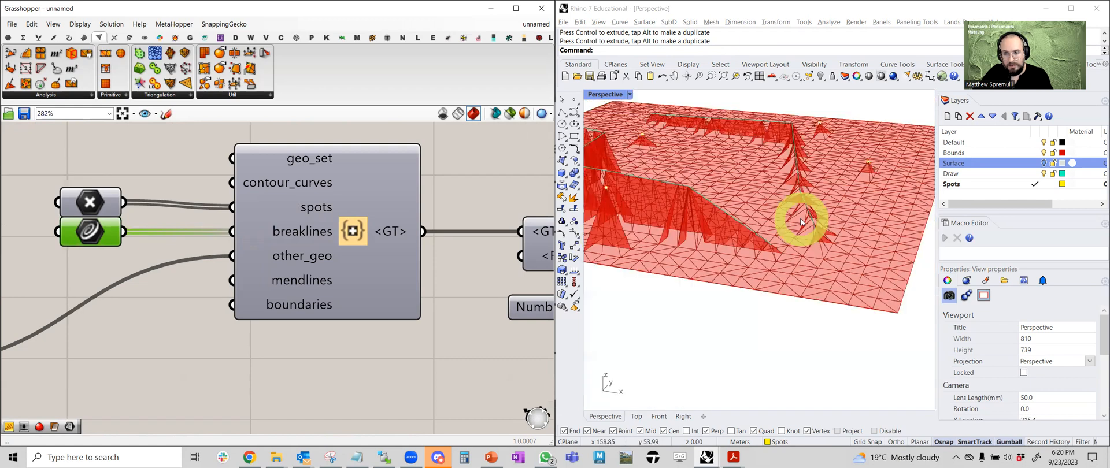
right_click_drag(802, 222, 786, 224)
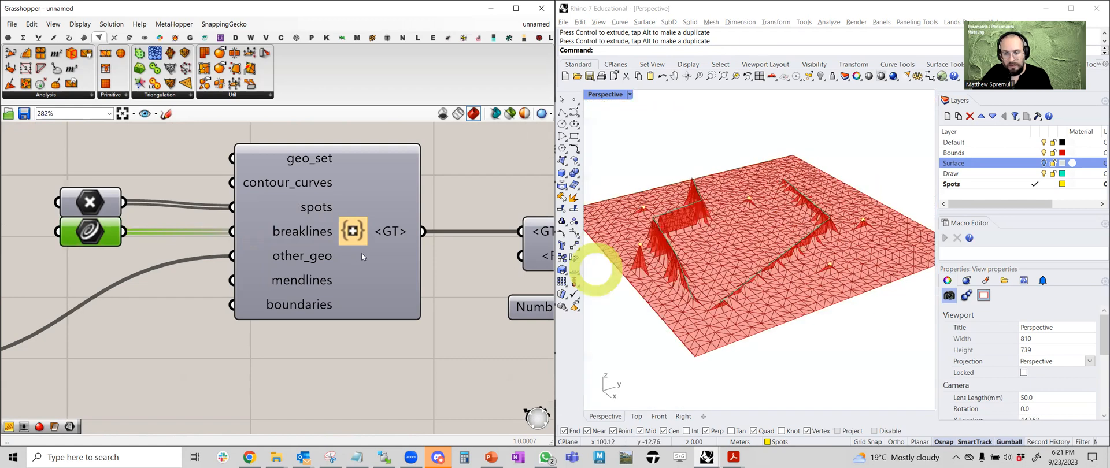
- Disconnect the Point and Curve parameters from the geo set component's spots and breaklines inputs
scroll(367, 254, "down", 3)
scroll(371, 260, "down", 2)
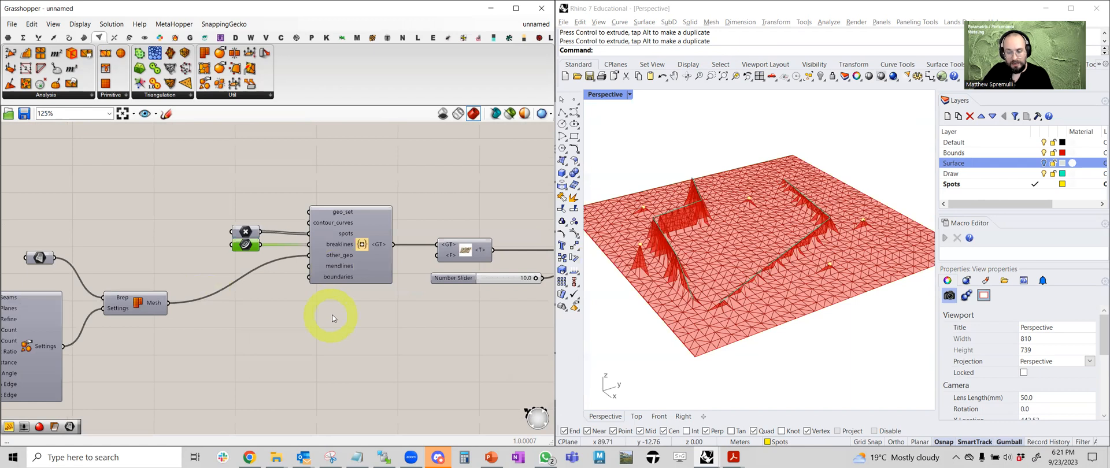
right_click_drag(268, 310, 250, 293)
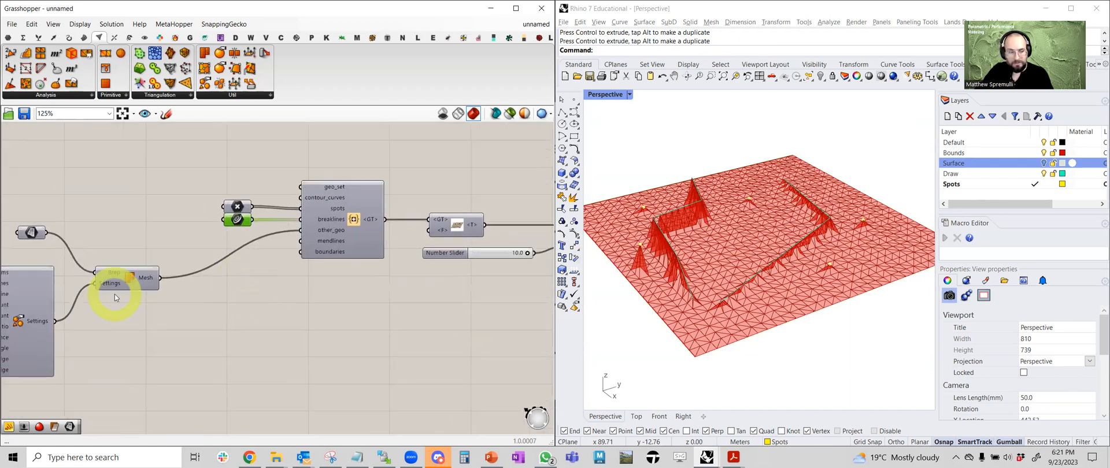
right_click_drag(390, 315, 212, 299)
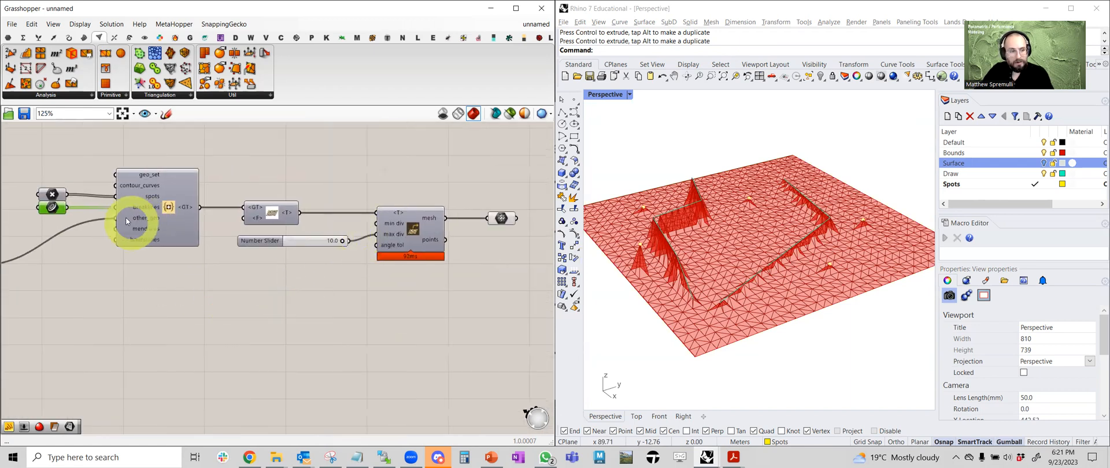
right_click_drag(134, 223, 309, 264)
scroll(254, 236, "up", 3)
left_click_drag(241, 200, 168, 296)
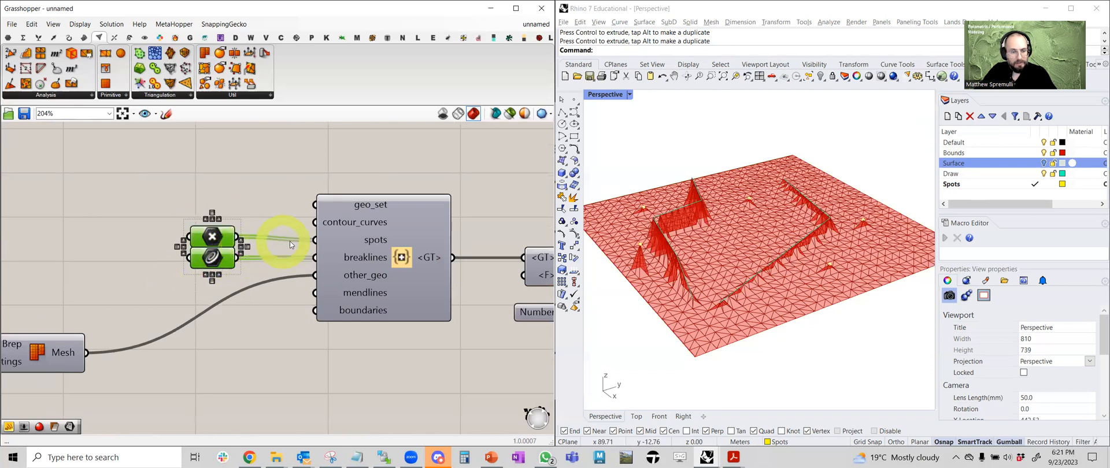
left_click_drag(314, 240, 236, 237, "ctrl")
left_click_drag(313, 257, 234, 255, "ctrl")
left_click(290, 206)
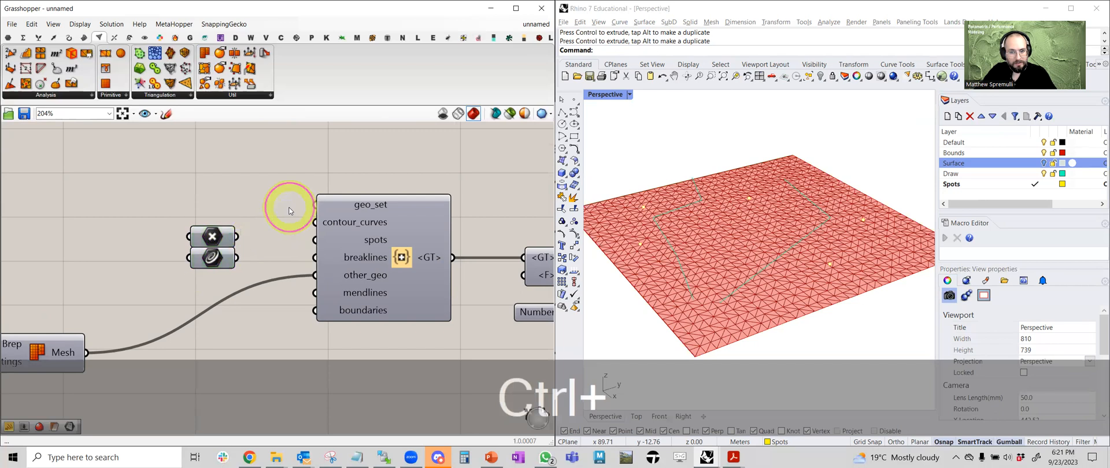
- Move the detached Point and Curve parameters together to the empty canvas below the topography mesh component
scroll(388, 237, "down", 4)
right_click_drag(388, 237, 206, 216)
scroll(205, 212, "up", 2)
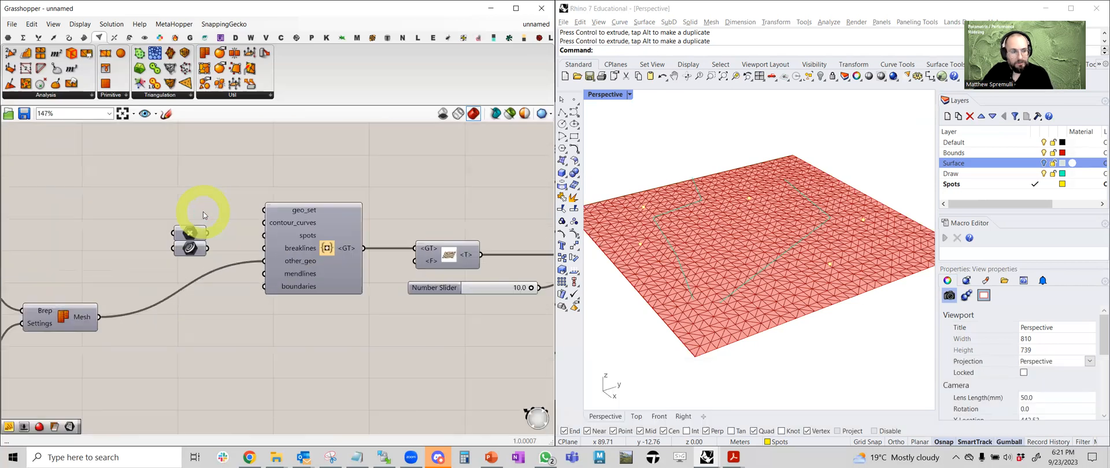
scroll(204, 212, "down", 4)
left_click_drag(204, 211, 489, 308)
right_click_drag(489, 309, 363, 268)
left_click(390, 285)
left_click_drag(316, 306, 259, 323)
scroll(289, 231, "up", 2)
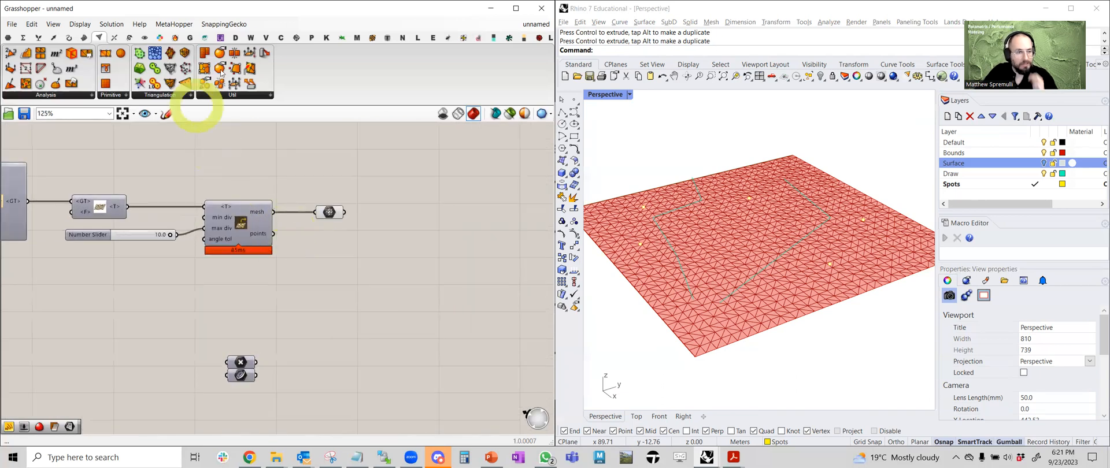
- Add a grade topo mod component next to the moved parameters and feed the topography's <T> output into its <T> input
left_click(524, 38)
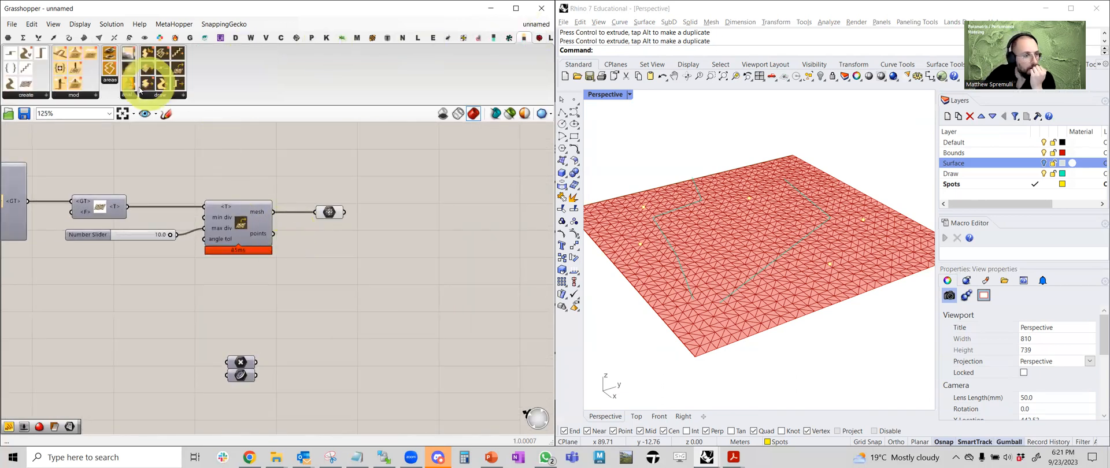
left_click(74, 95)
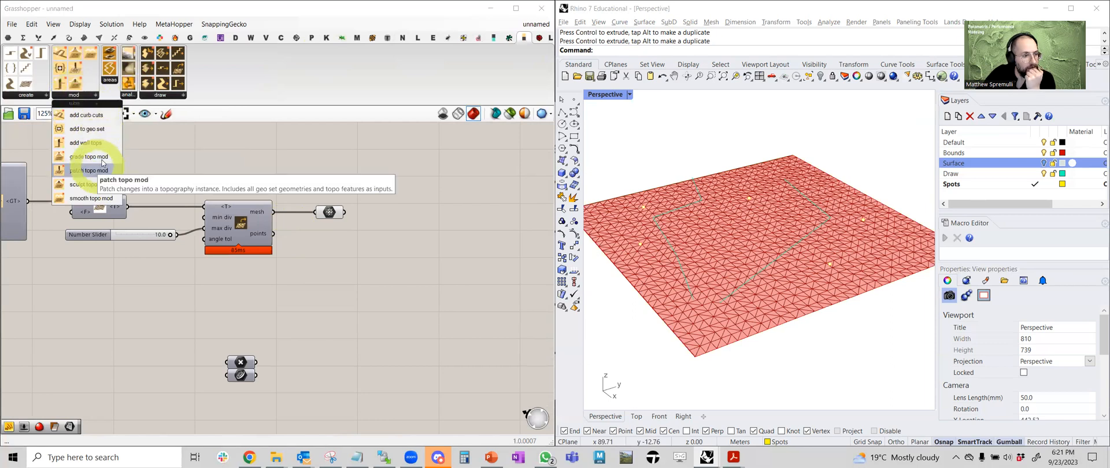
left_click_drag(105, 162, 346, 306)
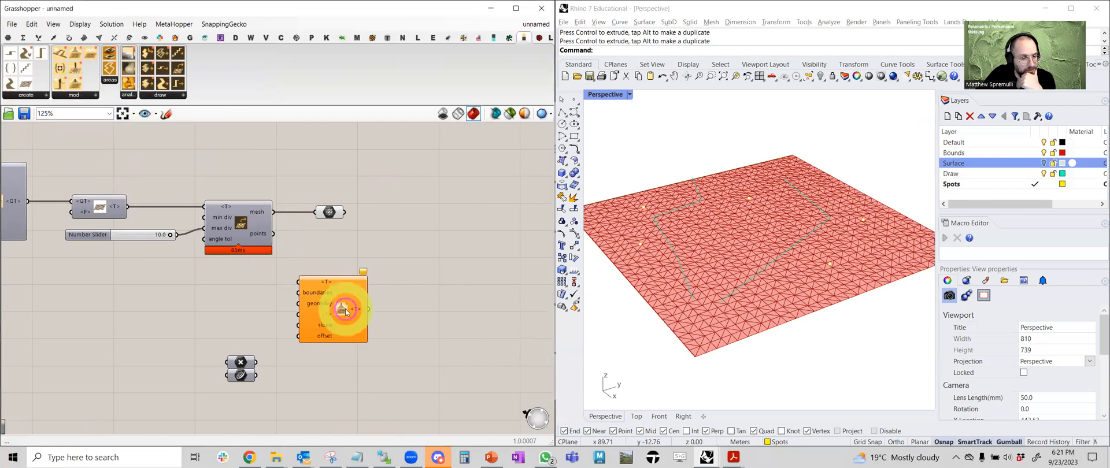
scroll(347, 295, "up", 3)
left_click_drag(348, 263, 364, 267)
right_click_drag(247, 229, 289, 284)
right_click_drag(189, 229, 352, 216)
left_click_drag(245, 170, 472, 305)
right_click_drag(473, 308, 310, 255)
- Separate the Curve and Point parameters and wire the Curve into the grade topo mod's geometry input
left_click(301, 259)
left_click_drag(252, 330, 252, 262)
left_click_drag(251, 352, 208, 299)
left_click_drag(284, 239, 340, 259)
left_click_drag(271, 241, 277, 257)
right_click_drag(526, 279, 424, 276)
- Move the meshing component with its slider and Mesh parameter past grade topo mod, and mesh the graded <T> output
scroll(423, 275, "down", 4)
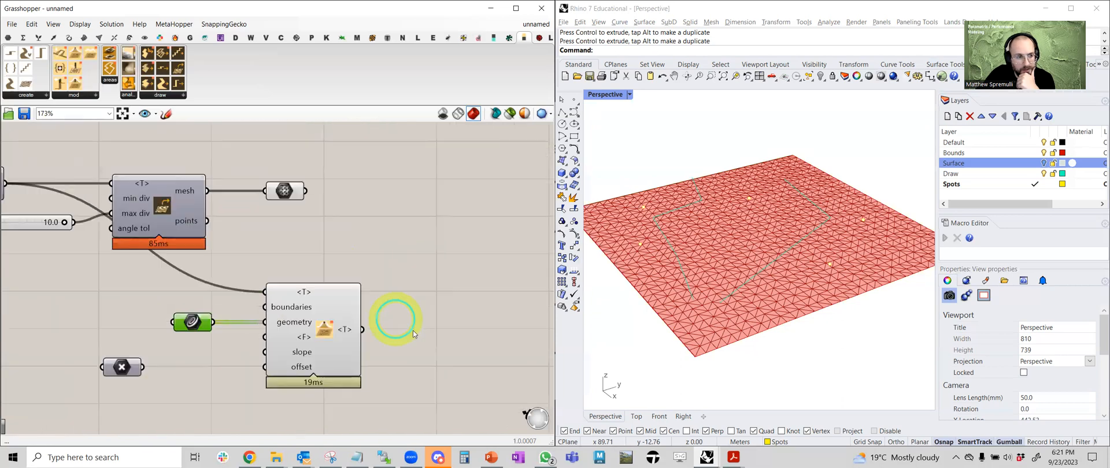
left_click_drag(361, 241, 178, 184)
left_click_drag(236, 223, 525, 319)
right_click_drag(452, 286, 358, 244)
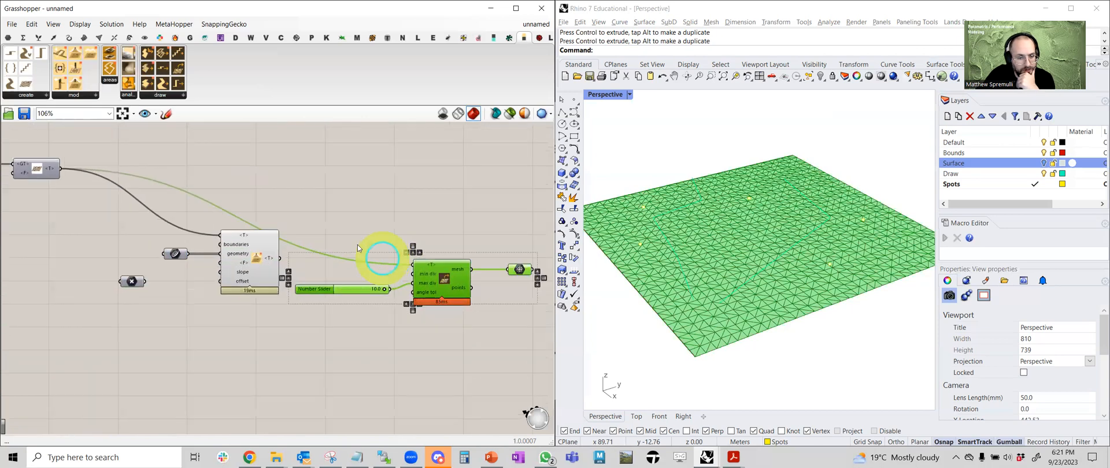
scroll(356, 245, "up", 4)
left_click_drag(289, 275, 446, 276)
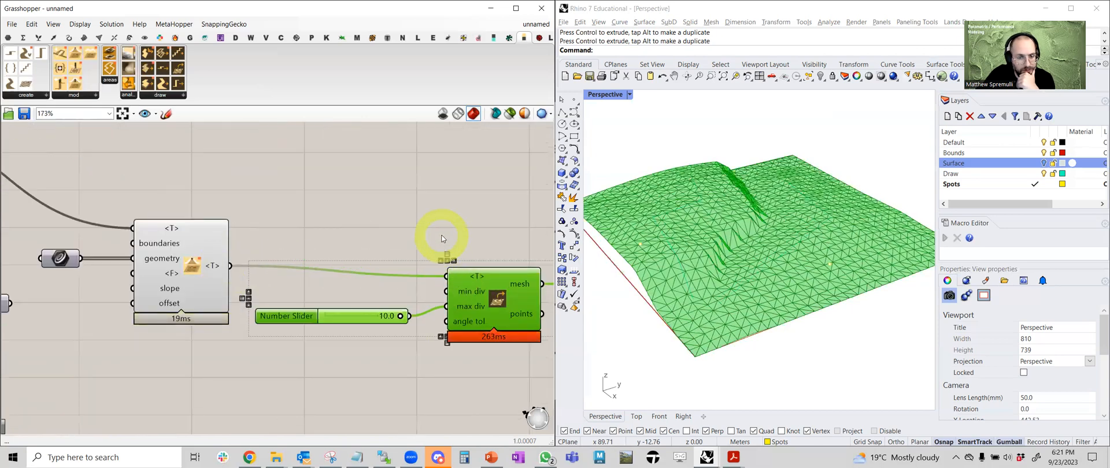
left_click(455, 220)
right_click_drag(674, 325, 699, 237)
right_click_drag(720, 266, 485, 315)
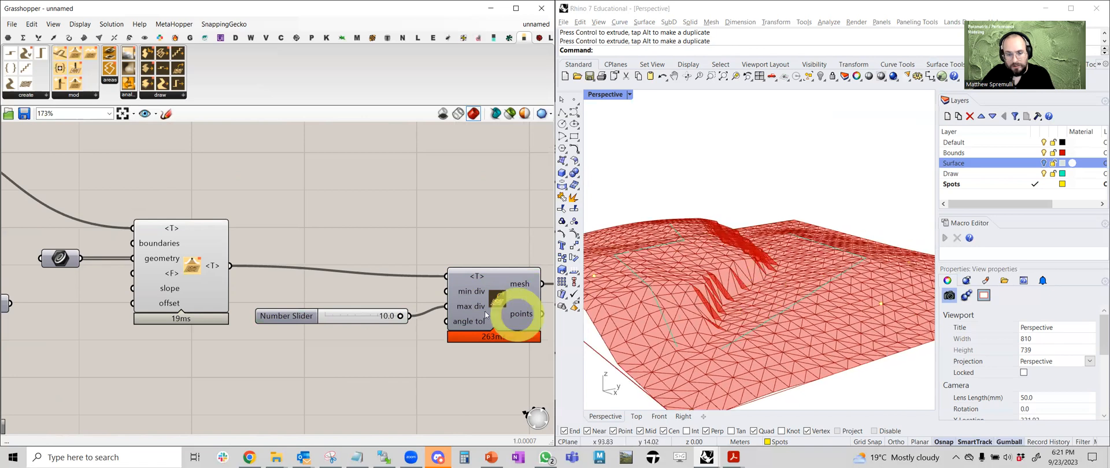
- Nudge the meshing slider nearer its component and move the Point parameter away from the grade topo mod's inputs
left_click_drag(357, 314, 372, 304)
right_click_drag(288, 299, 472, 301)
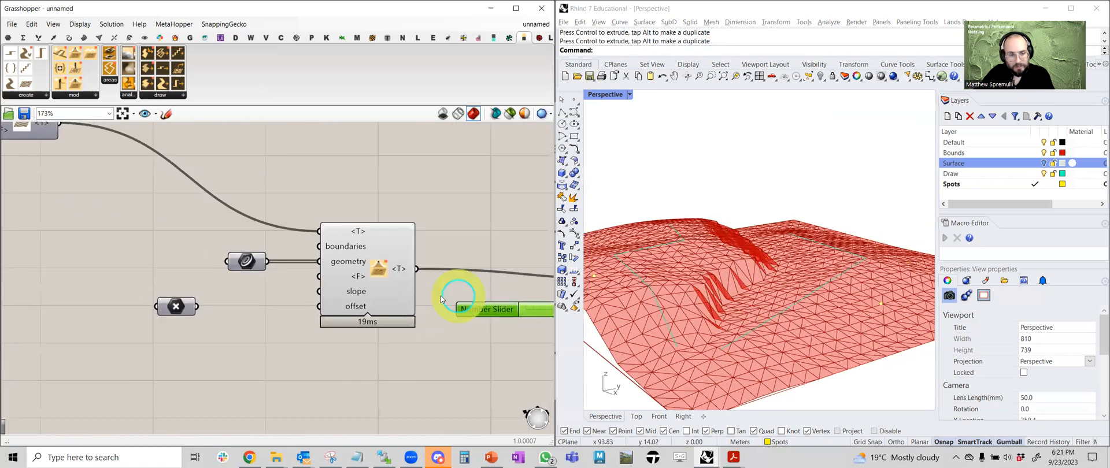
scroll(341, 286, "up", 2)
right_click_drag(277, 305, 354, 299)
left_click_drag(195, 309, 85, 356)
- Add a number slider ranging from 1 to 90 and wire it into the grade topo mod's slope input
double_click(281, 305)
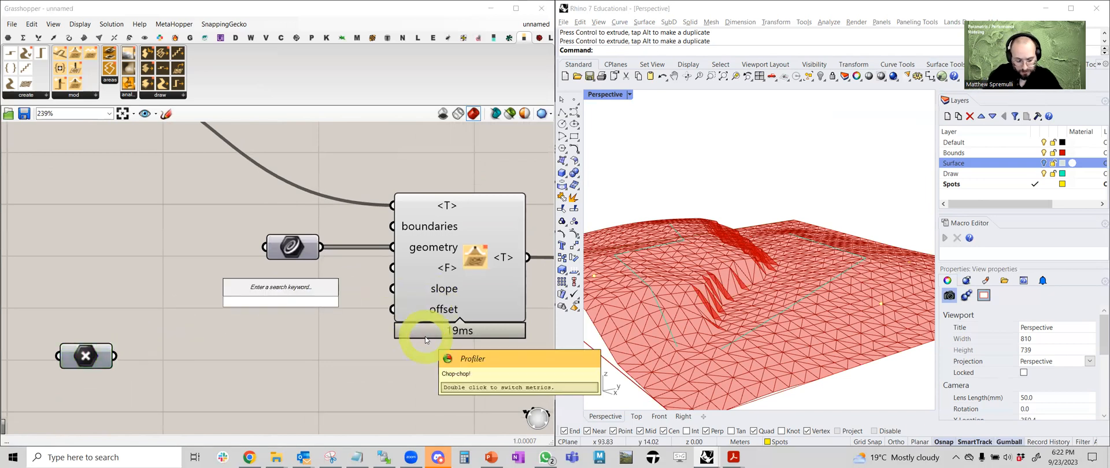
type("0<")
key("BackSpace")
key("BackSpace")
type("1")
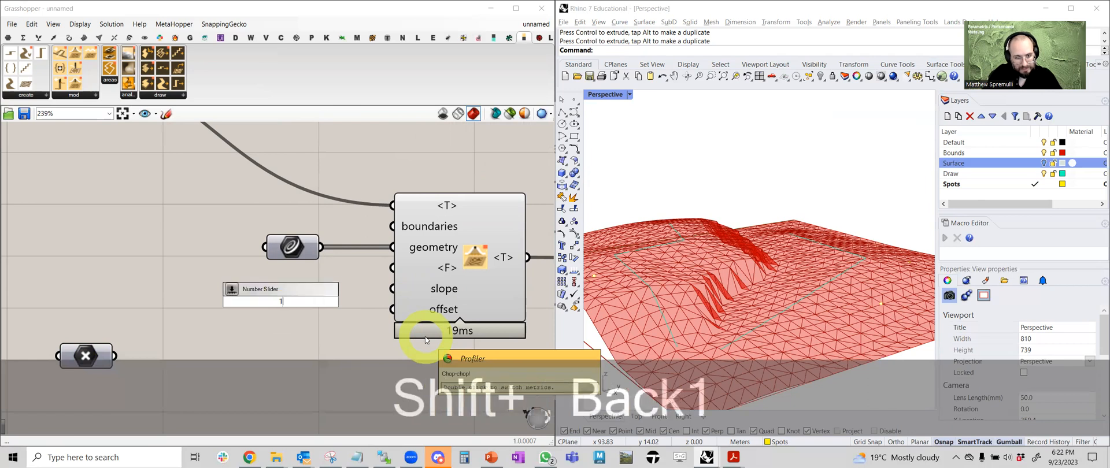
type("<")
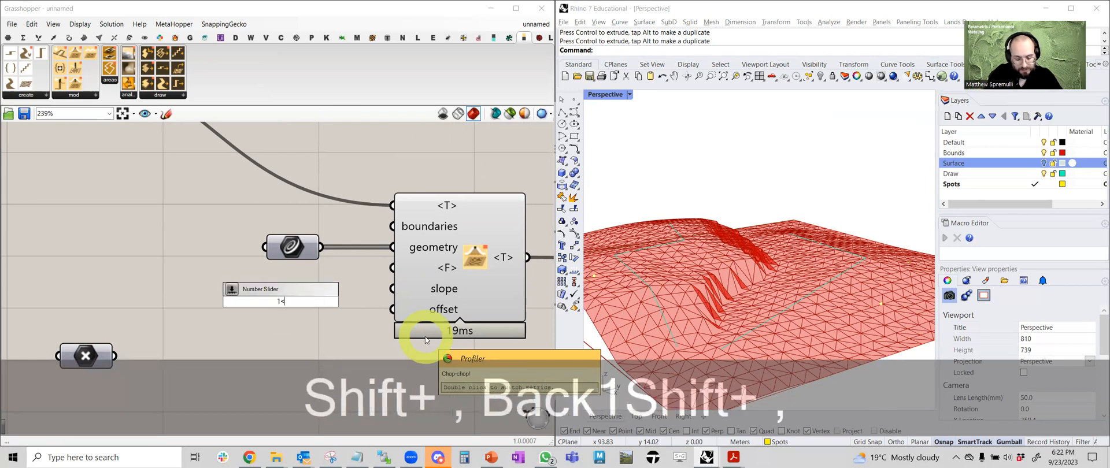
type("90")
key("Return")
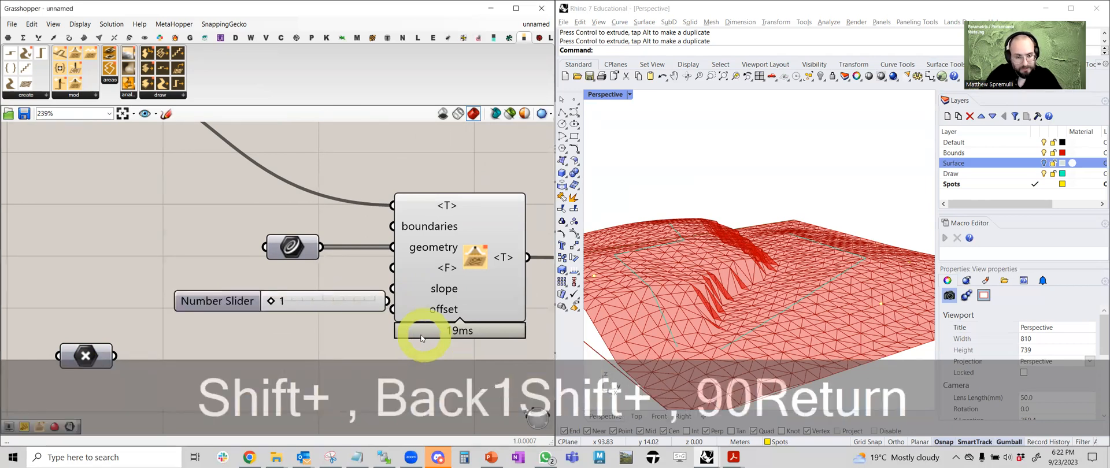
left_click_drag(358, 297, 390, 289)
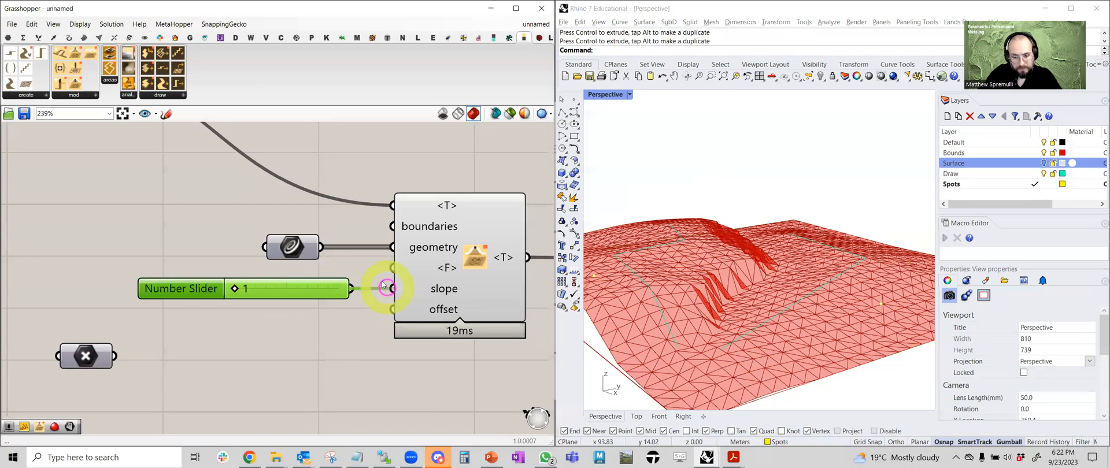
- Try the slope slider at 90, extend its maximum to 200 and set its value to 67
left_click_drag(250, 292, 368, 295)
right_click_drag(749, 272, 729, 265)
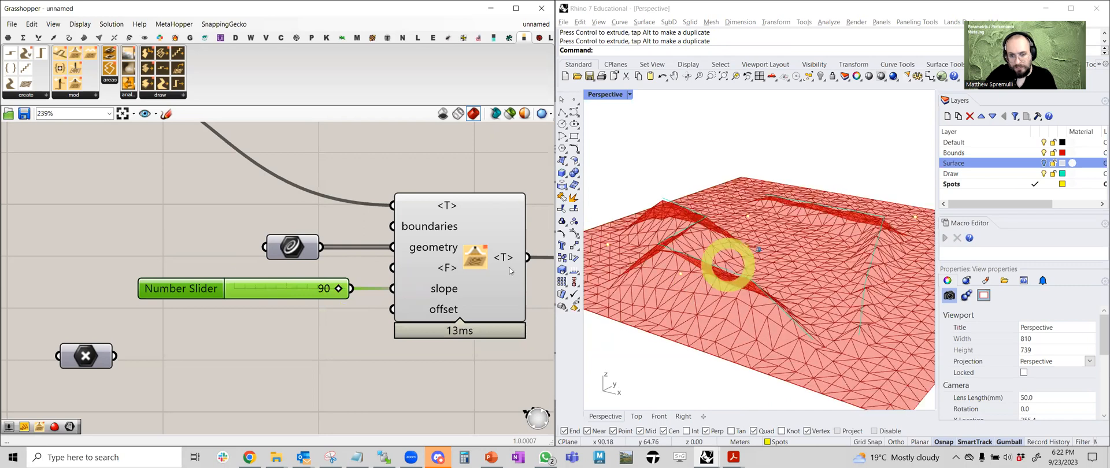
left_click(283, 289)
double_click(266, 291)
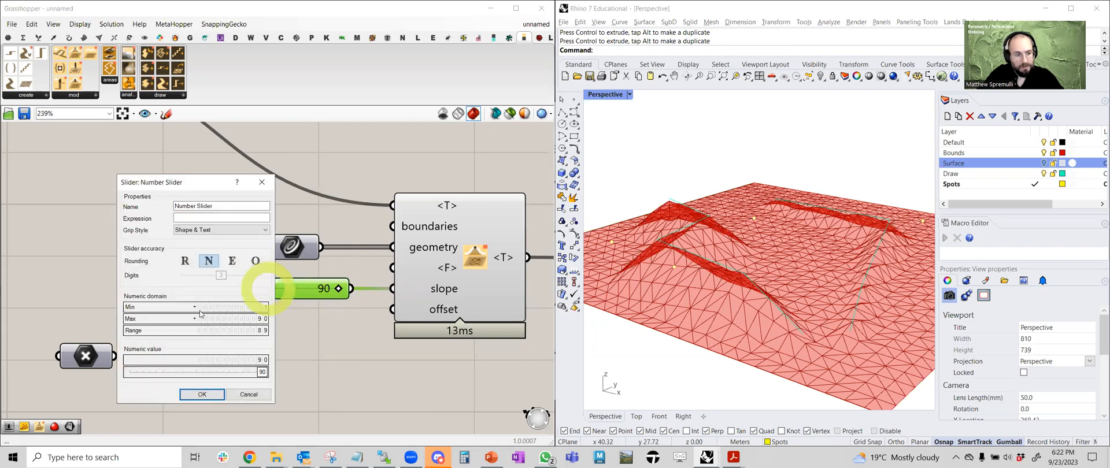
double_click(240, 318)
type("200")
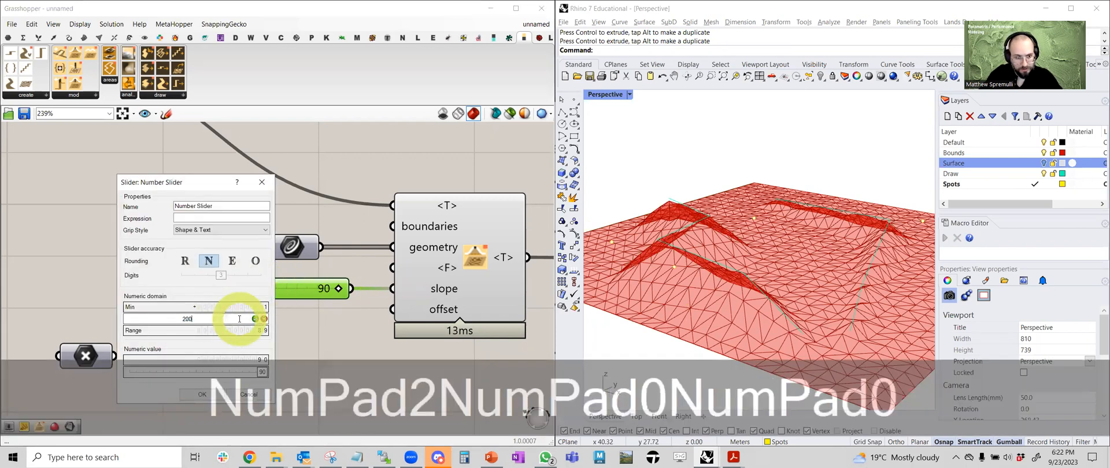
left_click(203, 394)
mouse_move(273, 291)
left_mouse_down()
mouse_move(359, 290)
mouse_move(269, 288)
left_mouse_up()
- Duplicate the slope slider below the original and try to edit the copy's value and settings
right_click_drag(216, 299, 259, 298)
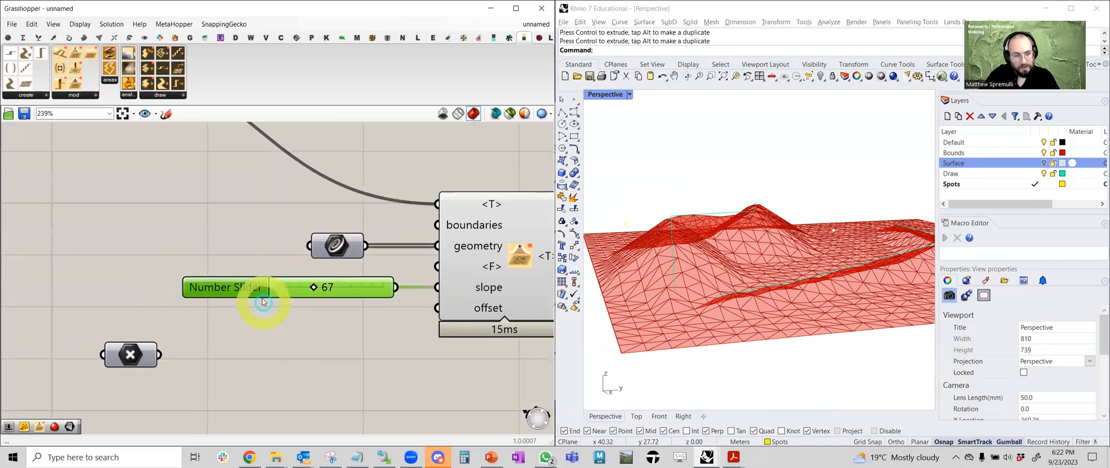
key("ctrl+c")
key("ctrl+v")
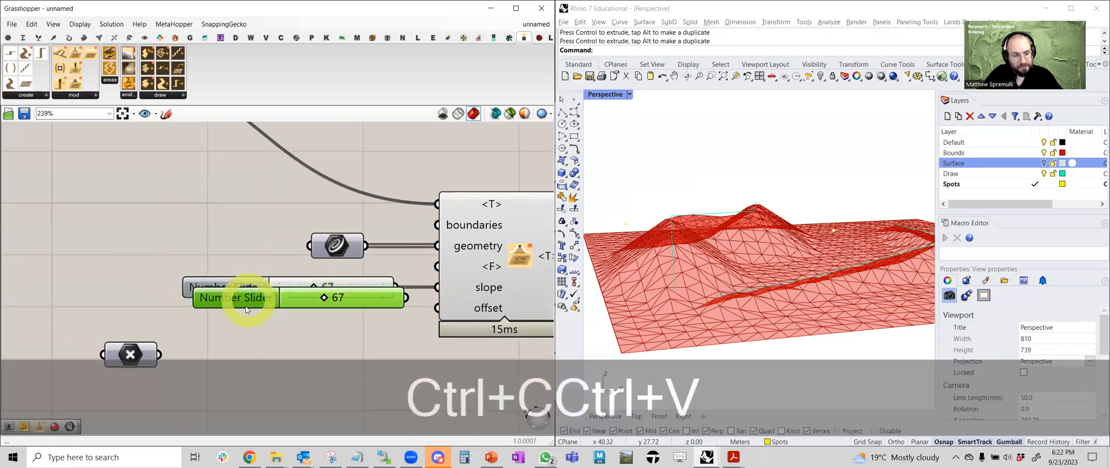
left_click_drag(247, 296, 243, 315)
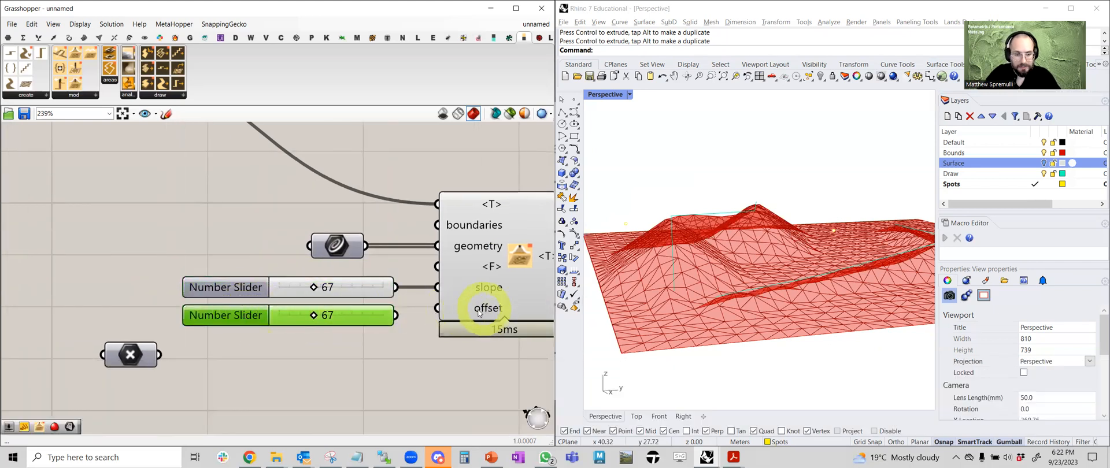
double_click(328, 321)
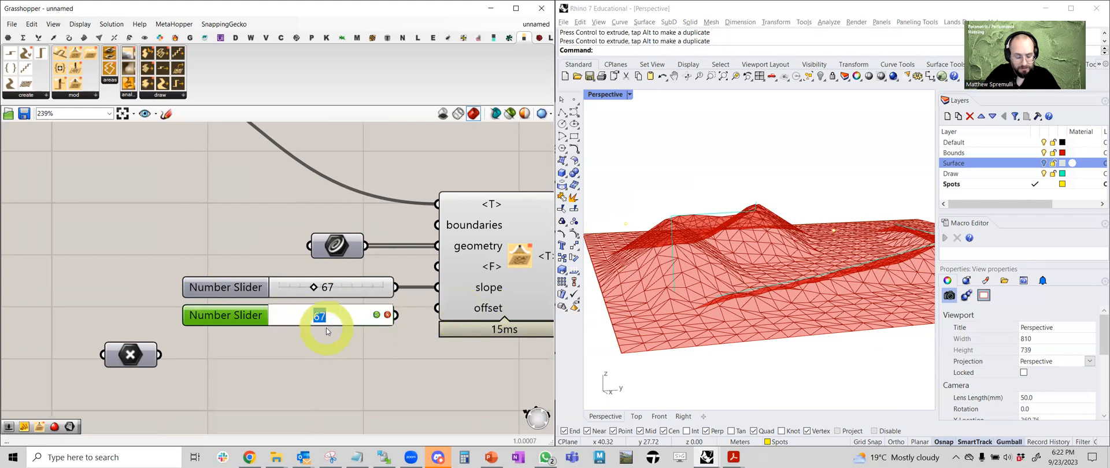
key("Escape")
double_click(243, 318)
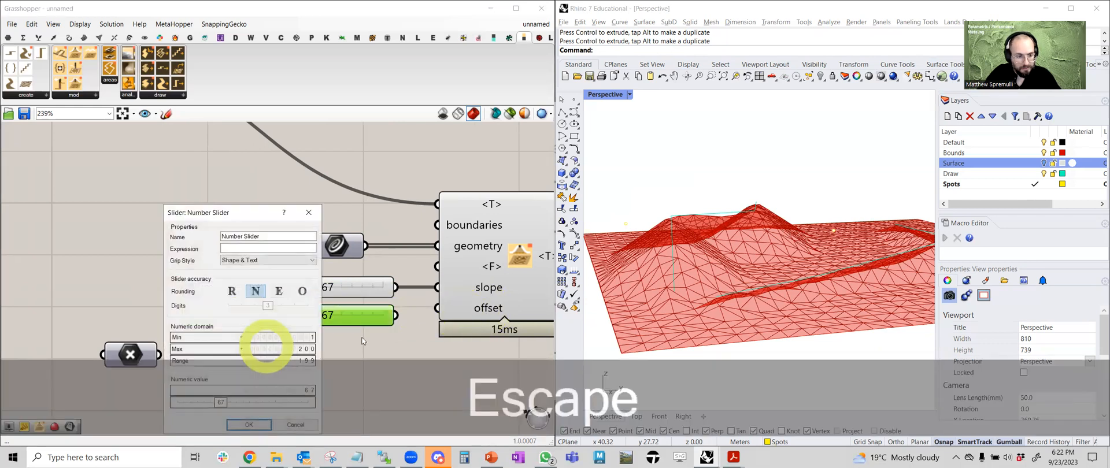
key("Escape")
- Add a number slider ranging from 1 to 10 below the others and wire it into the offset input
double_click(349, 355)
type("1<10")
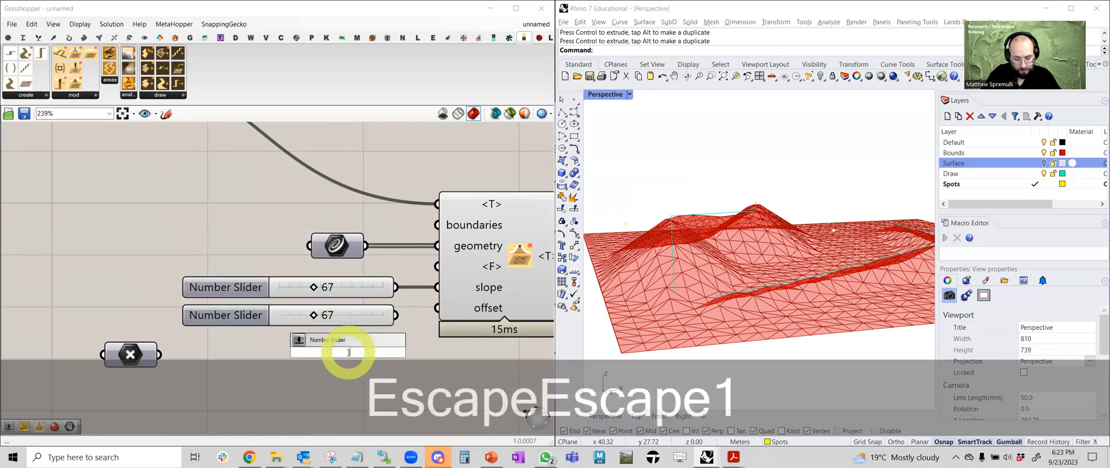
key("Return")
left_click_drag(381, 354, 321, 348)
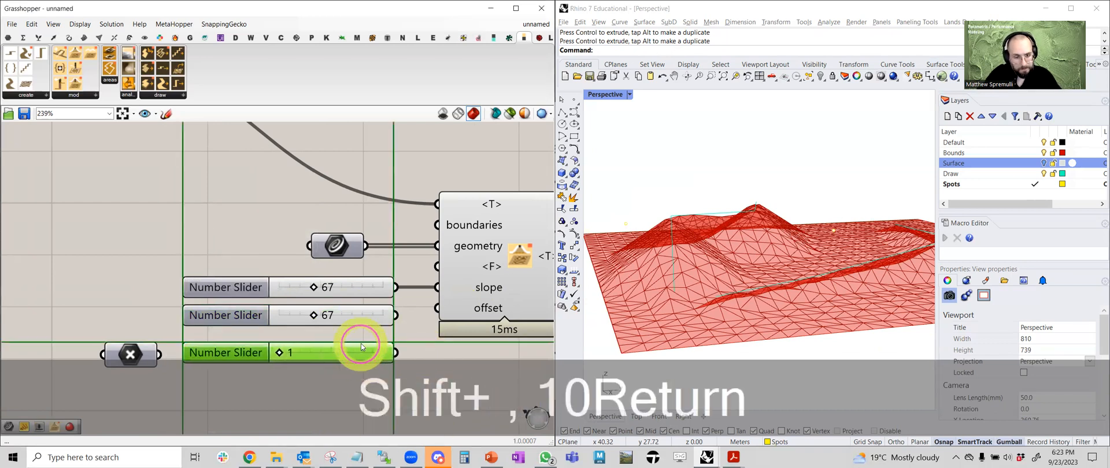
left_click_drag(396, 348, 437, 308)
- Delete the unconnected duplicate slider, and test the offset slider at 9 before setting it back to 1
left_click(345, 320)
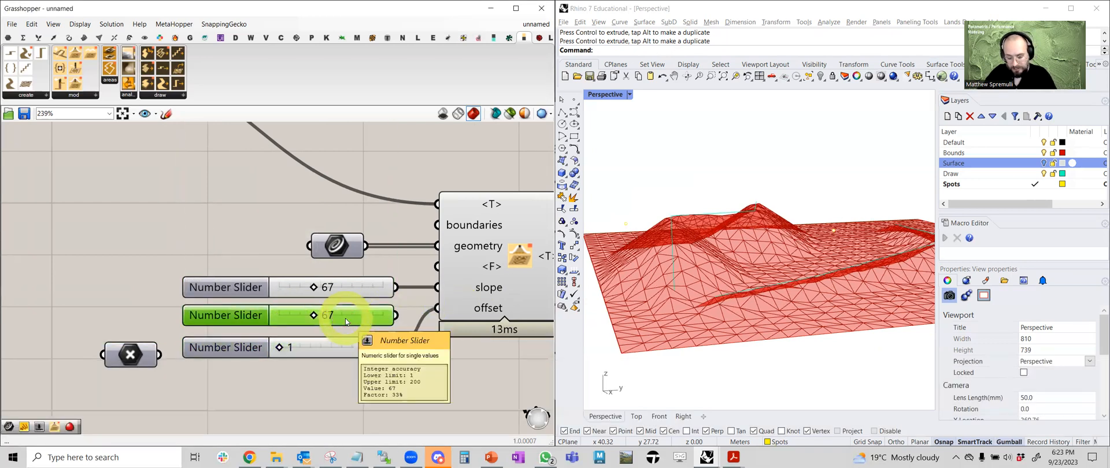
key("Delete")
left_click_drag(293, 349, 373, 361)
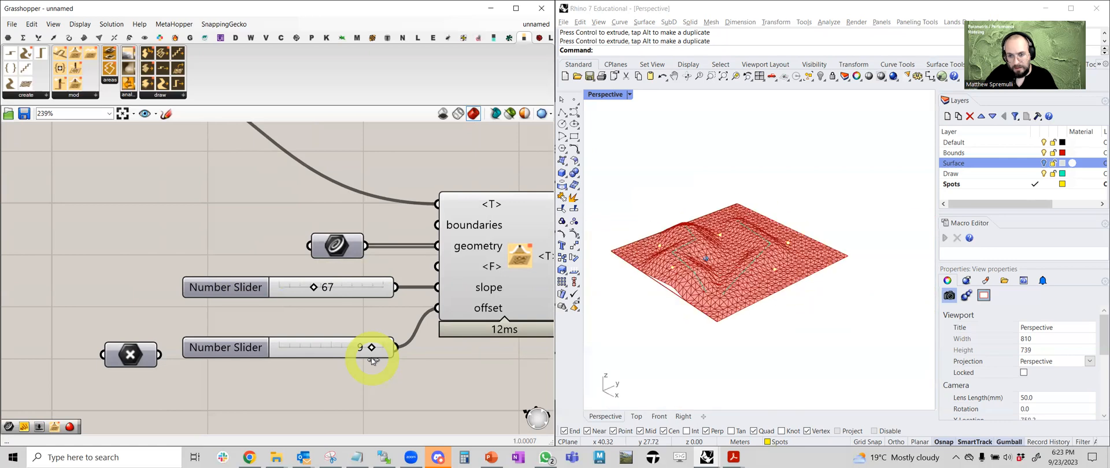
left_click_drag(362, 361, 267, 355)
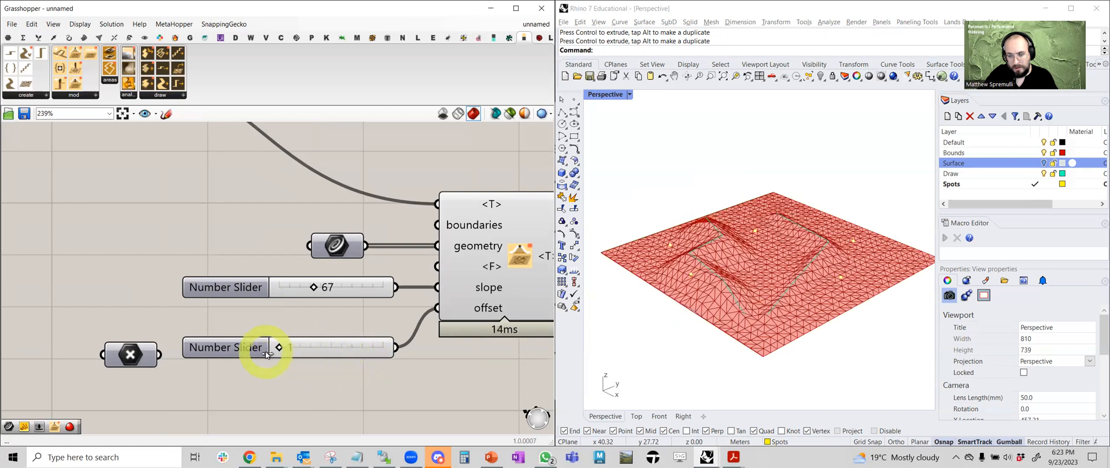
- Add the topo mod component with height and spread inputs below grade topo mod and feed it the topography's <T> output
scroll(348, 275, "down", 3)
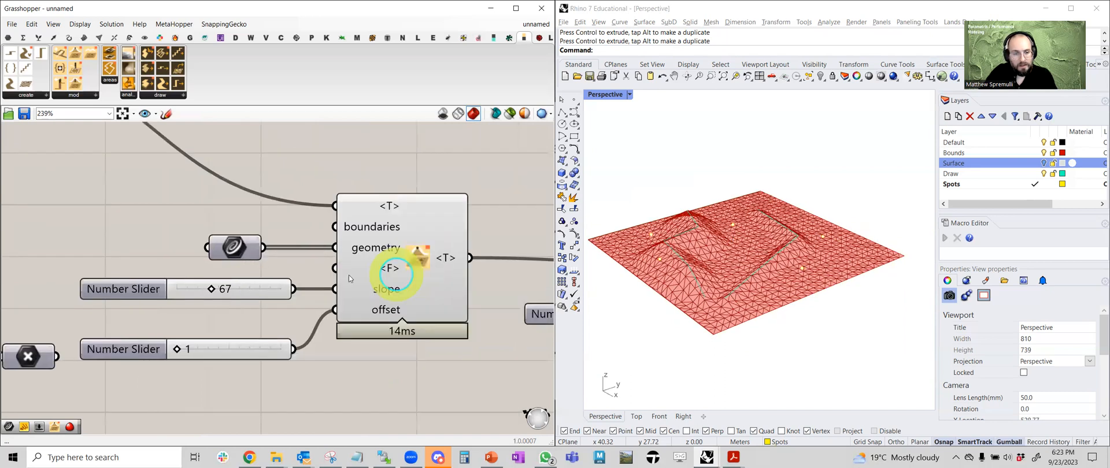
right_click_drag(289, 273, 166, 270)
scroll(166, 269, "down", 1)
scroll(486, 286, "down", 3)
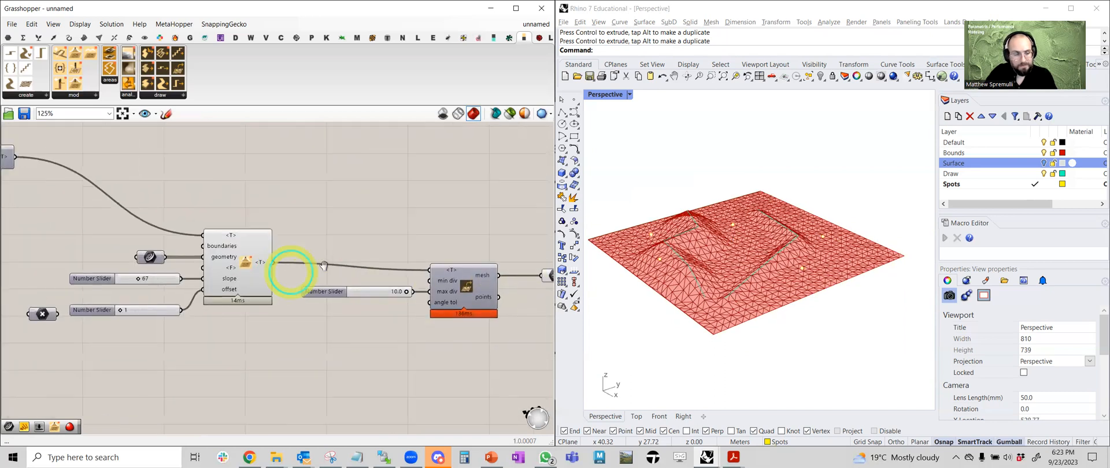
left_click(75, 95)
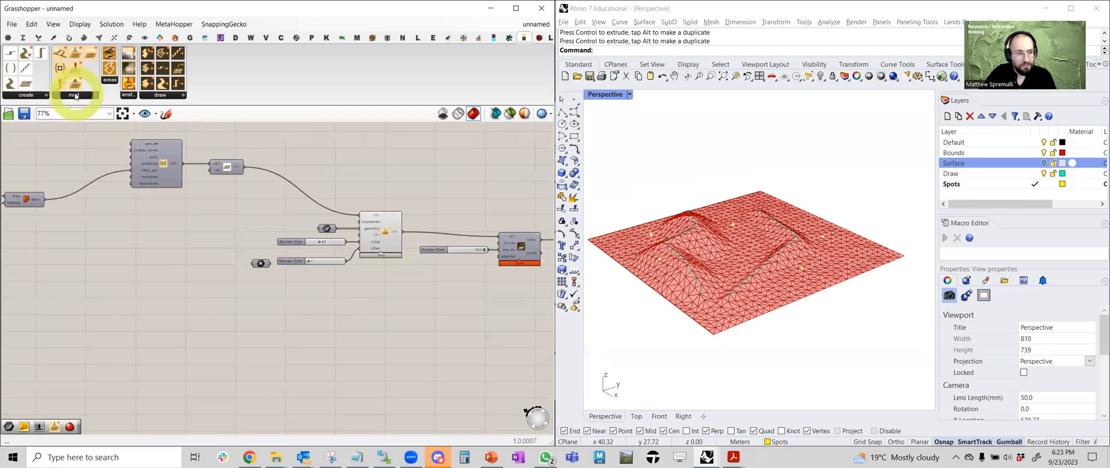
left_click_drag(93, 182, 376, 315)
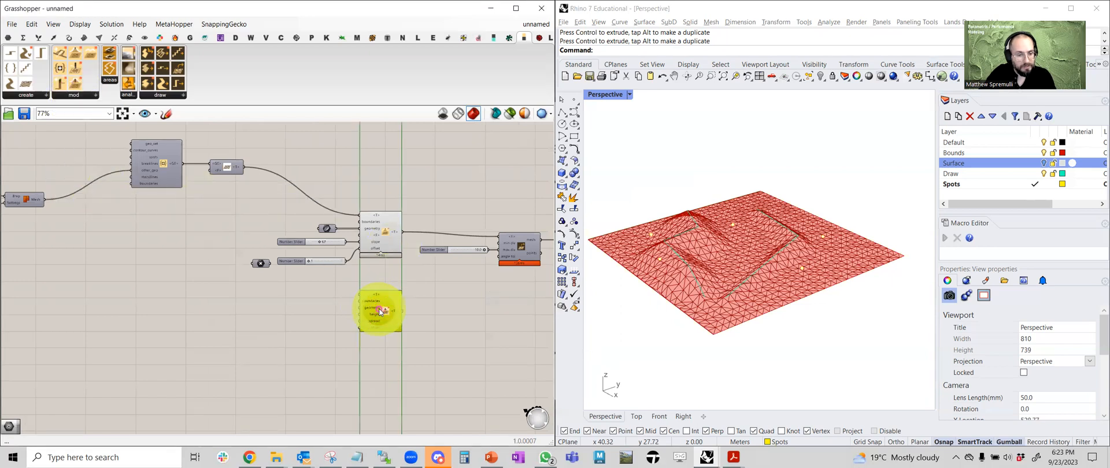
scroll(245, 169, "up", 3)
left_click_drag(244, 169, 429, 363)
- Move the meshing component with its slider and Mesh parameter beside the new topo mod, and mesh its <T> output
right_click_drag(371, 256, 355, 235)
scroll(425, 218, "down", 3)
left_click_drag(355, 235, 414, 349)
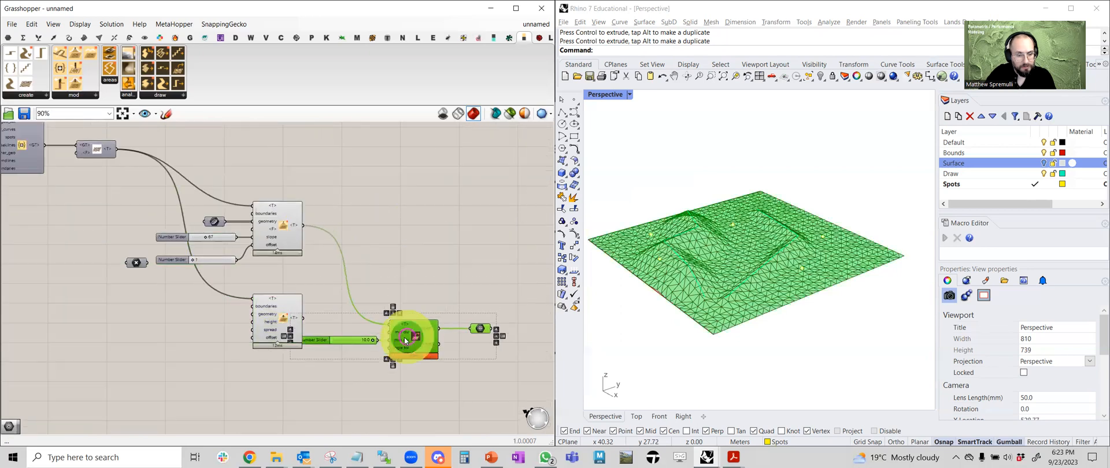
scroll(302, 323, "up", 3)
left_click_drag(324, 308, 445, 313)
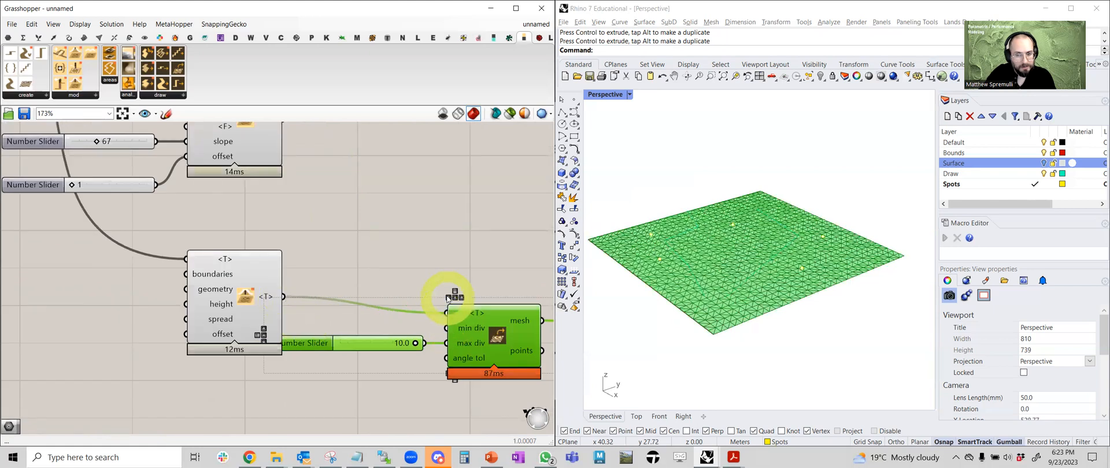
- Wire the Curve parameter into the new topo mod's geometry input as well
scroll(445, 292, "down", 3)
right_click_drag(382, 285, 415, 289)
left_click_drag(359, 222, 391, 331)
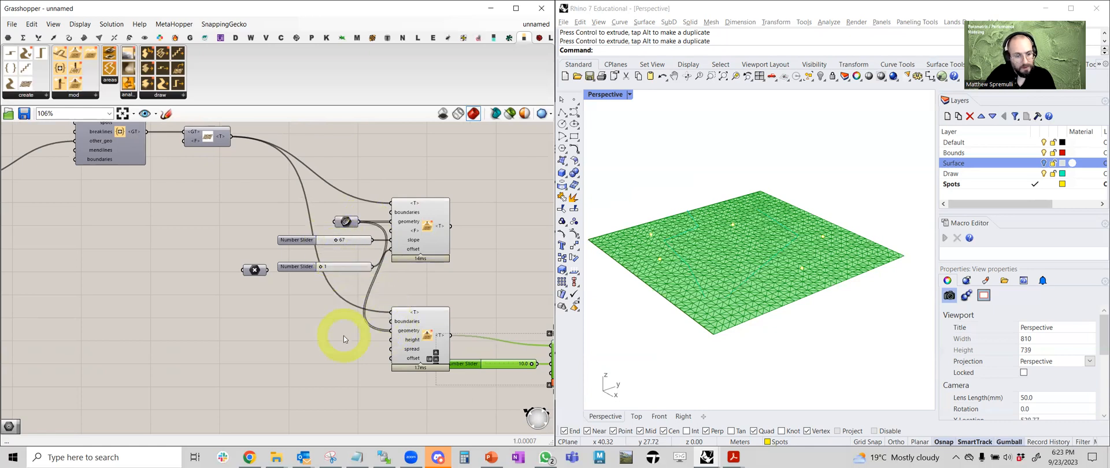
- Add a number slider ranging from -10 to 10 and place it beside the new topo mod's height input
right_click_drag(375, 285, 397, 250)
scroll(409, 314, "up", 4)
double_click(309, 310)
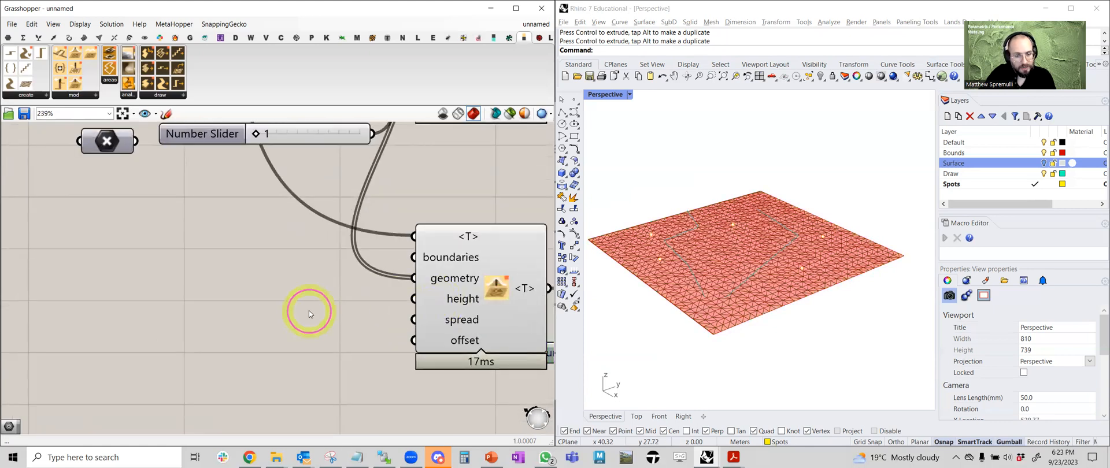
type("-10")
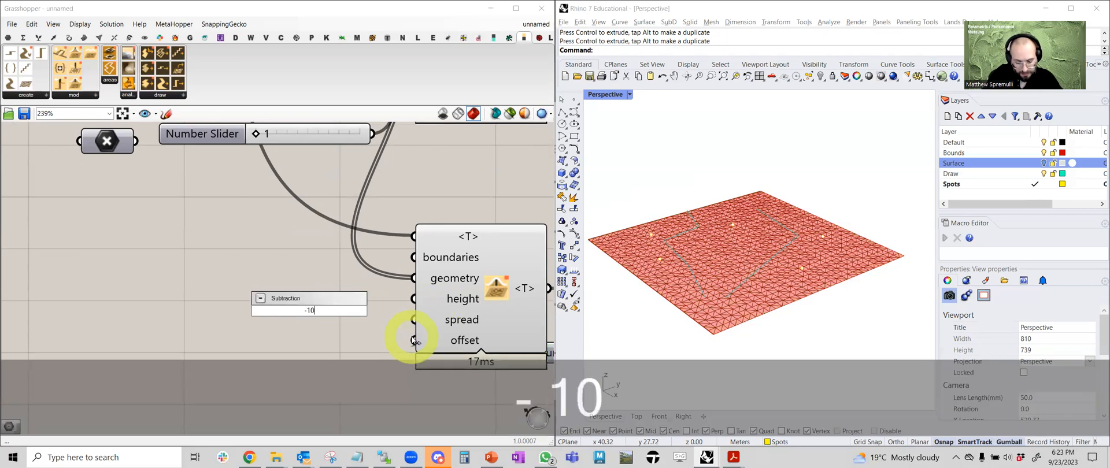
type("<10")
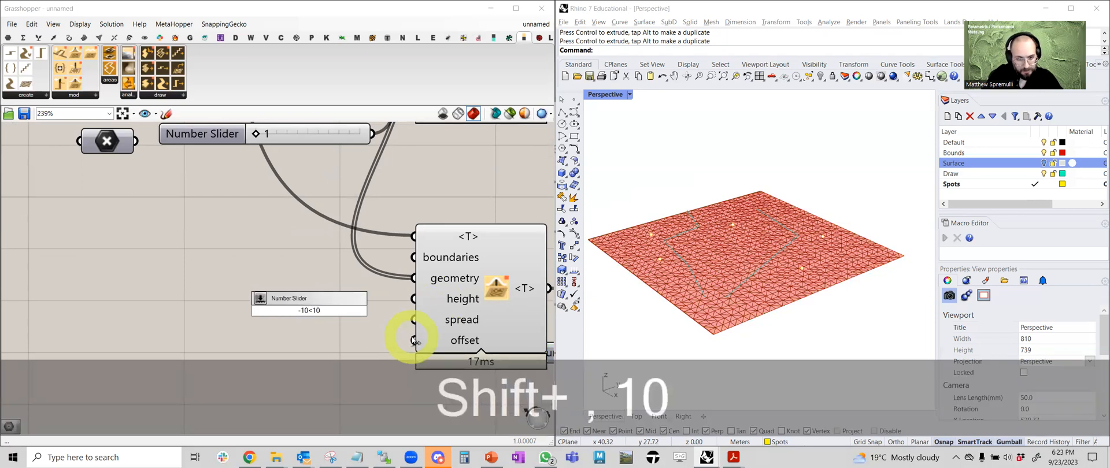
key("Return")
left_click_drag(338, 310, 273, 310)
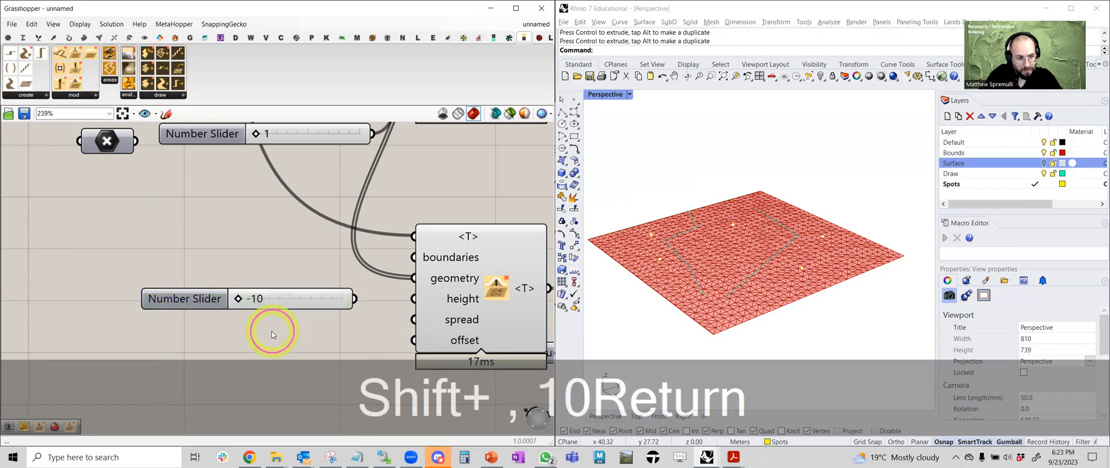
- Add a second number slider ranging from 1 to 10 and place it below the height slider
double_click(273, 334)
type("1<")
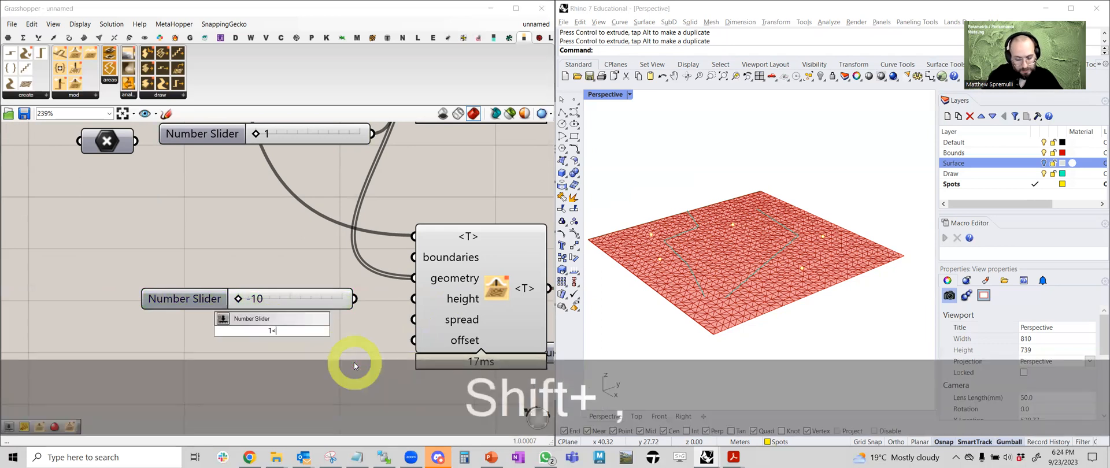
type("10")
key("Return")
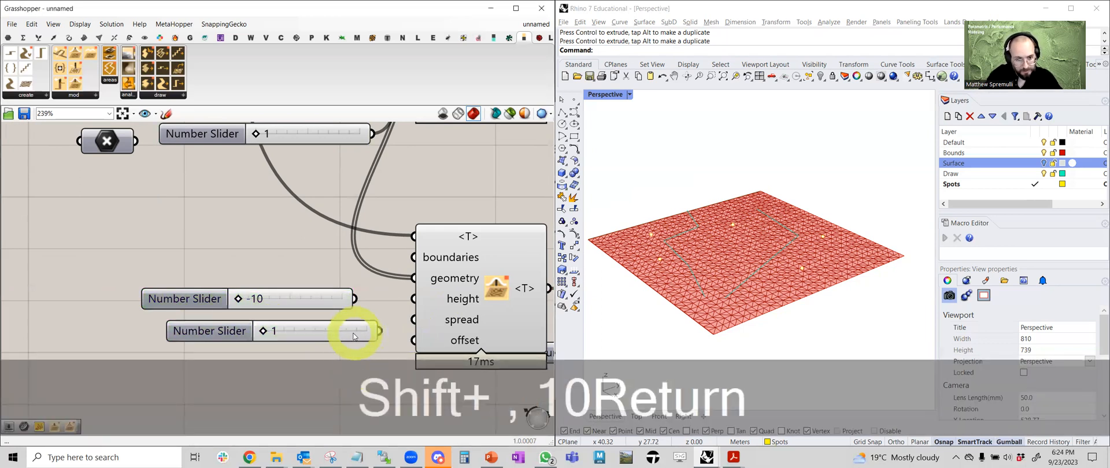
left_click_drag(354, 337, 301, 338)
- Wire the -10 to 10 slider into the height input and the 1 to 10 slider into the spread input
left_click_drag(411, 302, 412, 302)
right_click_drag(743, 238, 762, 278)
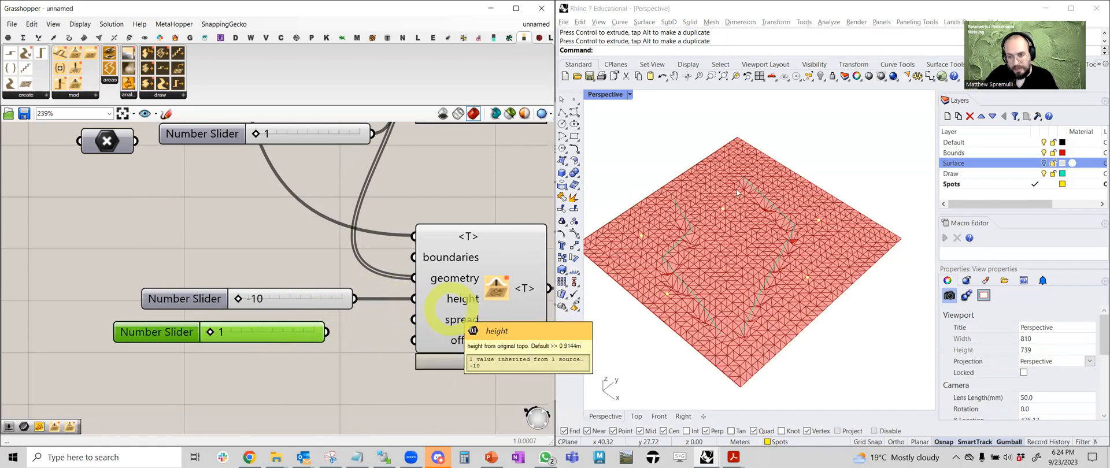
right_click_drag(738, 193, 757, 300)
right_click_drag(792, 273, 764, 293)
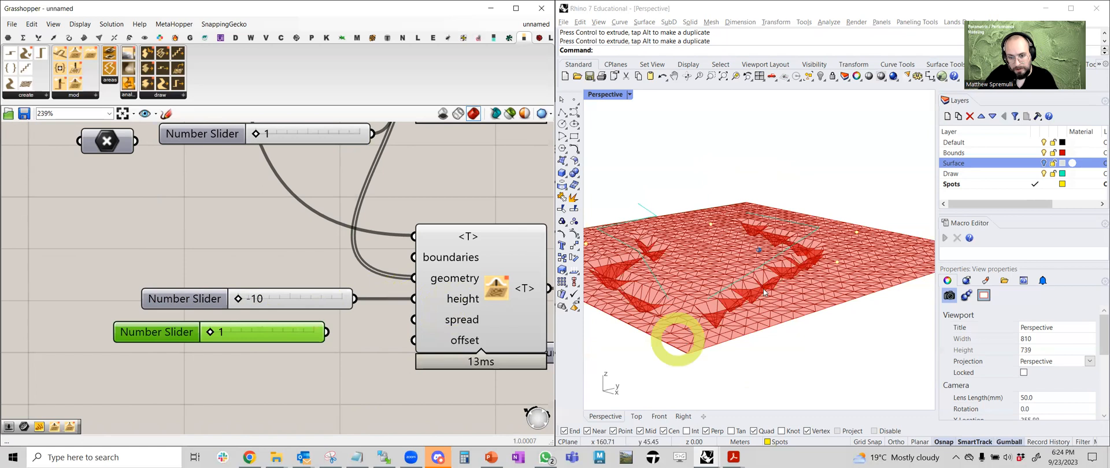
right_click_drag(744, 210, 729, 227)
left_click_drag(328, 334, 414, 320)
left_click(218, 339)
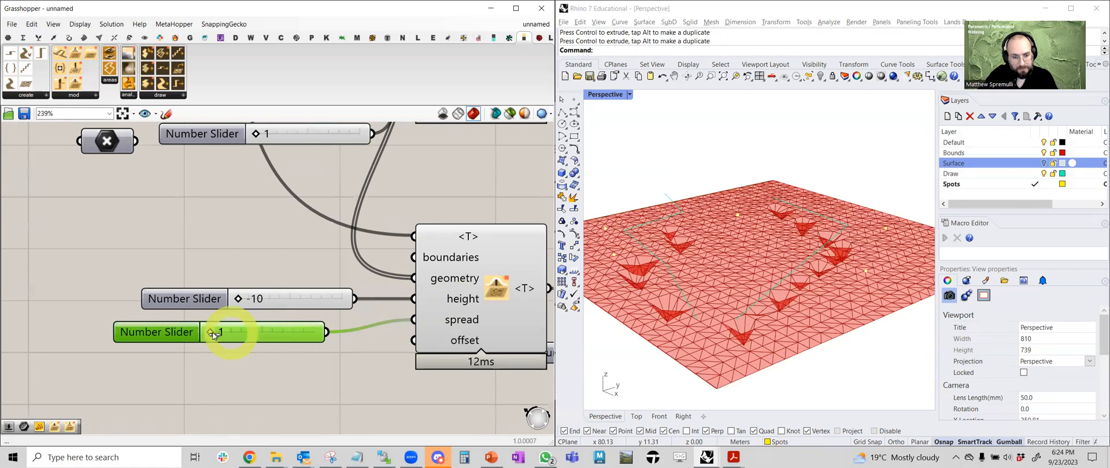
- Test the 1 to 10 spread slider at 3 and at its maximum of 10
left_click_drag(237, 336, 373, 340)
left_click_drag(306, 338, 232, 337)
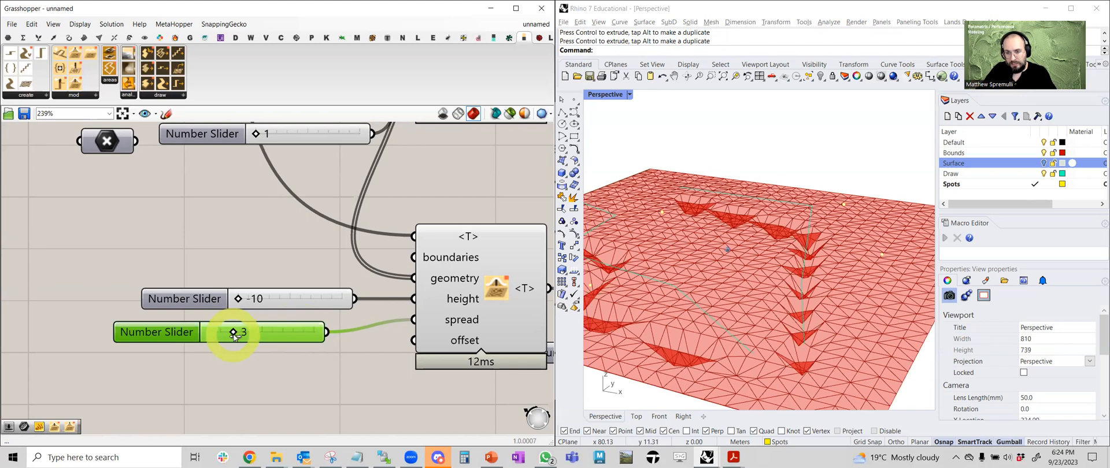
left_click_drag(322, 342, 320, 340)
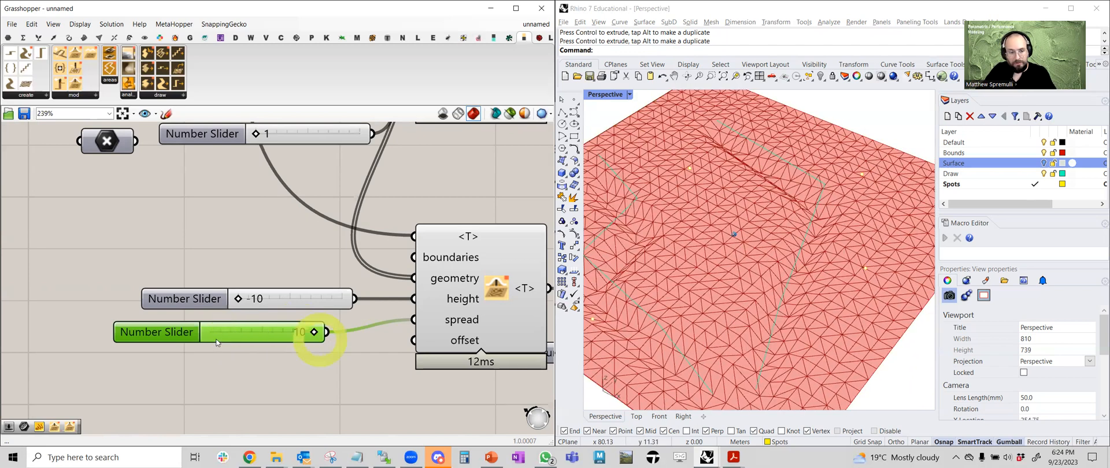
double_click(259, 329)
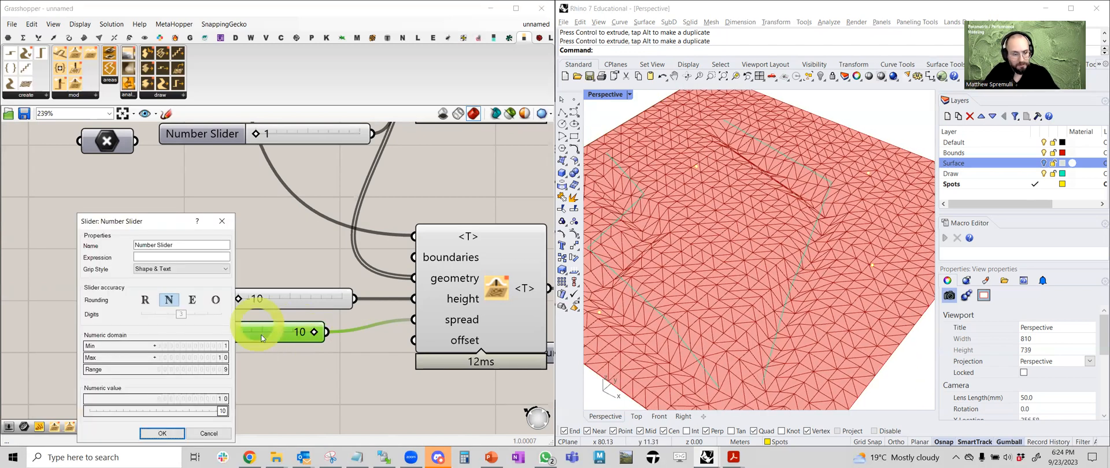
key("Escape")
- Add a number slider ranging from 5 to 25 and place it directly below the current spread slider
double_click(237, 241)
type("5")
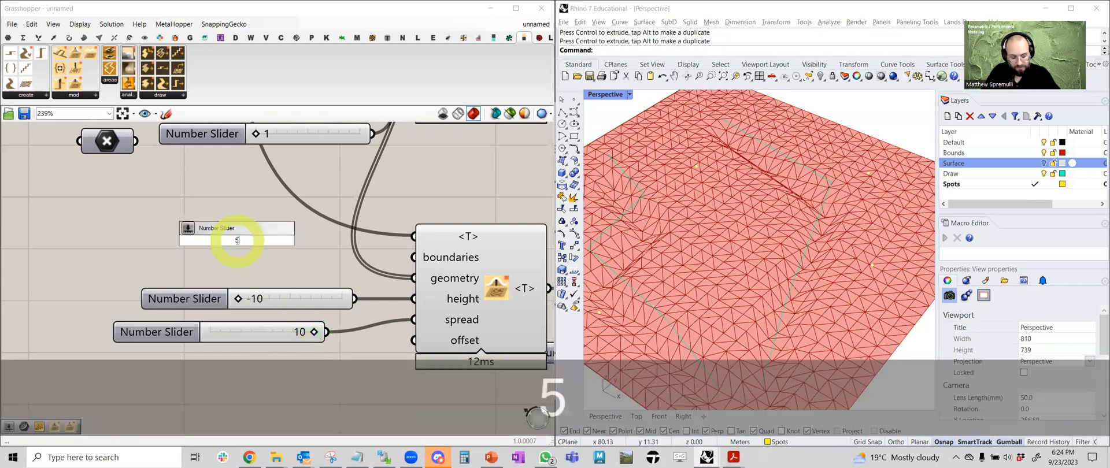
type("<25")
key("Return")
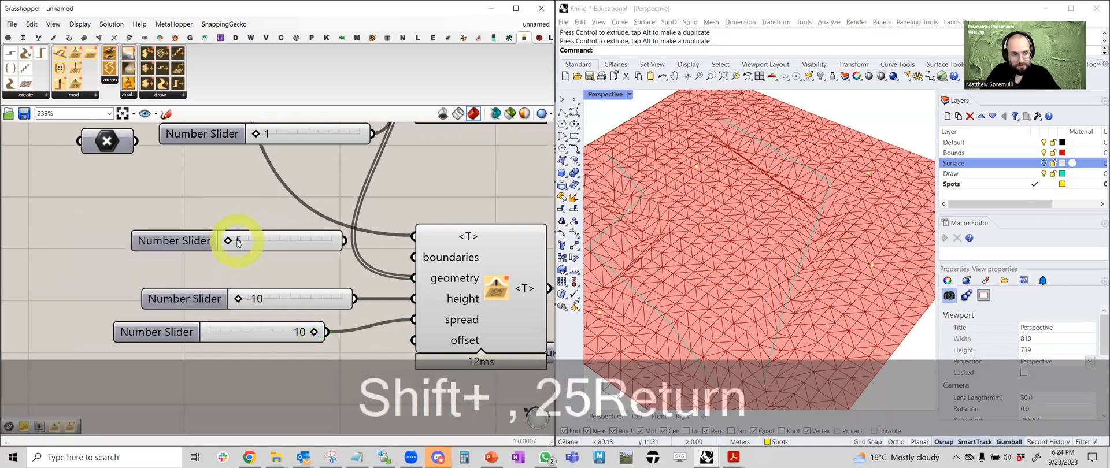
left_click_drag(234, 240, 218, 357)
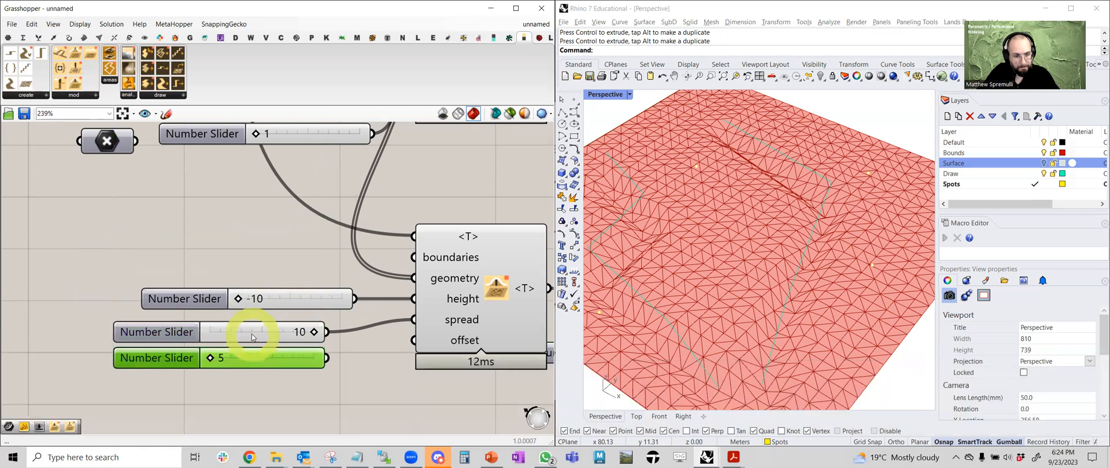
- Replace the 1 to 10 slider with the 5 to 25 slider on the spread input, set to 21 and aligned beneath the height slider
left_click(254, 334)
key("Delete")
left_click_drag(329, 358, 413, 319)
left_click_drag(218, 359, 307, 359)
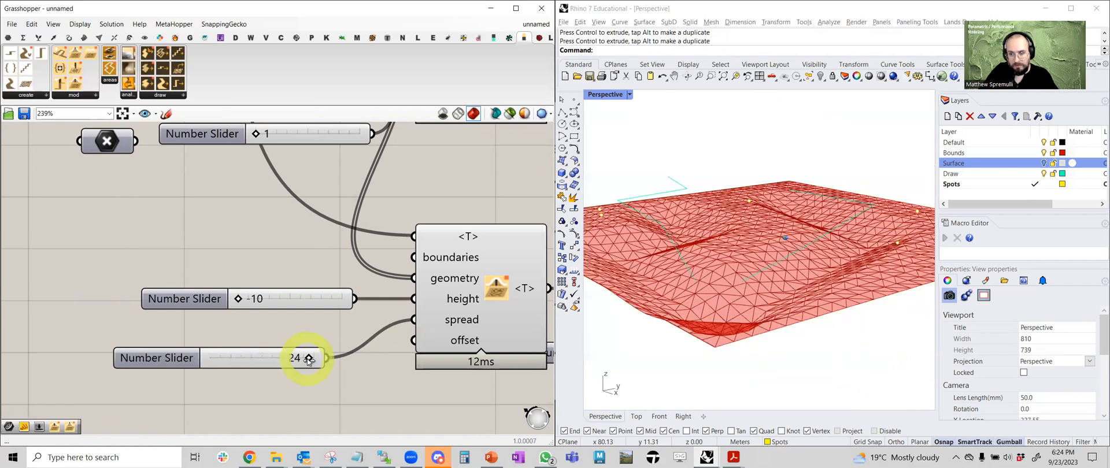
left_click_drag(301, 362, 259, 332)
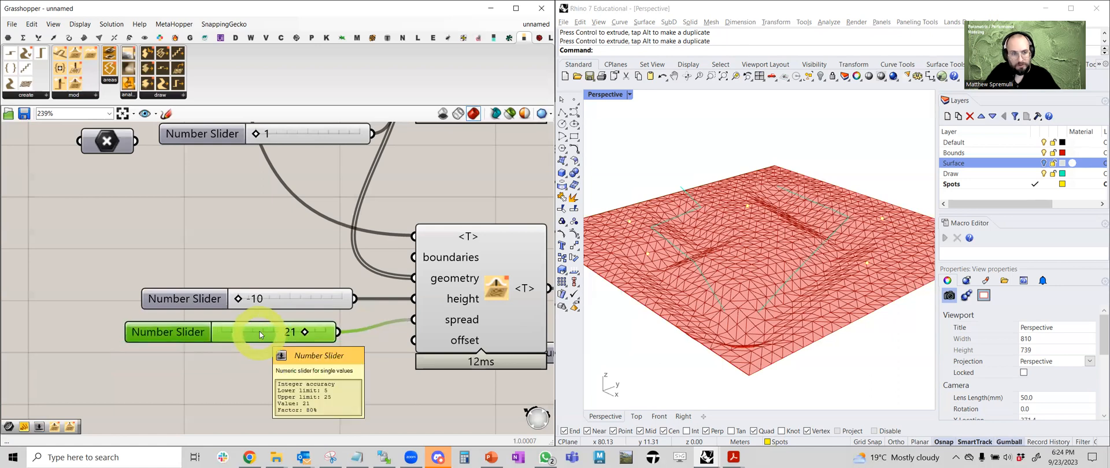
- Duplicate the lower slider of the upper topo mod and place the copy below the spread slider
right_click_drag(274, 227, 276, 291)
left_click(223, 198)
key("ctrl+c")
key("ctrl+v")
left_click_drag(215, 289, 182, 414)
- Wire the copied slider into the lower topo mod's offset input and set it to 9
right_click_drag(242, 330, 258, 234)
scroll(331, 317, "up", 4)
left_click_drag(378, 318, 522, 294)
left_click_drag(163, 320, 330, 339)
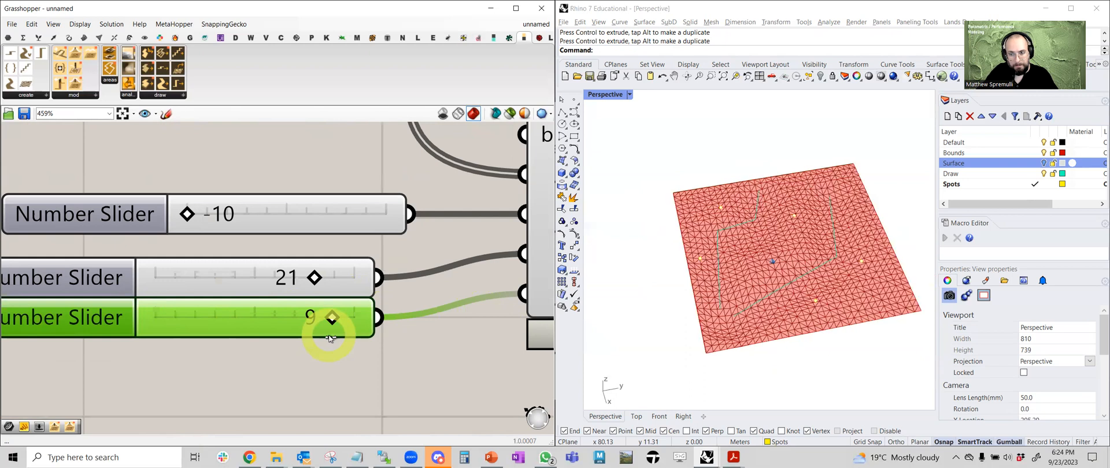
- Place a Topo Kit collage areas component on the empty canvas beyond the final mesh parameter
scroll(333, 312, "down", 2)
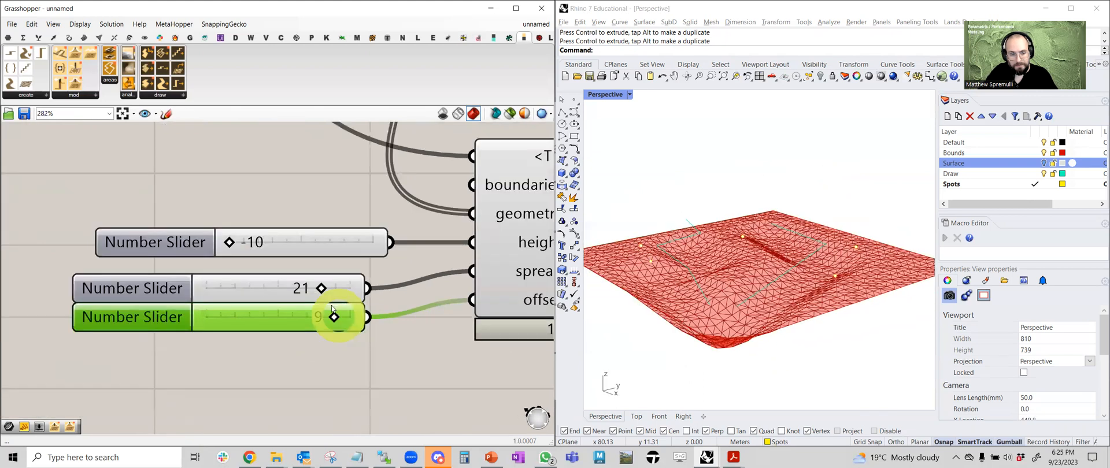
scroll(373, 290, "down", 4)
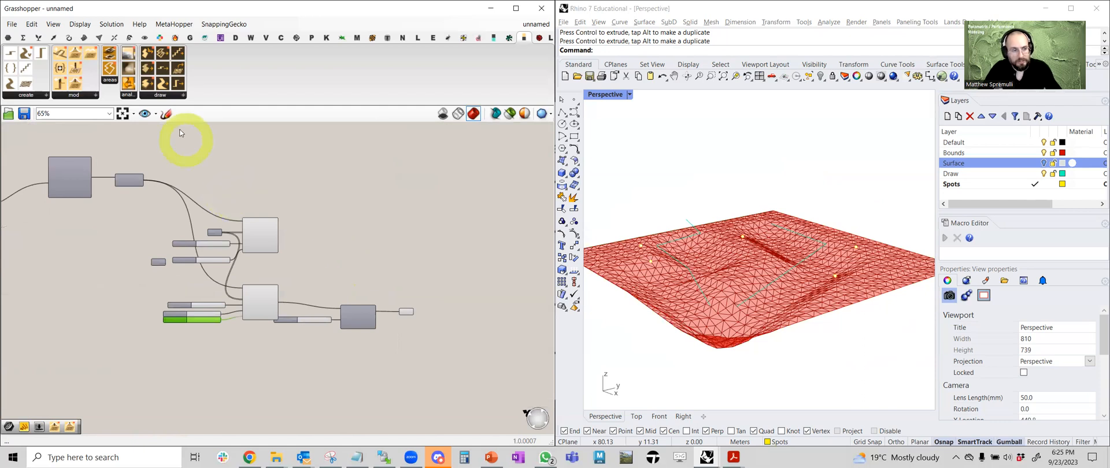
left_click(110, 80)
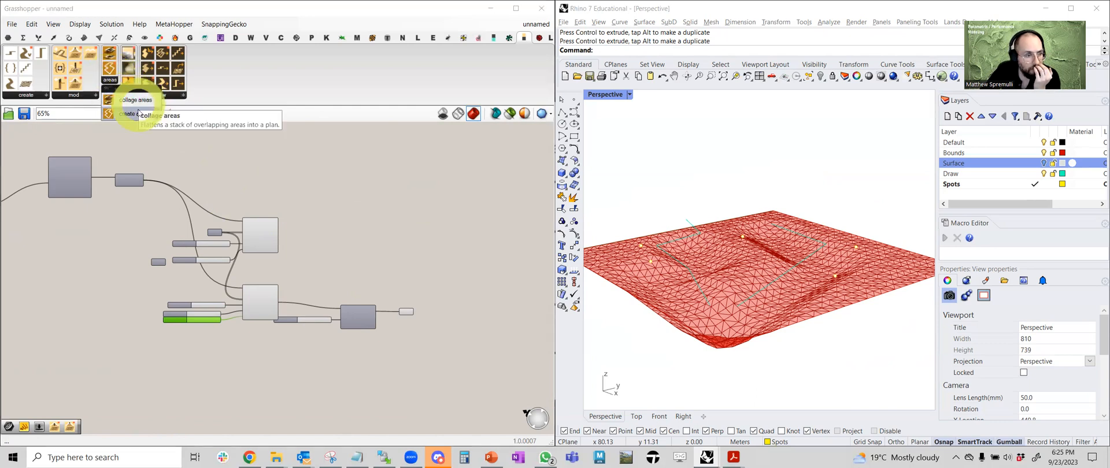
left_click(487, 290)
scroll(487, 290, "up", 2)
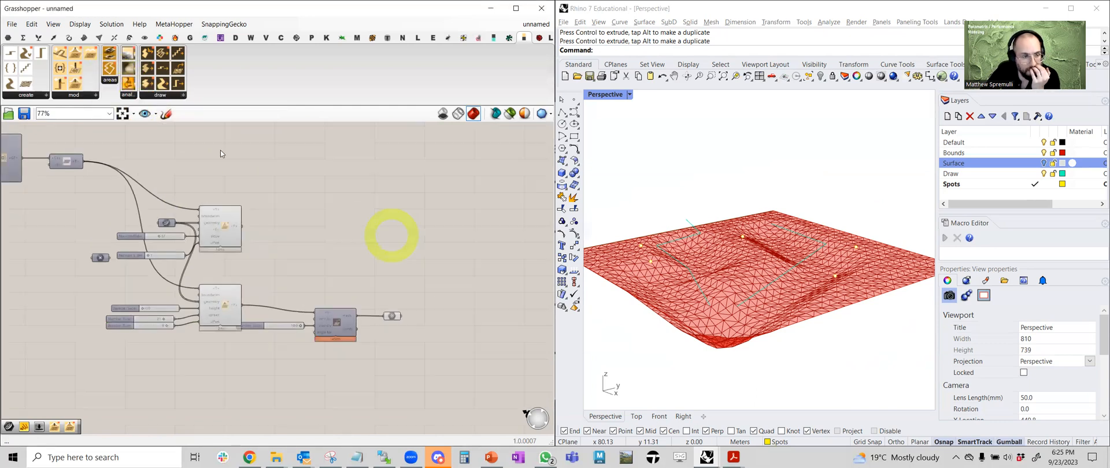
left_click_drag(110, 83, 527, 355)
scroll(446, 234, "up", 3)
right_click_drag(501, 344, 376, 276)
left_click(112, 84)
left_click(335, 224)
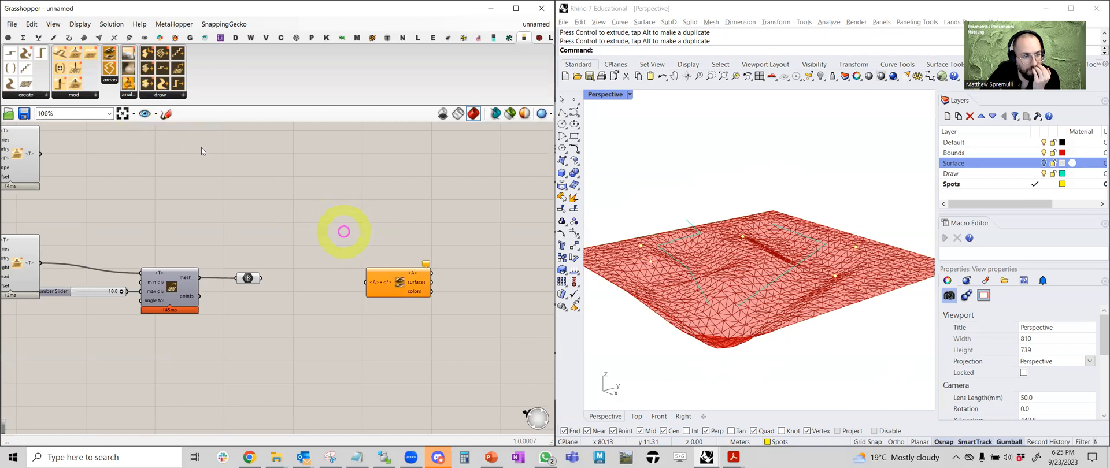
- Add a create area component and arrange it just before the collage areas component
left_click(109, 87)
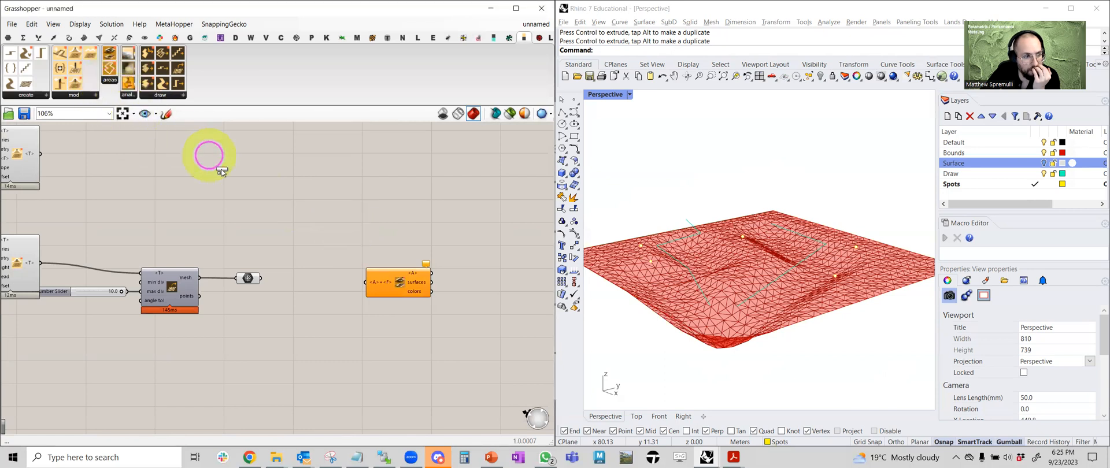
left_click_drag(298, 267, 320, 296)
left_click_drag(389, 282, 430, 297)
left_click_drag(309, 287, 353, 304)
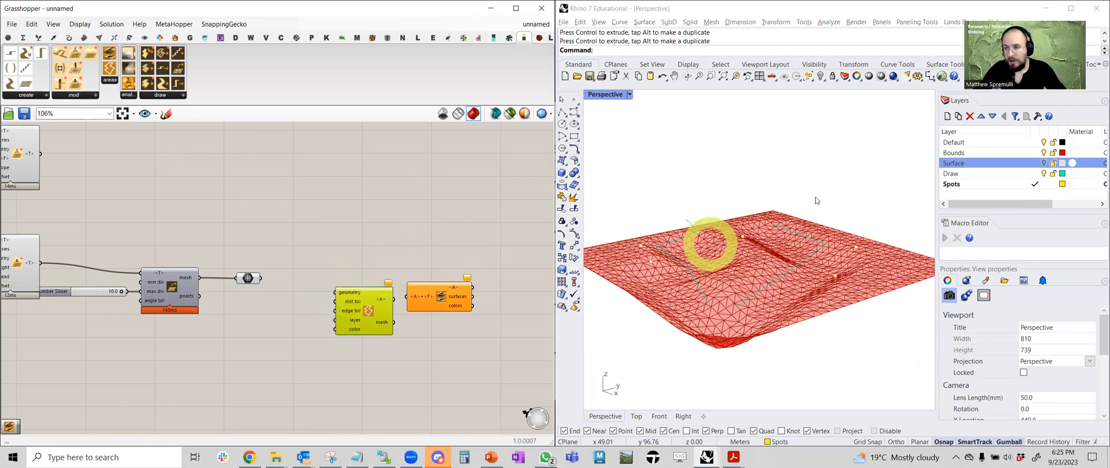
- Switch to Rhino, create a new layer named Collage and make it the current layer
left_click(947, 116)
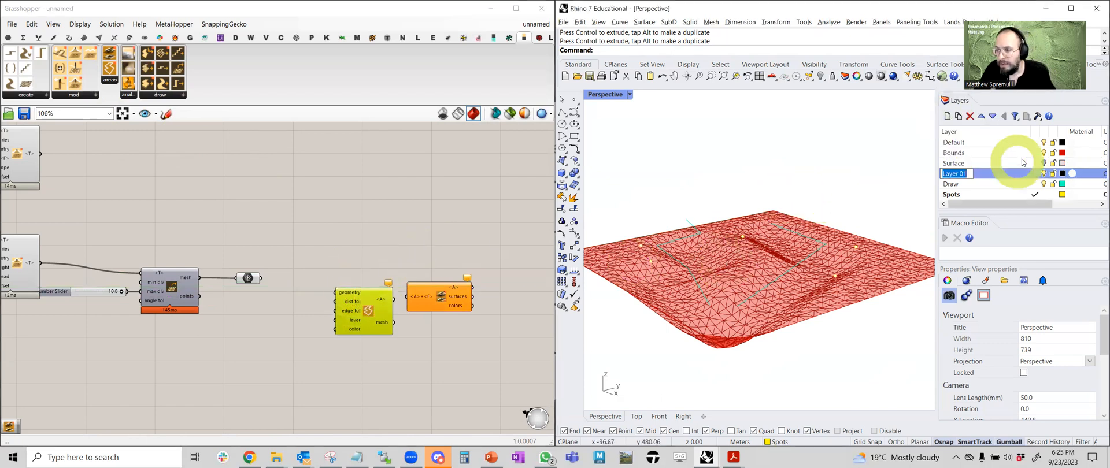
type("Collager")
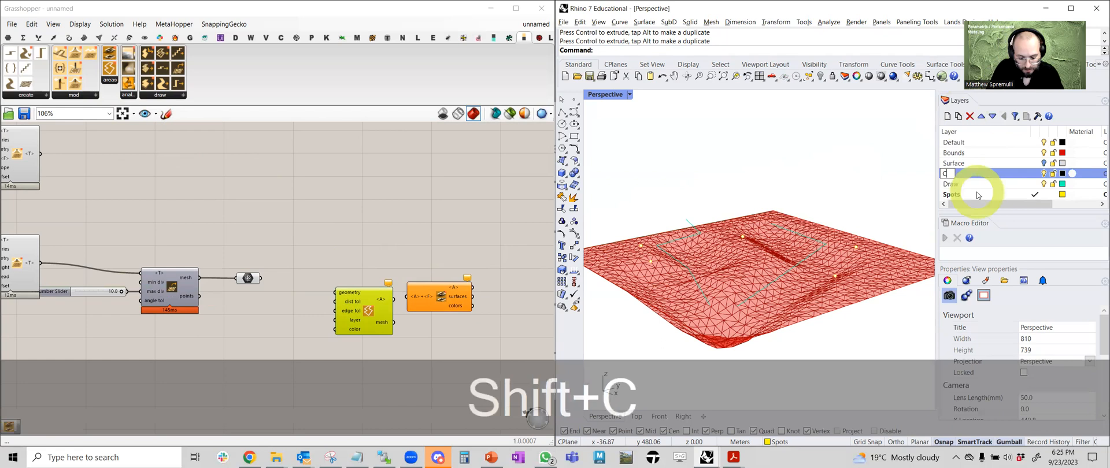
key("BackSpace")
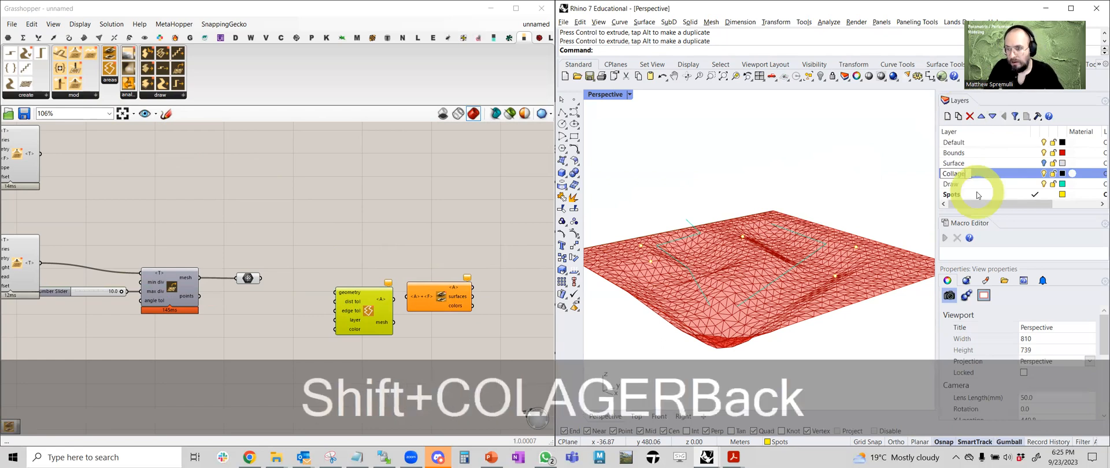
key("Return")
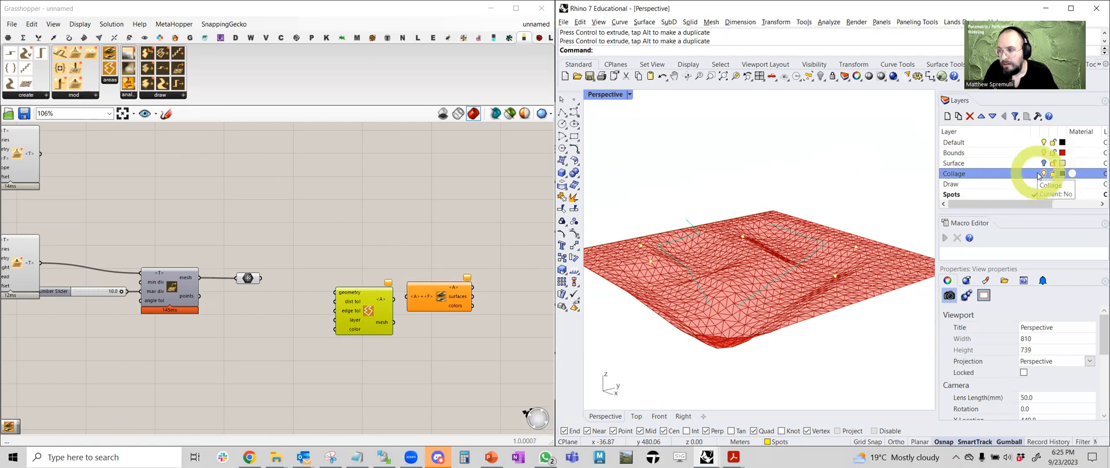
left_click(1035, 174)
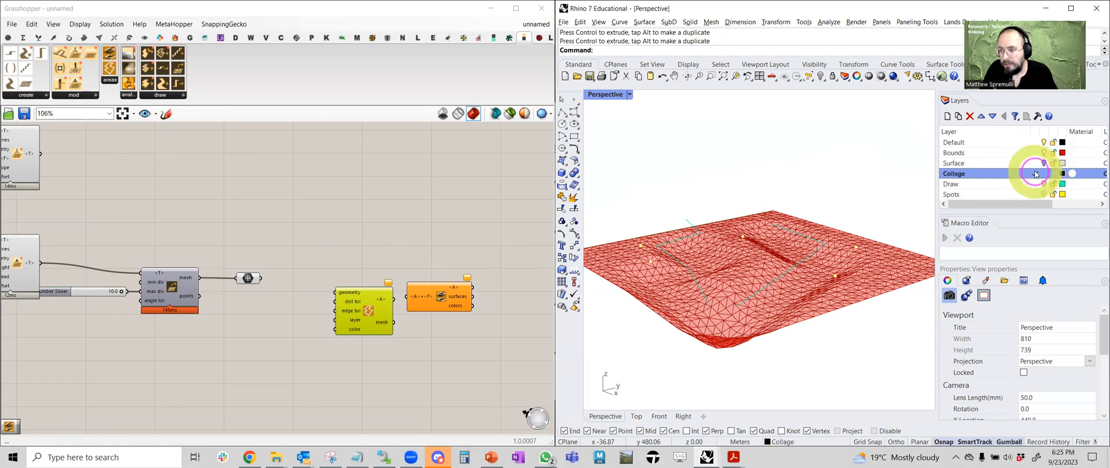
- Draw a circle of about 29 m radius over the terrain, crossing the longer side of the drawn curves
left_click(562, 160)
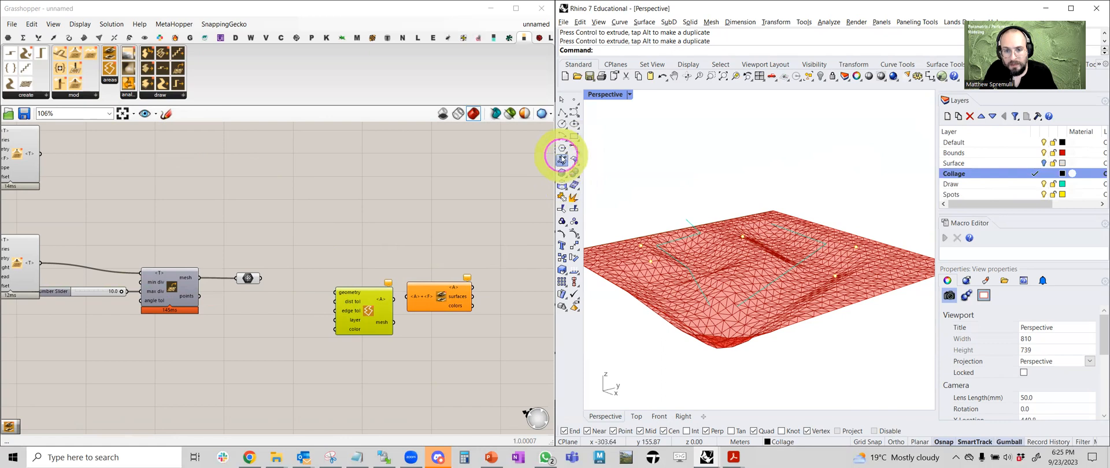
left_click(564, 125)
right_click_drag(718, 198, 767, 233)
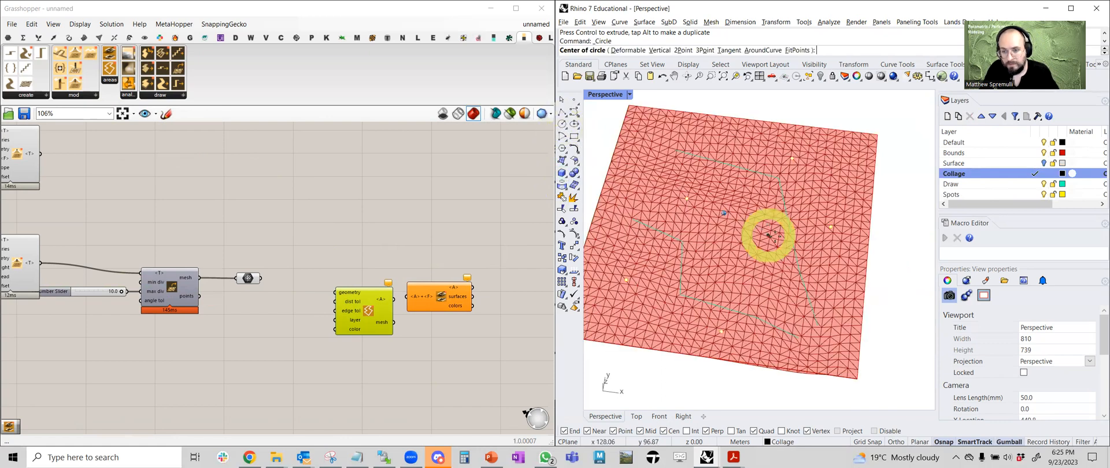
left_click(767, 235)
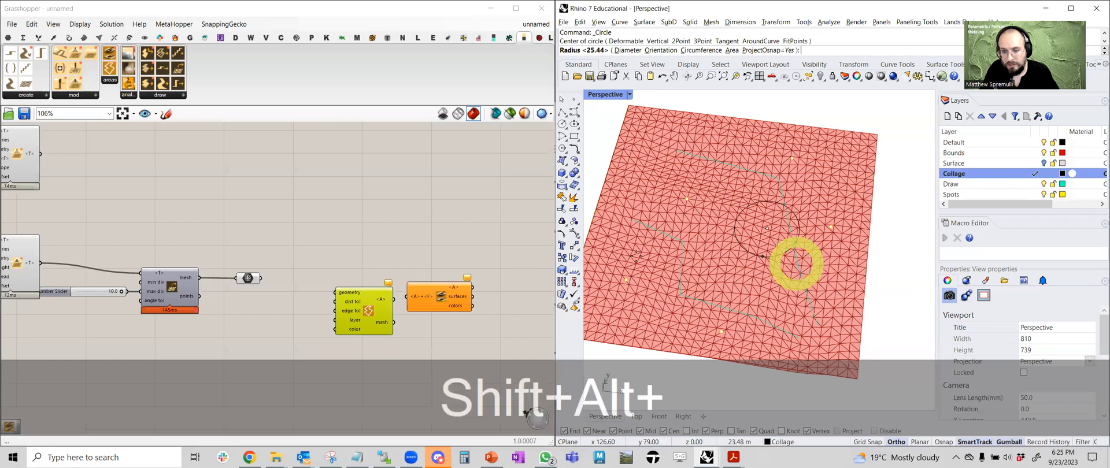
left_click(799, 266, "alt+shift")
- Draw a second circle of about 28 m radius near the terrain's opposite edge and a smaller third circle overlapping it
right_click(637, 256)
left_click(636, 256)
left_click(667, 291, "shift")
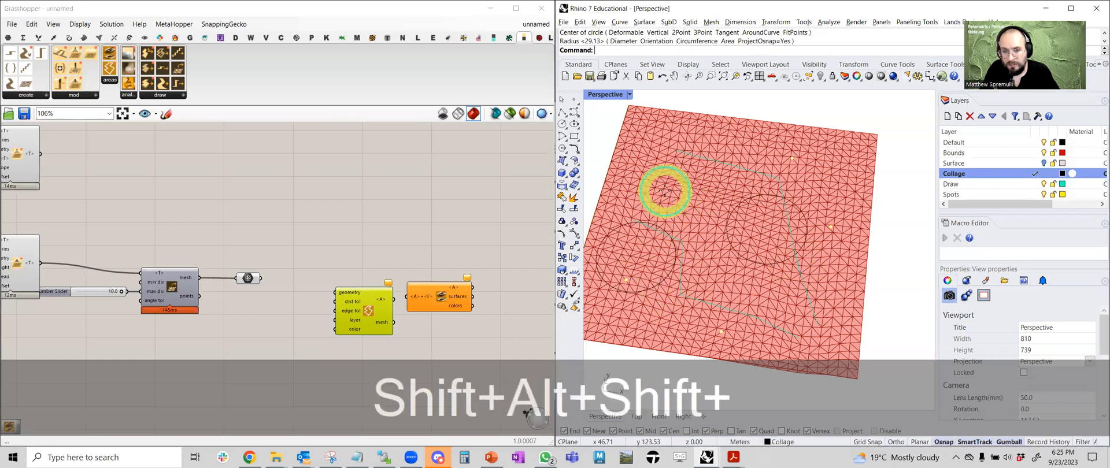
right_click(665, 191)
left_click(659, 209)
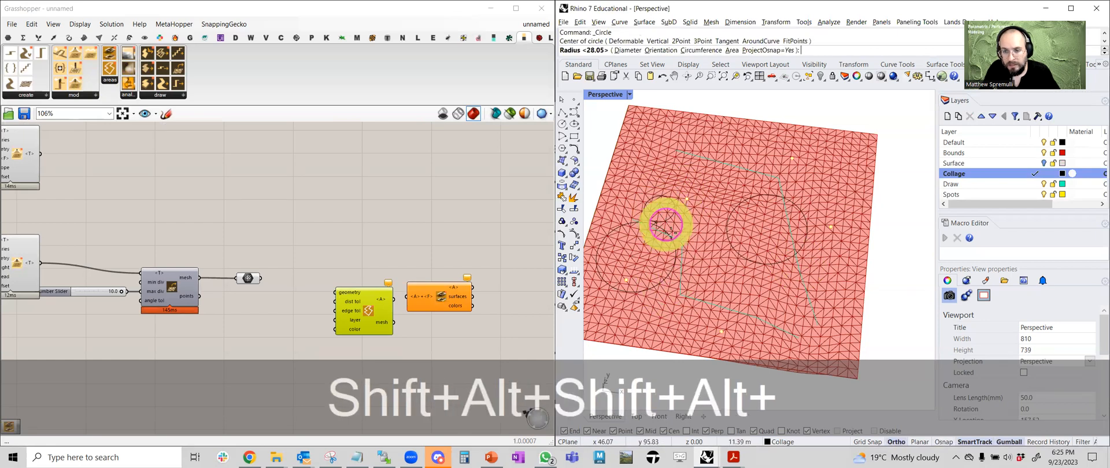
left_click(673, 240)
right_click(730, 167)
left_click(733, 167)
right_click_drag(733, 166, 585, 131)
key("Escape")
key("Escape")
key("Escape")
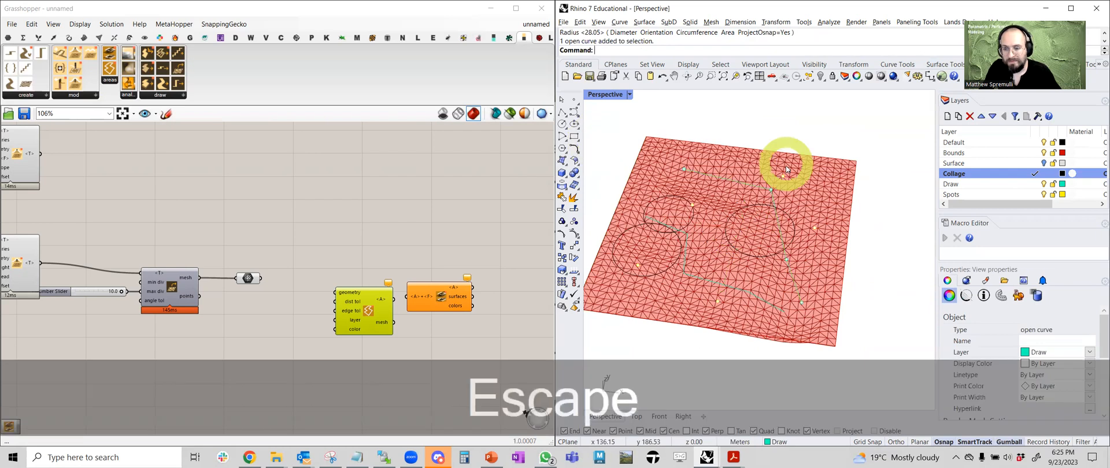
- Create planar surfaces from the three circles using PlanarSrf
left_click(754, 206)
left_click(668, 196, "shift")
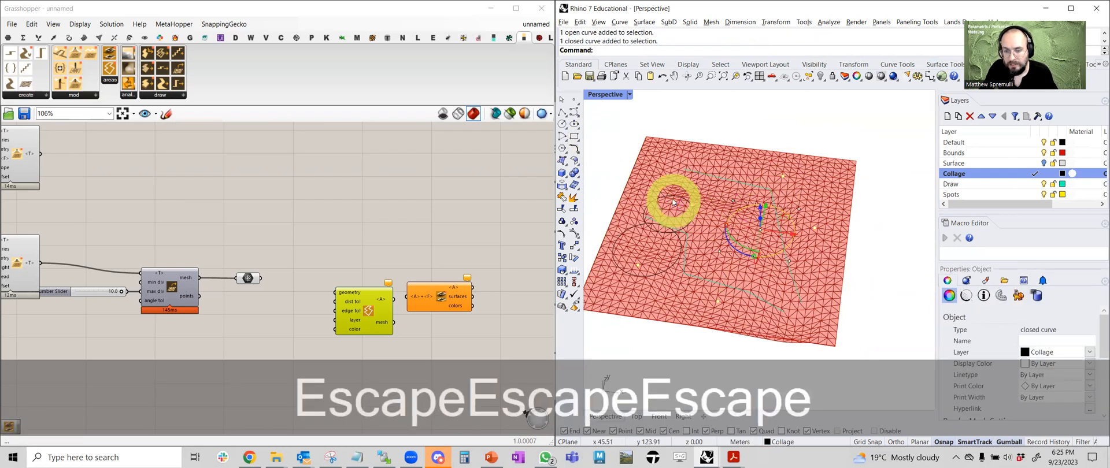
left_click(676, 255, "shift")
type("Plan")
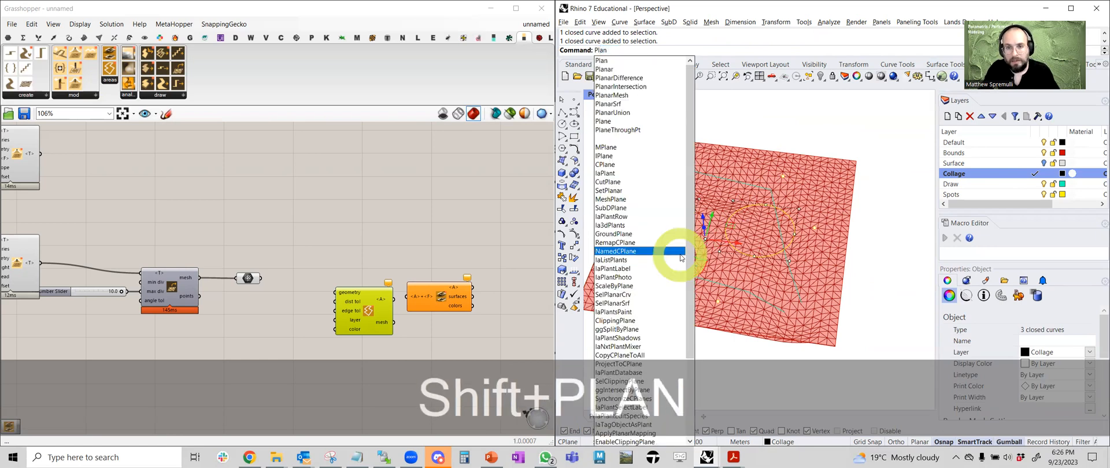
left_click(614, 103)
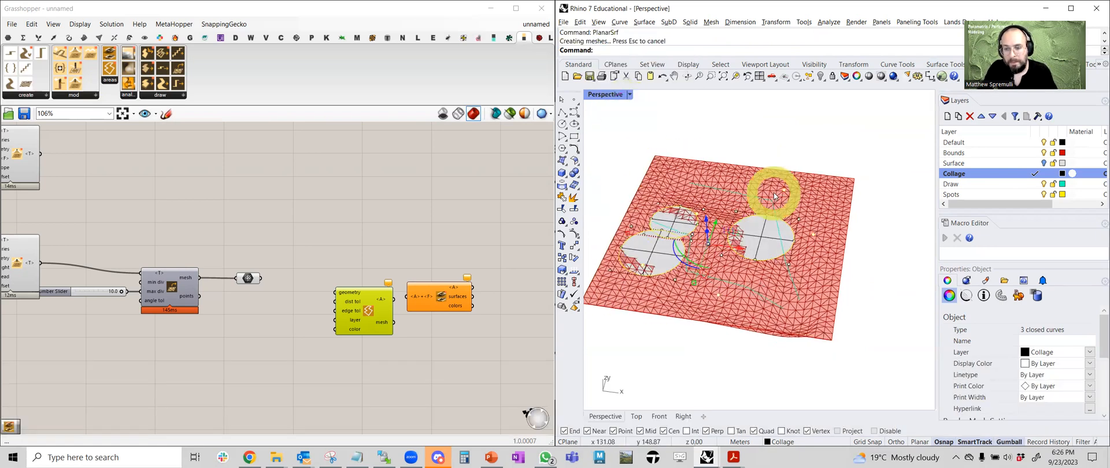
- Set the display colour of the two larger circular surfaces to Cyan and of the smallest one to Yellow
right_click_drag(814, 227, 777, 245)
left_click(777, 245)
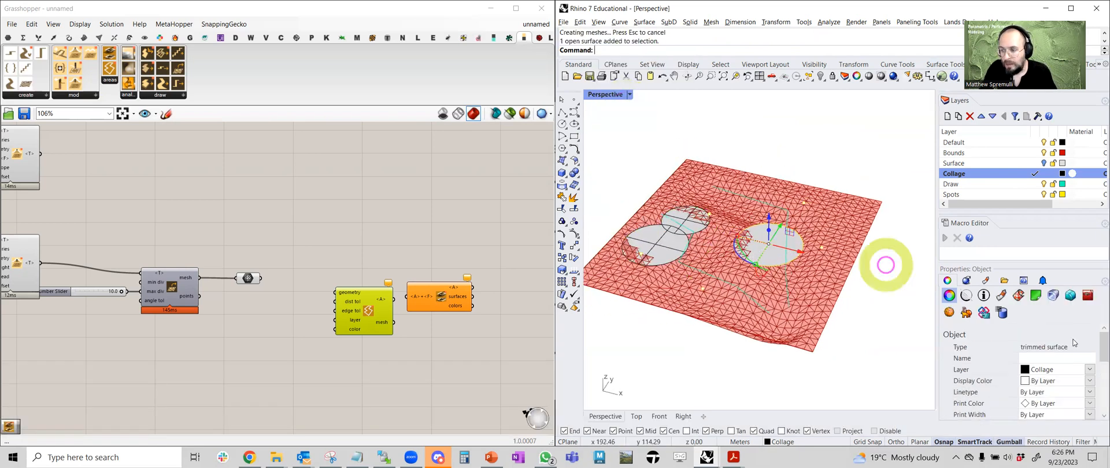
left_click(1057, 382)
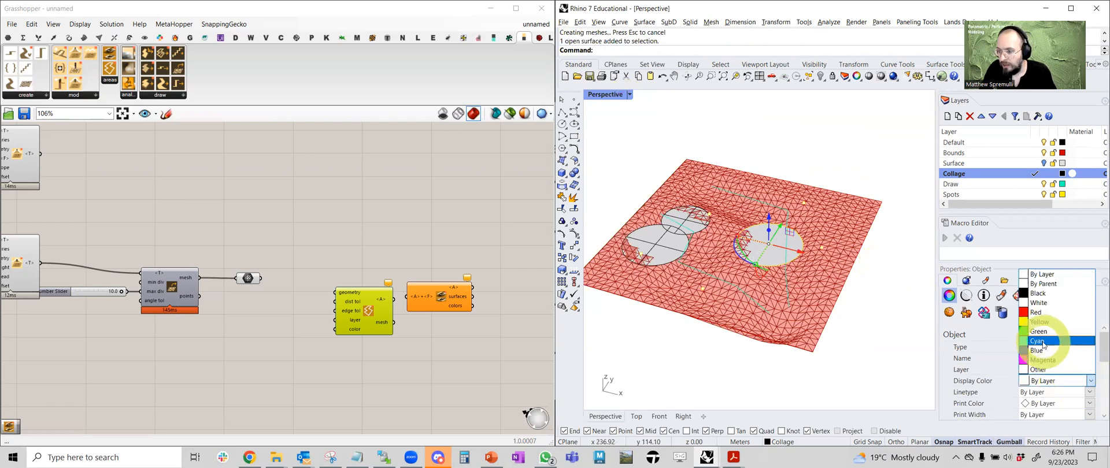
left_click(1044, 345)
left_click(699, 219)
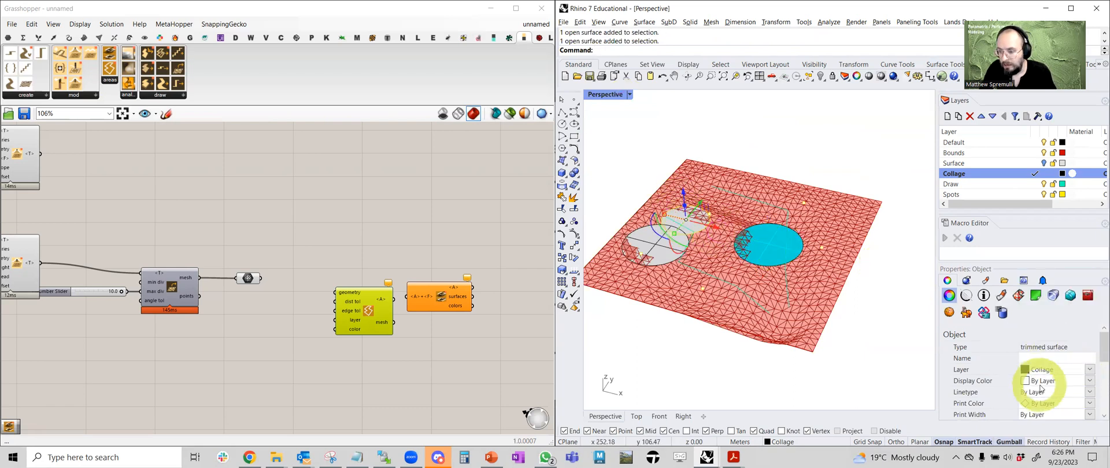
left_click(1046, 381)
left_click(1055, 326)
left_click(659, 249)
left_click(1063, 380)
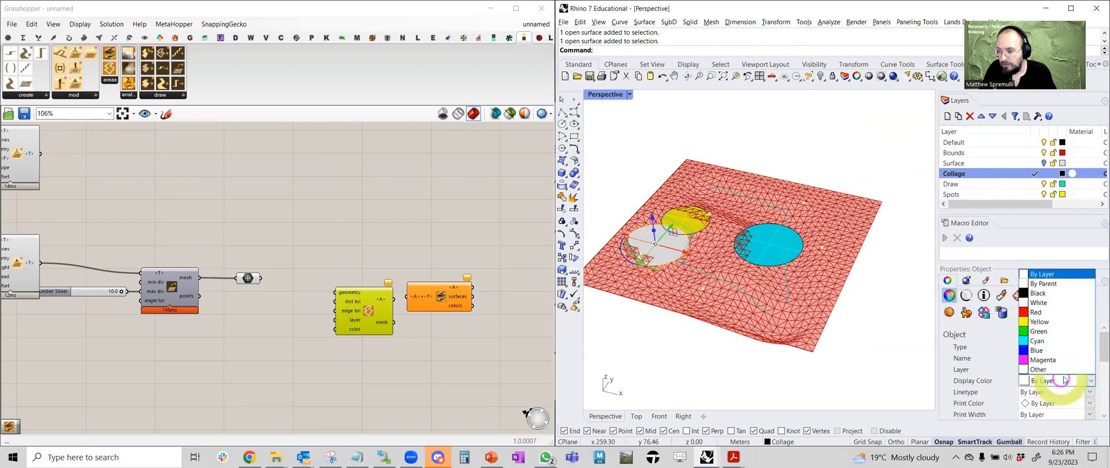
left_click(1054, 341)
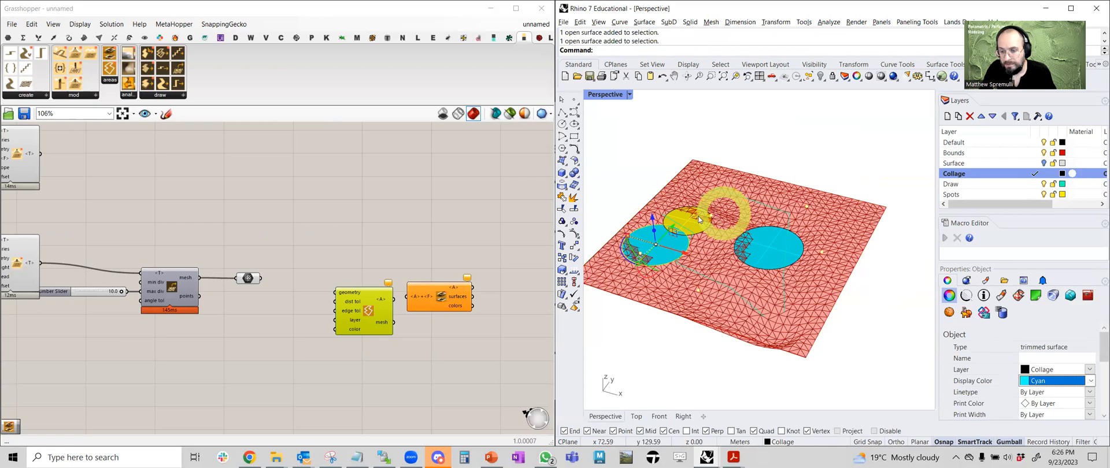
left_click(698, 222)
left_click_drag(706, 212, 699, 213)
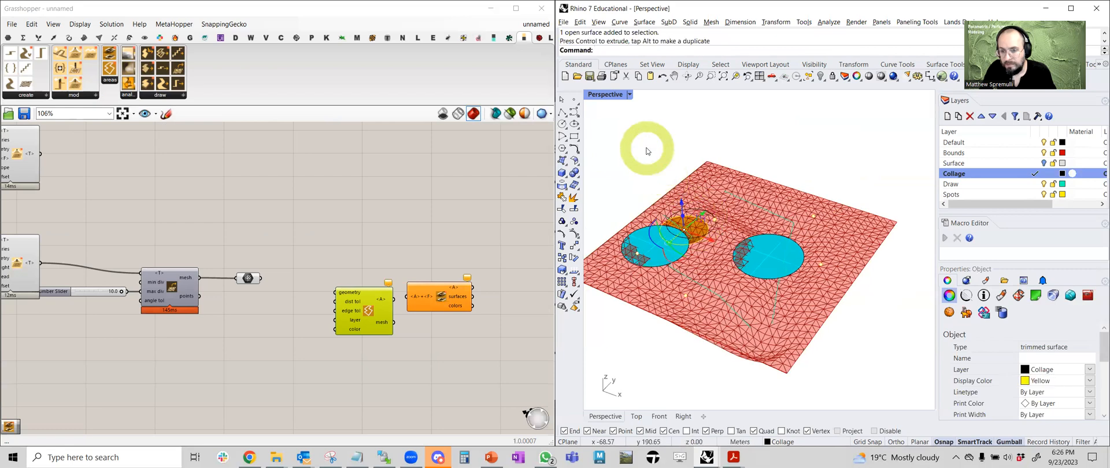
left_click(647, 149)
right_click_drag(647, 149, 651, 154)
right_click_drag(717, 243, 764, 232)
key("ctrl+z")
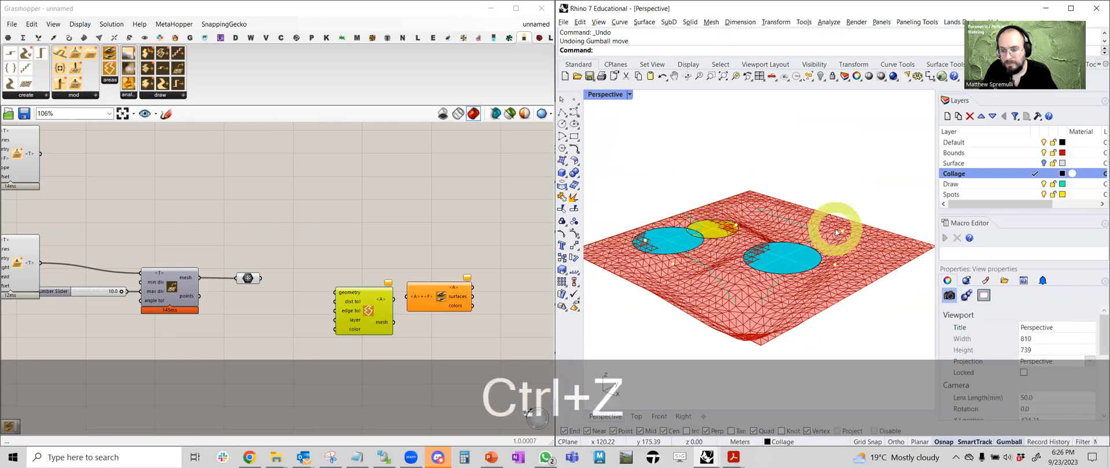
- Move the three coloured circular surfaces straight down so they sit below the terrain mesh
right_click_drag(830, 227, 758, 203)
left_click(751, 247)
left_click(663, 245, "shift")
left_click(663, 258, "shift")
left_click_drag(706, 220, 722, 254)
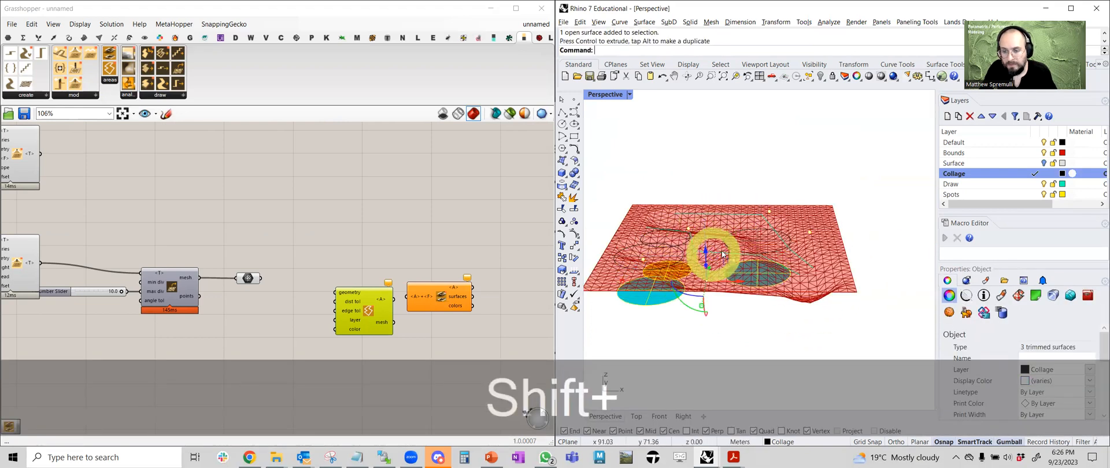
left_click(775, 158)
mouse_move(775, 157)
right_mouse_down()
mouse_move(755, 222)
mouse_move(768, 288)
mouse_move(681, 292)
mouse_move(771, 280)
right_mouse_up()
- Add a Geometry parameter beside the create area component and reference the three circular Rhino surfaces in it
left_click(316, 300)
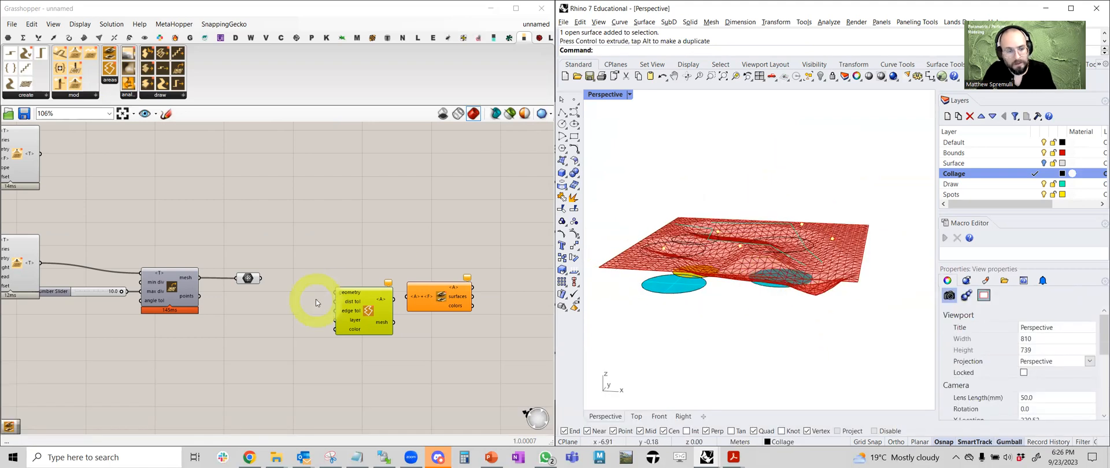
scroll(331, 269, "up", 4)
double_click(336, 275)
type("geo")
key("Return")
right_click(341, 276)
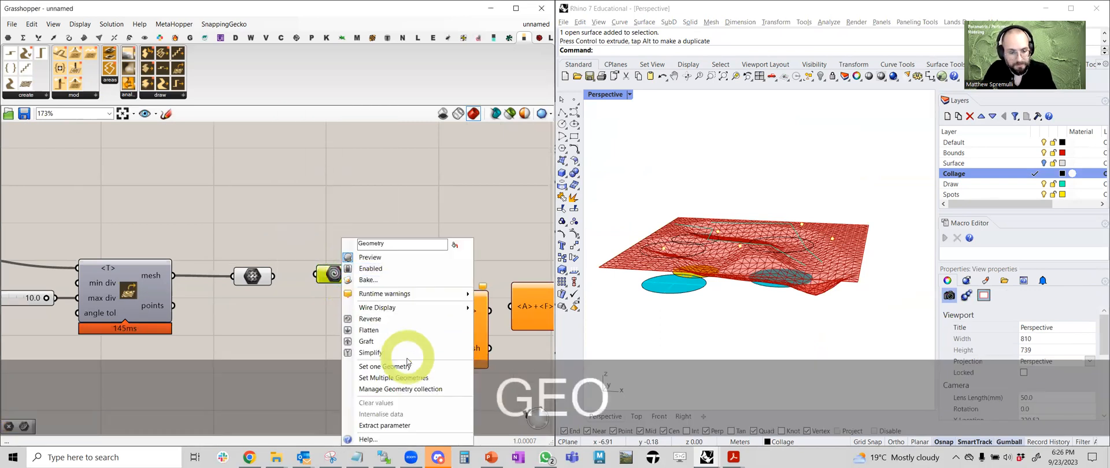
left_click(408, 372)
left_click(680, 294)
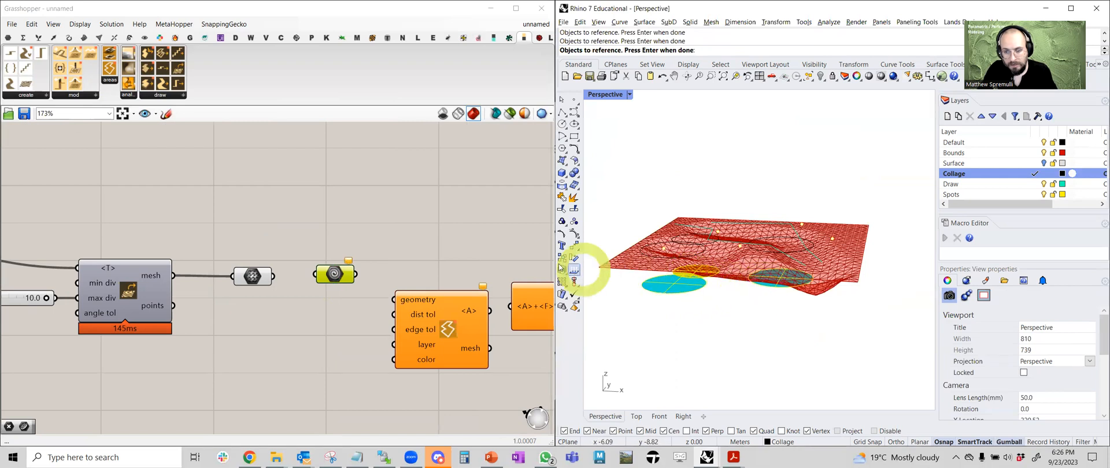
key("space")
- Wire the Geometry parameter into the create area geometry input and its area output into the collage areas component
left_click_drag(355, 274, 388, 297)
right_click_drag(466, 263, 356, 214)
left_click_drag(381, 263, 466, 261)
right_click_drag(501, 247, 349, 266)
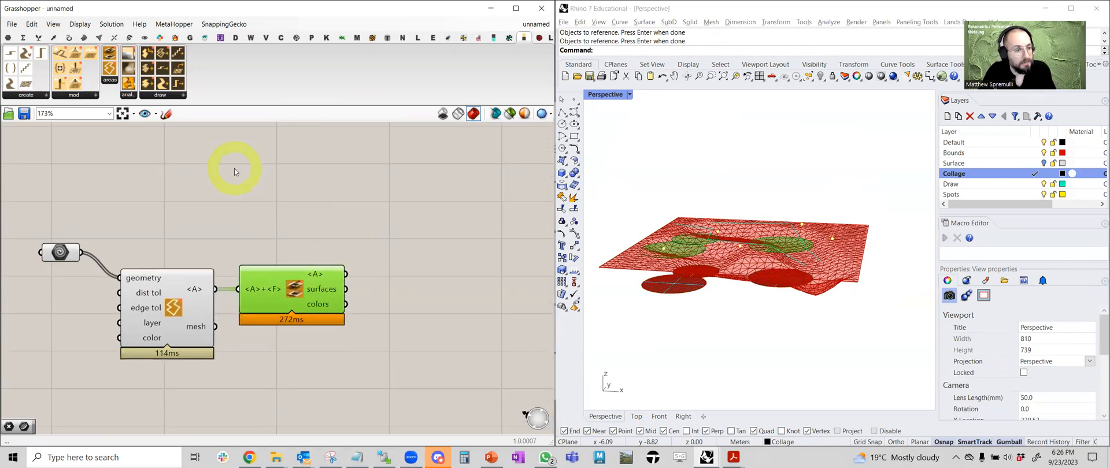
scroll(203, 194, "down", 2)
right_click_drag(277, 211, 242, 214)
scroll(322, 257, "up", 1)
- Place a draw areas component after collage areas and connect the collaged area output to its area input
mouse_move(325, 256)
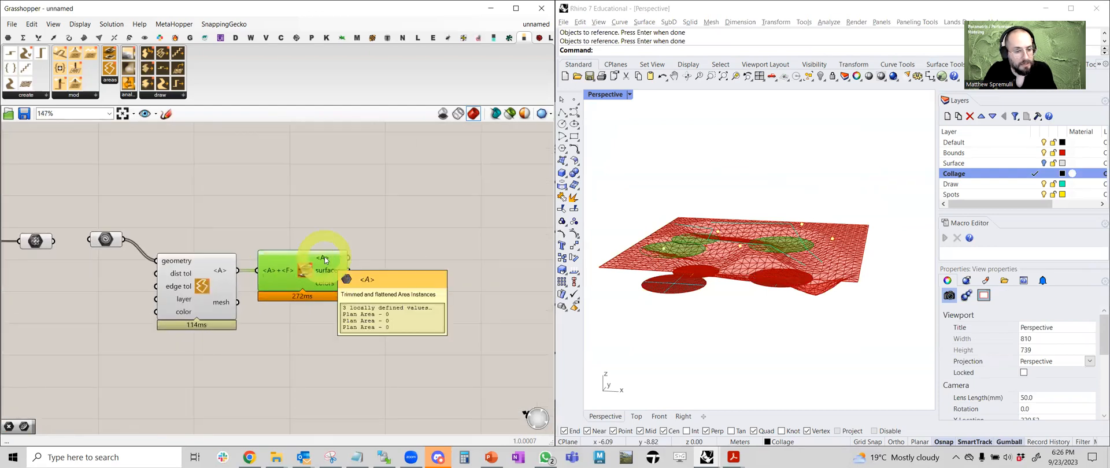
left_click(154, 99)
left_click(170, 212)
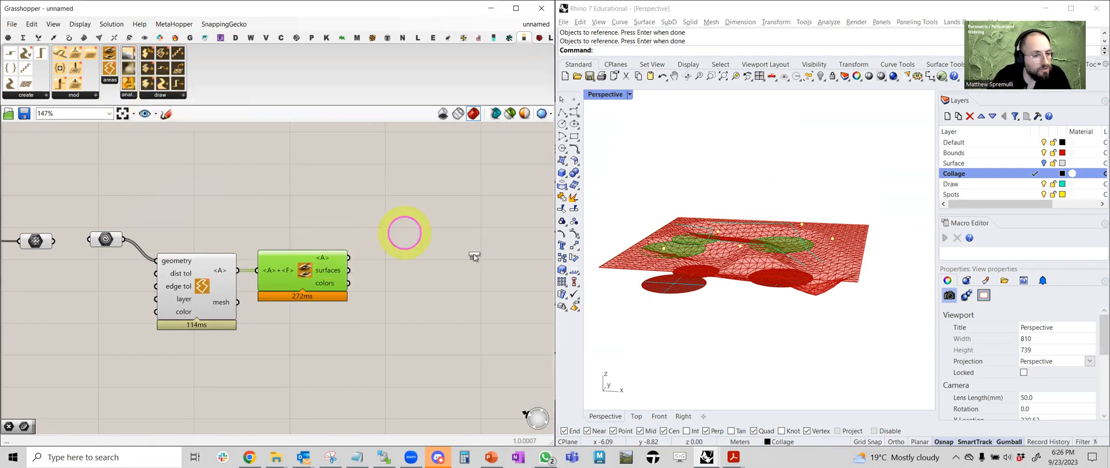
left_click(446, 275)
scroll(409, 240, "up", 3)
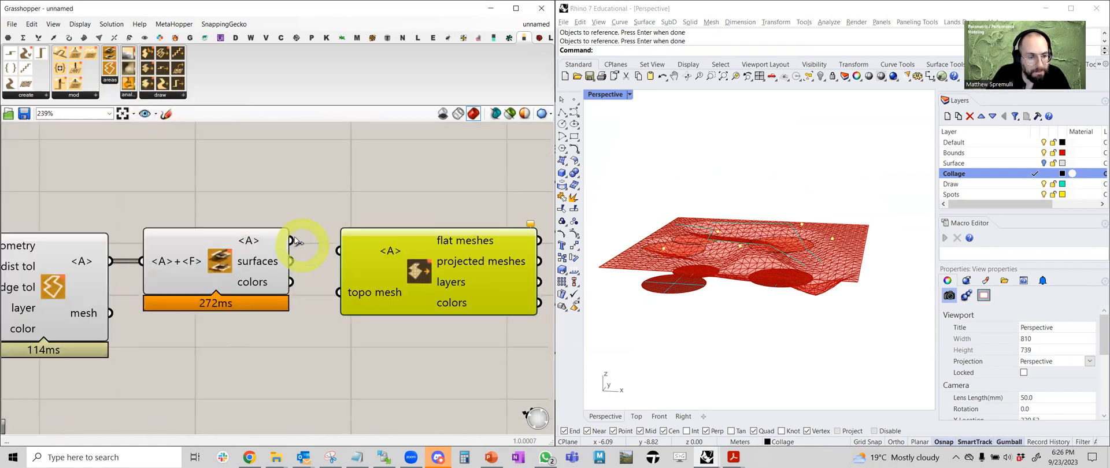
right_click_drag(429, 238, 311, 246)
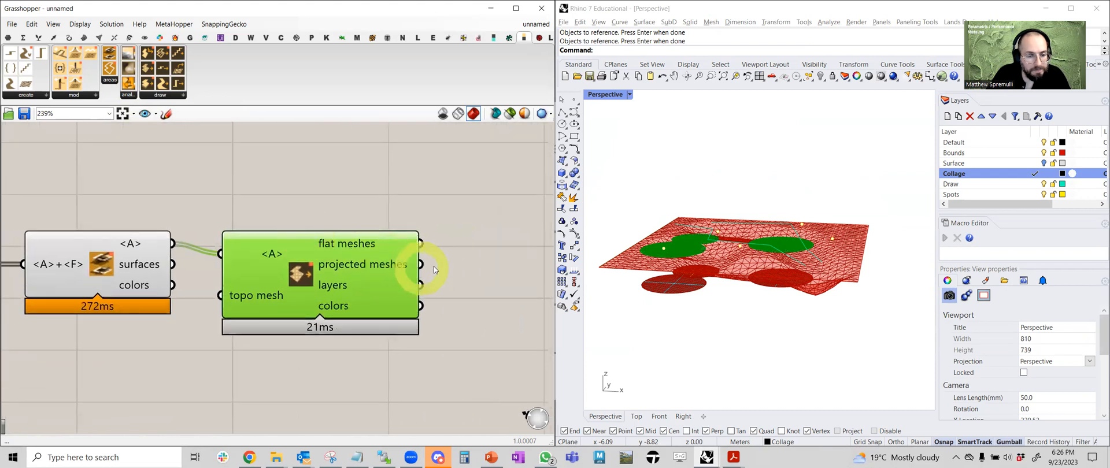
left_click_drag(382, 265, 425, 255)
- Connect the terrain Mesh parameter to the topo mesh input of draw areas and place that component lower on the canvas
scroll(423, 253, "down", 5)
right_click_drag(307, 248, 382, 261)
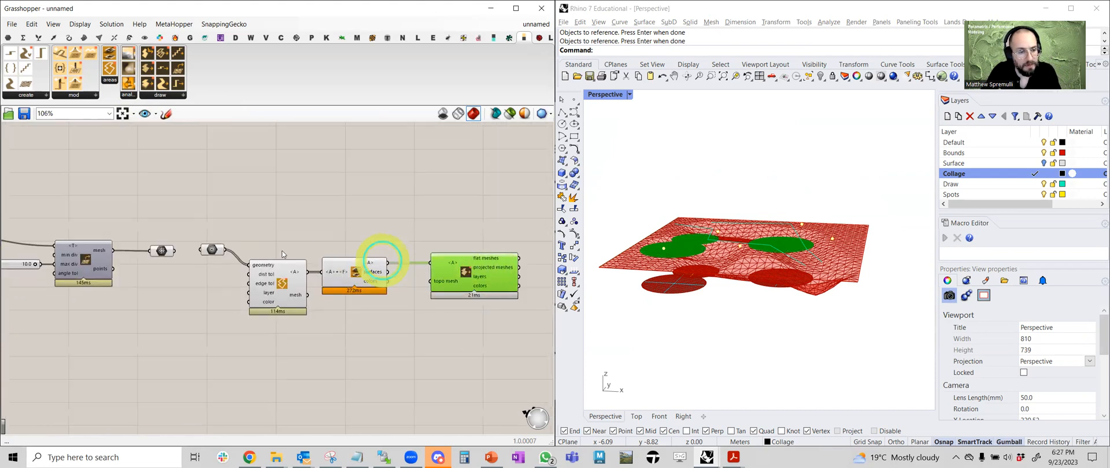
left_click_drag(175, 251, 479, 367)
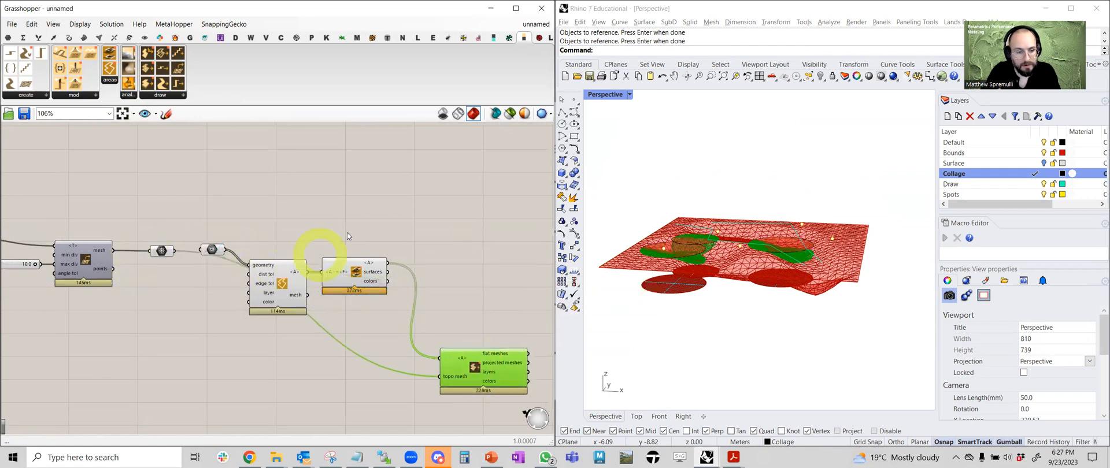
- Shift the create area and collage areas components and the Geometry parameter away from the terrain Mesh parameter to tidy the layout
left_click_drag(356, 226, 280, 289)
left_click_drag(358, 262, 433, 230)
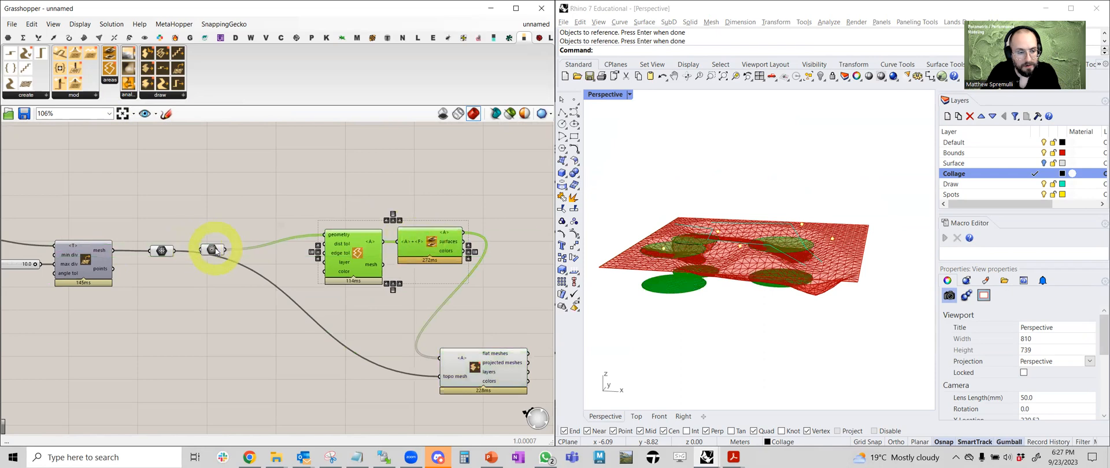
left_click_drag(214, 251, 280, 235)
right_click_drag(338, 274, 291, 217)
scroll(419, 279, "up", 2)
right_click_drag(419, 279, 295, 240)
left_click_drag(329, 272, 354, 279)
scroll(354, 250, "down", 1)
right_click_drag(354, 250, 361, 280)
scroll(392, 313, "up", 1)
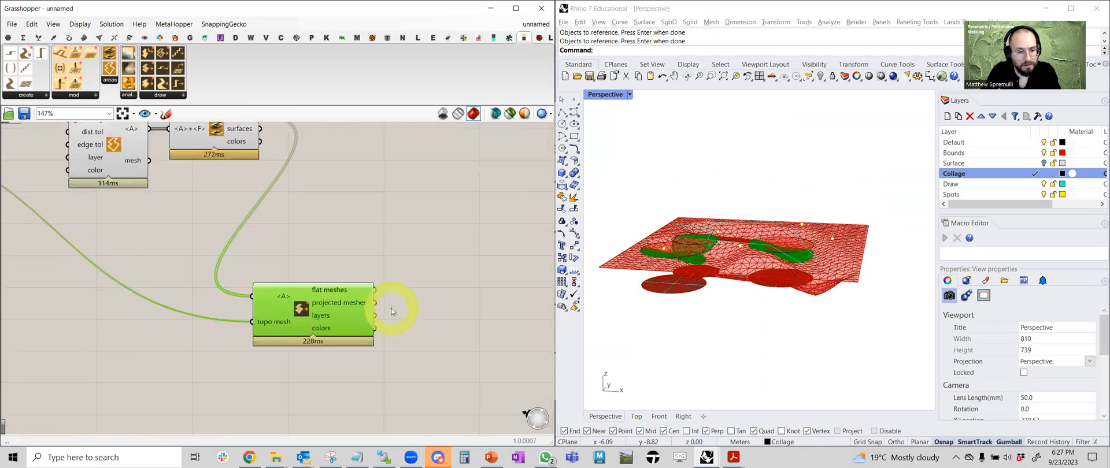
- Add a Mesh parameter after draw areas and connect the projected meshes output to it
left_click(450, 297)
right_click_drag(669, 298, 659, 332)
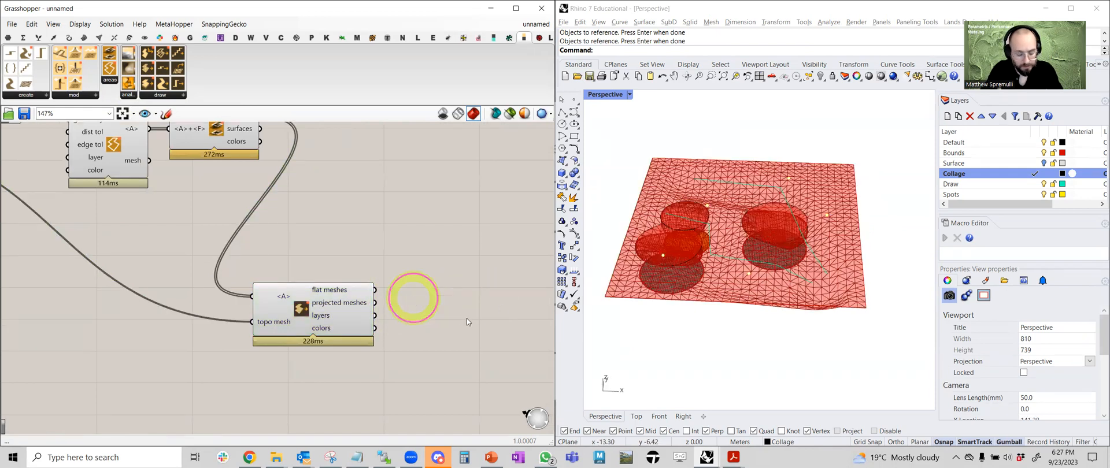
double_click(467, 318)
type("mesh")
left_click(377, 303)
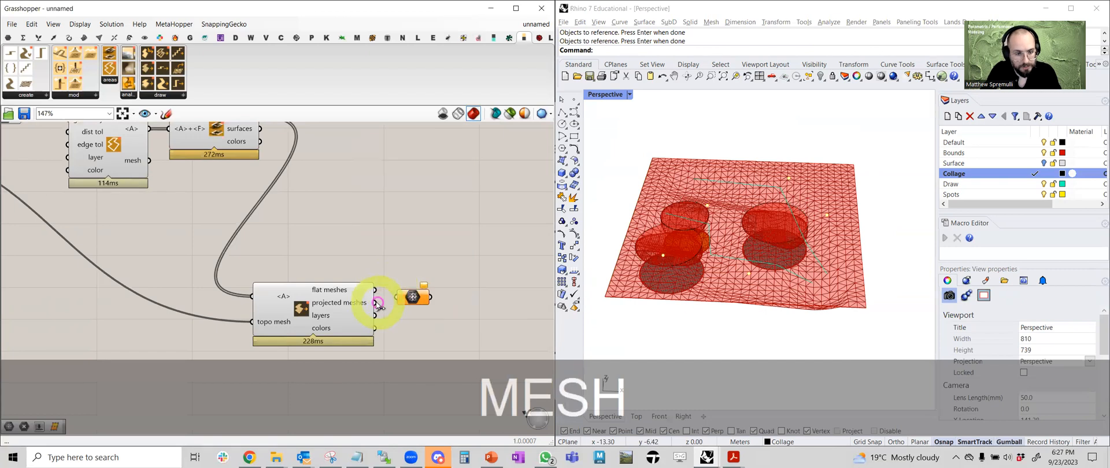
left_click_drag(393, 303, 422, 303)
- Turn off the preview of the draw areas component and of all the upstream terrain components
left_click(330, 306)
middle_click(329, 309)
left_click(367, 275)
left_click(415, 273)
scroll(440, 255, "down", 4)
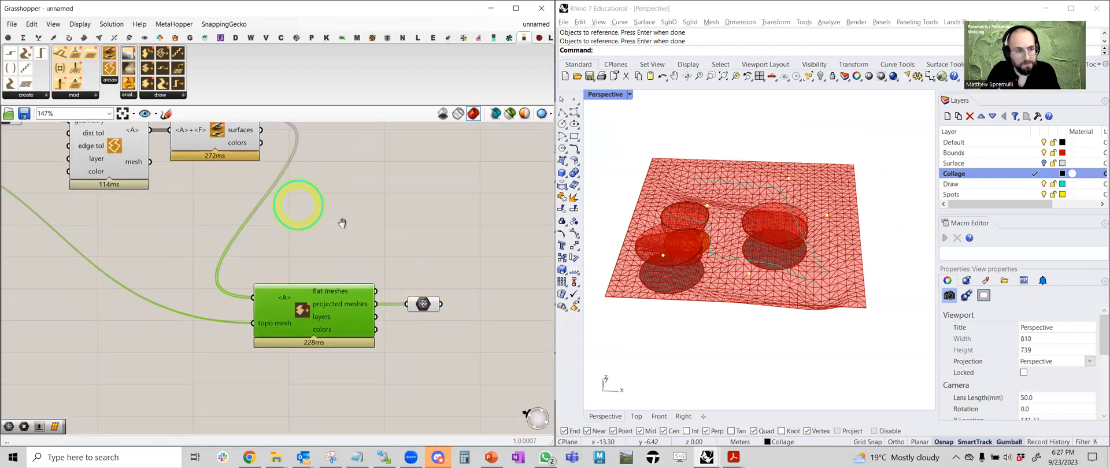
left_click_drag(208, 169, 171, 150)
middle_click(241, 178)
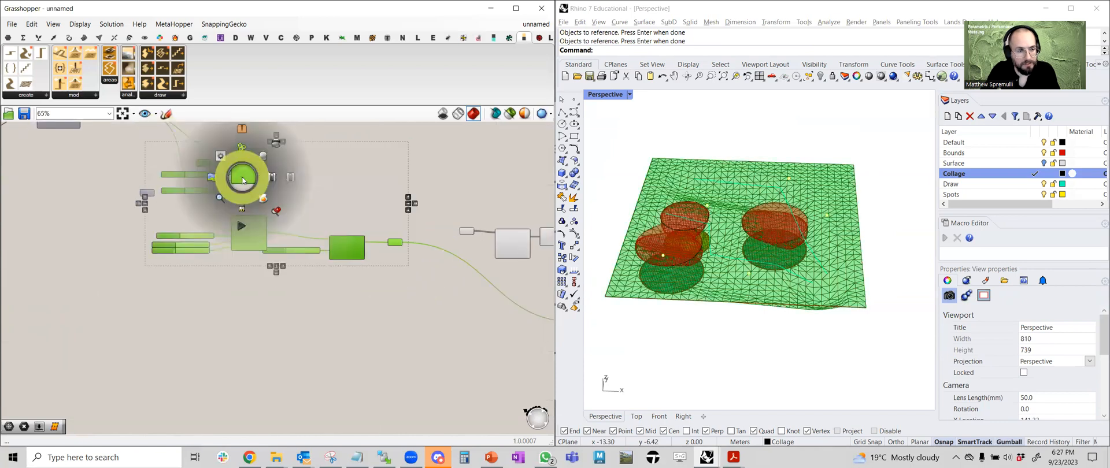
left_click(278, 141)
left_click(388, 177)
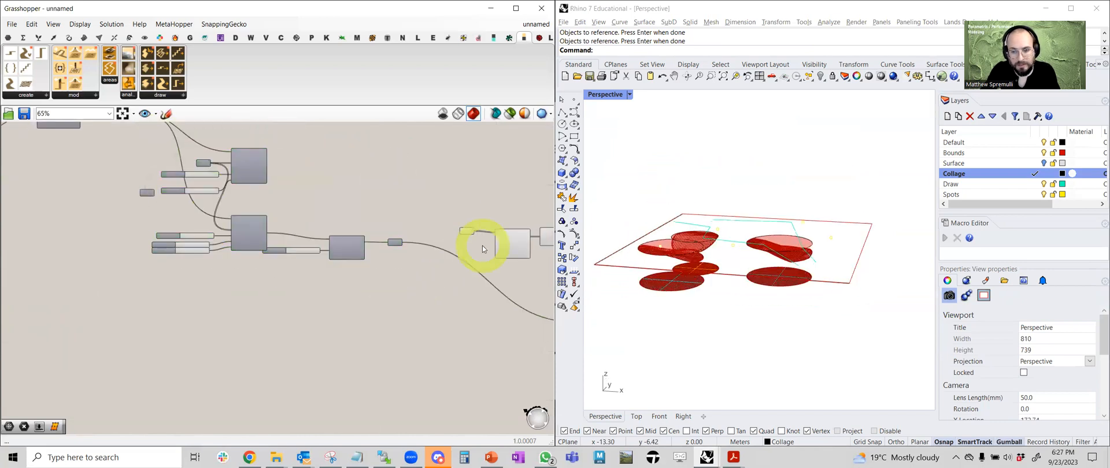
- Try to turn off the preview of the area components feeding draw areas
right_click_drag(539, 249, 427, 249)
scroll(442, 259, "up", 3)
left_click_drag(444, 260, 281, 184)
middle_click(441, 221)
left_click(475, 189)
right_click_drag(529, 173, 392, 186)
left_click_drag(322, 233, 343, 233)
left_click(411, 214)
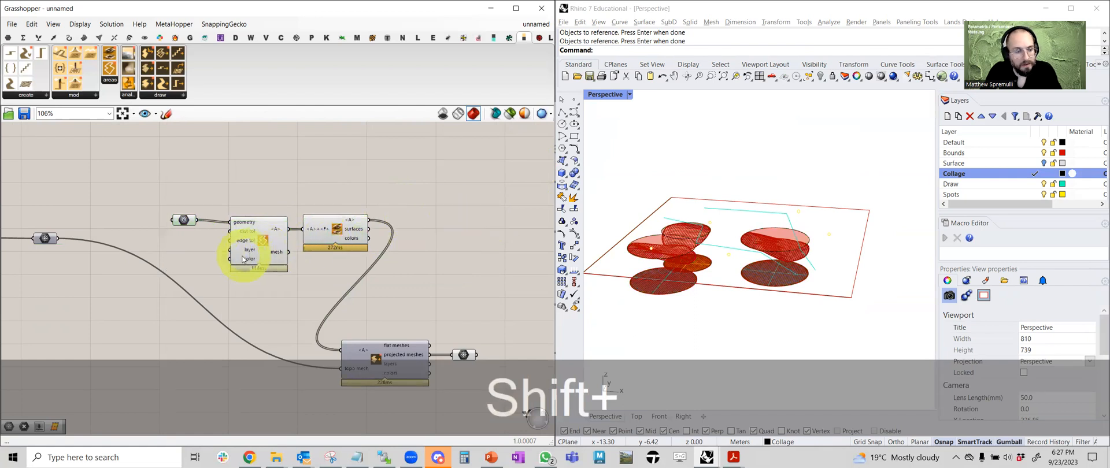
- Move the Geometry parameter further away from create area to make room between them
right_click_drag(250, 250, 350, 253)
left_click_drag(277, 224, 240, 226)
scroll(274, 250, "up", 2)
double_click(281, 255)
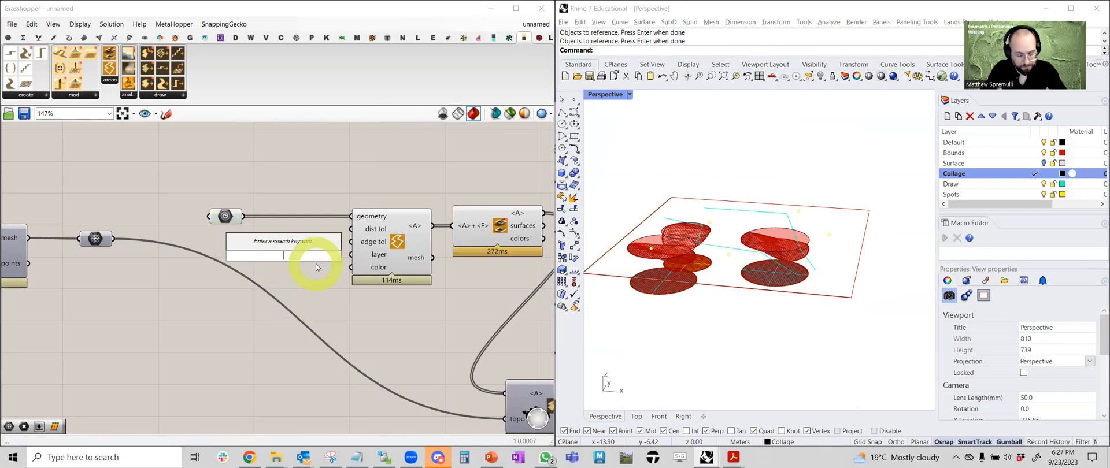
- Switch to the Srf-Gen_Land-Kit_Topo-Kit_01 definition and copy the Mesh, Create Material, Custom Preview and Object Details components from 3A - Collaging "Areas"
left_click(706, 458)
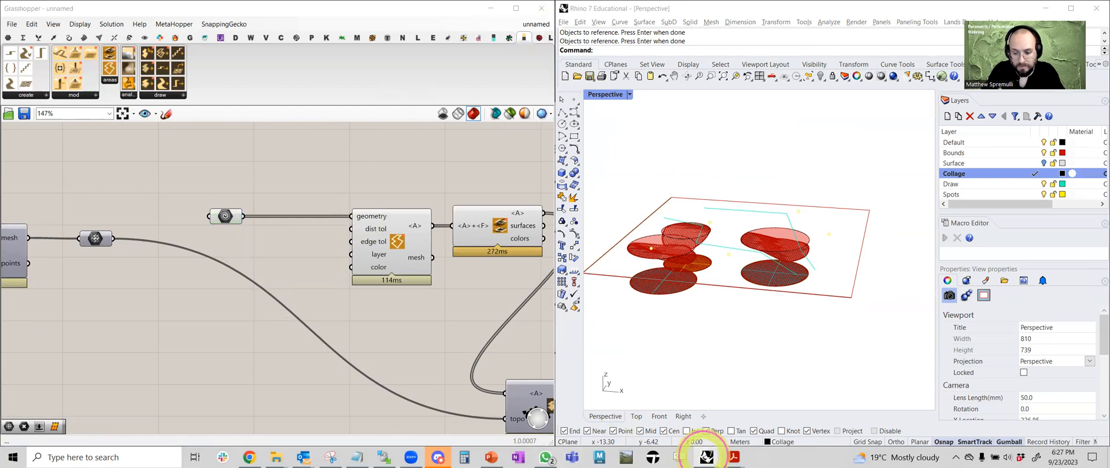
left_click(663, 426)
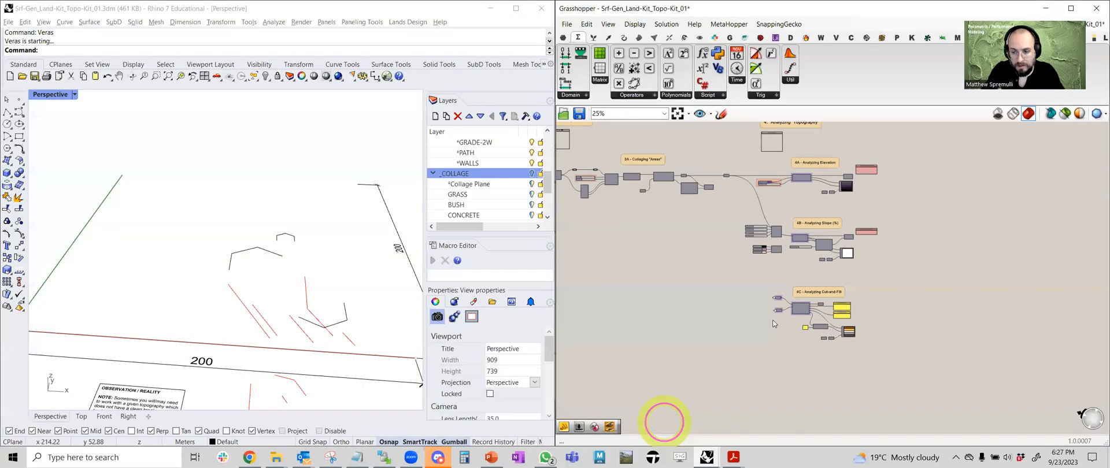
scroll(682, 231, "up", 6)
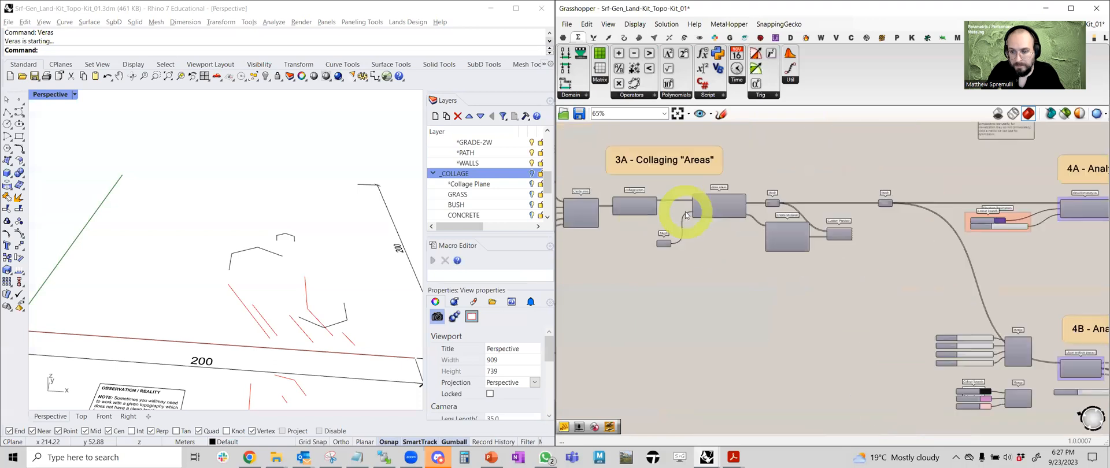
right_click_drag(759, 262, 801, 268)
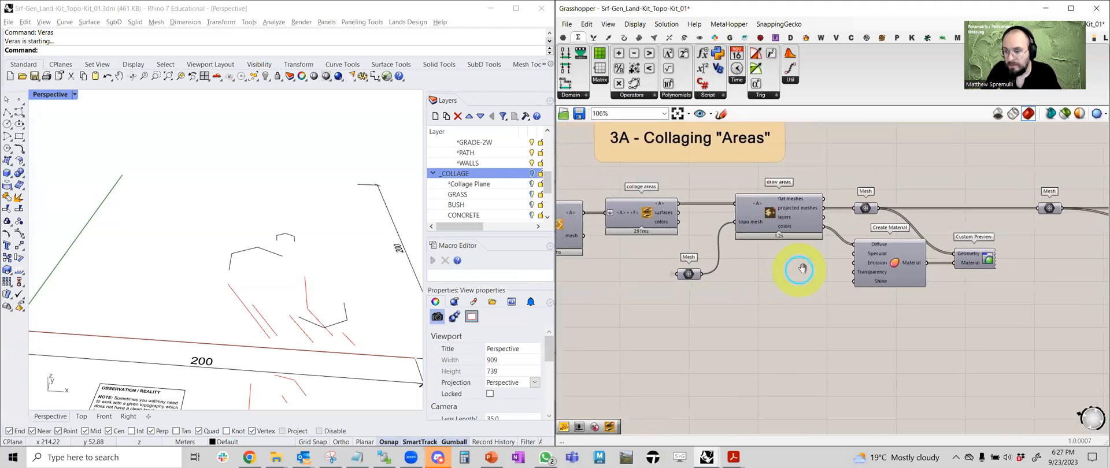
left_click_drag(994, 302, 869, 237)
right_click_drag(795, 259, 891, 250)
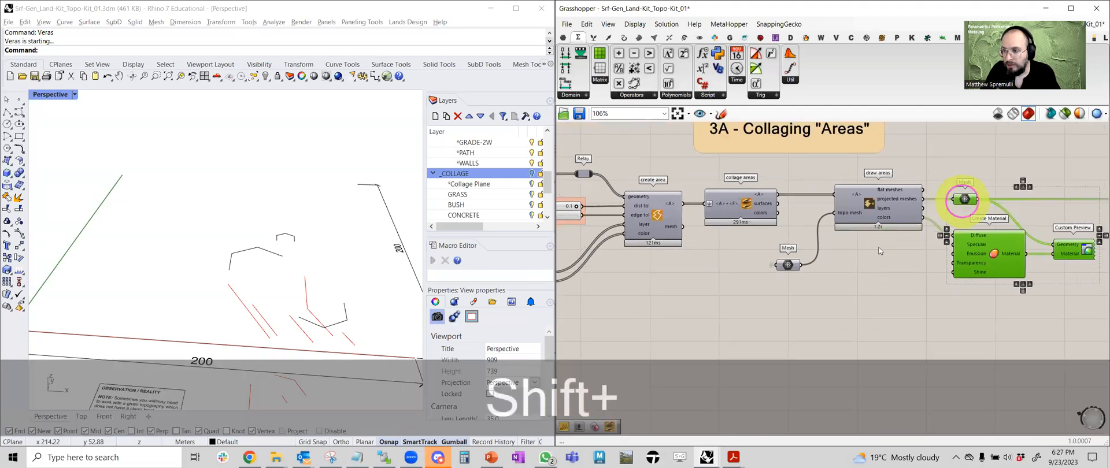
right_click_drag(830, 266, 936, 283)
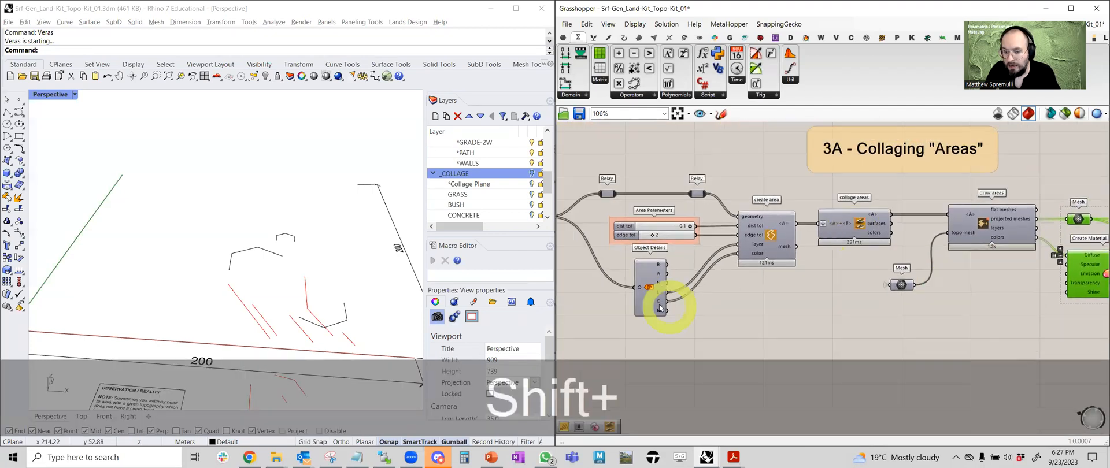
left_click(650, 296, "shift")
right_click_drag(735, 275, 691, 266, "shift")
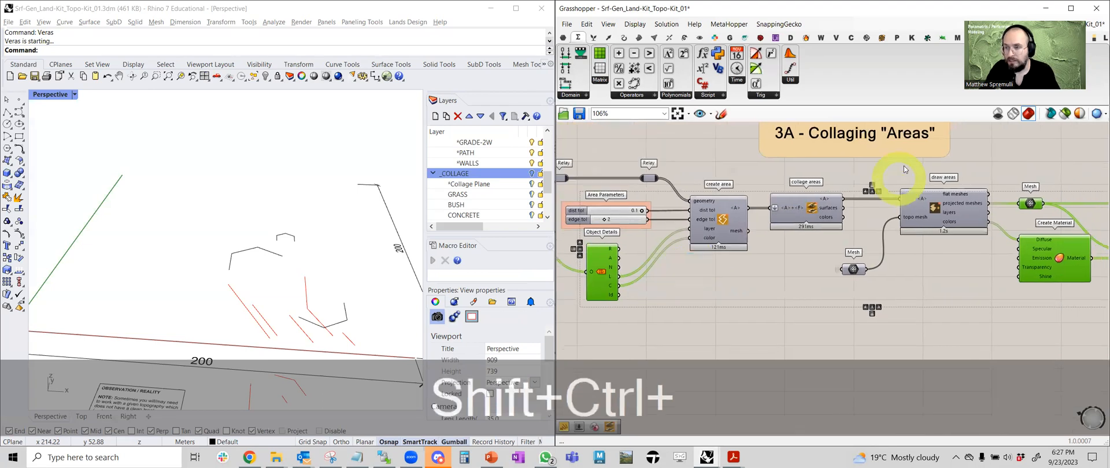
key("shift+ctrl+c")
- Return to the unnamed definition and paste the copied Object Details, Mesh, Create Material and Custom Preview components
left_click(704, 457)
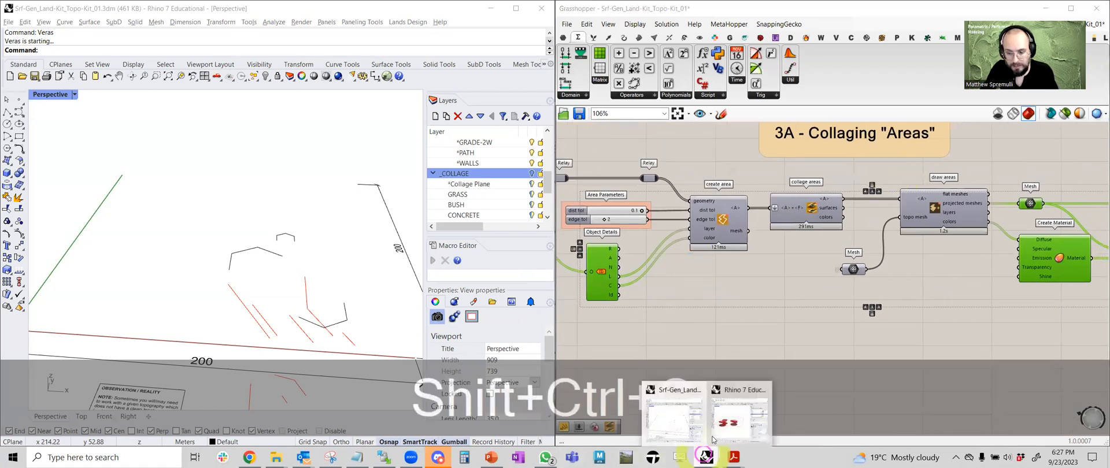
left_click(732, 419)
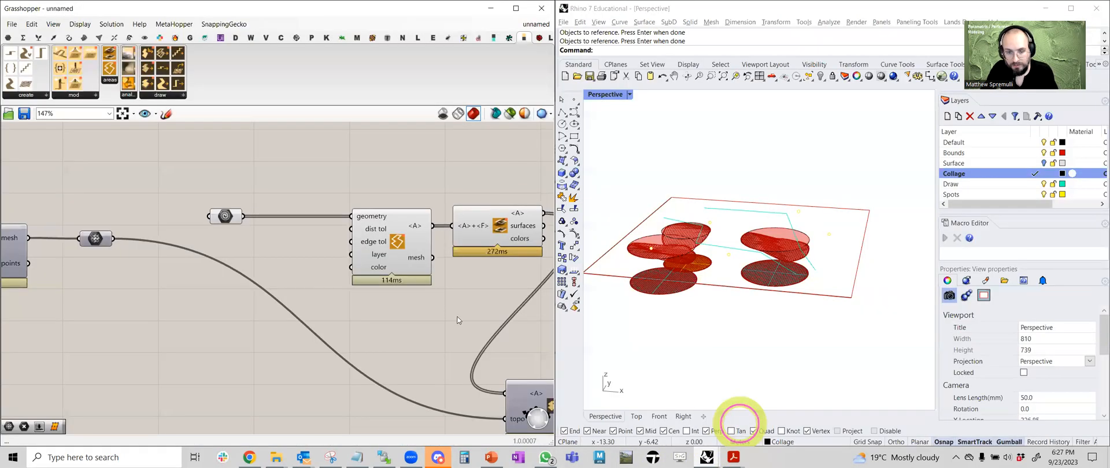
scroll(458, 320, "down", 4)
scroll(457, 317, "down", 5)
key("ctrl+v")
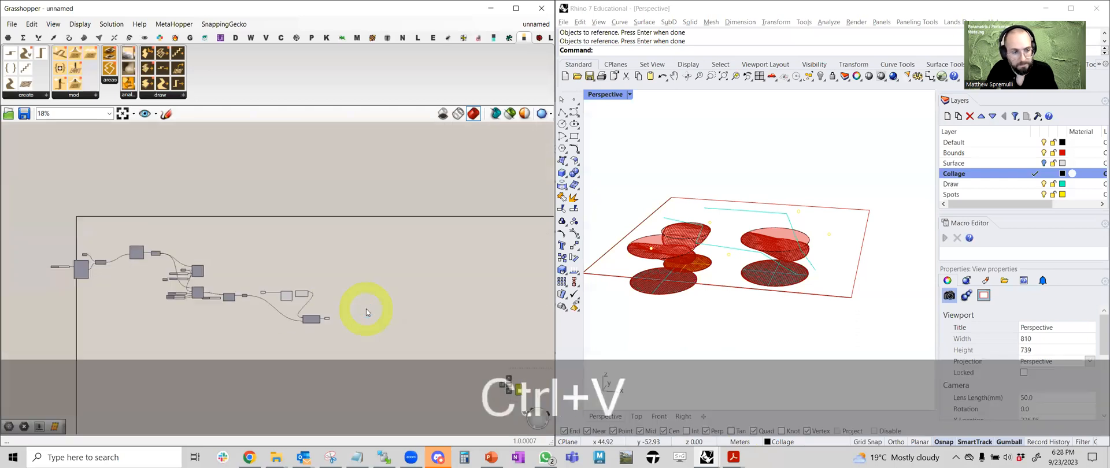
scroll(239, 258, "up", 5)
scroll(276, 253, "up", 4)
scroll(275, 253, "down", 2)
right_click_drag(275, 253, 258, 203)
right_click_drag(403, 283, 349, 285)
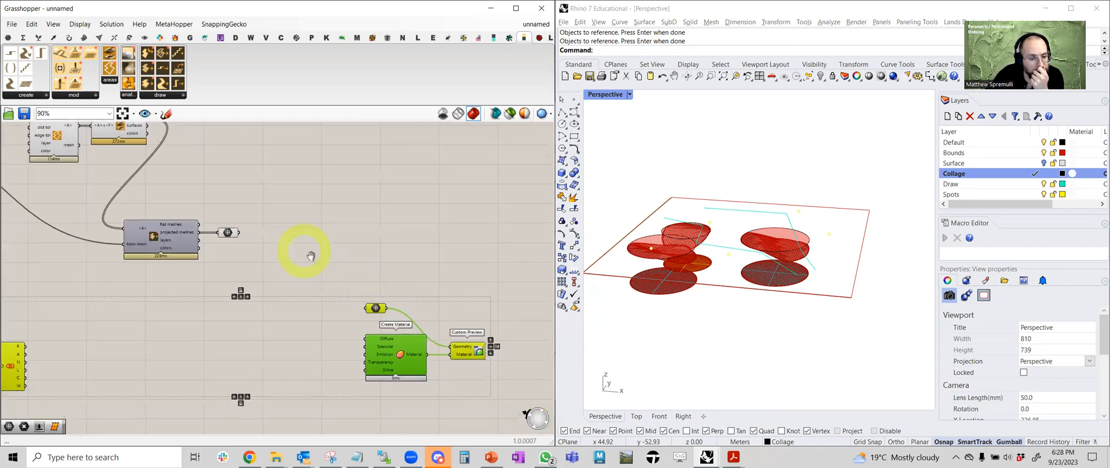
right_click_drag(303, 248, 344, 288)
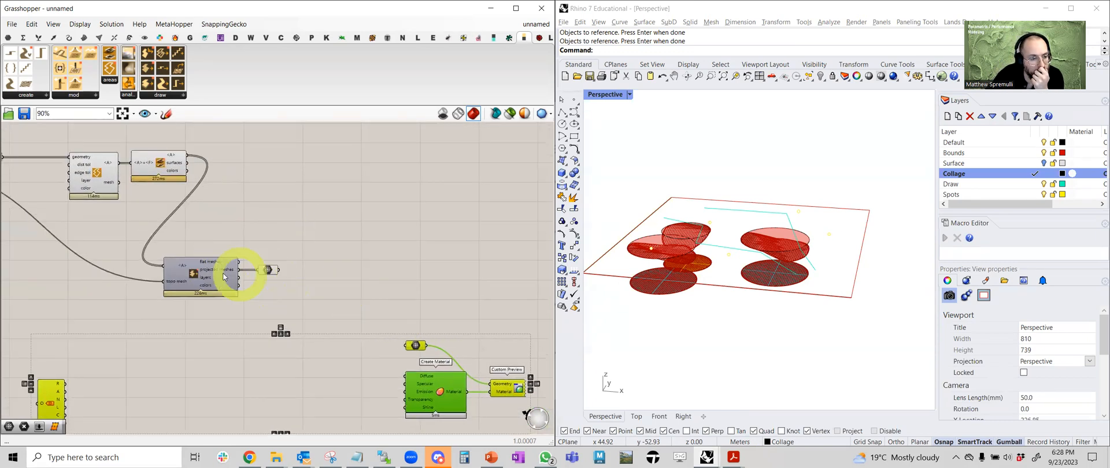
- Move the draw areas component and its Mesh parameter closer to the collage areas component
right_click_drag(229, 277, 352, 292)
left_click_drag(367, 292, 291, 278)
left_click_drag(290, 278, 375, 231)
right_click_drag(383, 280, 401, 257)
- Place the Object Details component near create area and feed it from the Geometry parameter
right_click_drag(181, 345, 247, 358)
left_click_drag(213, 390, 277, 295)
right_click_drag(341, 284, 221, 248)
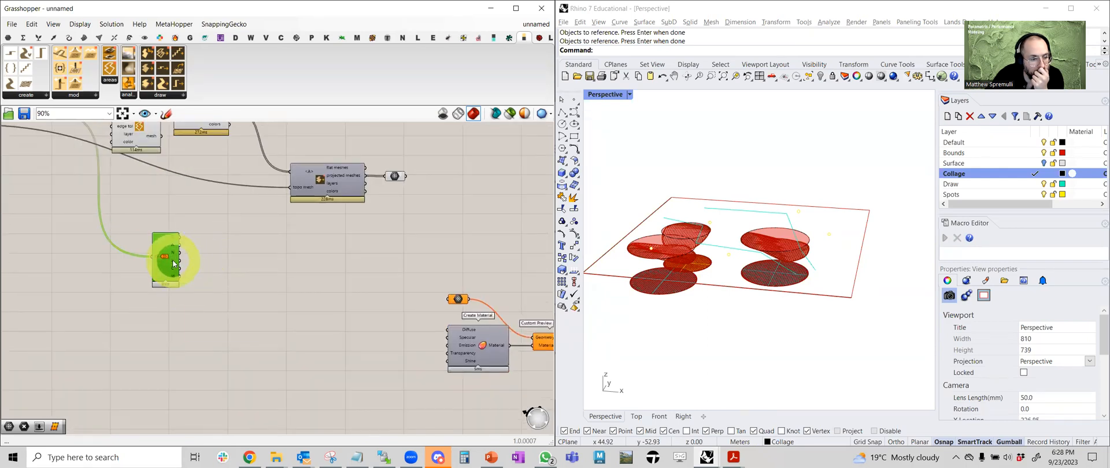
- Move the Object Details component beside create area and wire its L and C outputs into the layer and color inputs
mouse_move(174, 264)
right_click_drag(363, 281, 341, 330)
right_click_drag(102, 221, 276, 255)
left_click_drag(313, 348, 205, 248)
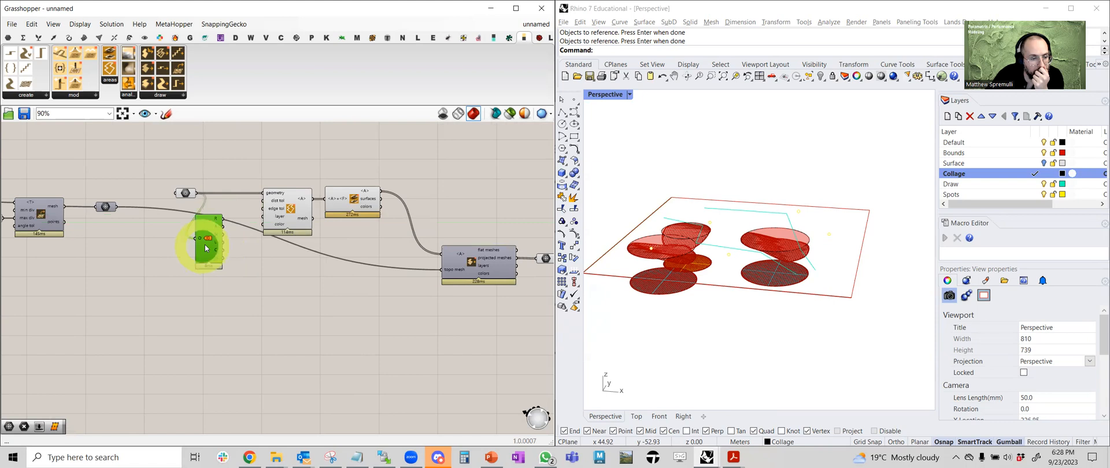
scroll(206, 248, "up", 4)
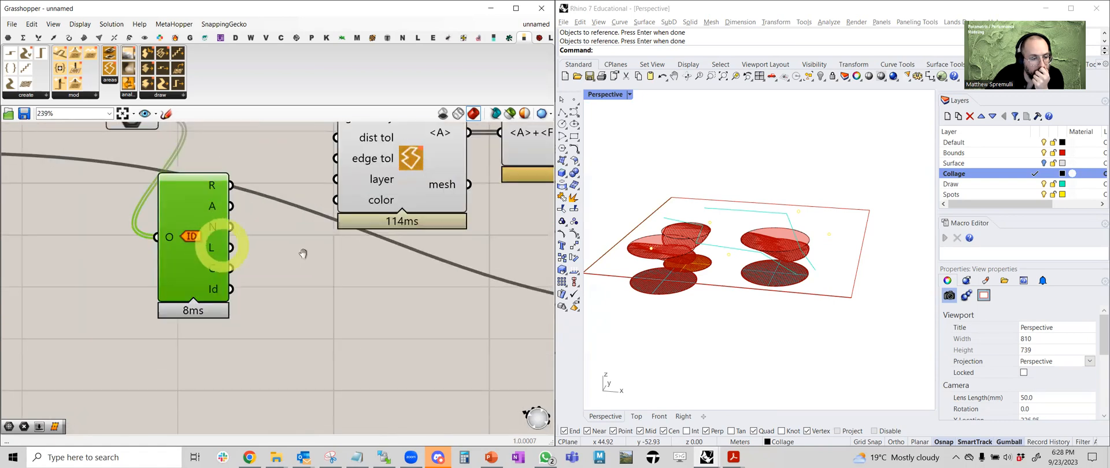
right_click_drag(303, 253, 301, 312)
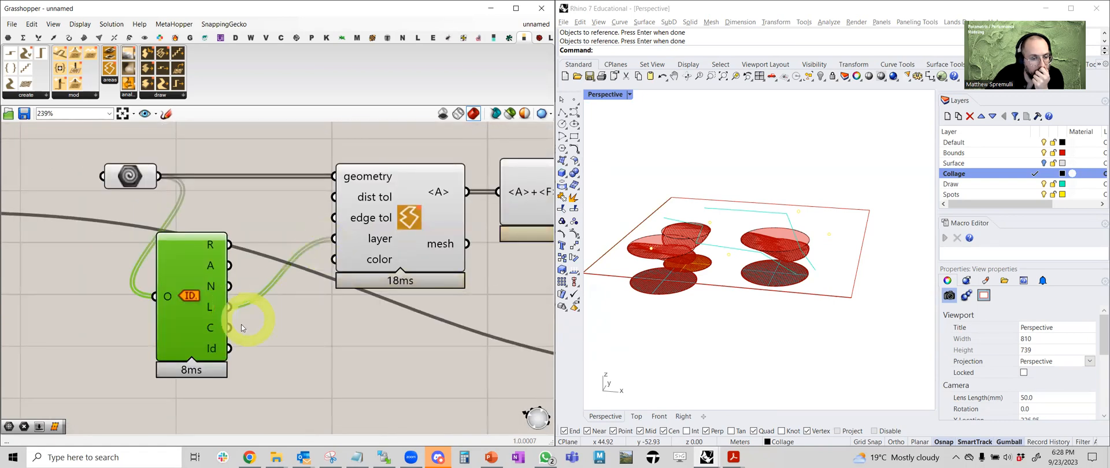
left_click_drag(229, 328, 335, 260)
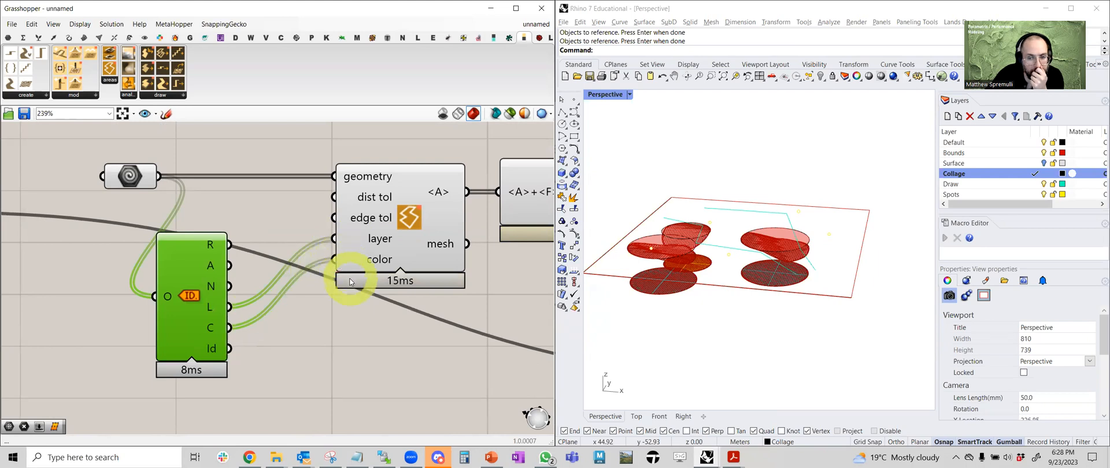
- Switch to the Srf-Gen_Land-Kit_Topo-Kit_01 definition and examine how draw areas connects to the Mesh, Create Material and Custom Preview components
scroll(348, 343, "down", 2)
scroll(433, 324, "down", 1)
right_click_drag(440, 328, 215, 247)
right_click_drag(332, 263, 246, 270)
scroll(246, 272, "down", 1)
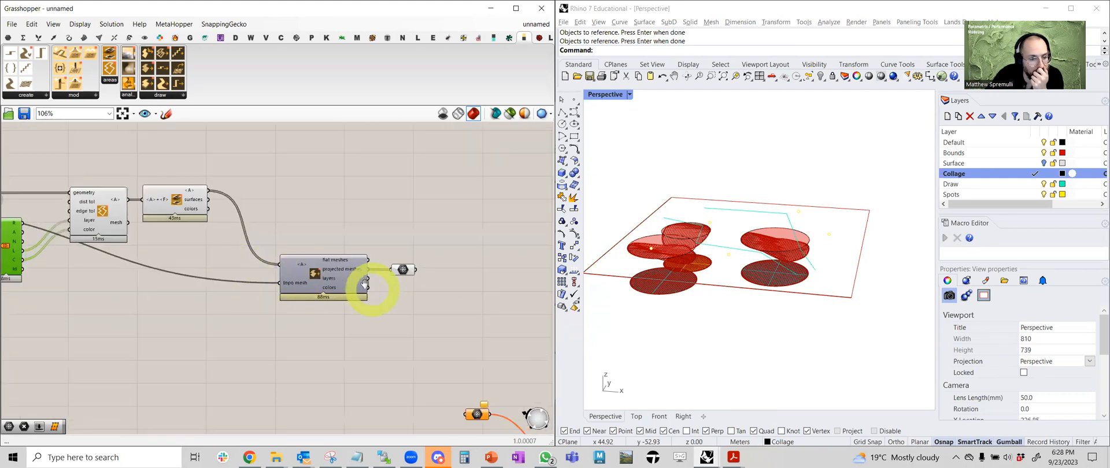
right_click_drag(360, 291, 331, 267)
left_click(707, 457)
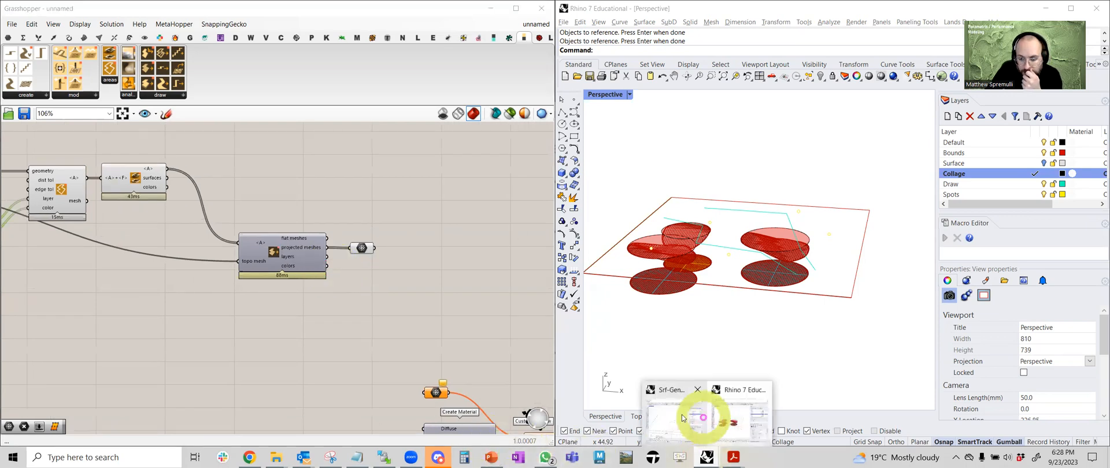
left_click(670, 425)
right_click_drag(929, 272, 786, 277)
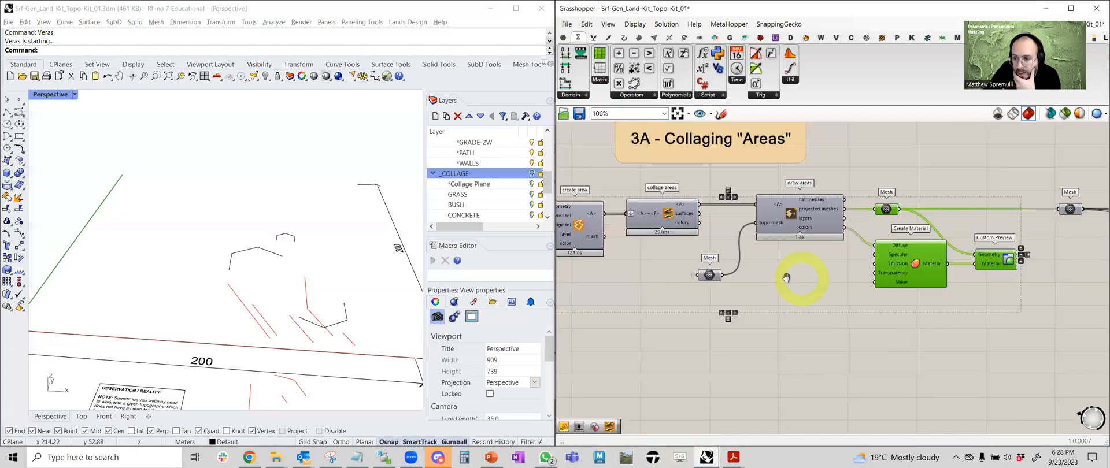
scroll(734, 234, "up", 3)
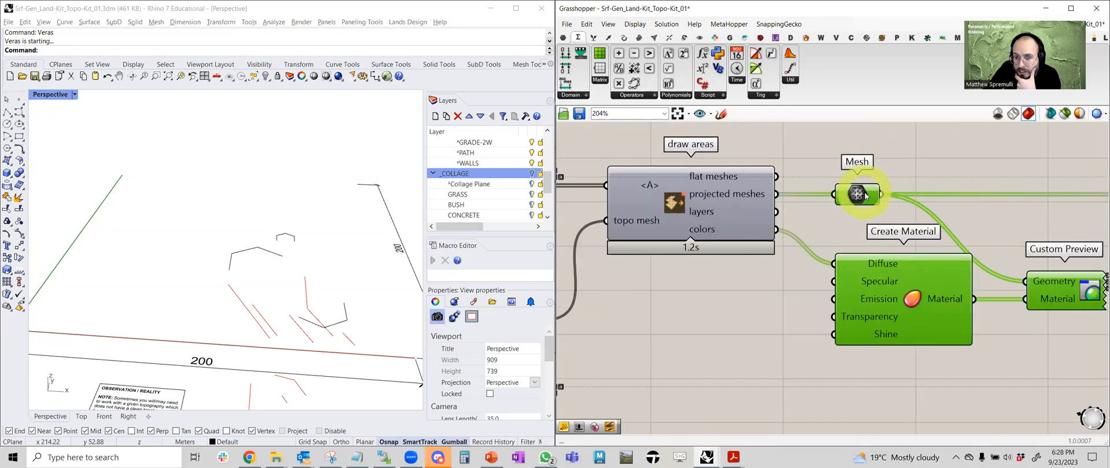
scroll(888, 221, "down", 2)
right_click_drag(769, 234, 893, 238)
left_click(745, 297)
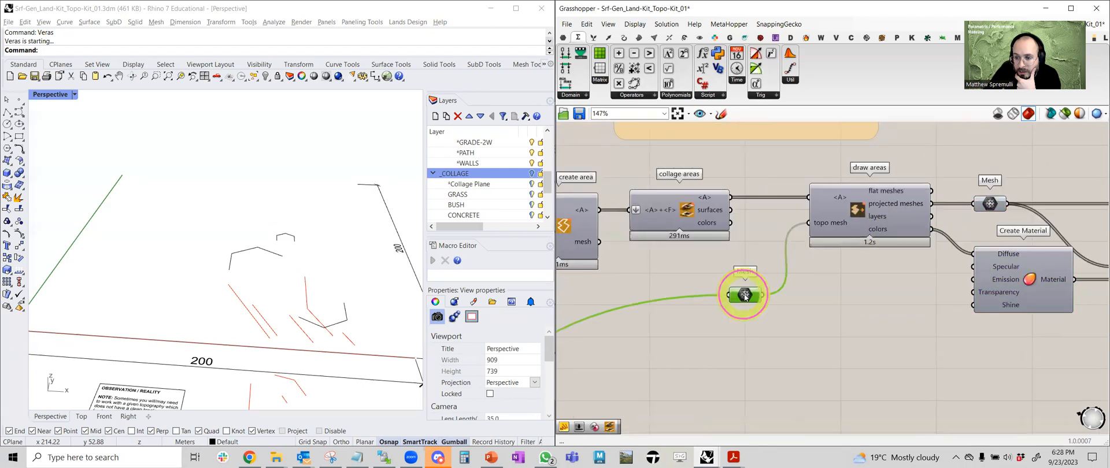
scroll(757, 295, "down", 5)
scroll(765, 266, "up", 6)
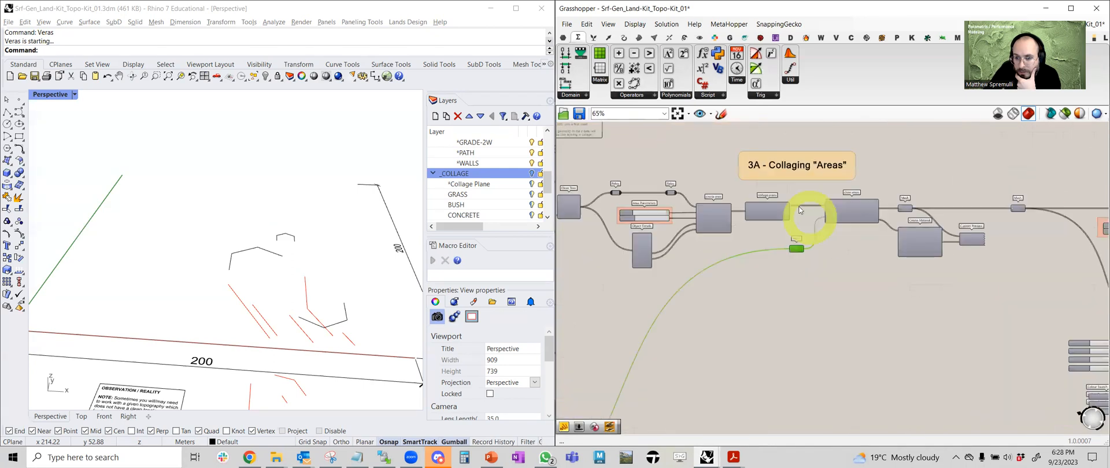
right_click_drag(763, 218, 746, 220)
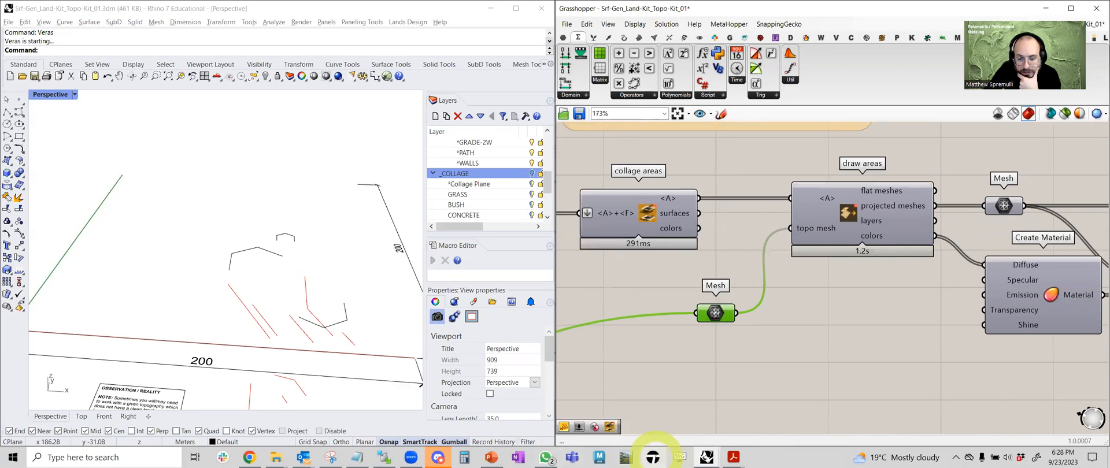
- Return to the unnamed definition and wire the projected Mesh parameter into Custom Preview's Geometry and draw areas' colors into Create Material's Diffuse
left_click(698, 449)
left_click(735, 420)
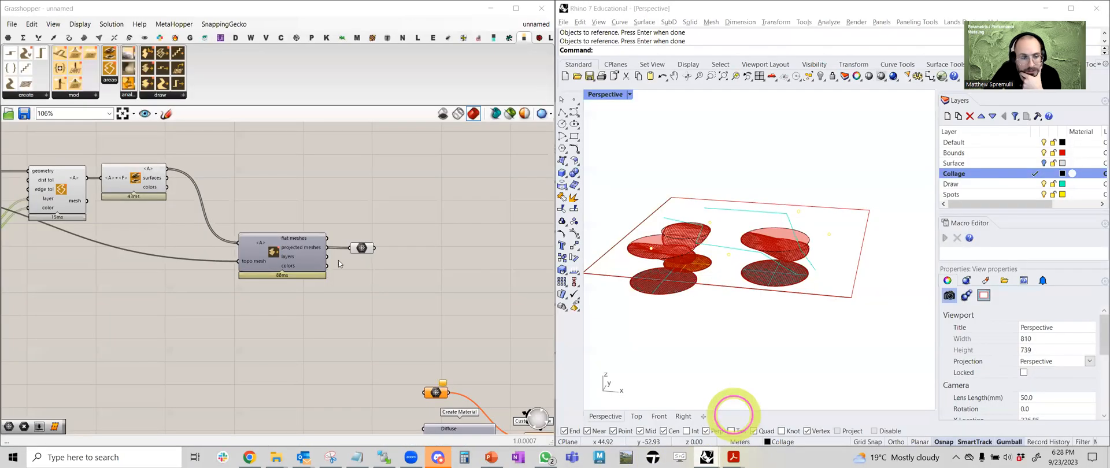
right_click_drag(367, 240, 321, 198)
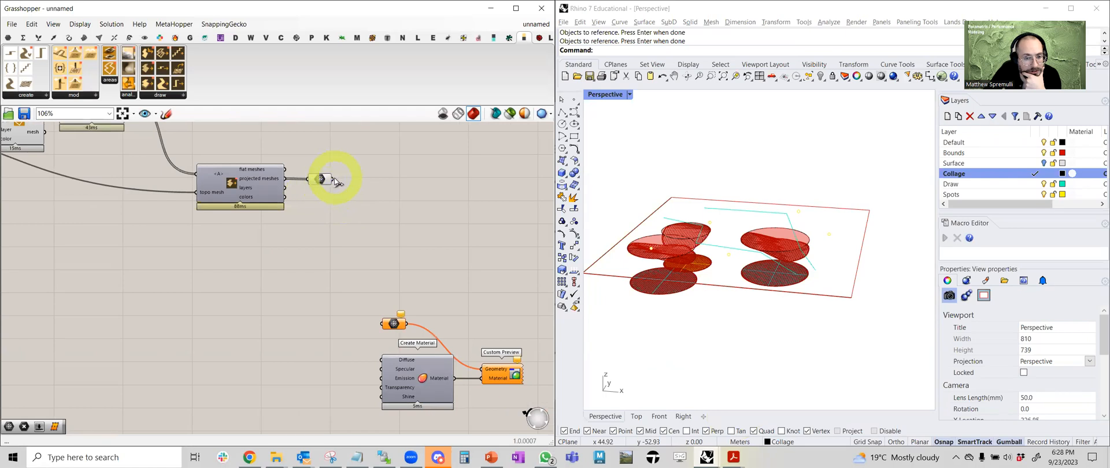
left_click_drag(390, 262, 487, 370)
right_click_drag(314, 284, 393, 298)
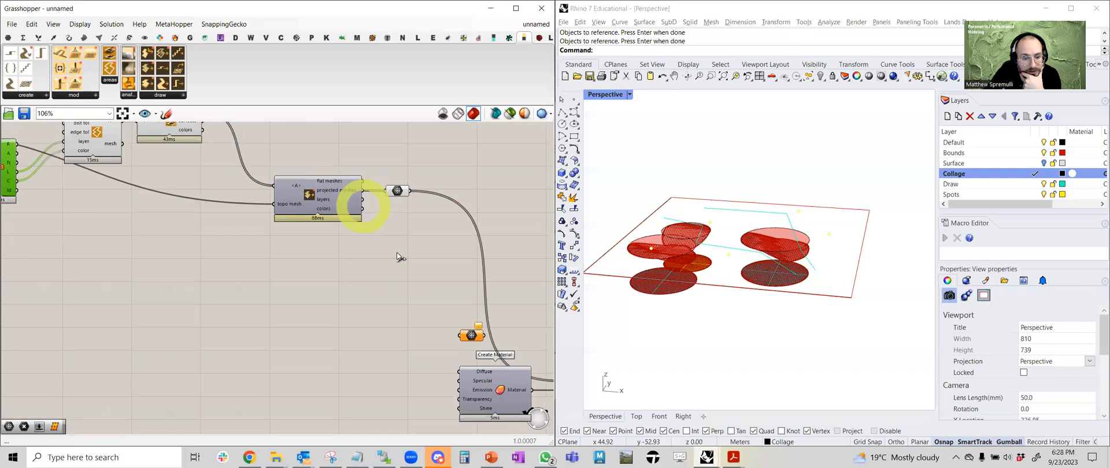
right_click_drag(461, 358, 296, 186)
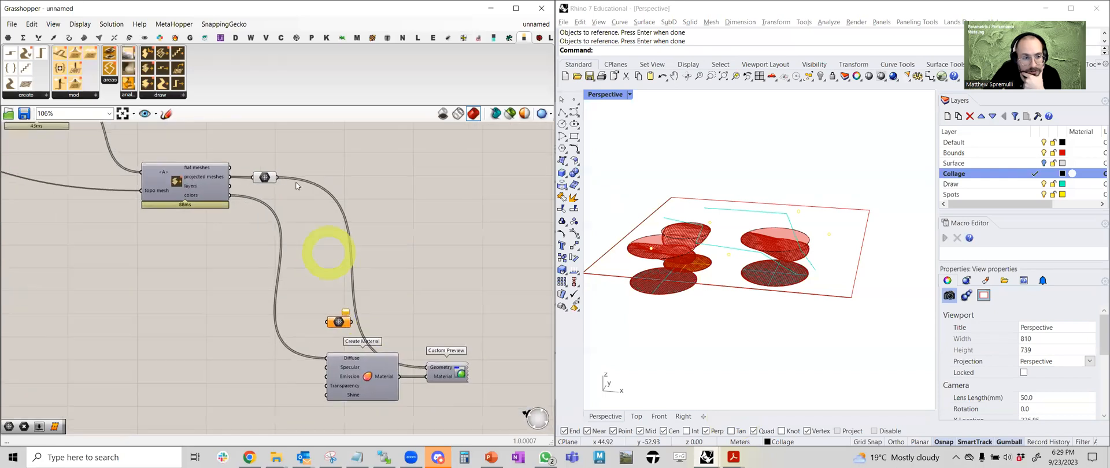
- Turn off the preview of the projected Mesh parameter and turn on the preview of Custom Preview
middle_click(272, 177)
left_click(302, 146)
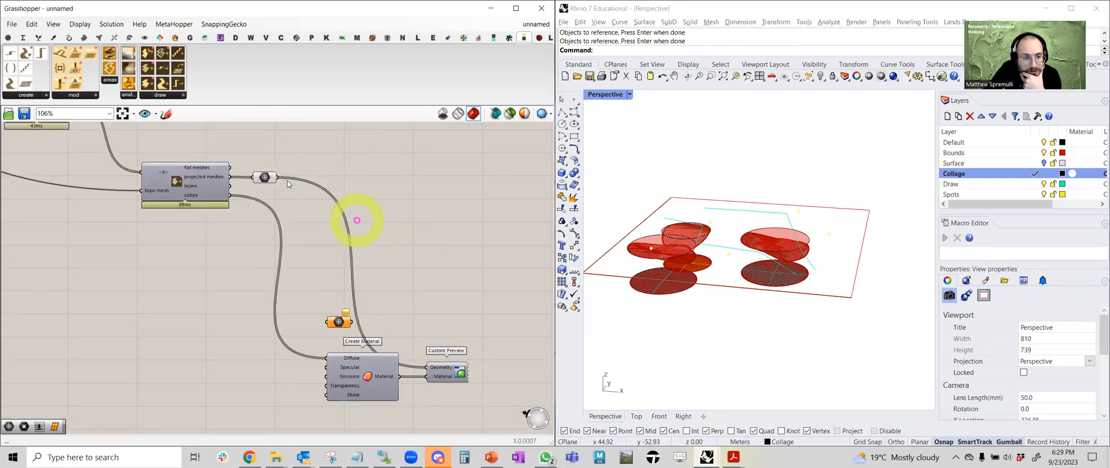
middle_click(265, 177)
left_click(290, 136)
middle_click(442, 373)
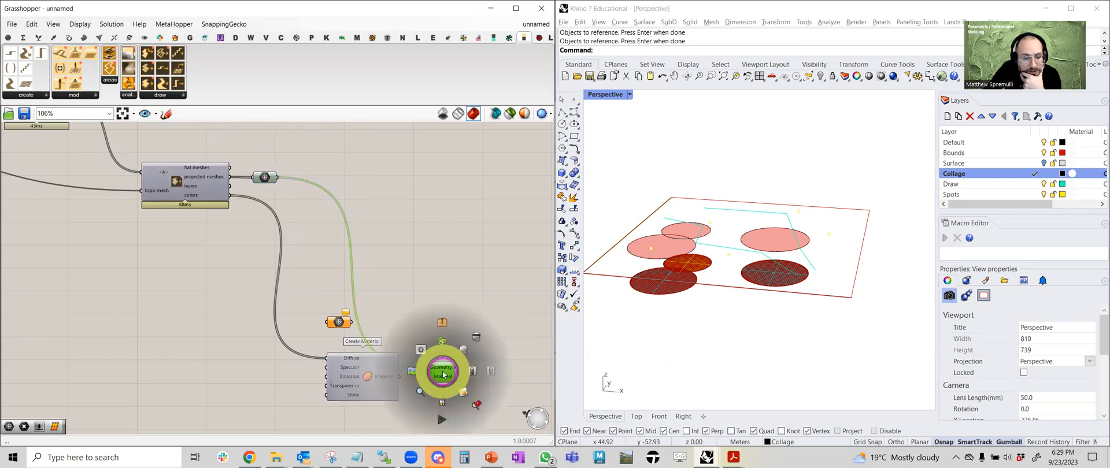
left_click(475, 337)
right_click_drag(595, 307, 520, 295)
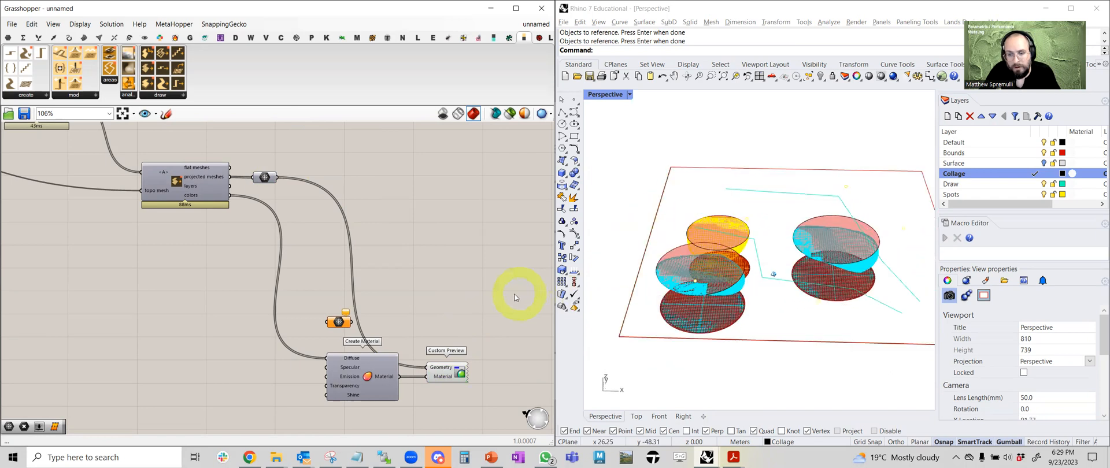
mouse_move(372, 290)
right_mouse_down()
mouse_move(418, 282)
mouse_move(384, 278)
right_mouse_up()
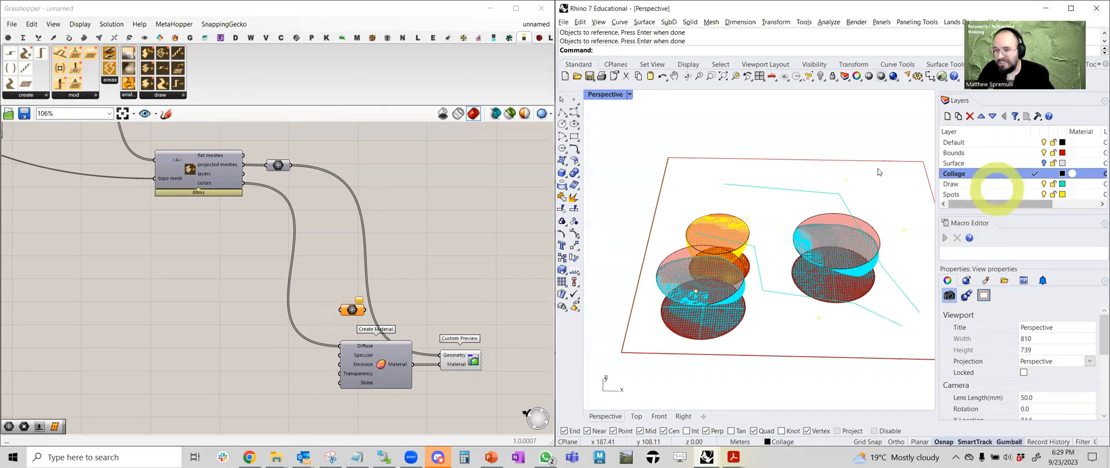
- Draw a rectangle in Rhino between opposite corners of the red bounds curve on the Collage layer
left_click(712, 157)
right_click_drag(715, 157, 786, 176)
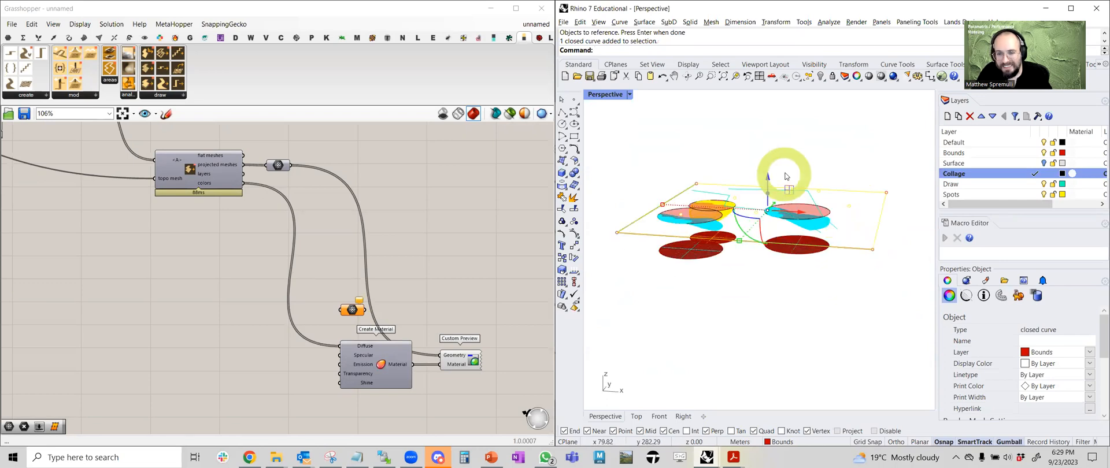
left_click(574, 137)
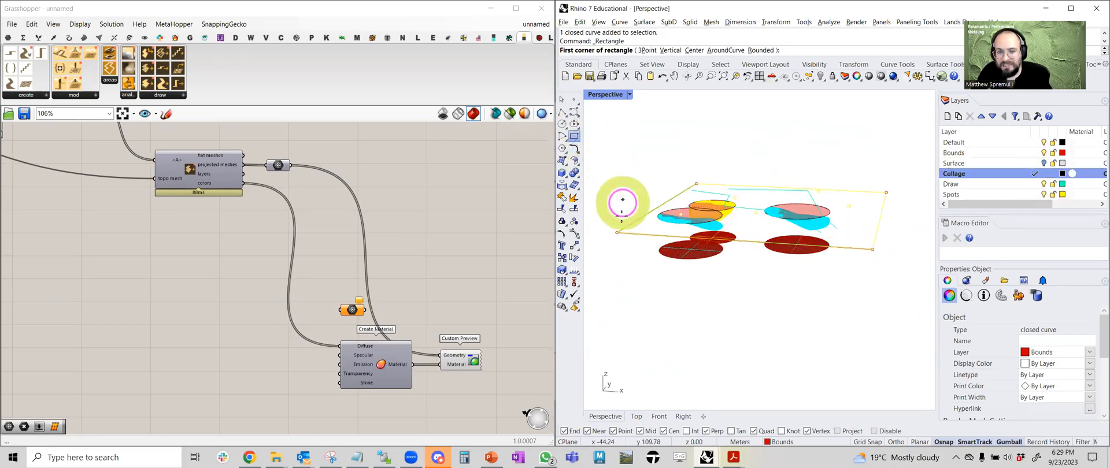
left_click(617, 233)
left_click(886, 193)
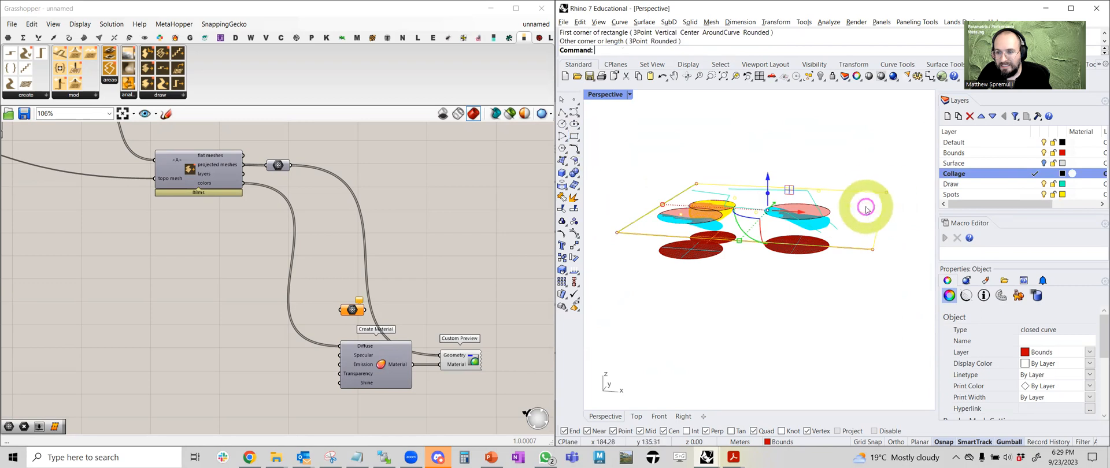
- Move the new rectangle straight down to below the collage discs and fill it with PlanarSrf
left_click(881, 215)
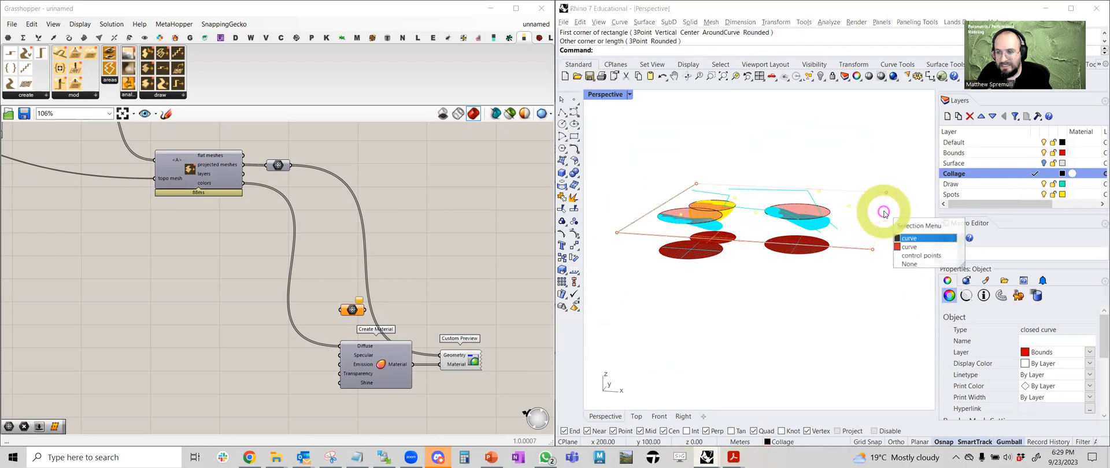
left_click(908, 238)
left_click_drag(768, 175, 774, 259, "shift")
type("PlanarSrf")
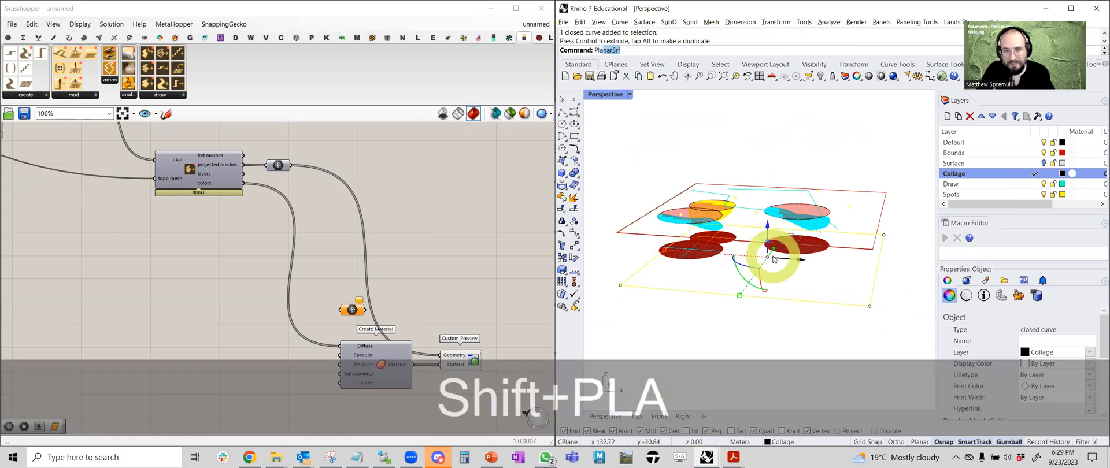
key("space")
key("Escape")
- Reference the new rectangular surface in the Geometry parameter feeding create area, using Set Multiple Geometries
left_click(726, 280)
right_click_drag(301, 252, 459, 302)
right_click_drag(282, 268, 440, 324)
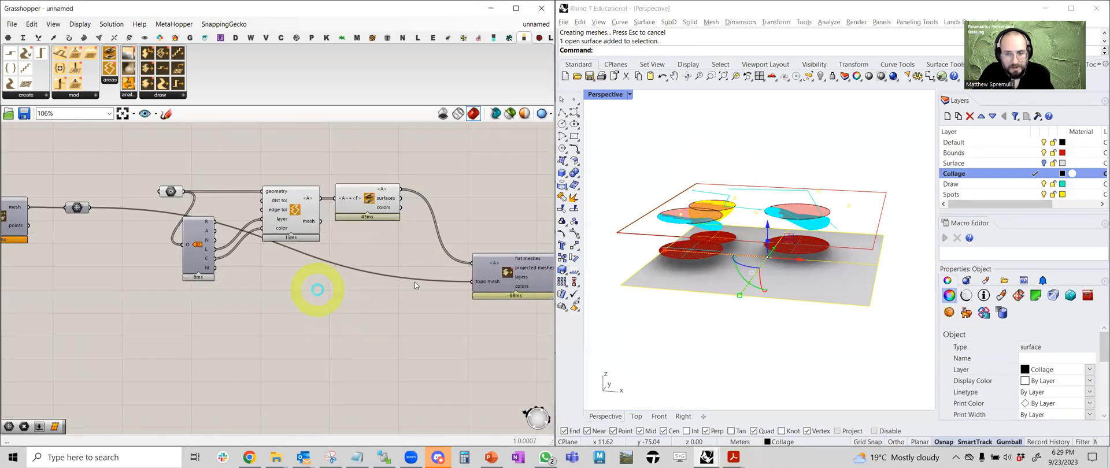
right_click_drag(414, 283, 499, 292)
right_click(255, 204)
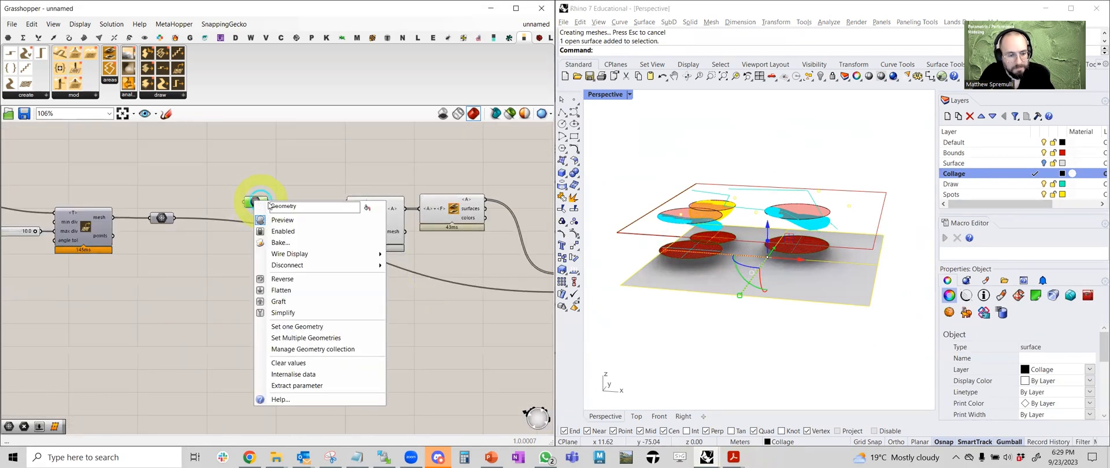
left_click(343, 345)
left_click(716, 280)
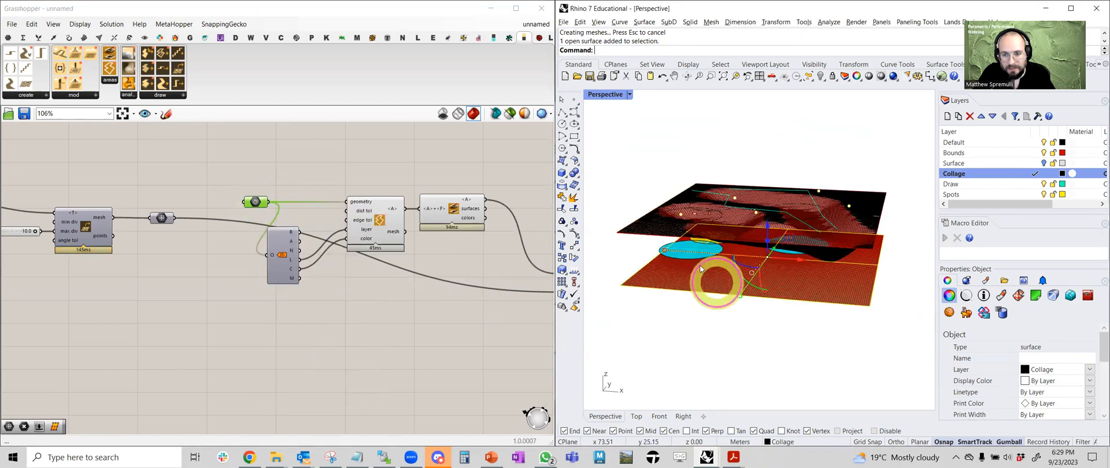
right_click_drag(697, 258, 707, 231)
left_click(789, 277, "shift")
key("shift+space")
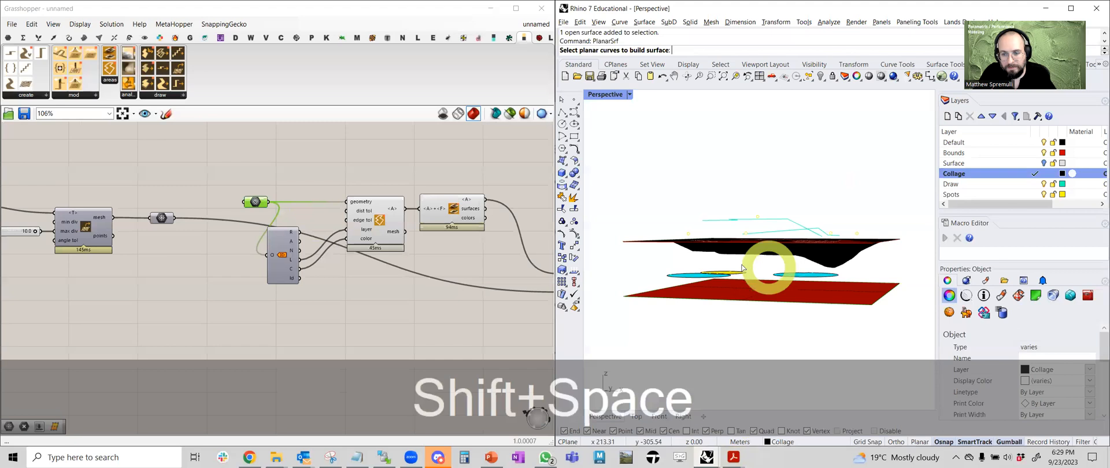
- Turn off the preview of the create area and collage areas components
right_click_drag(341, 200, 219, 197)
left_click_drag(367, 246, 267, 202)
middle_click(268, 202)
left_click(305, 168)
- Delete the unconnected Mesh parameter above Create Material
scroll(346, 183, "down", 3)
right_click_drag(773, 275, 758, 300)
right_click_drag(416, 253, 214, 217)
scroll(382, 317, "up", 2)
scroll(382, 318, "up", 2)
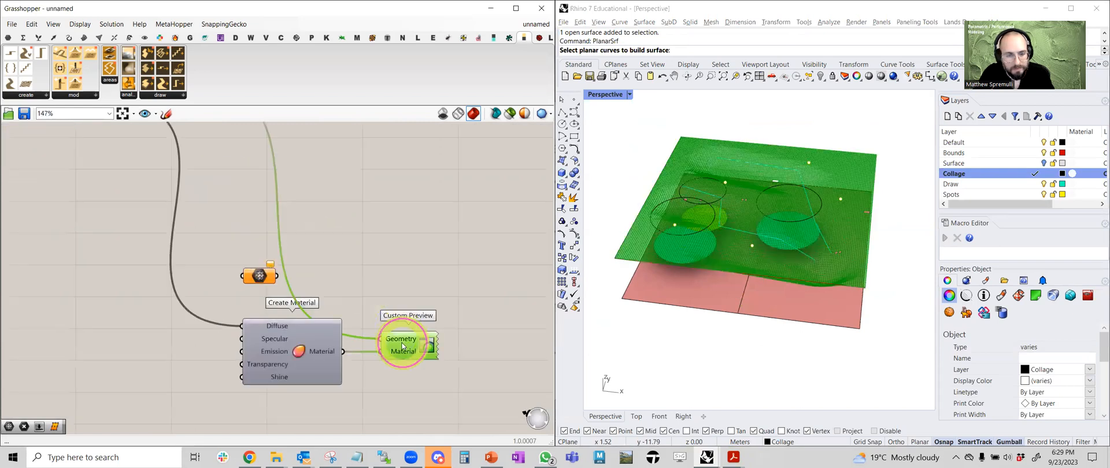
left_click(437, 231)
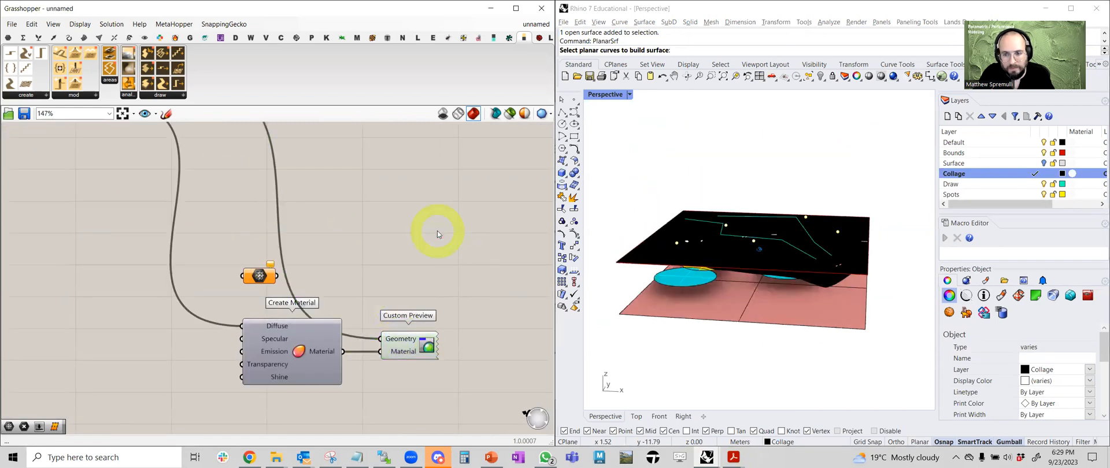
right_click_drag(259, 276, 358, 238)
key("Delete")
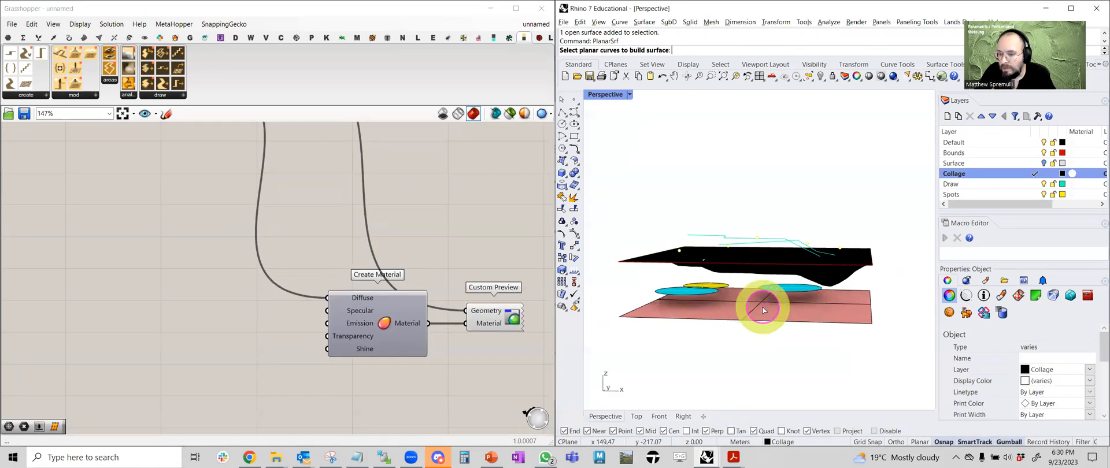
left_click(1066, 381)
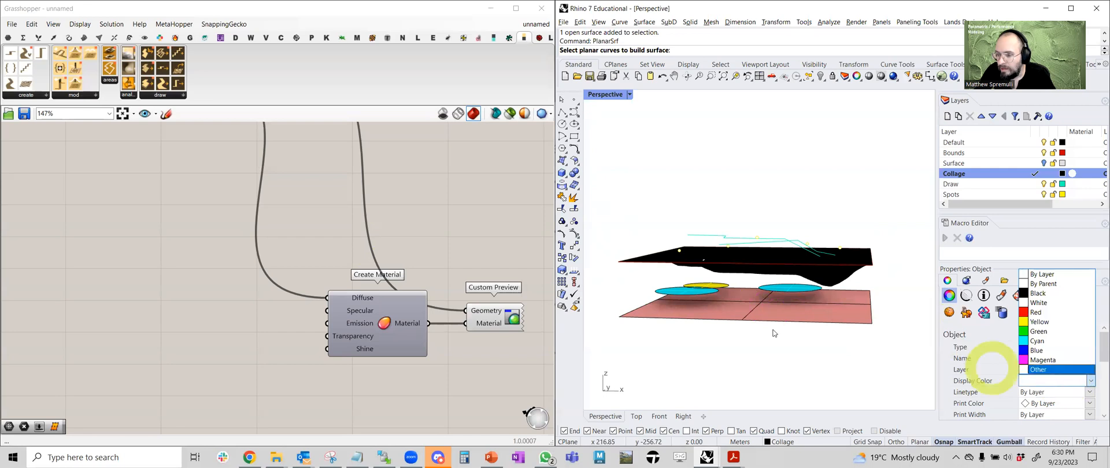
key("Escape")
key("Escape")
key("Escape")
- Set the display color of the large rectangular surface to Green
left_click(758, 313)
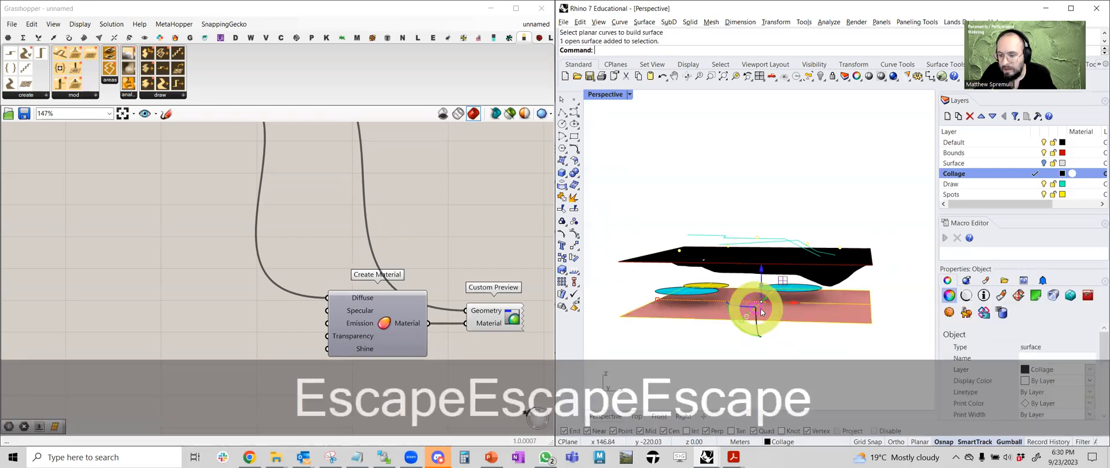
left_click(1067, 381)
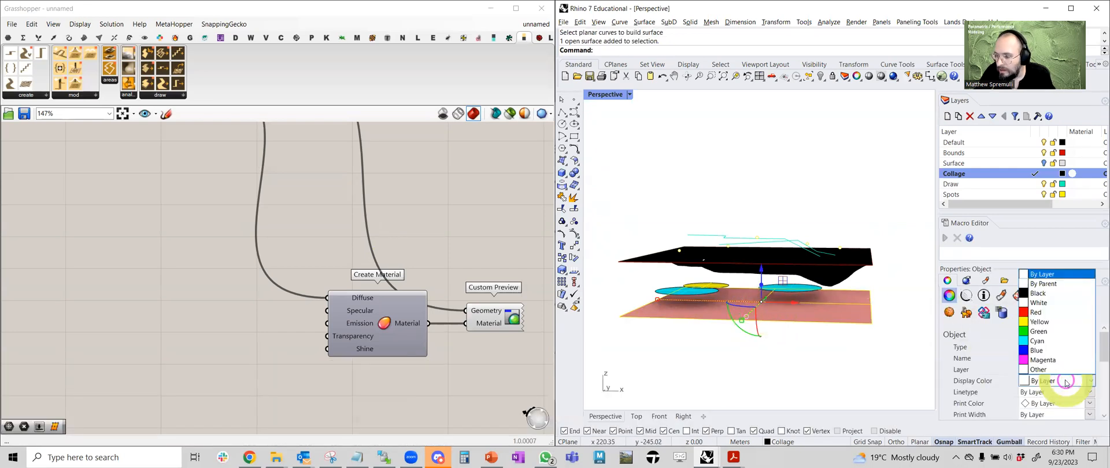
left_click(1049, 331)
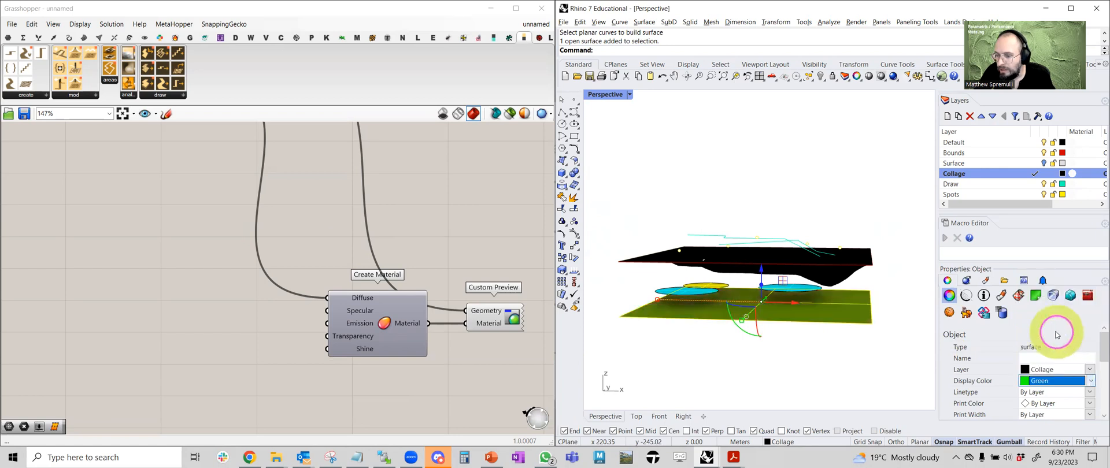
- Re-reference the green rectangle with the yellow and cyan surfaces in the Geometry parameter feeding create area, using Set Multiple Geometries
left_click(817, 349)
right_click_drag(817, 365, 720, 289)
key("Escape")
key("Escape")
scroll(238, 243, "down", 5)
right_click_drag(237, 243, 408, 281)
scroll(307, 225, "up", 4)
left_click_drag(311, 206, 277, 199)
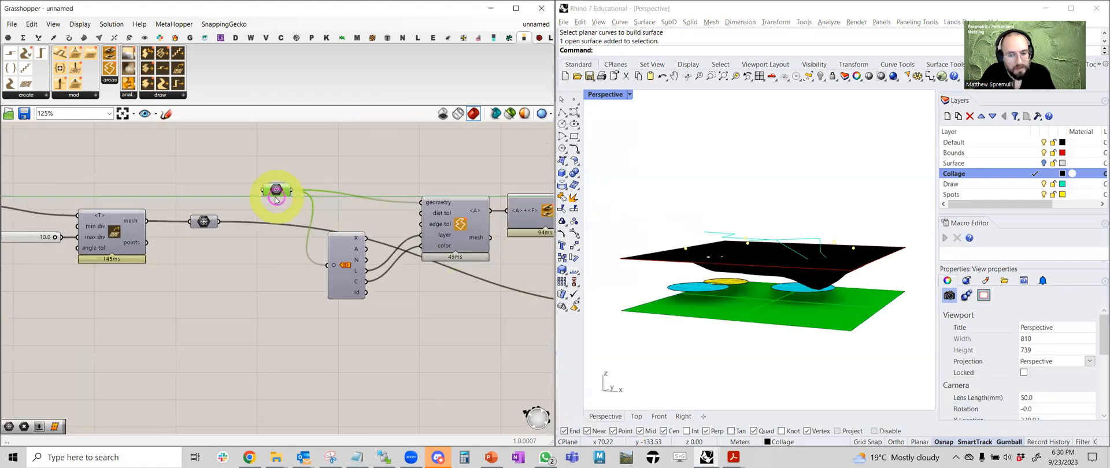
right_click(276, 191)
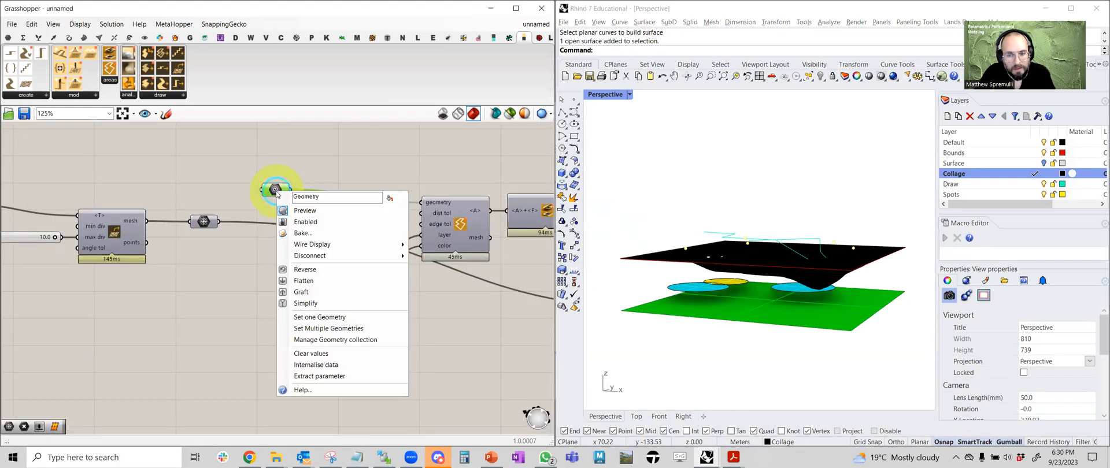
left_click(315, 317)
right_click_drag(747, 311, 701, 278)
scroll(701, 277, "up", 3)
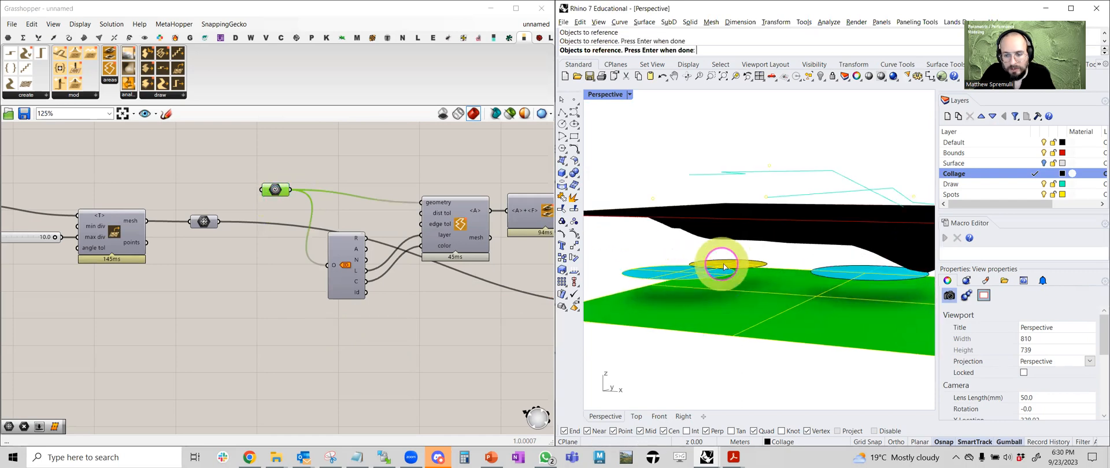
left_click(866, 276)
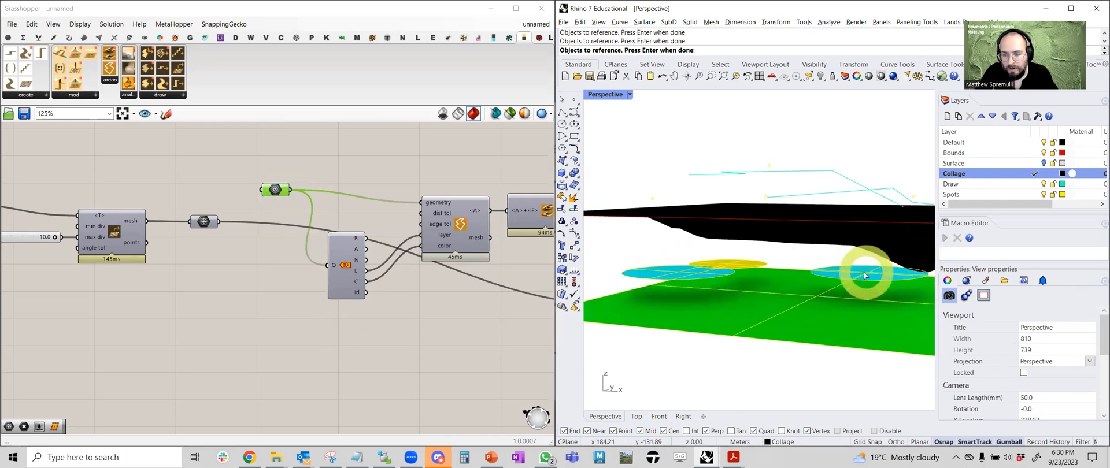
key("space")
right_click_drag(863, 271, 726, 258)
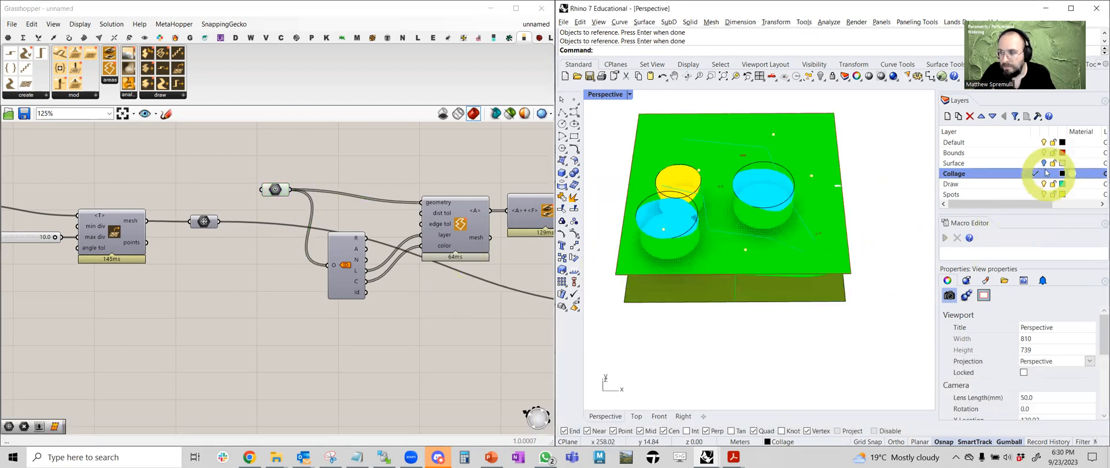
- Make Default the current layer, hide the Collage layer, and toggle the mesh edge preview to inspect the coloured terrain
left_click(1035, 142)
right_click_drag(746, 222, 653, 305)
left_click(451, 329)
key("ctrl+m")
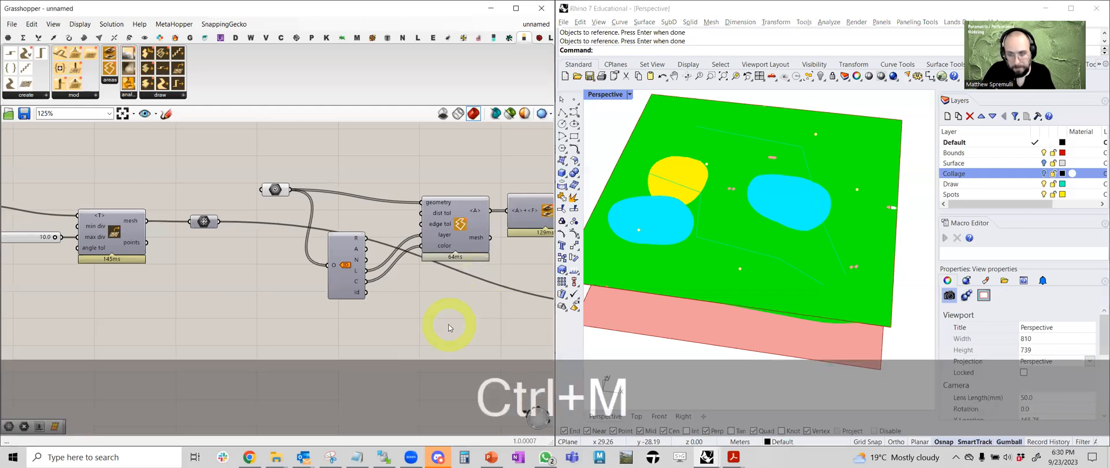
scroll(671, 286, "up", 5)
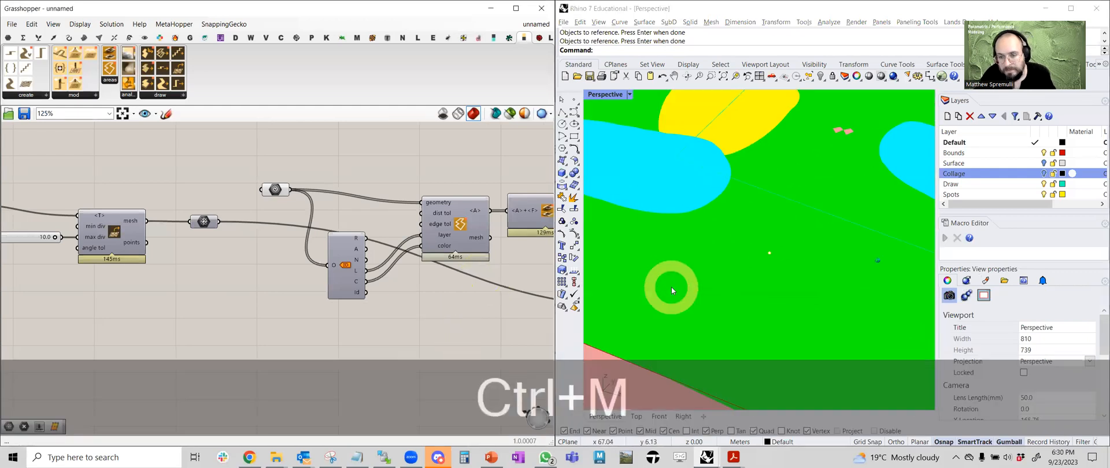
key("ctrl+m")
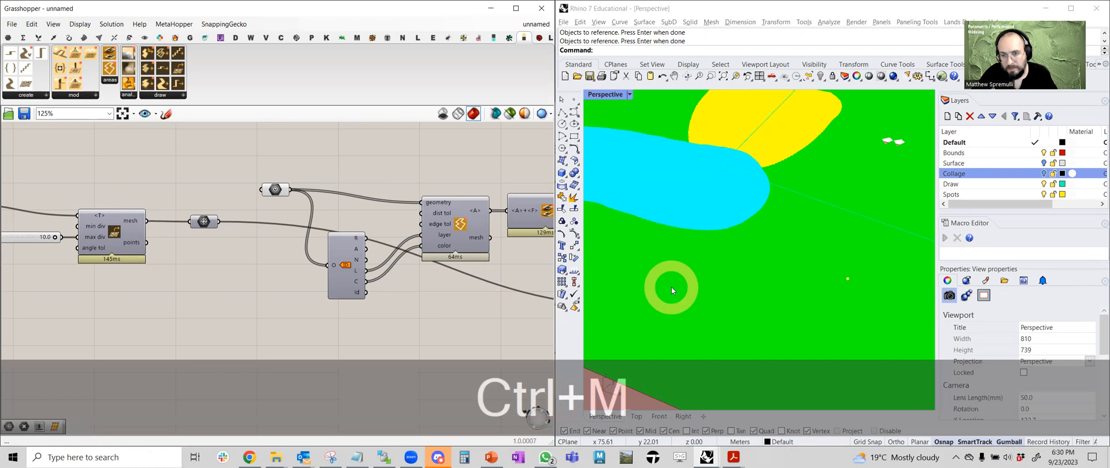
scroll(671, 286, "up", 2)
scroll(671, 288, "up", 1)
scroll(713, 258, "down", 6)
- Show the Collage layer and set the display color of the large rectangular surface to Blue
right_click_drag(714, 257, 738, 315)
left_click(1044, 173)
left_click(737, 315)
left_click(1040, 380)
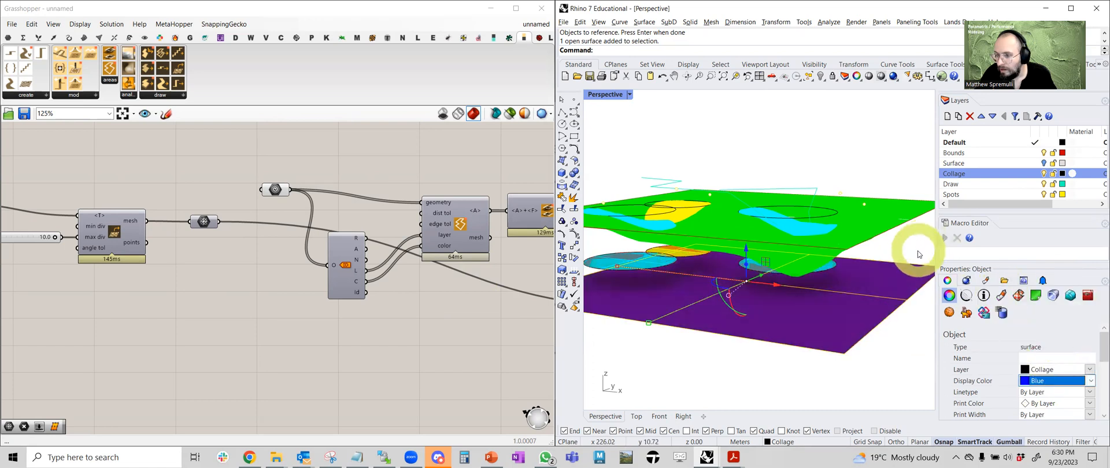
left_click(891, 168)
right_click_drag(889, 164, 805, 330)
left_click(806, 329)
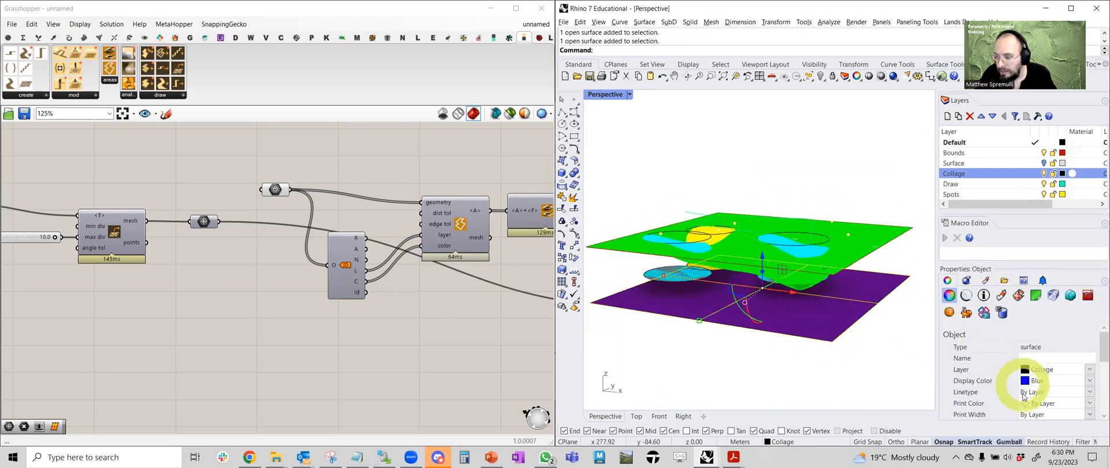
right_click_drag(817, 320, 810, 261)
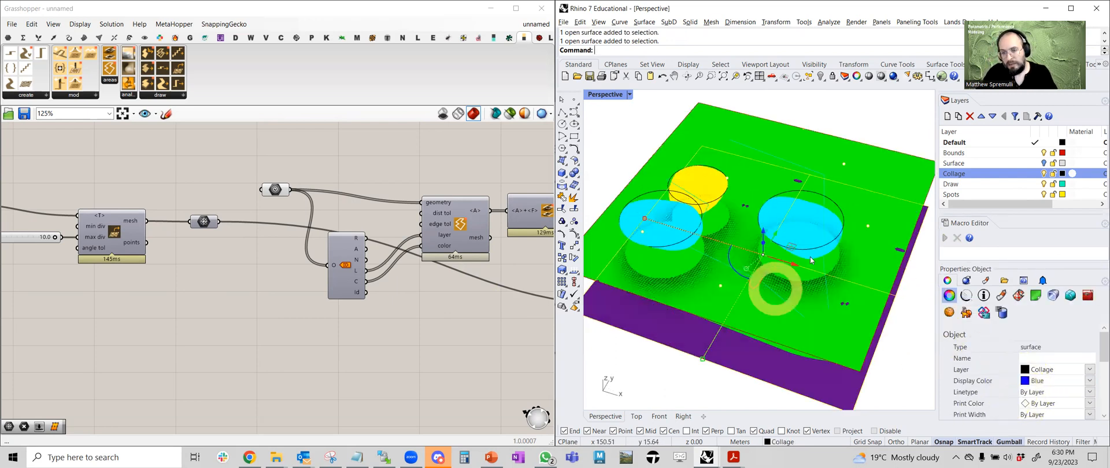
right_click_drag(606, 265, 766, 229)
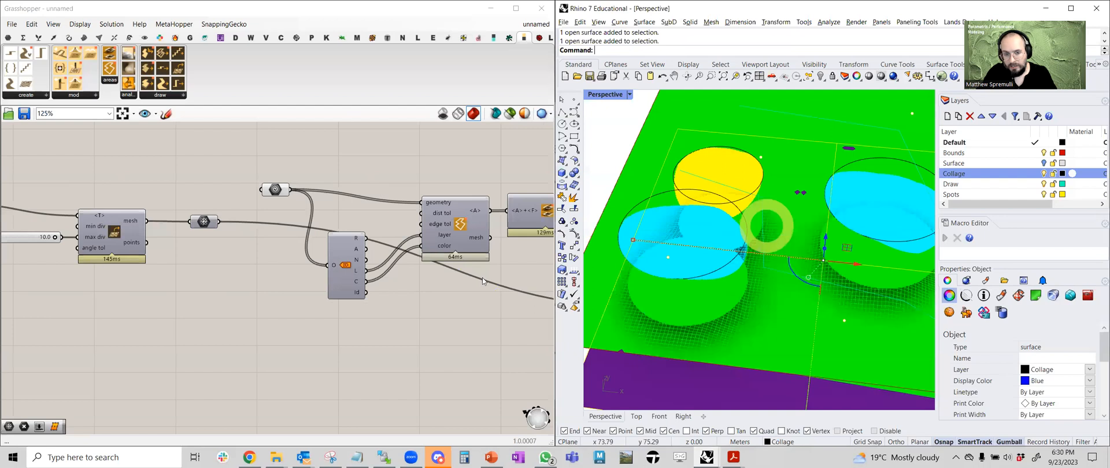
- Move the area collage components and their preview components down the canvas and disable them all
scroll(412, 271, "down", 3)
right_click_drag(343, 263, 336, 216)
scroll(347, 224, "down", 3)
left_click_drag(467, 317, 218, 168)
scroll(243, 227, "up", 2)
left_click_drag(241, 226, 243, 364)
middle_click(270, 365)
left_click(316, 366)
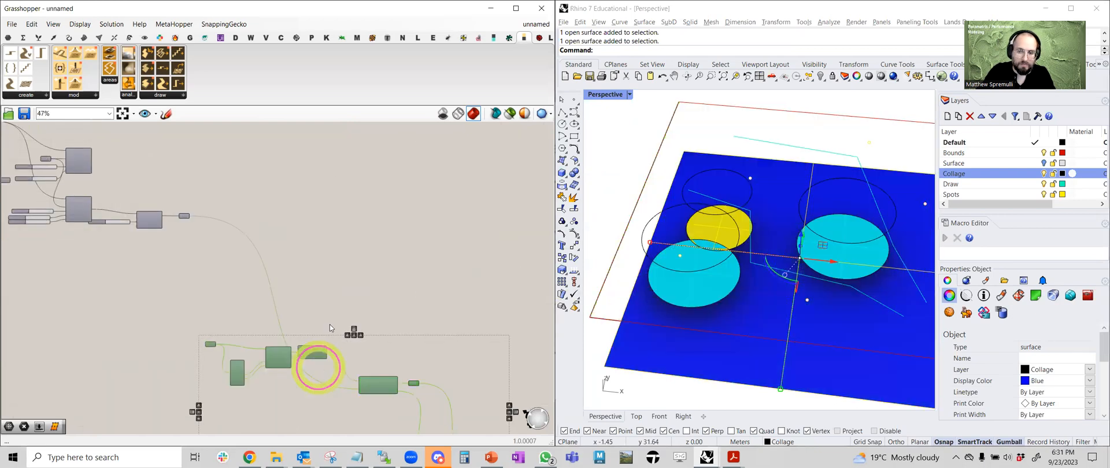
- Hide the Collage layer and turn on the preview of the Mesh parameter after the topography meshing component
left_click(1044, 173)
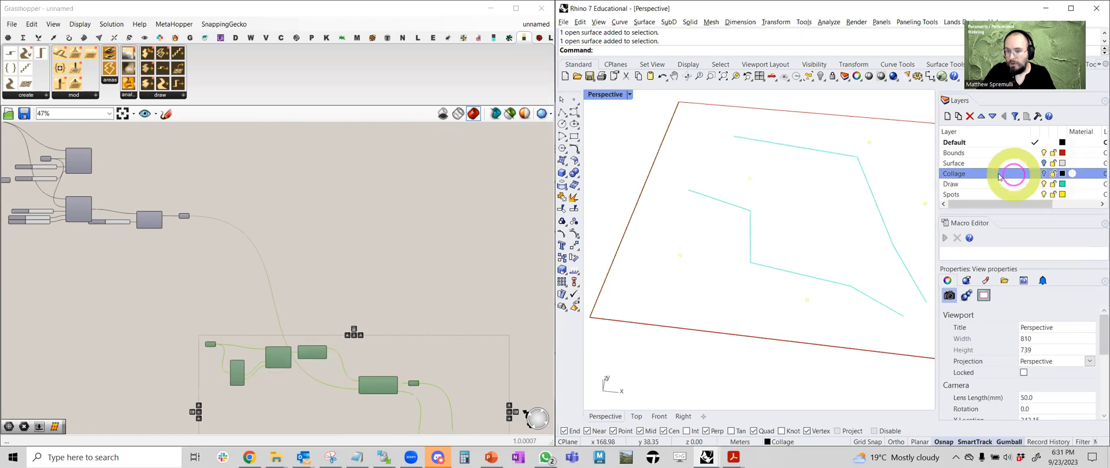
right_click_drag(229, 228, 335, 242)
scroll(335, 243, "up", 8)
left_click(376, 225)
middle_click(376, 226)
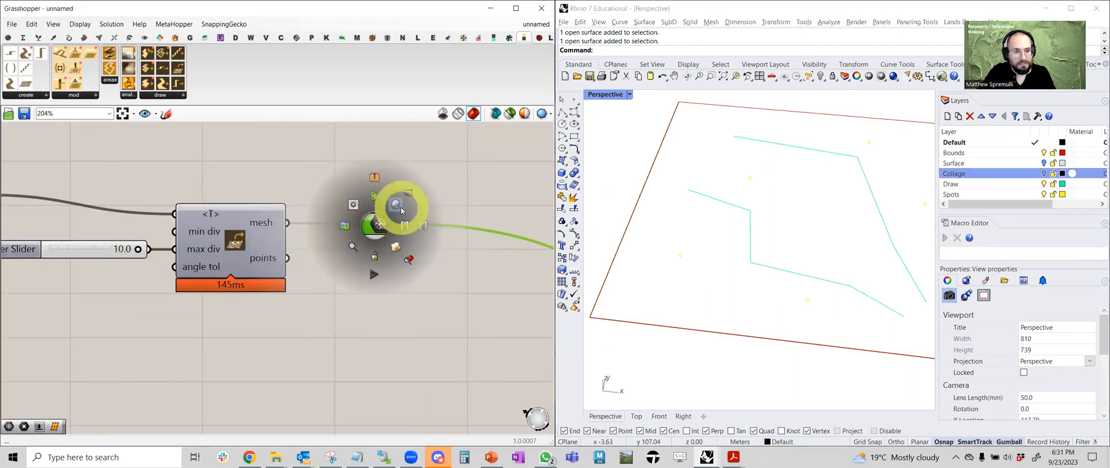
left_click(397, 208)
scroll(595, 229, "down", 3)
left_click(524, 220)
- Set the max div slider of the topography meshing component to about 7.5
right_click_drag(850, 243, 457, 272)
right_click_drag(136, 257, 346, 263)
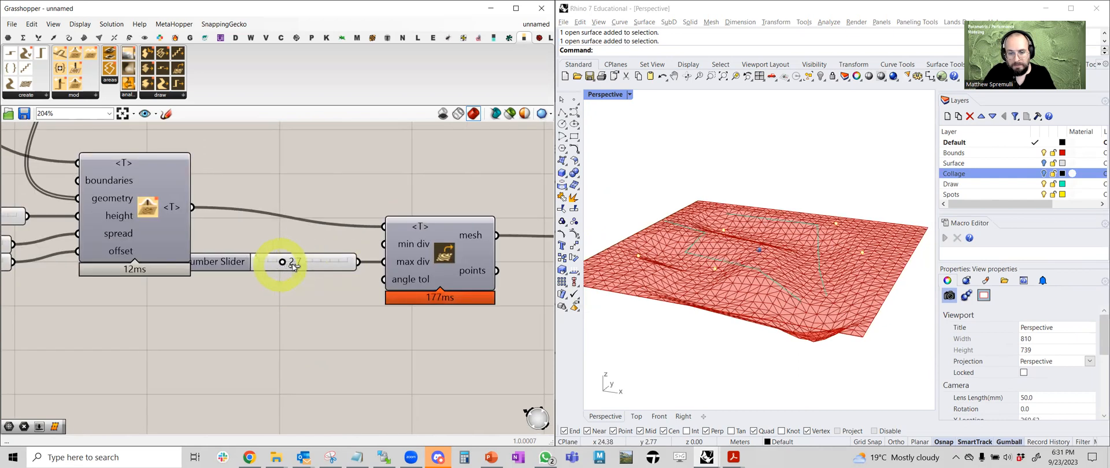
left_click_drag(293, 266, 318, 266)
scroll(324, 264, "down", 5)
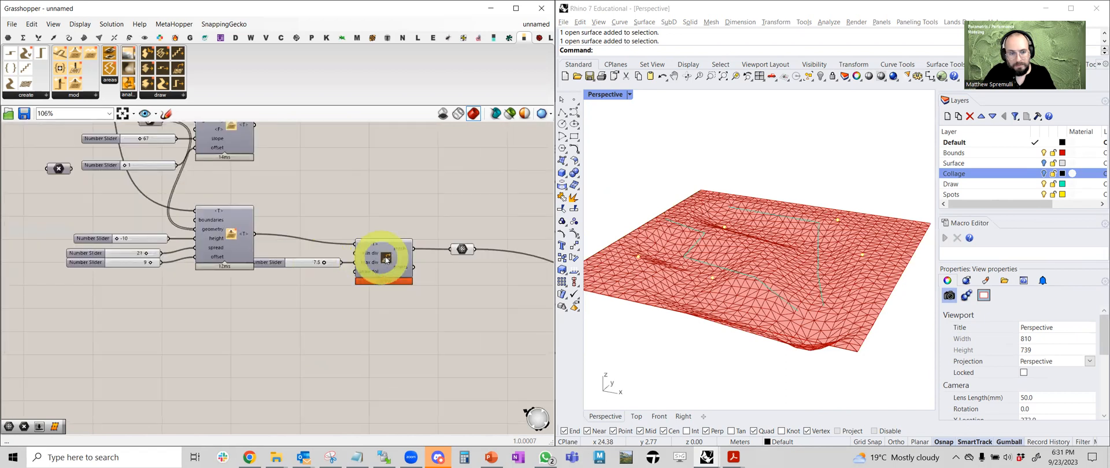
- Set the height slider of the lower topography modifier to 10 and its spread slider to 13
scroll(316, 296, "up", 6)
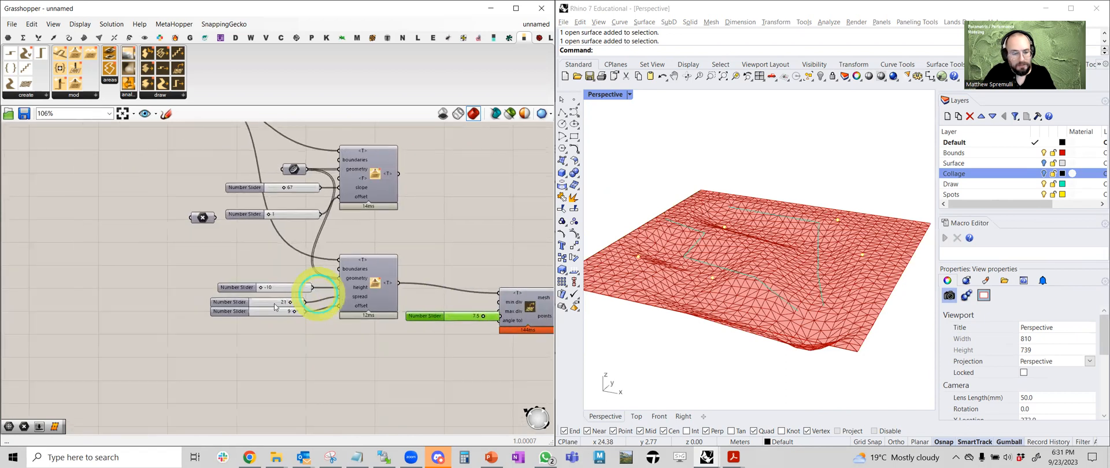
left_click_drag(314, 296, 257, 296)
left_click_drag(257, 252, 372, 249)
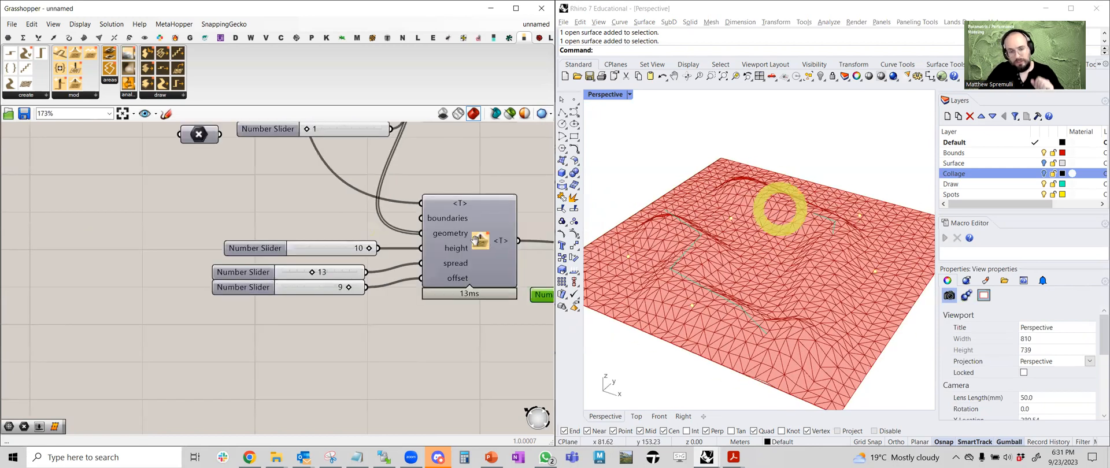
scroll(476, 240, "down", 3)
right_click_drag(475, 241, 305, 317)
scroll(332, 303, "down", 1)
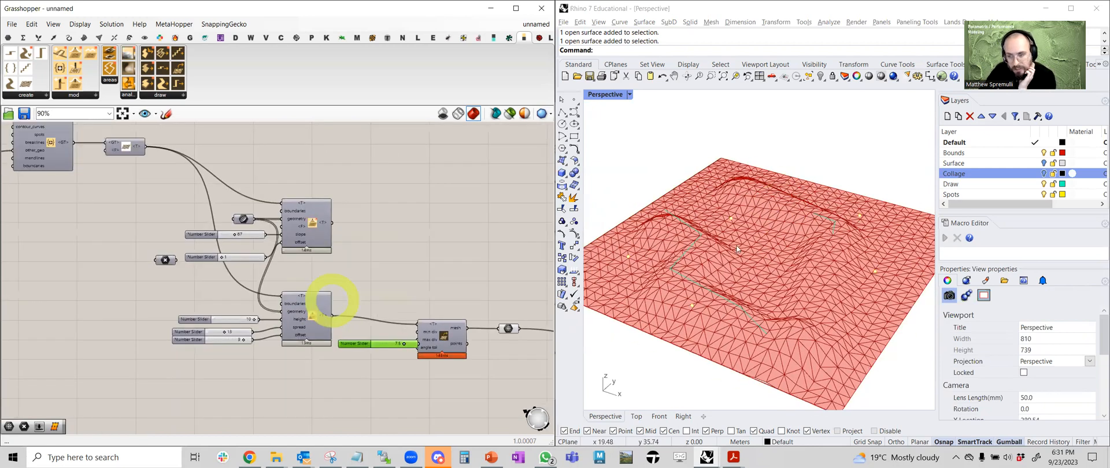
- Select the nearer polyline on the Draw layer and shift it slightly along the vertical axis
right_click_drag(731, 266, 755, 296)
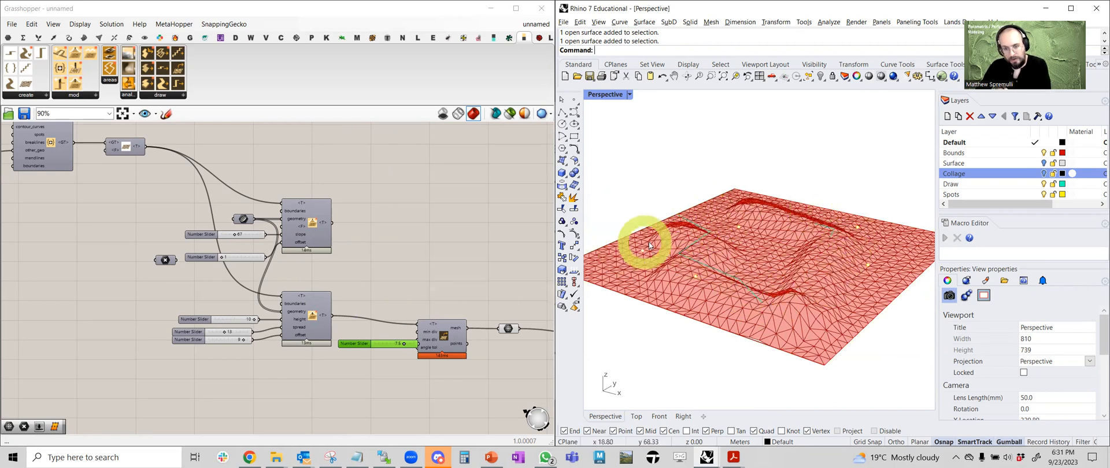
left_click(697, 245)
mouse_move(721, 229)
left_mouse_down()
mouse_move(721, 216)
mouse_move(720, 235)
left_mouse_up()
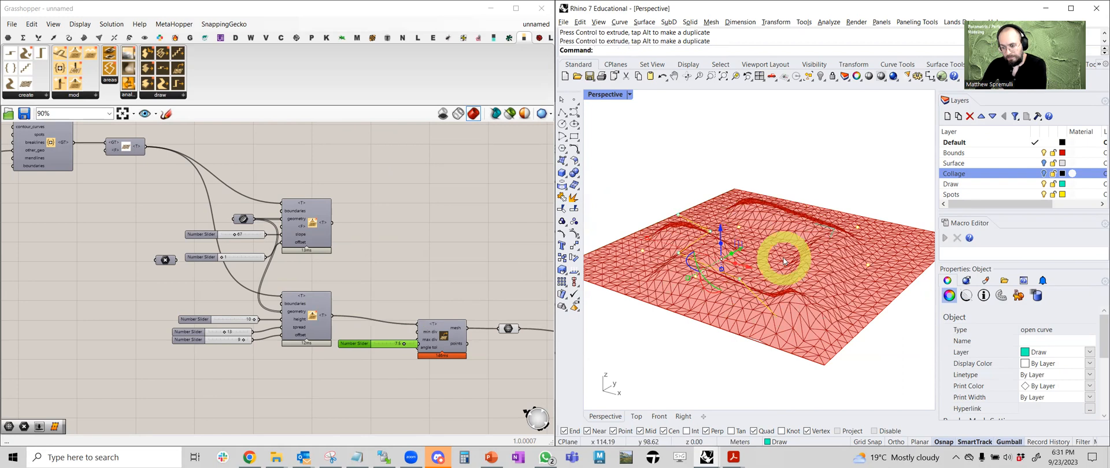
- Review the available create components and examine the geo set component's inputs, such as contour curves, spots and breaklines
scroll(344, 258, "down", 3)
right_click_drag(347, 255, 407, 244)
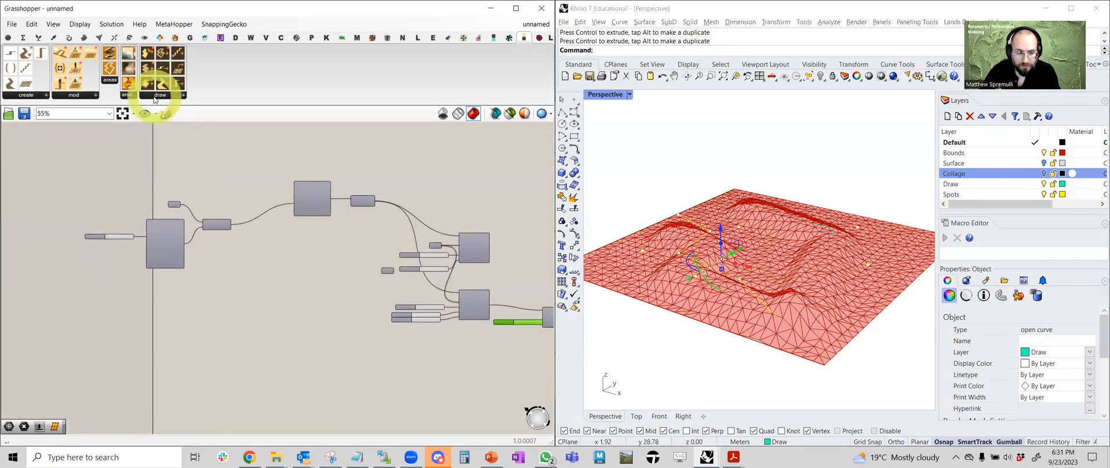
right_click_drag(392, 241, 298, 224)
left_click(24, 98)
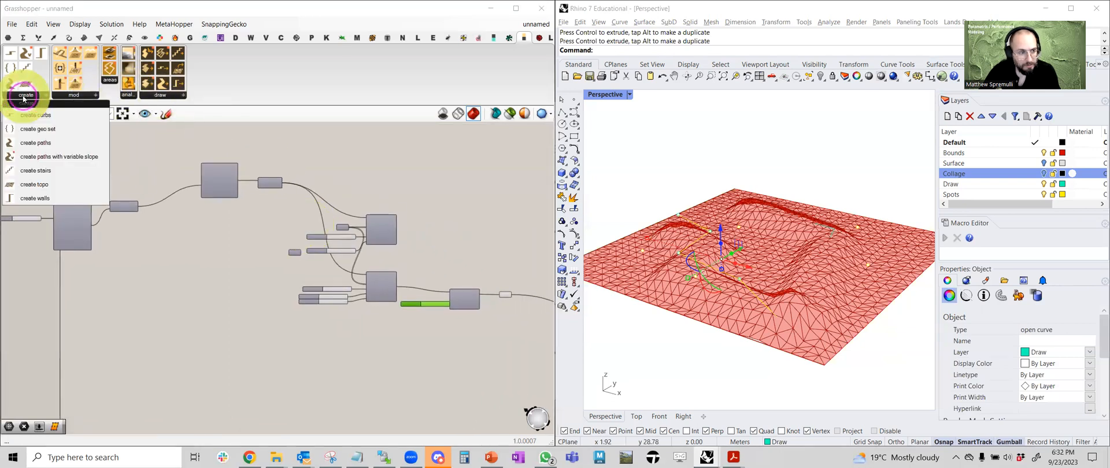
right_click_drag(132, 269, 199, 281)
scroll(198, 282, "up", 6)
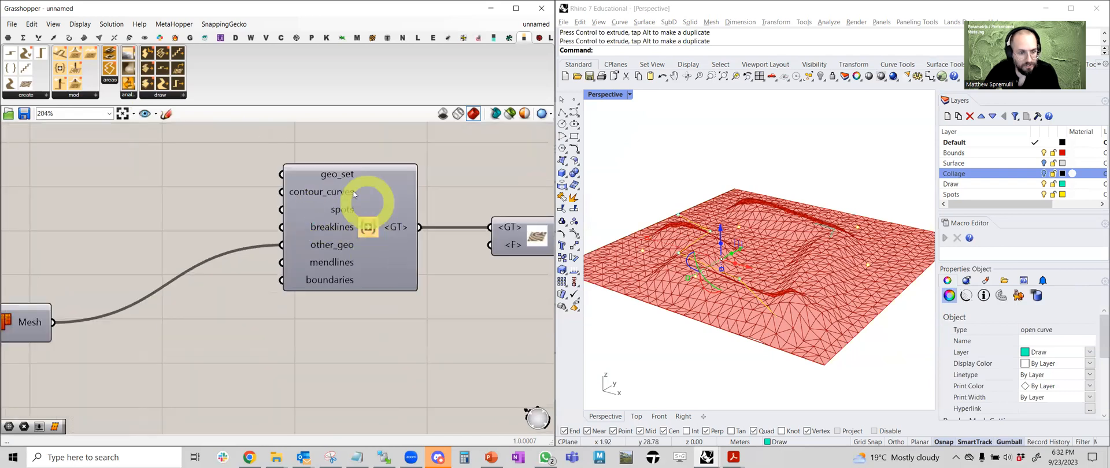
scroll(366, 228, "down", 2)
scroll(364, 226, "up", 1)
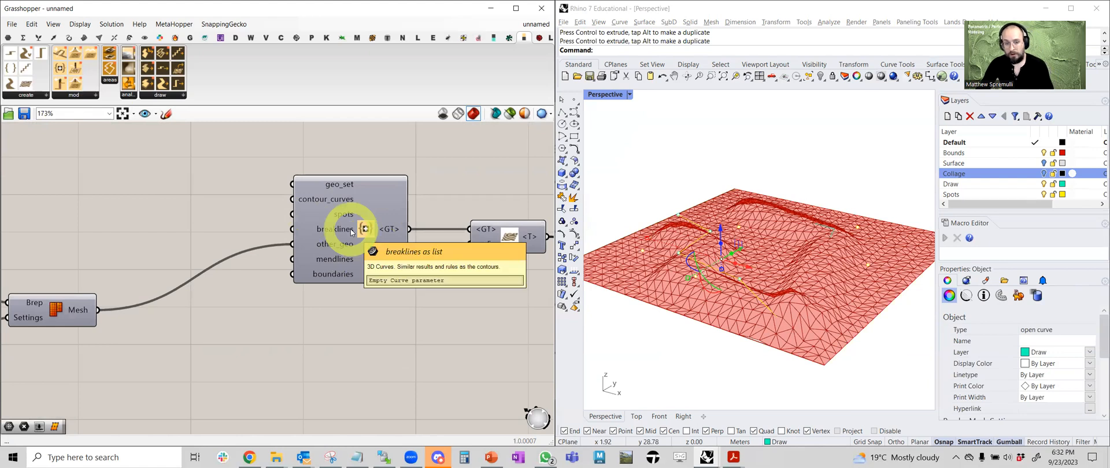
scroll(351, 232, "down", 2)
right_click_drag(295, 237, 328, 306)
scroll(227, 286, "down", 6)
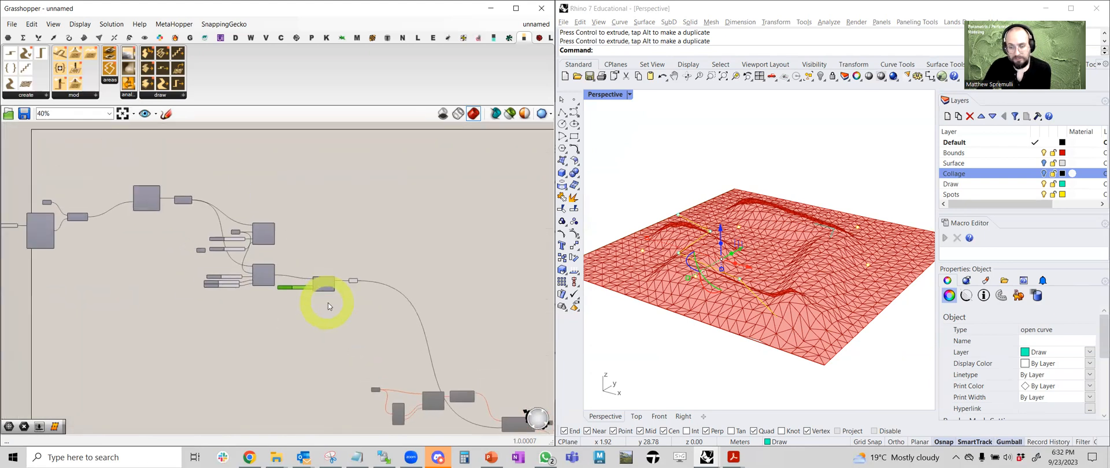
left_click(664, 175)
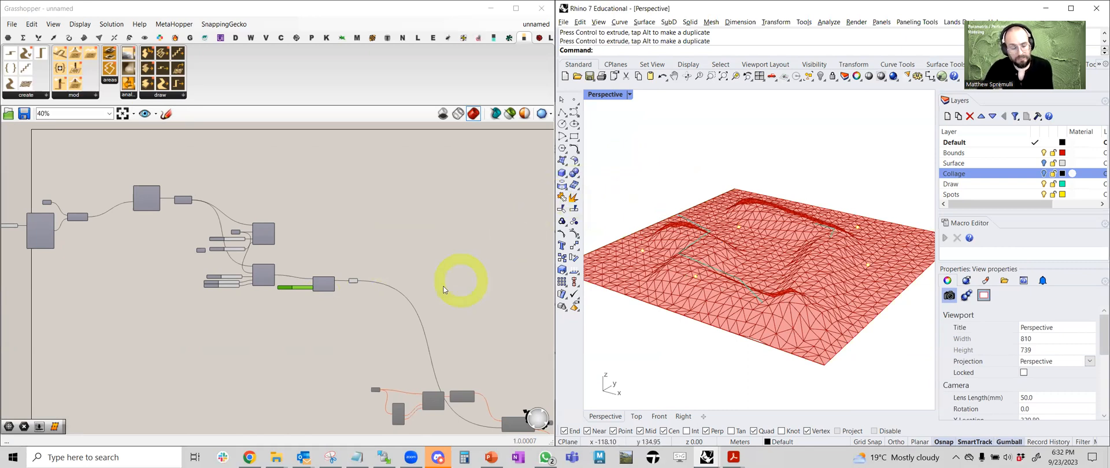
right_click_drag(291, 298, 319, 305)
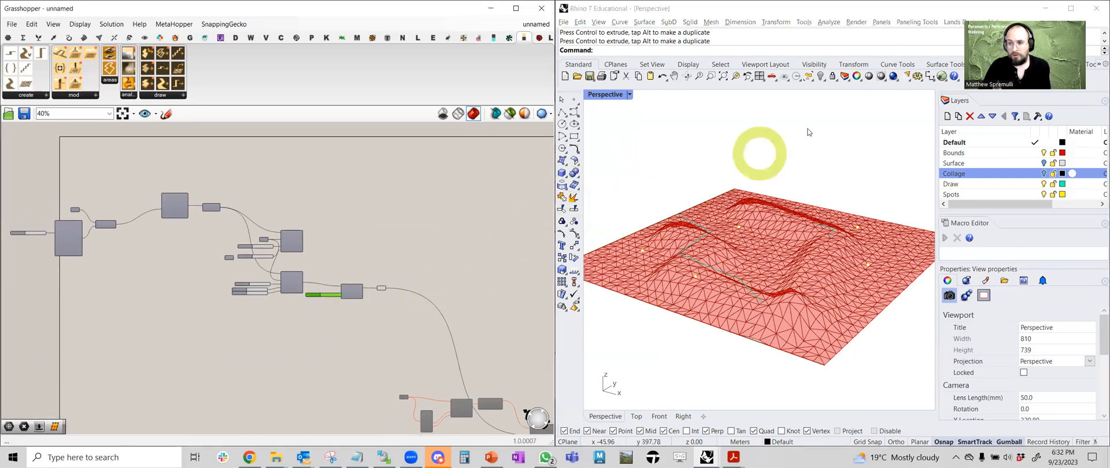